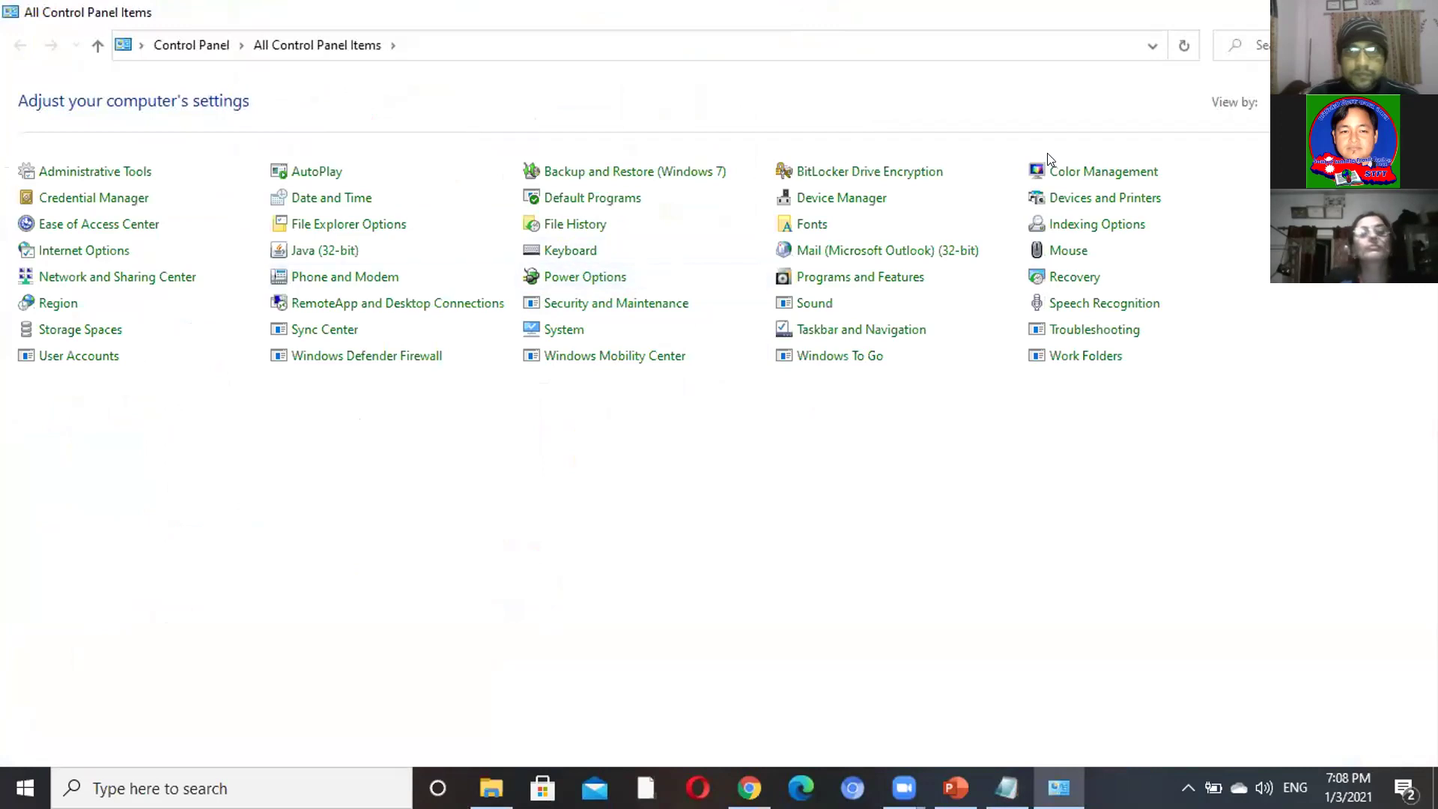
Navigate from the Control Panel to the list of installed programs
click(886, 278)
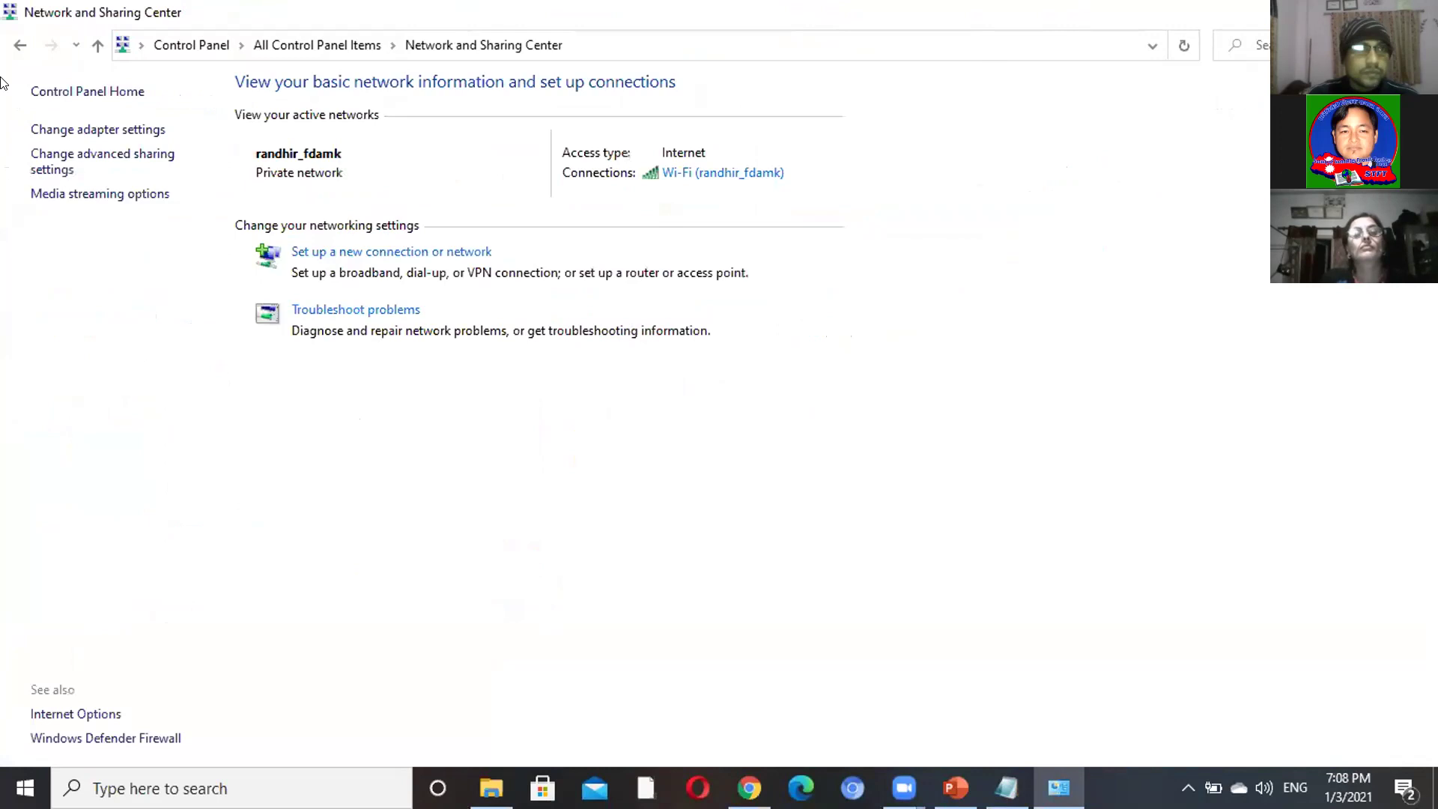
click(21, 45)
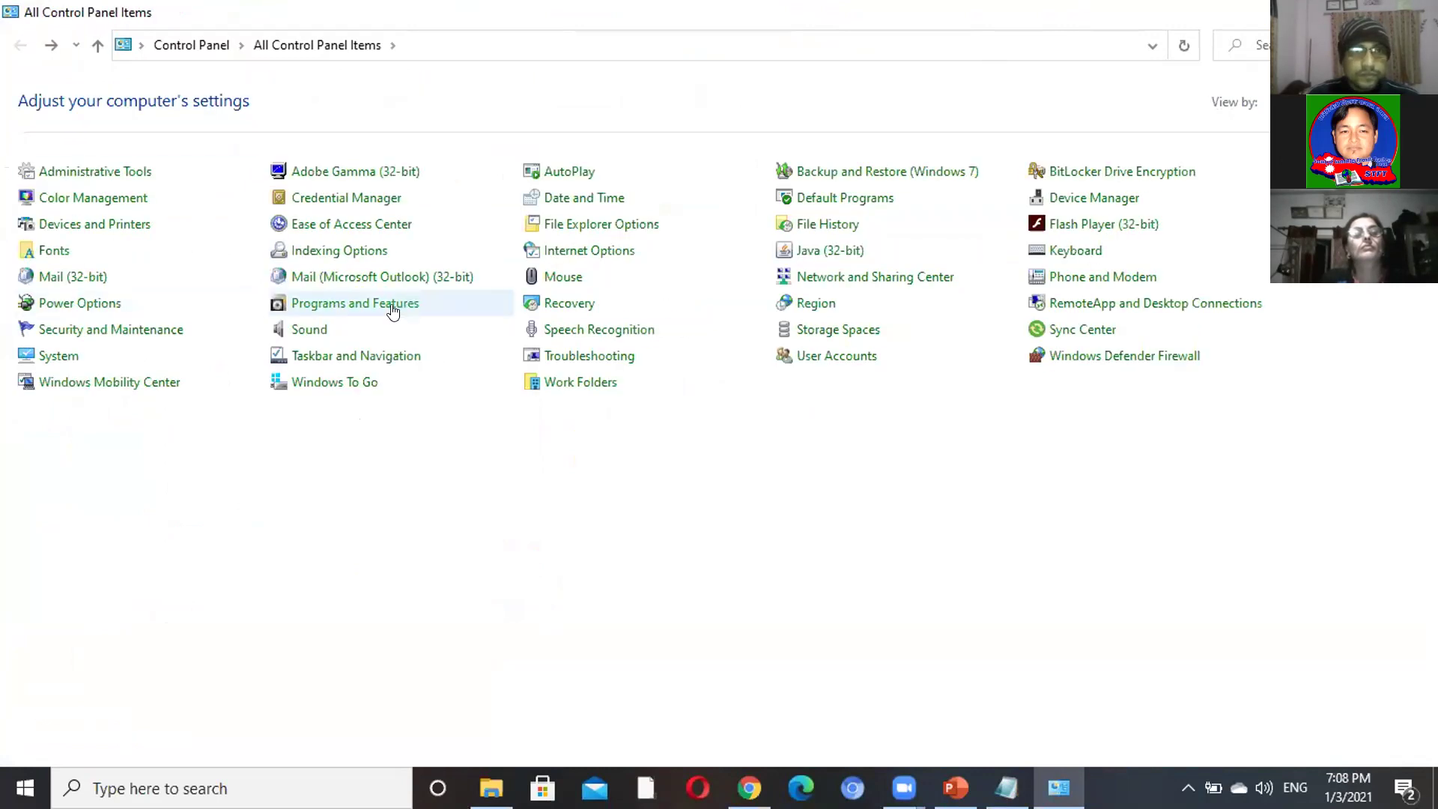
click(391, 303)
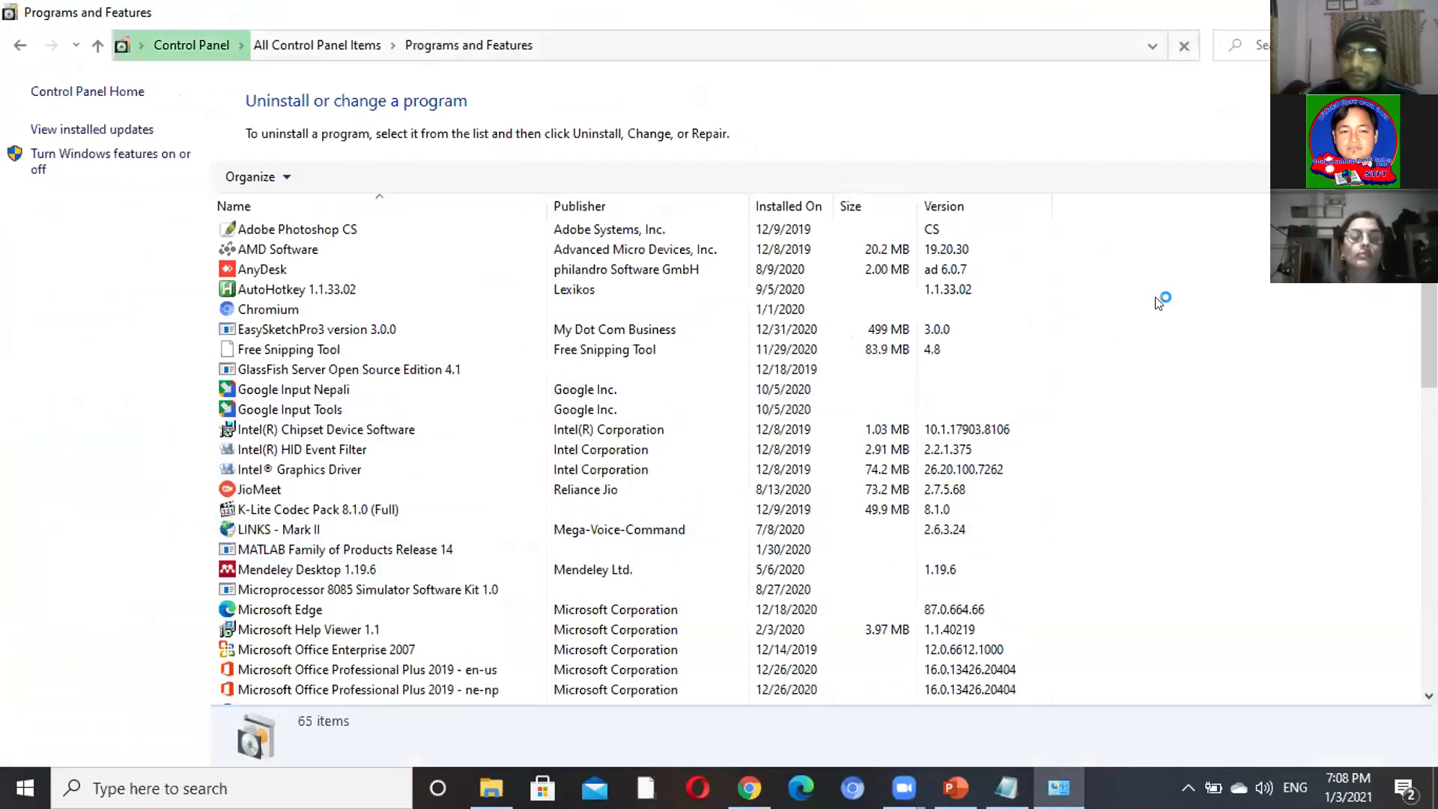
Select ZD Soft Screen Recorder in Programs and Features and start uninstalling it
scroll(599, 457, down, 8)
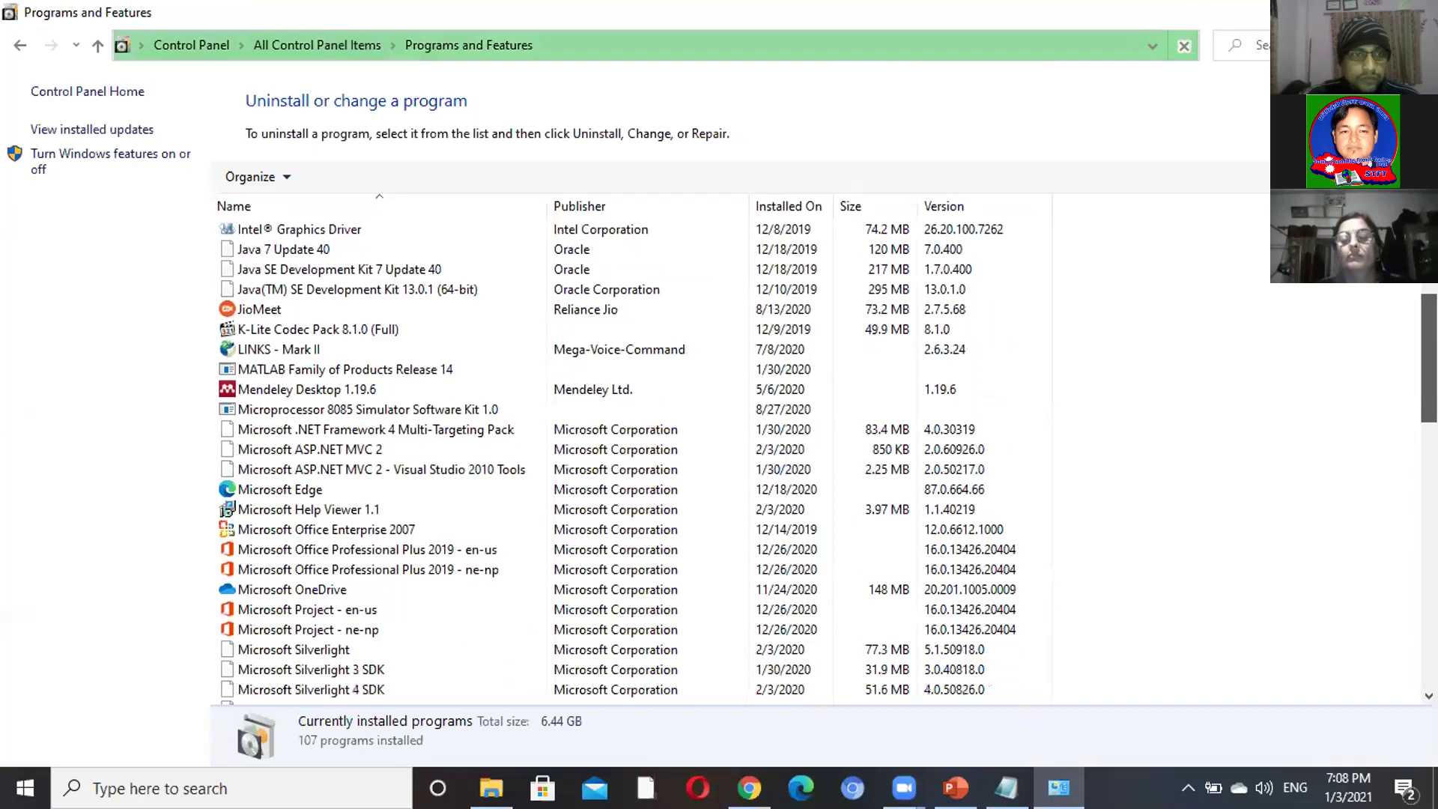
scroll(599, 457, down, 15)
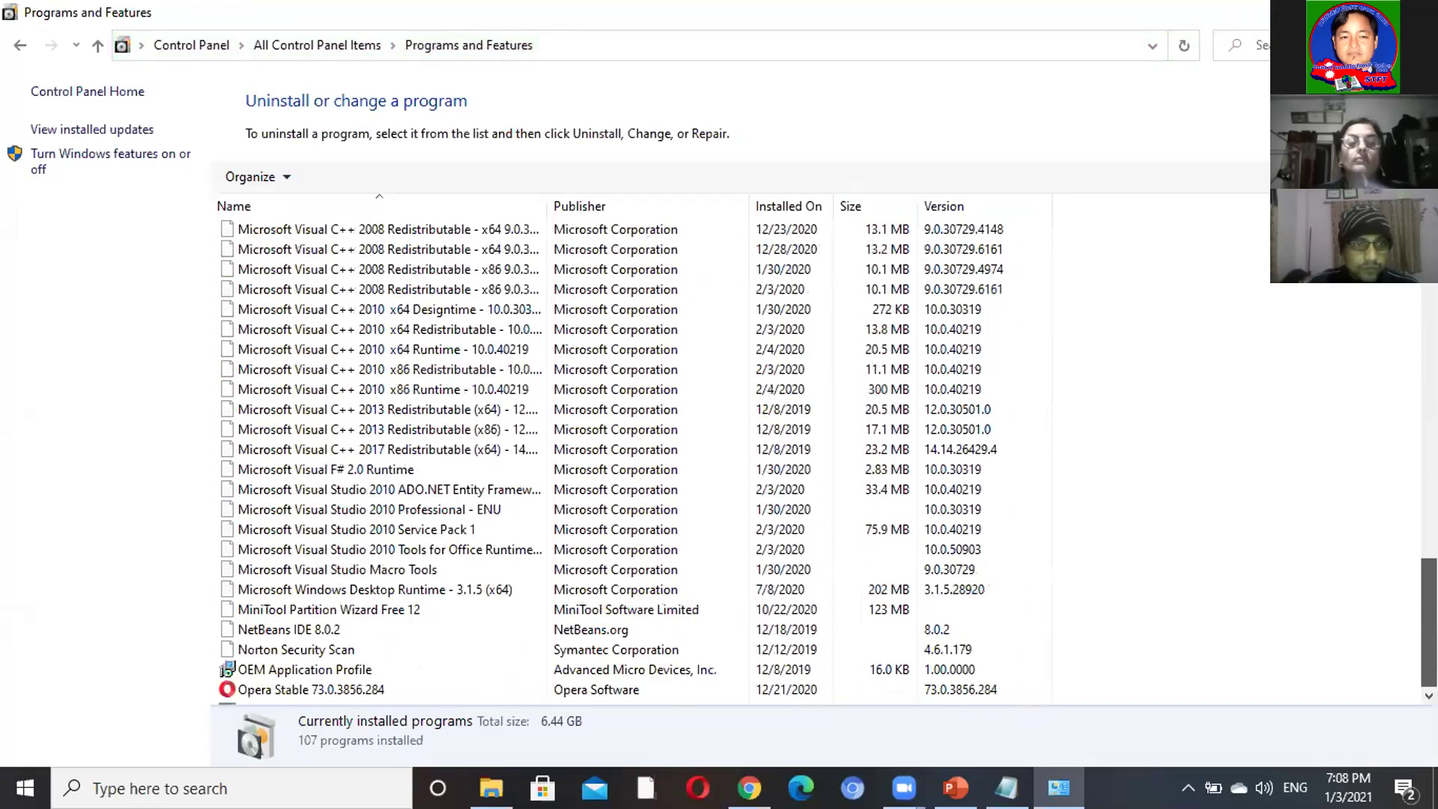
scroll(599, 457, down, 6)
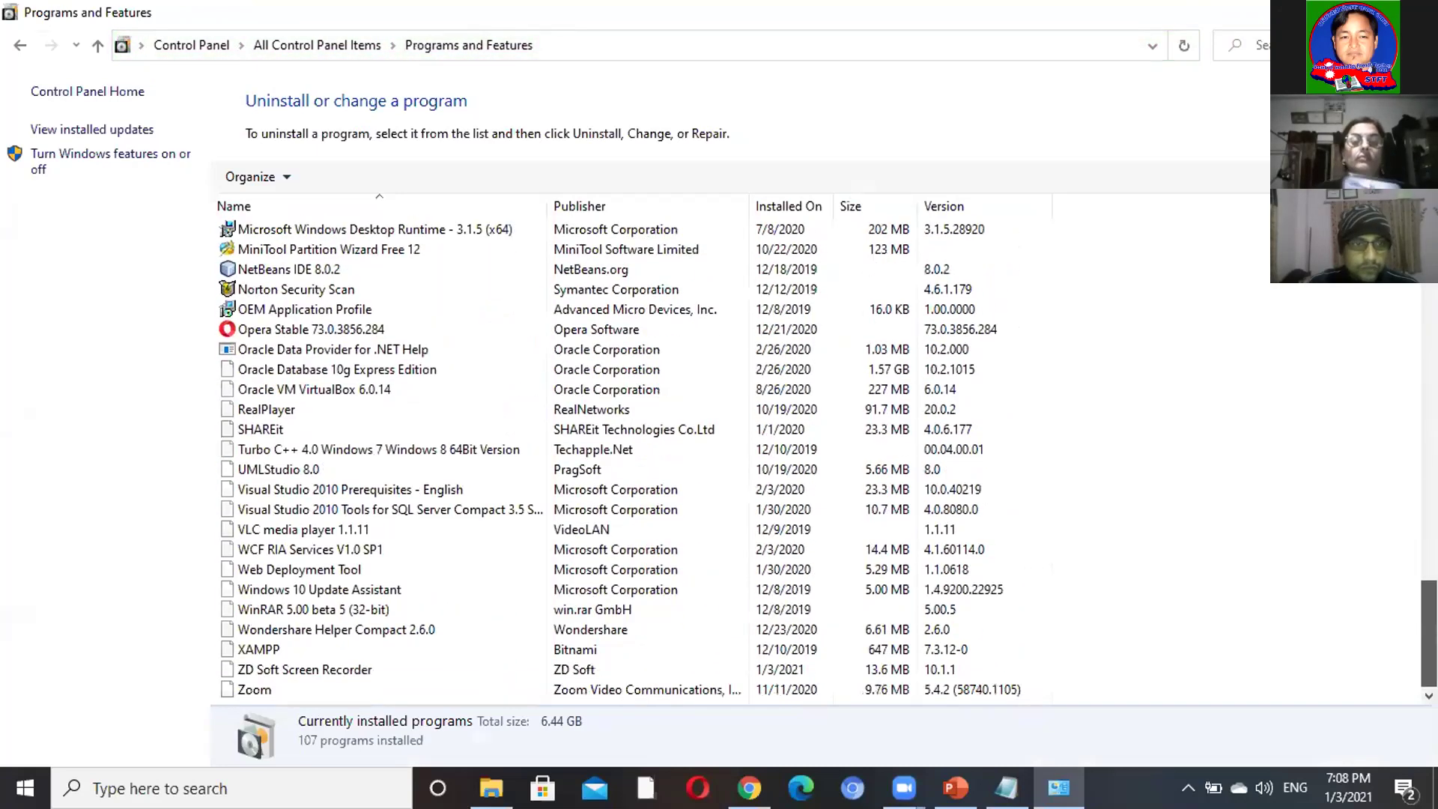
click(429, 667)
click(337, 178)
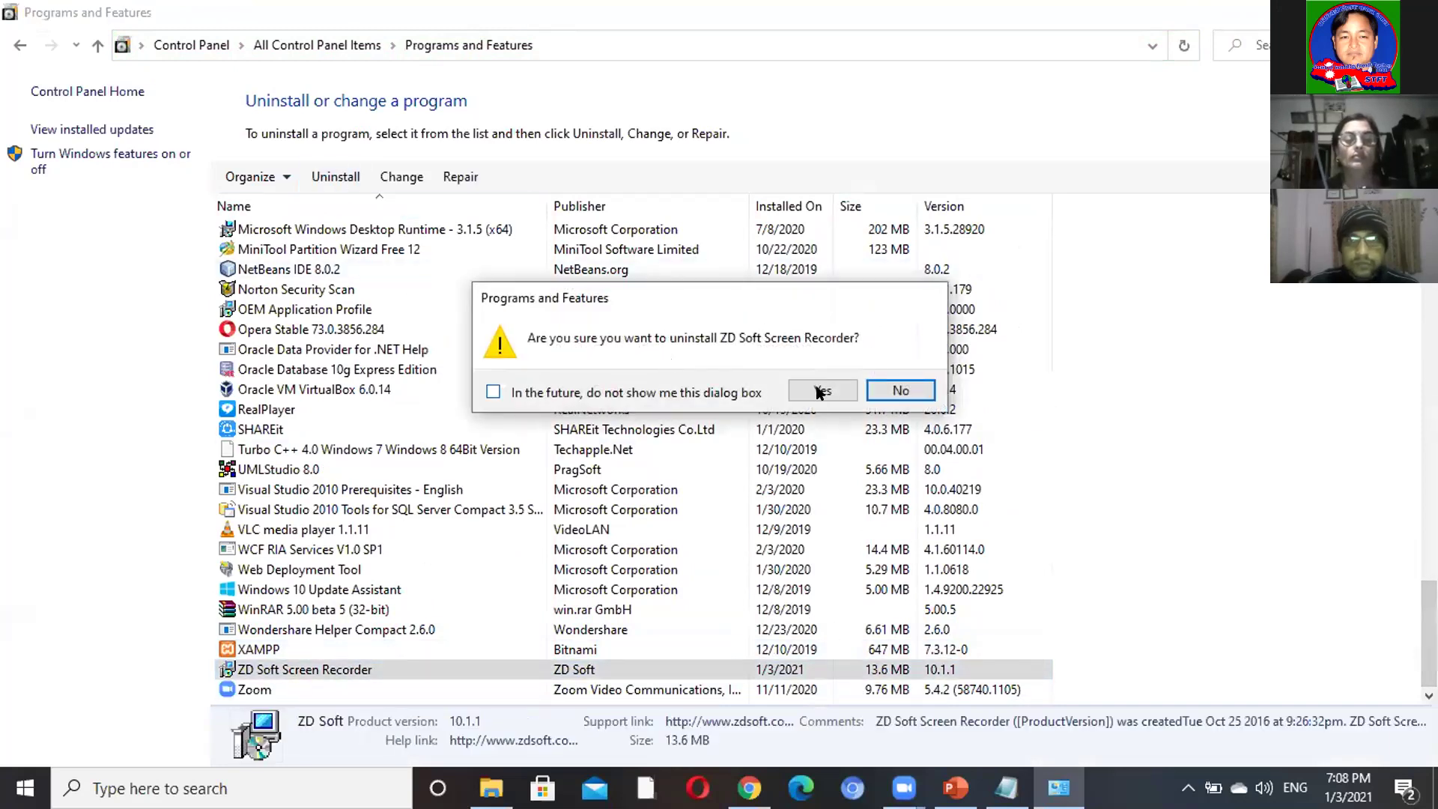
Confirm ZD Soft Screen Recorder removal, approve the administrator prompt, and return to Today File
click(821, 391)
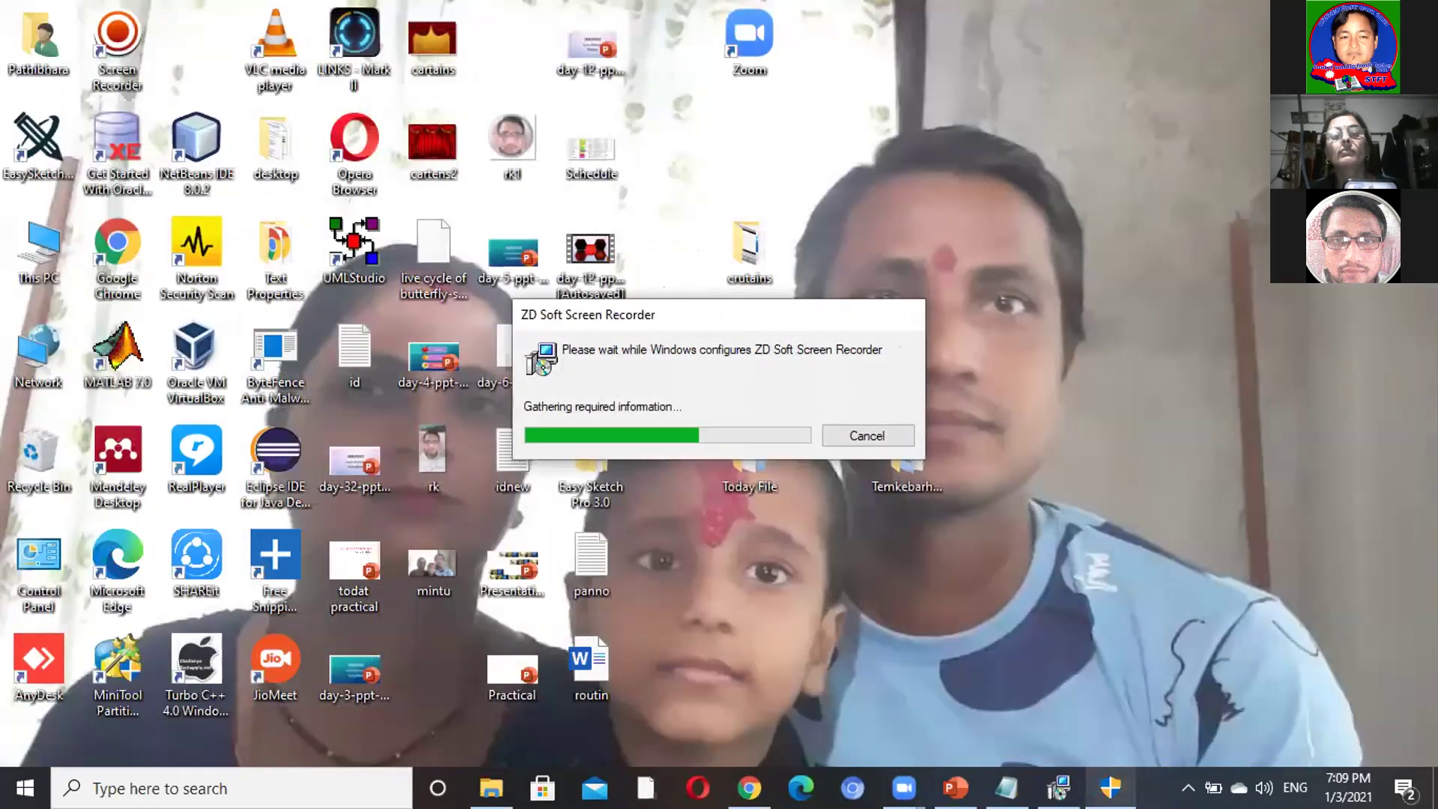
click(1110, 787)
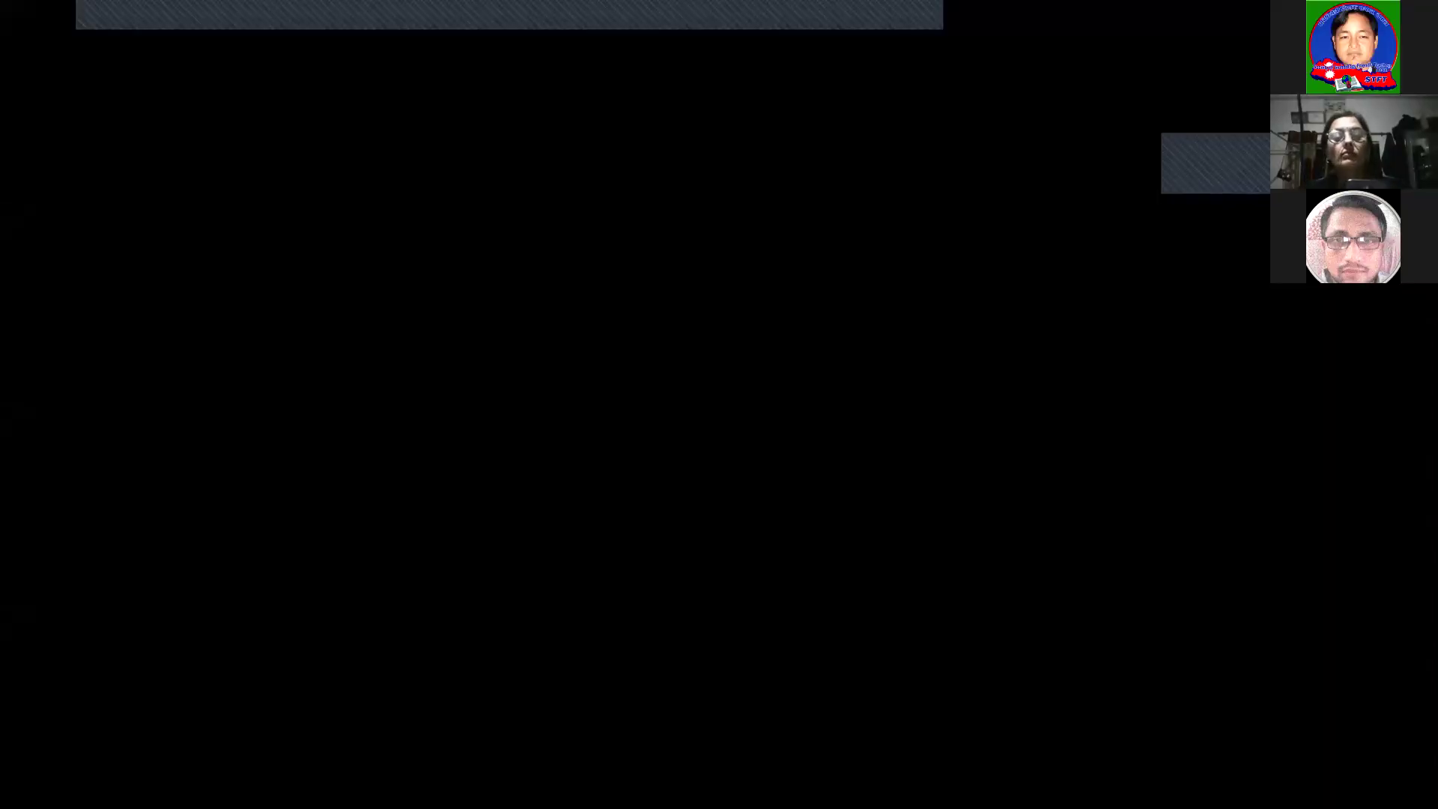
click(776, 541)
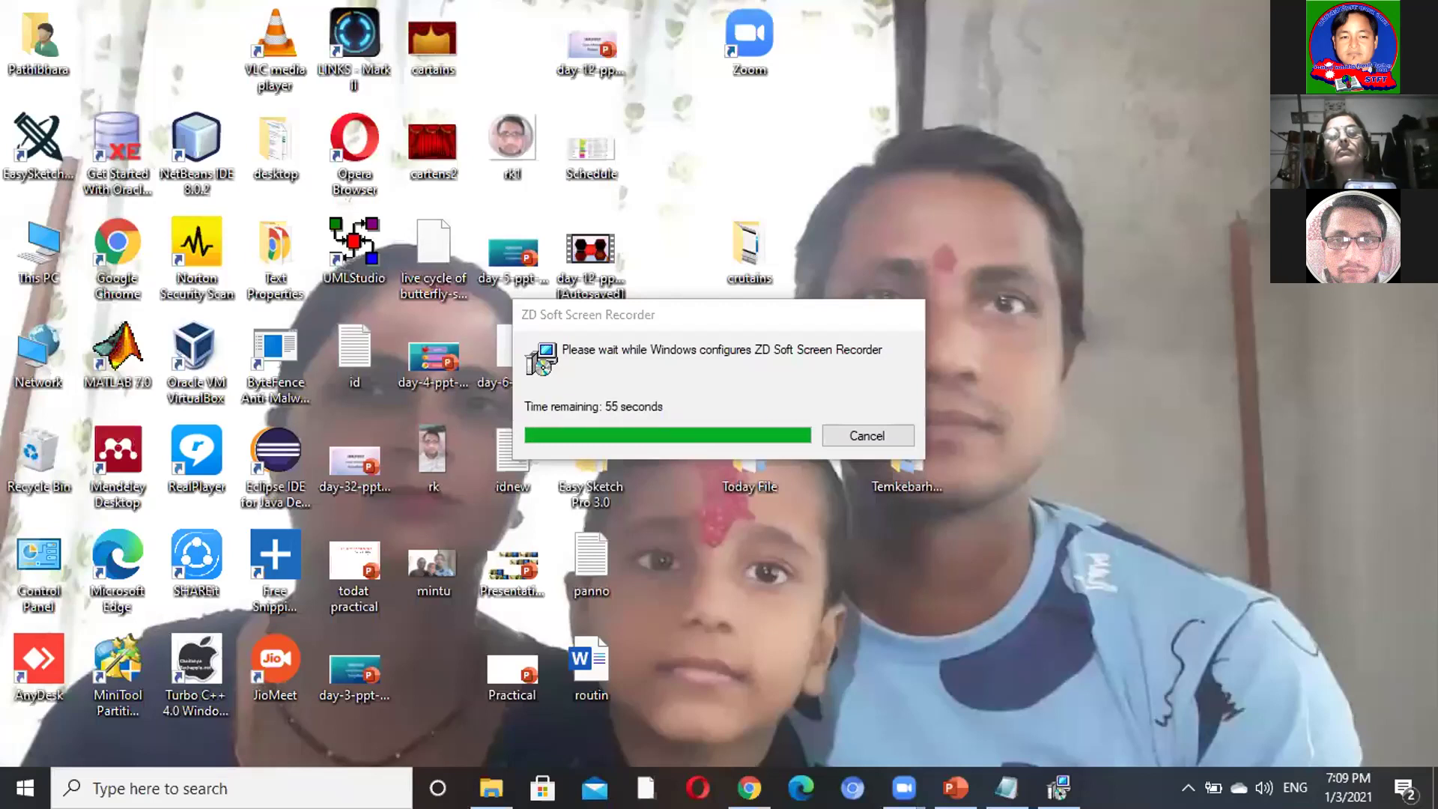
click(490, 788)
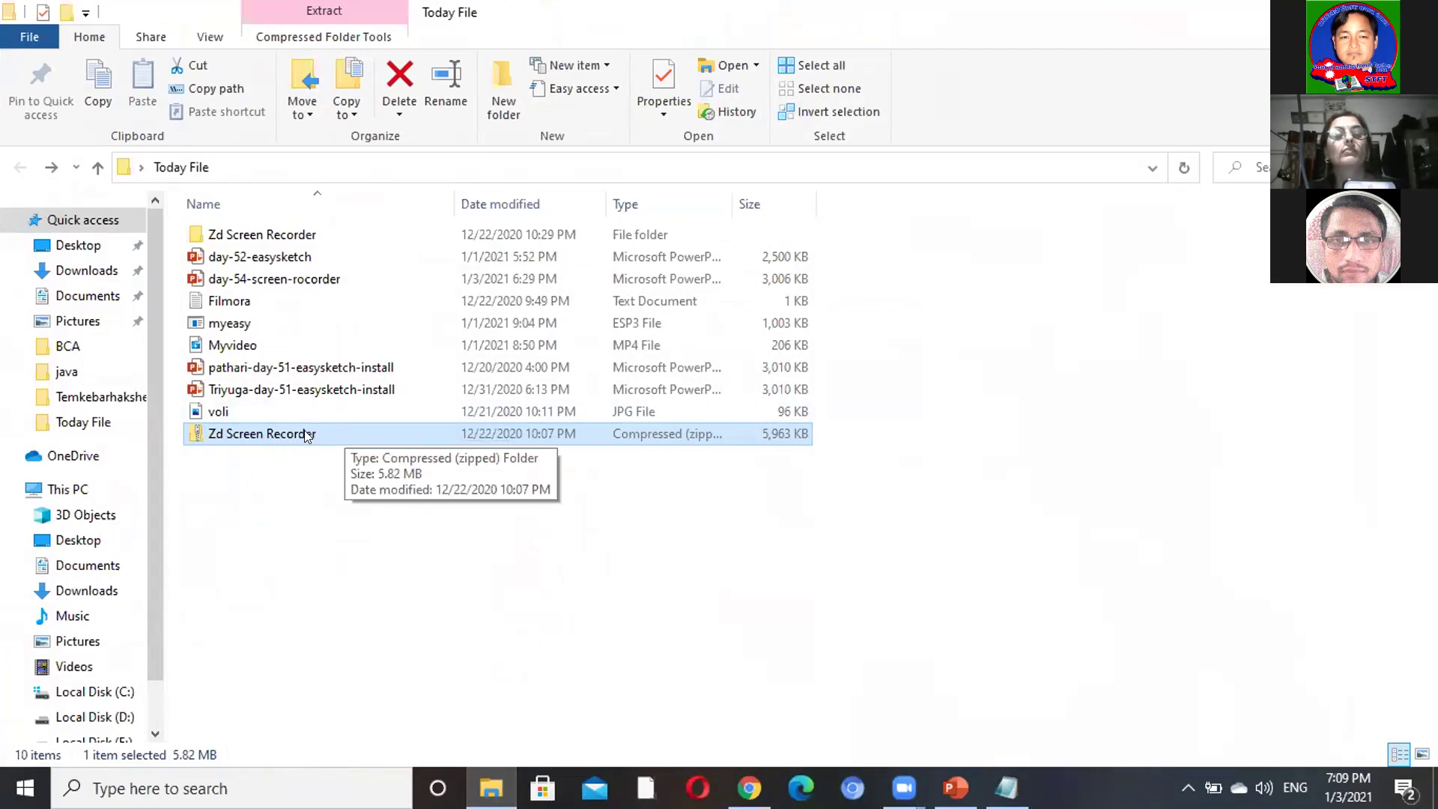
double_click(298, 430)
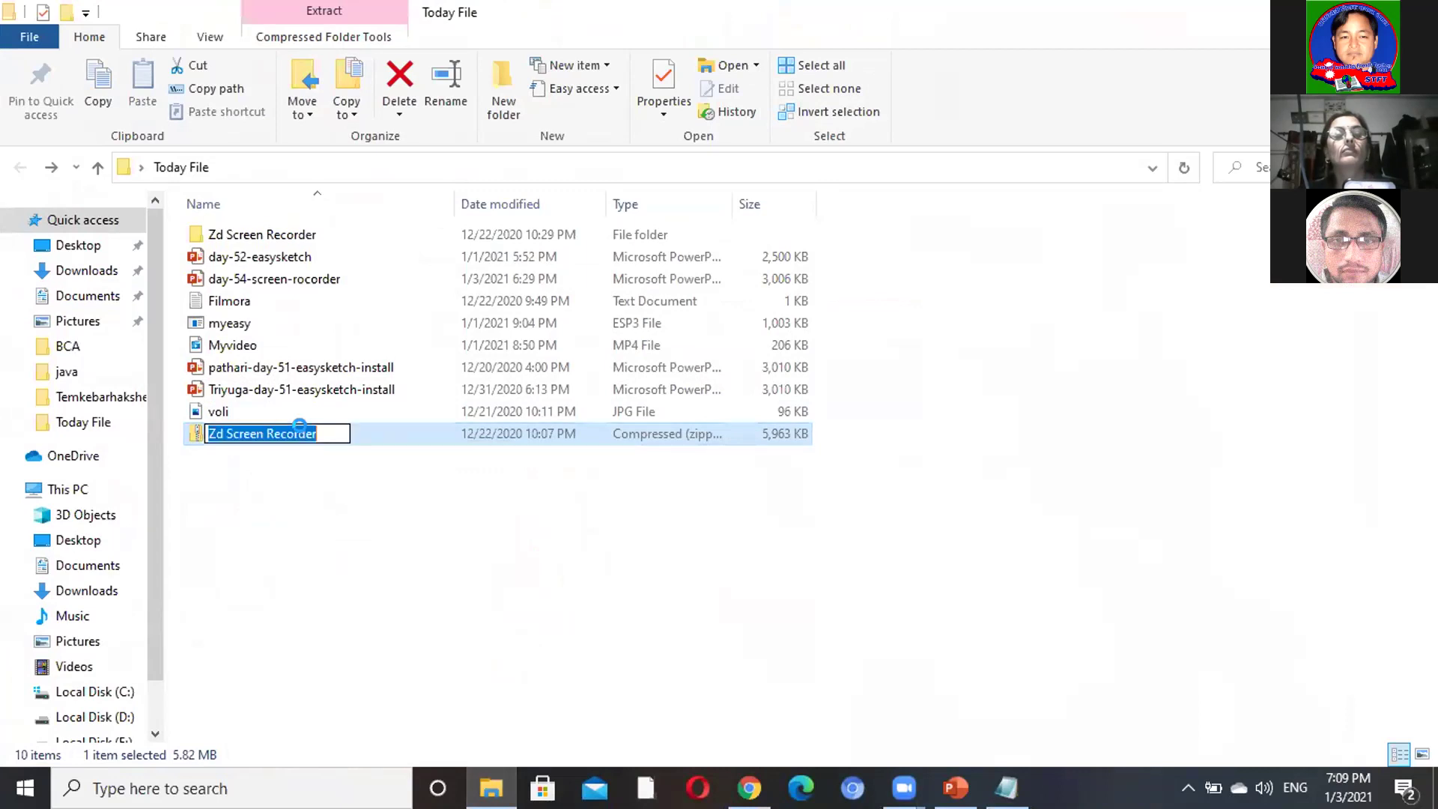
right_click(304, 434)
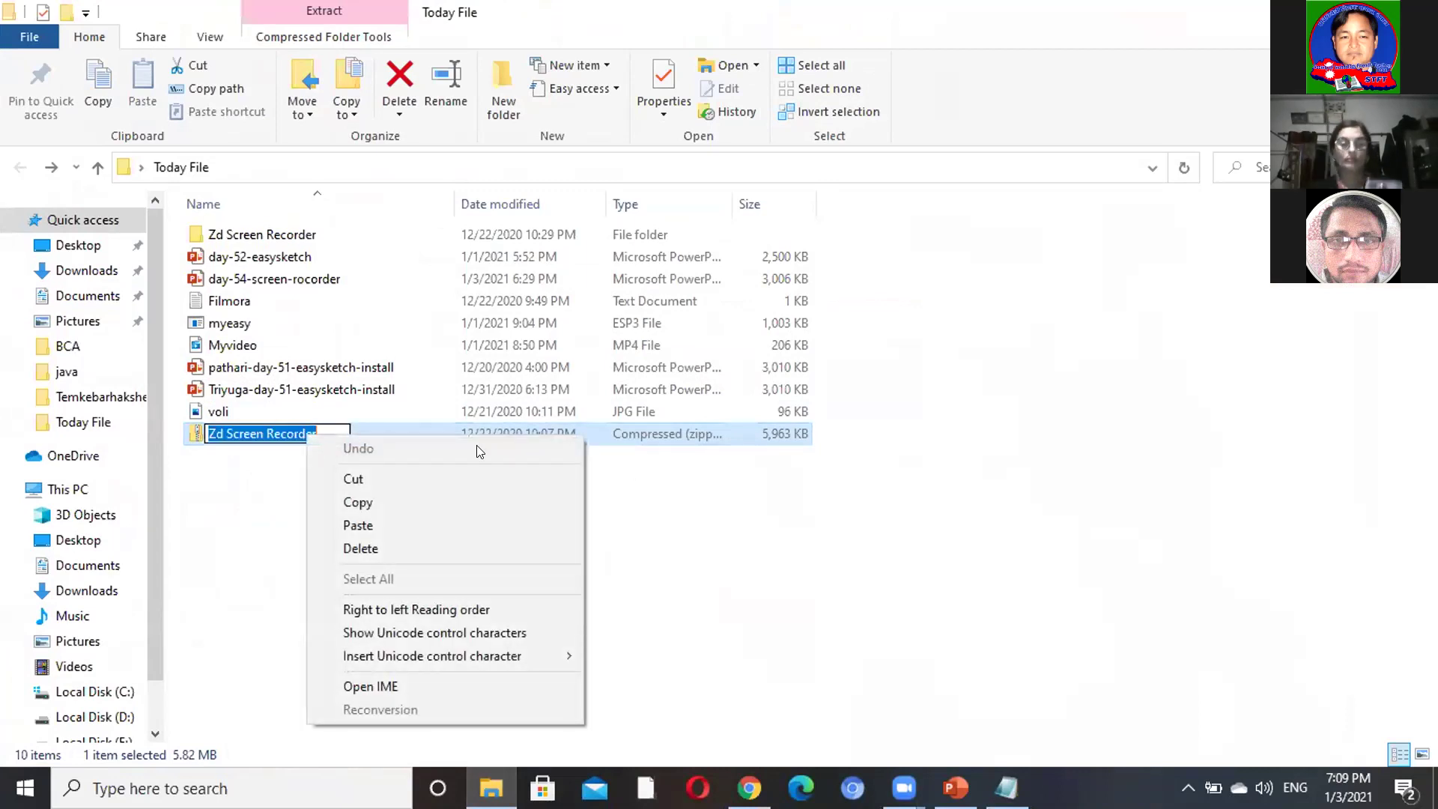
click(450, 431)
double_click(440, 425)
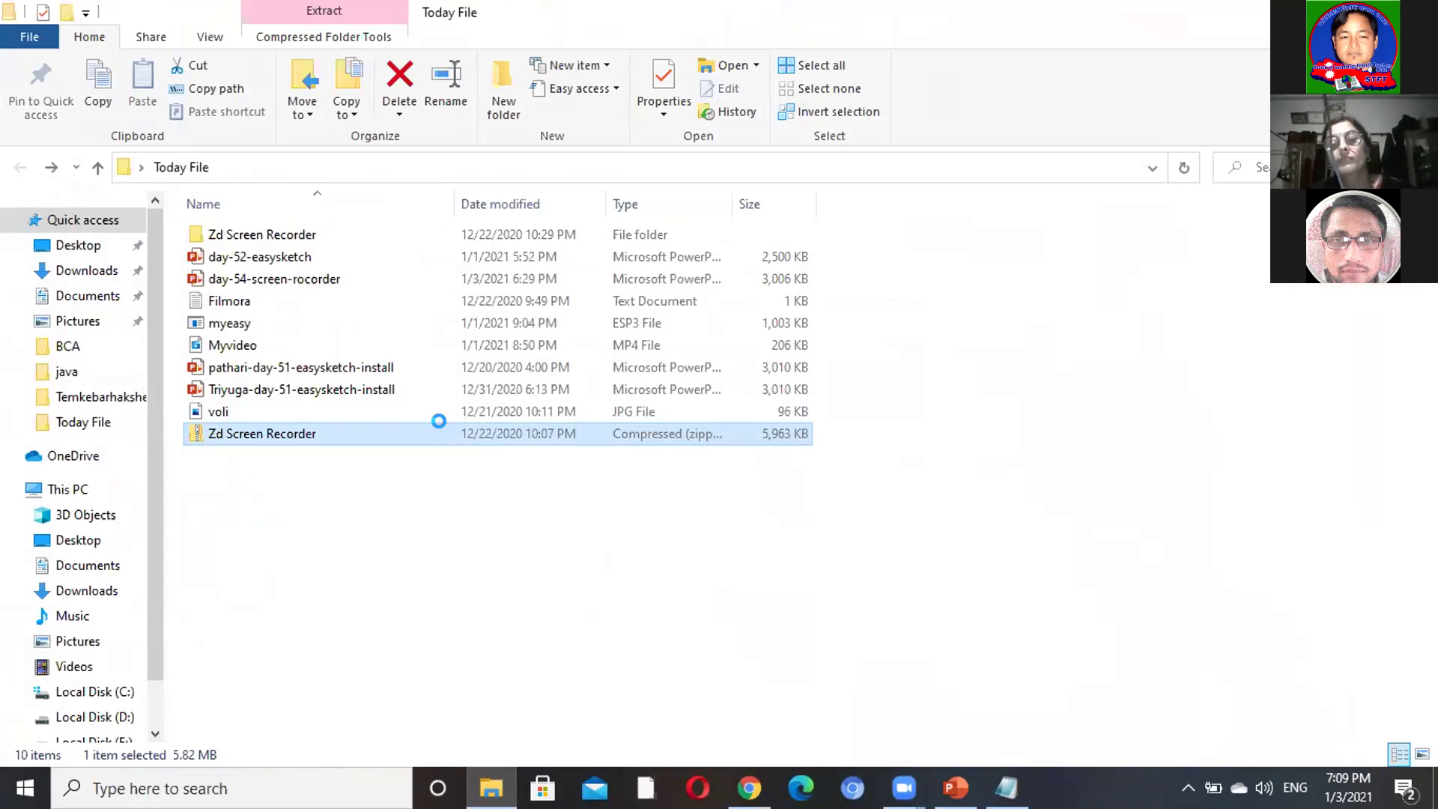
right_click(442, 424)
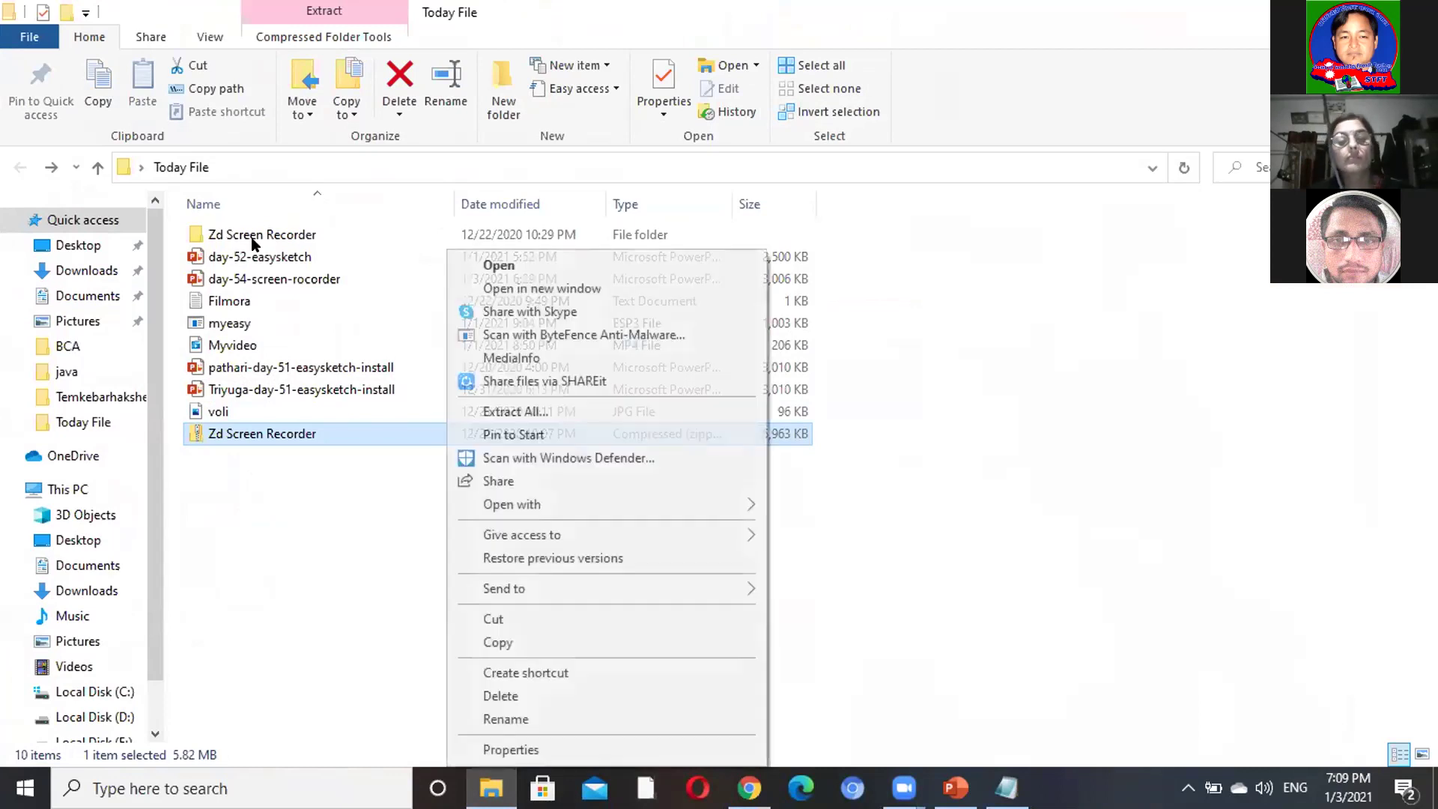
click(929, 345)
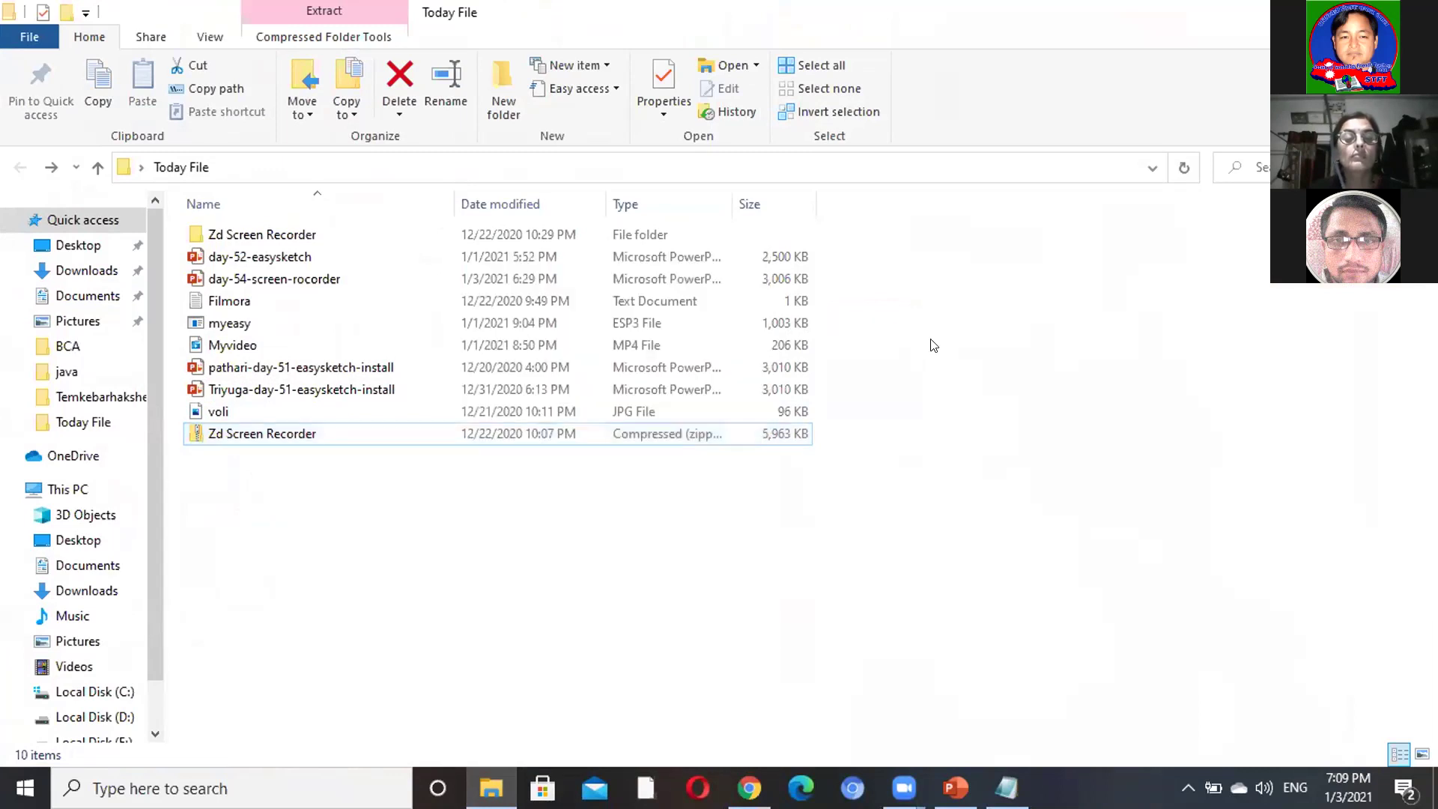
mouse_move(242, 234)
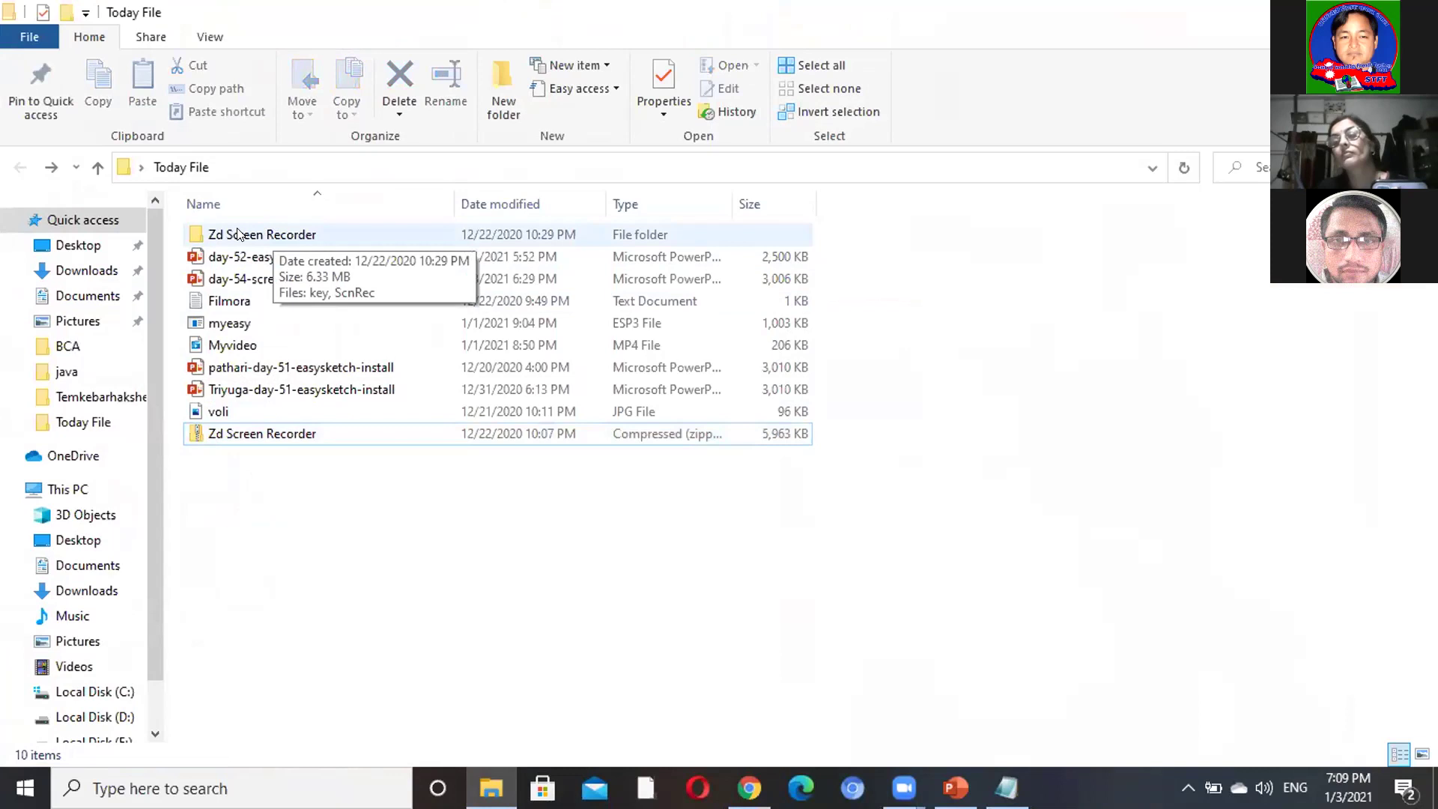
Open the Zd Screen Recorder folder and launch the ScnRec.msi installer
double_click(320, 232)
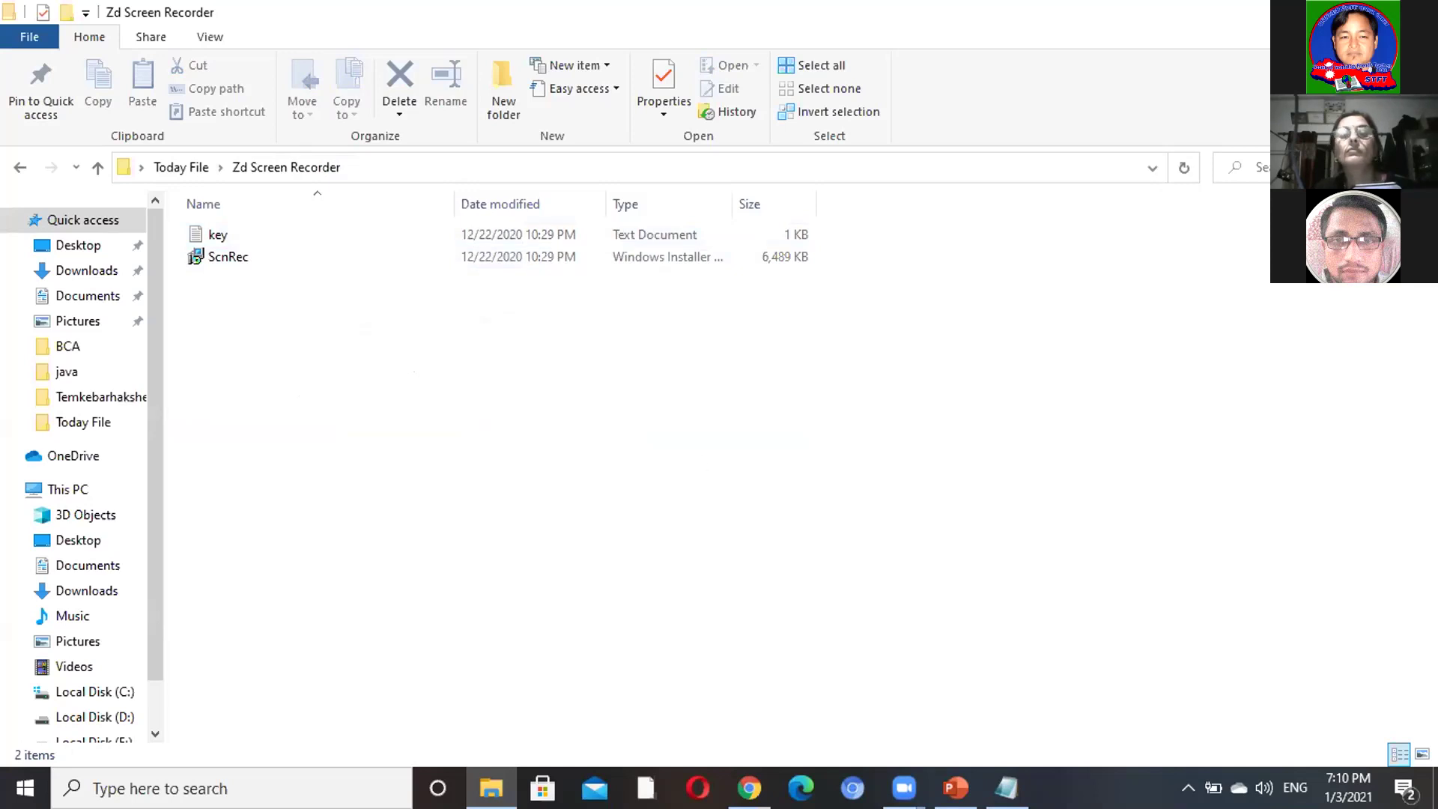
key(super+d)
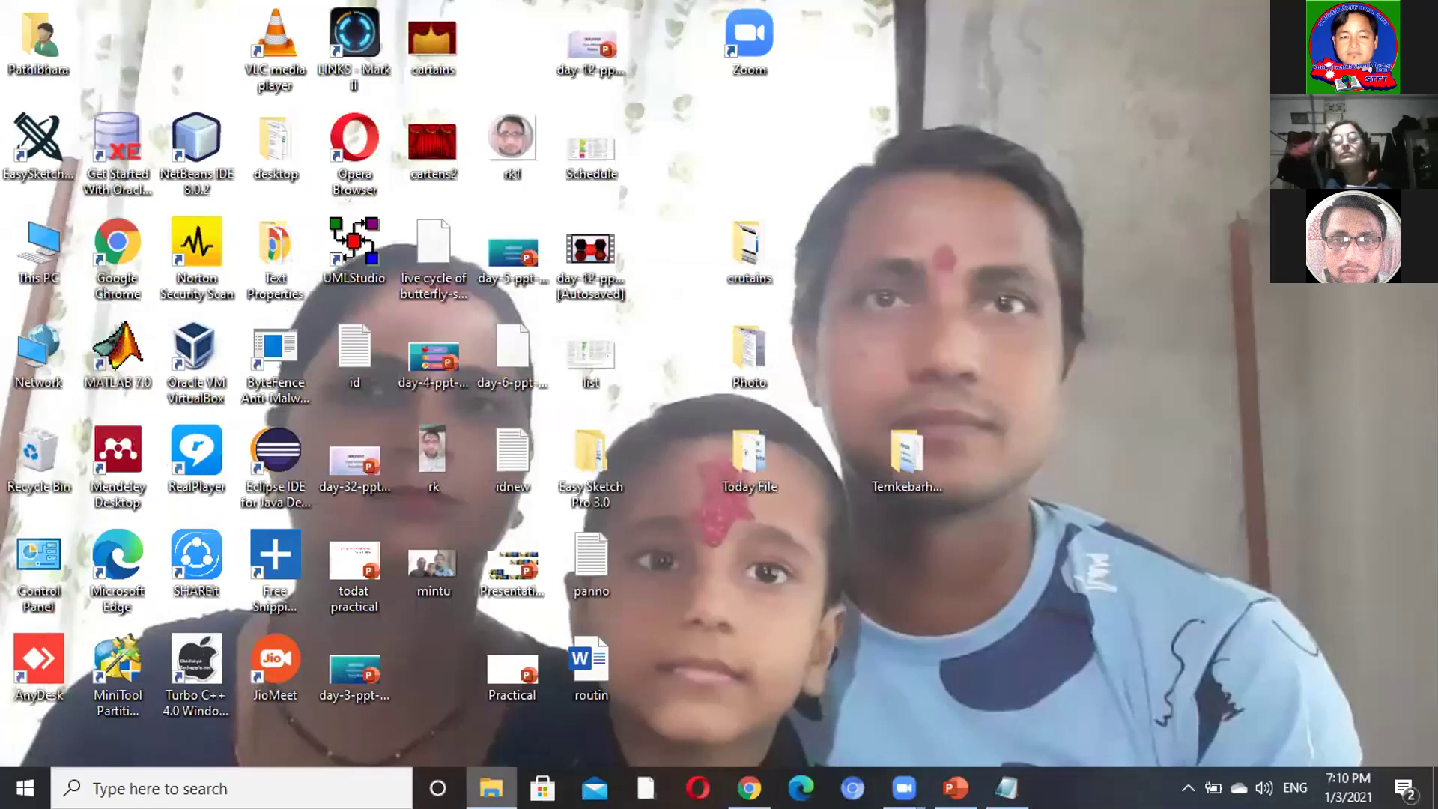
key(super+d)
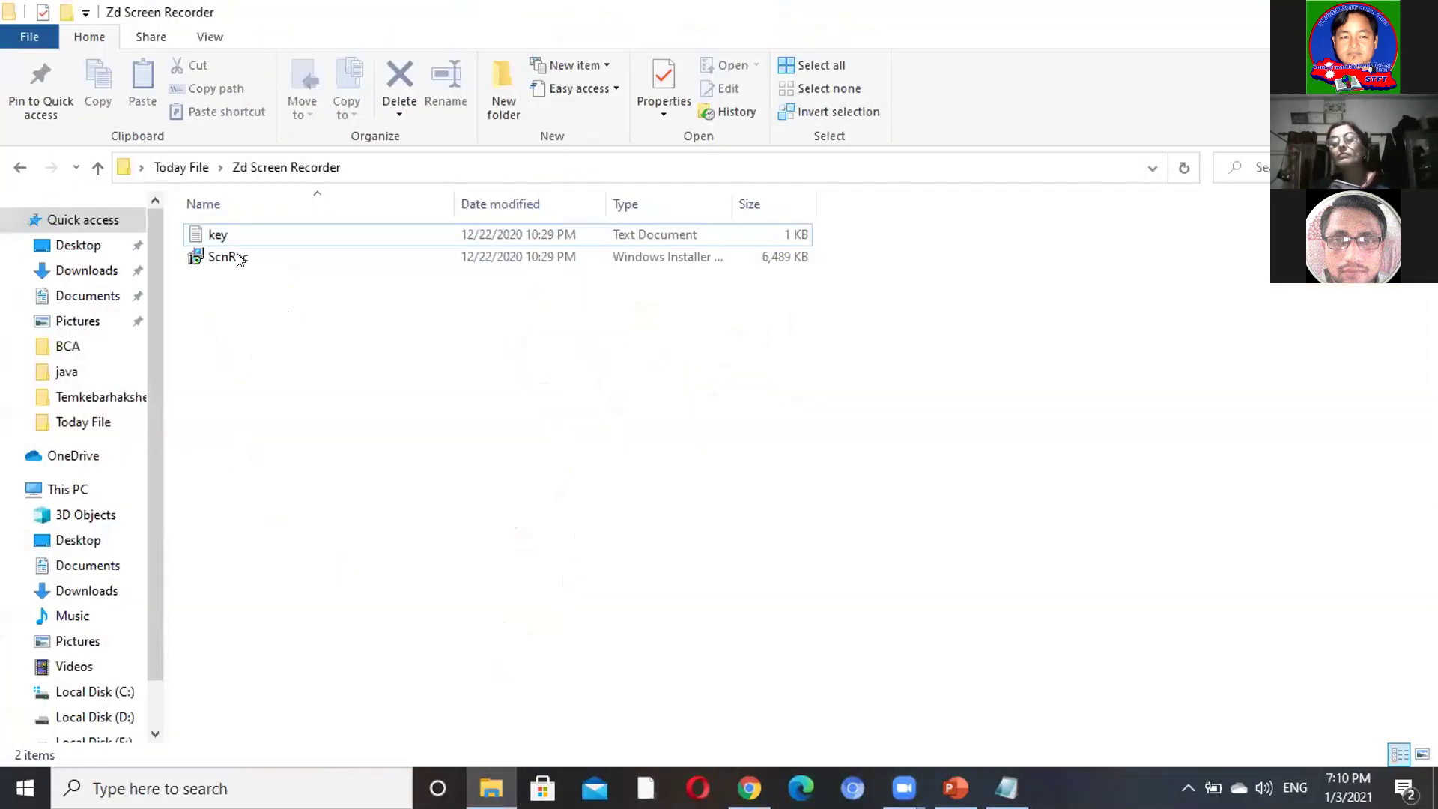
mouse_move(247, 258)
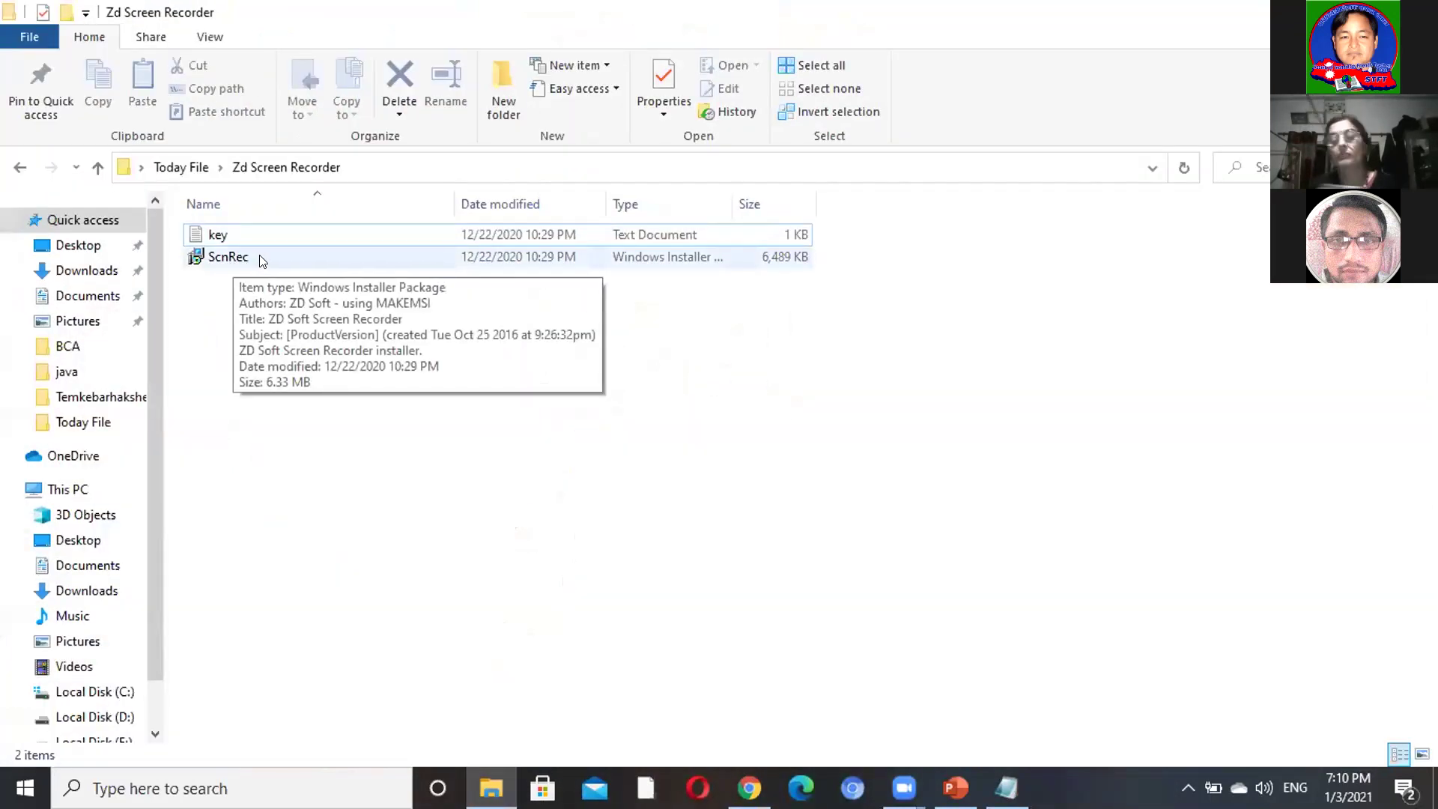
double_click(279, 257)
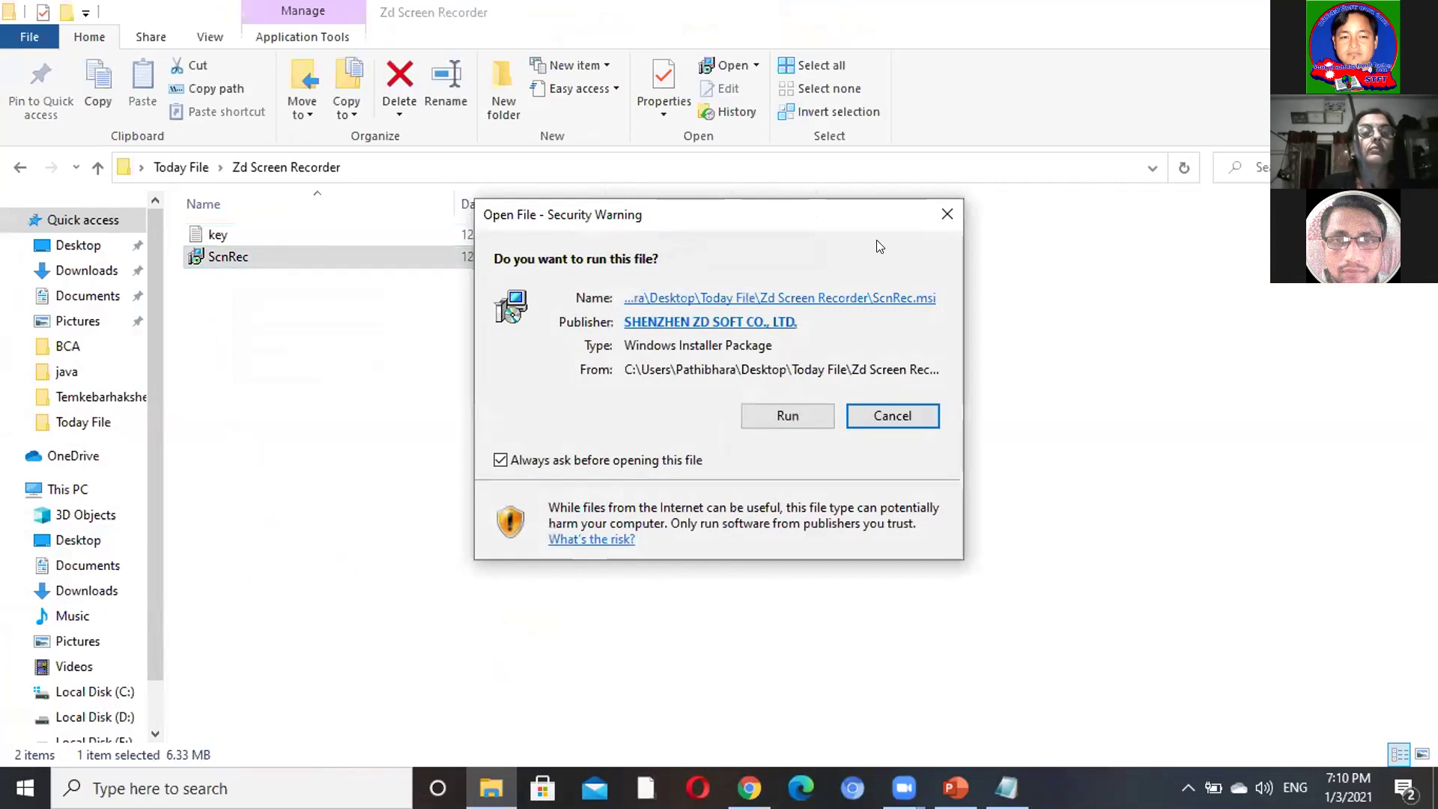
Allow ScnRec.msi to run, accept the license terms, and reach the setup type choice
click(791, 420)
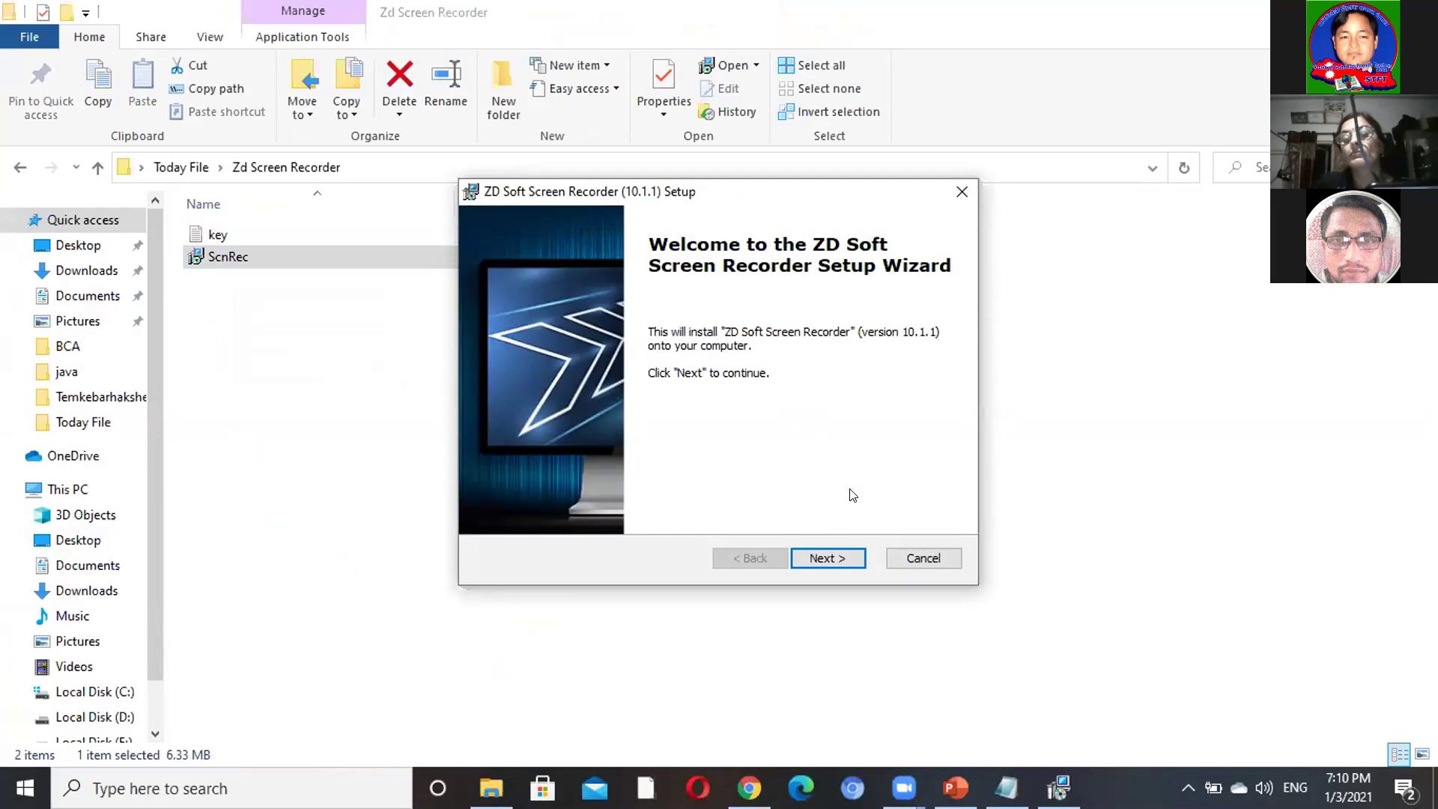
click(828, 558)
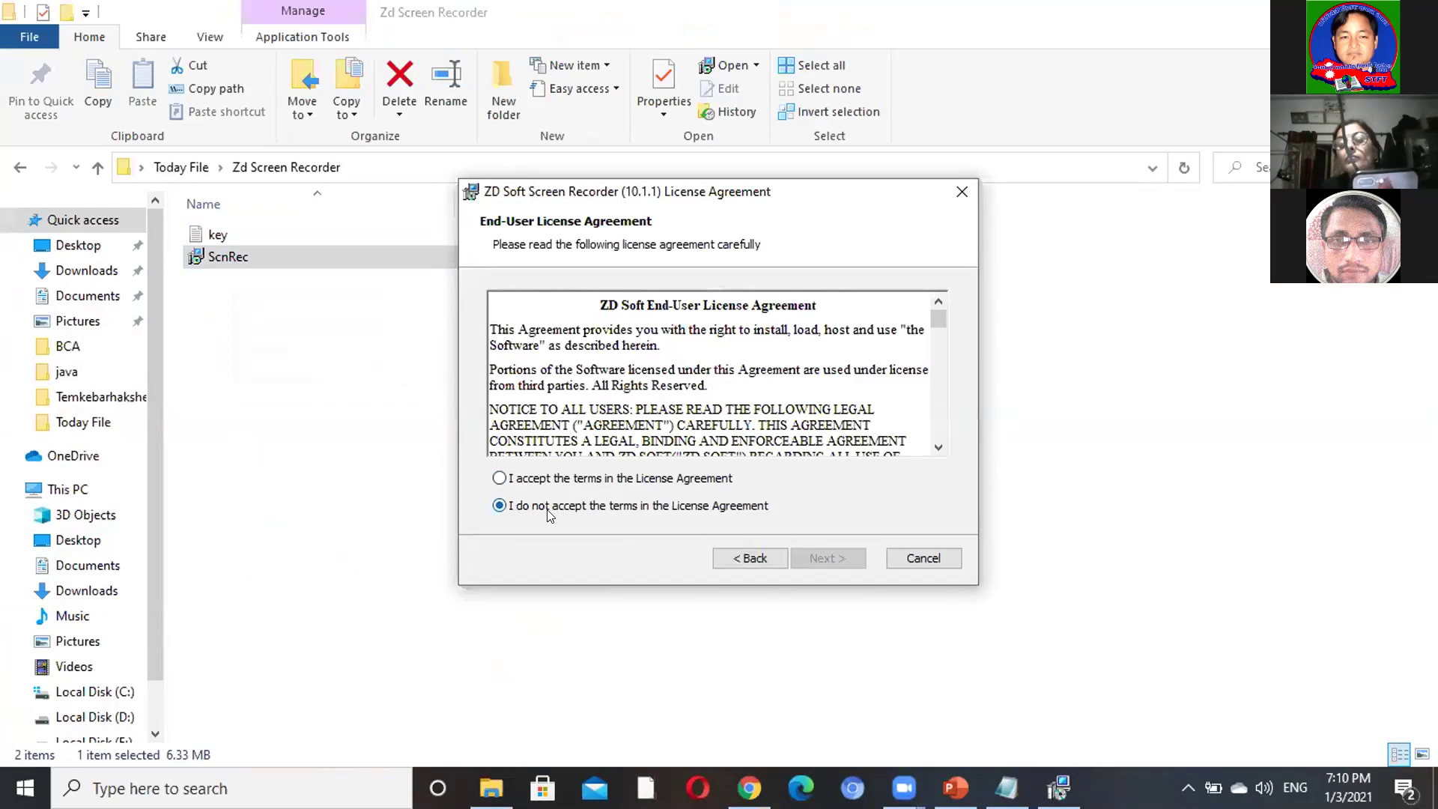
click(515, 480)
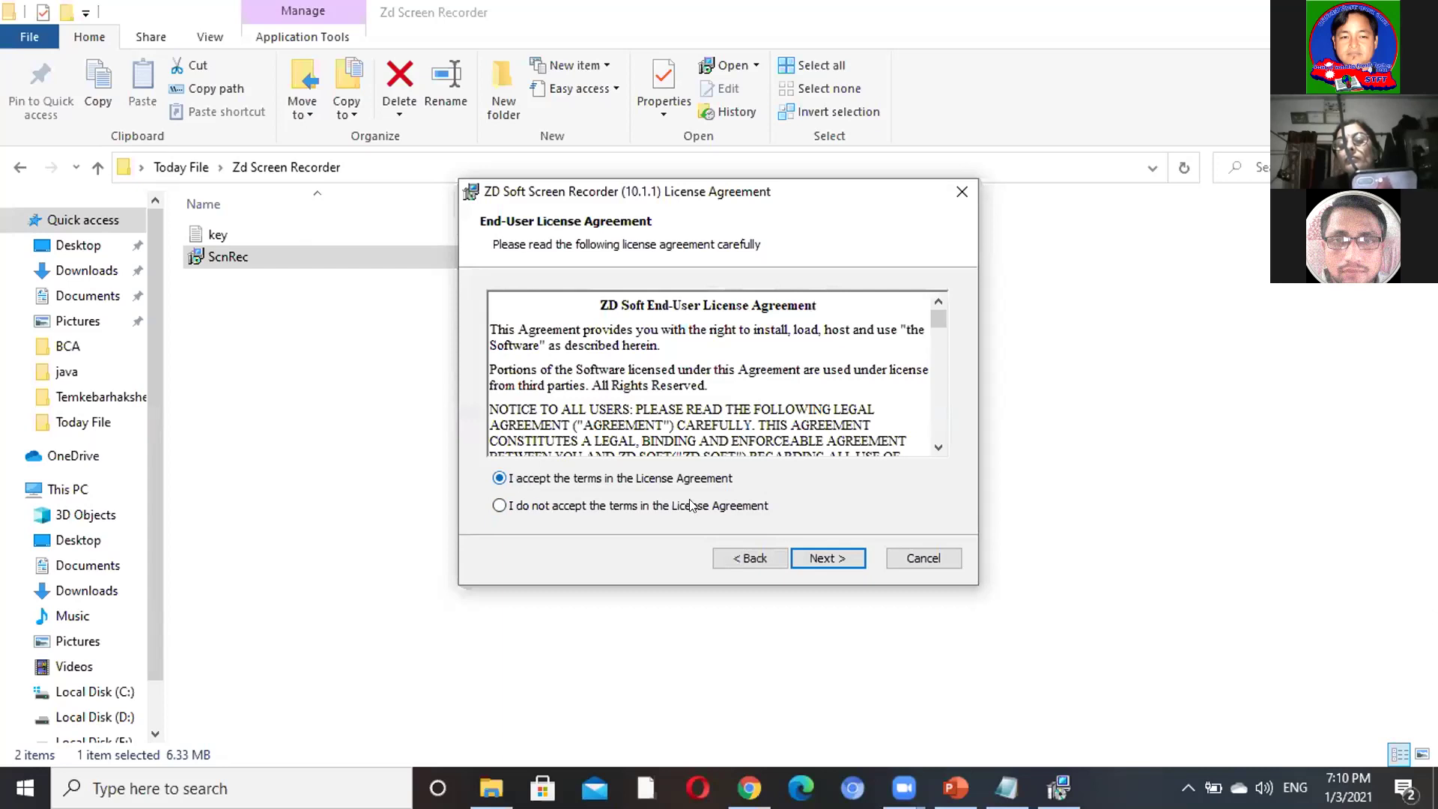
click(827, 559)
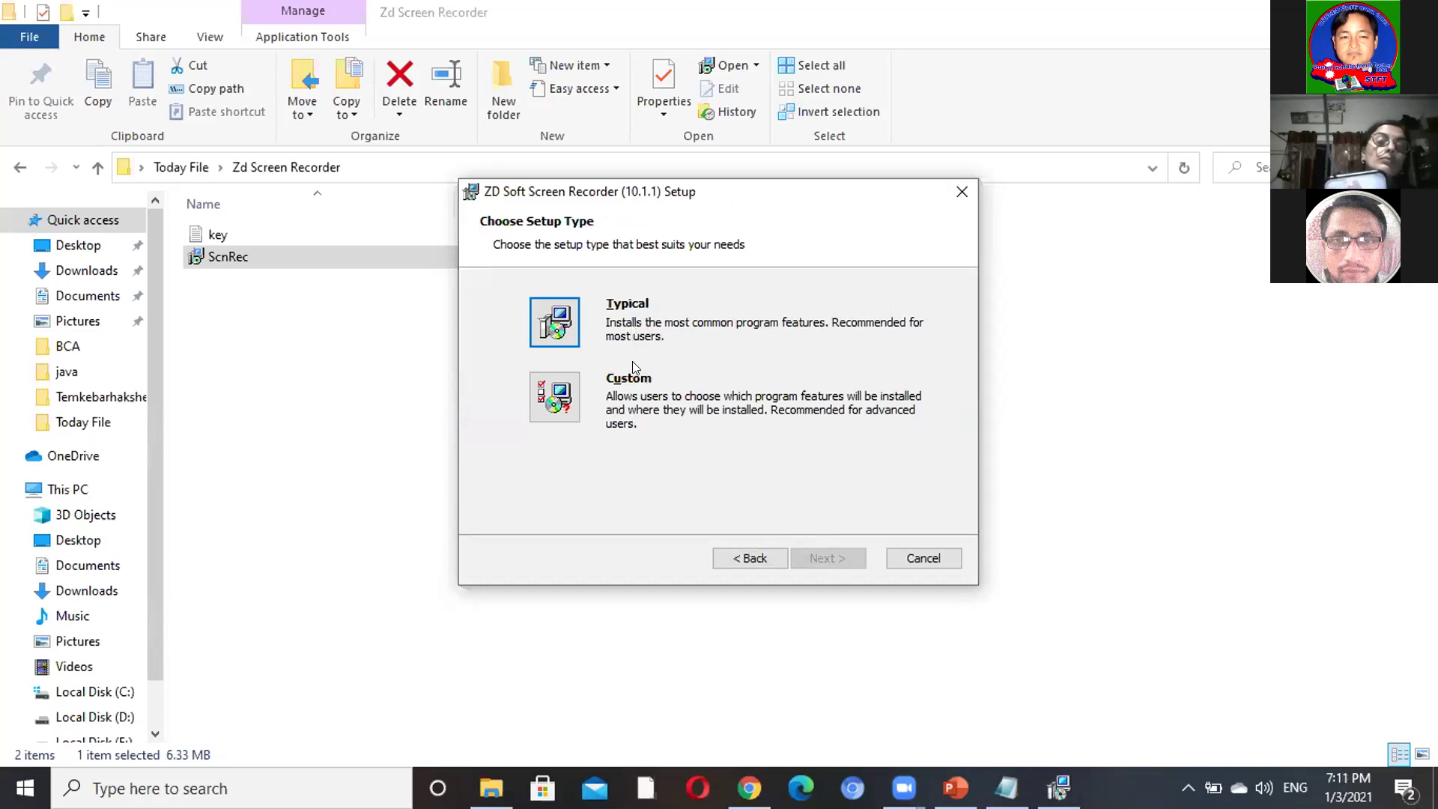
Choose Typical setup, proceed past the ByteFence warning, and start installing
mouse_move(558, 314)
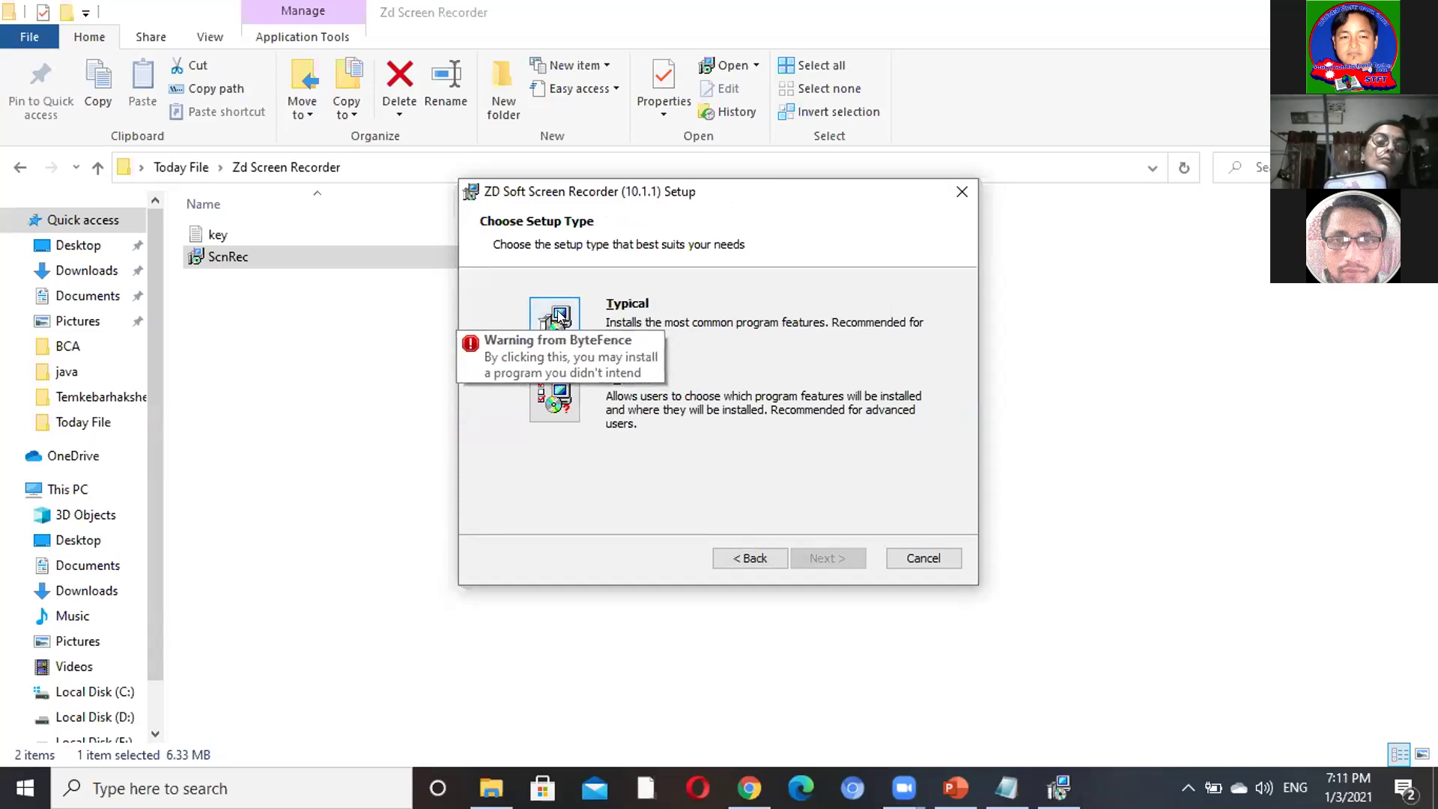
click(557, 312)
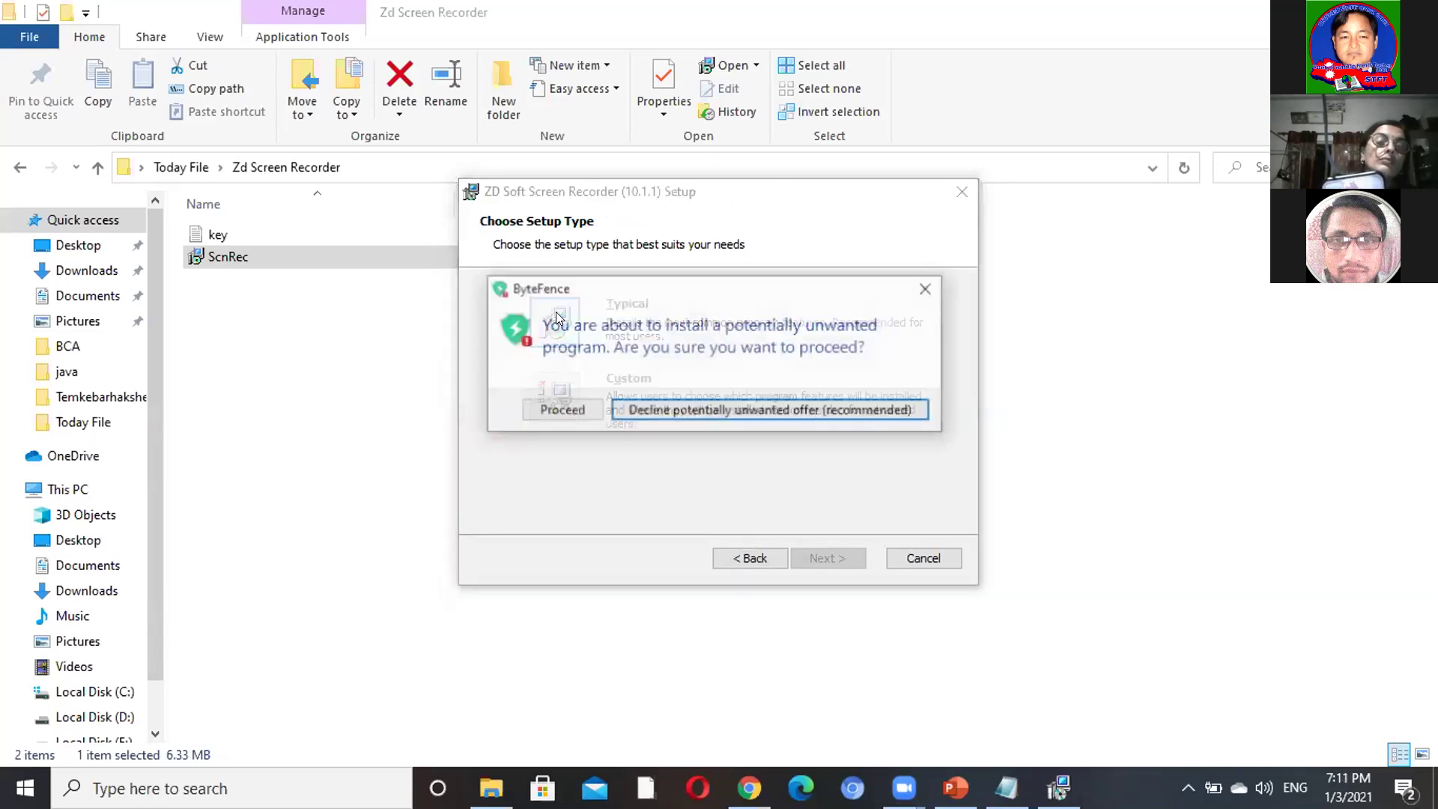
click(562, 410)
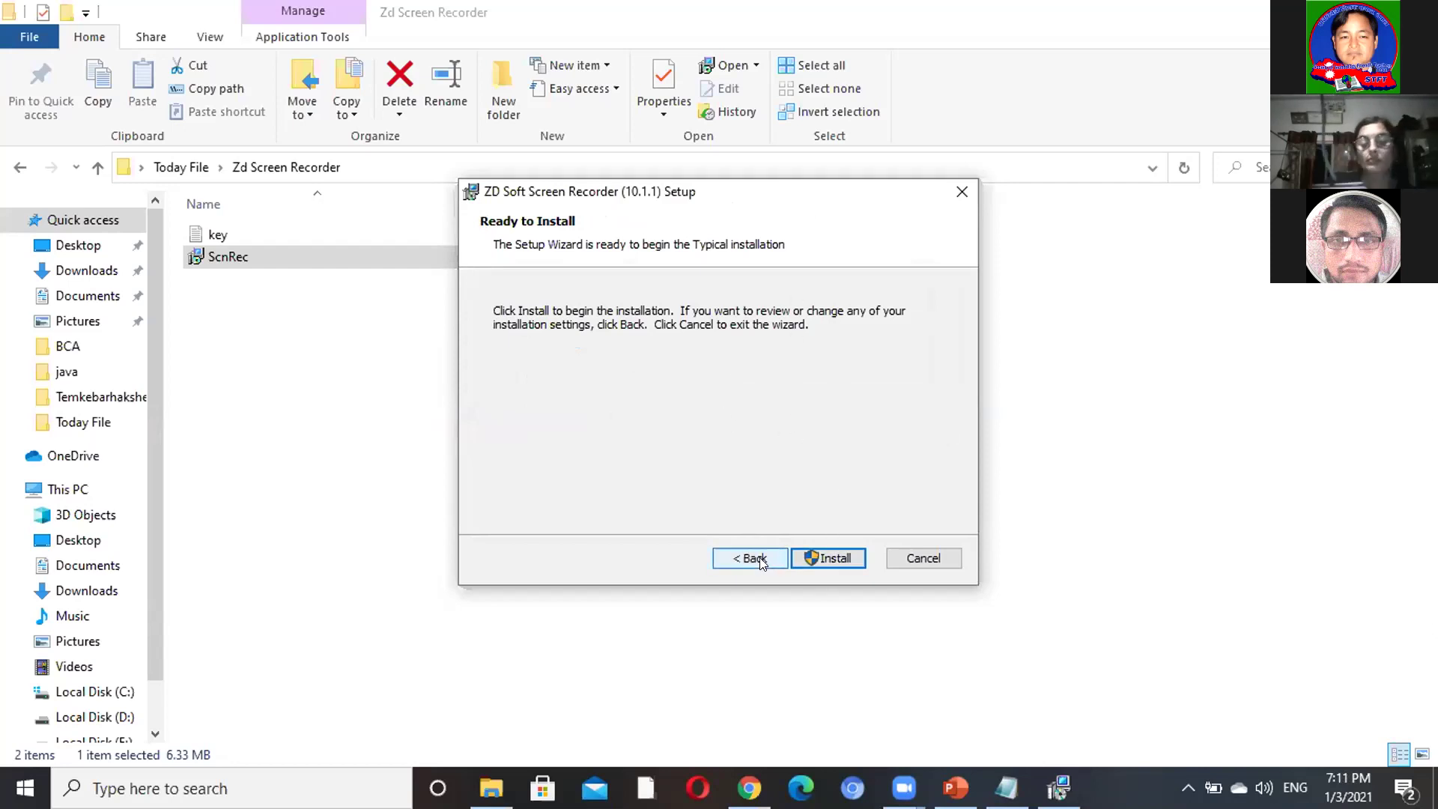
click(830, 556)
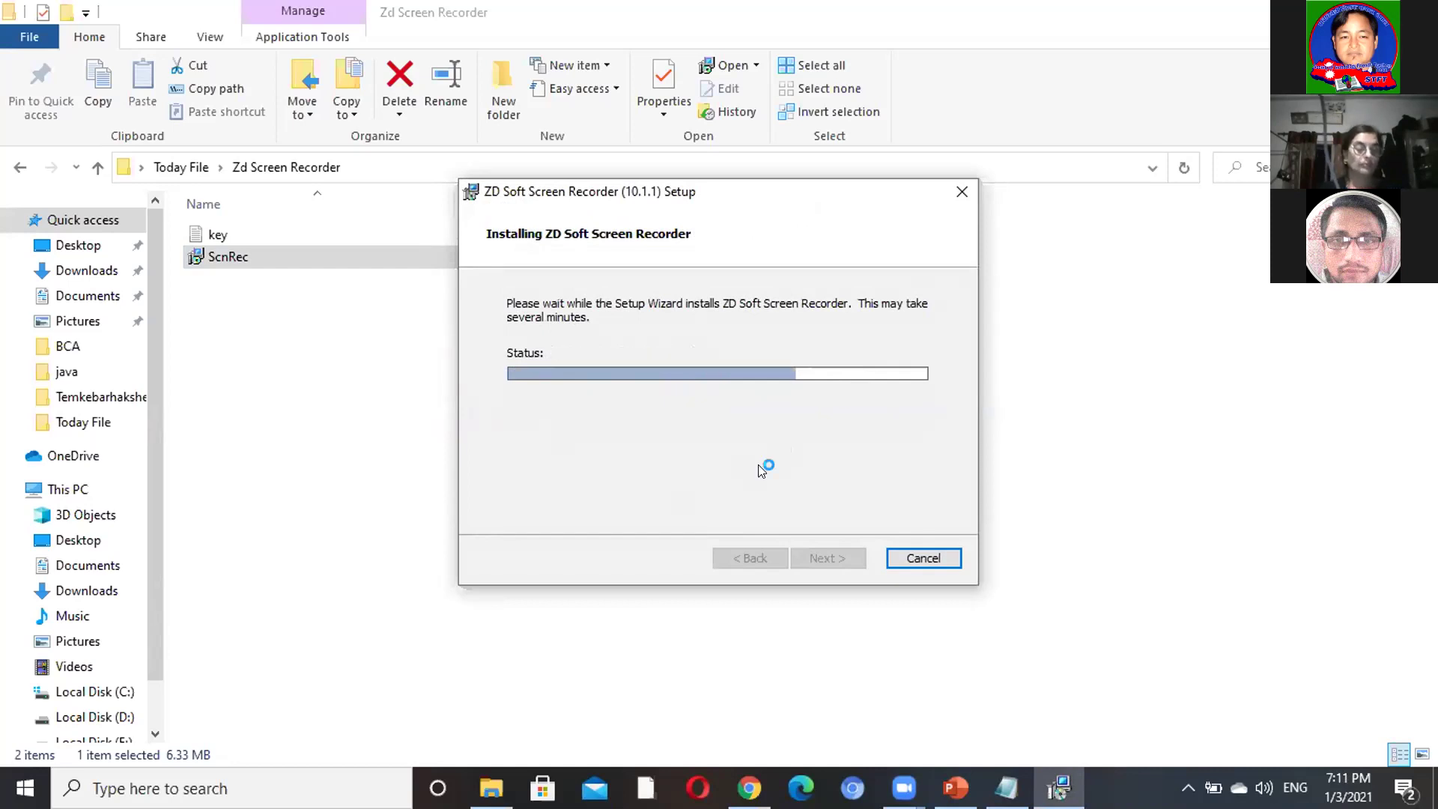
click(313, 776)
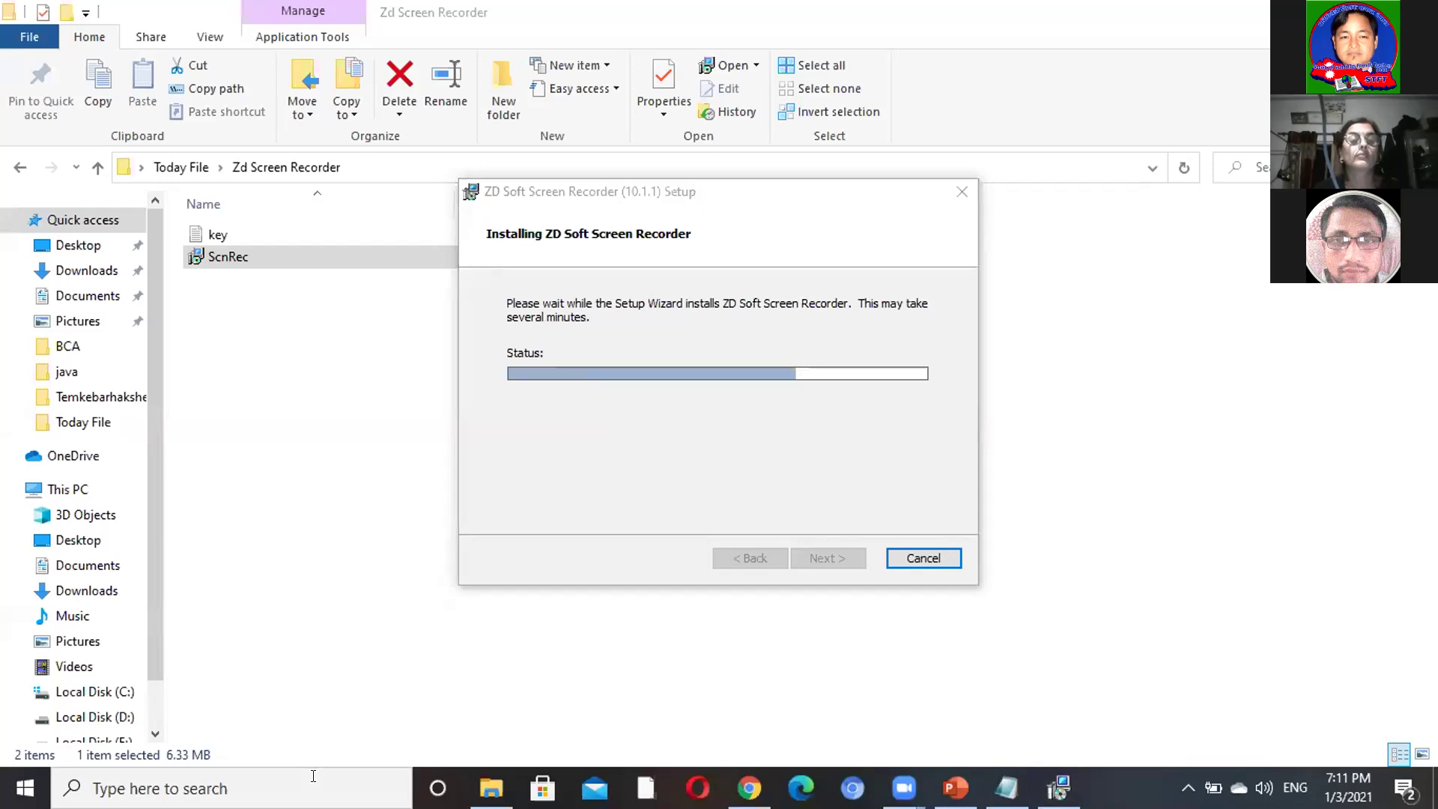
Search Windows for 'cursor highlighter' and launch the Cursor Highlighter 2.2 script
click(313, 776)
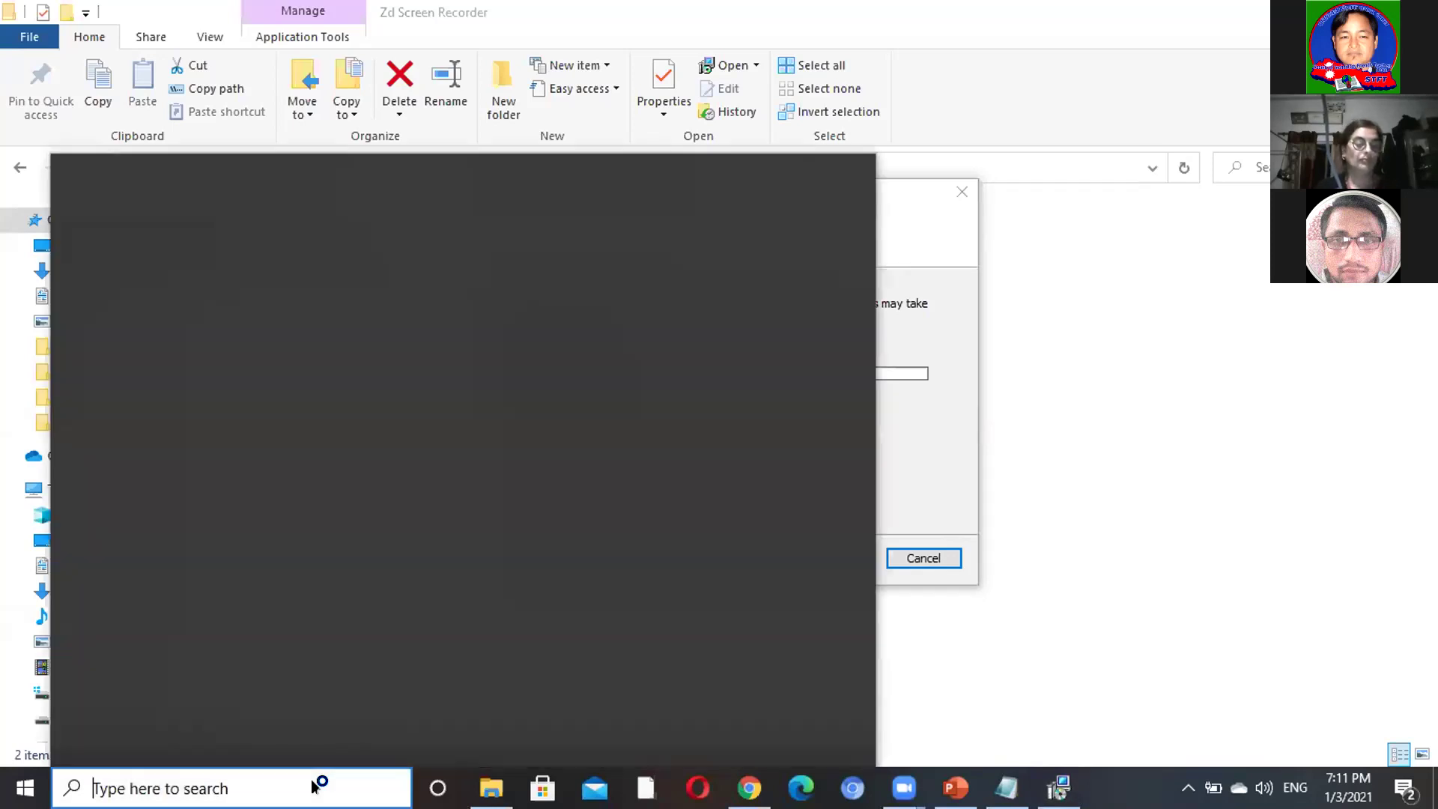
text(cursor)
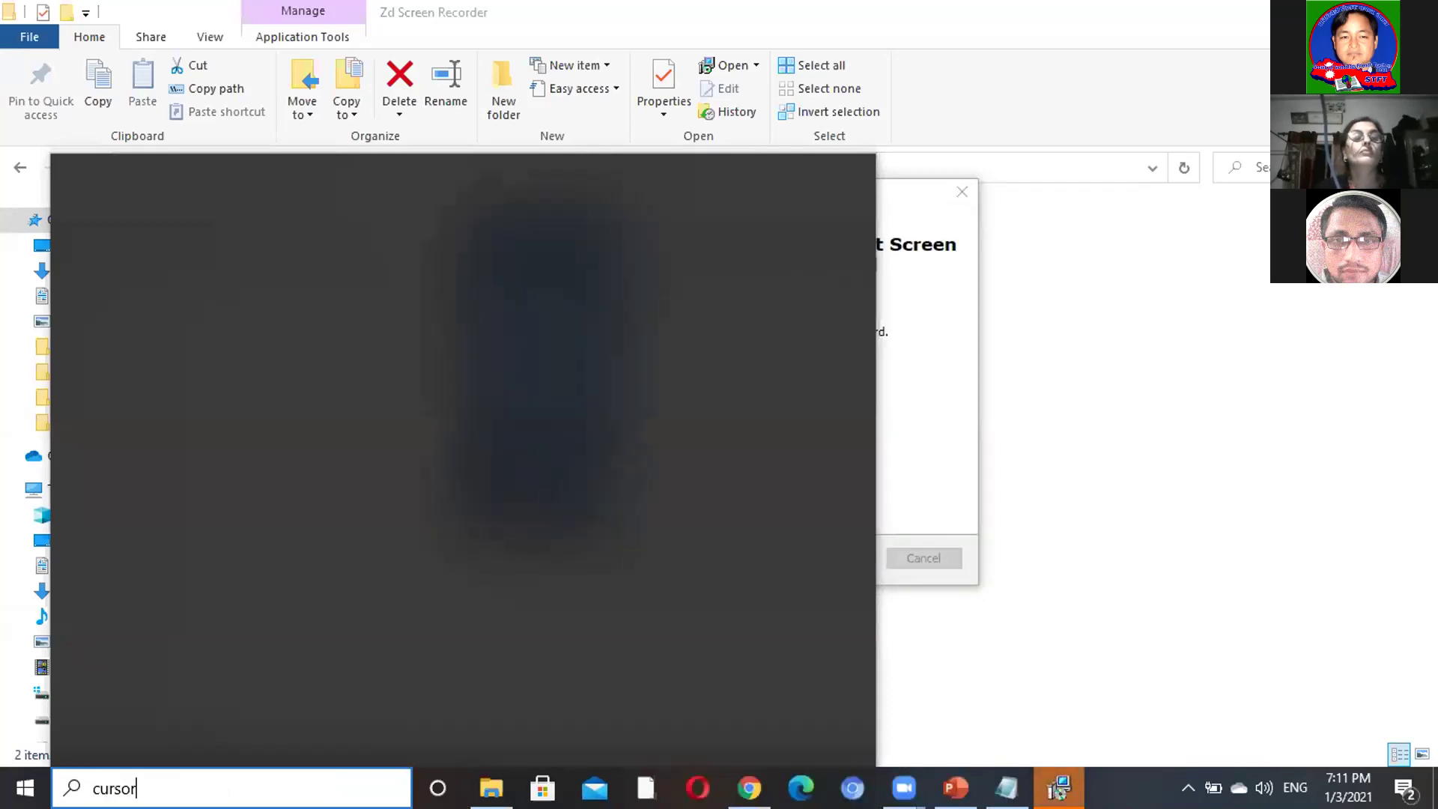
text( highli)
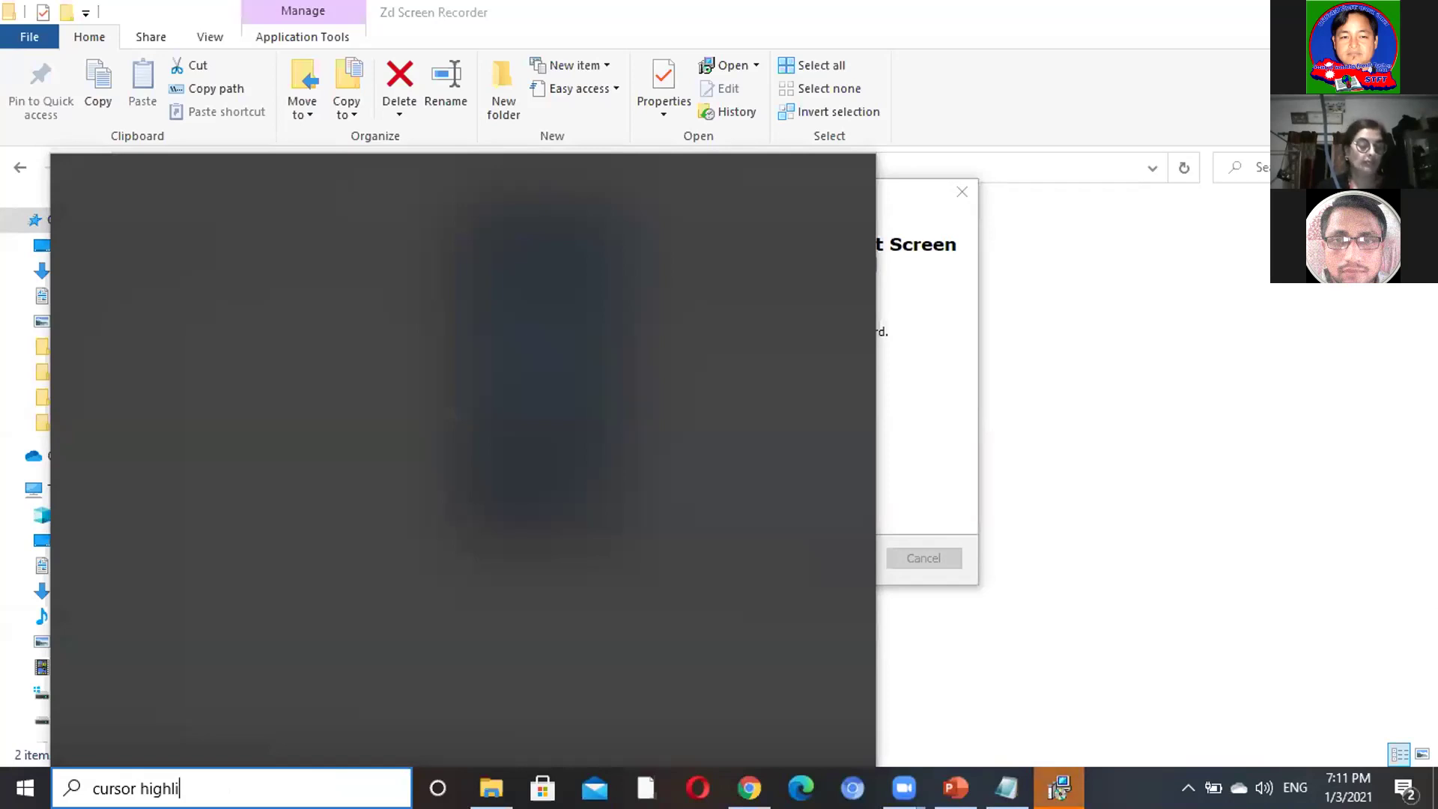
text(ghter)
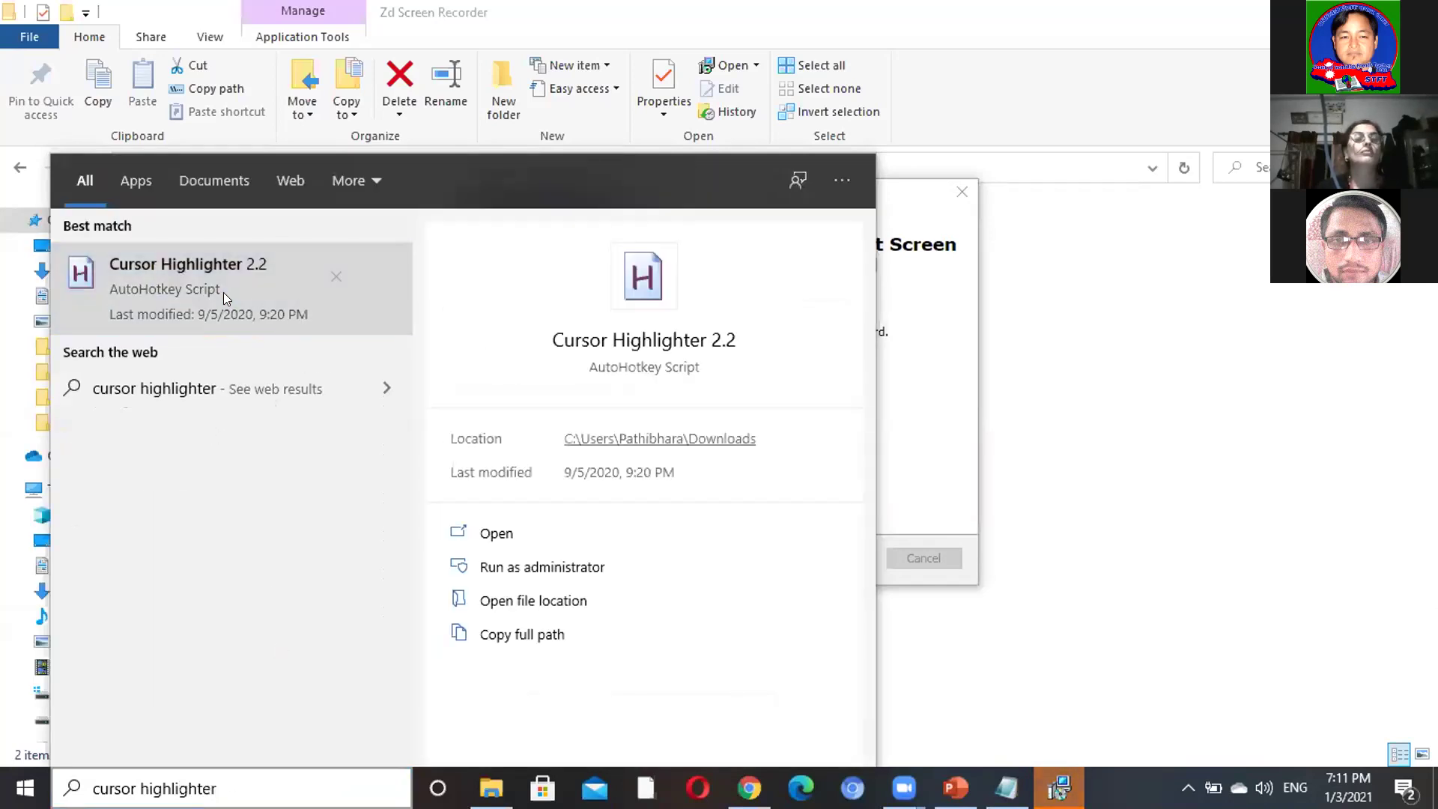
key(Return)
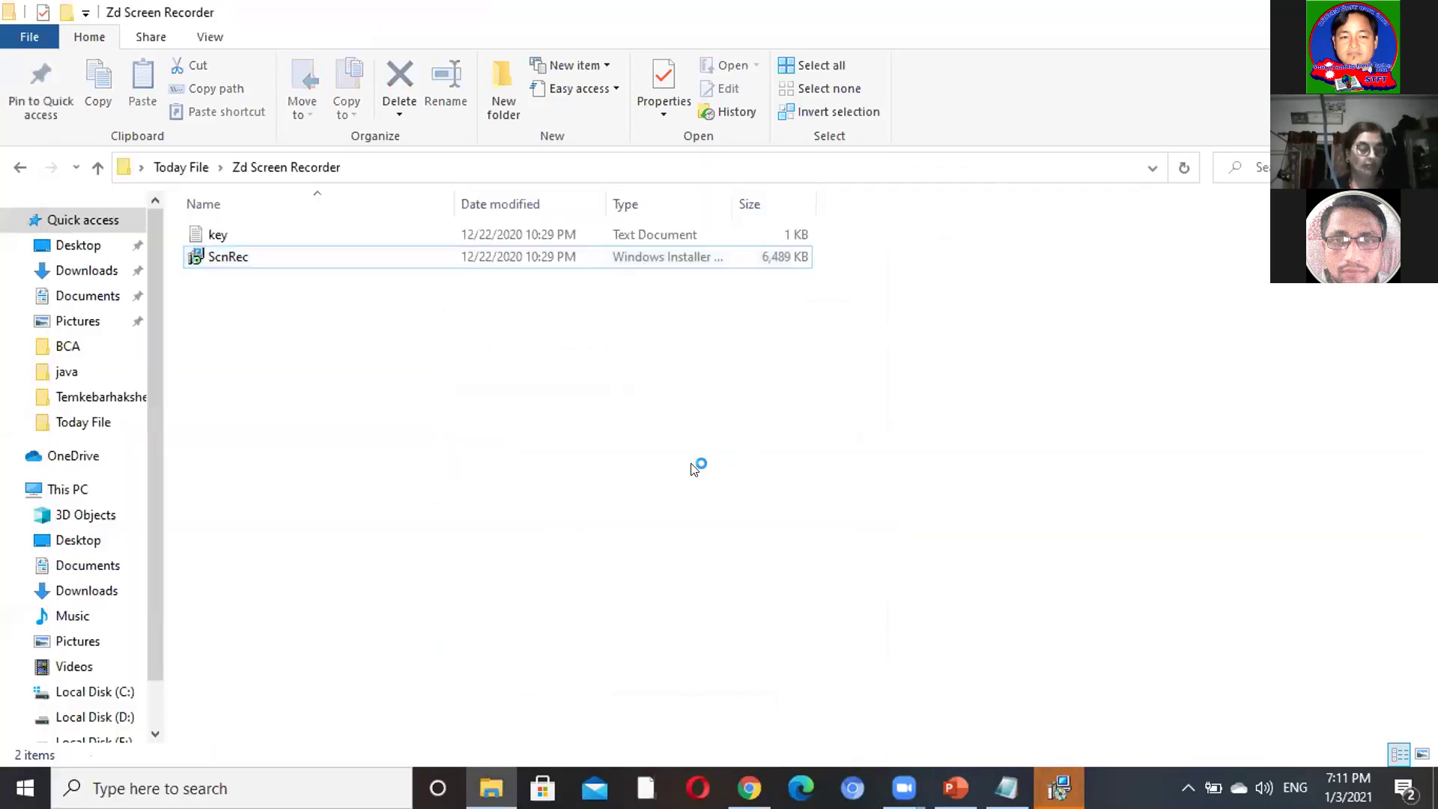
Minimize the folder window and finish setup with the recorder launching automatically
click(1318, 14)
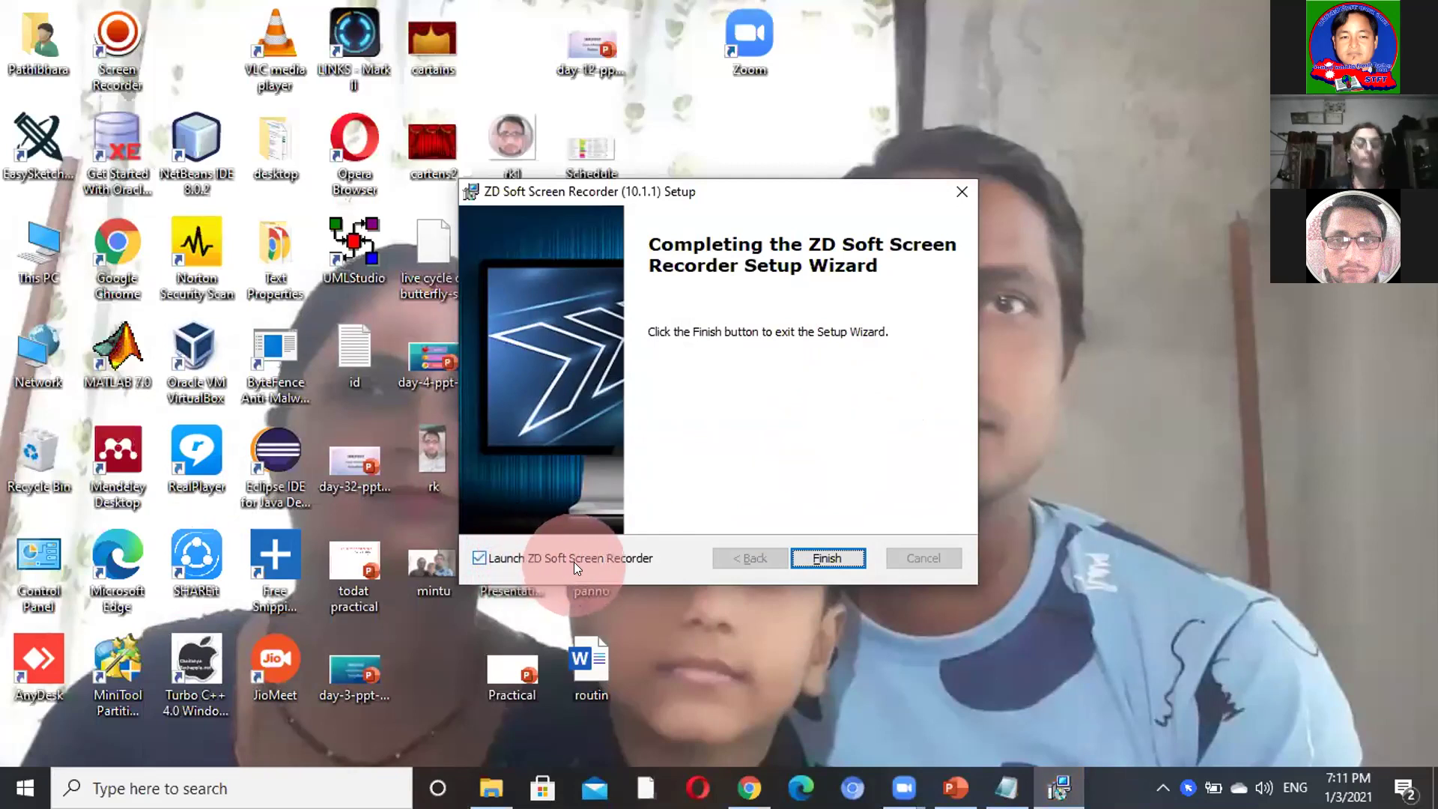
click(829, 558)
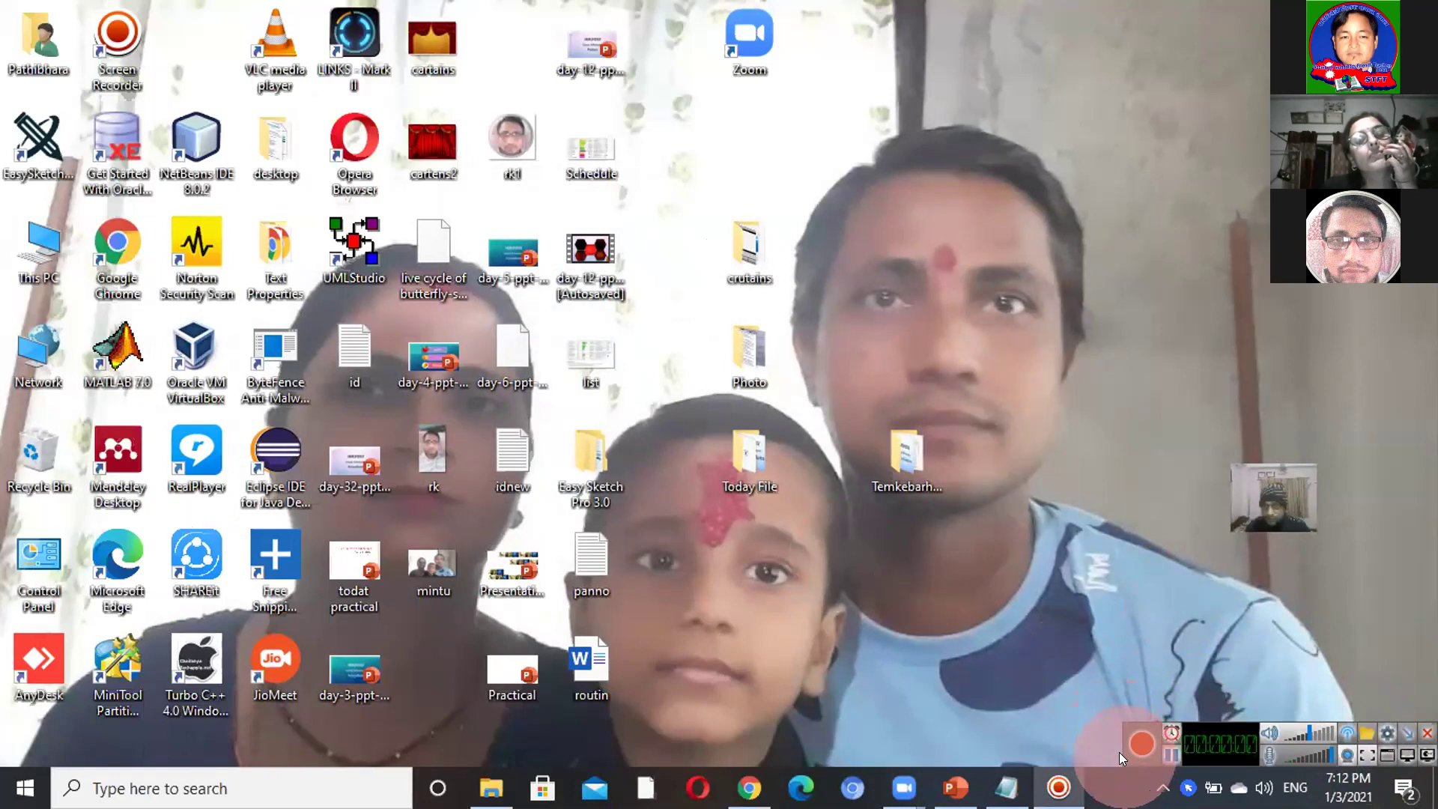
Drag the recorder panel from the bottom-right corner toward the screen centre
drag(1127, 749, 808, 295)
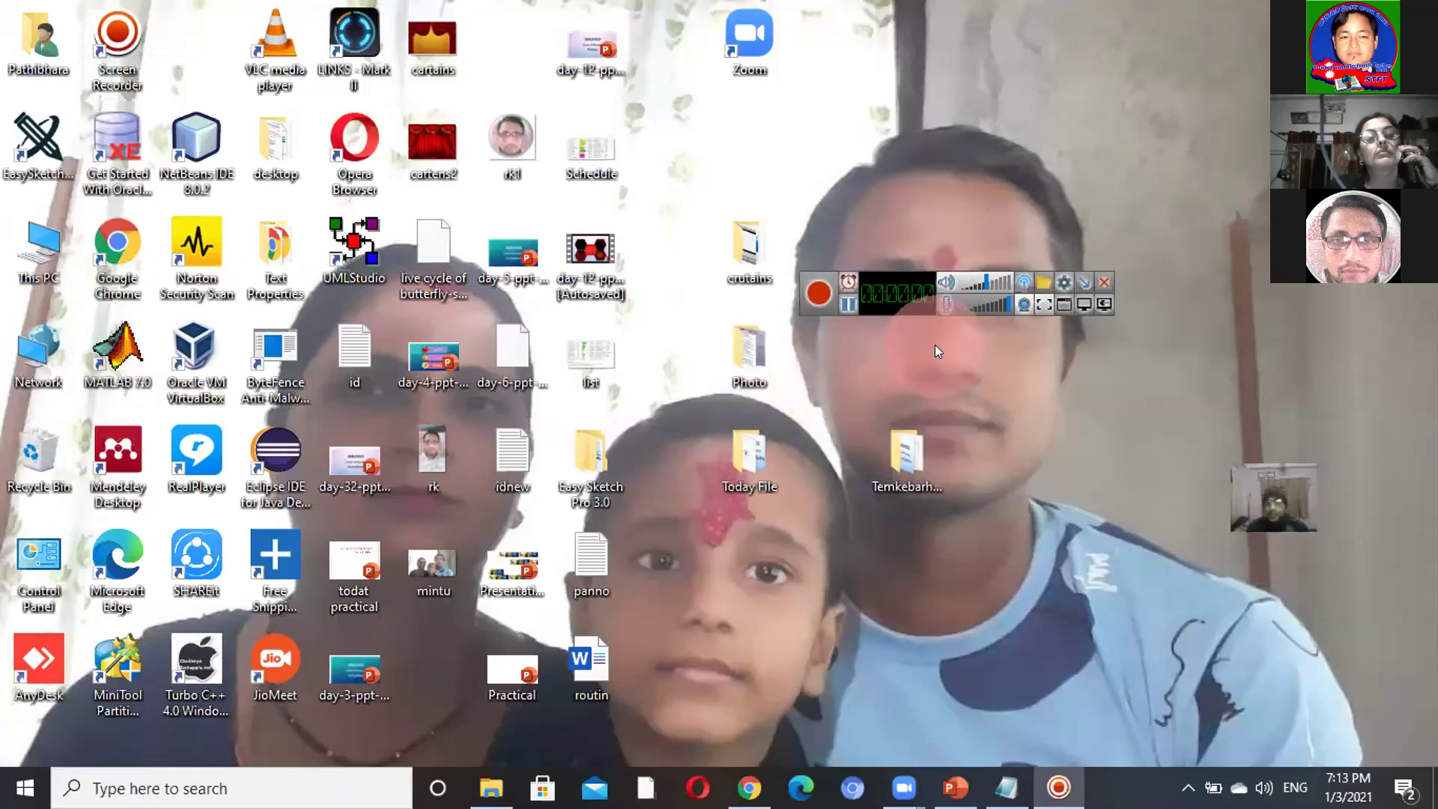
Open the recorder's Settings window on its live Preview page via the gear button
click(1062, 284)
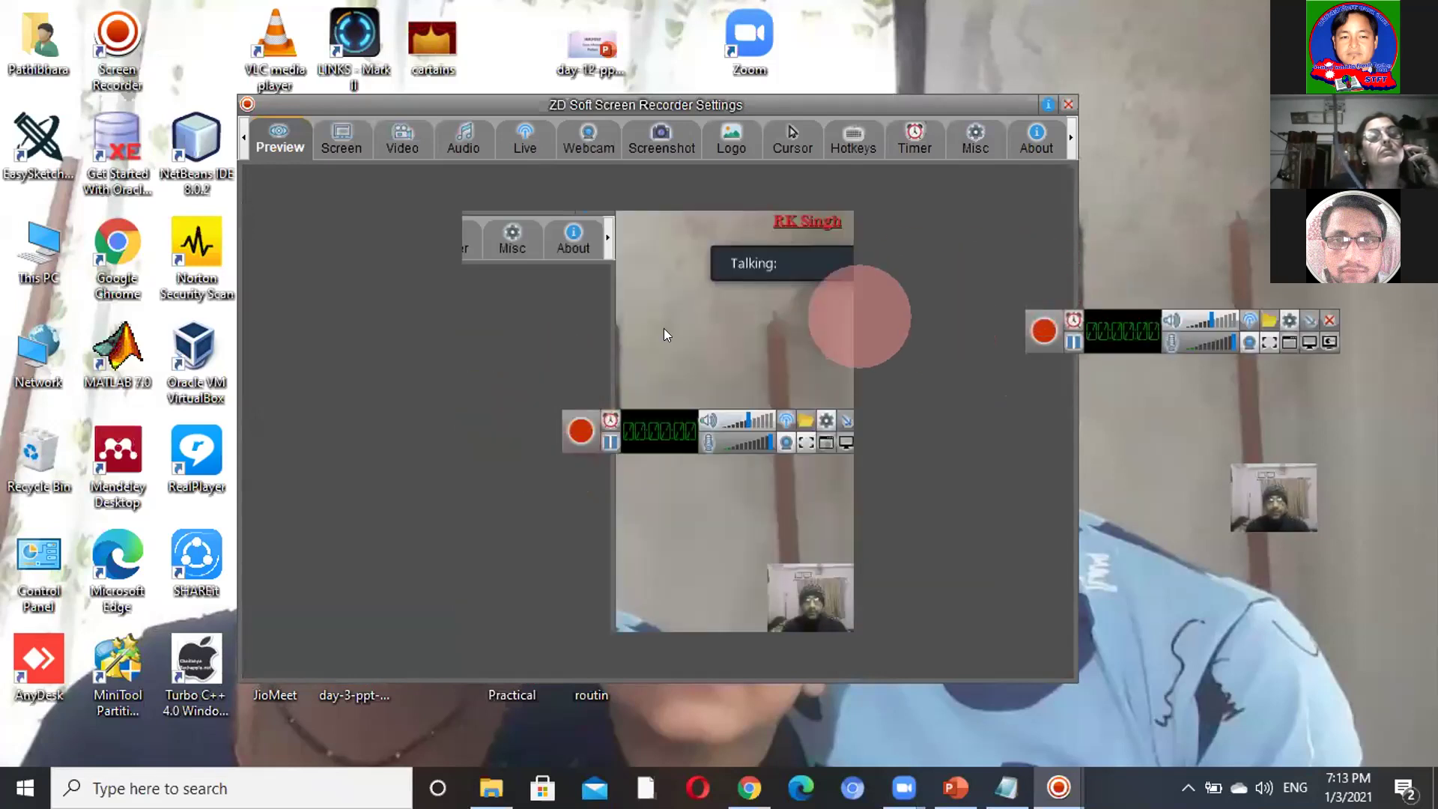
click(535, 330)
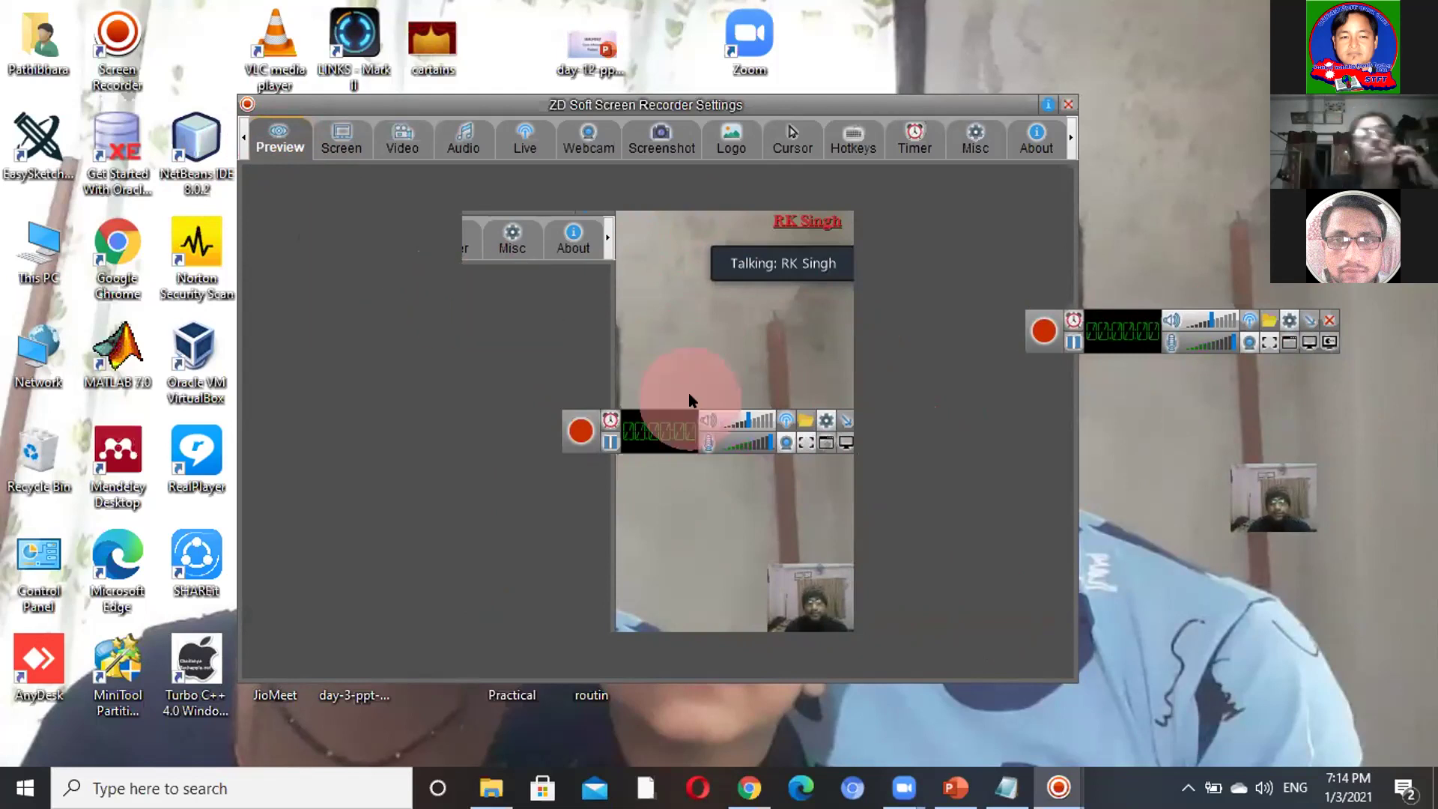
Show the Screen page with region capture at Left 879, Top 105, 372×400
click(344, 149)
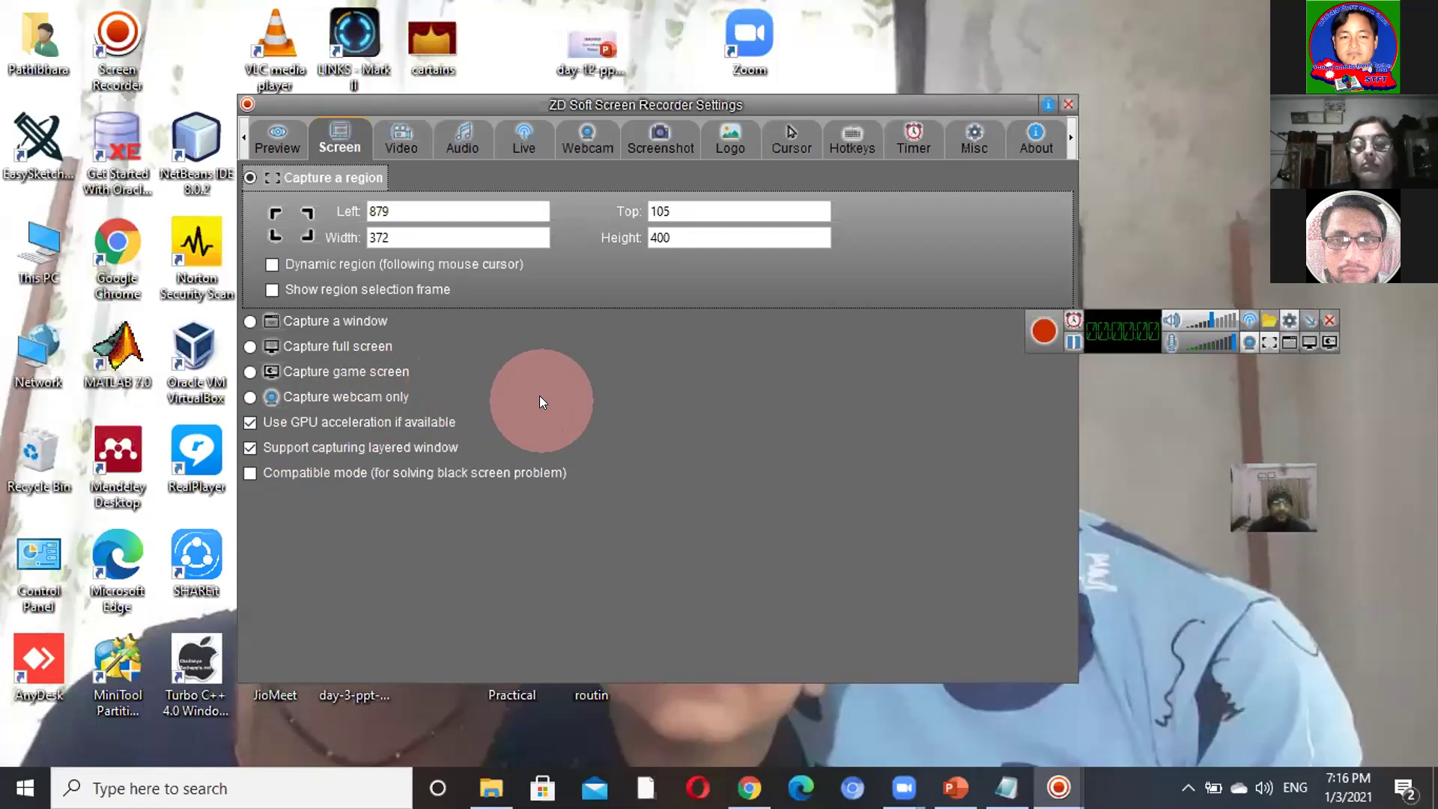
Show the Video settings page: MP4, H.264, 30fps, file name Rec <num3>.mp4
click(400, 149)
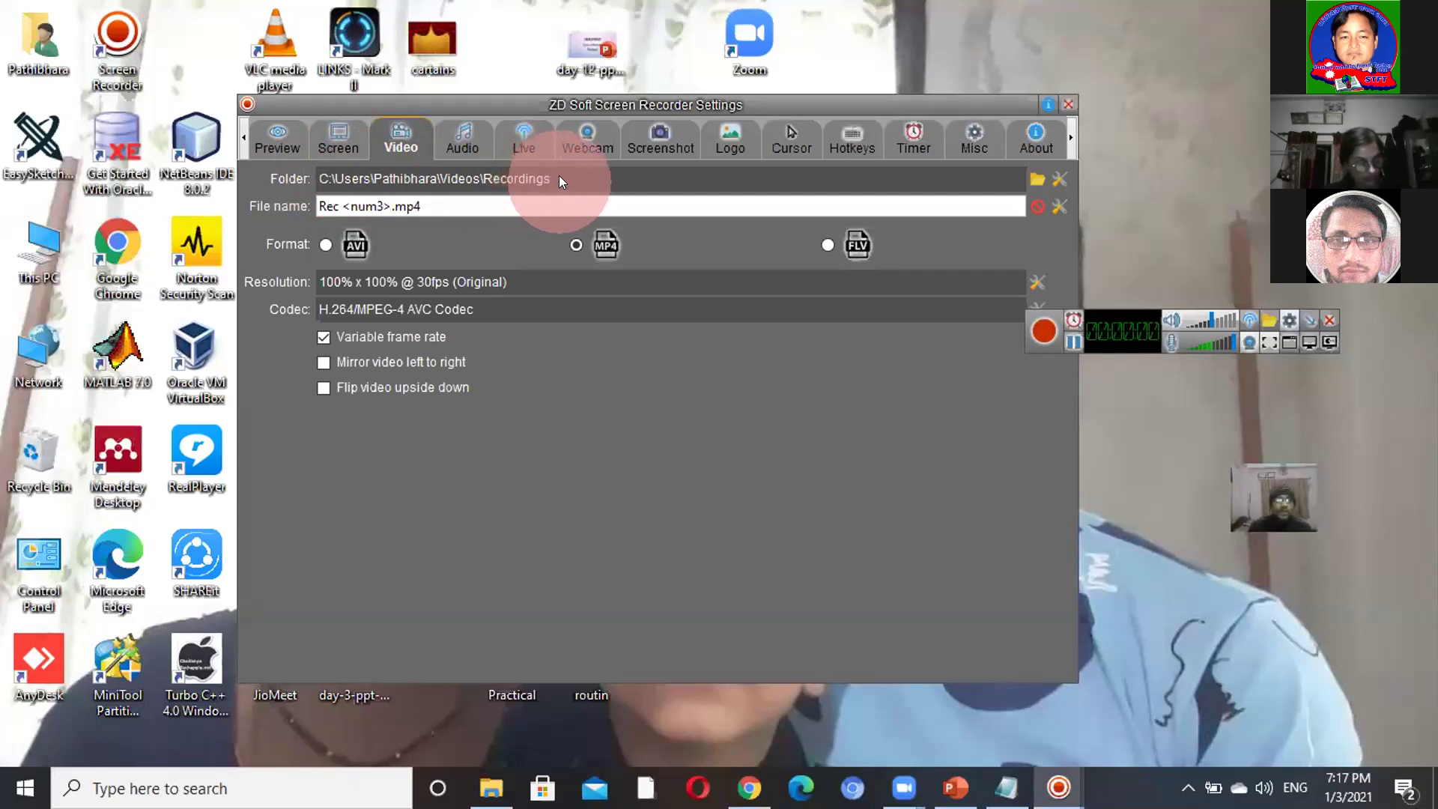
Set the recordings save folder to a new folder inside Downloads\Easy Sketch Pro 3.0
click(1048, 175)
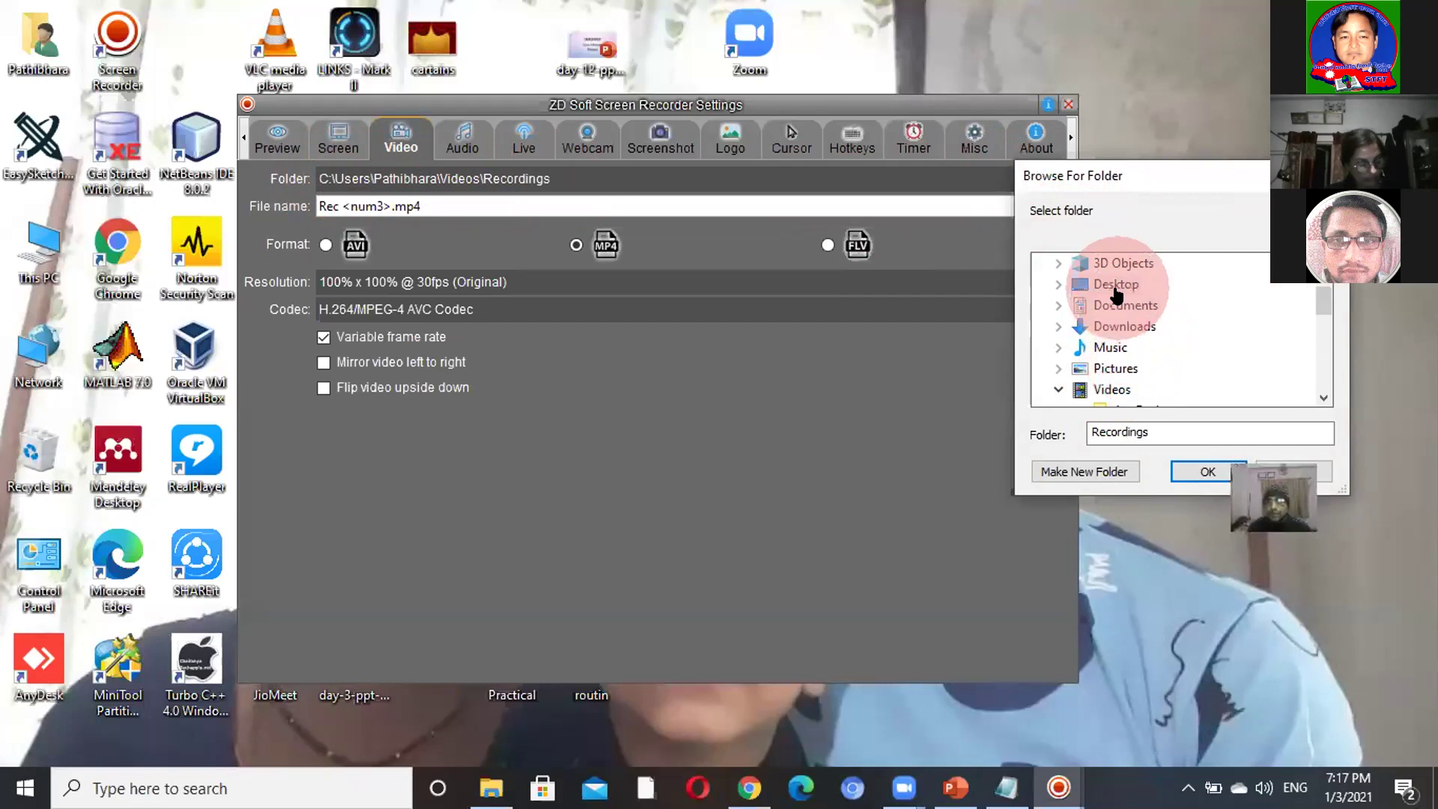
click(1121, 328)
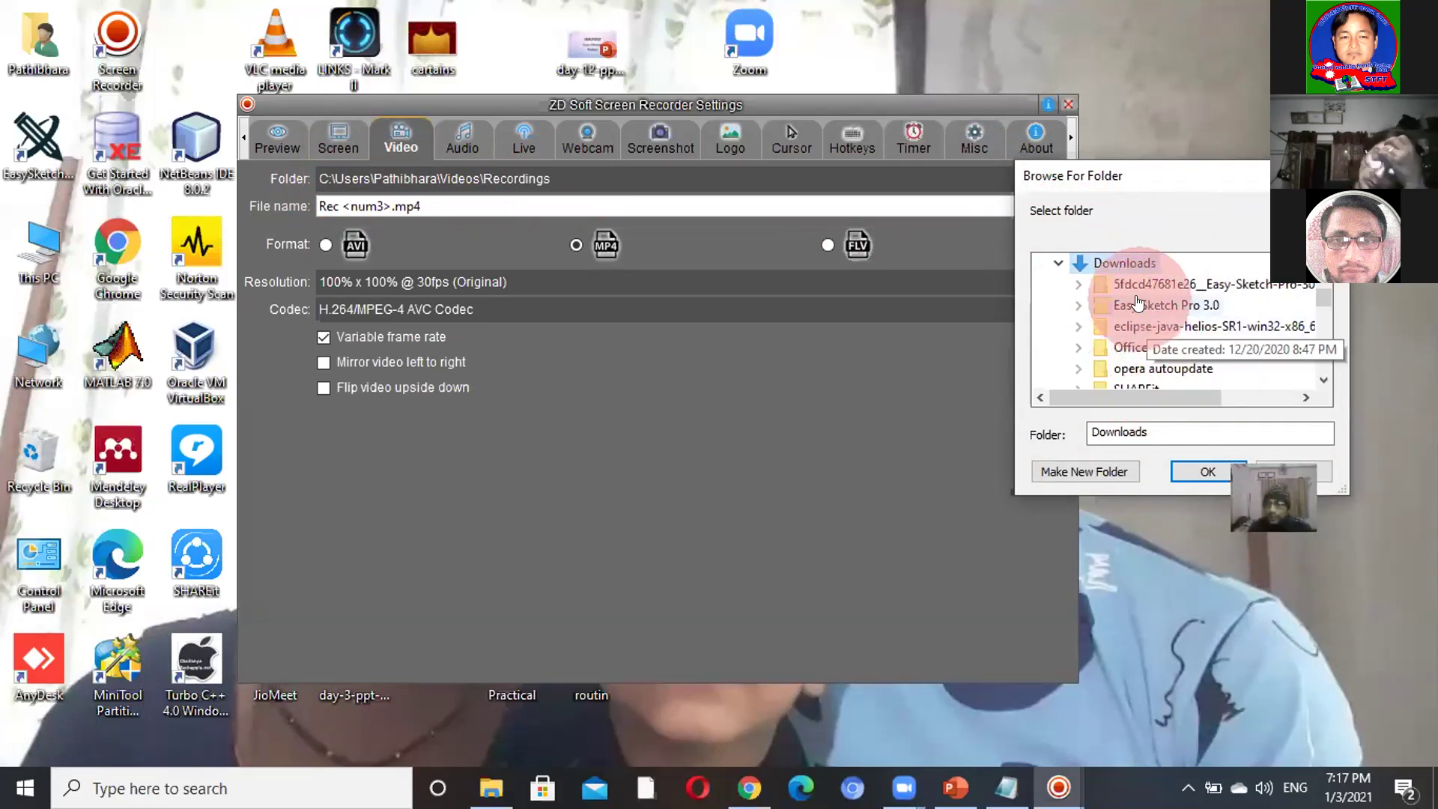
double_click(1137, 303)
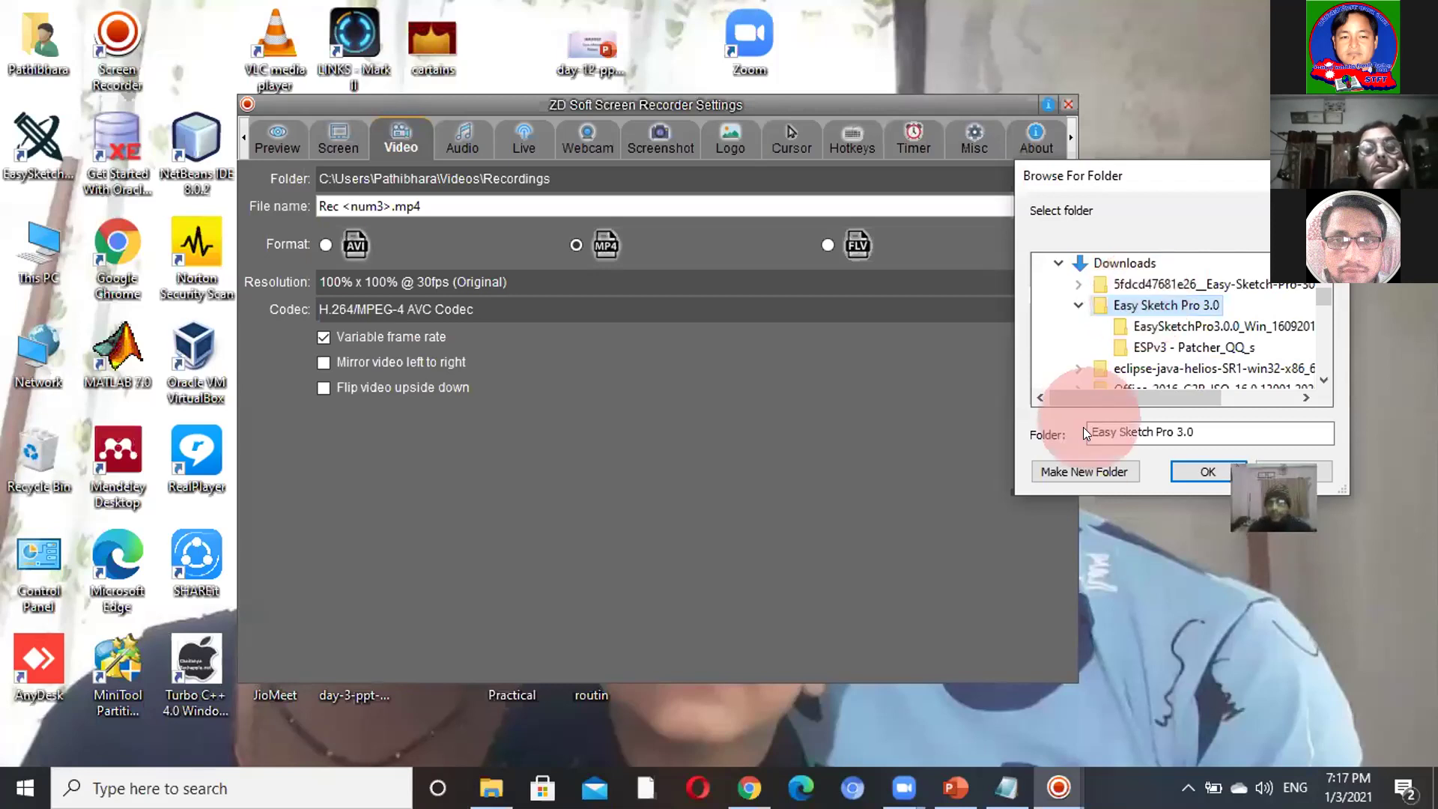
click(1088, 473)
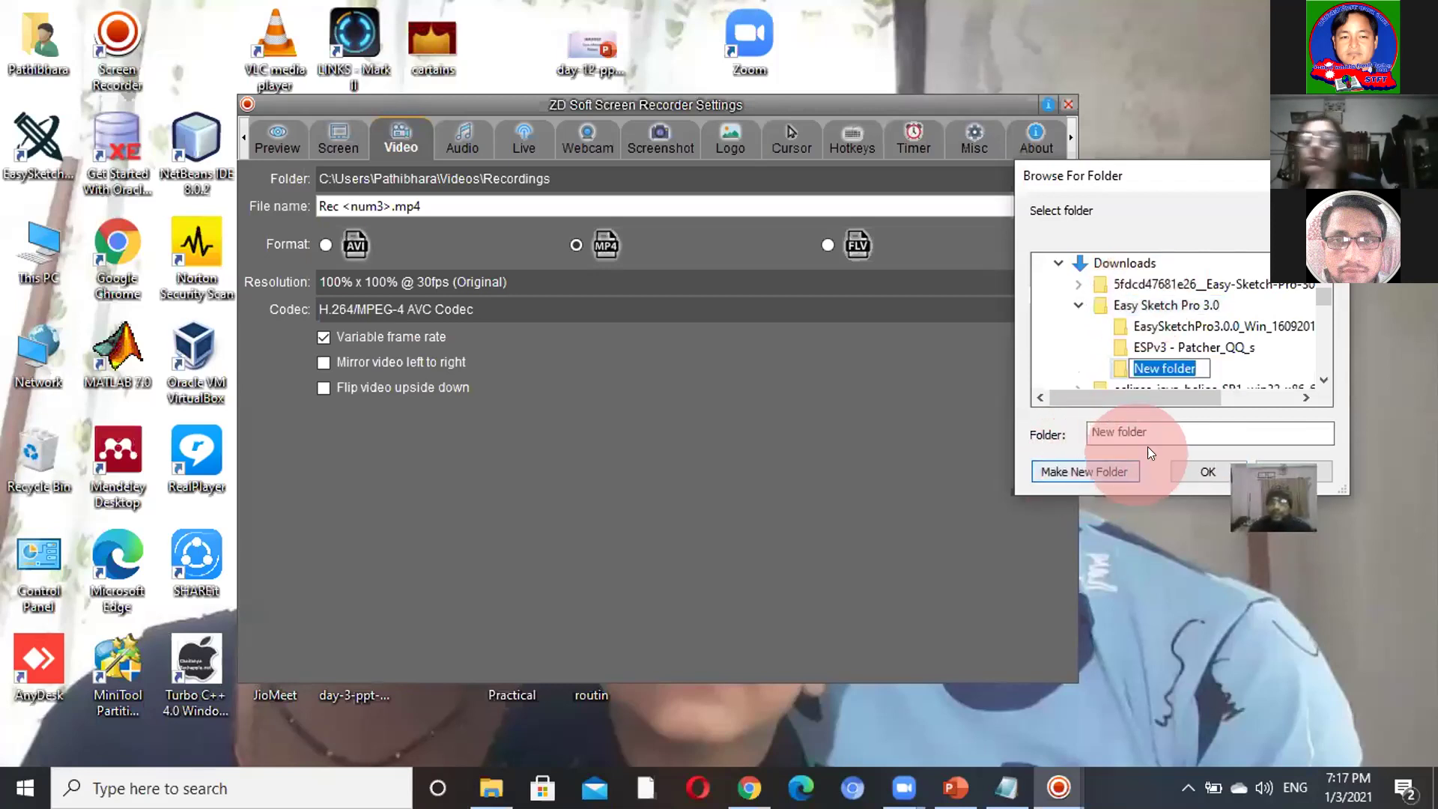
click(1199, 463)
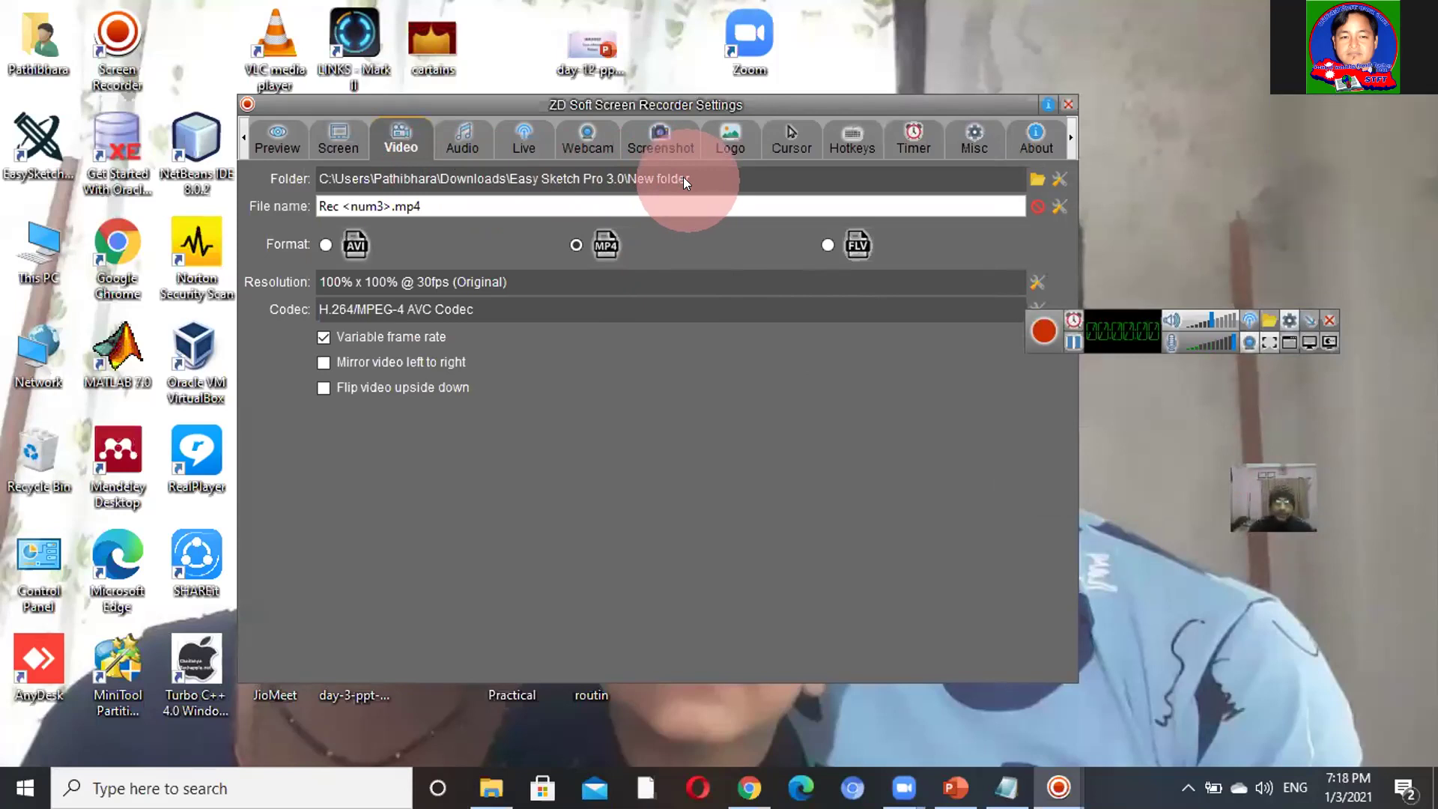
click(1050, 175)
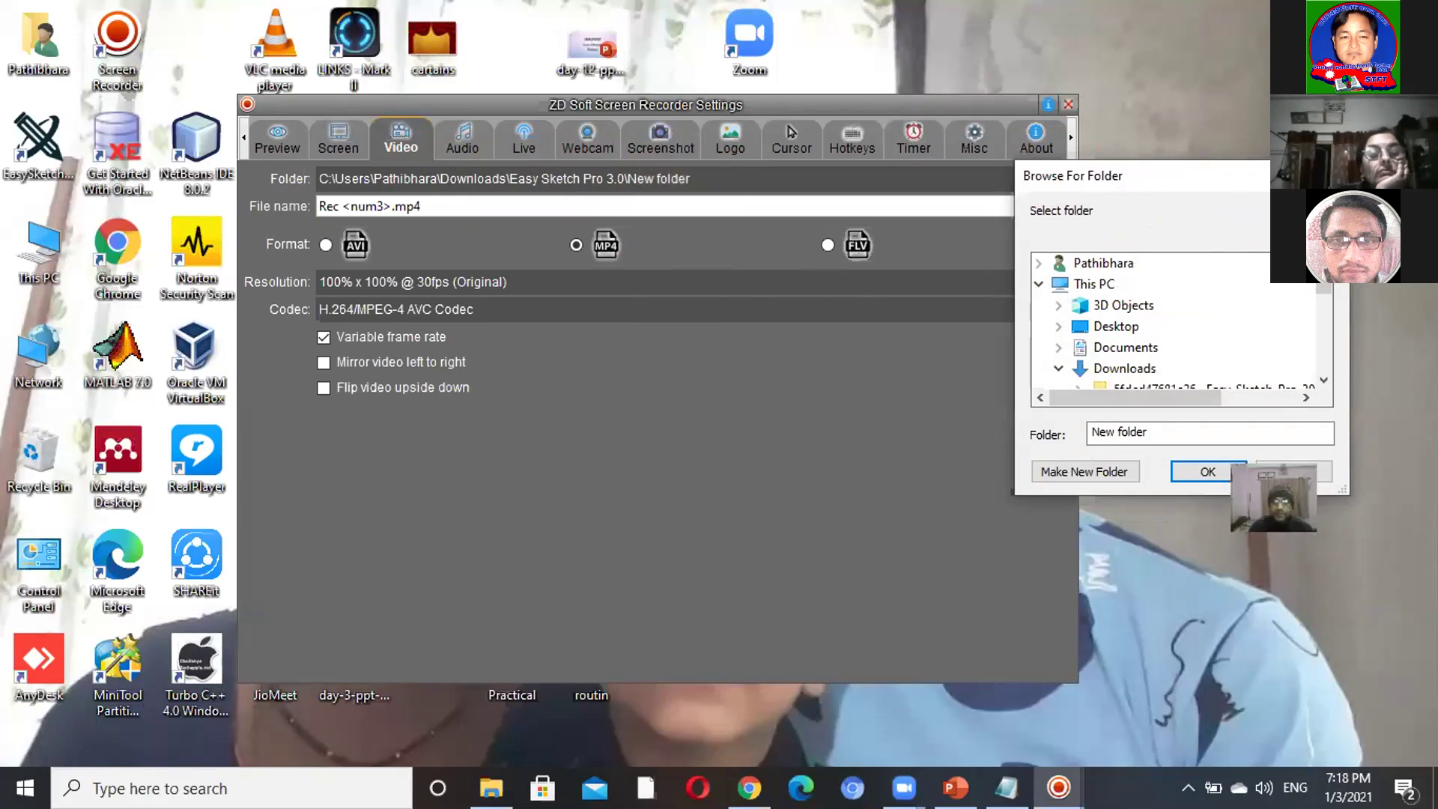
click(1035, 182)
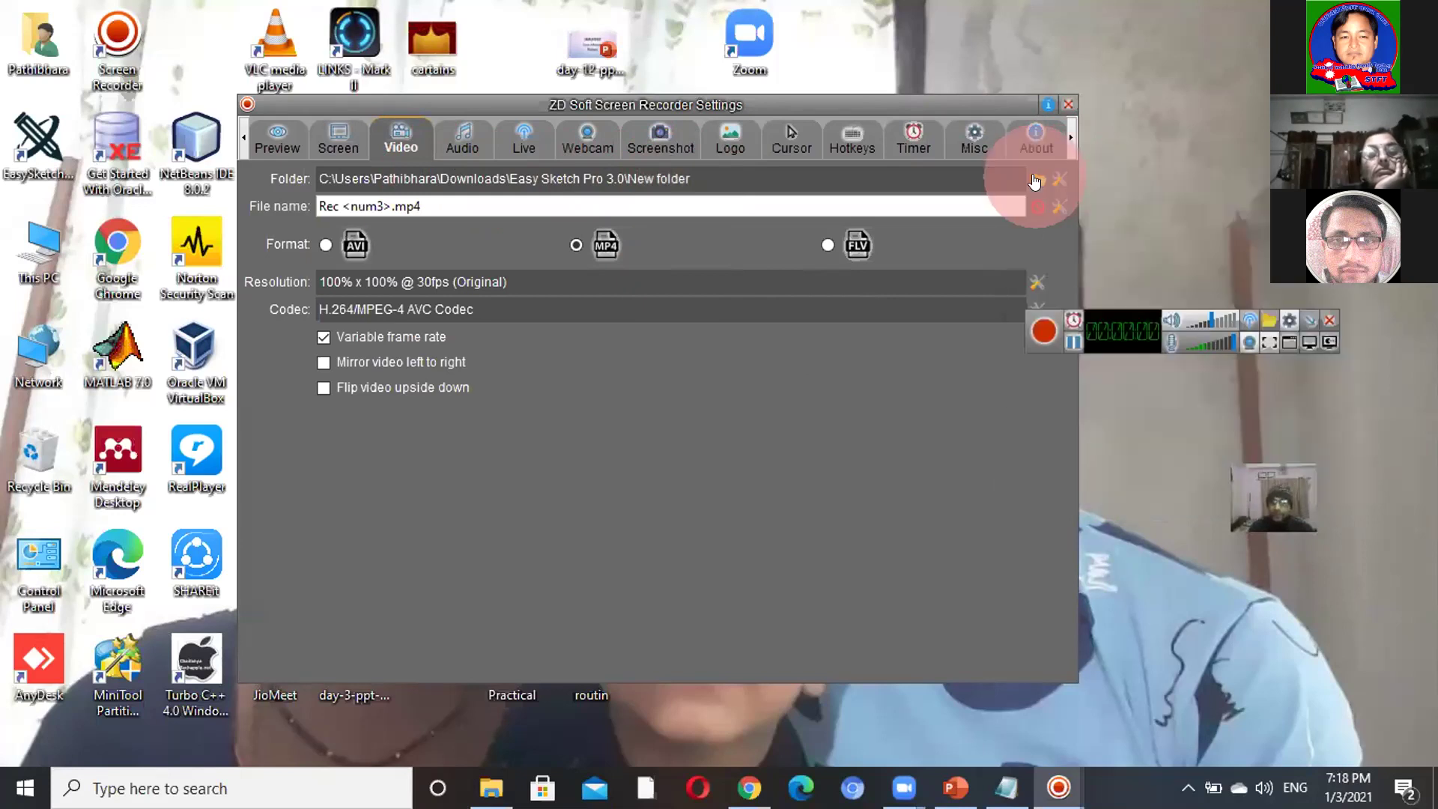
click(1035, 182)
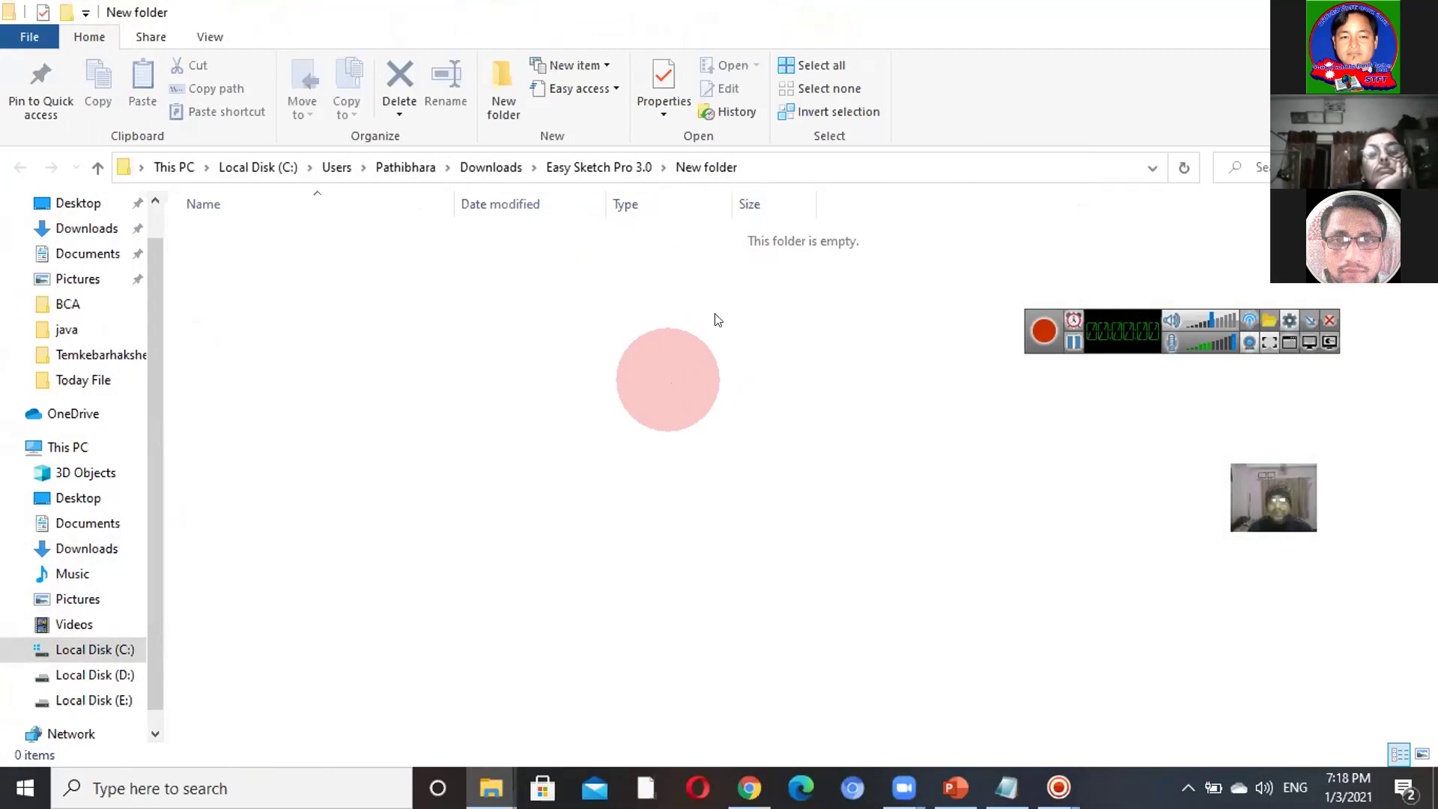
click(490, 788)
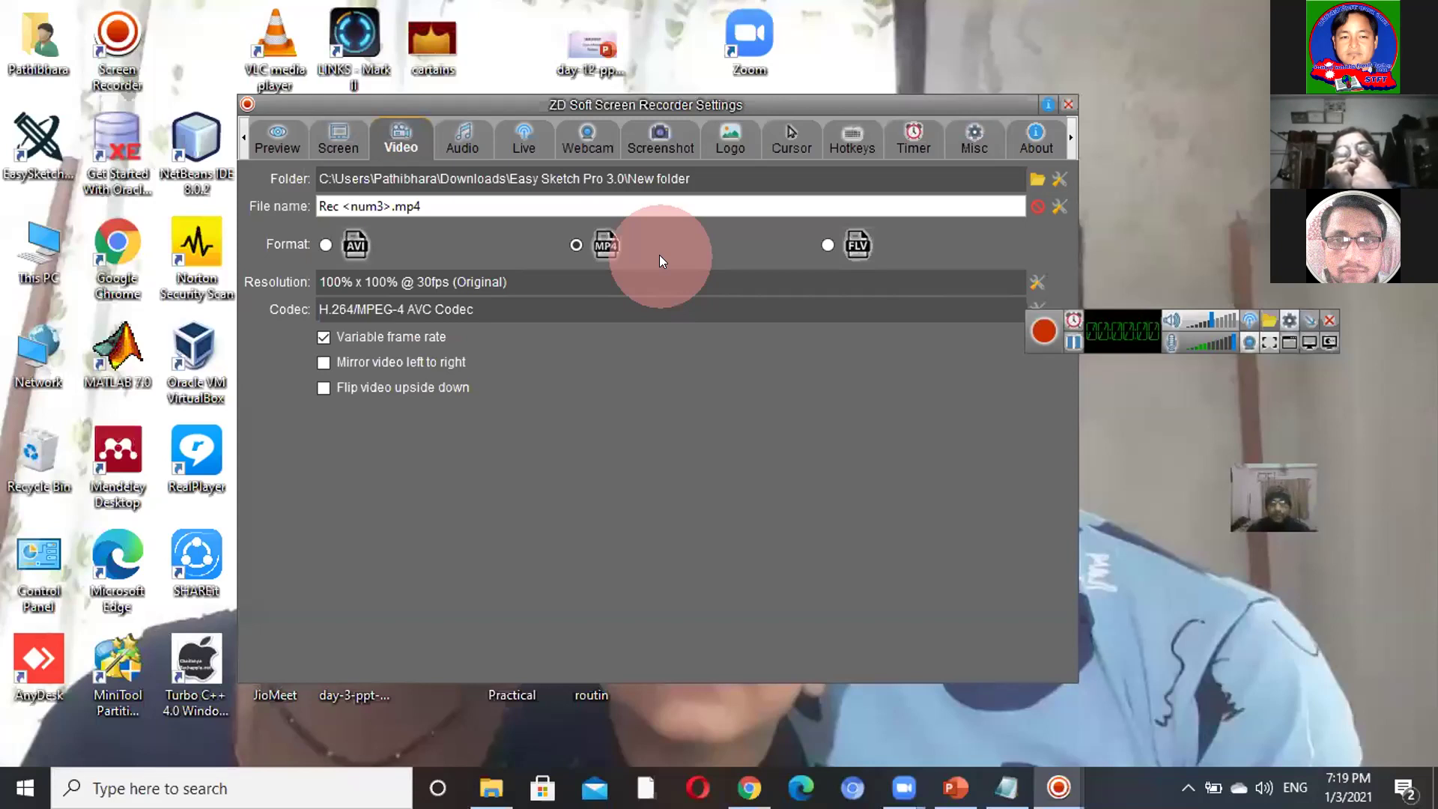
click(576, 245)
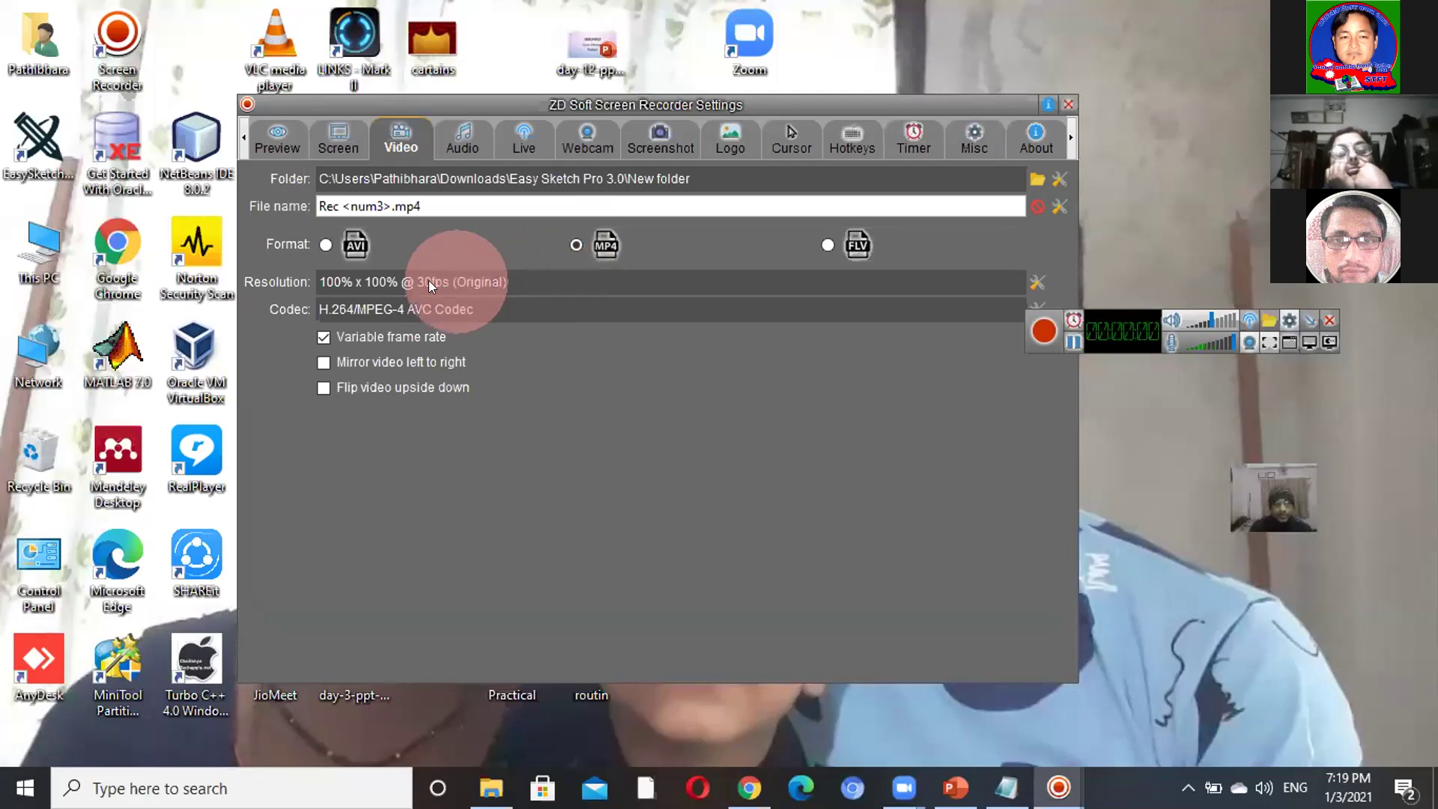
Keep the 100% x 100% @ 30fps (Original) resolution and move the floating recorder panel right
click(1029, 282)
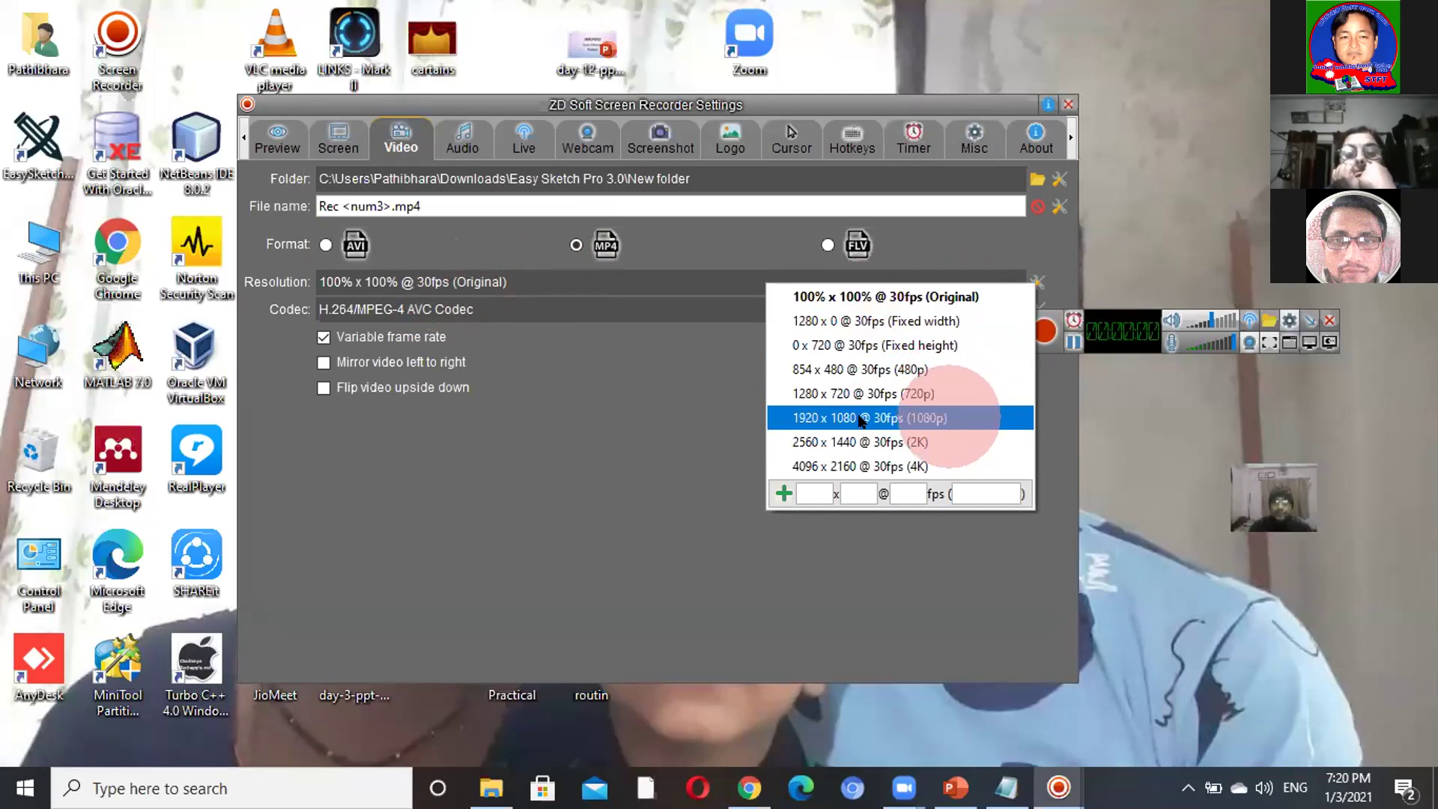
click(712, 391)
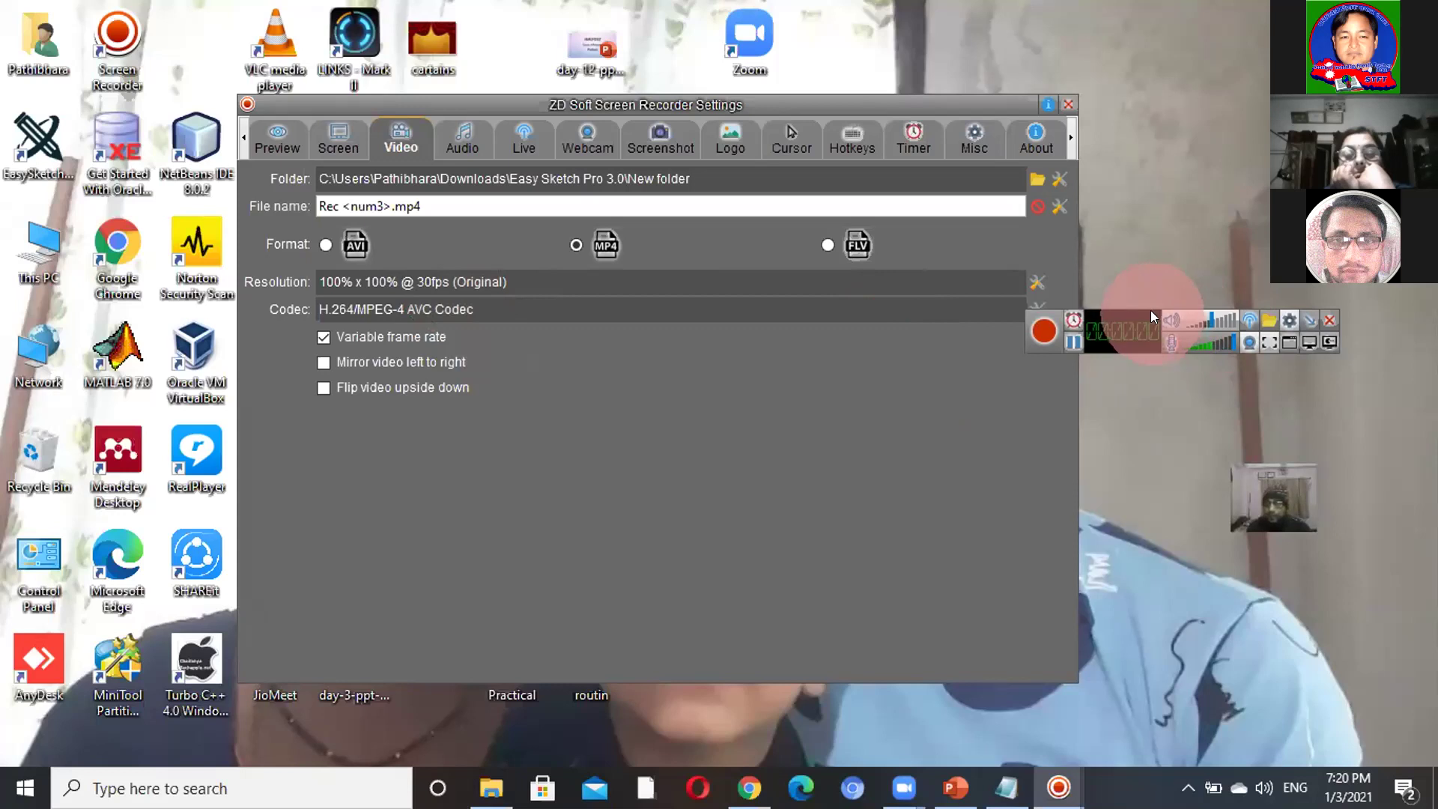
drag(1148, 314, 1207, 307)
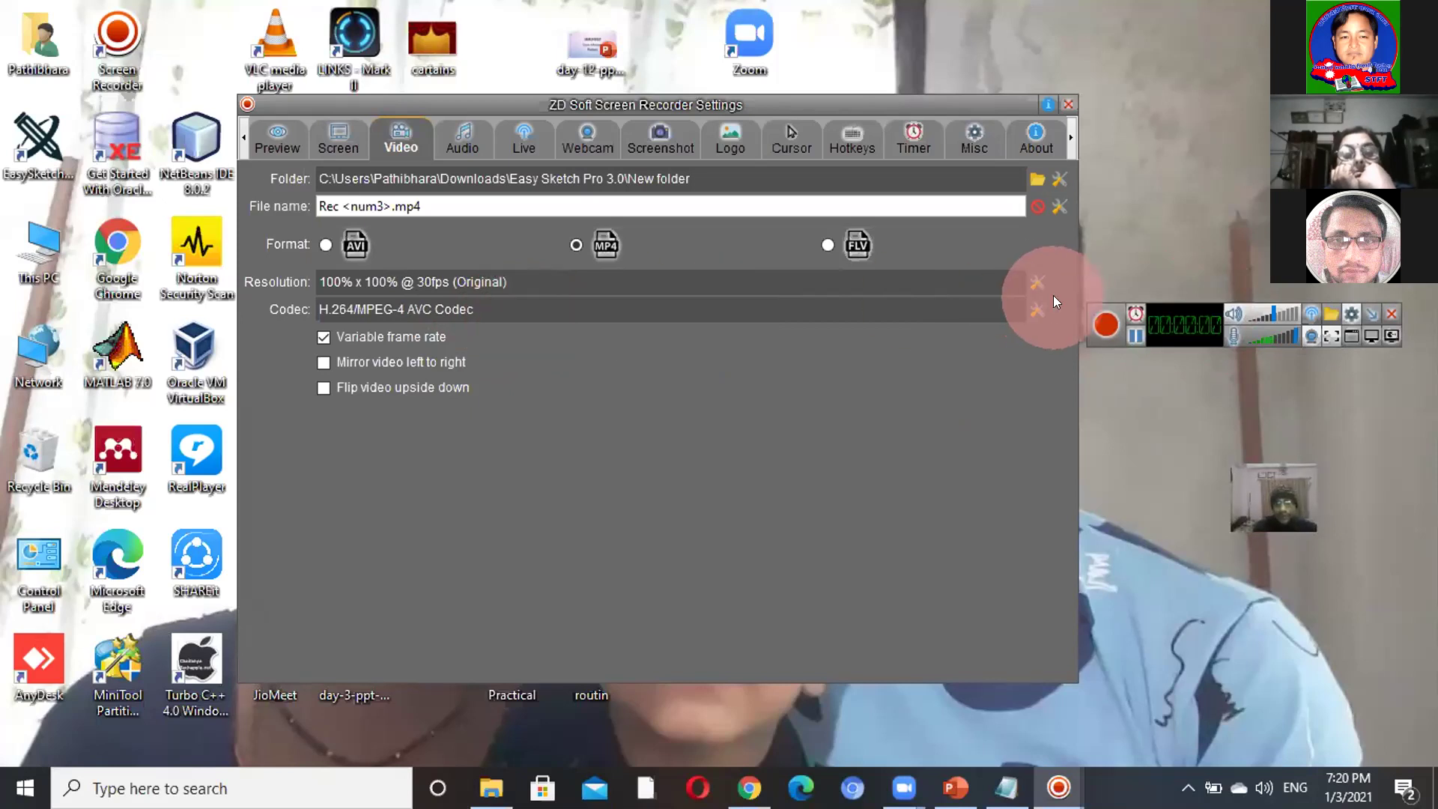
Open the x264vfw codec configuration, showing the Superfast preset and ratefactor 23.0
click(1036, 310)
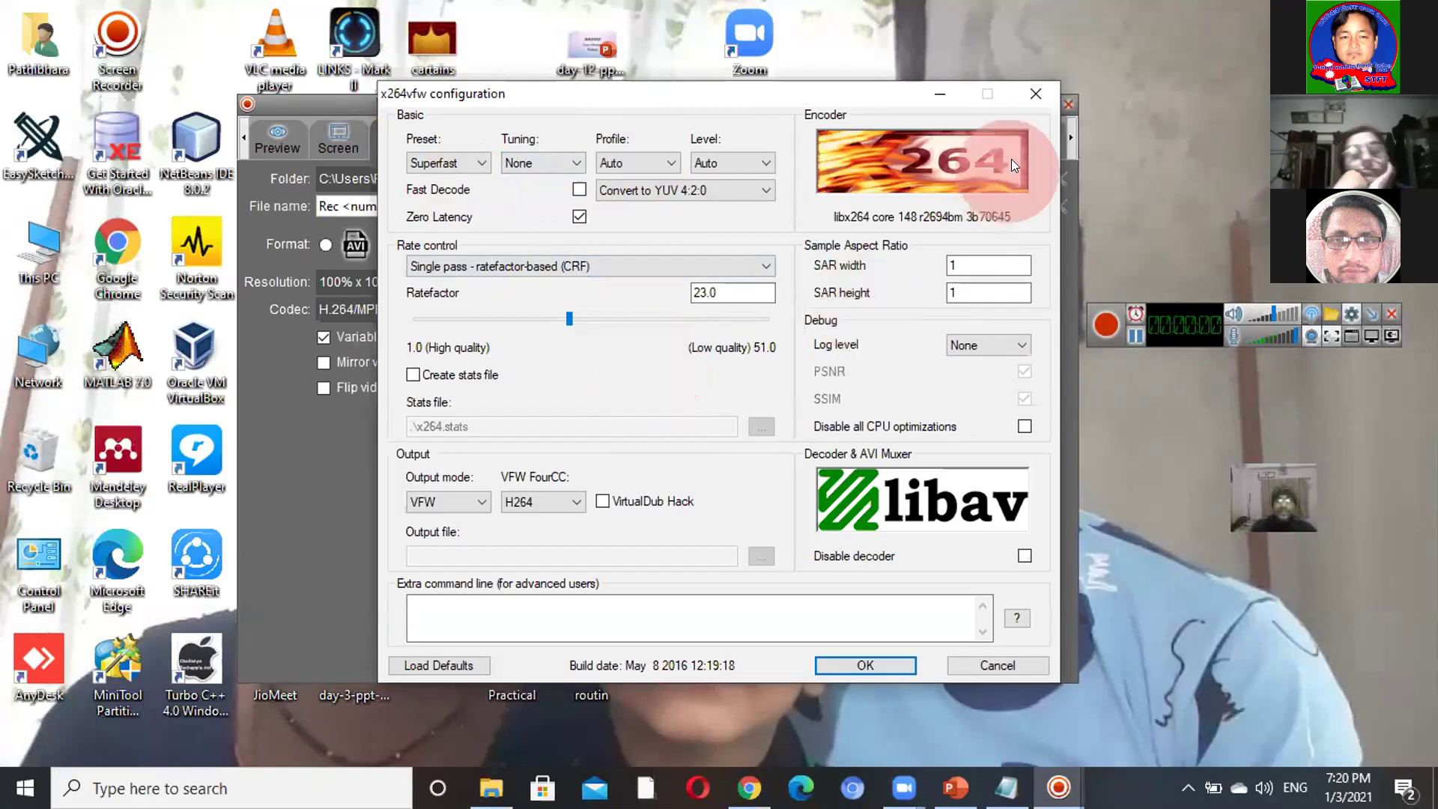
Close the x264vfw configuration without changes, back to the Video page
click(1034, 91)
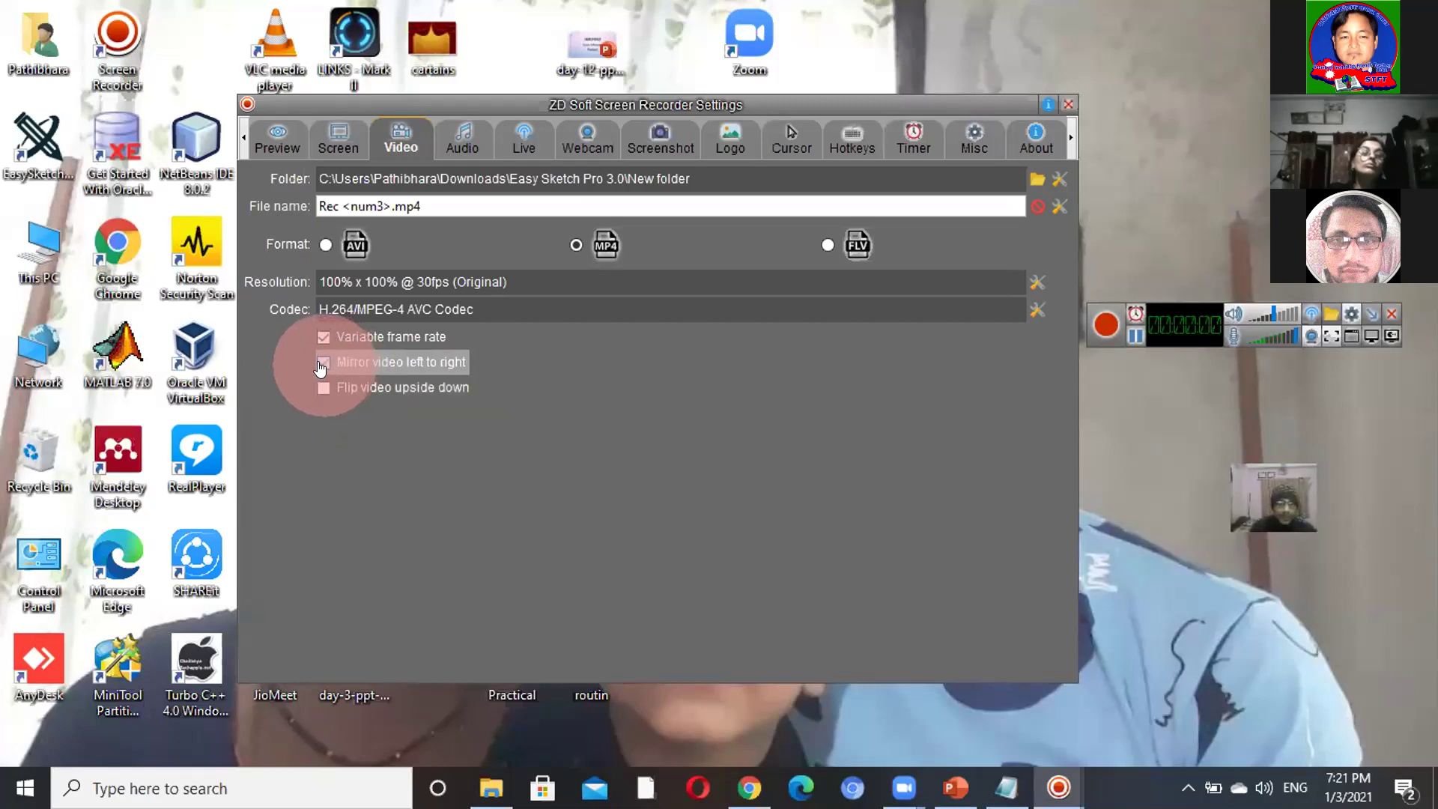
Test Mirror video and Flip video upside down, leave both off, and show the Audio page
click(322, 363)
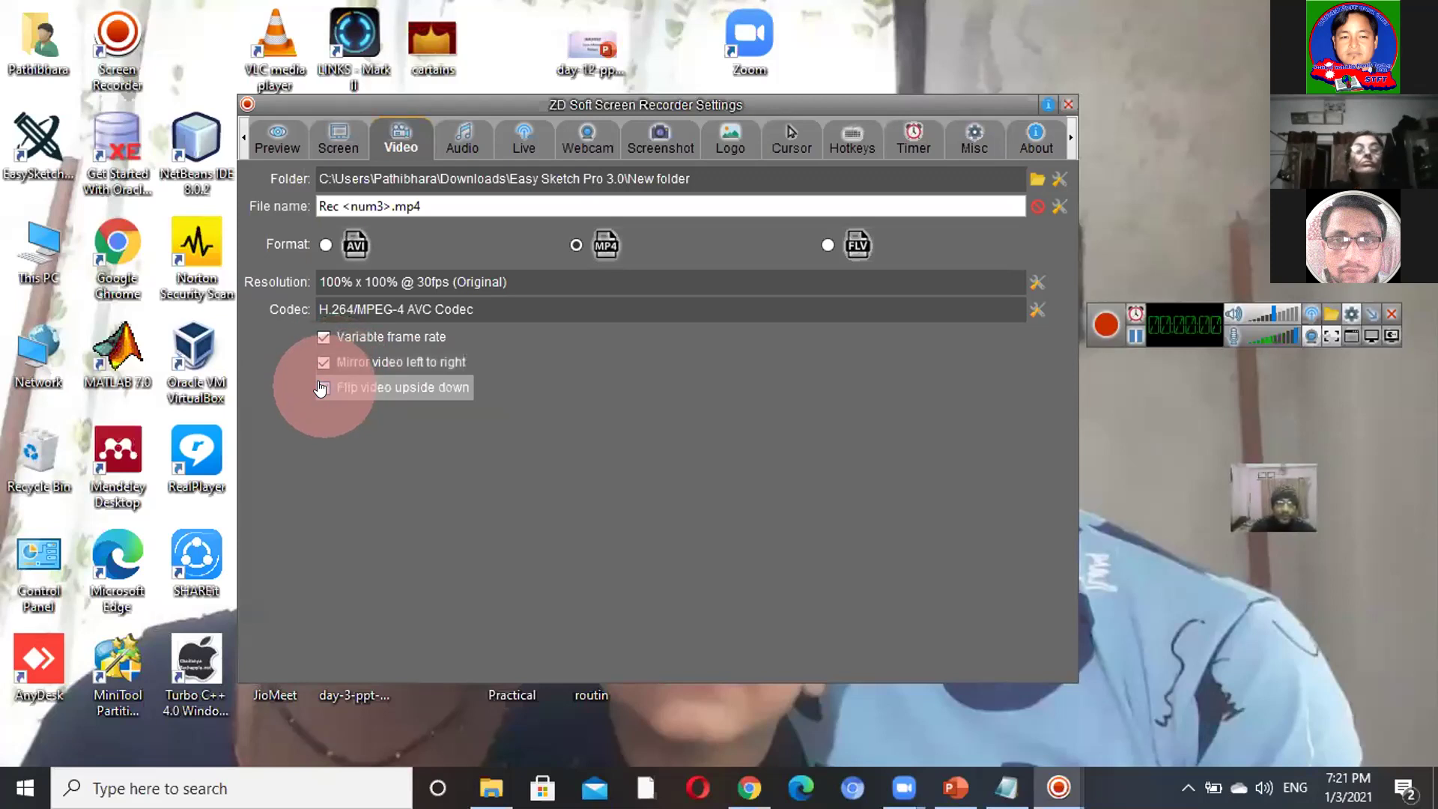
click(325, 386)
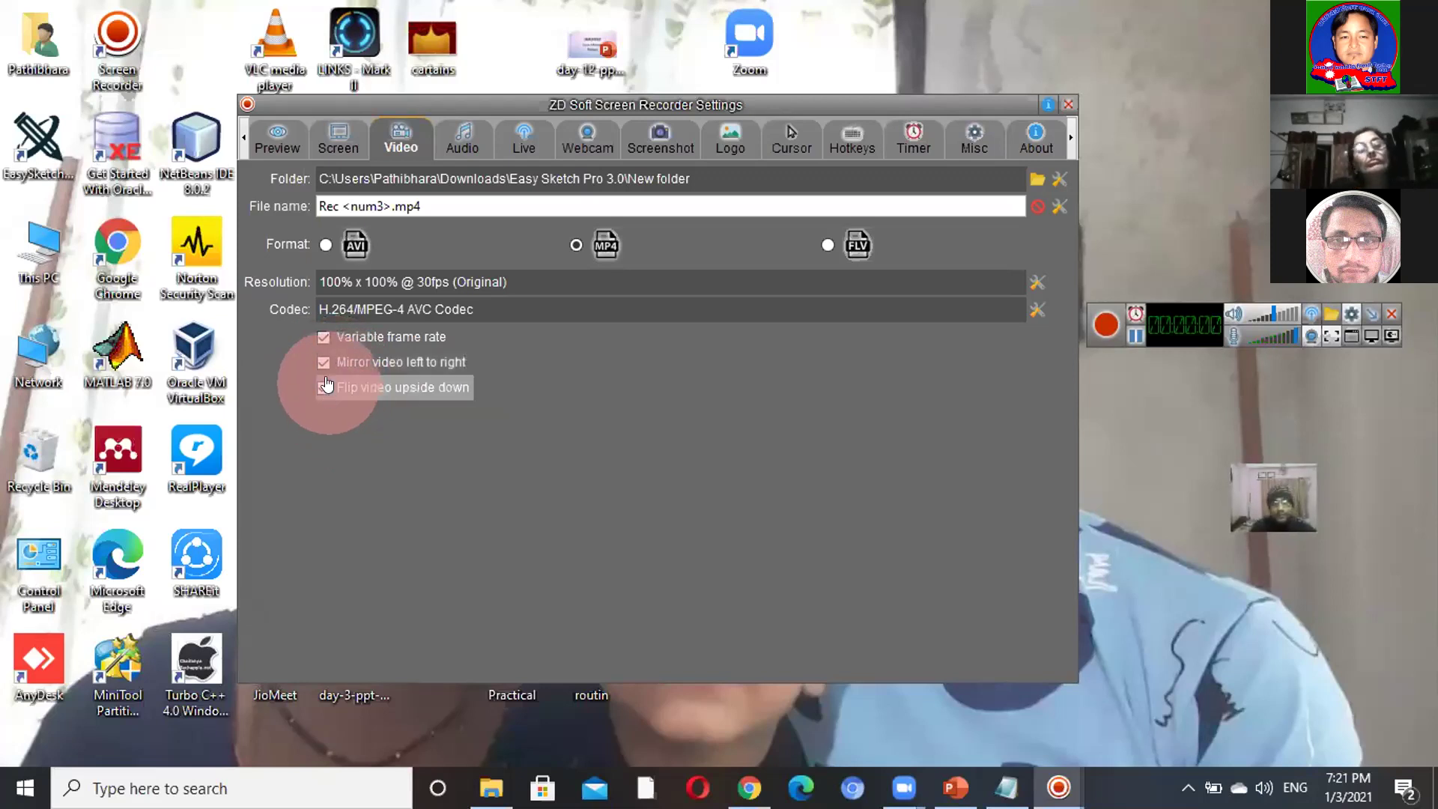
click(322, 363)
click(324, 387)
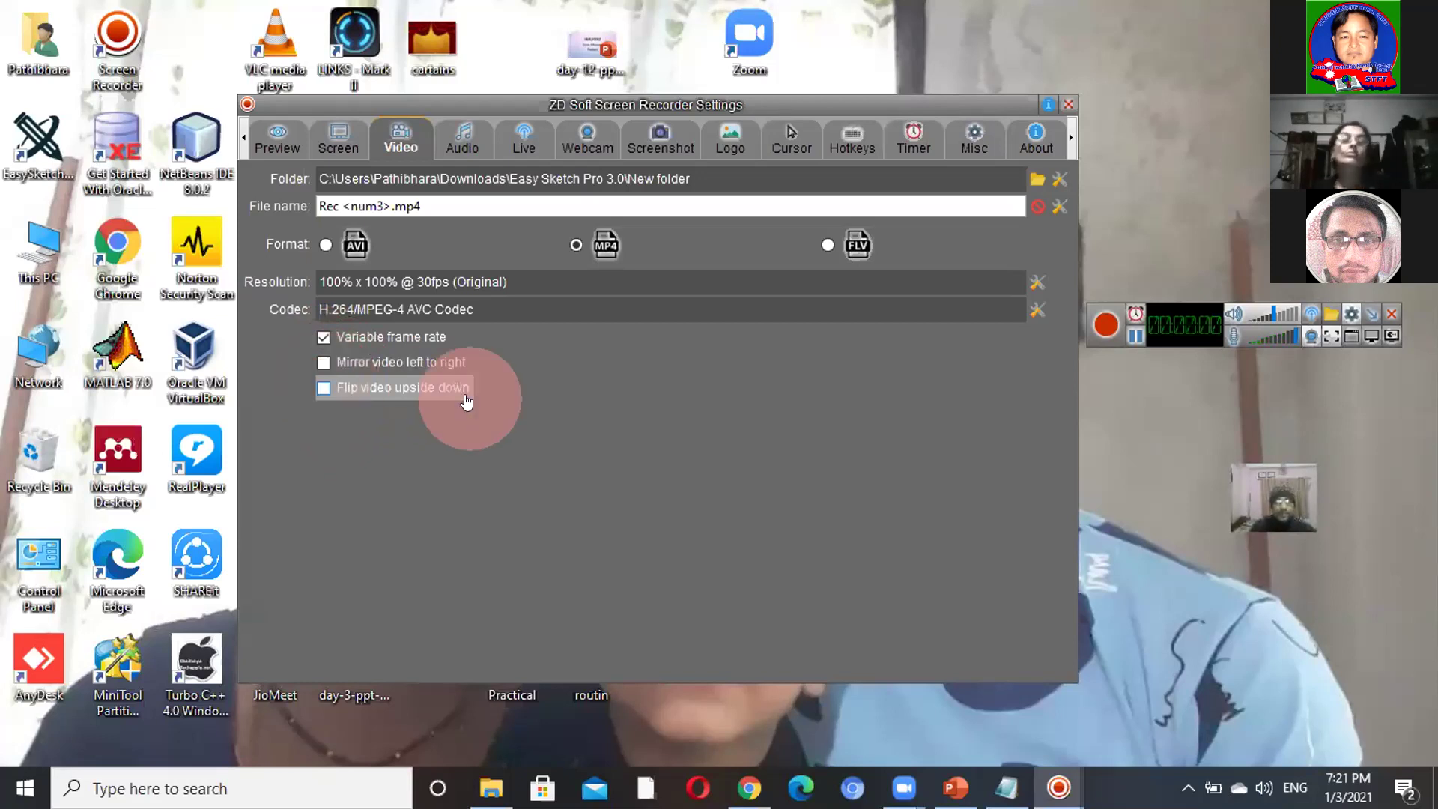
click(464, 142)
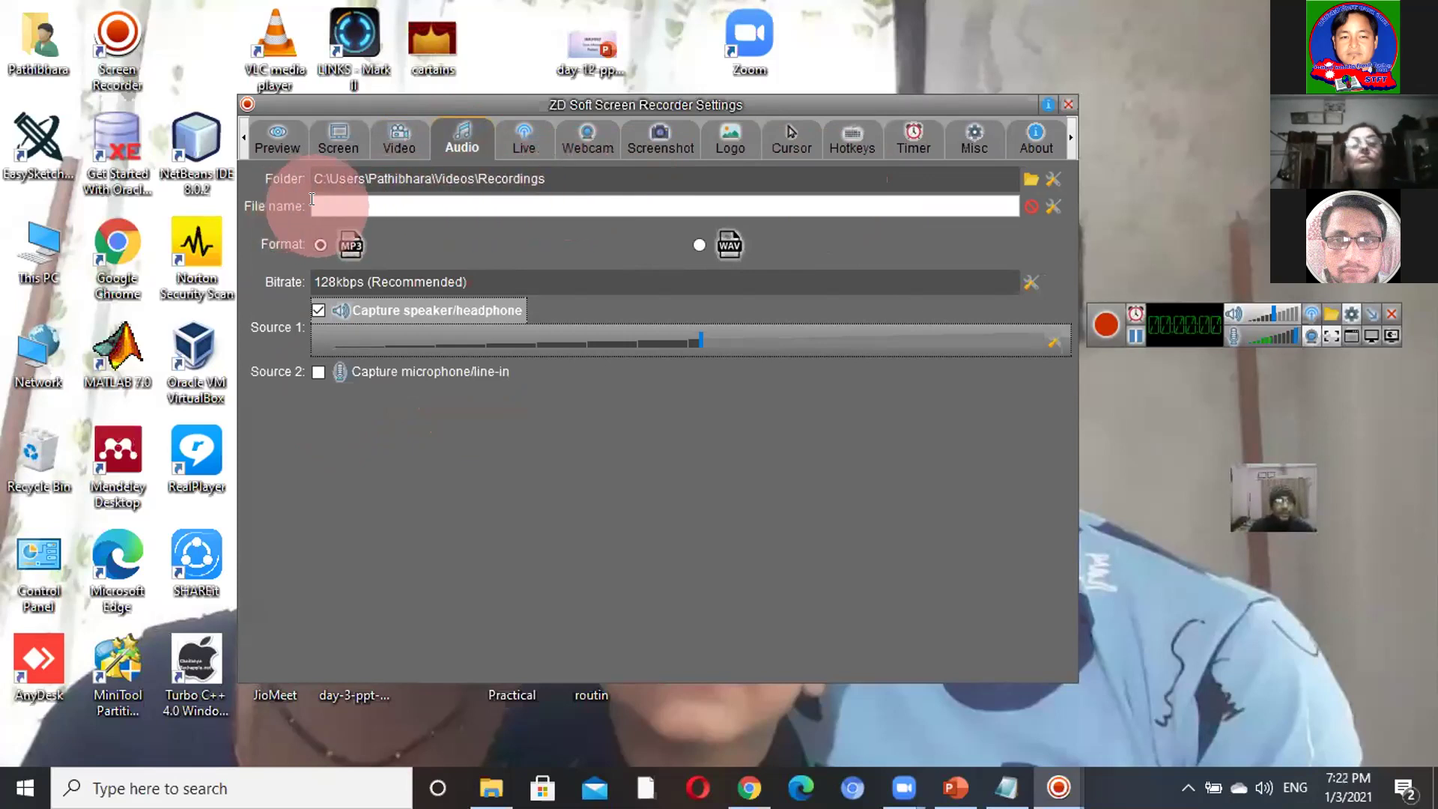
Select the audio File name field and open Windows Sound settings for the Speakers/Headphones source
click(370, 199)
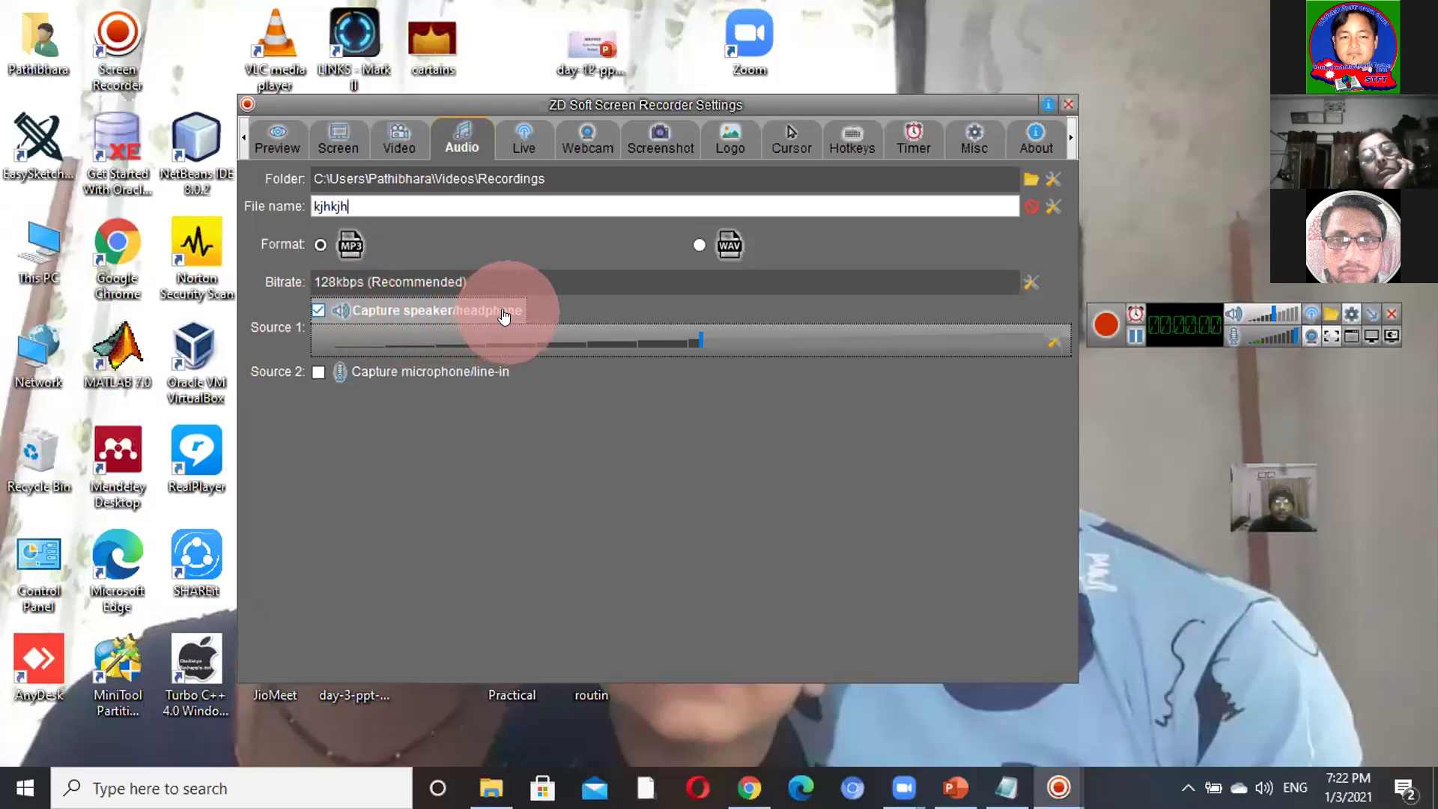
click(1052, 342)
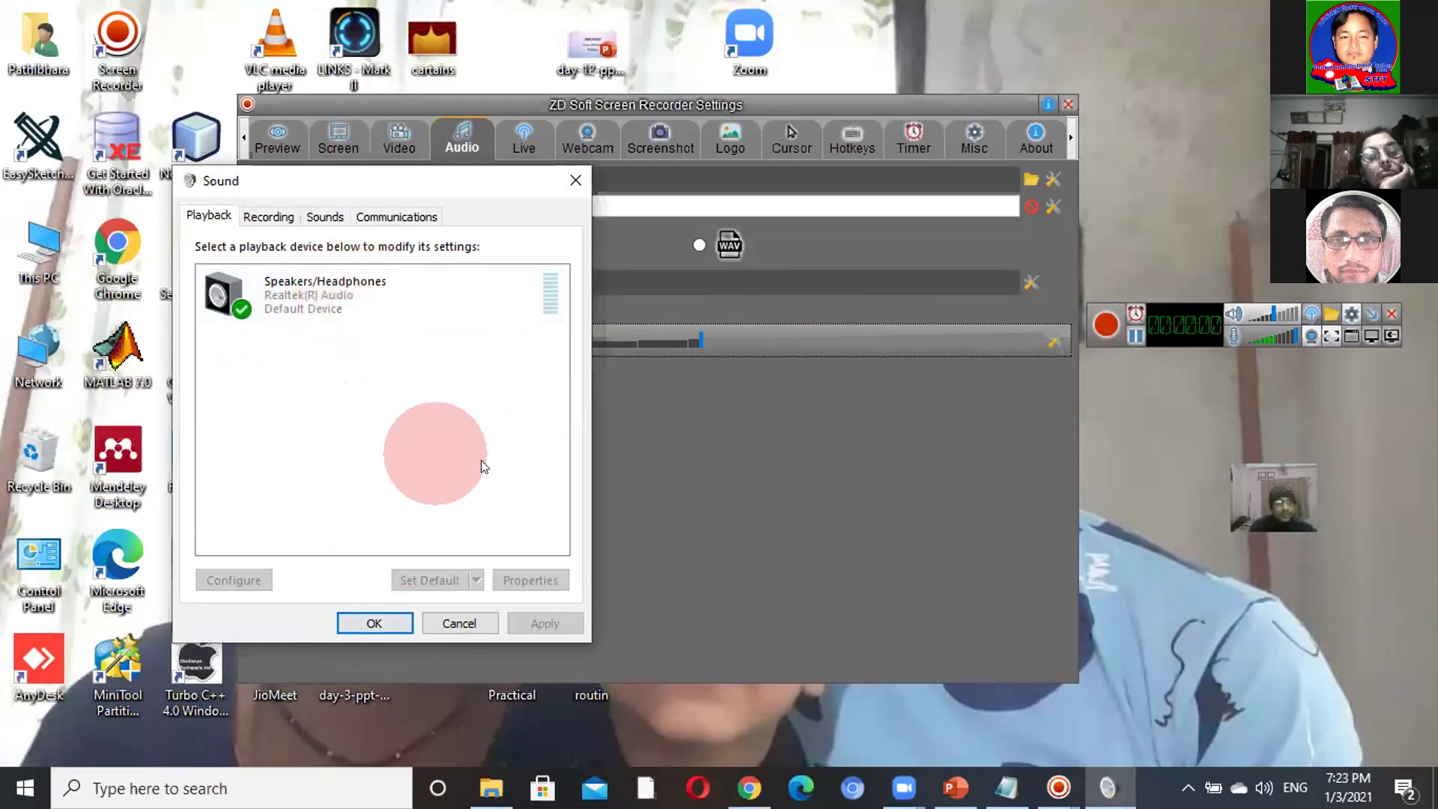
Cancel the Windows Sound dialog, returning to the Audio page with kjhkjh.mp3
click(470, 624)
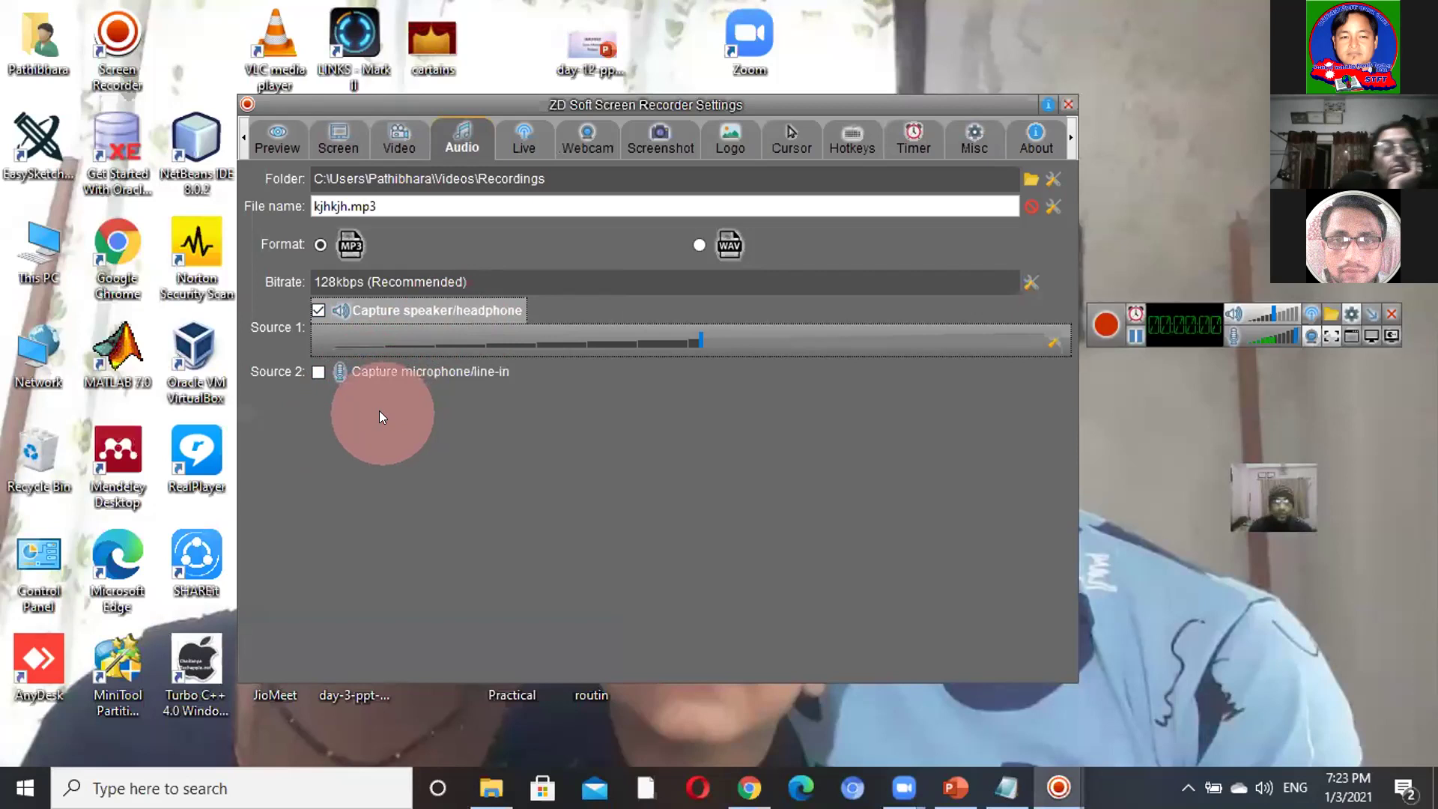
Try microphone capture with a delay of 20, then leave microphone/line-in capture off
click(317, 376)
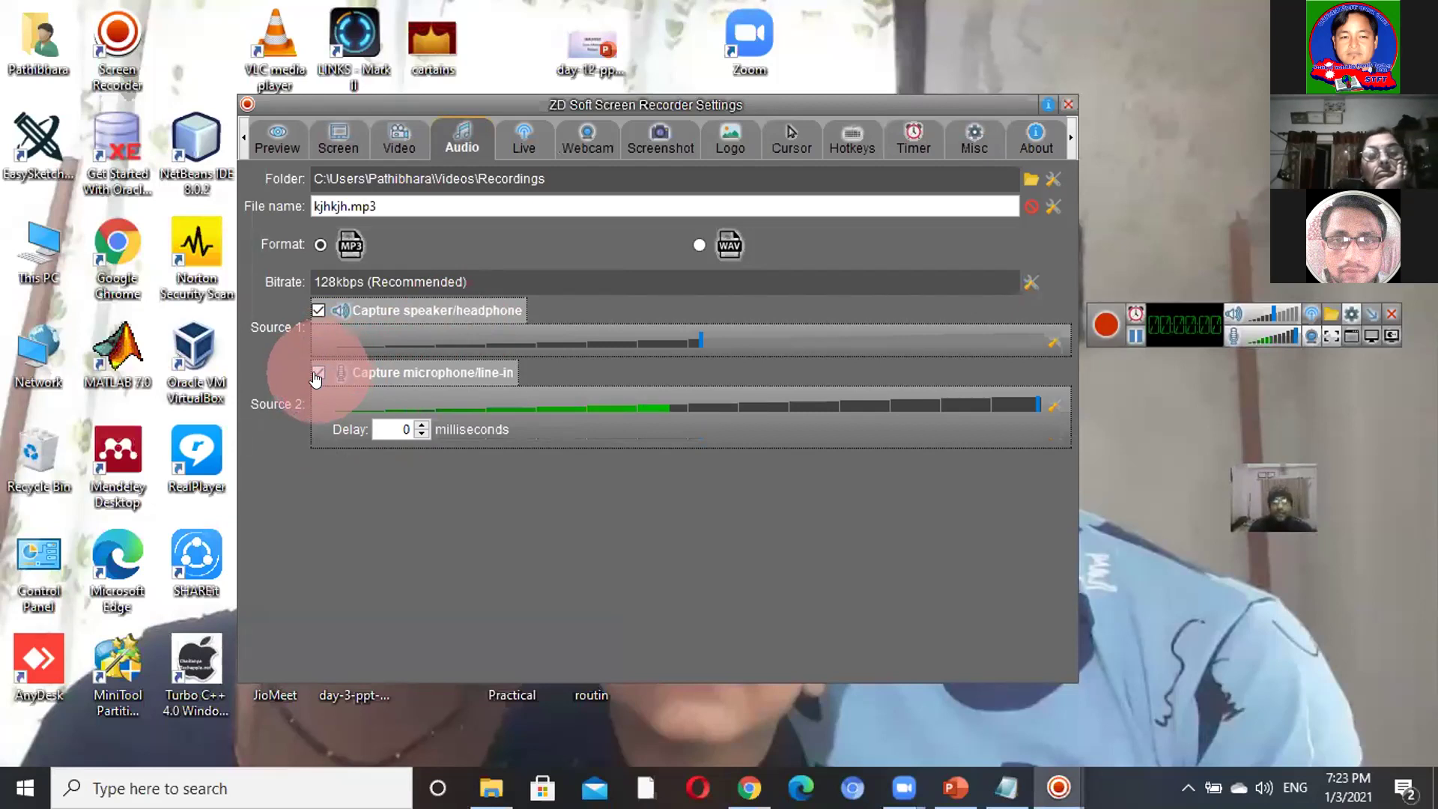
click(317, 376)
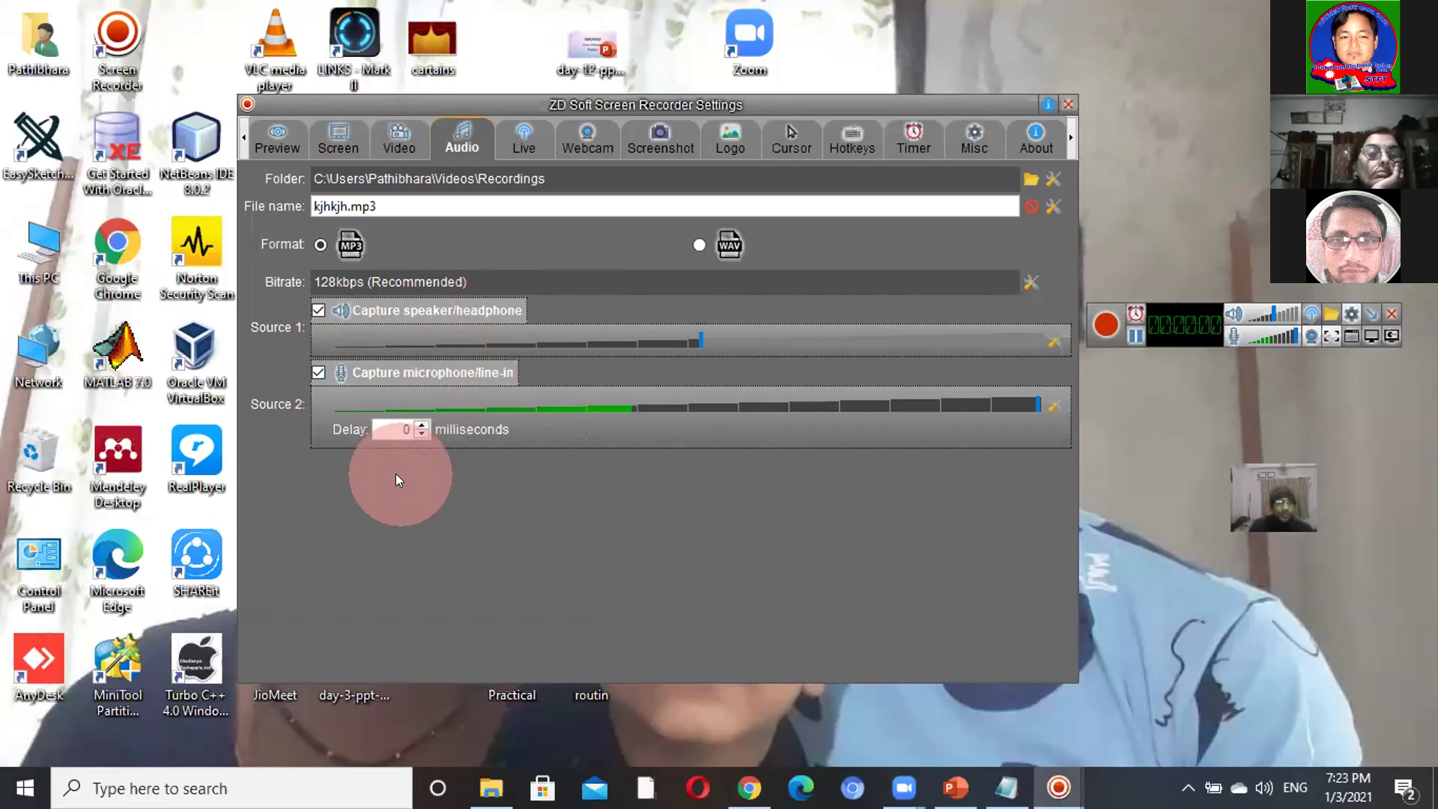
click(405, 430)
text(20)
click(422, 425)
click(422, 434)
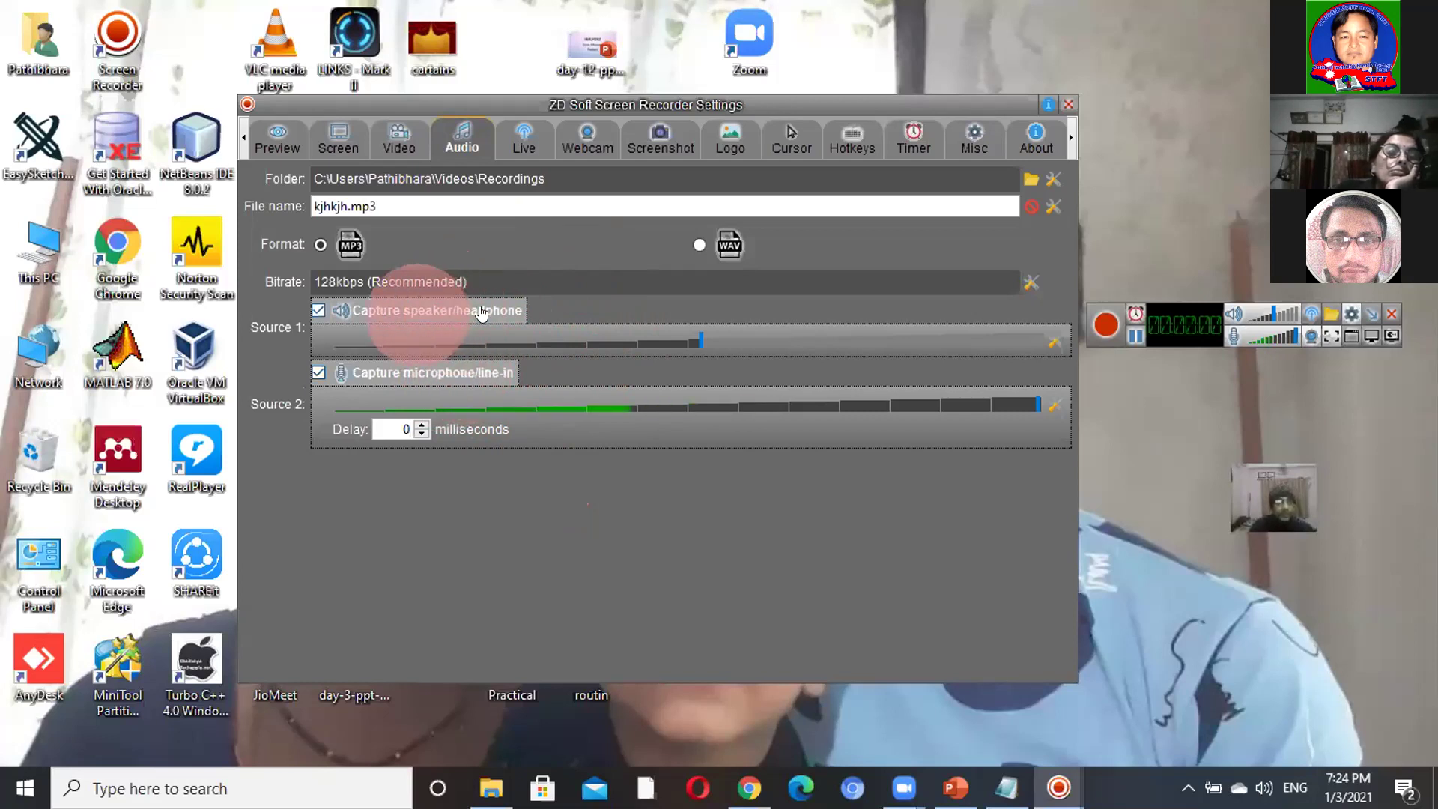
click(318, 374)
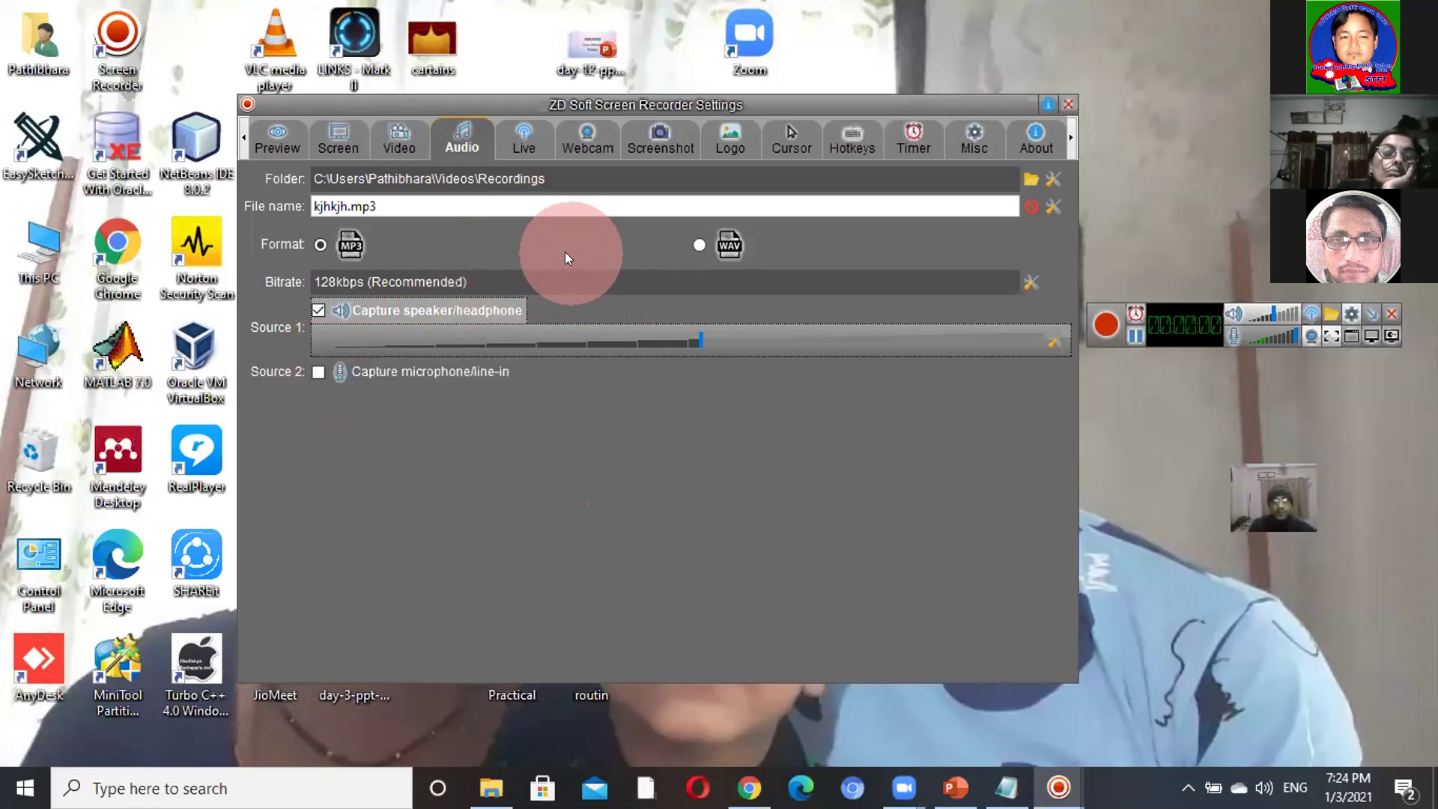
Review the Live streaming options, then show the Webcam page previewing the Integrated Webcam
click(524, 145)
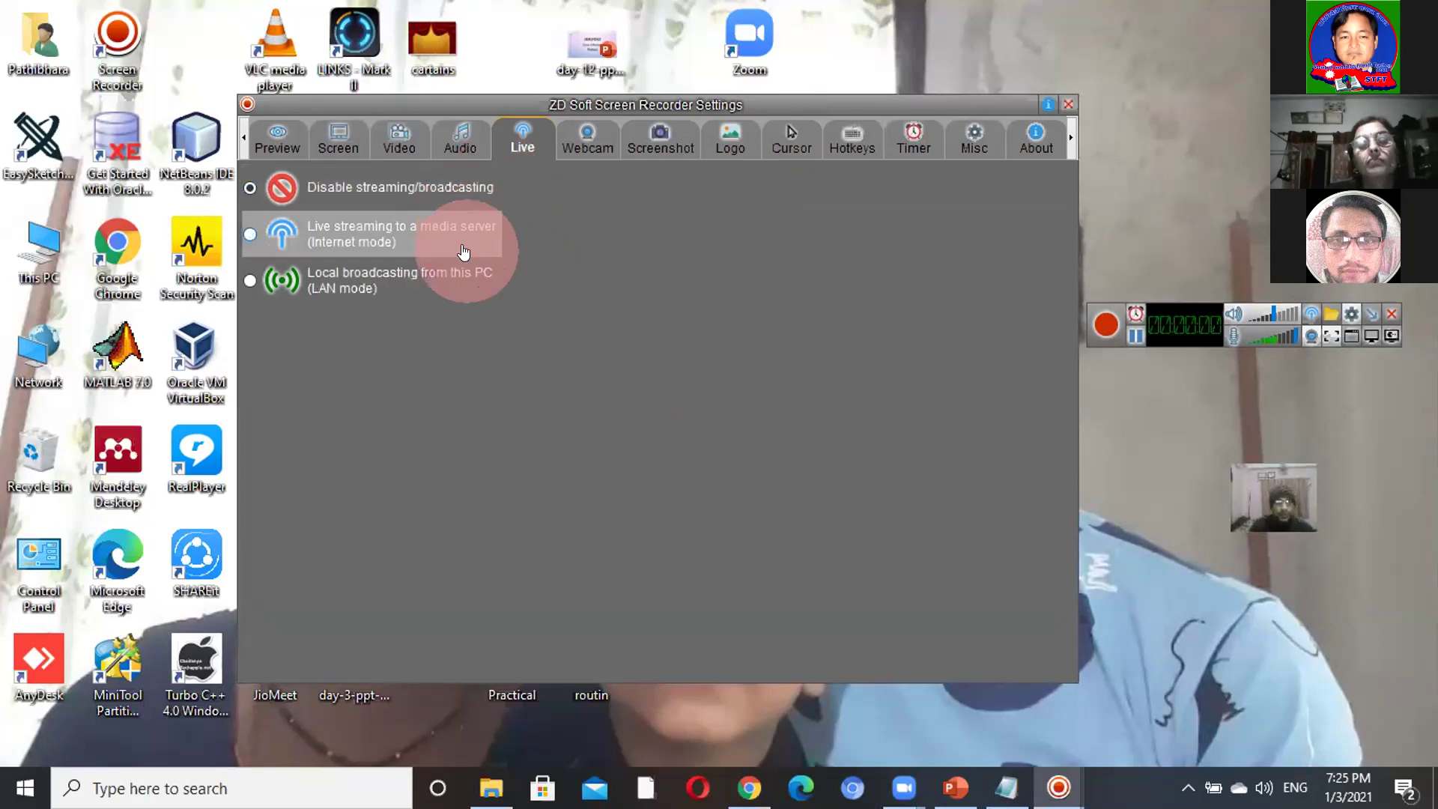
click(594, 152)
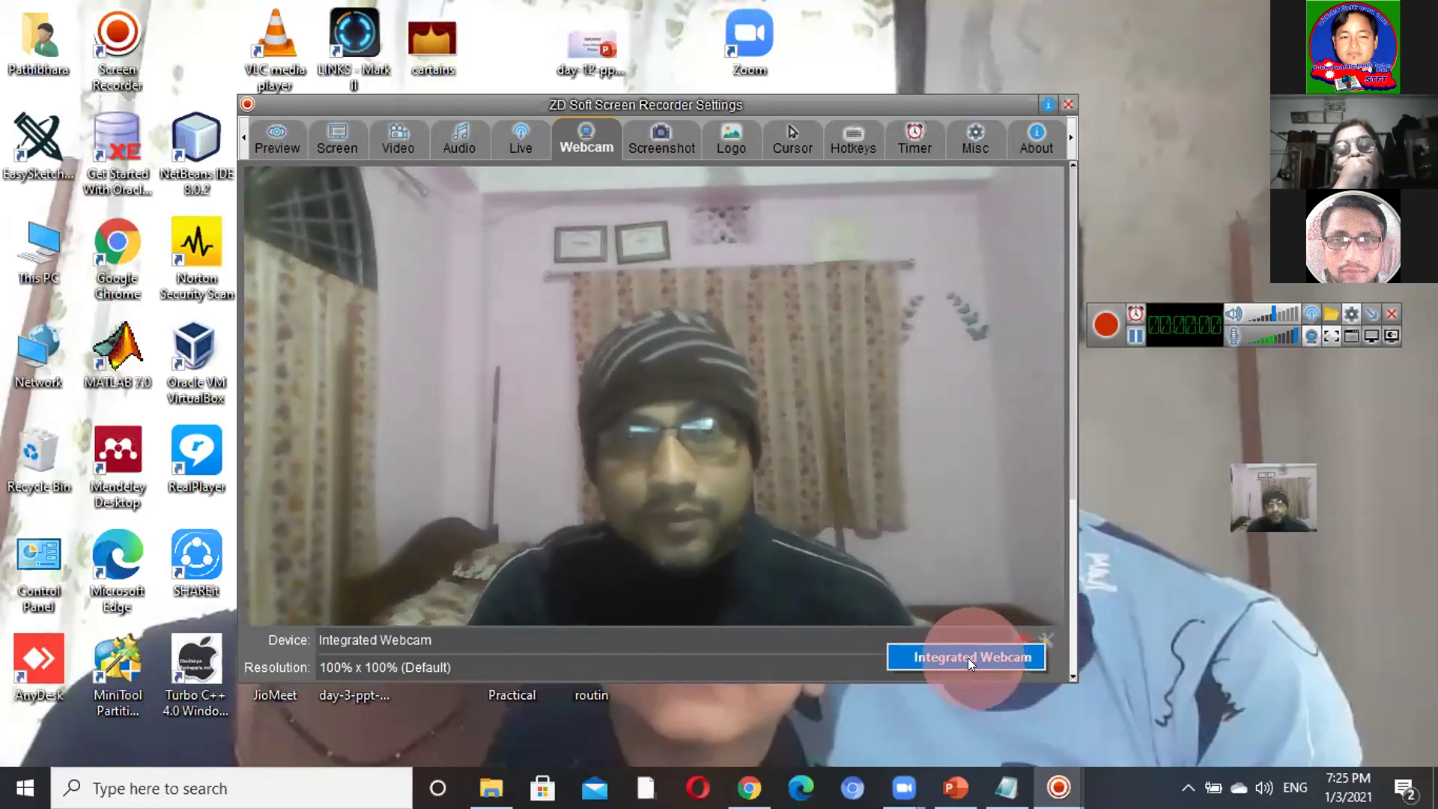
click(968, 657)
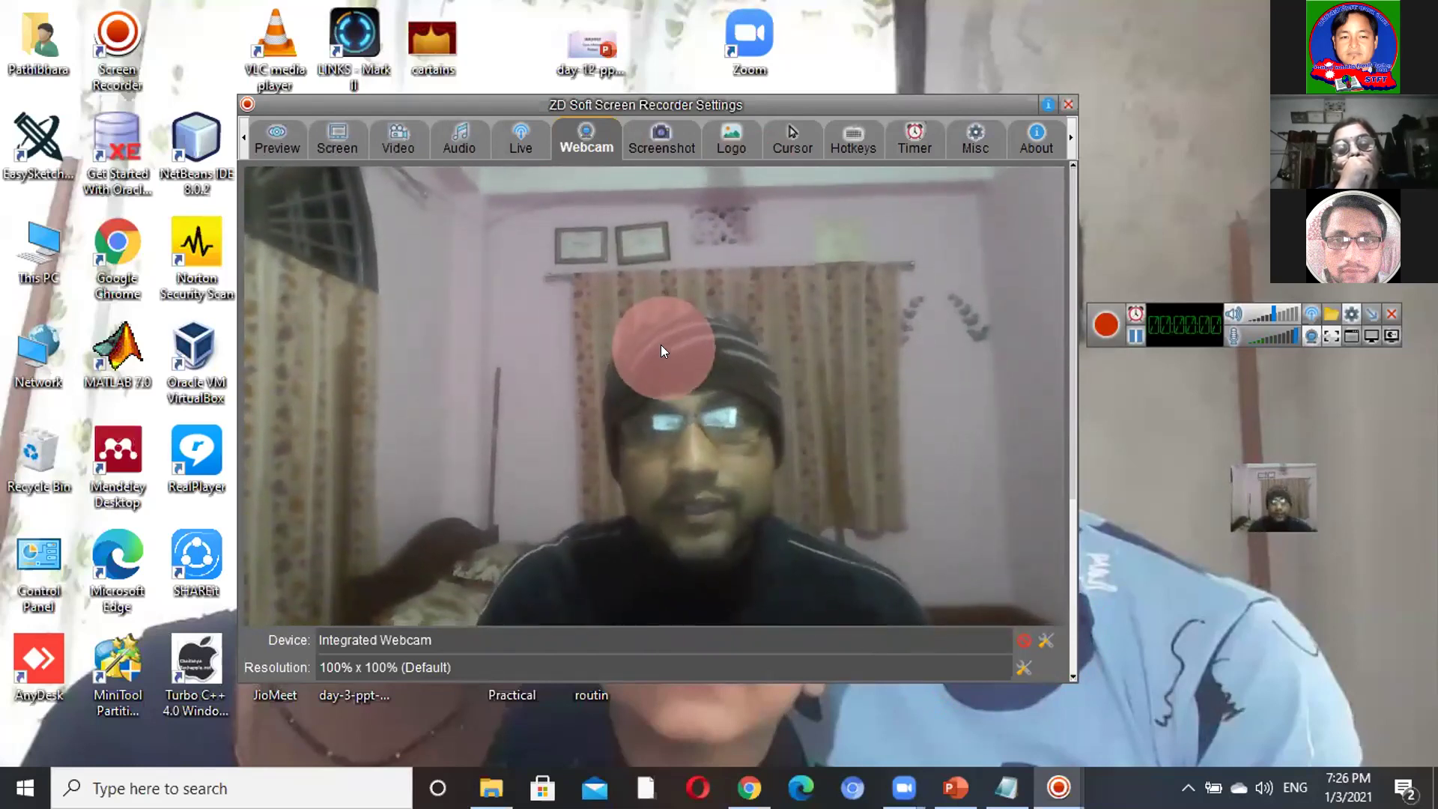
click(1022, 646)
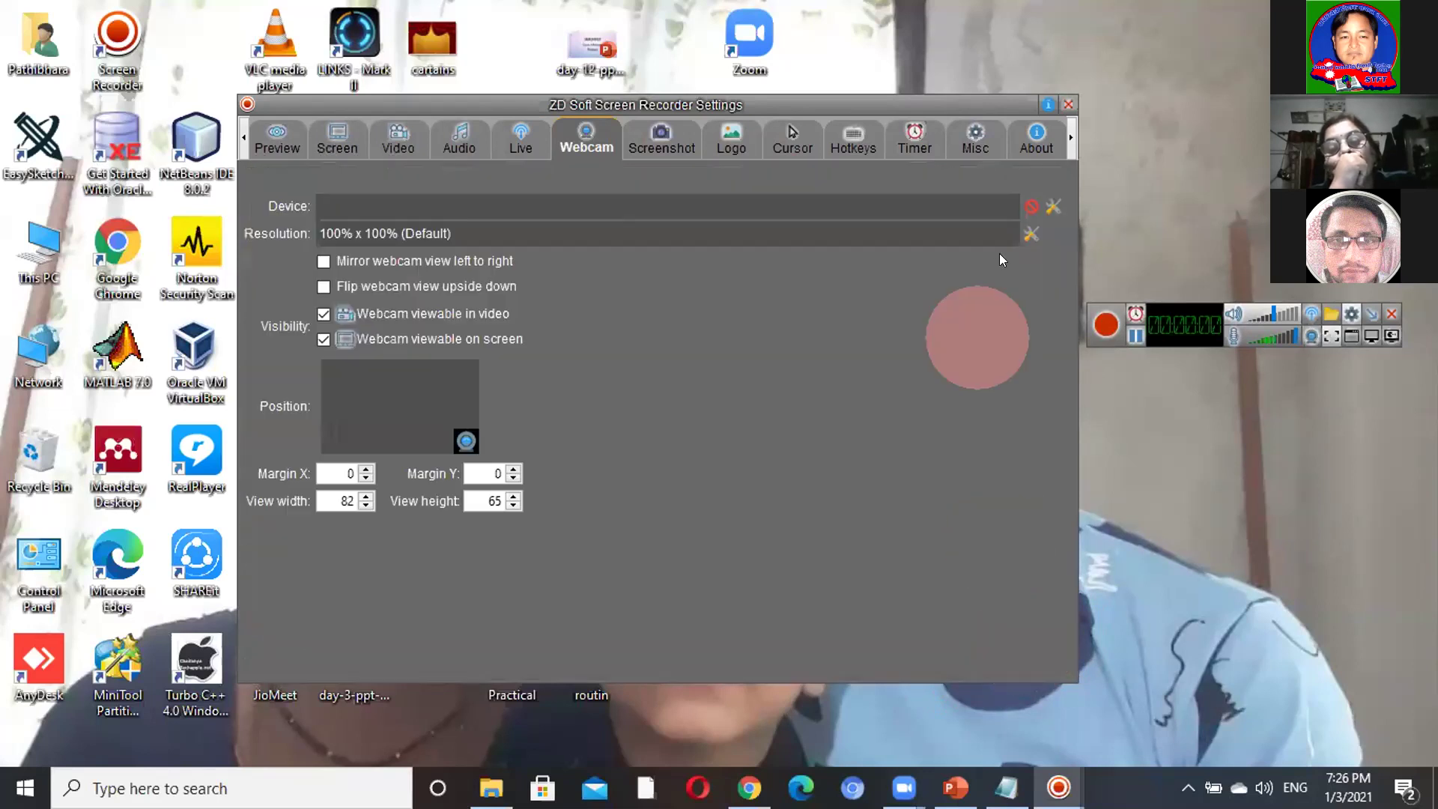
click(1052, 206)
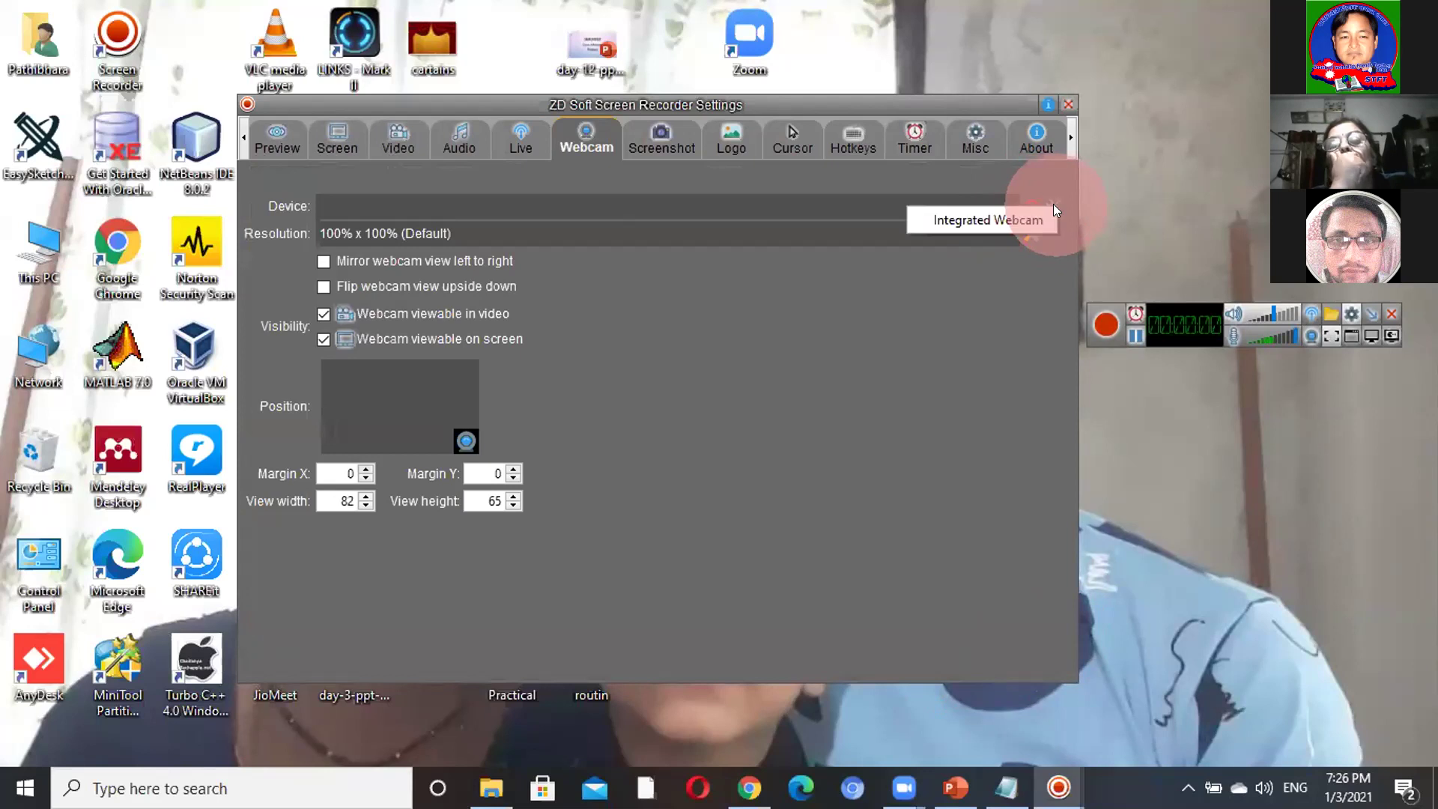
click(999, 219)
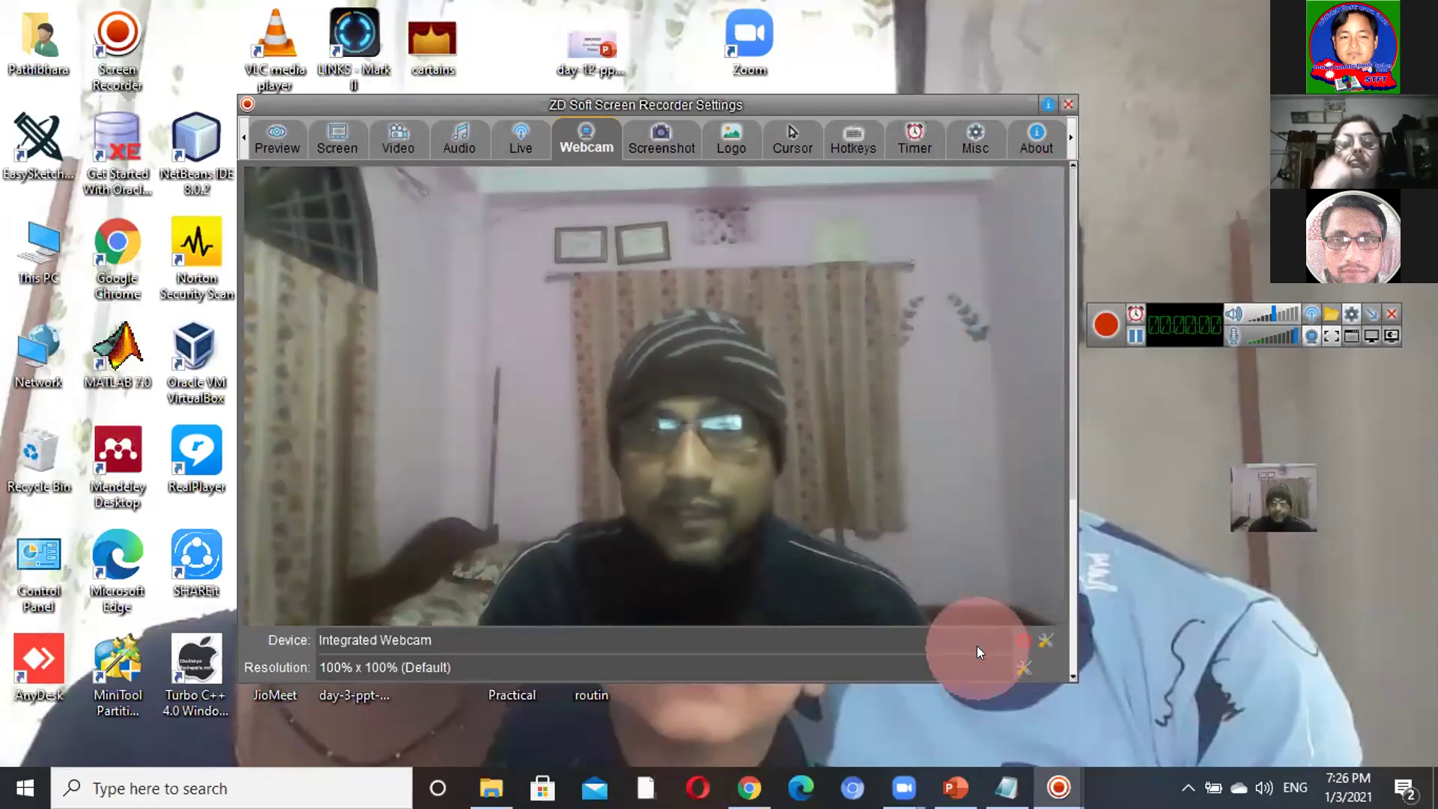
click(1023, 643)
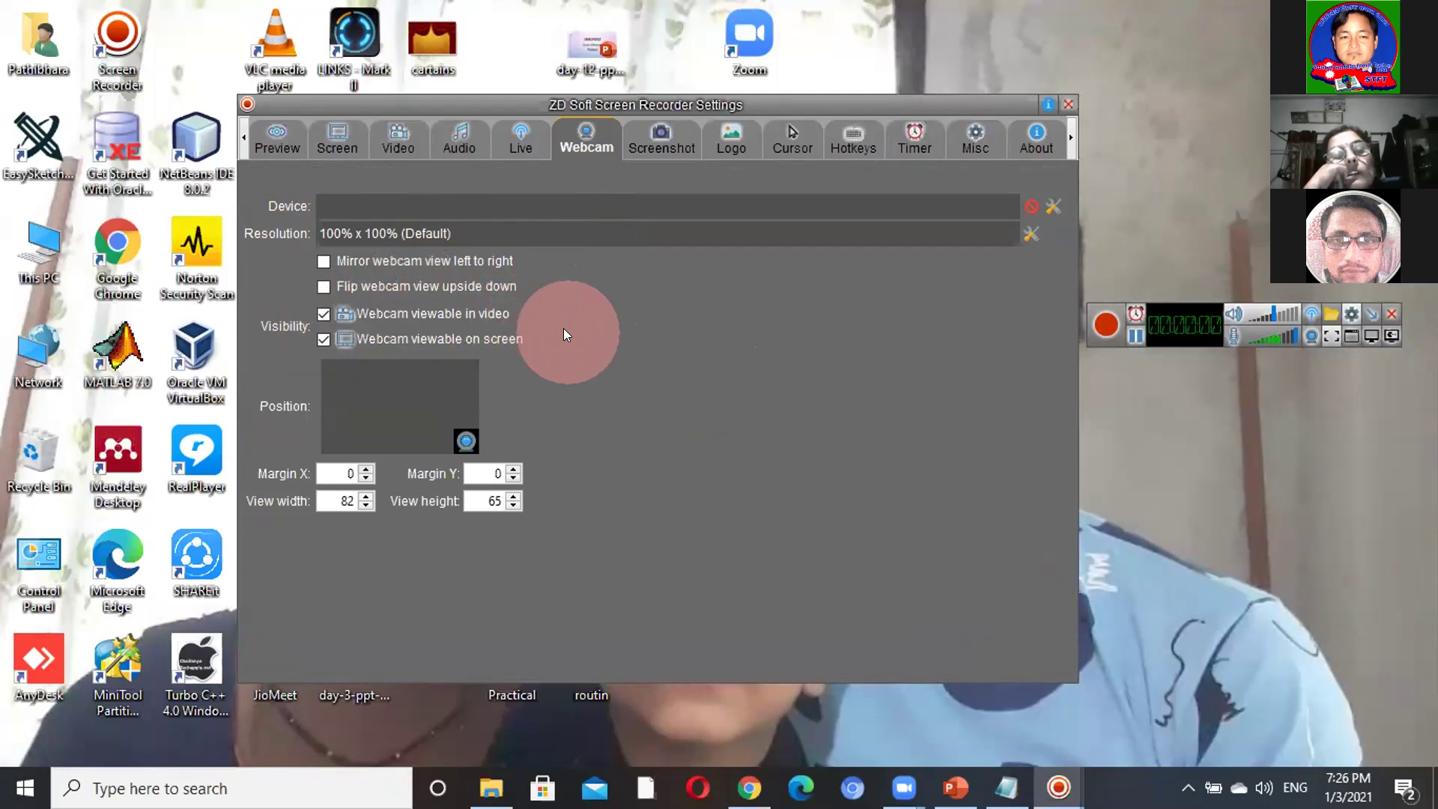
click(1044, 208)
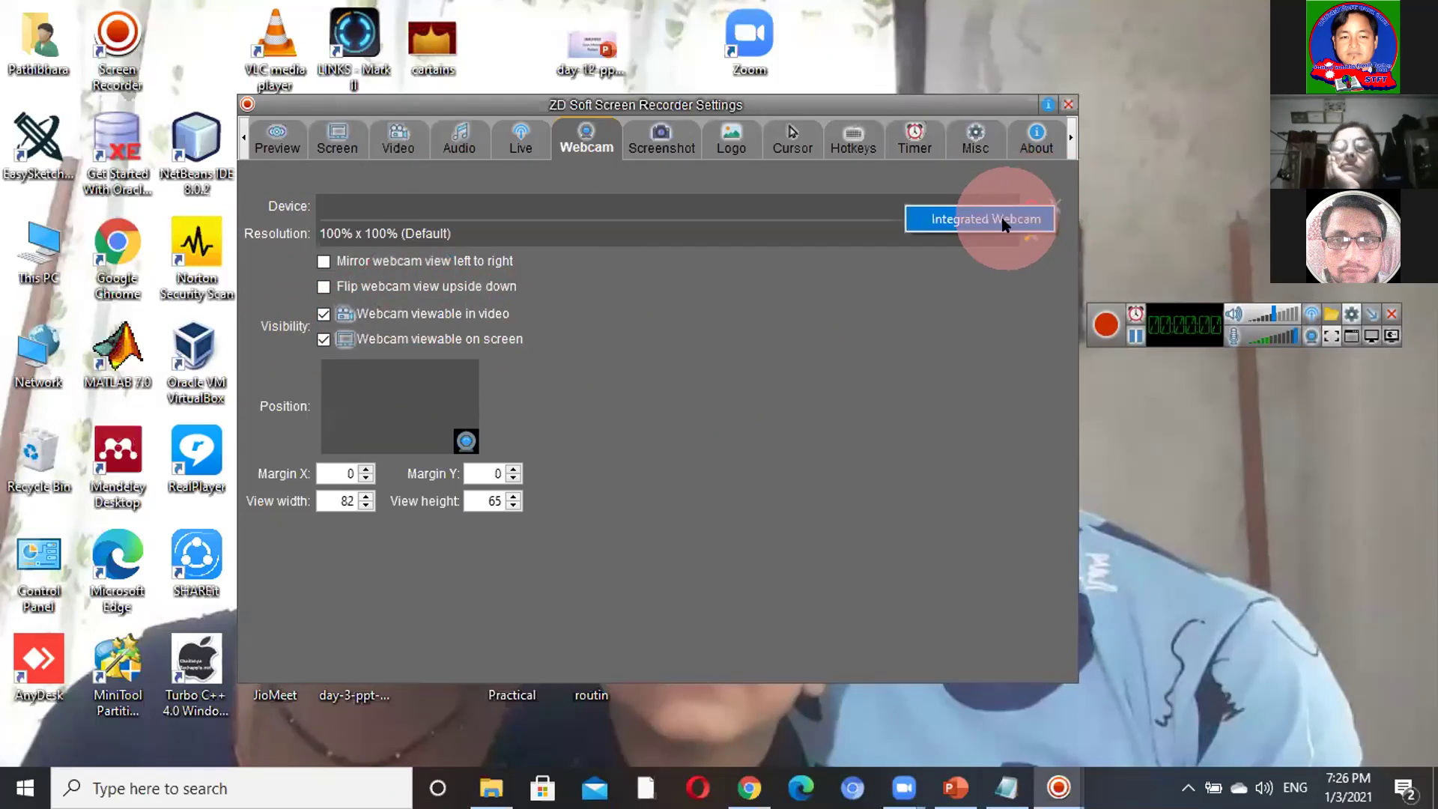
click(1004, 220)
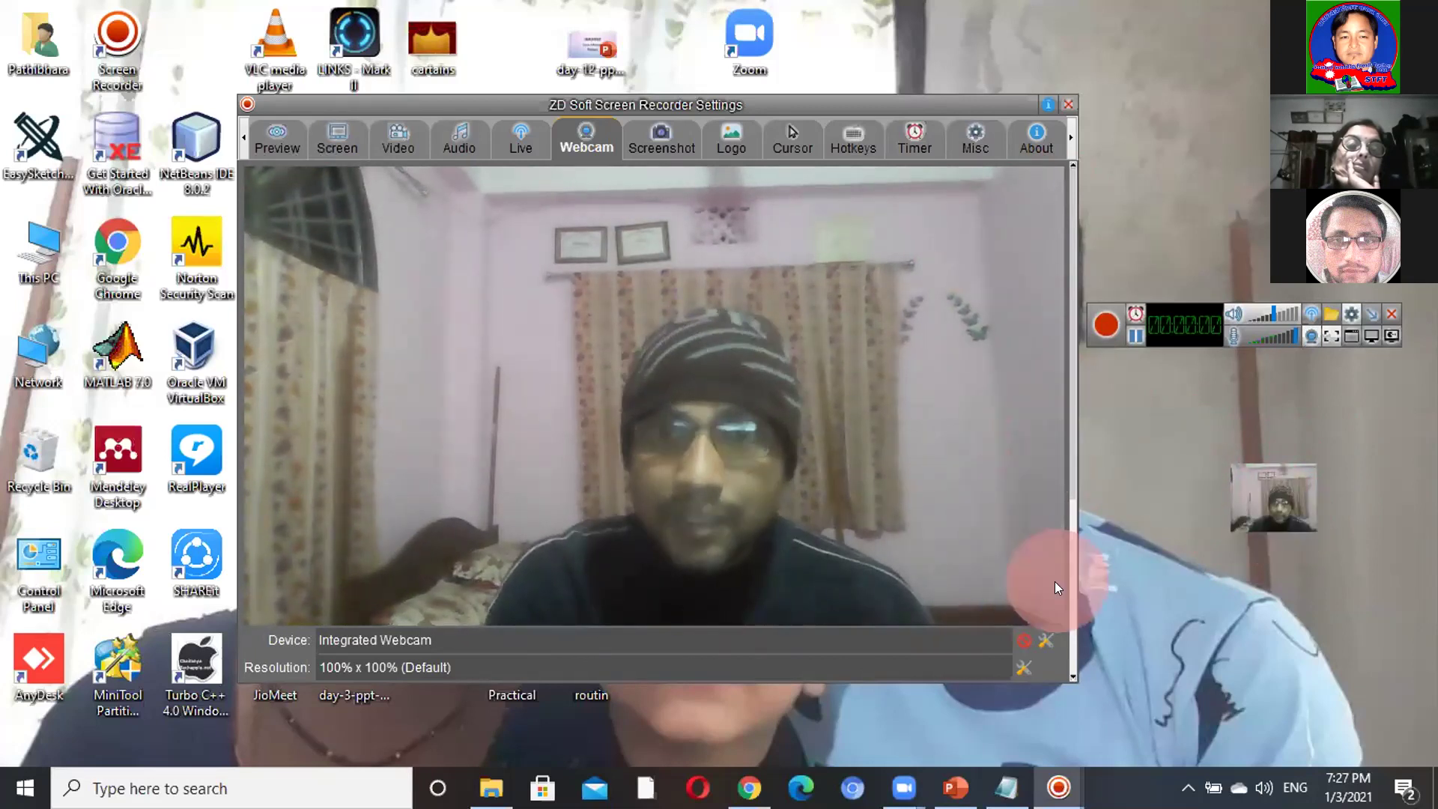
Switch off the webcam device next to the Device field so its position and size options show
click(1020, 642)
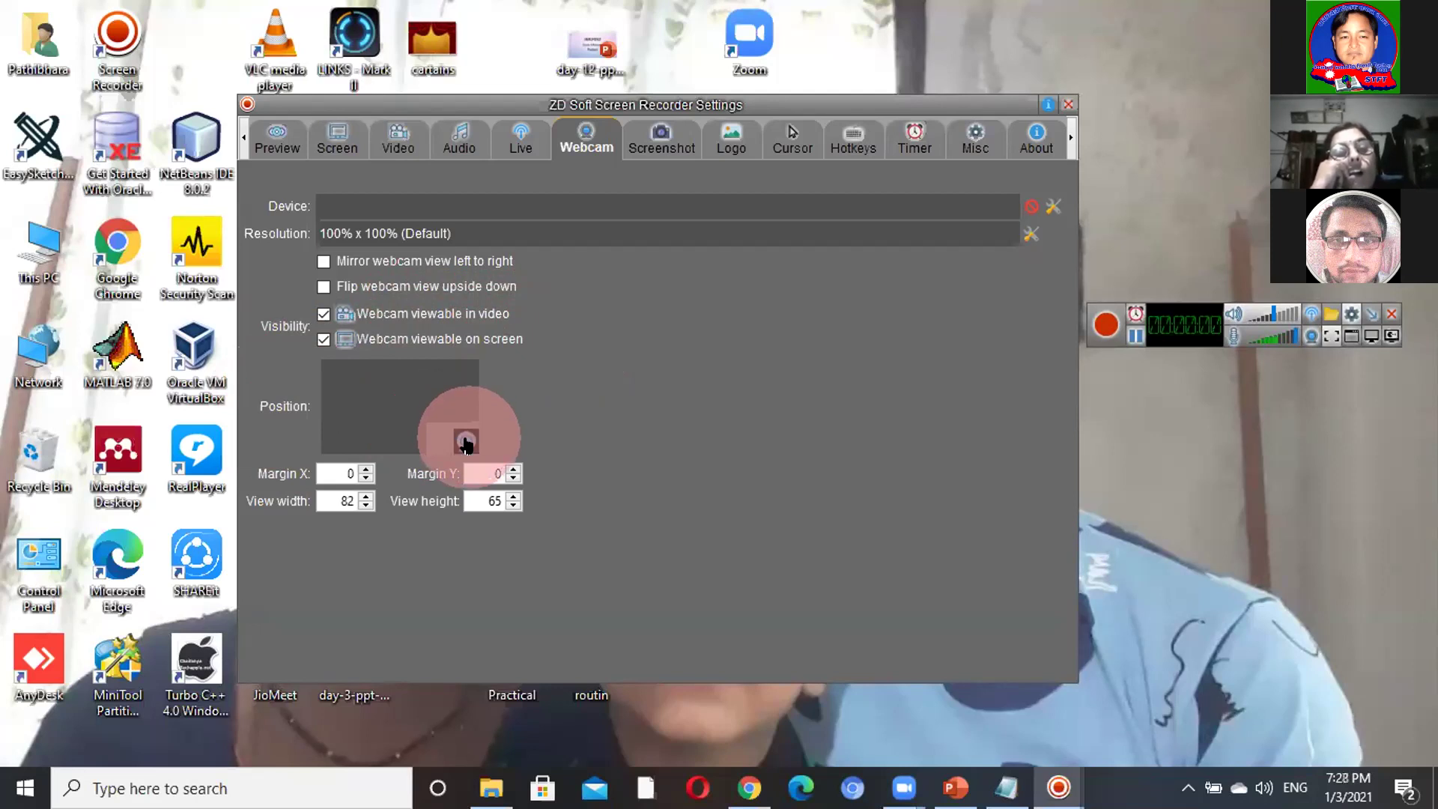
Try bottom-left, centre and top-right overlay positions, ending with the webcam overlay top-left
click(332, 375)
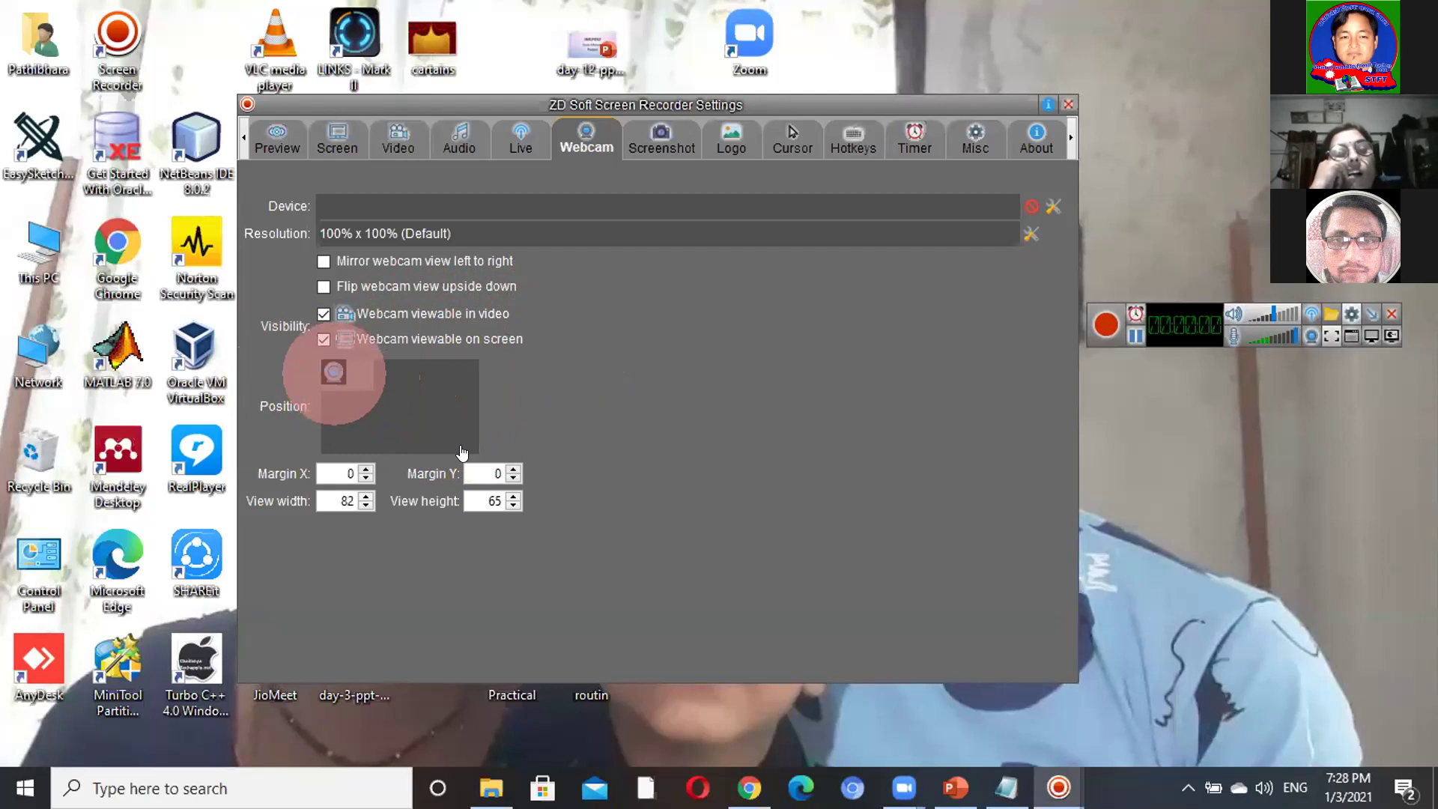
click(334, 439)
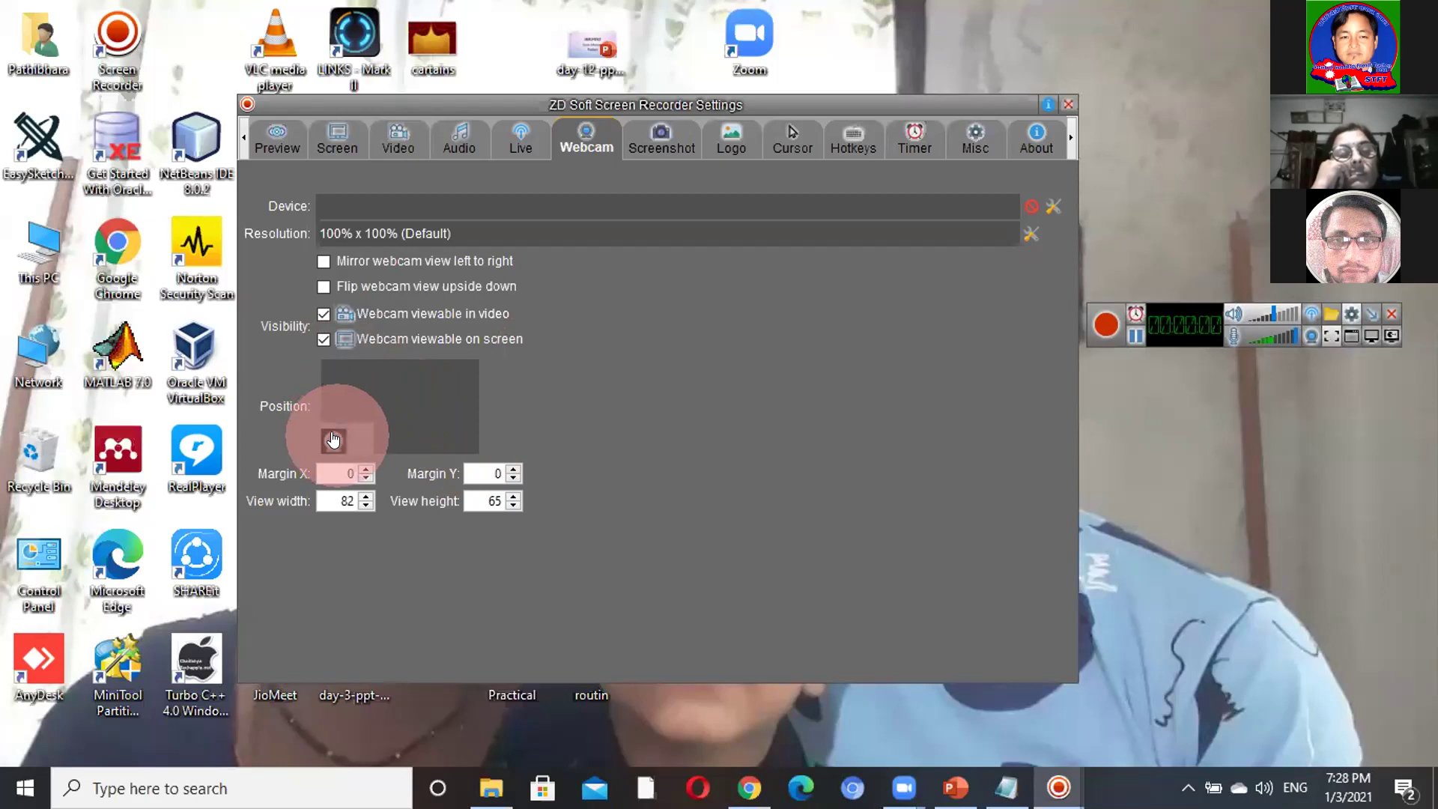
click(386, 403)
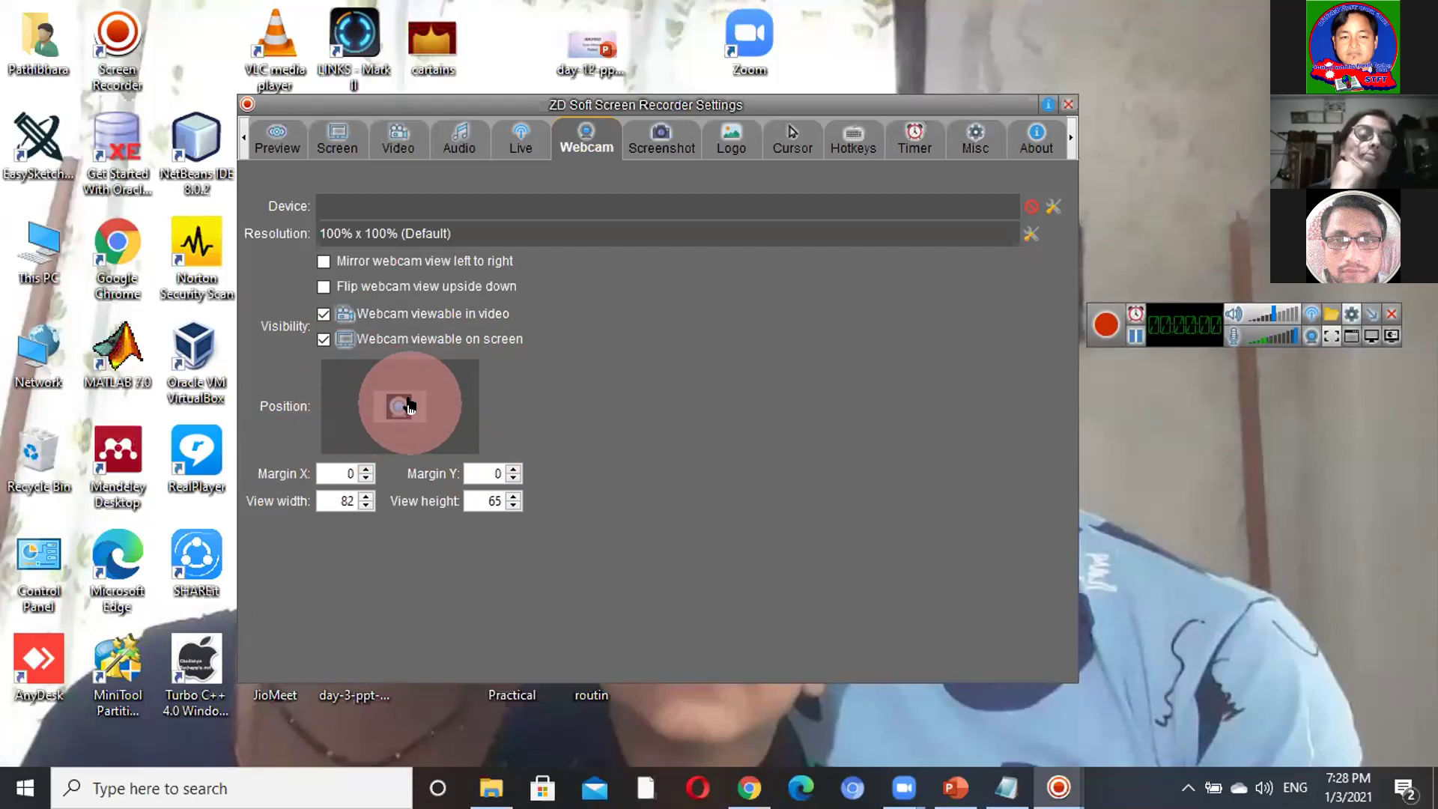
click(465, 371)
click(386, 404)
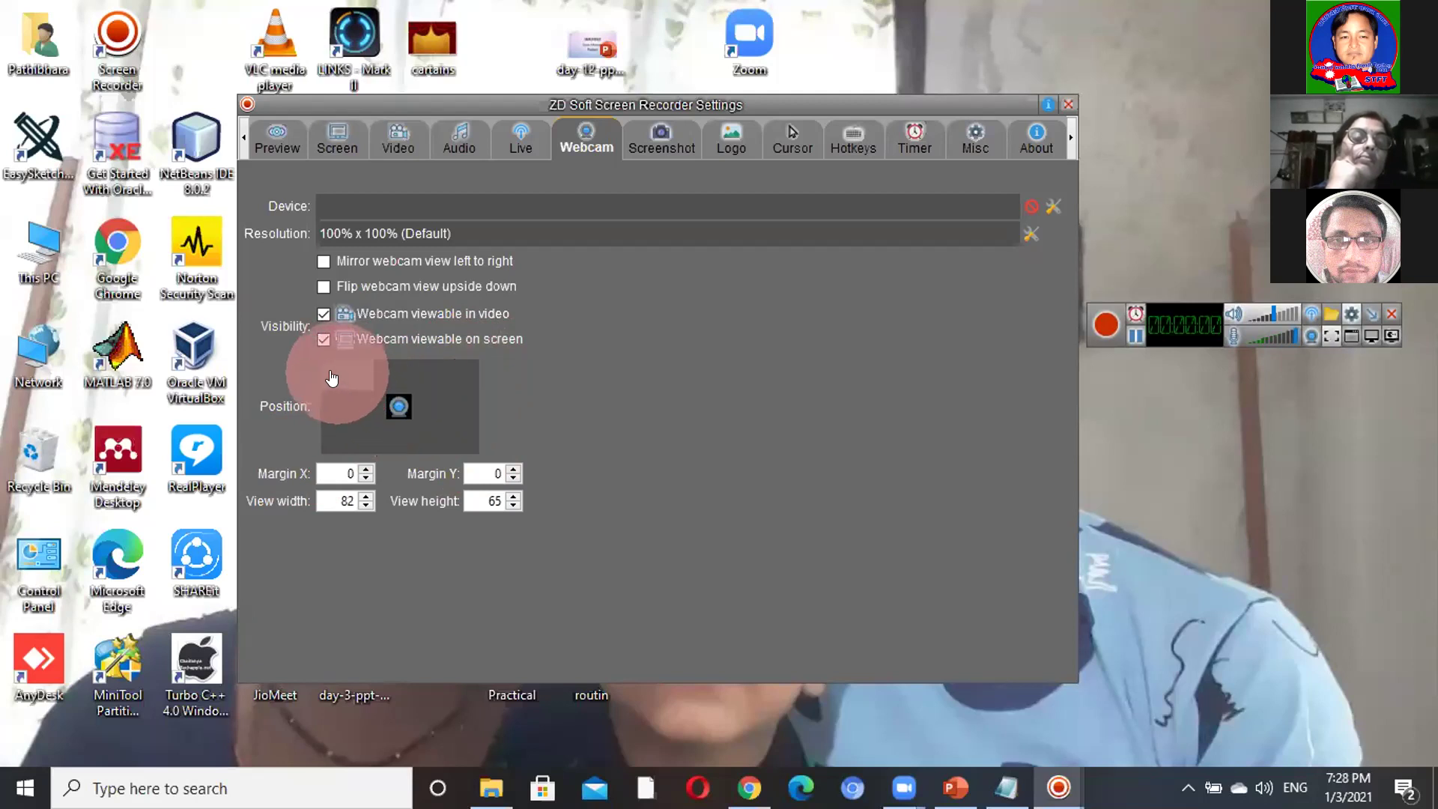
click(331, 377)
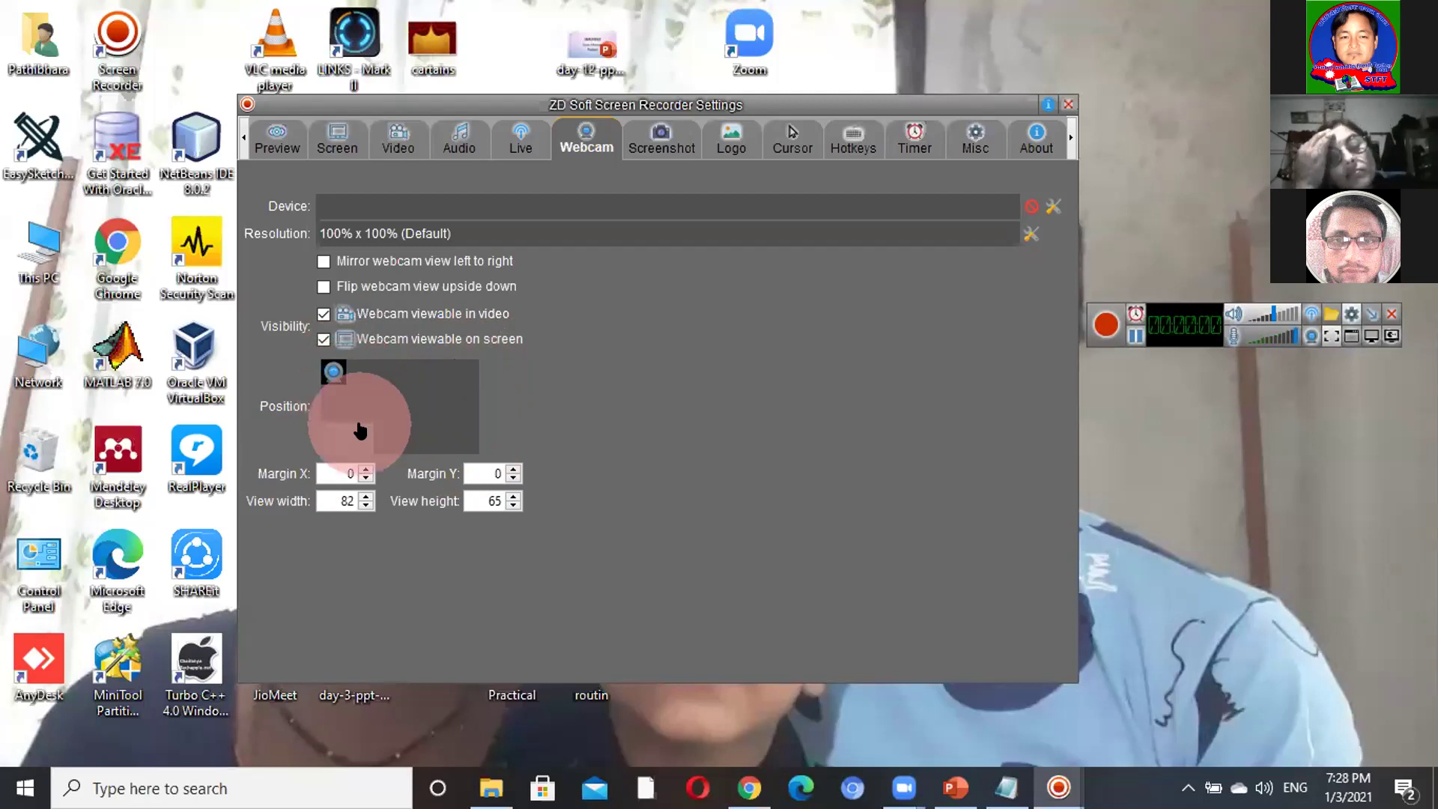
Re-enable Integrated Webcam as the device and move the settings window up toward the top-left
click(1051, 208)
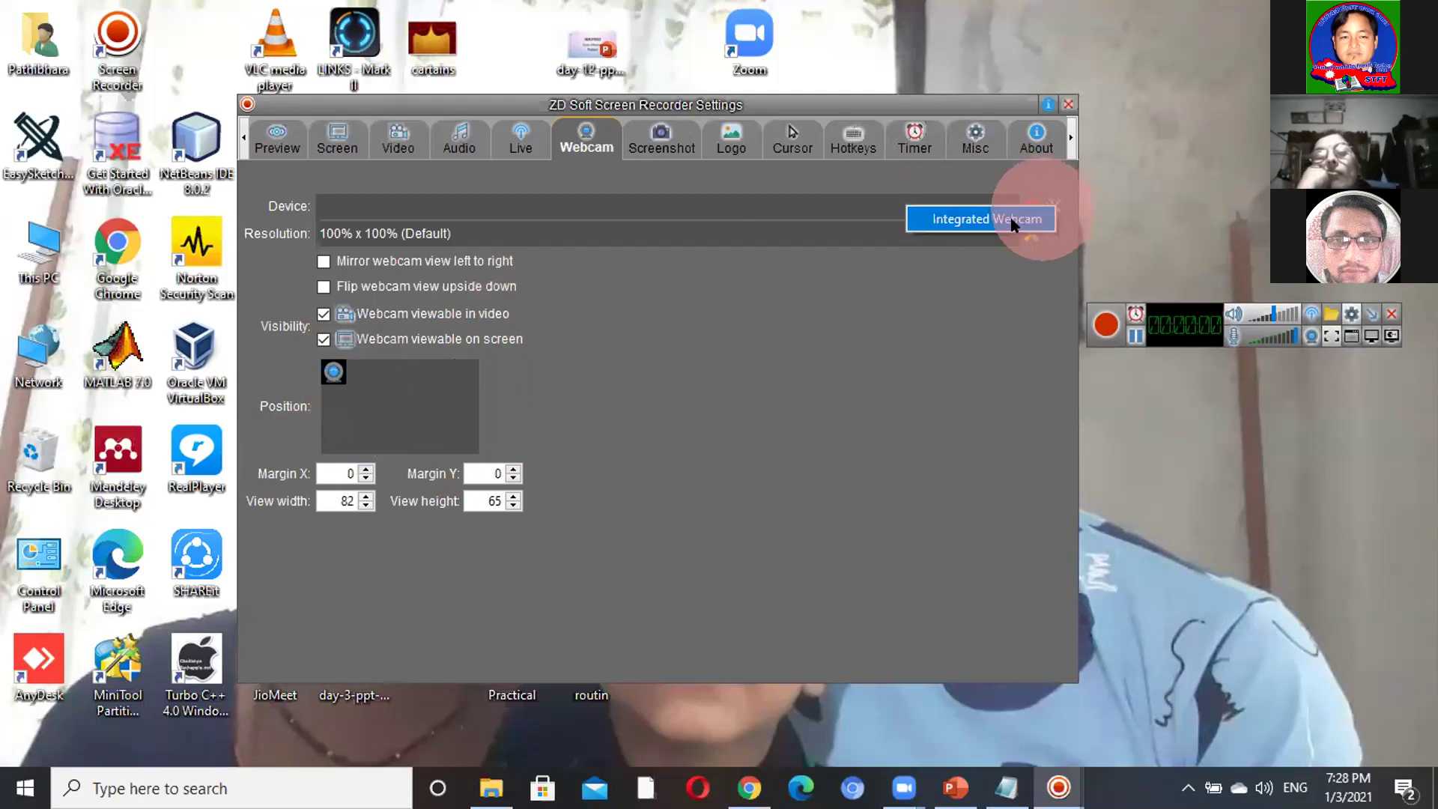
click(984, 224)
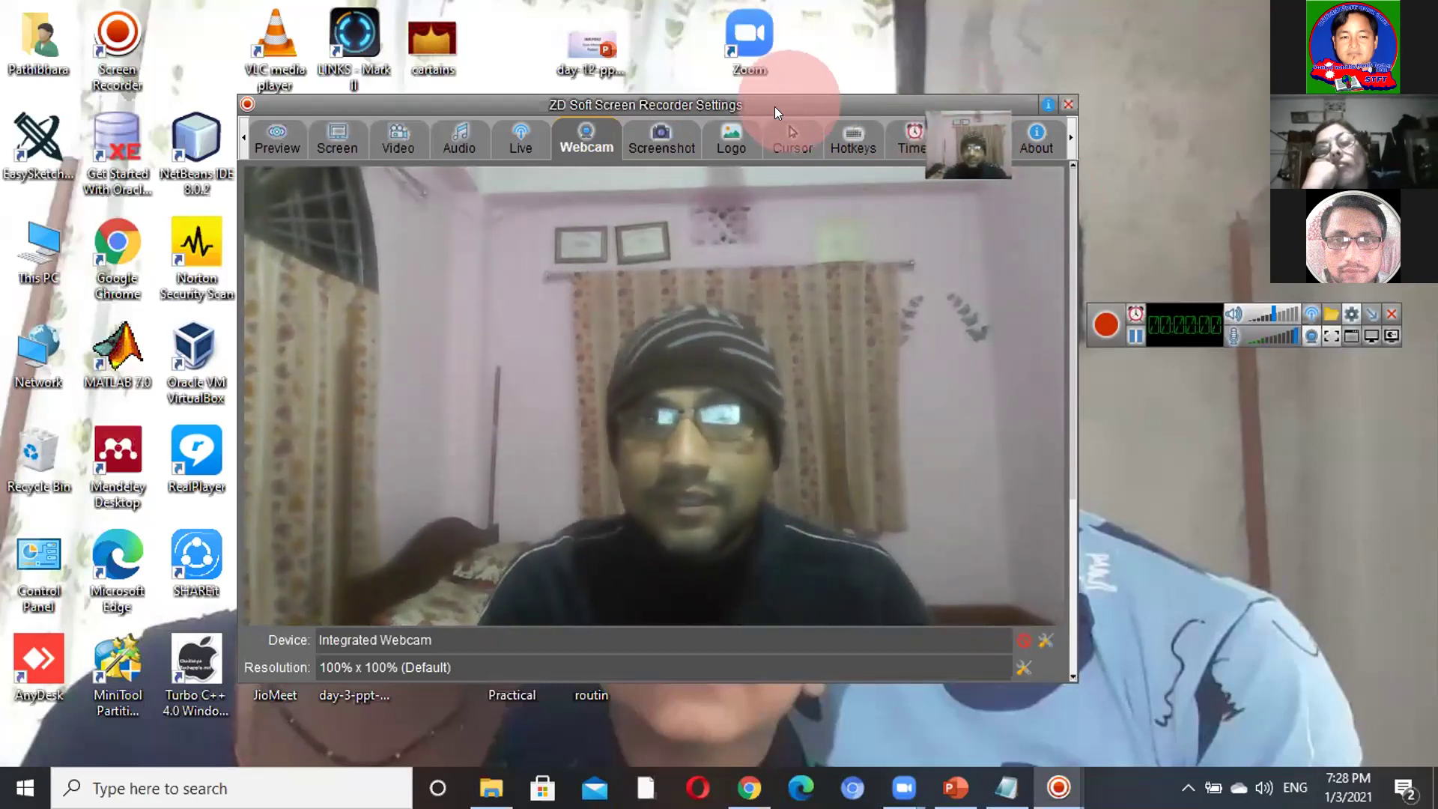
drag(774, 106, 781, 202)
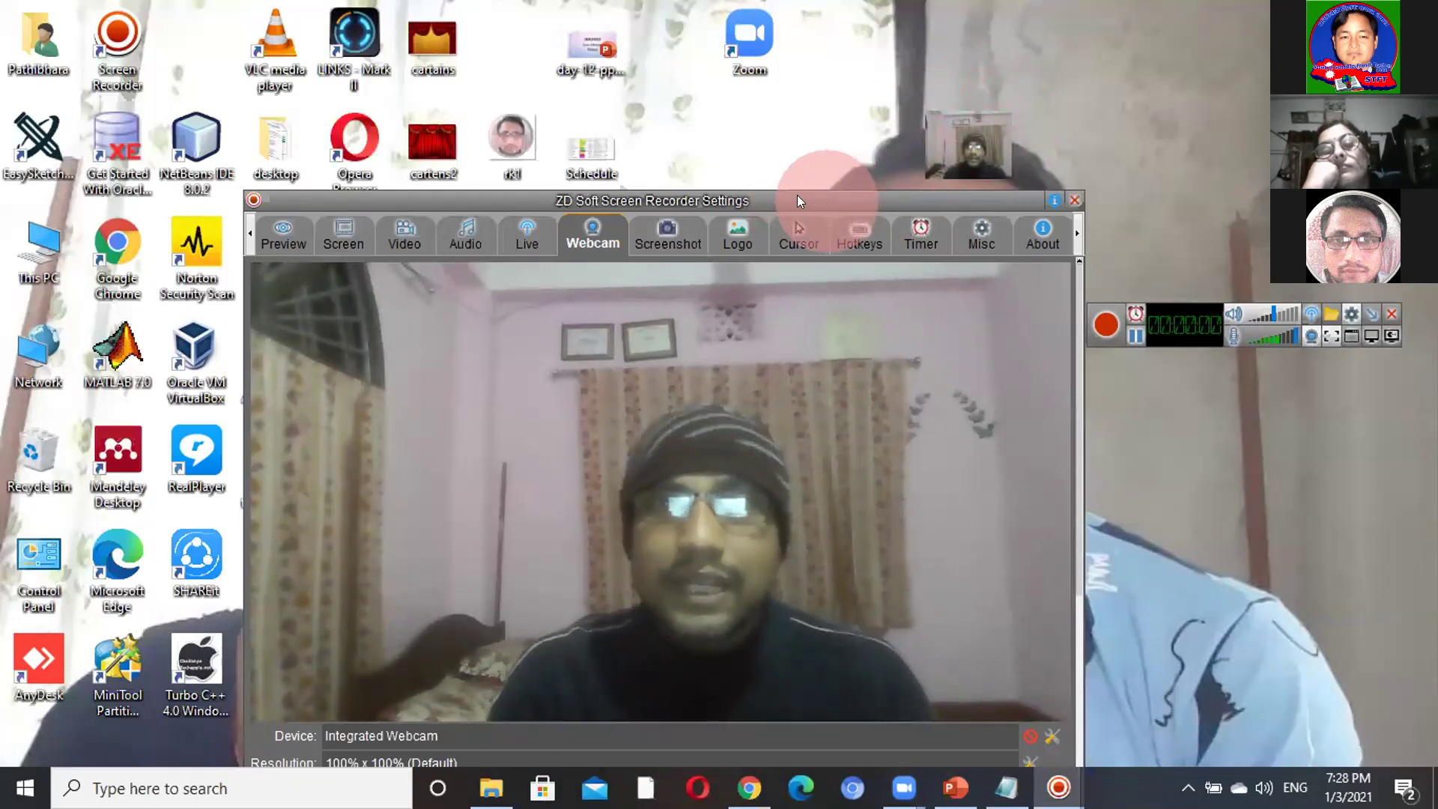
drag(798, 198, 585, 48)
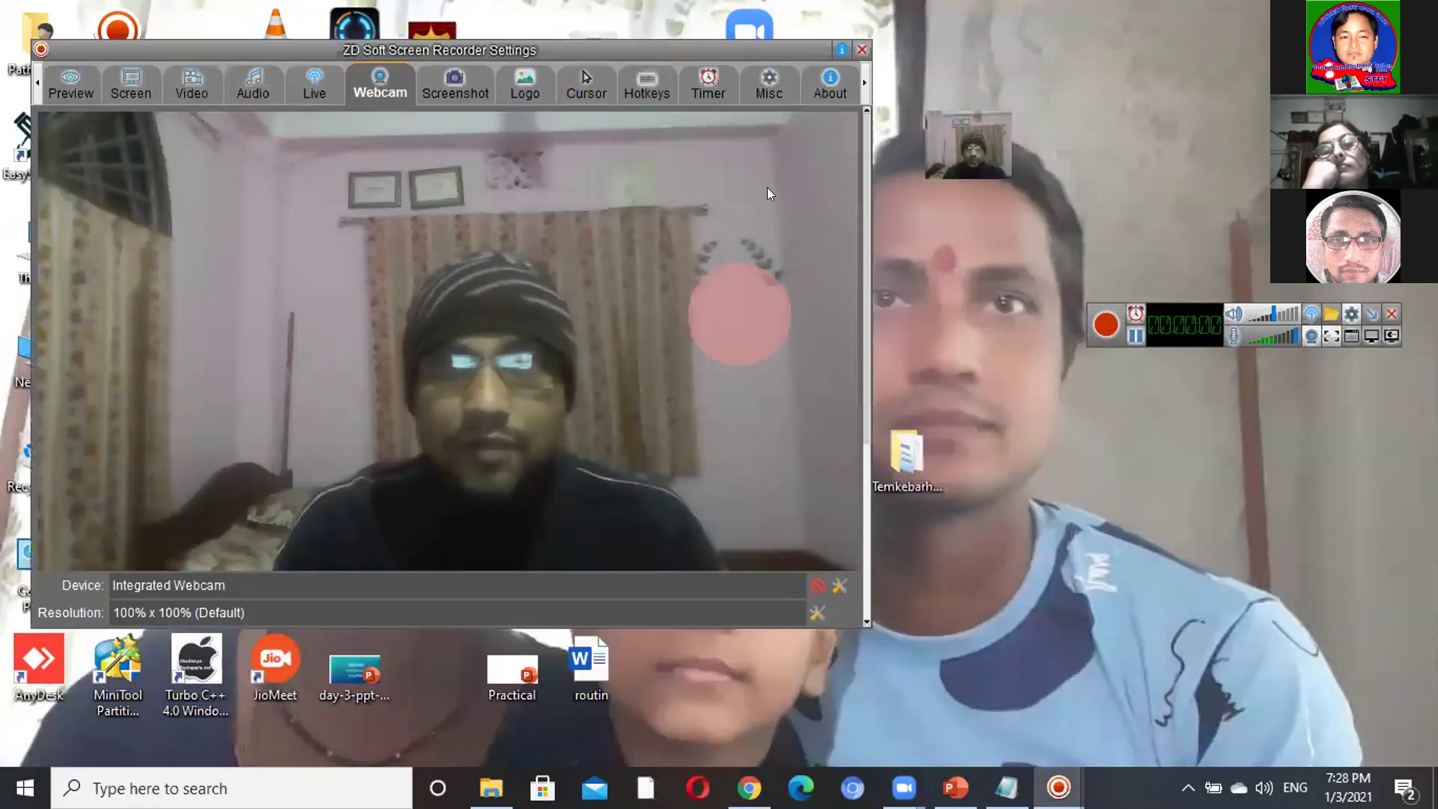
drag(864, 371, 864, 576)
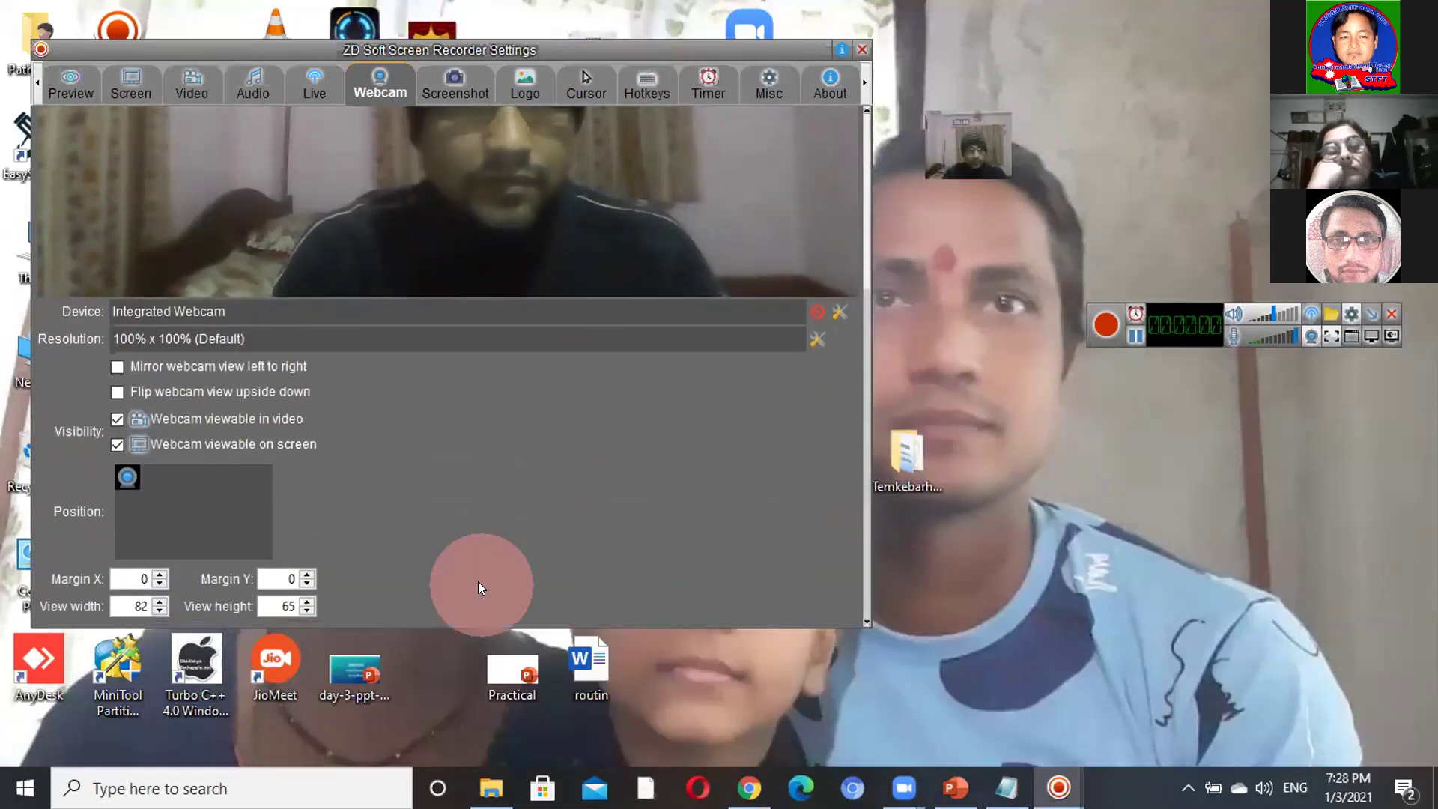
Cycle the overlay through top-centre, middle-right, bottom and left positions, finishing bottom-right
click(193, 479)
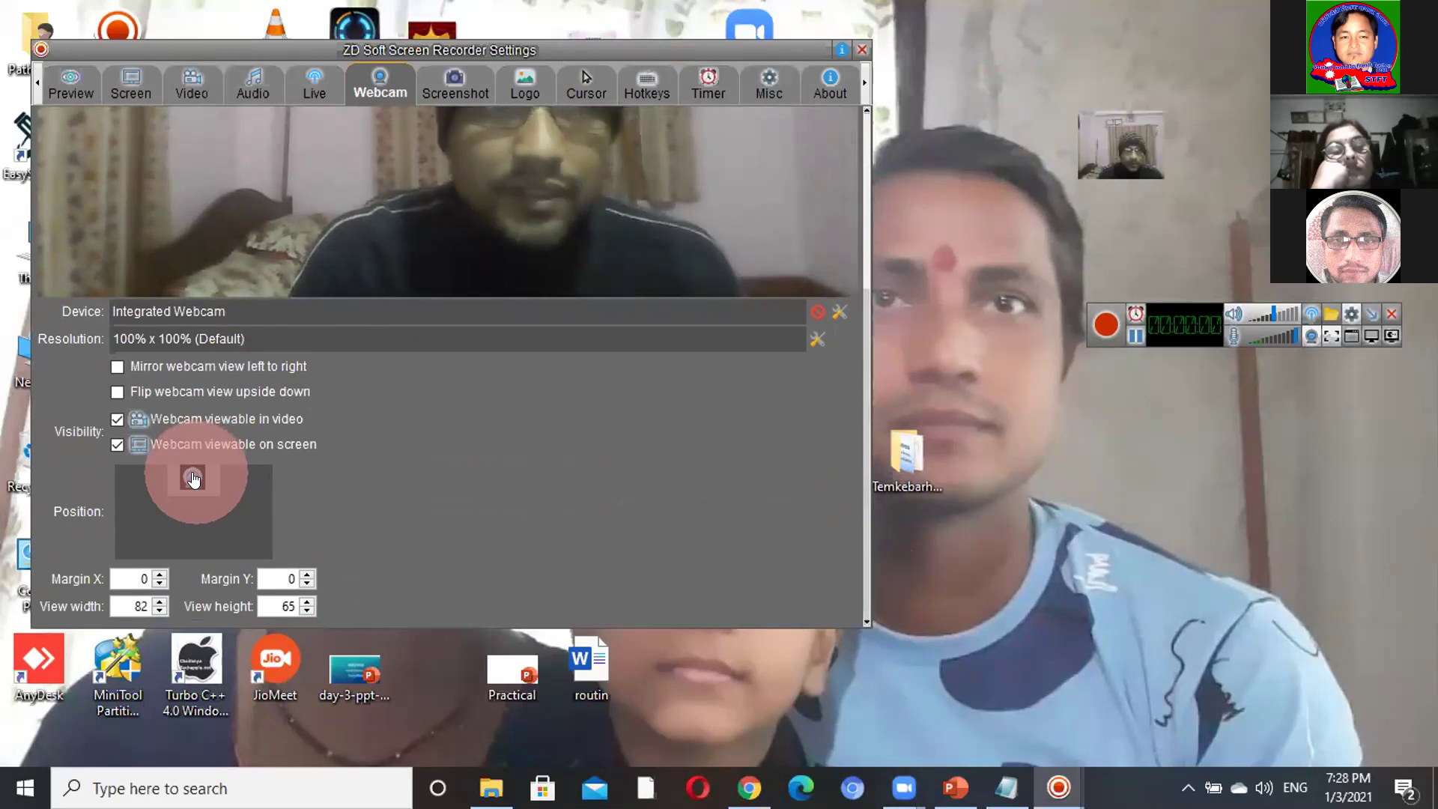
click(256, 504)
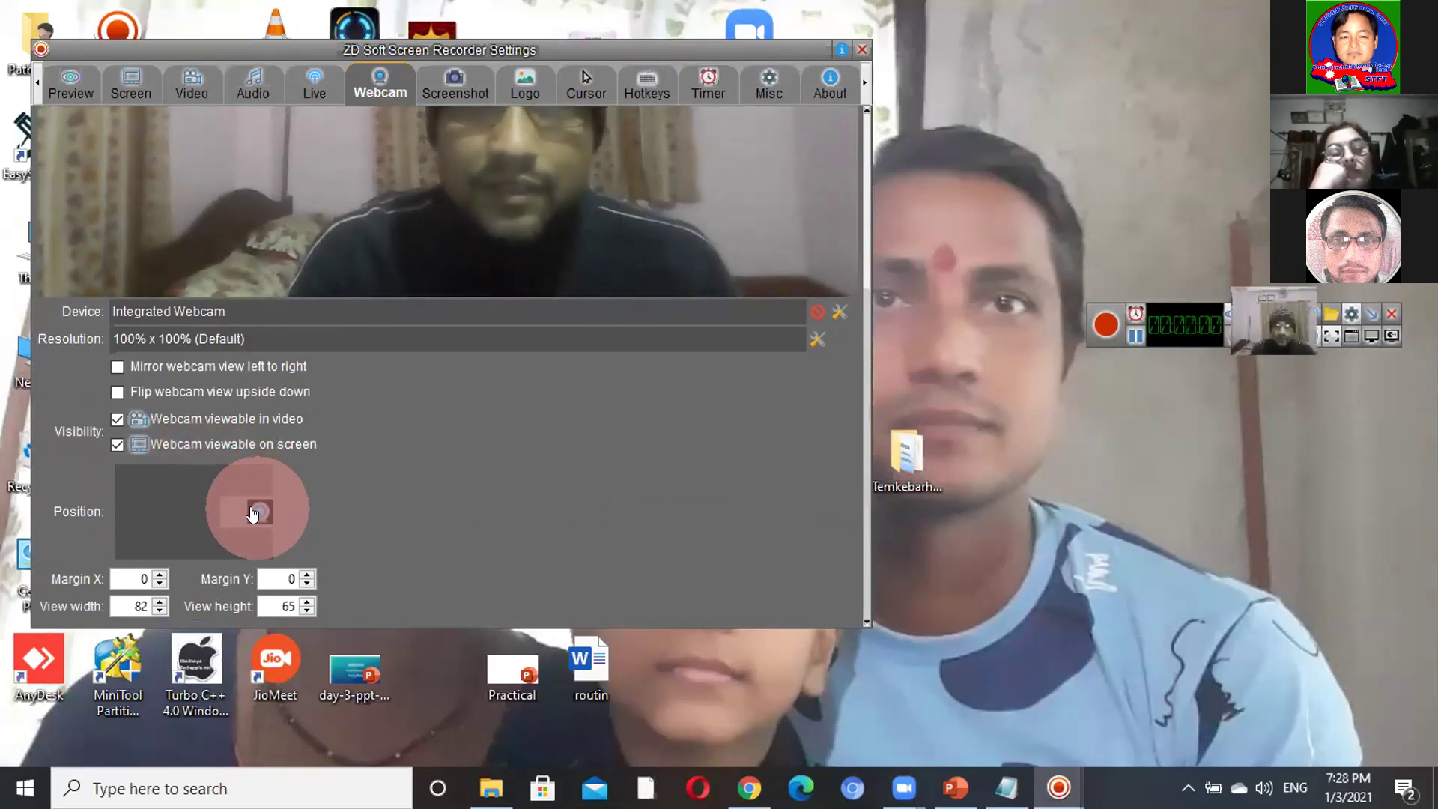
click(245, 551)
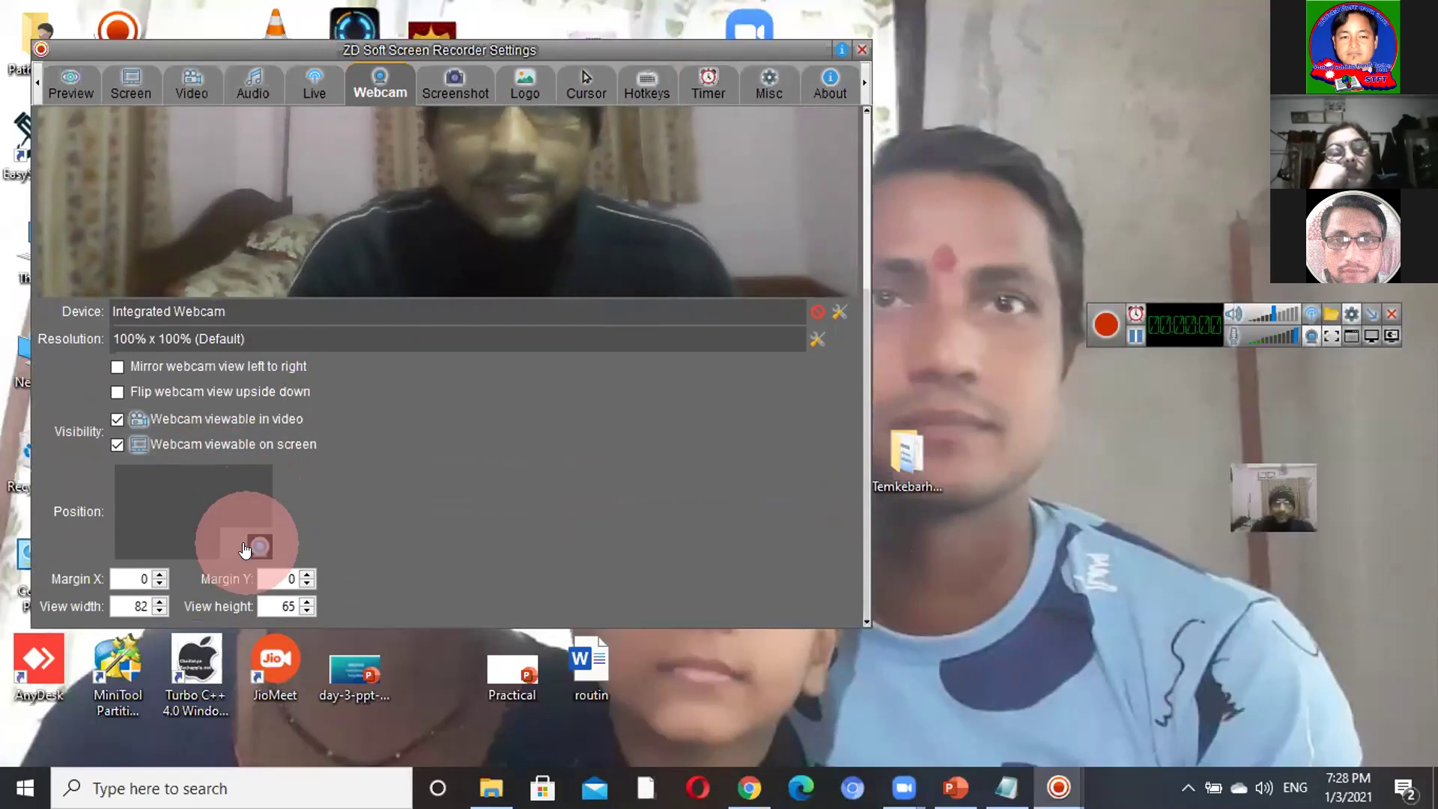
click(166, 551)
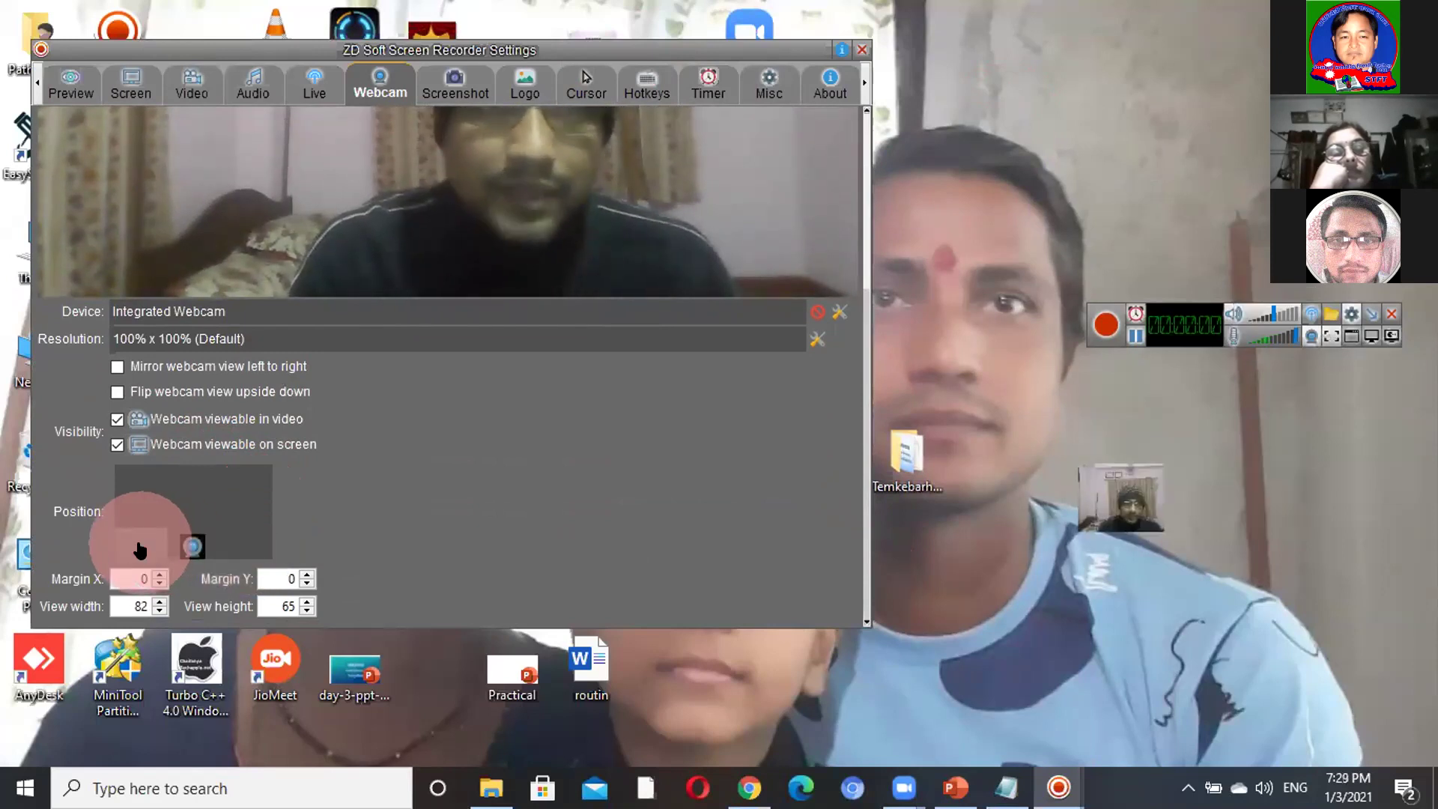
click(124, 549)
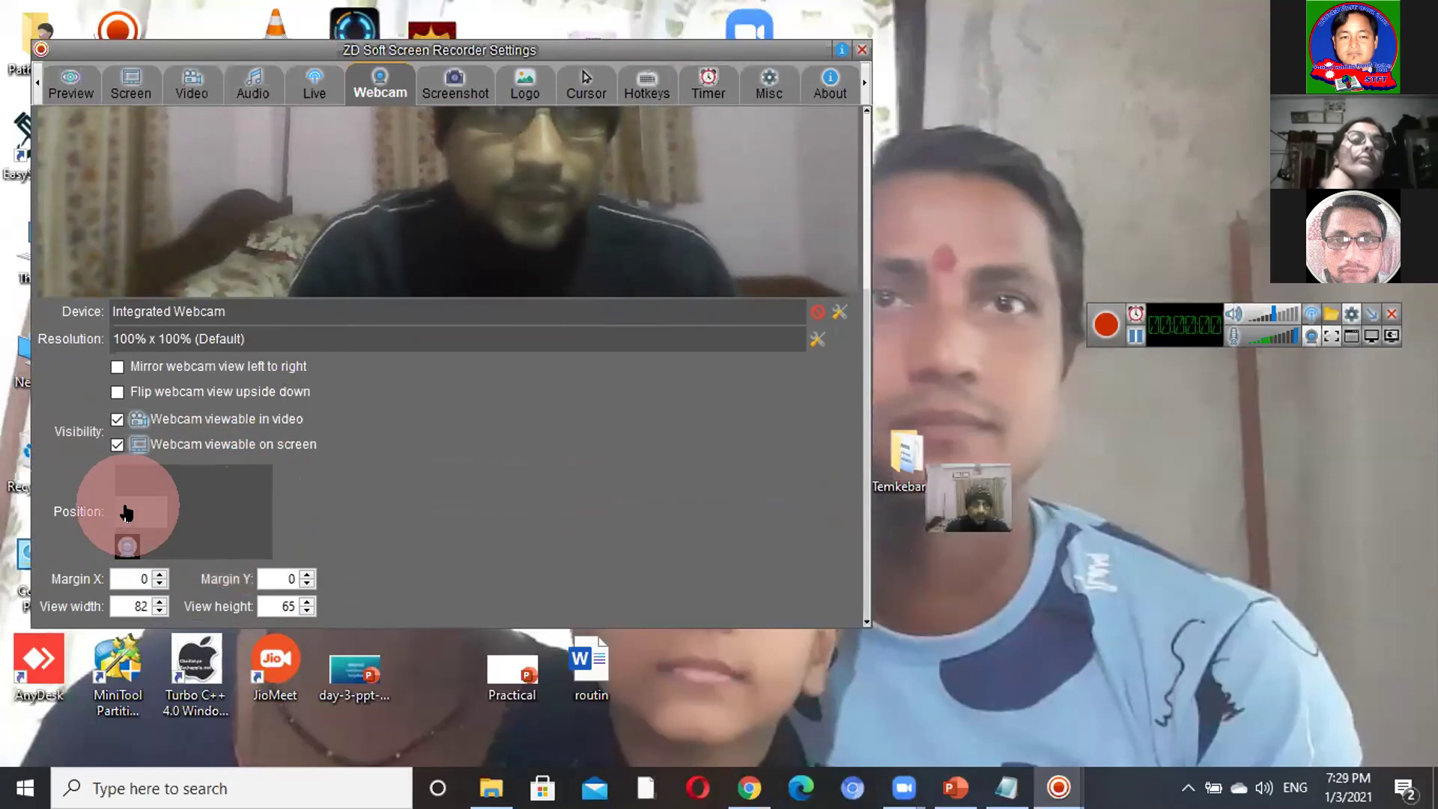
click(126, 511)
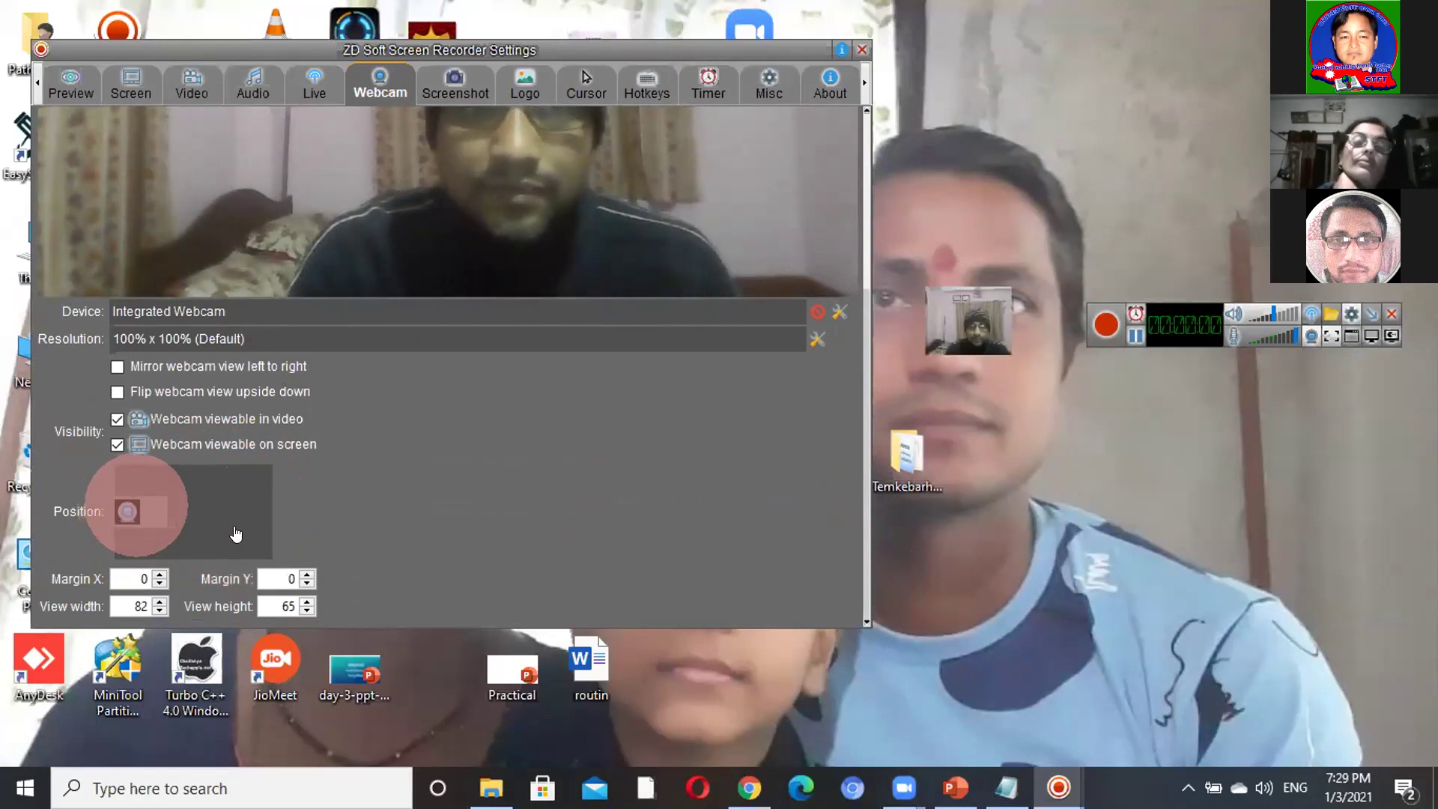
click(252, 547)
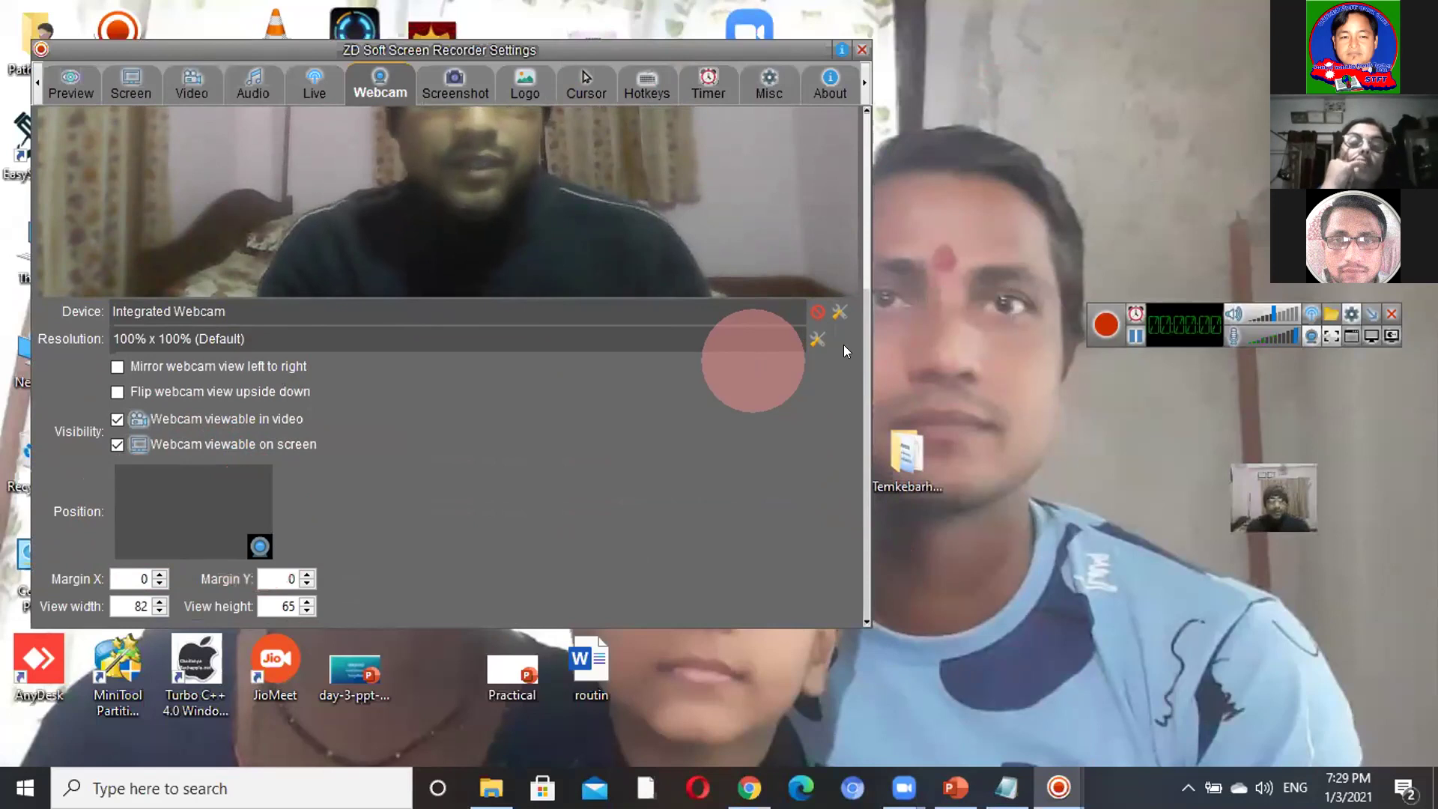
Clear the Device field so no camera is set, with margins 0 and view size 82×65
click(814, 313)
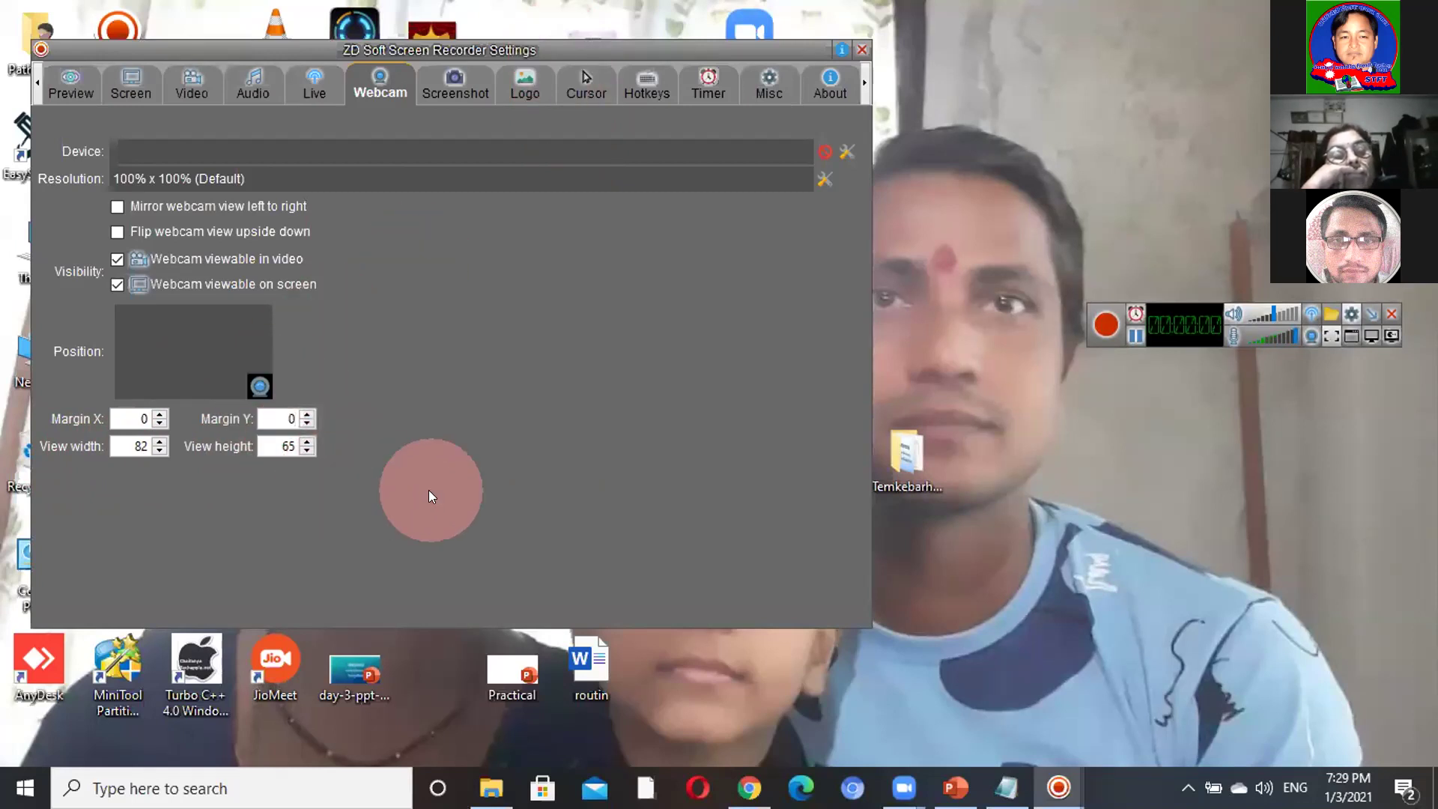
Select Integrated Webcam as the webcam device again
click(838, 148)
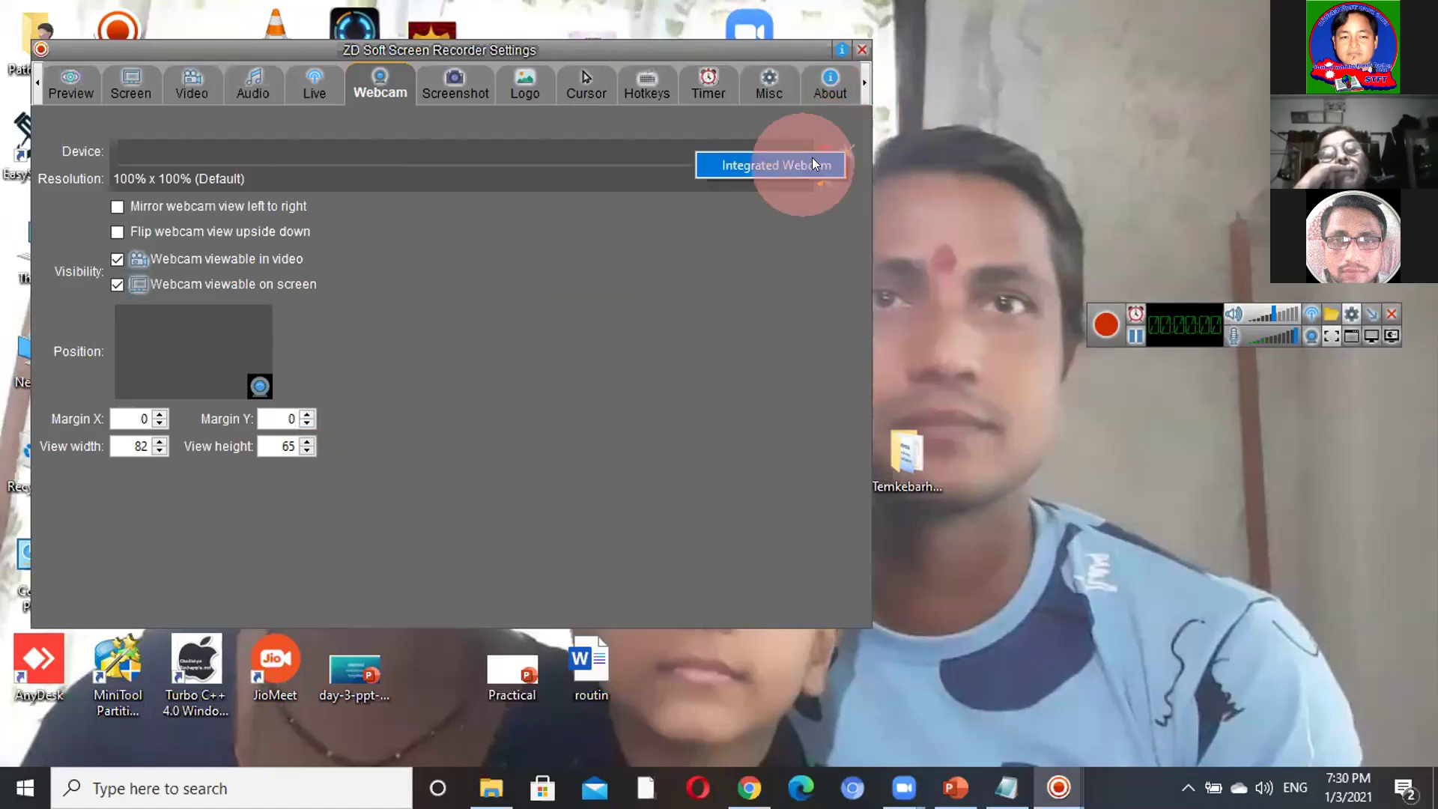
click(786, 164)
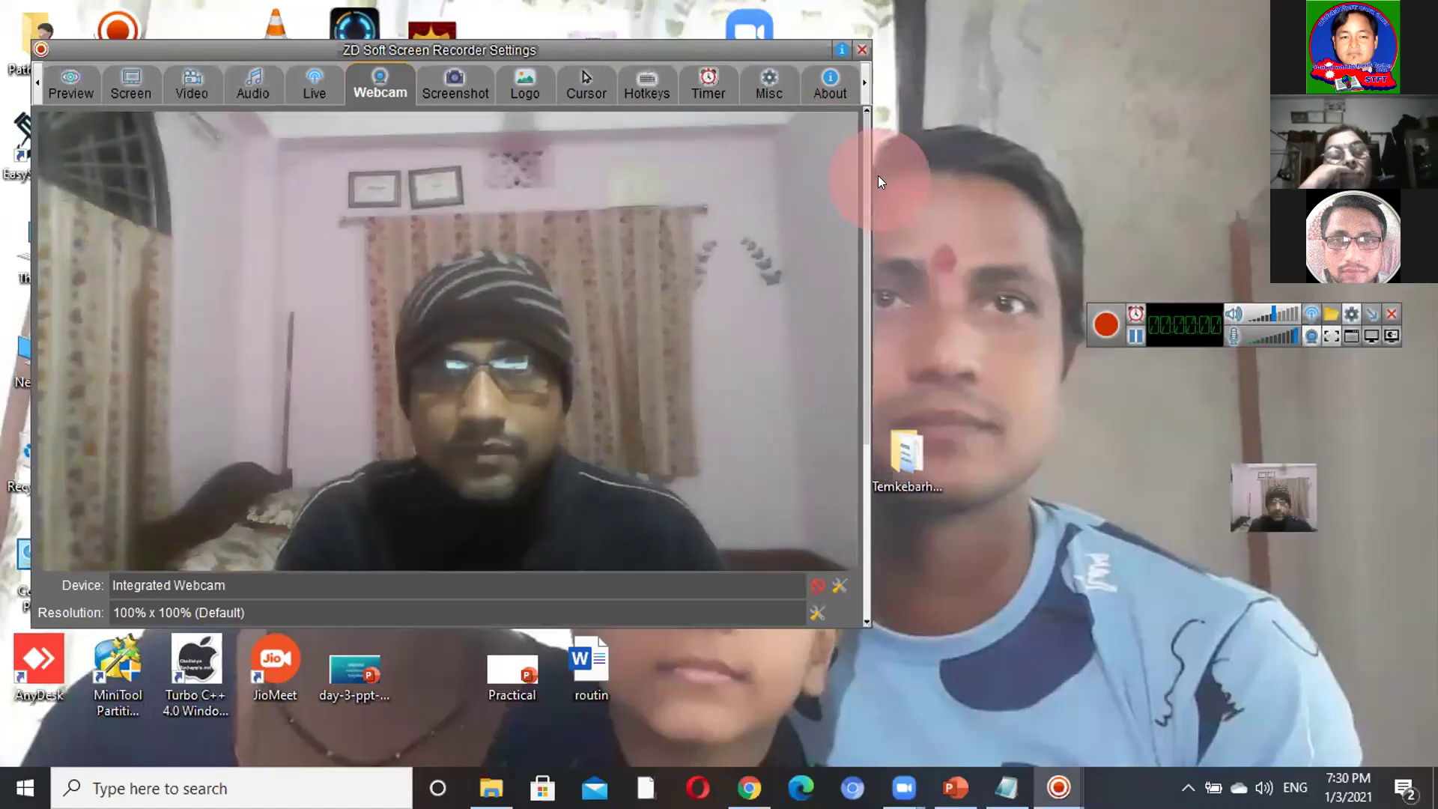
drag(862, 171, 862, 489)
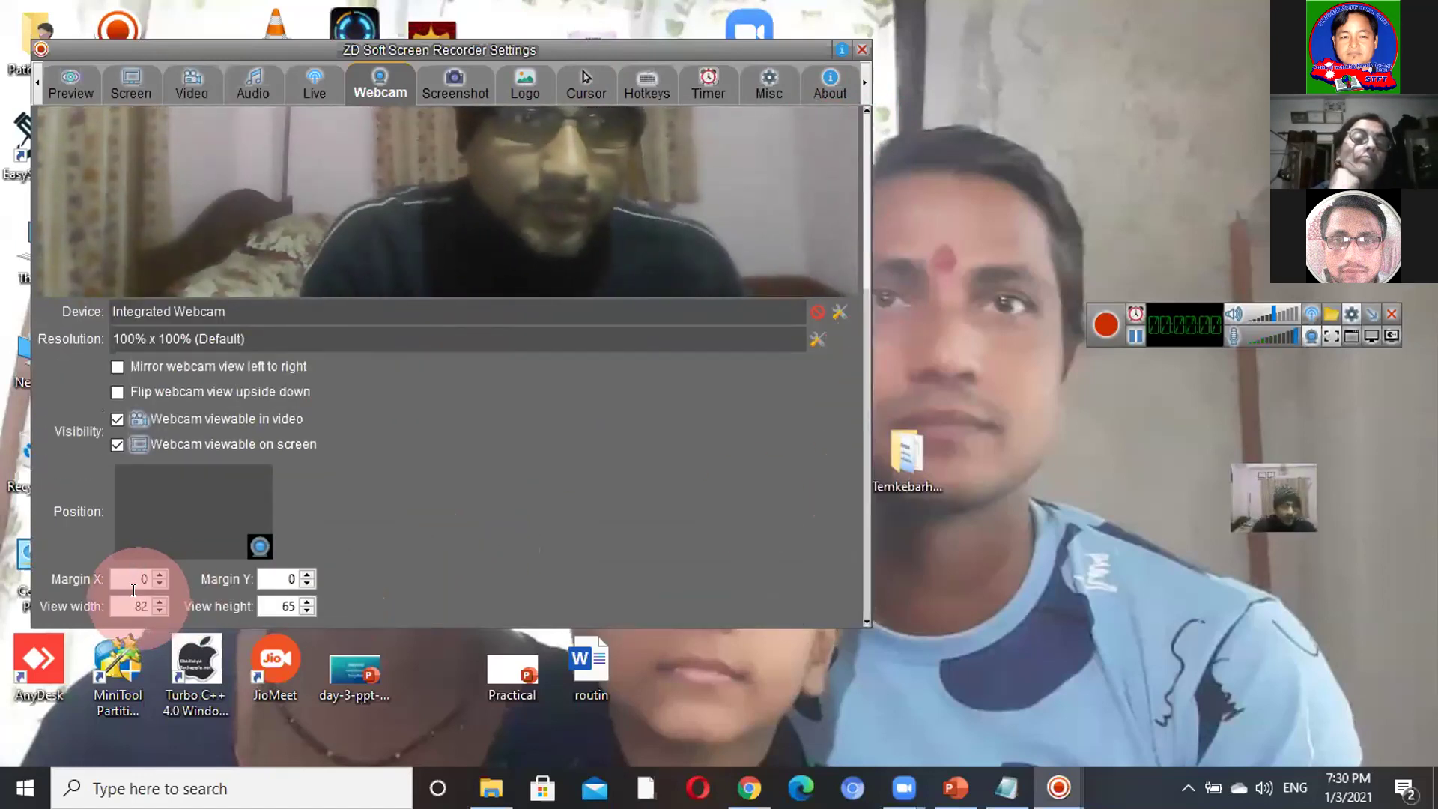
Raise the webcam View width with its spinner up to 142
click(160, 601)
click(159, 602)
click(159, 602)
click(159, 601)
click(159, 601)
click(159, 601)
click(160, 601)
click(159, 602)
click(159, 601)
click(159, 601)
click(159, 601)
click(160, 602)
click(160, 602)
click(159, 601)
click(160, 601)
click(159, 601)
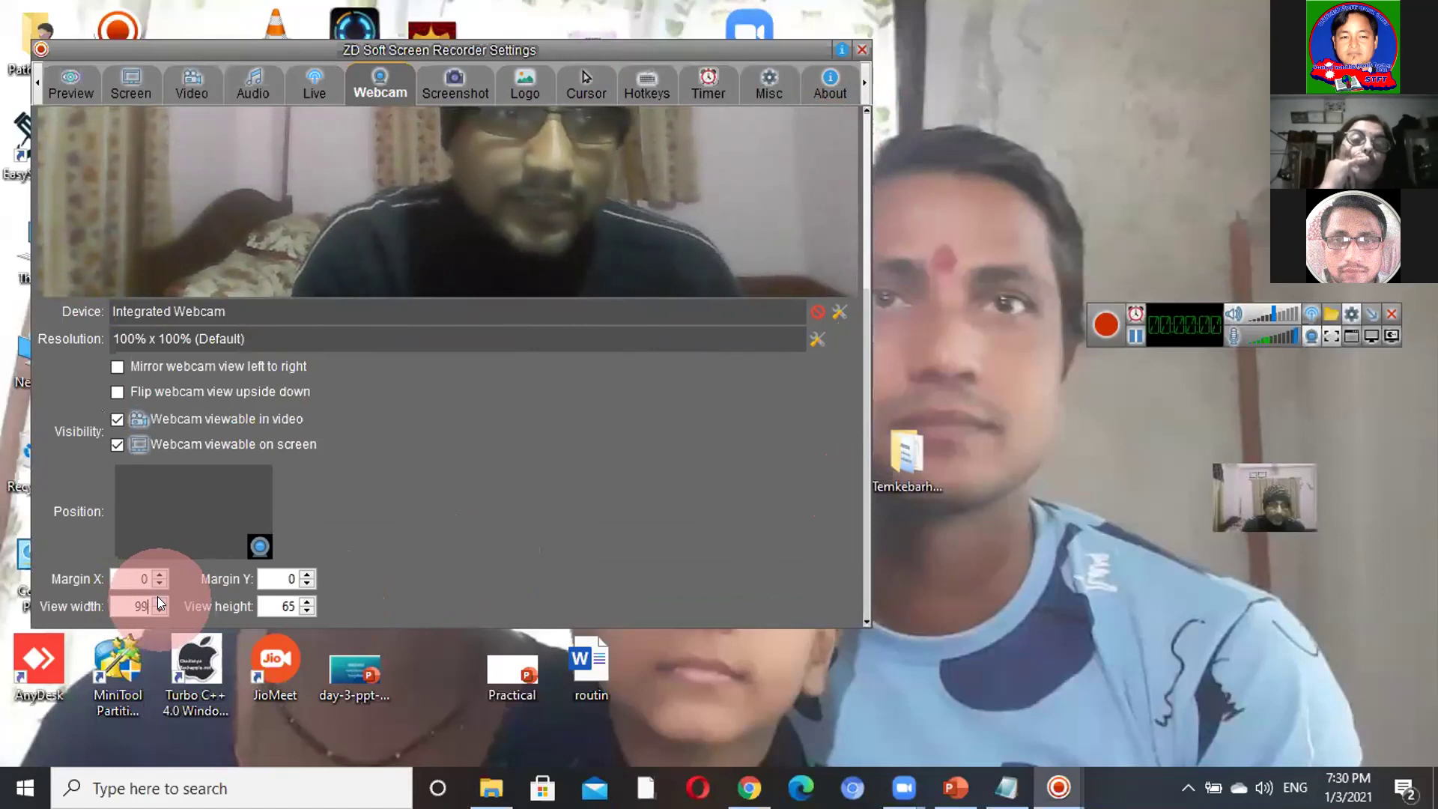
click(159, 602)
click(160, 601)
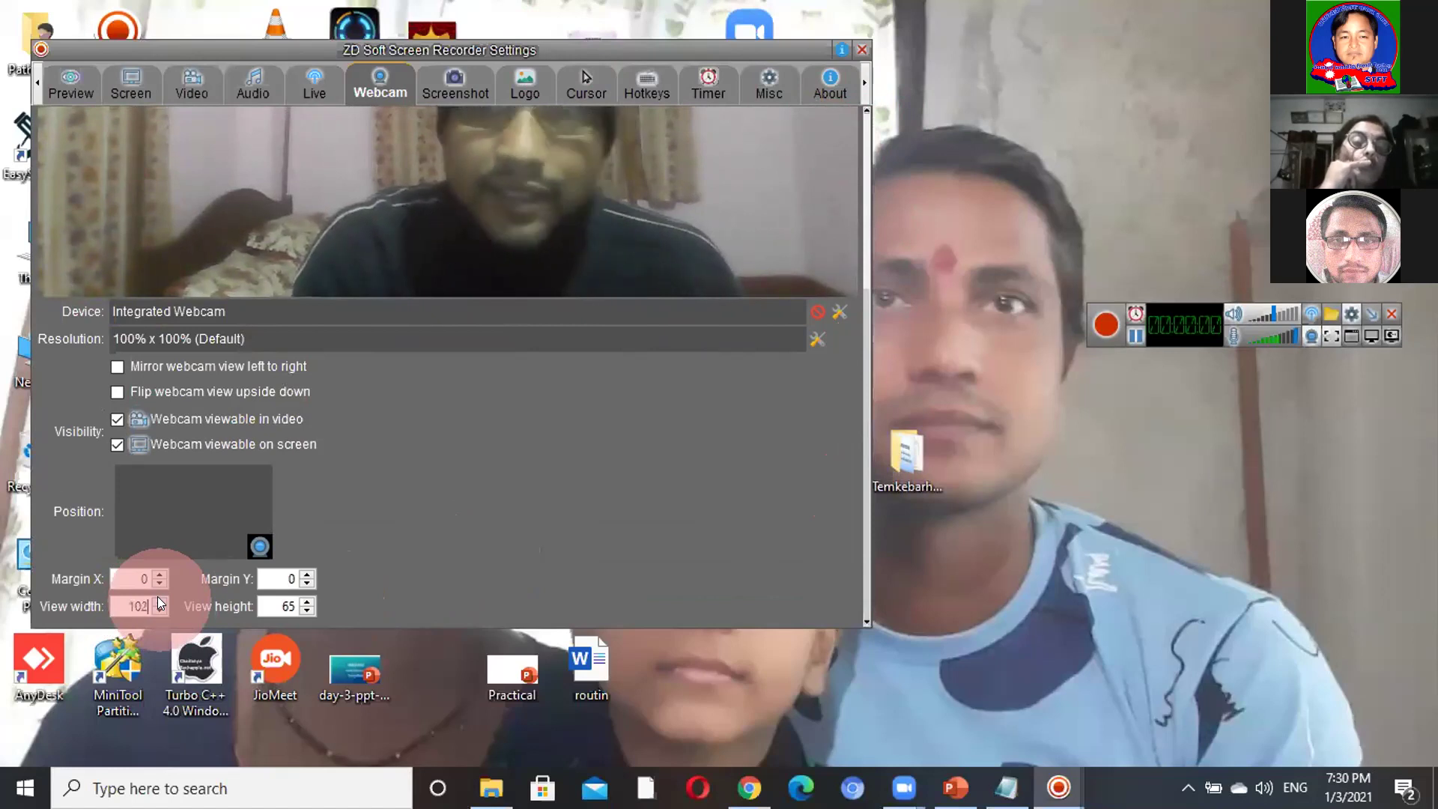
click(159, 601)
click(159, 602)
click(160, 602)
click(160, 602)
click(160, 601)
click(1266, 494)
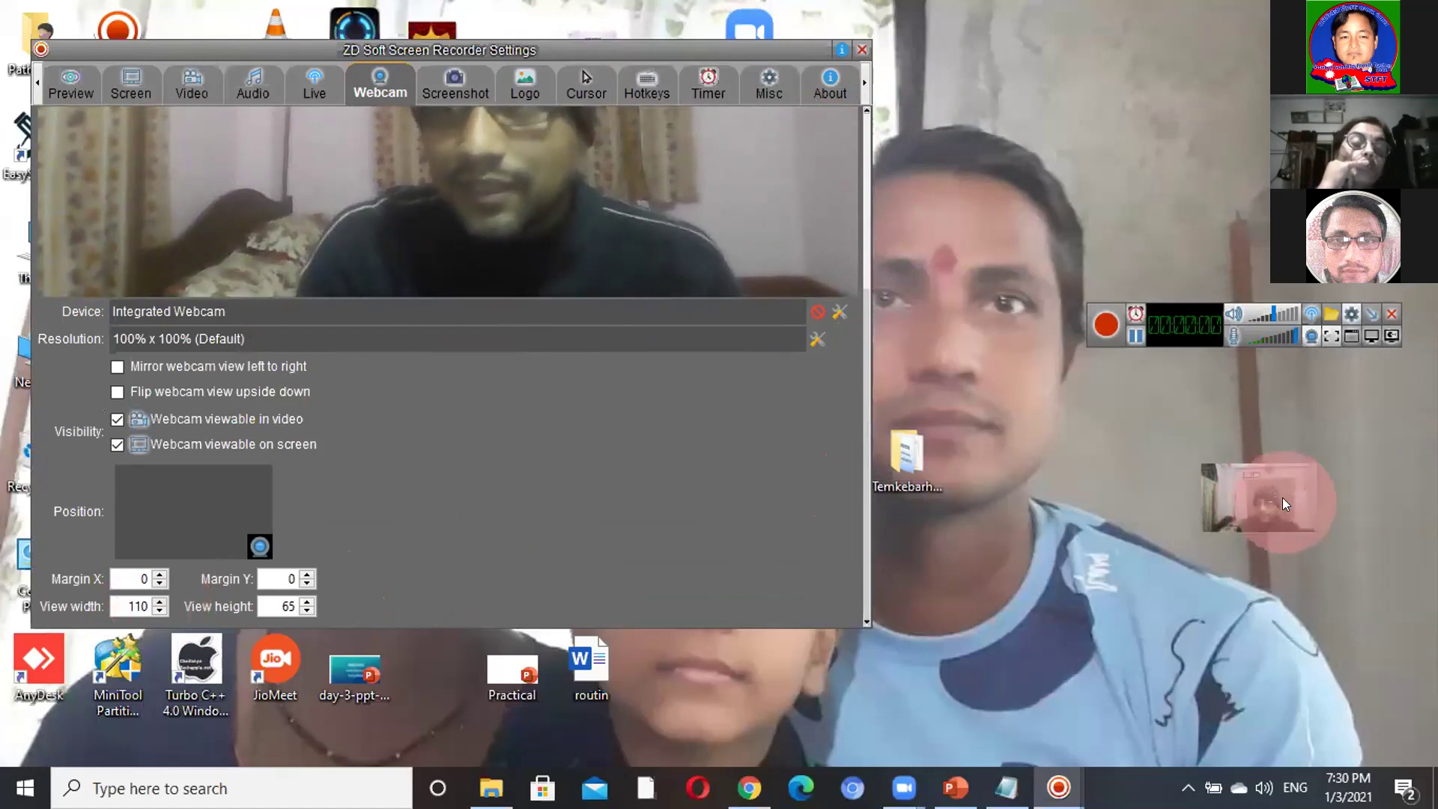
click(159, 601)
click(160, 601)
click(159, 601)
click(160, 602)
click(160, 601)
click(160, 602)
click(159, 601)
click(160, 602)
click(160, 602)
click(159, 602)
click(159, 601)
click(160, 601)
click(160, 602)
click(160, 602)
click(159, 602)
click(160, 602)
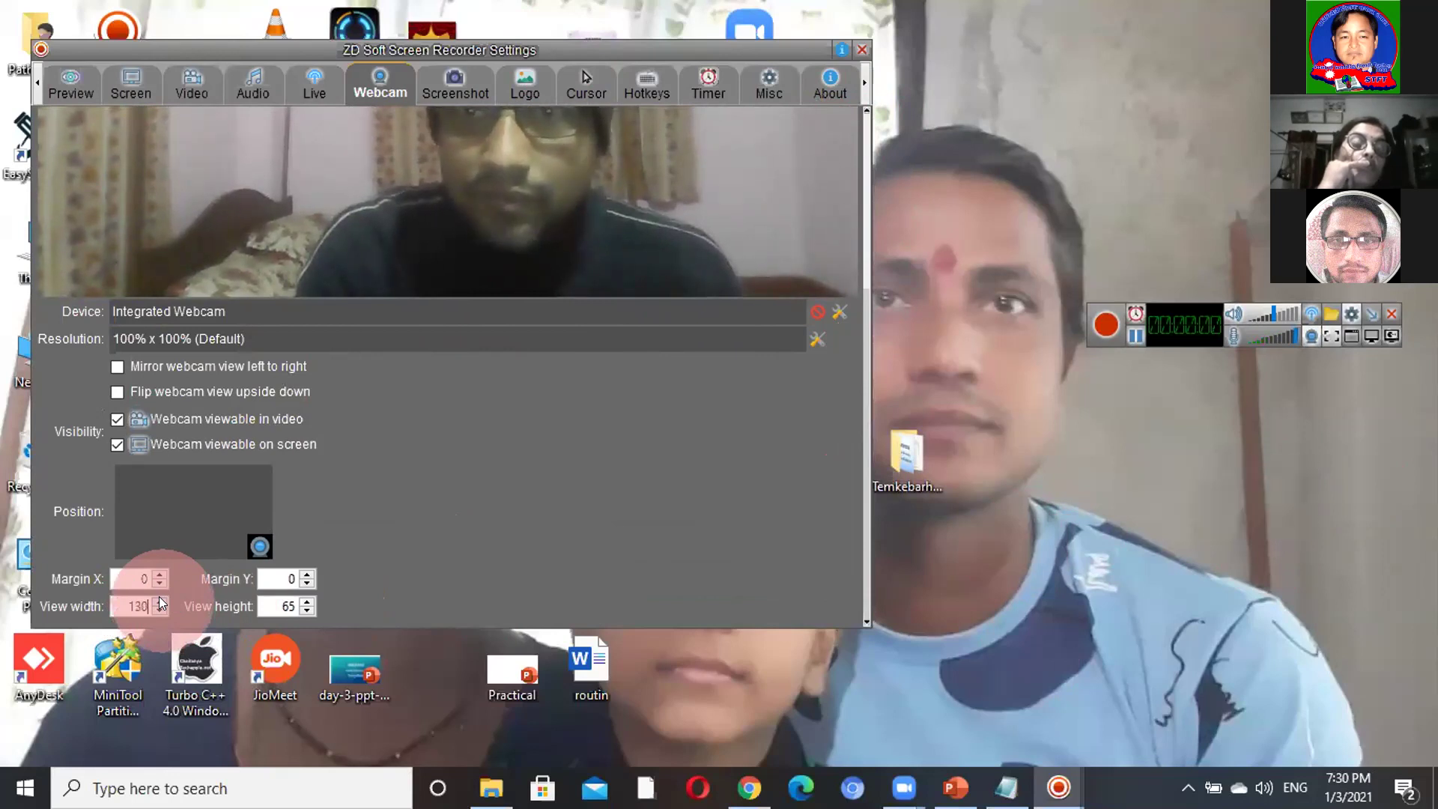
click(159, 599)
click(159, 599)
click(159, 599)
click(159, 600)
click(159, 599)
click(159, 599)
click(159, 599)
click(158, 599)
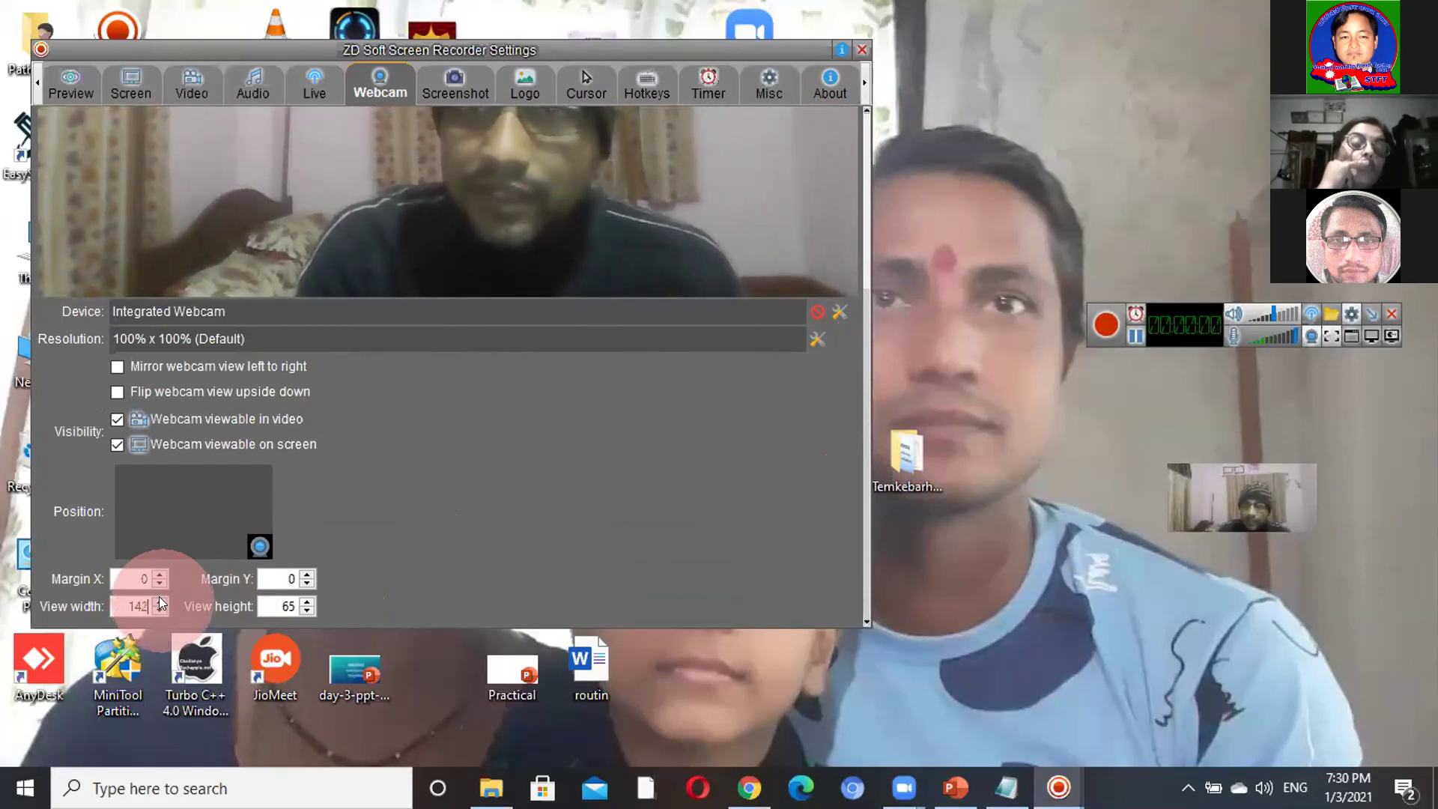
Increase the View height toward 118, reaching 90 so far
click(306, 601)
click(306, 602)
click(306, 602)
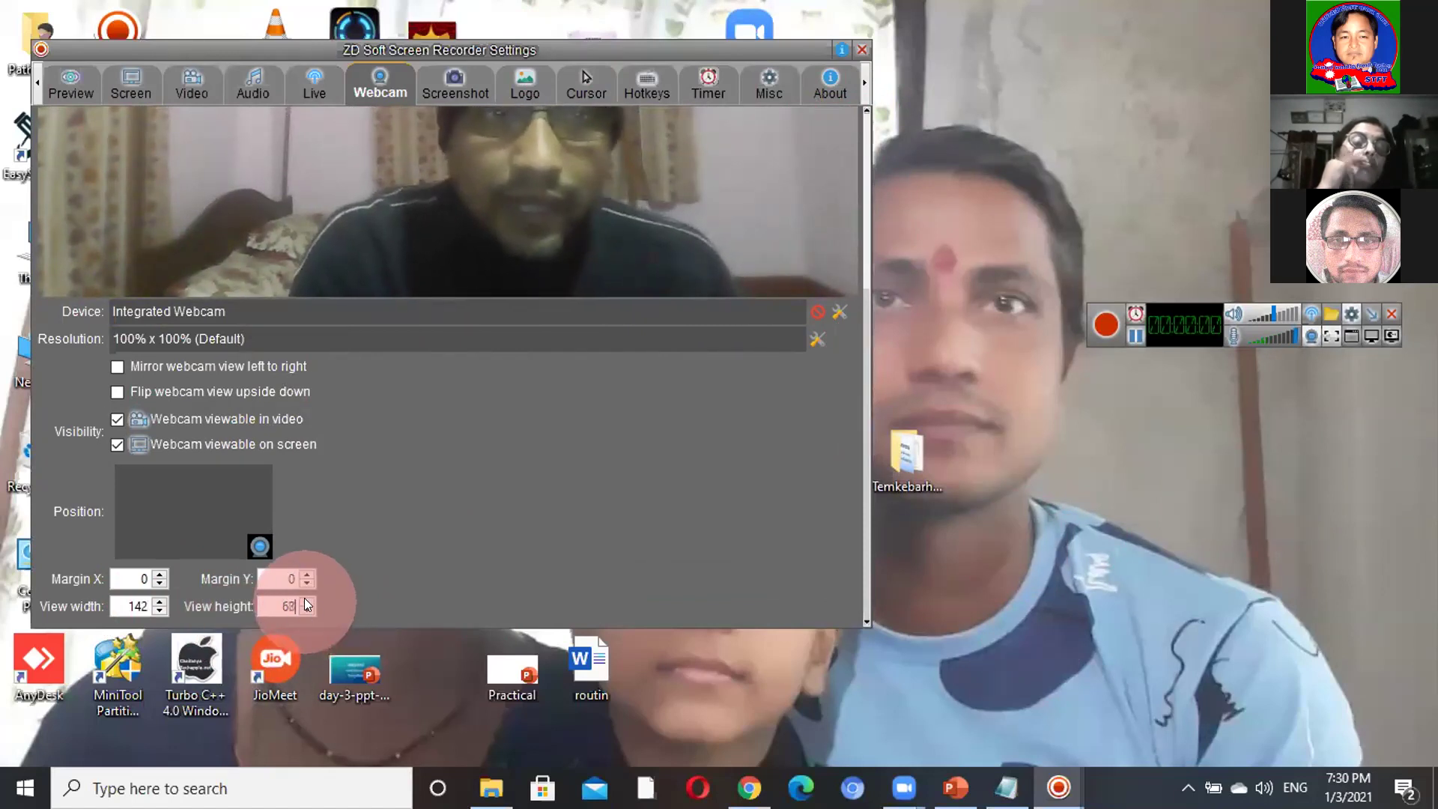
click(306, 602)
click(306, 601)
click(307, 601)
click(306, 601)
click(306, 601)
click(306, 601)
click(306, 602)
click(307, 602)
click(306, 601)
click(307, 601)
click(306, 601)
click(307, 601)
click(307, 601)
click(306, 602)
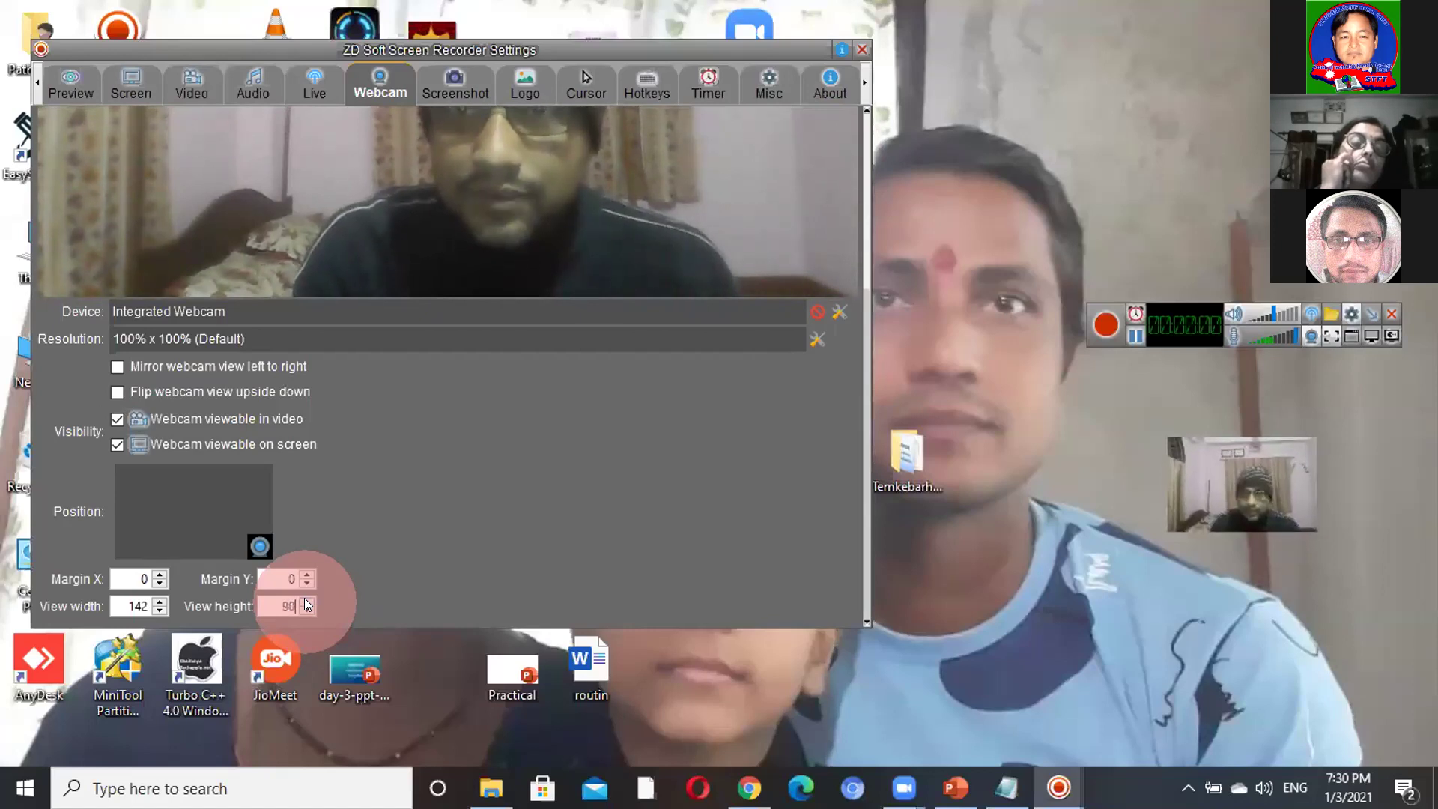
click(306, 601)
click(306, 601)
click(306, 602)
click(306, 601)
click(306, 602)
click(306, 601)
click(307, 601)
click(307, 602)
click(306, 602)
click(306, 601)
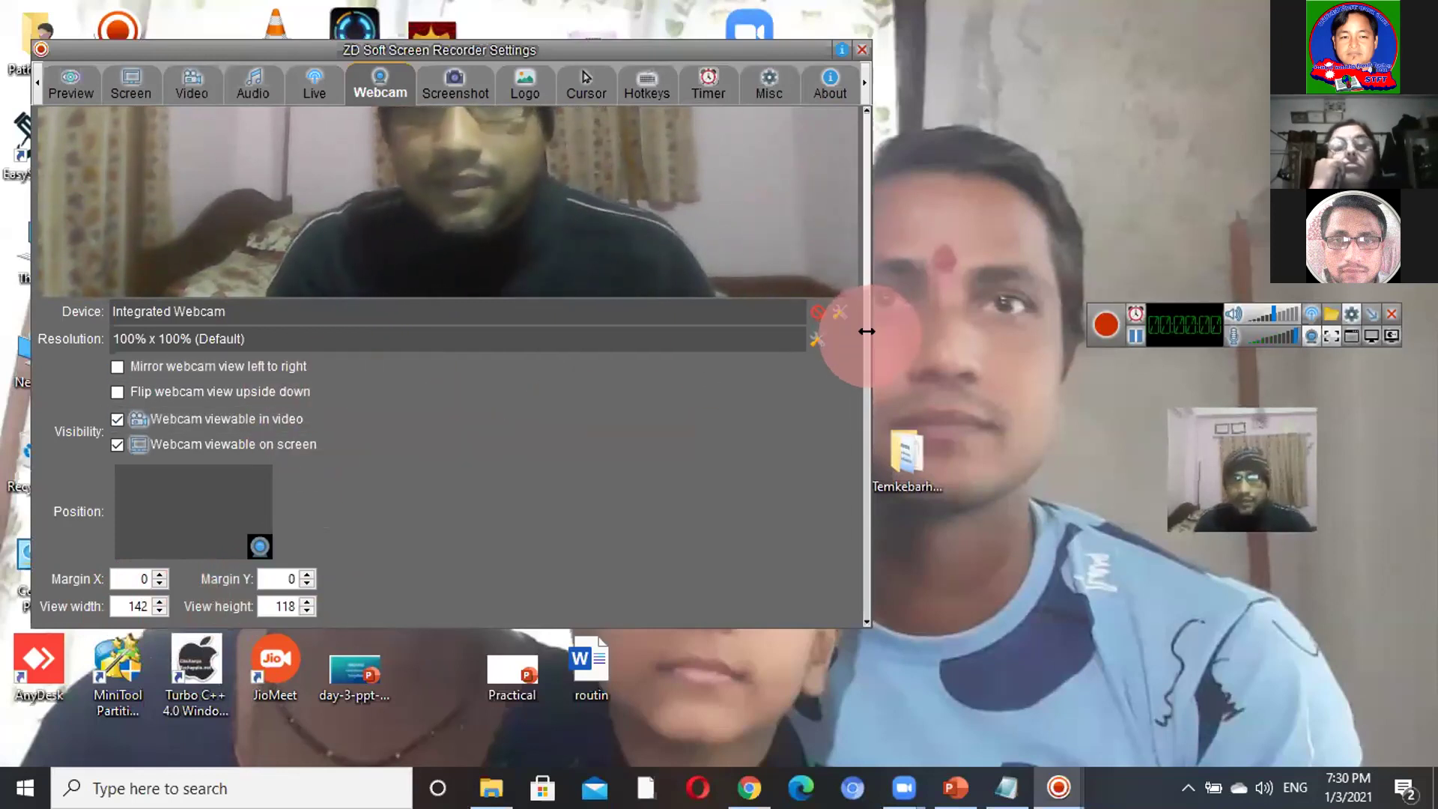
Show the Screenshot page: PNG format, file name Shot <num3>.png, original resolution
drag(863, 329, 863, 121)
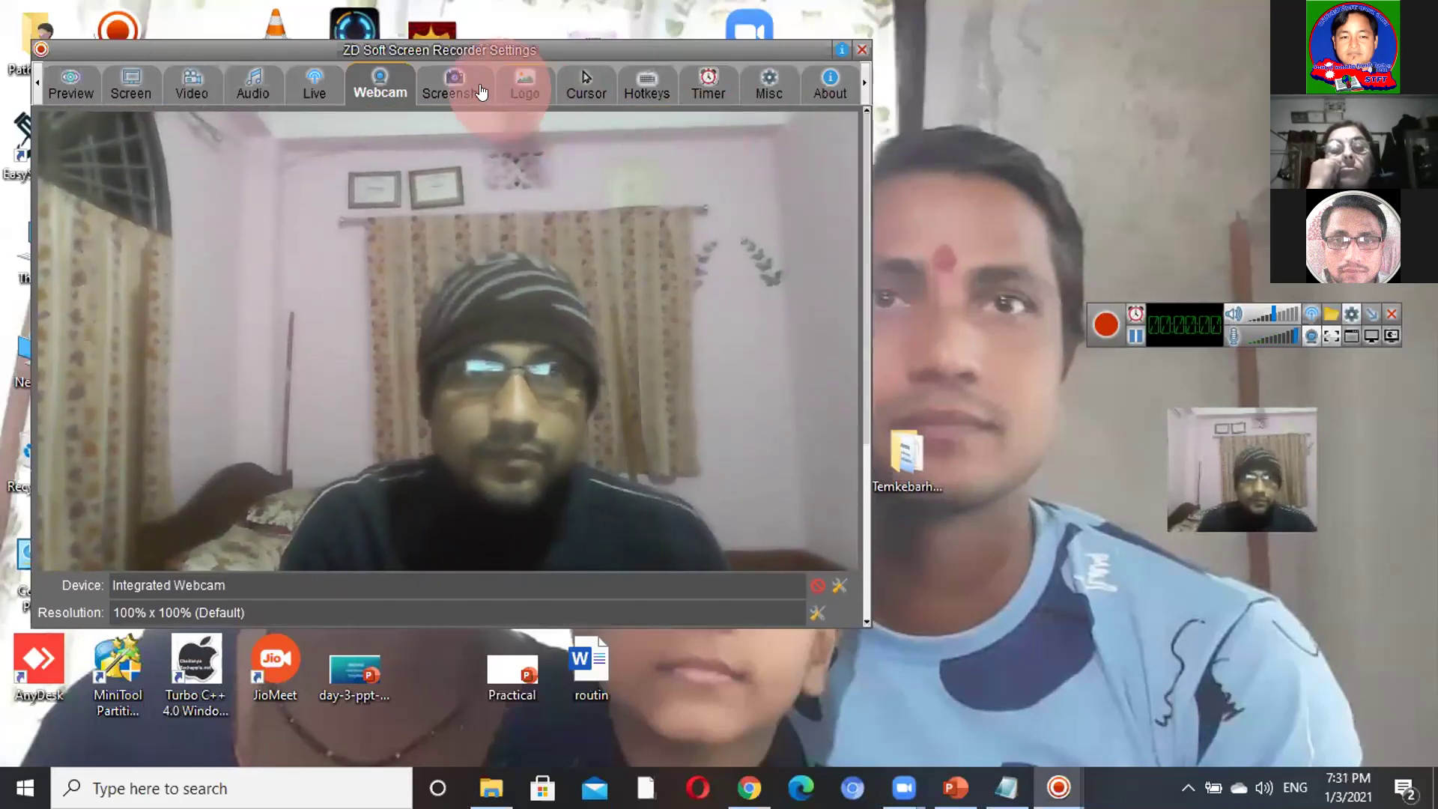
click(466, 90)
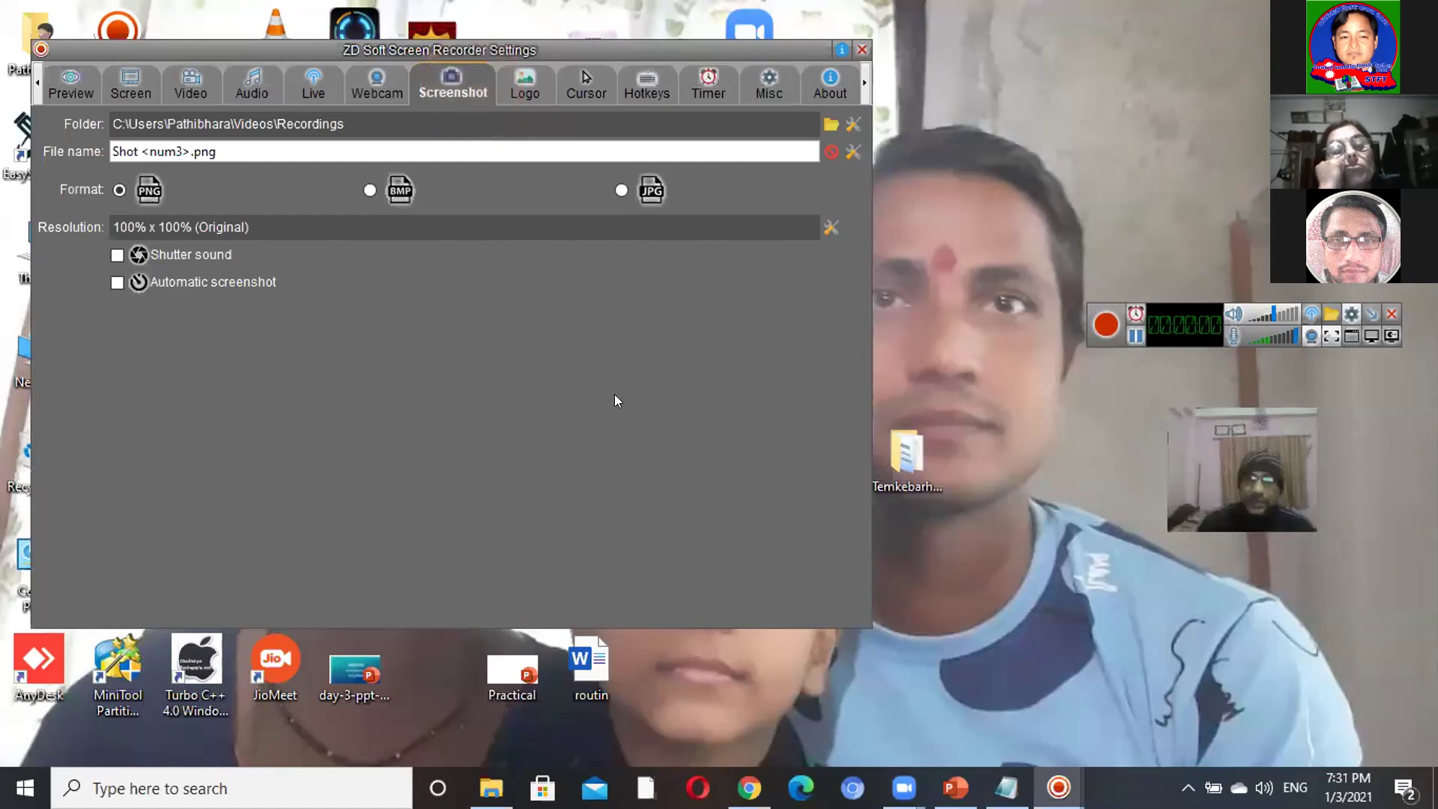
click(657, 413)
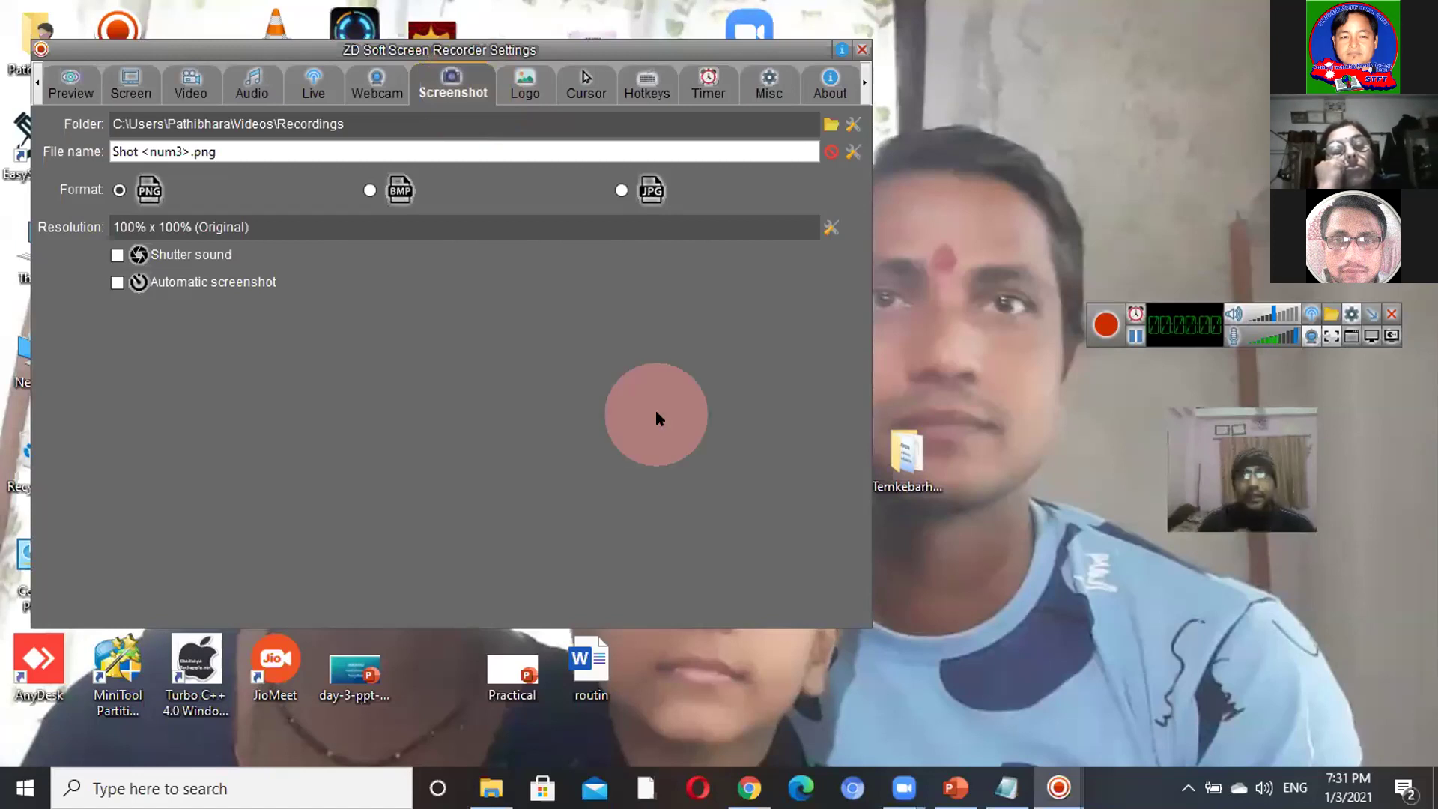
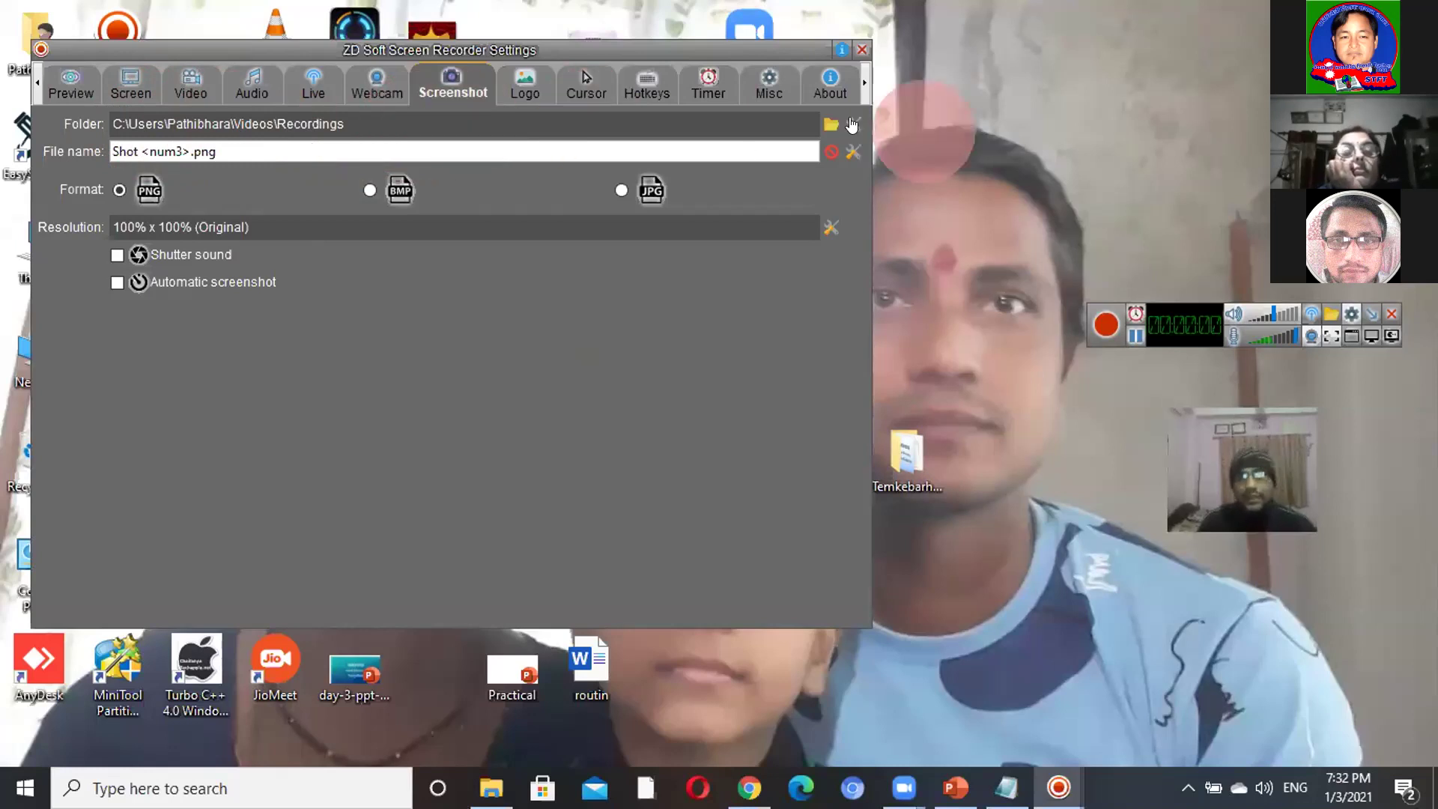
Save screenshots to a new folder named zdscreenshot created on Local Disk (E:)
click(852, 124)
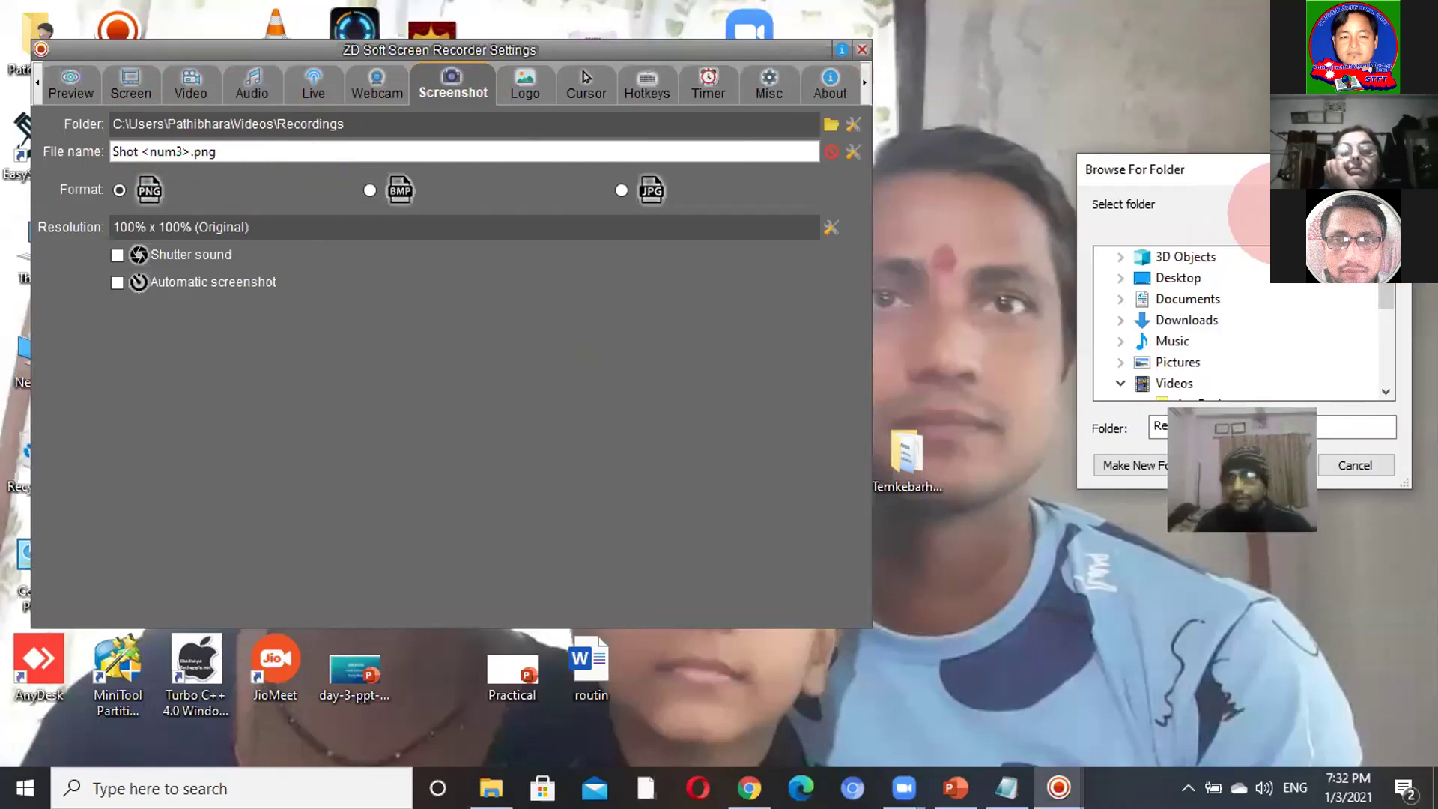
drag(1267, 175, 1135, 83)
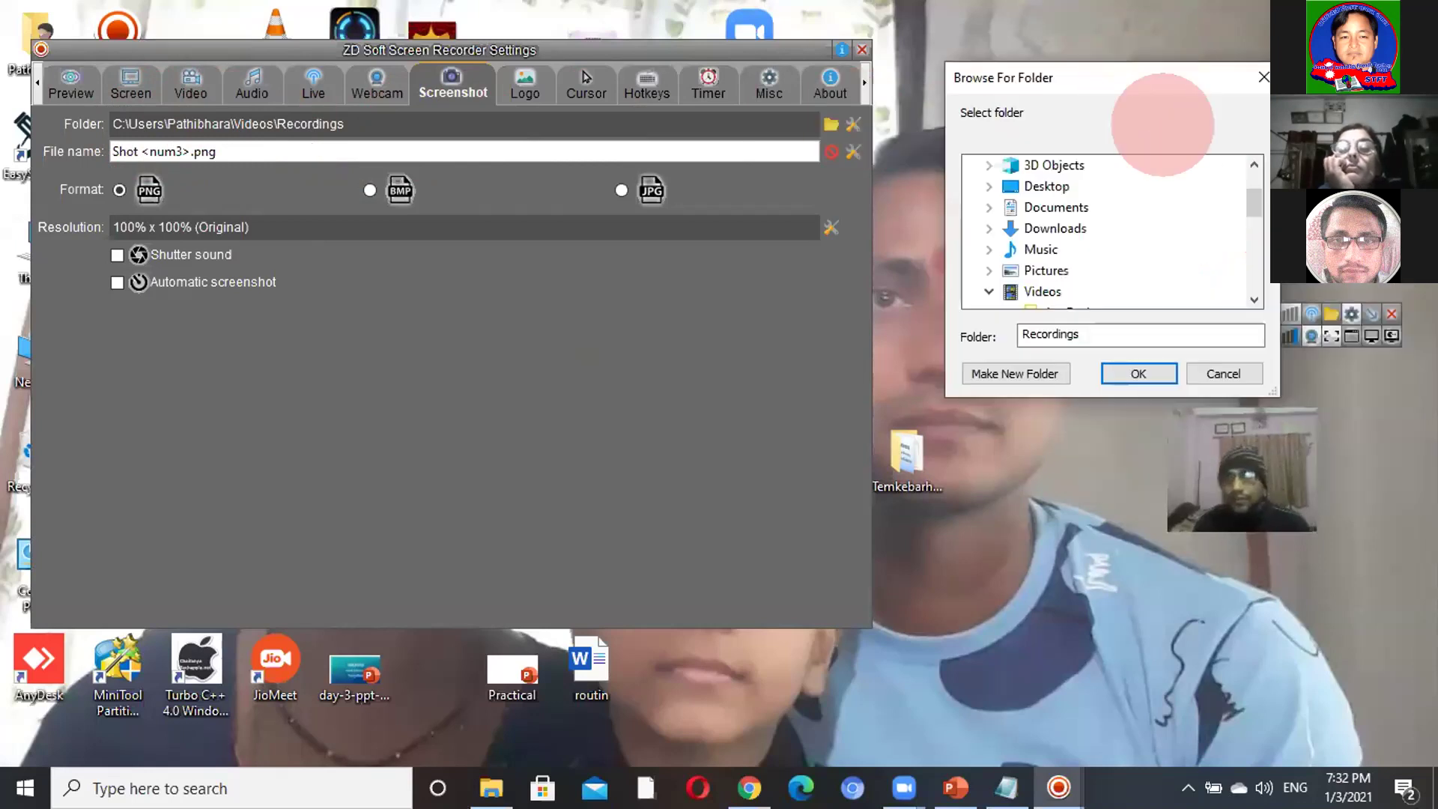
drag(1249, 192, 1246, 241)
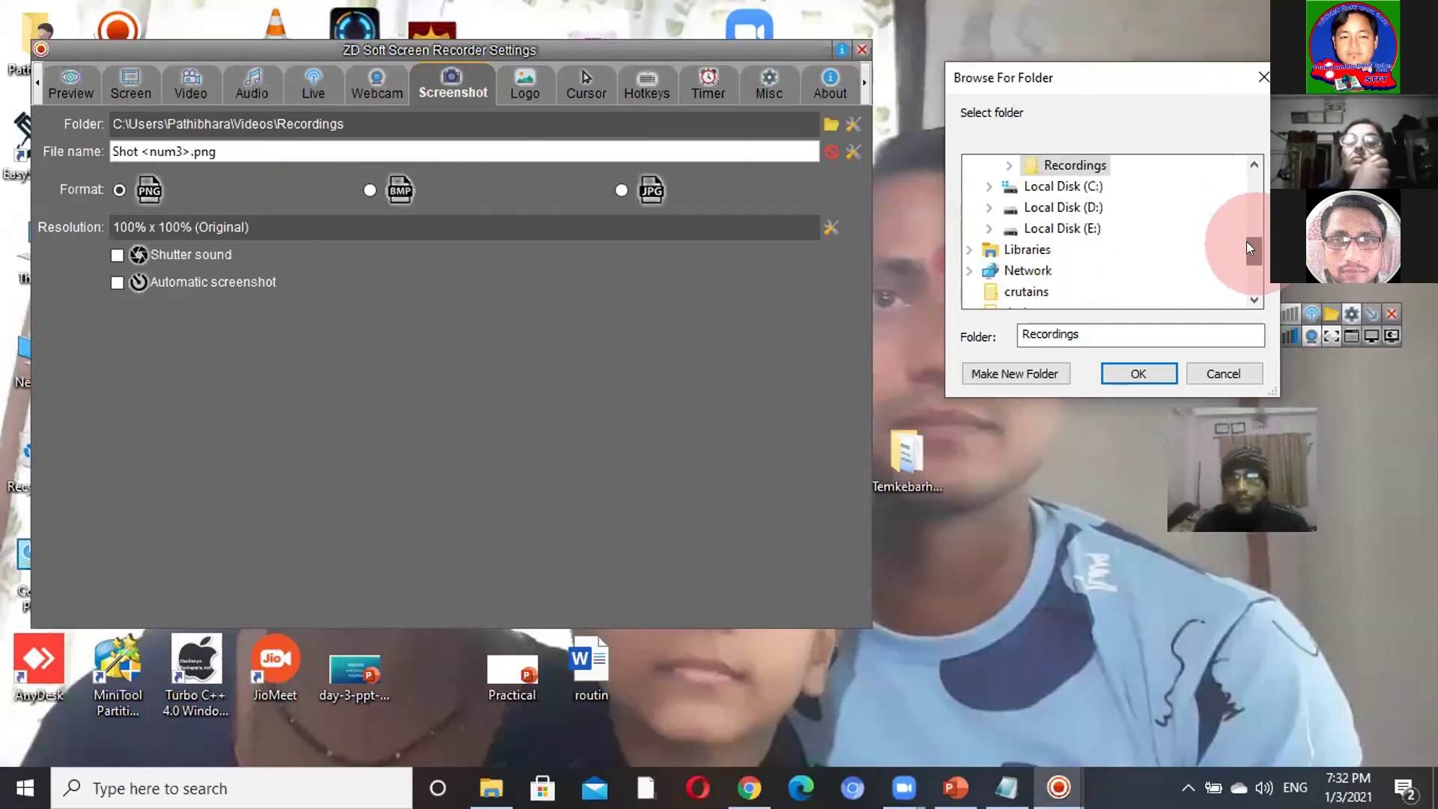
double_click(1083, 229)
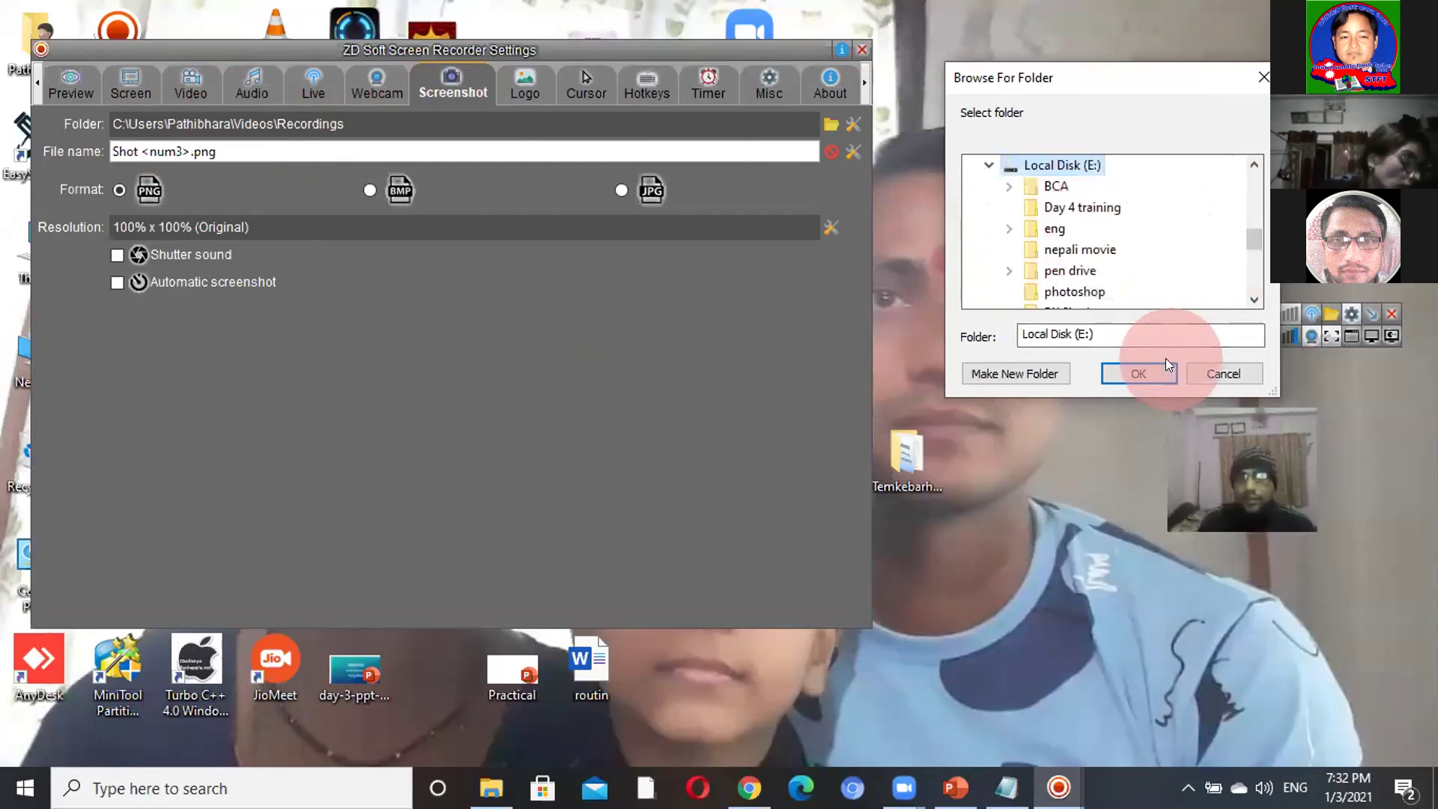
click(1031, 374)
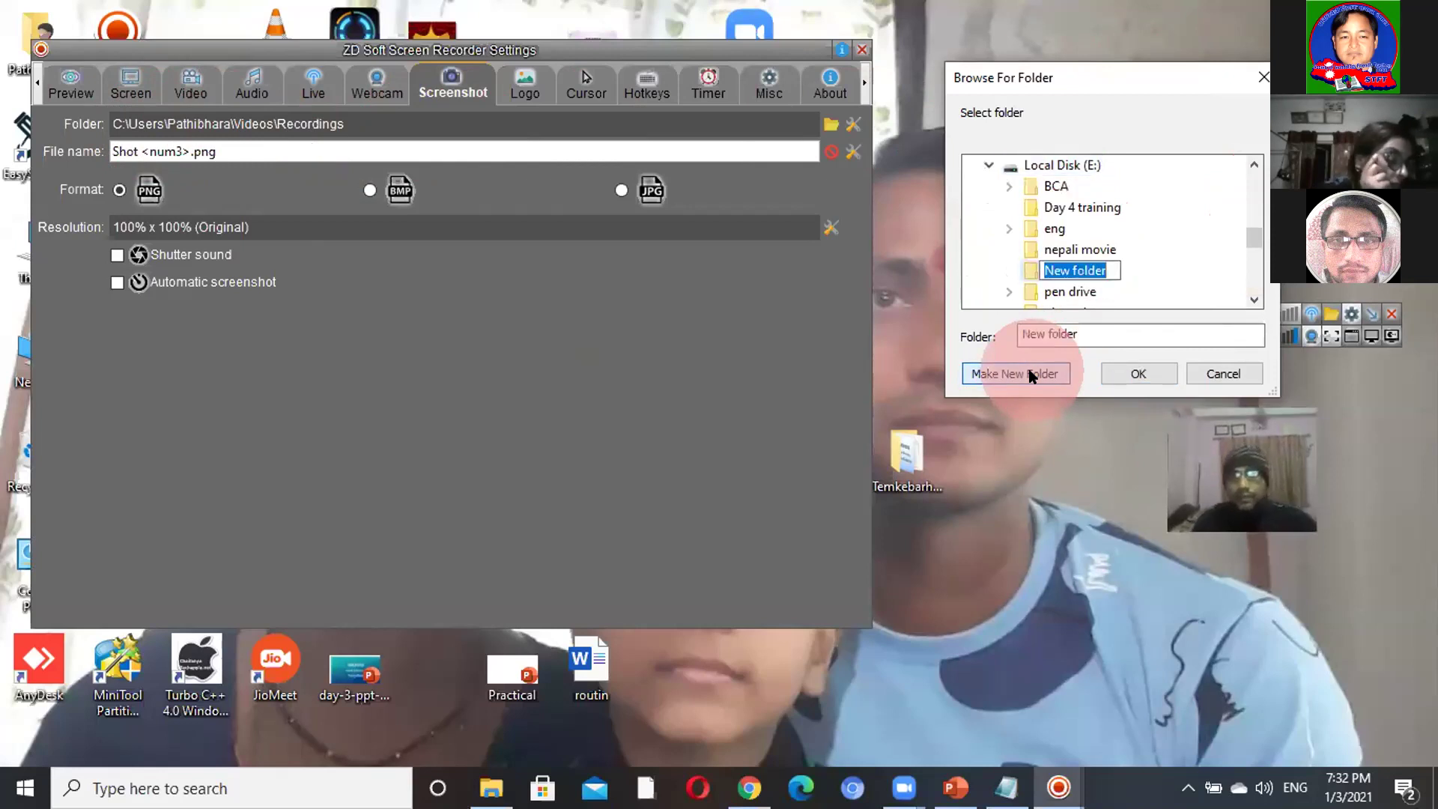
text(z)
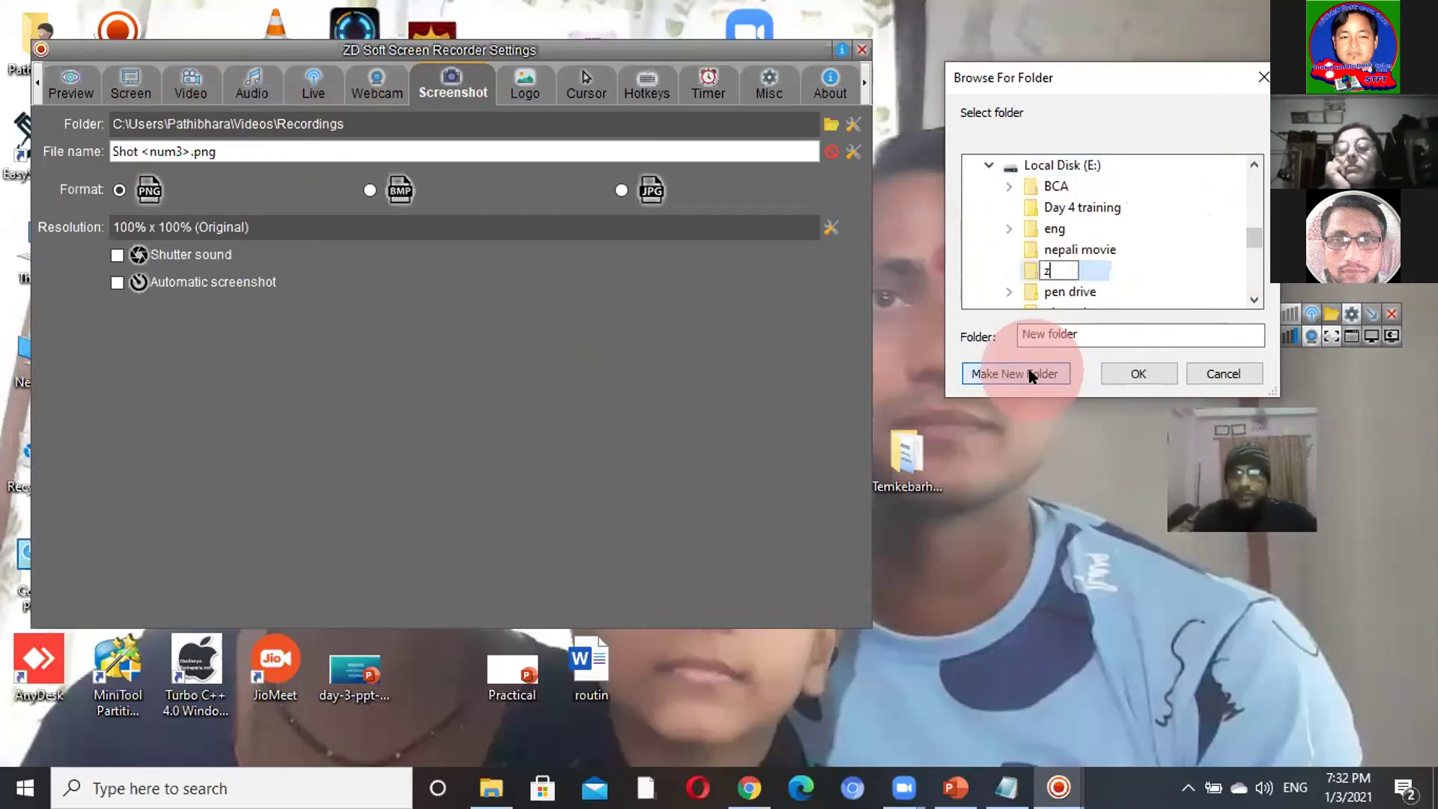
text(dsc)
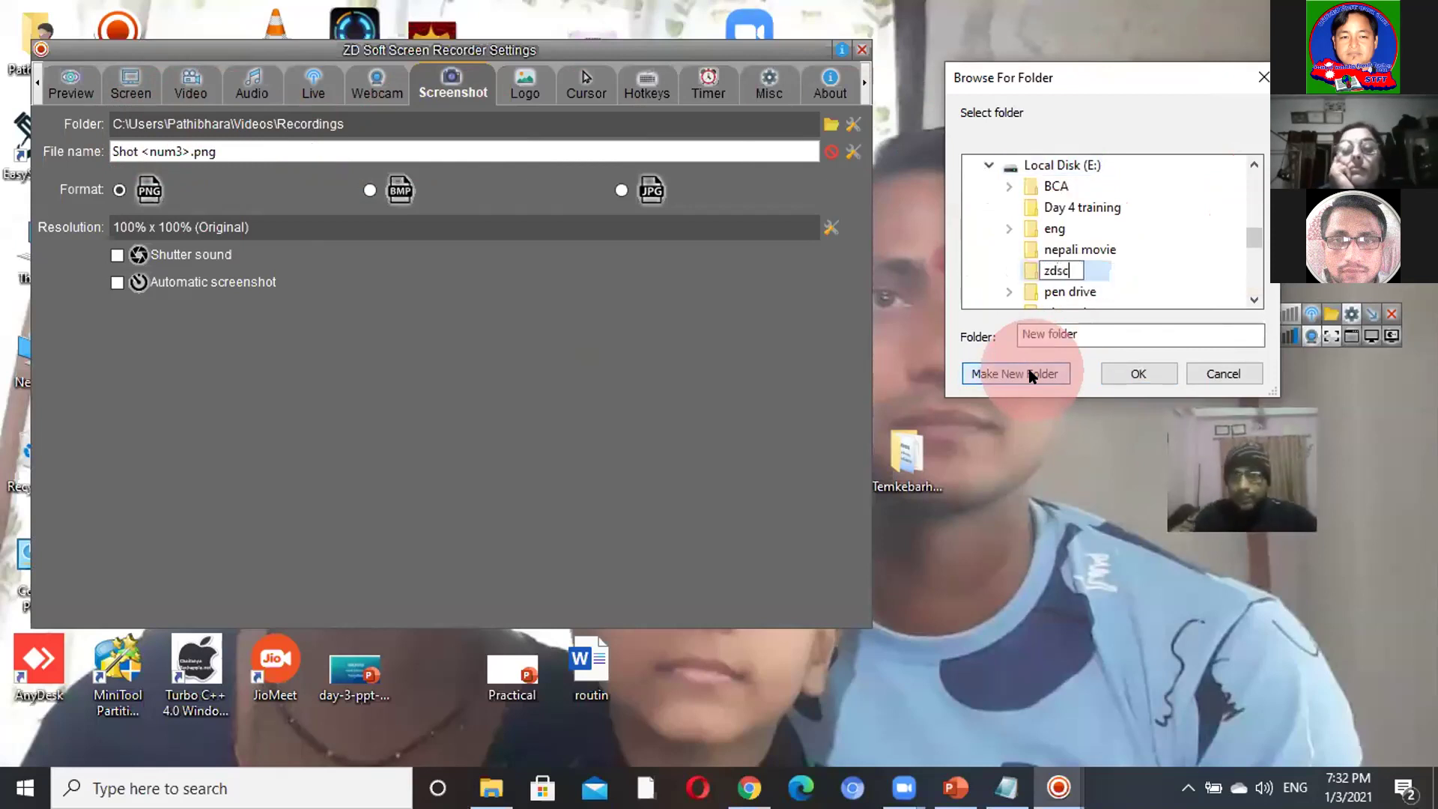
text(reenshot)
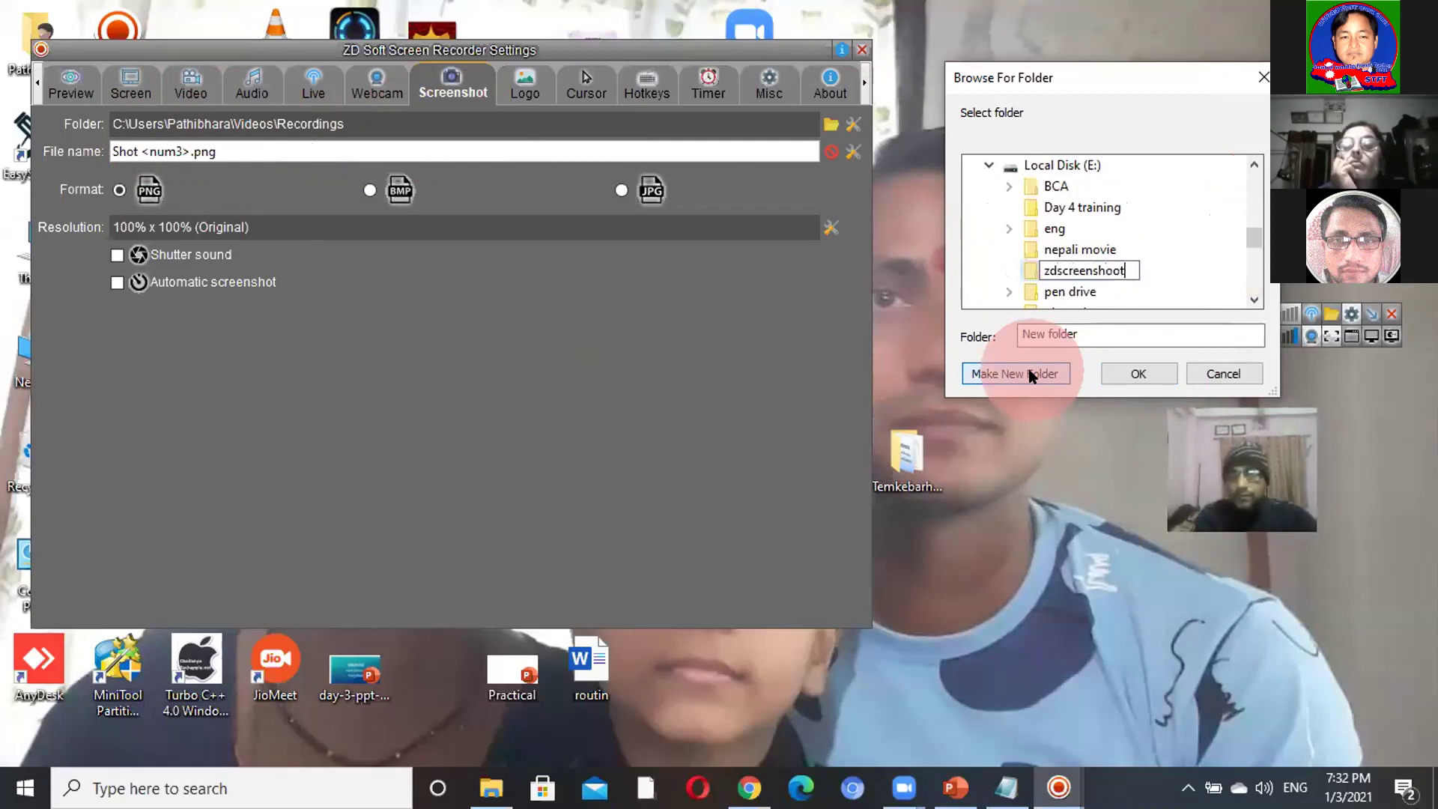
key(Return)
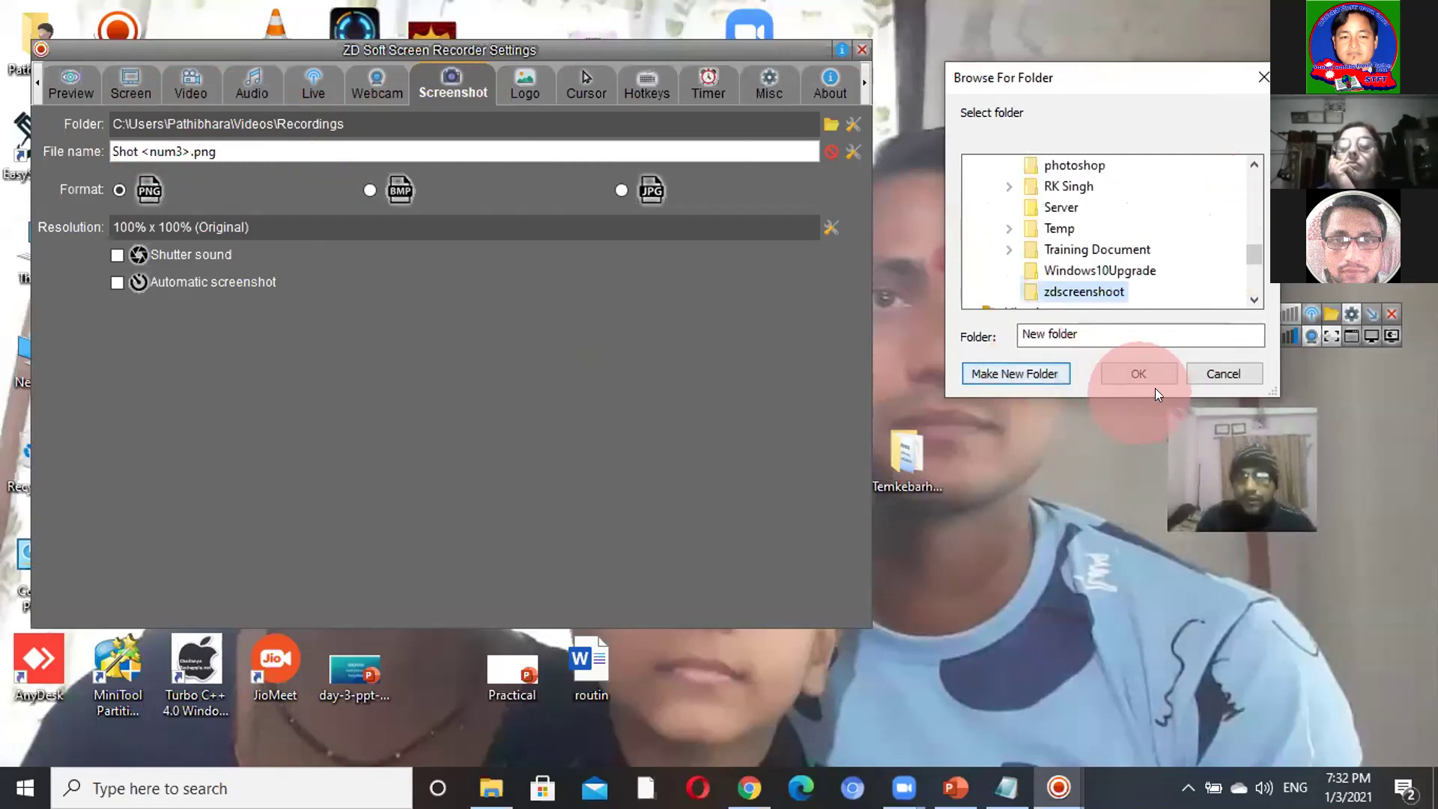
click(1138, 373)
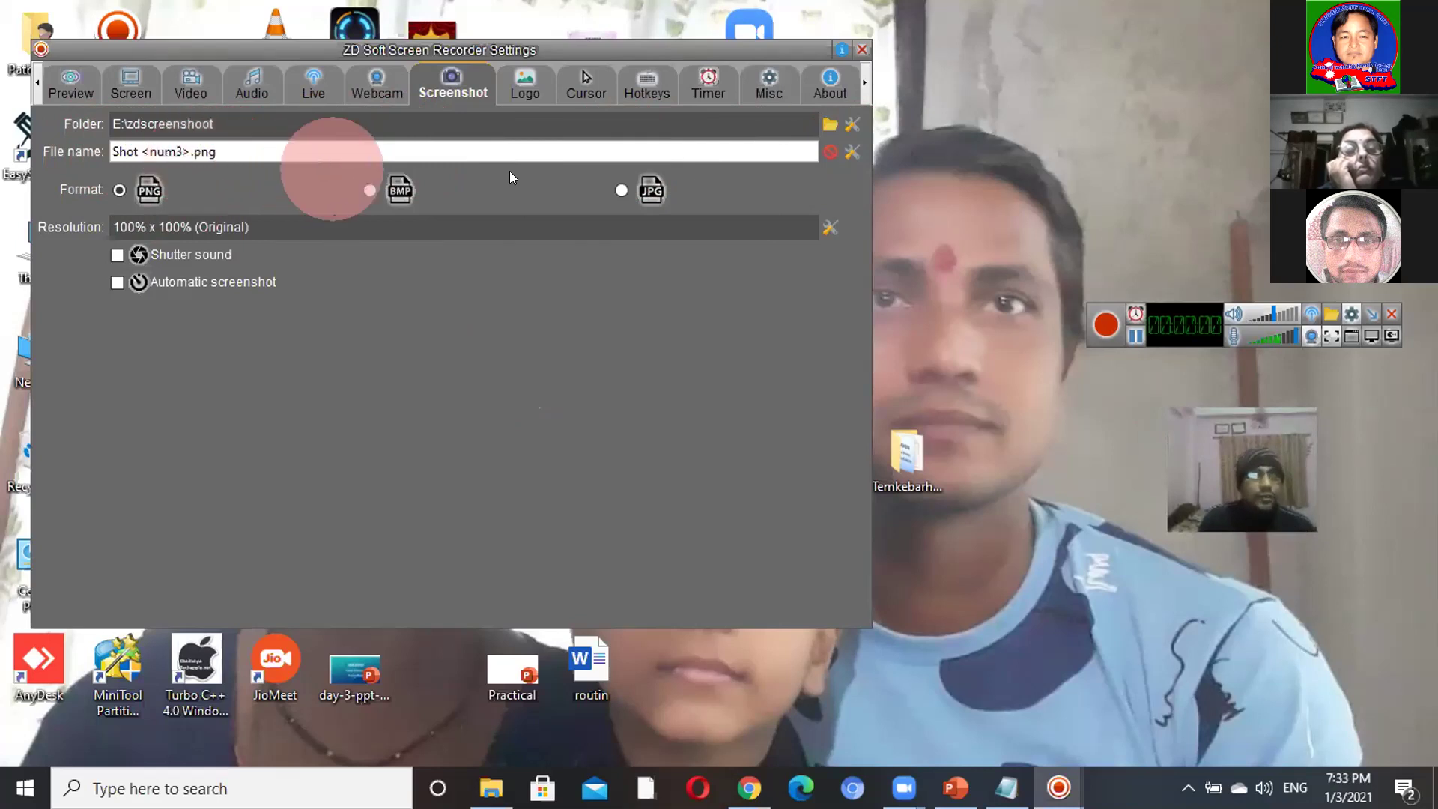
click(851, 150)
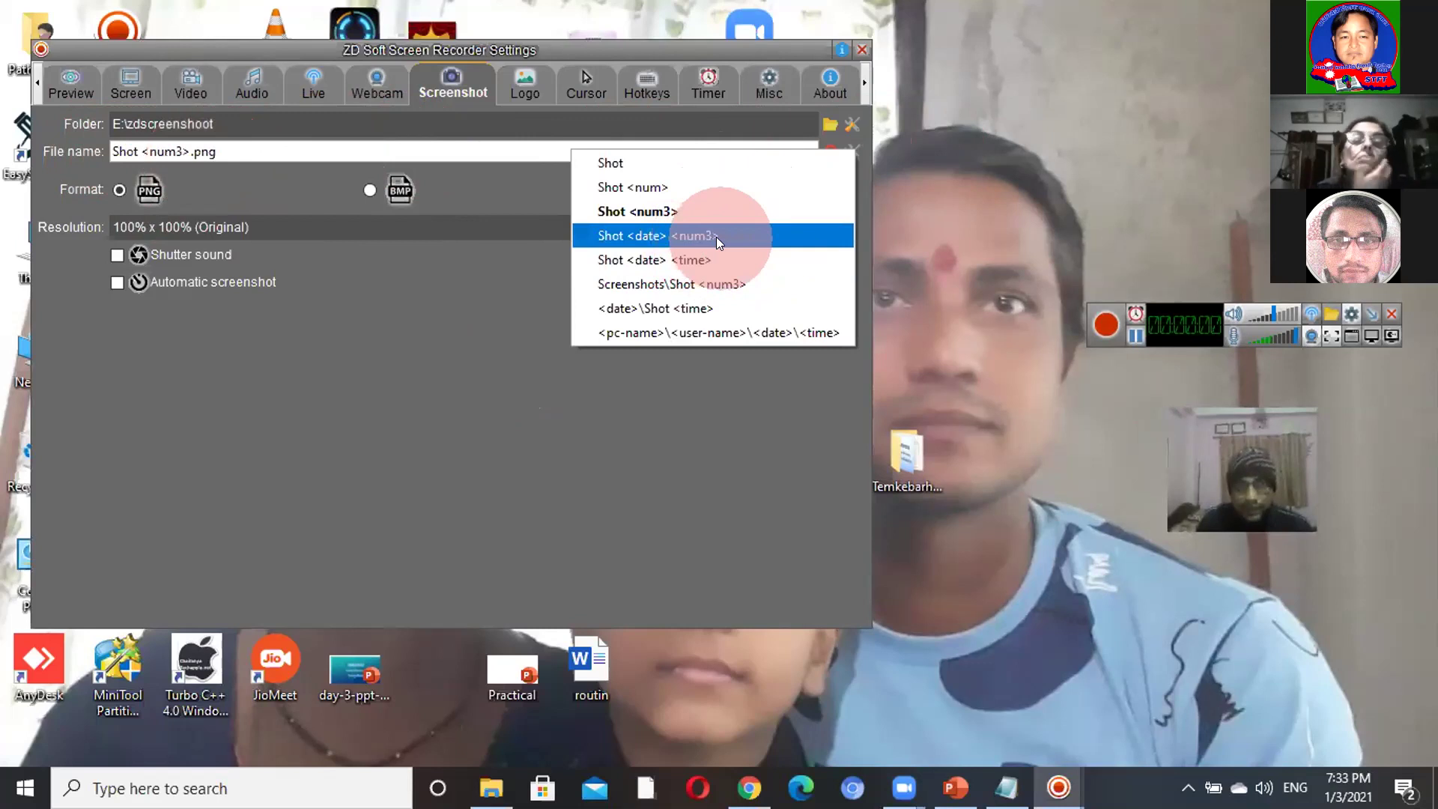
click(713, 379)
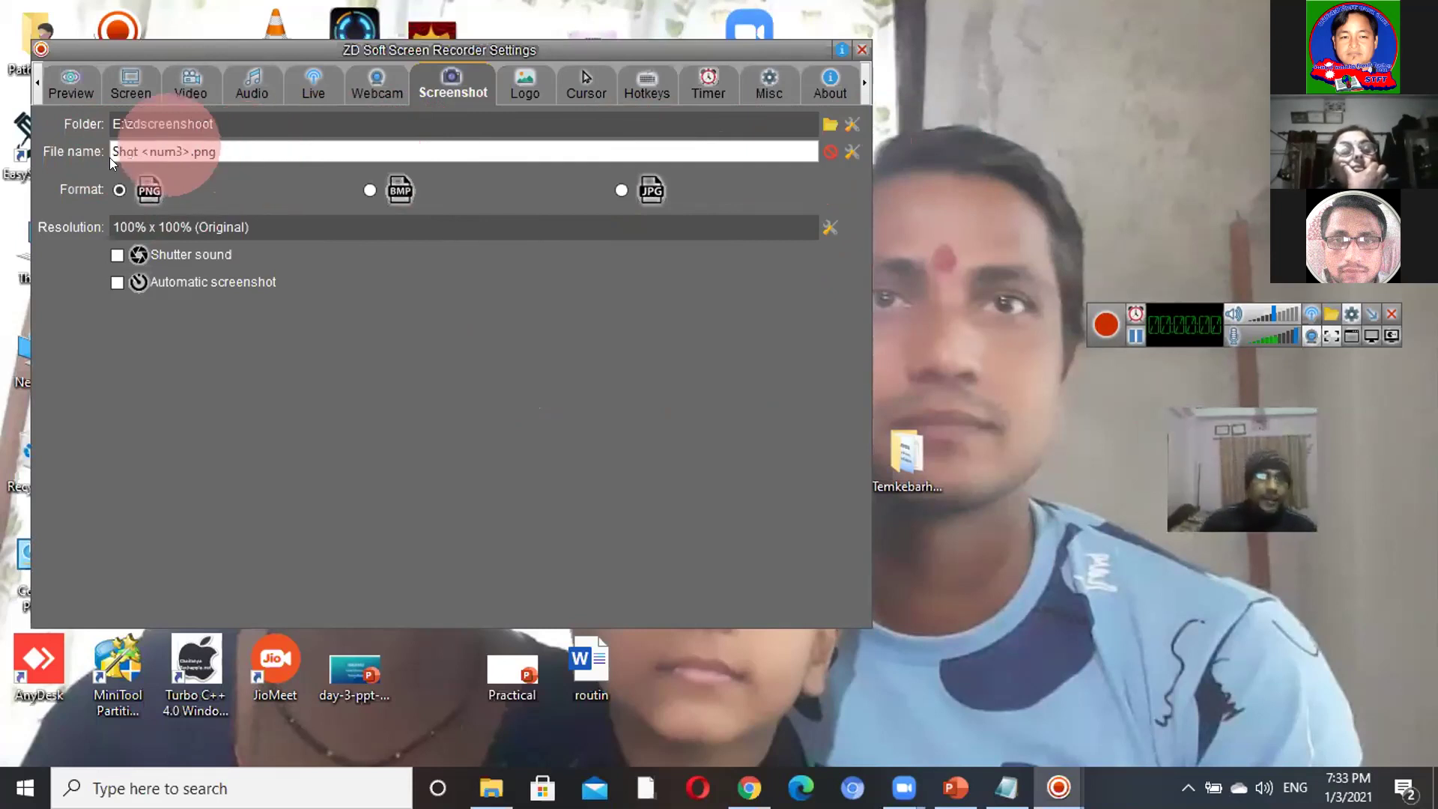
click(148, 193)
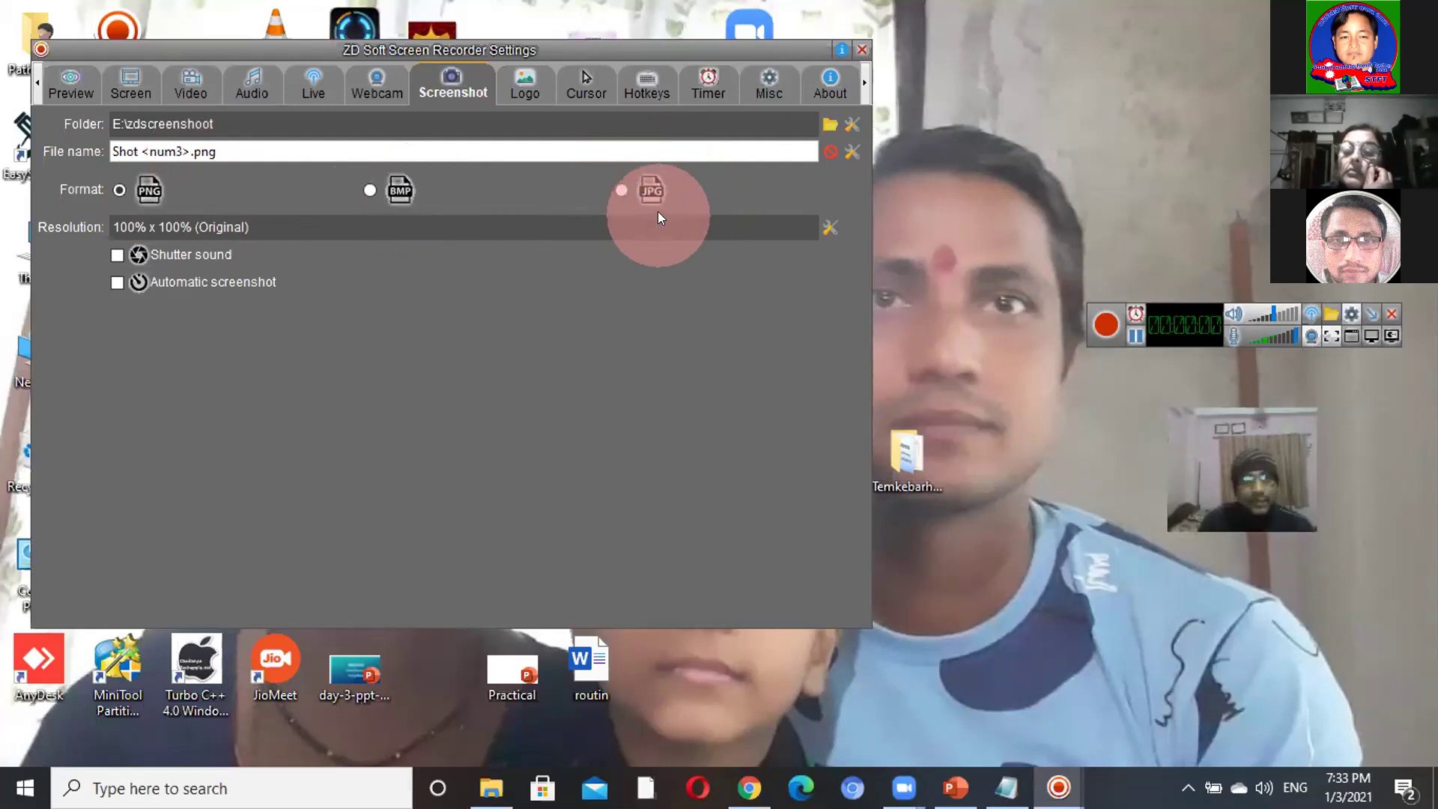
click(617, 190)
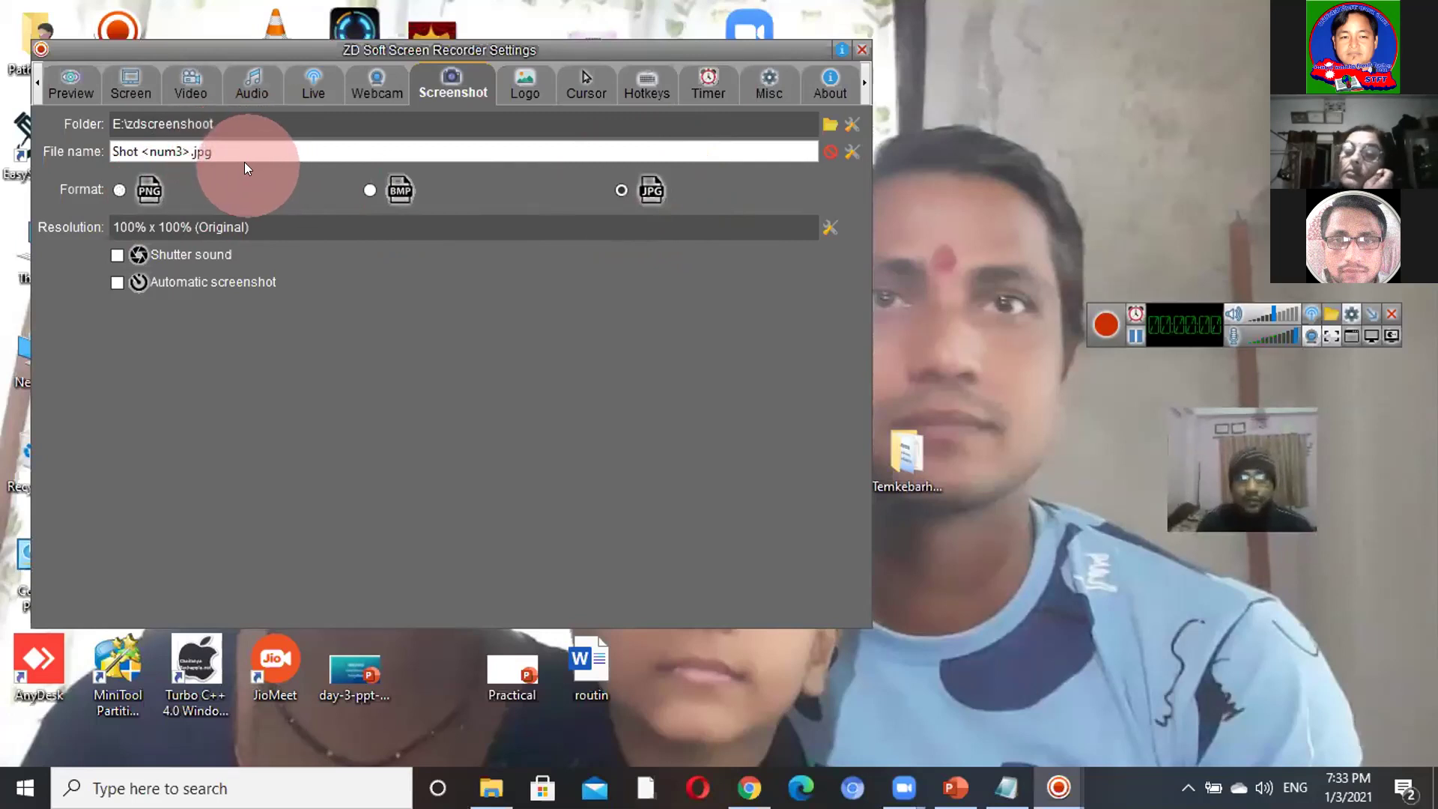
click(120, 191)
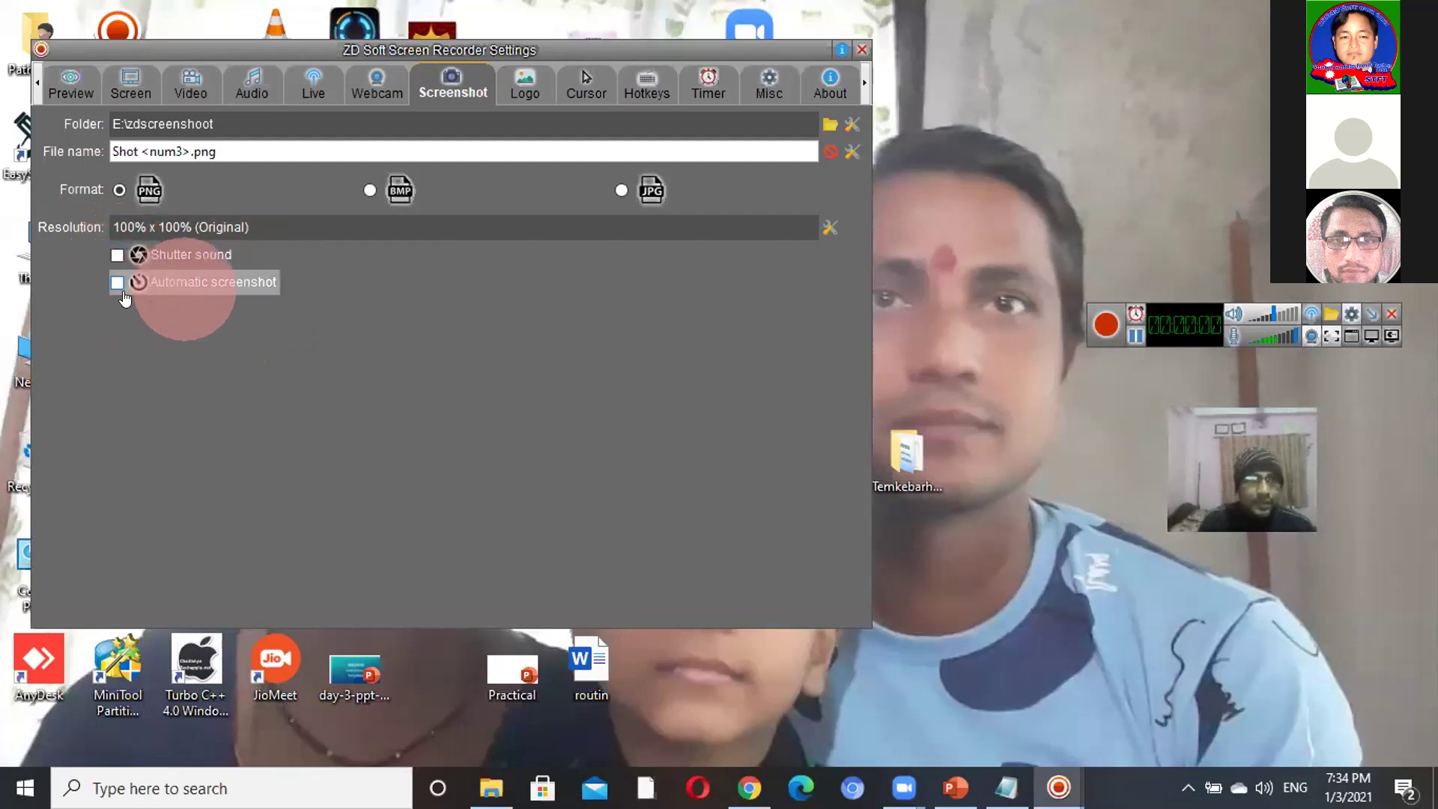
Turn on automatic screenshots with a 20-second interval, then go to the Logo settings
click(117, 283)
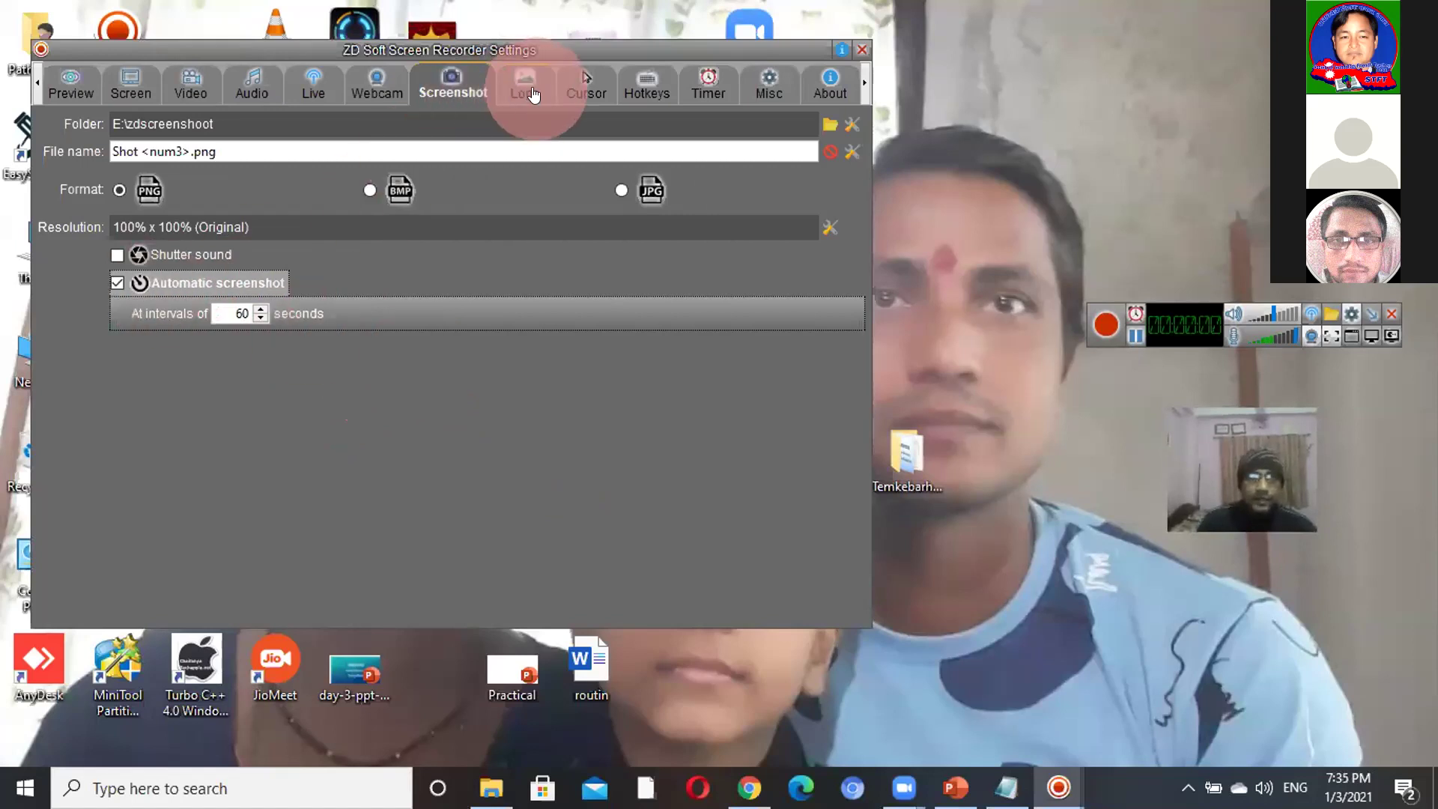
click(260, 318)
click(260, 317)
click(260, 317)
click(260, 318)
click(260, 318)
click(260, 318)
click(260, 317)
click(260, 317)
click(260, 318)
click(260, 317)
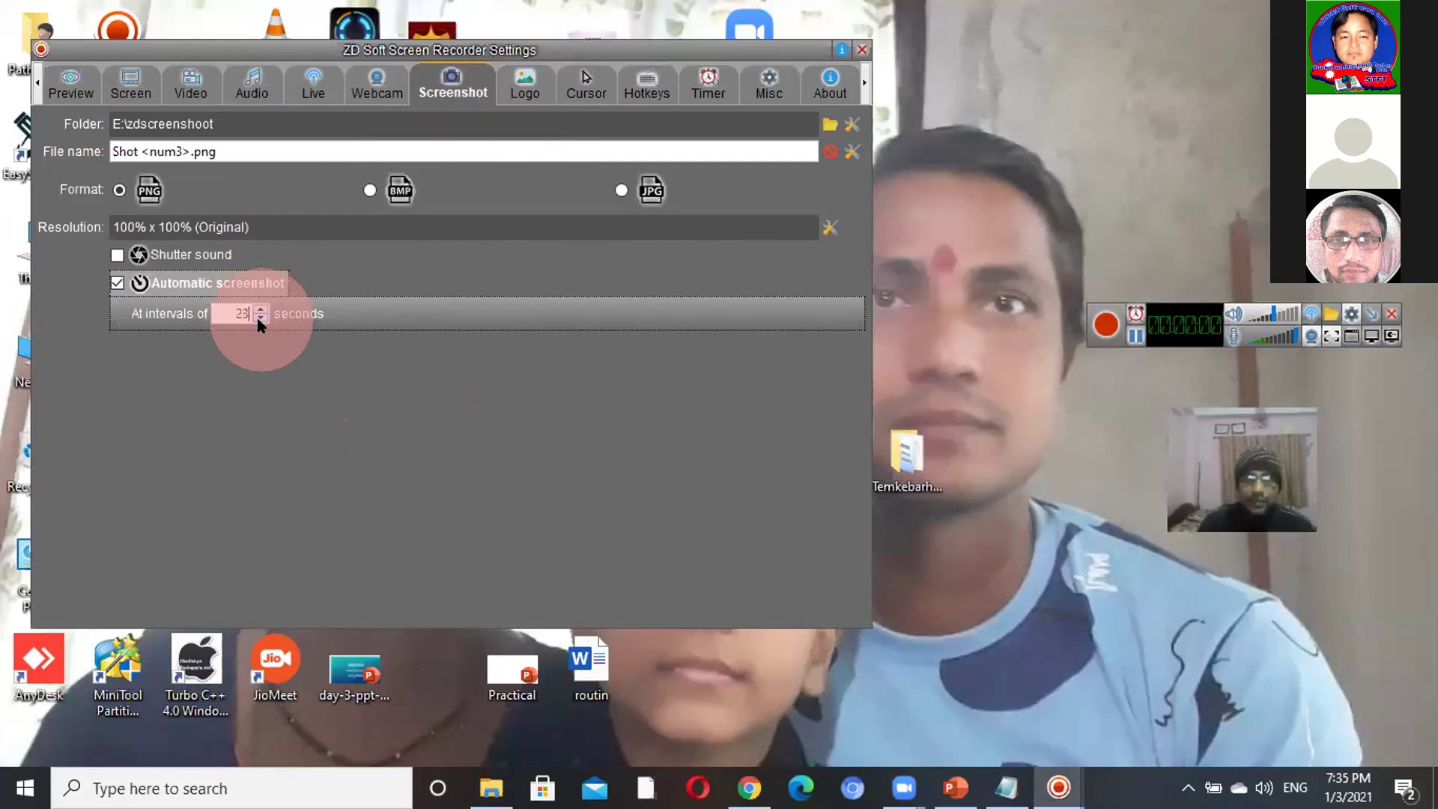
click(259, 317)
click(260, 318)
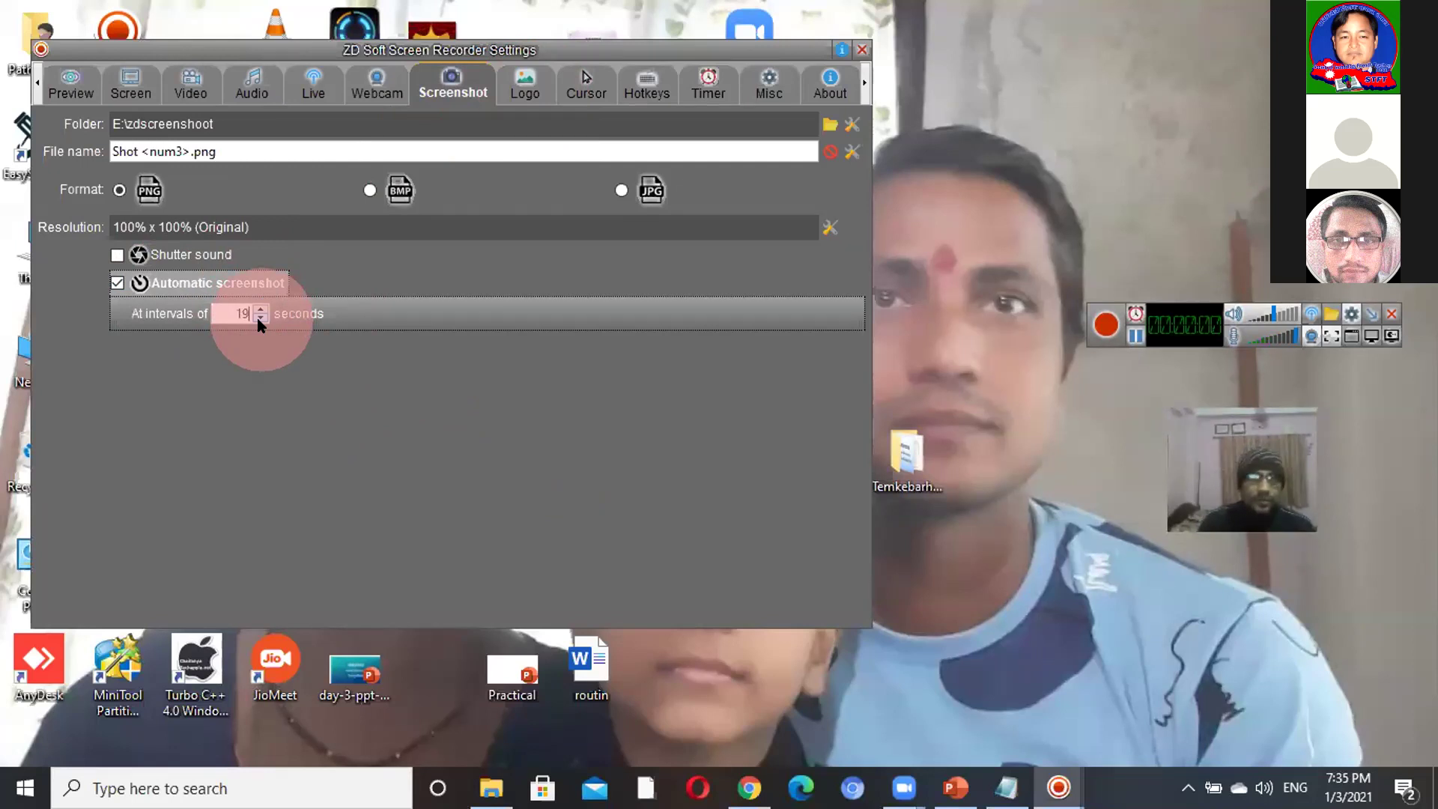
click(260, 309)
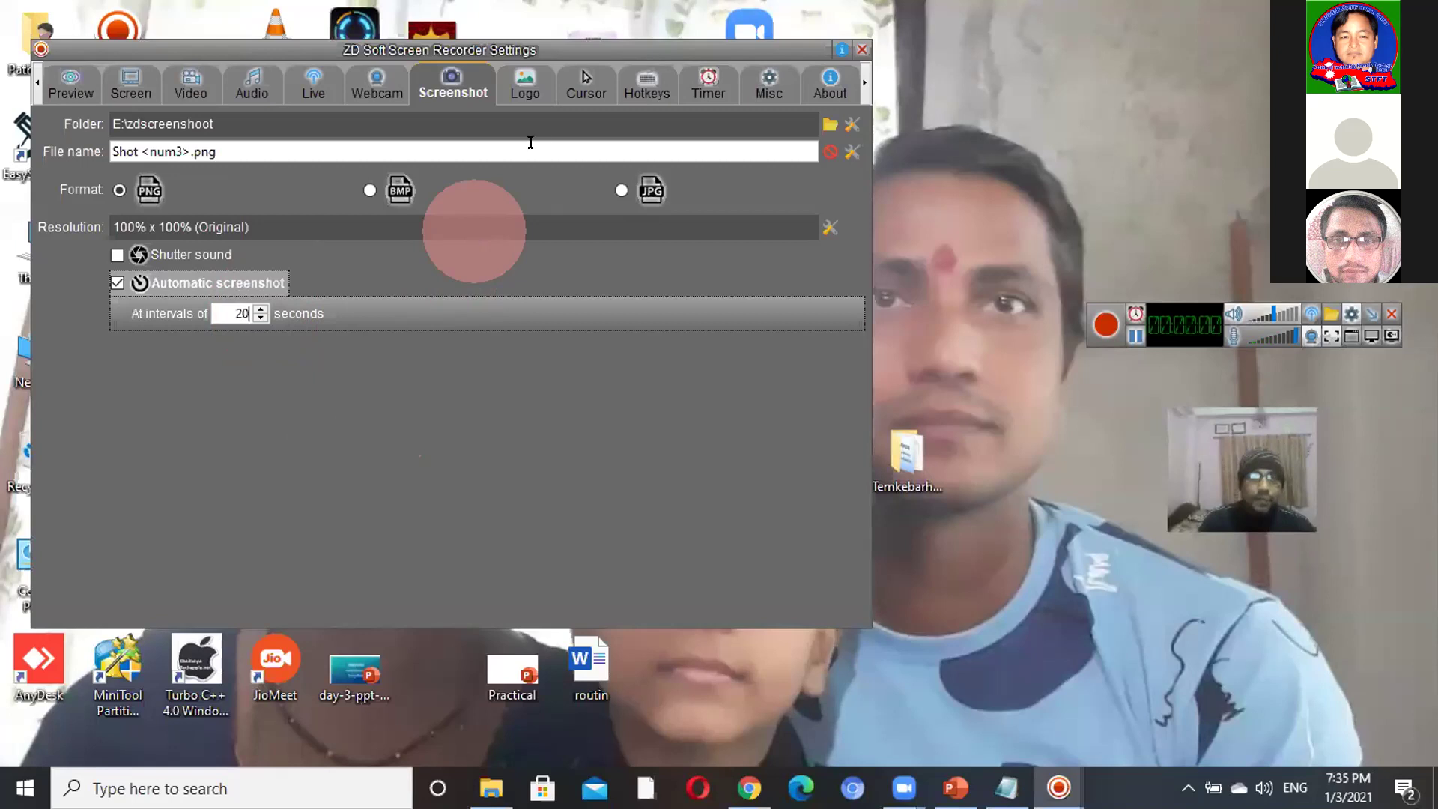
click(523, 92)
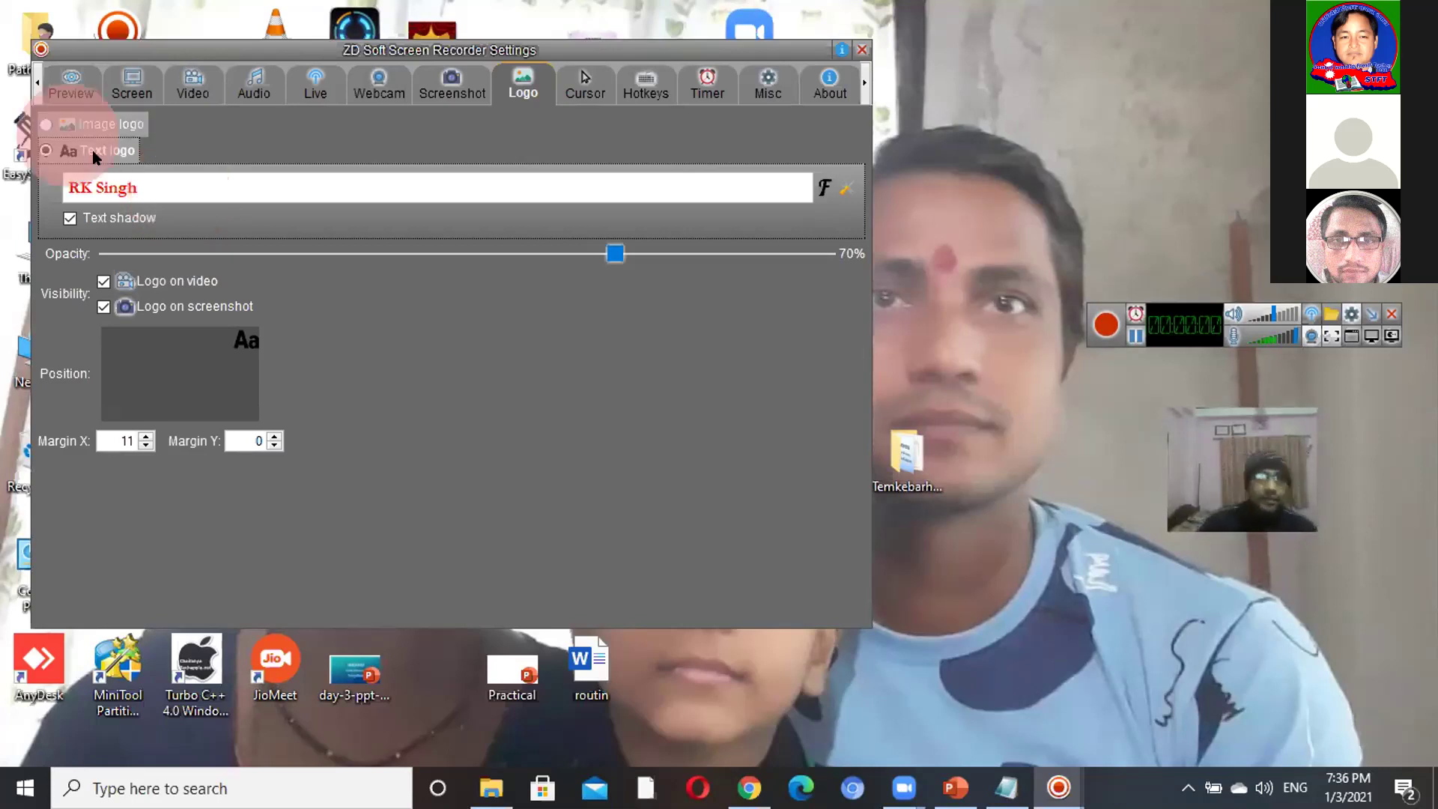
Switch to an image logo, load rk1.png from the Desktop, then clear it again
click(43, 125)
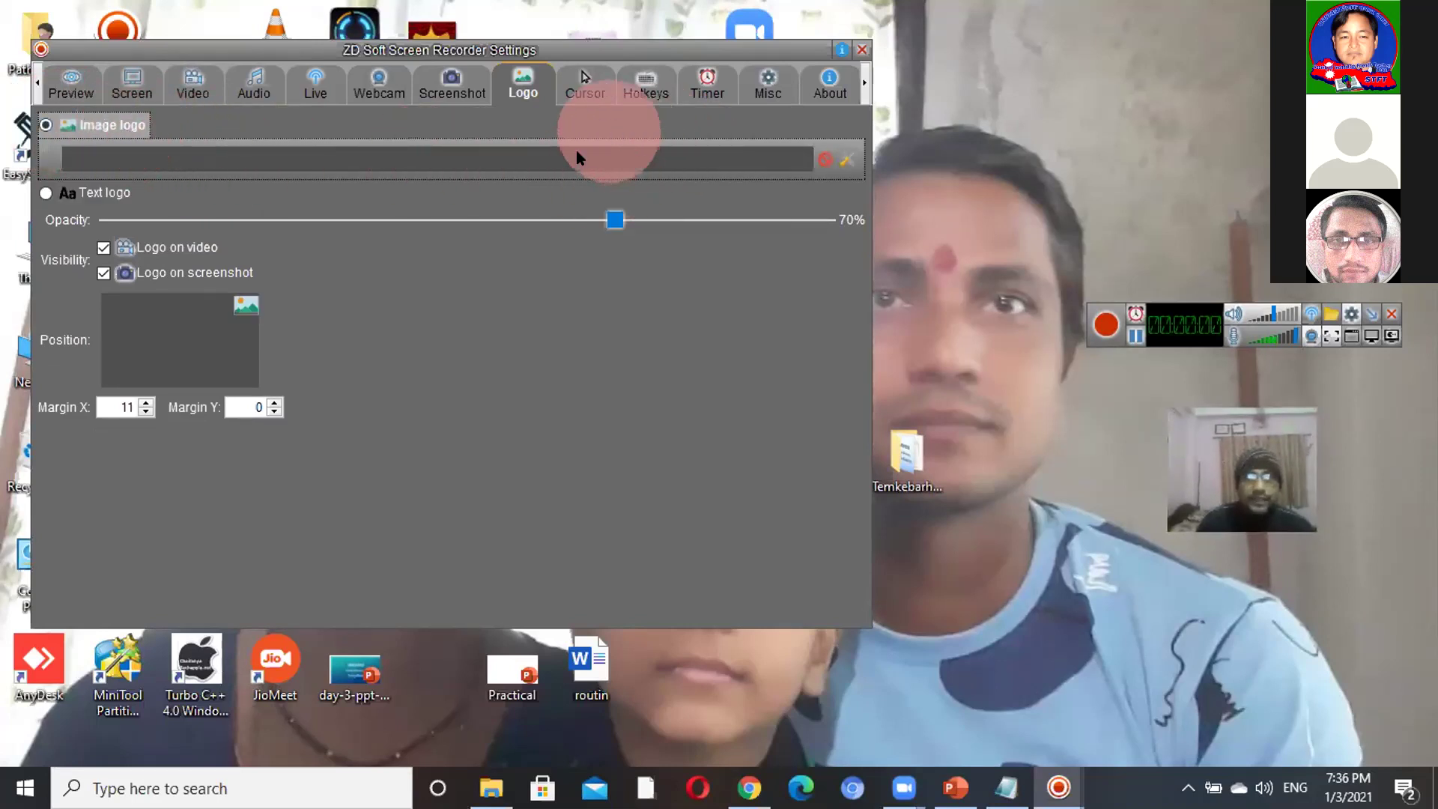
click(845, 160)
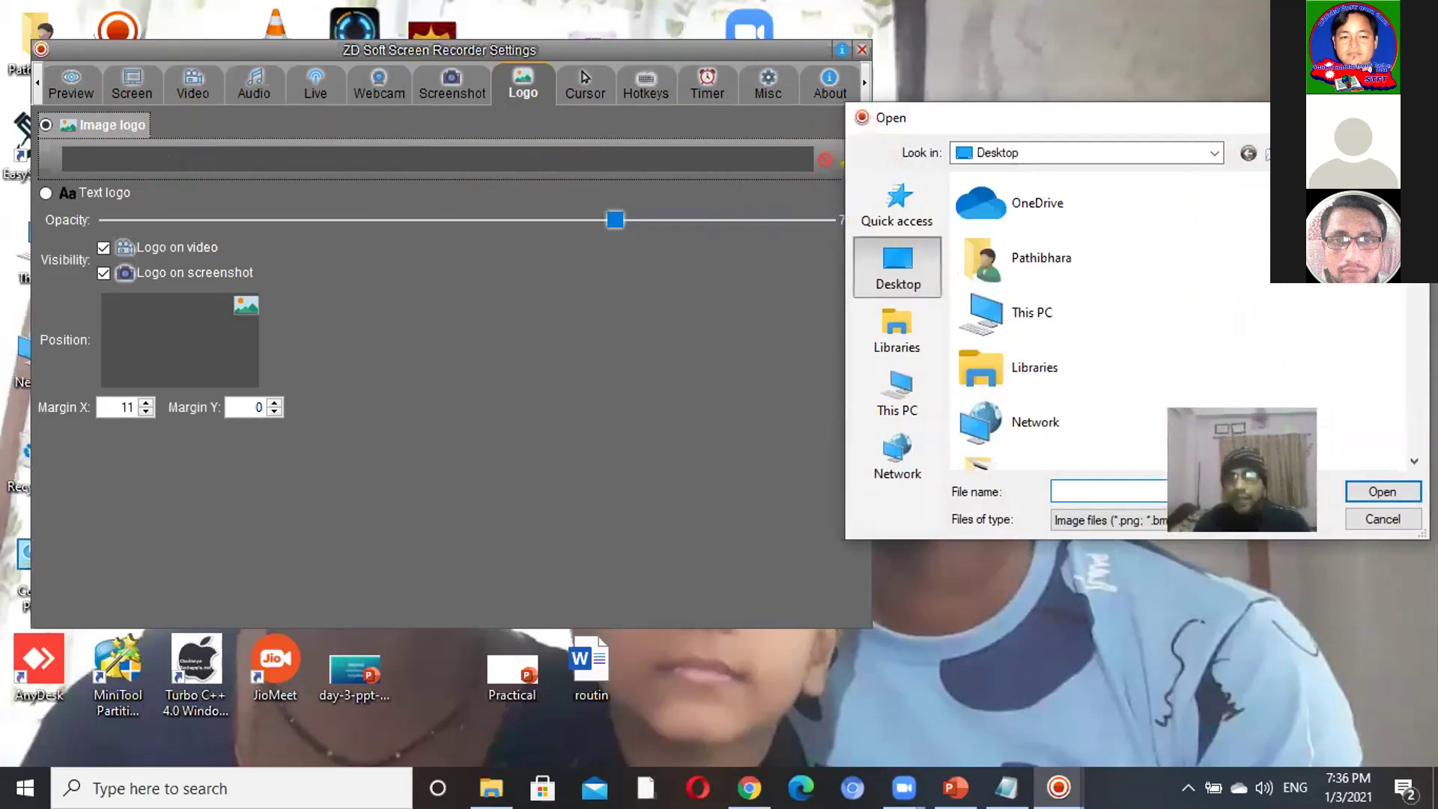
drag(1406, 224, 1406, 415)
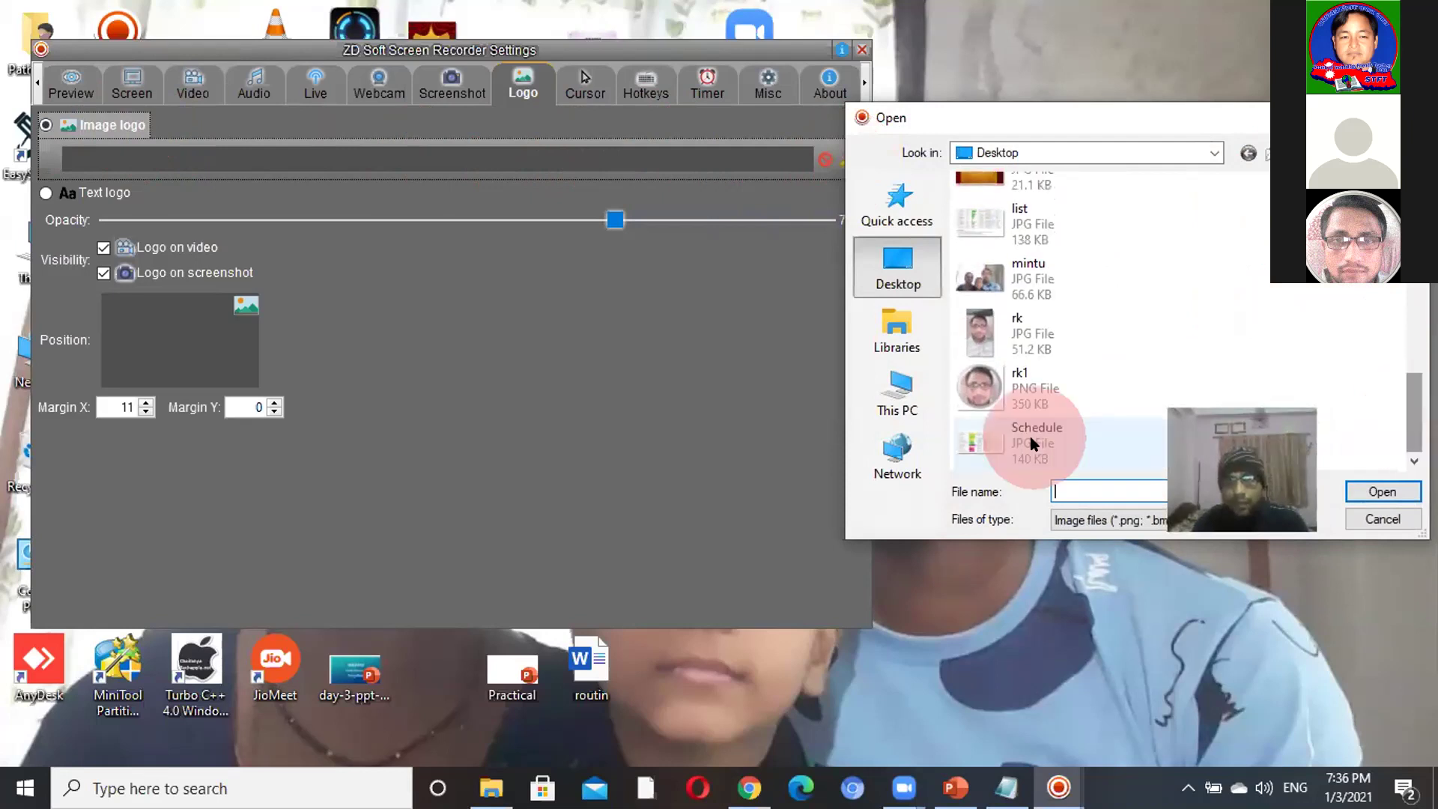
double_click(996, 394)
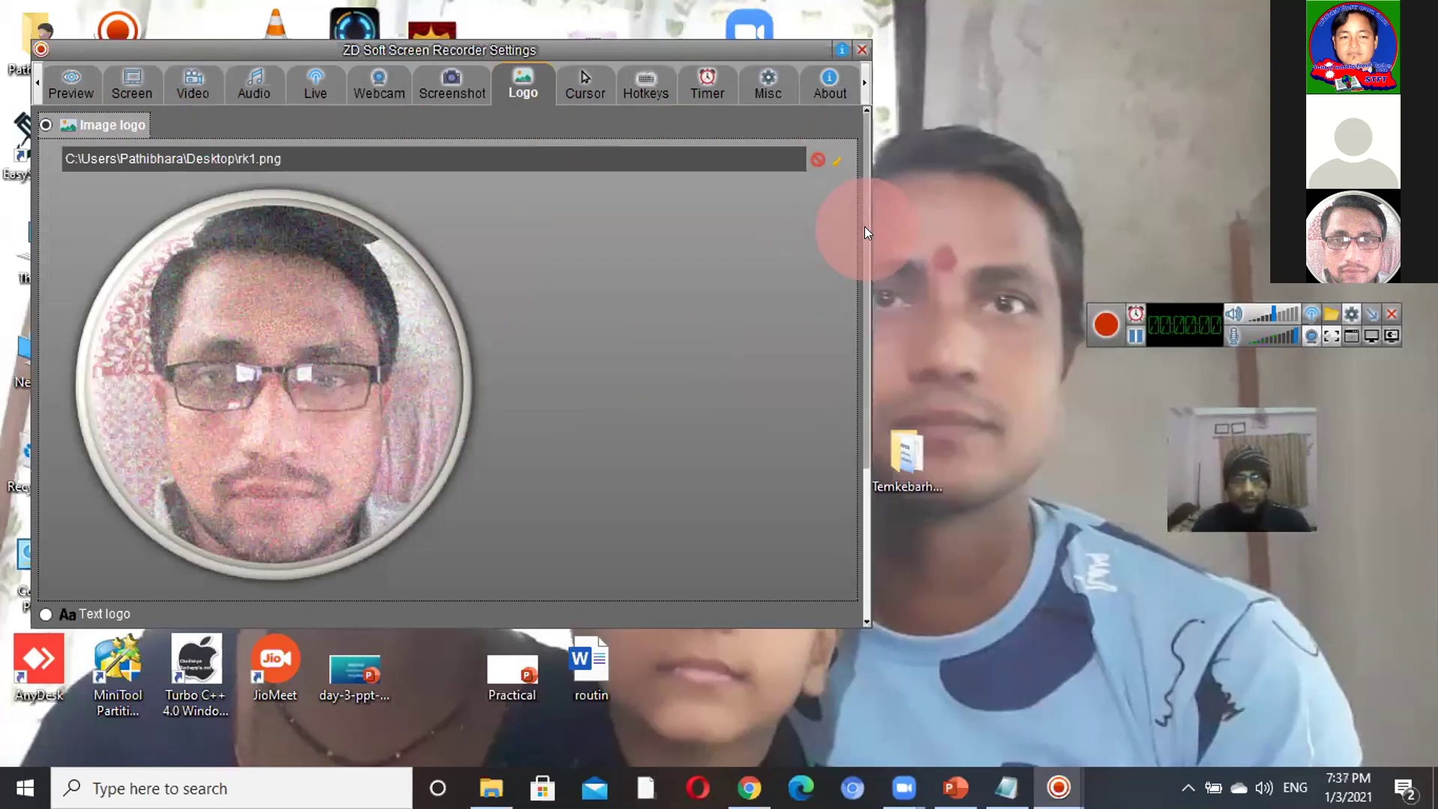
click(816, 163)
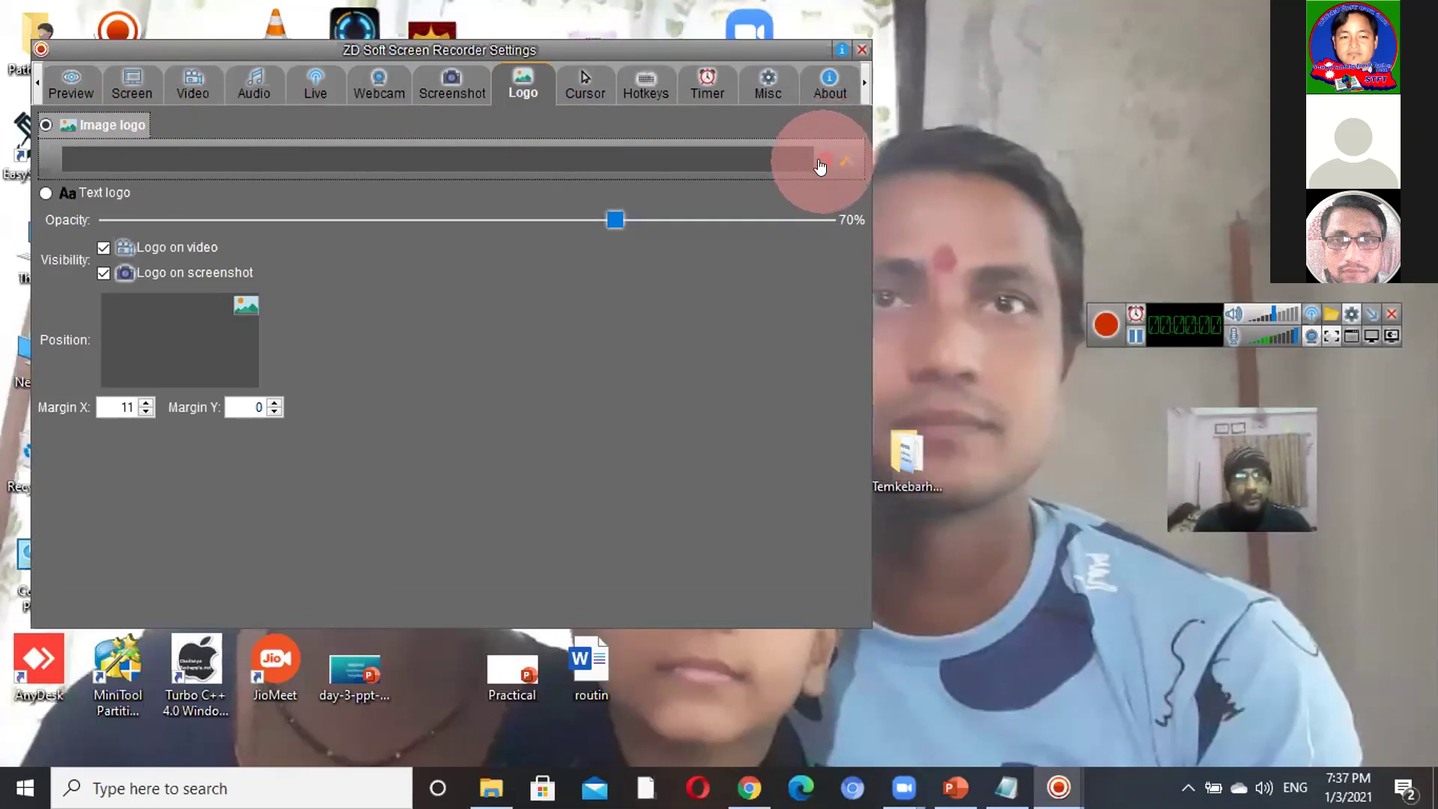
Switch to a text logo reading 'Himalaya' and bring up its font settings
click(47, 196)
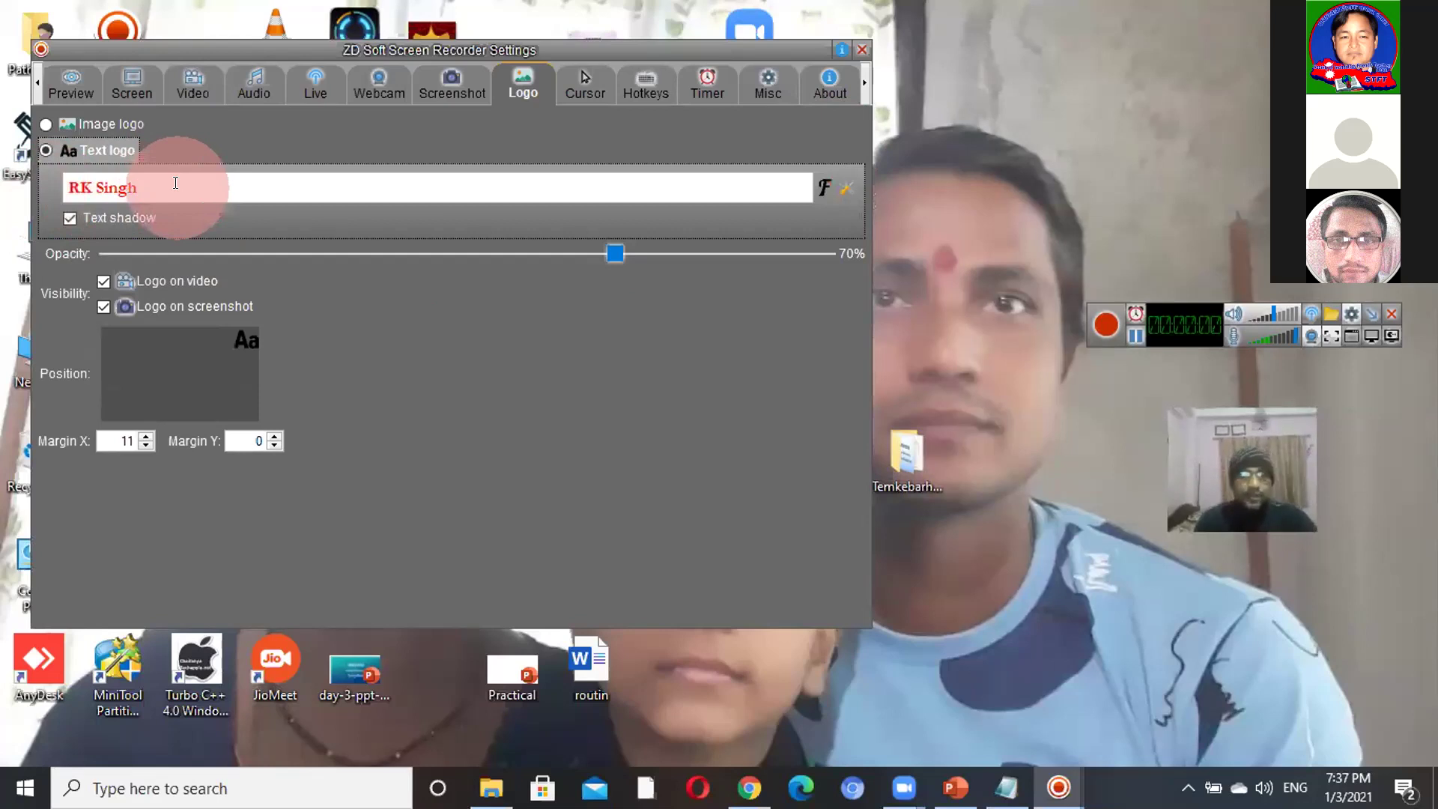
key(ctrl+a)
key(BackSpace)
text(Himalaya)
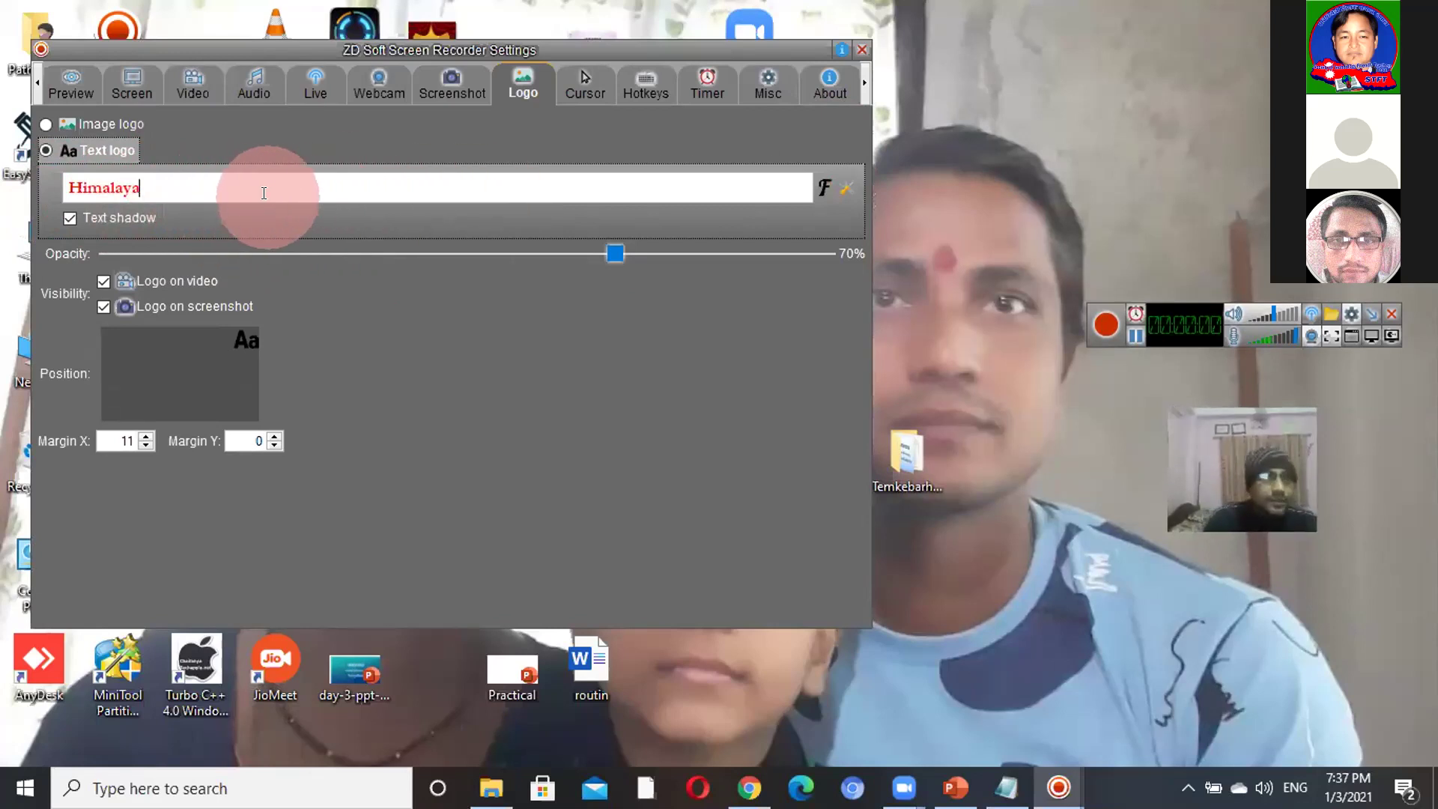
click(816, 184)
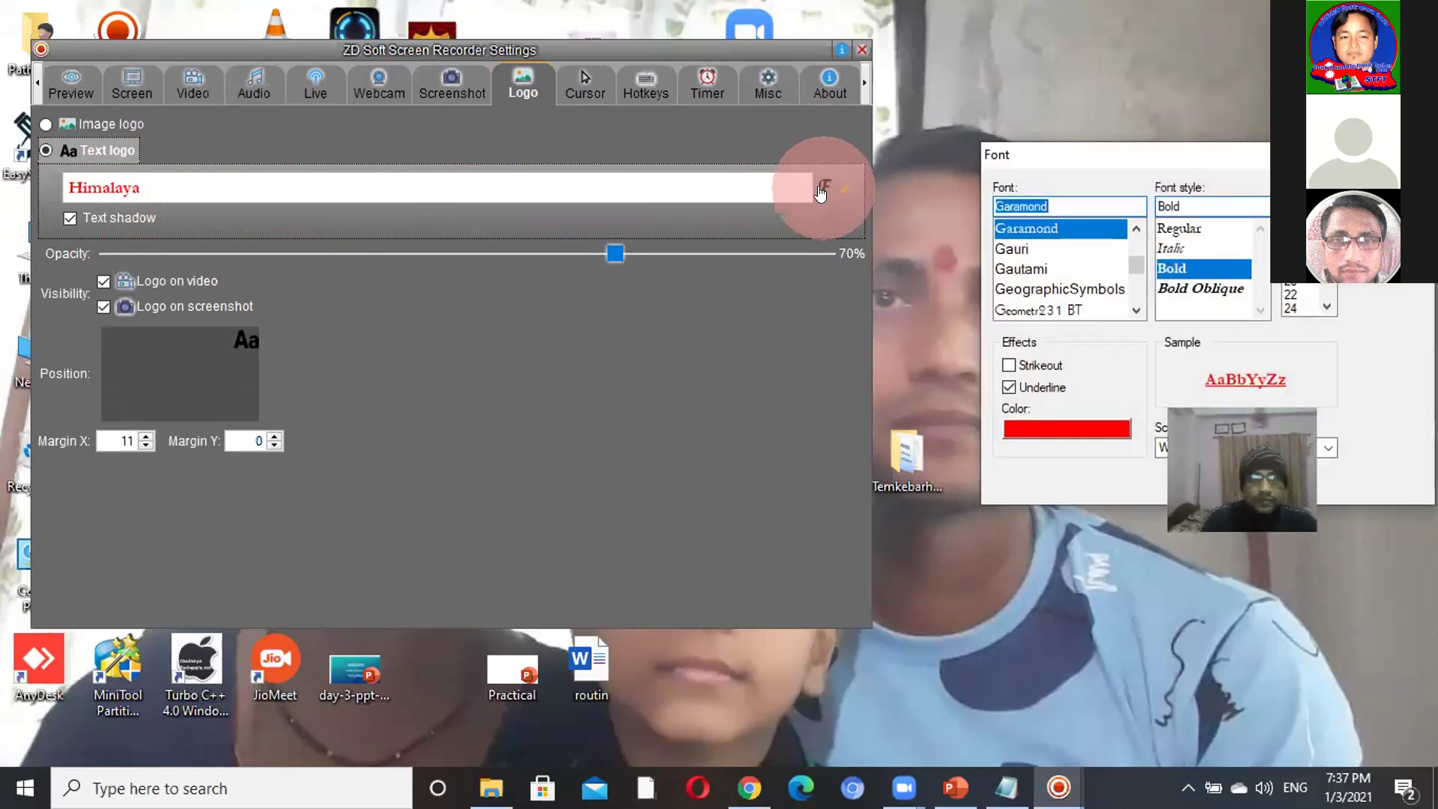
Change the Himalaya logo font style from Bold to Italic and confirm
click(1230, 145)
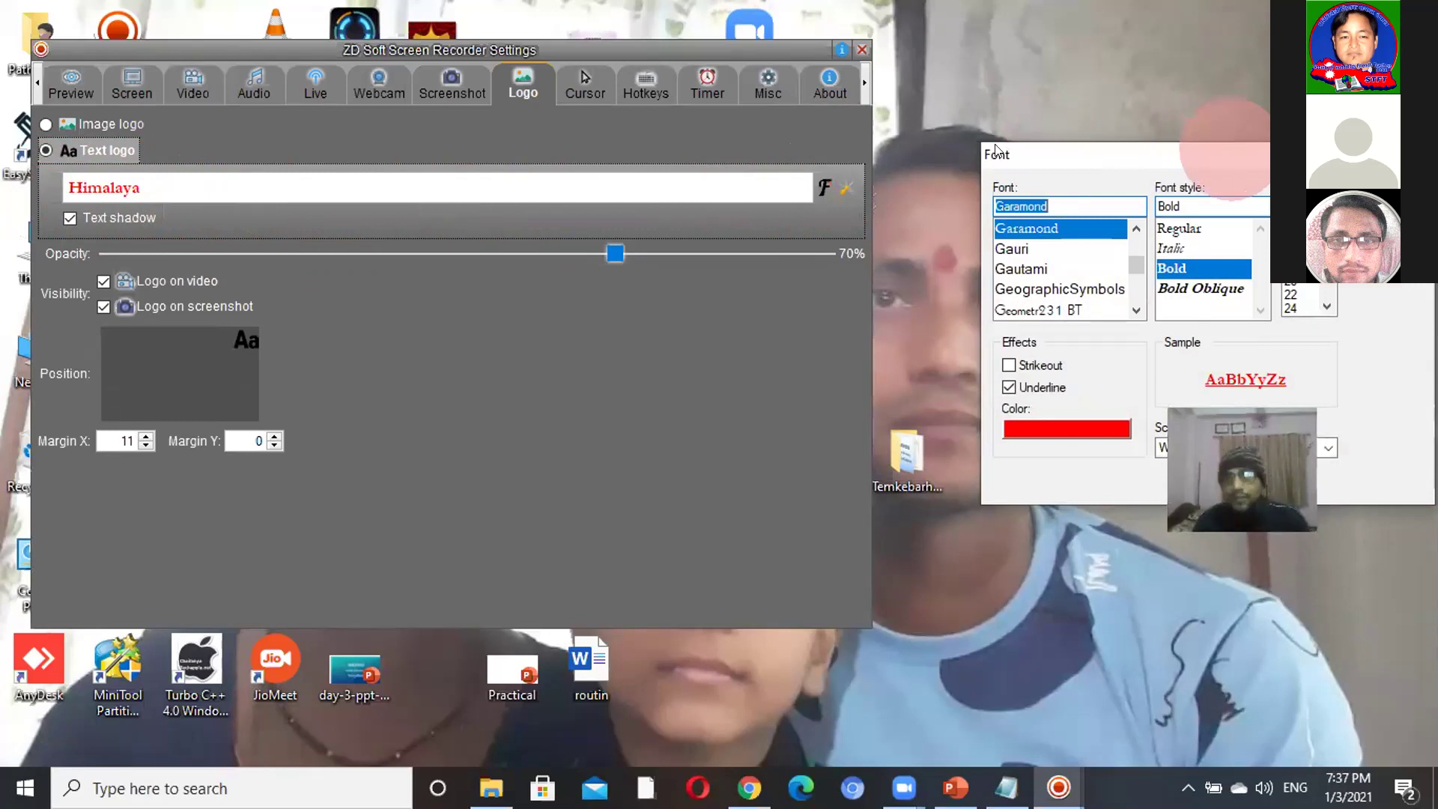
drag(1224, 148, 650, 281)
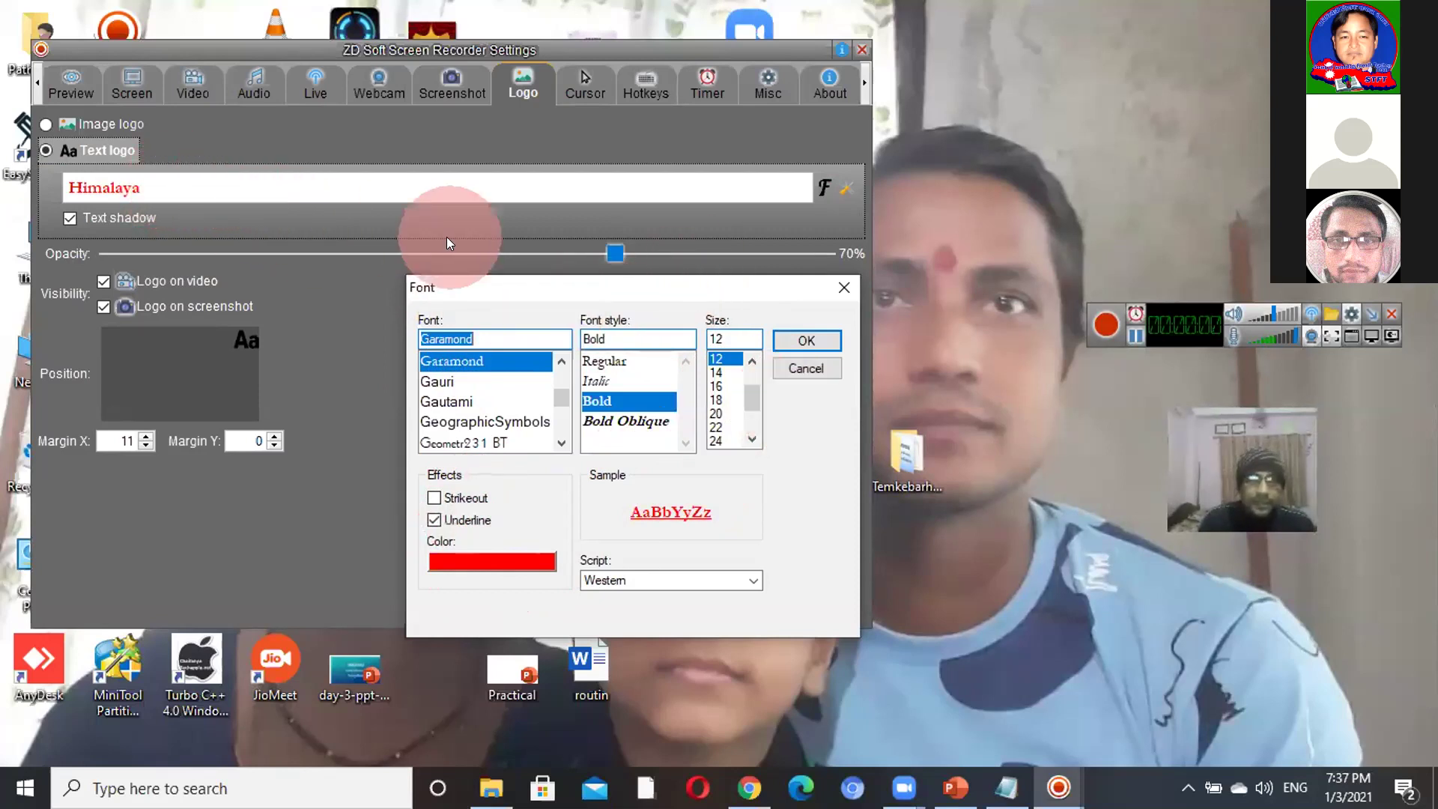
click(598, 380)
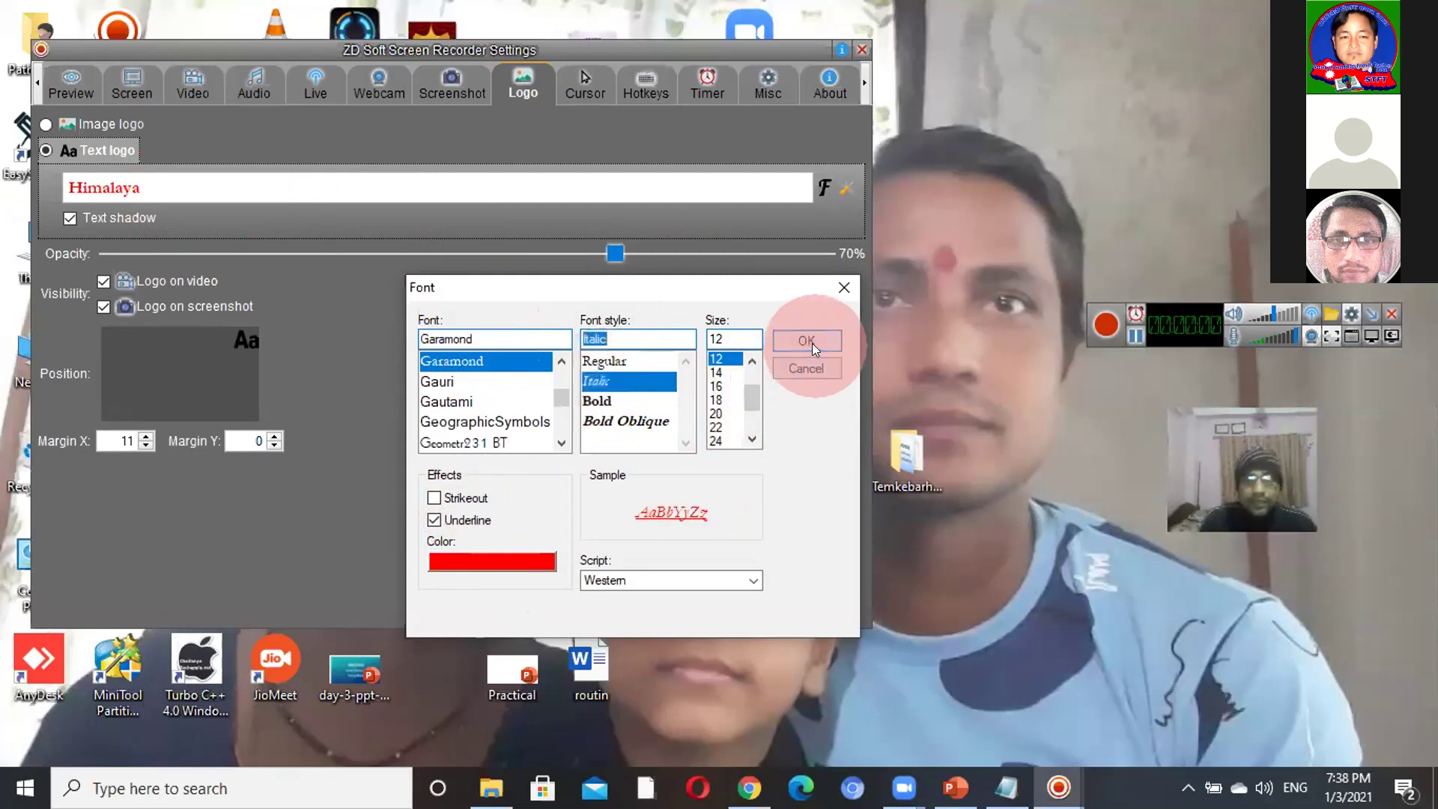
click(812, 343)
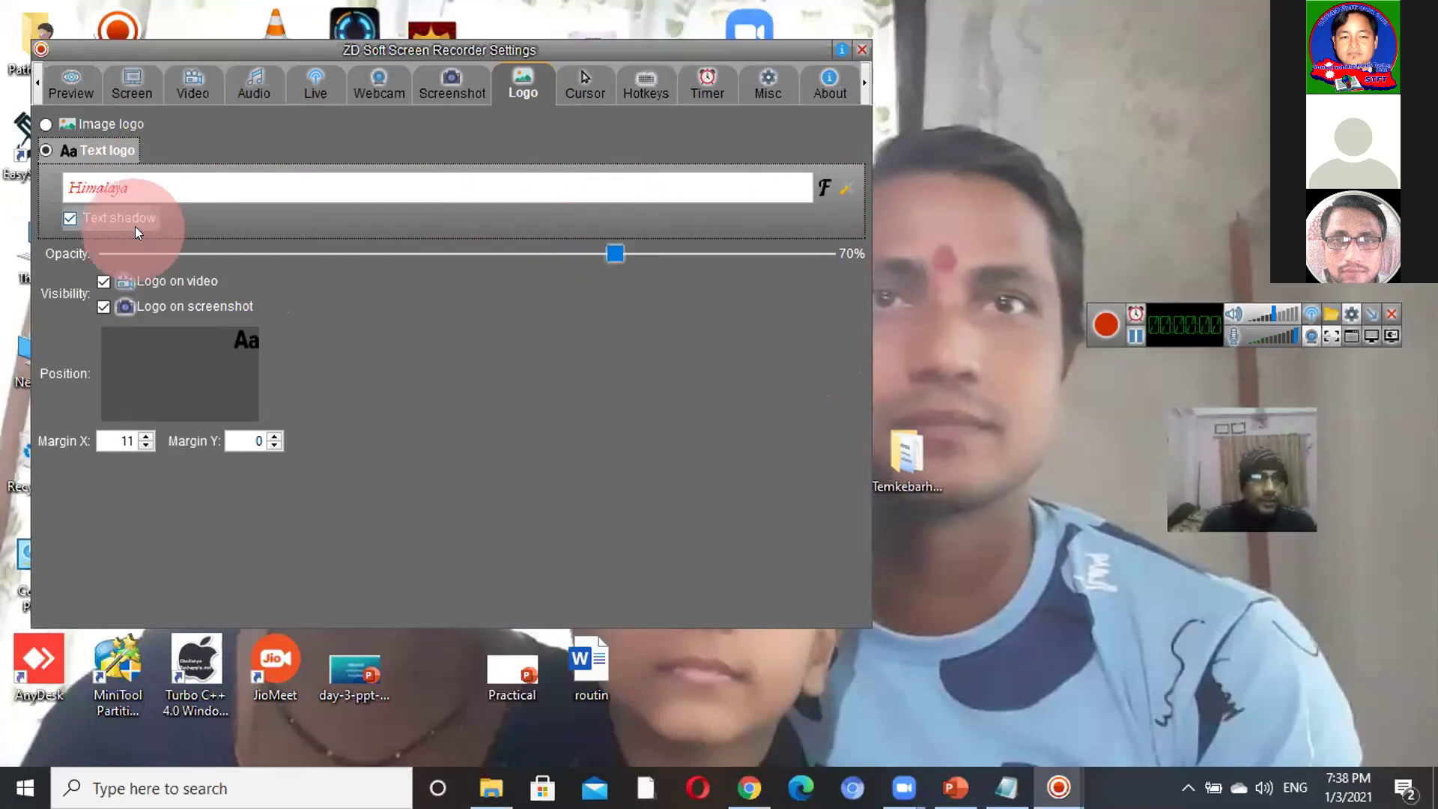
Uncheck Text shadow so the Himalaya logo has no shadow
click(72, 220)
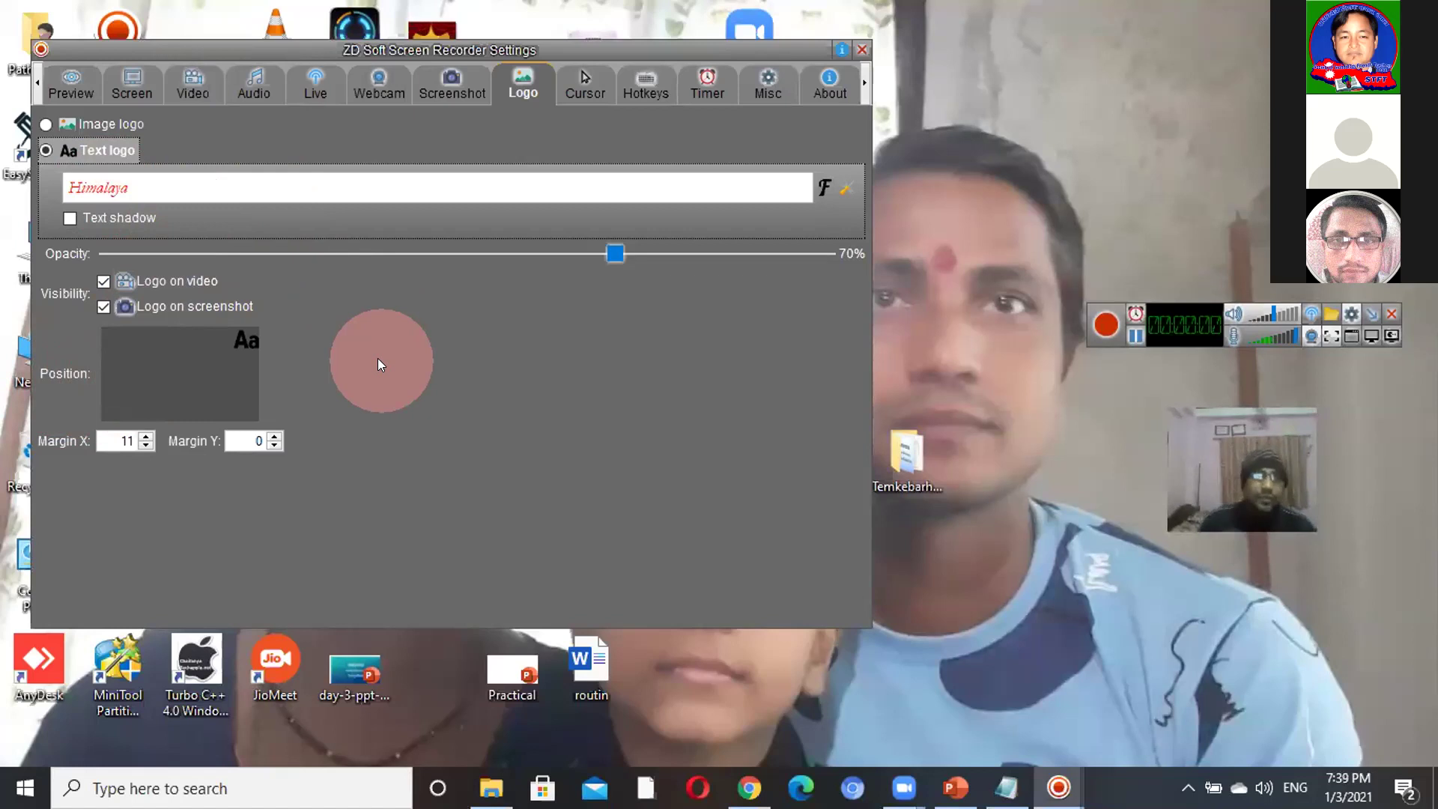
Place the text logo in the top-left corner of the frame
click(113, 339)
click(113, 404)
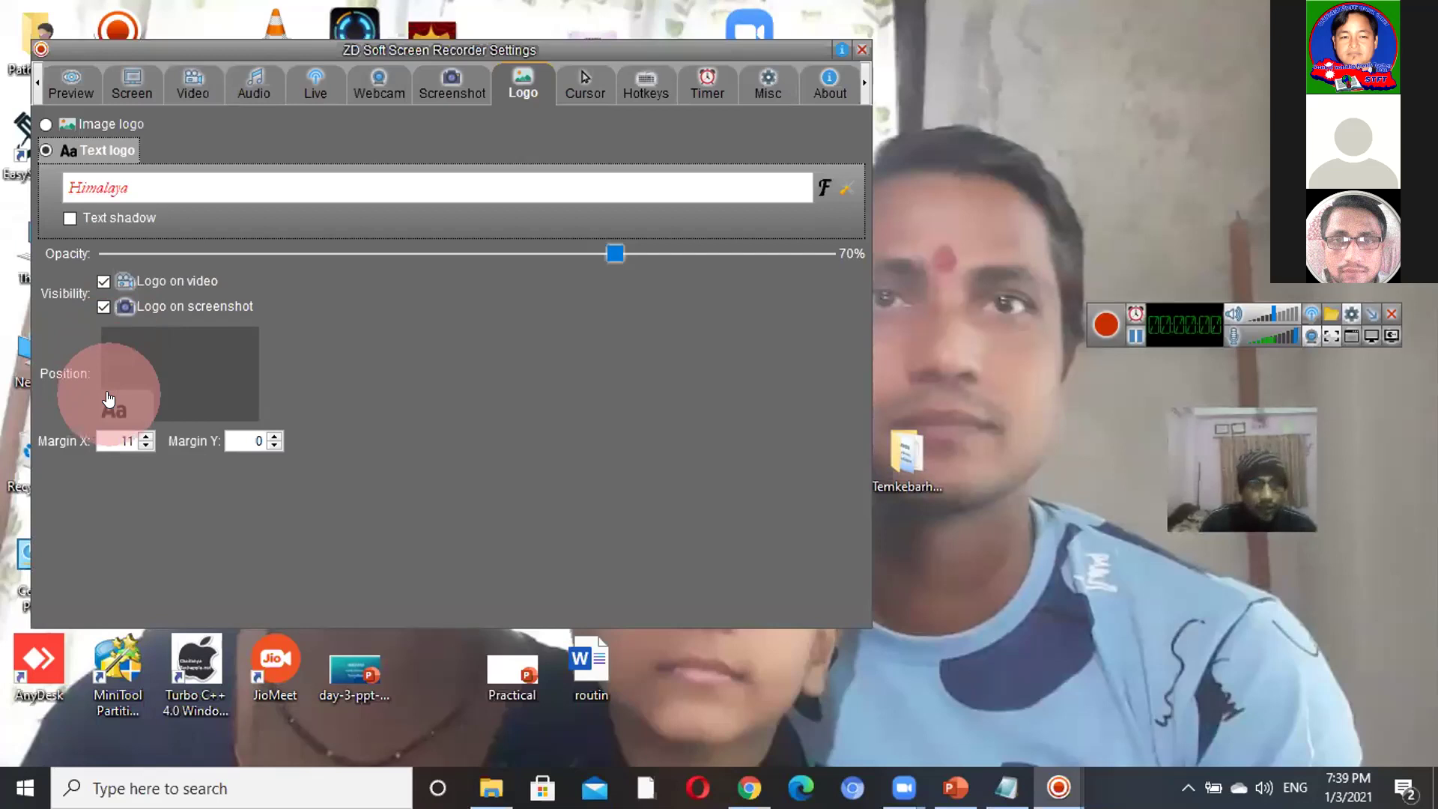
click(234, 413)
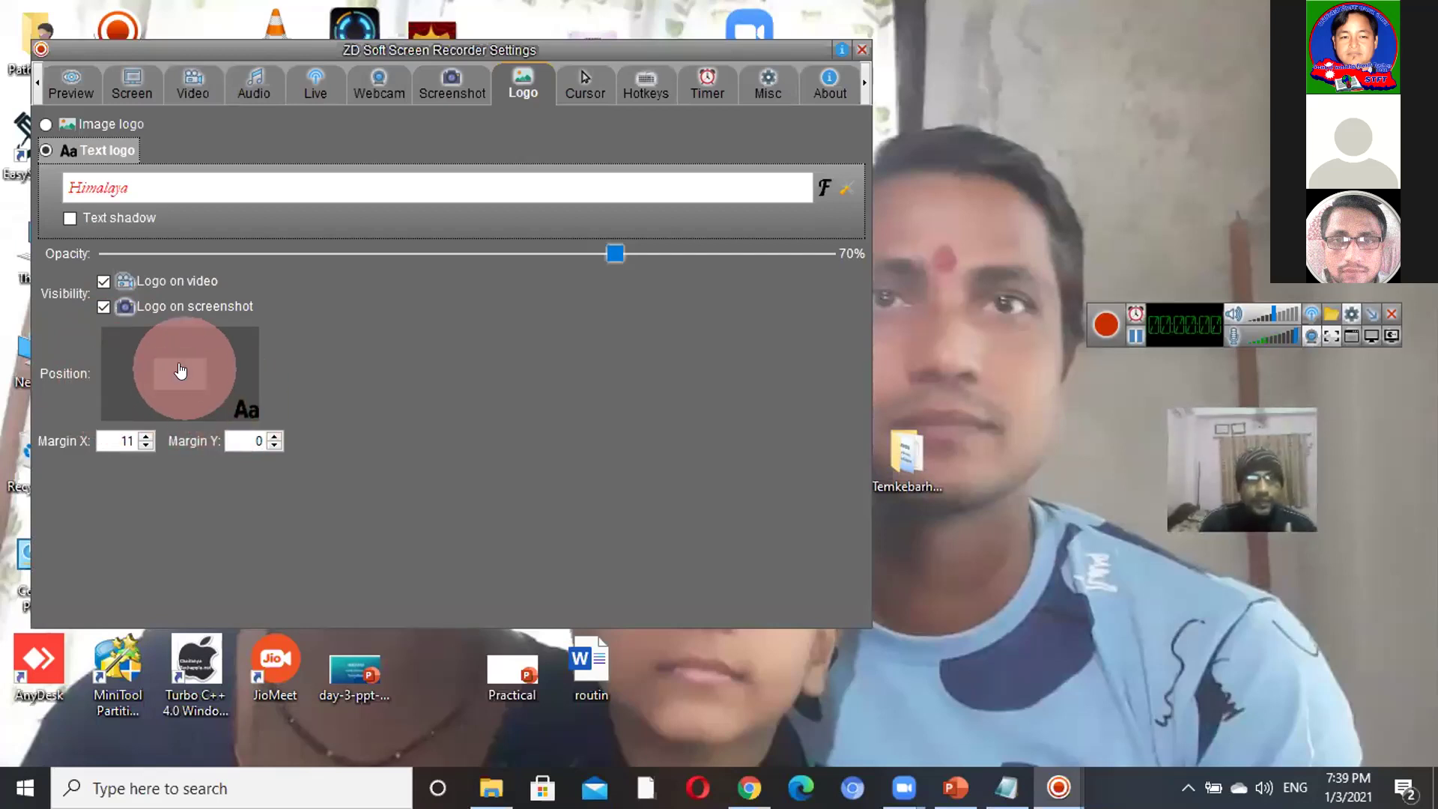
click(167, 386)
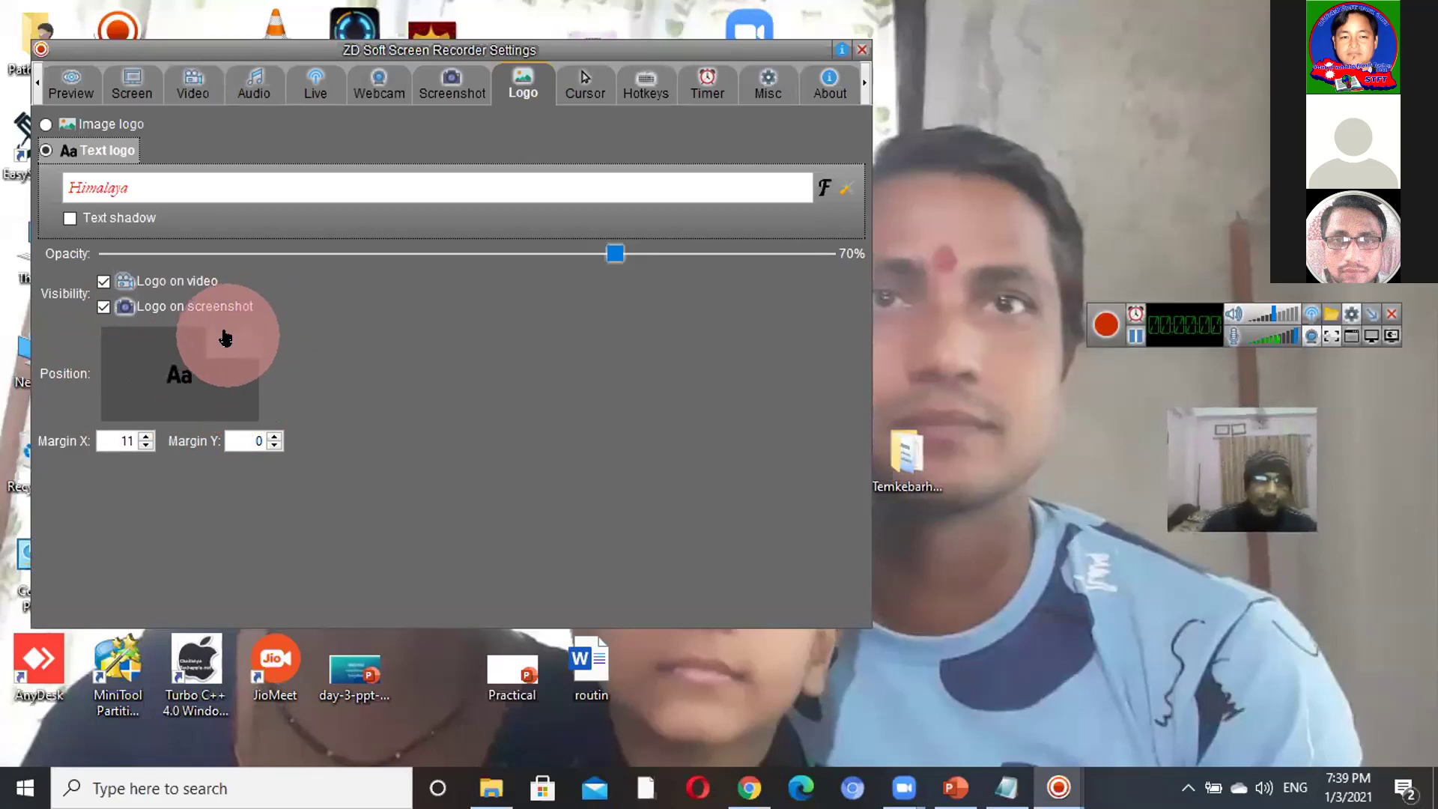
click(111, 338)
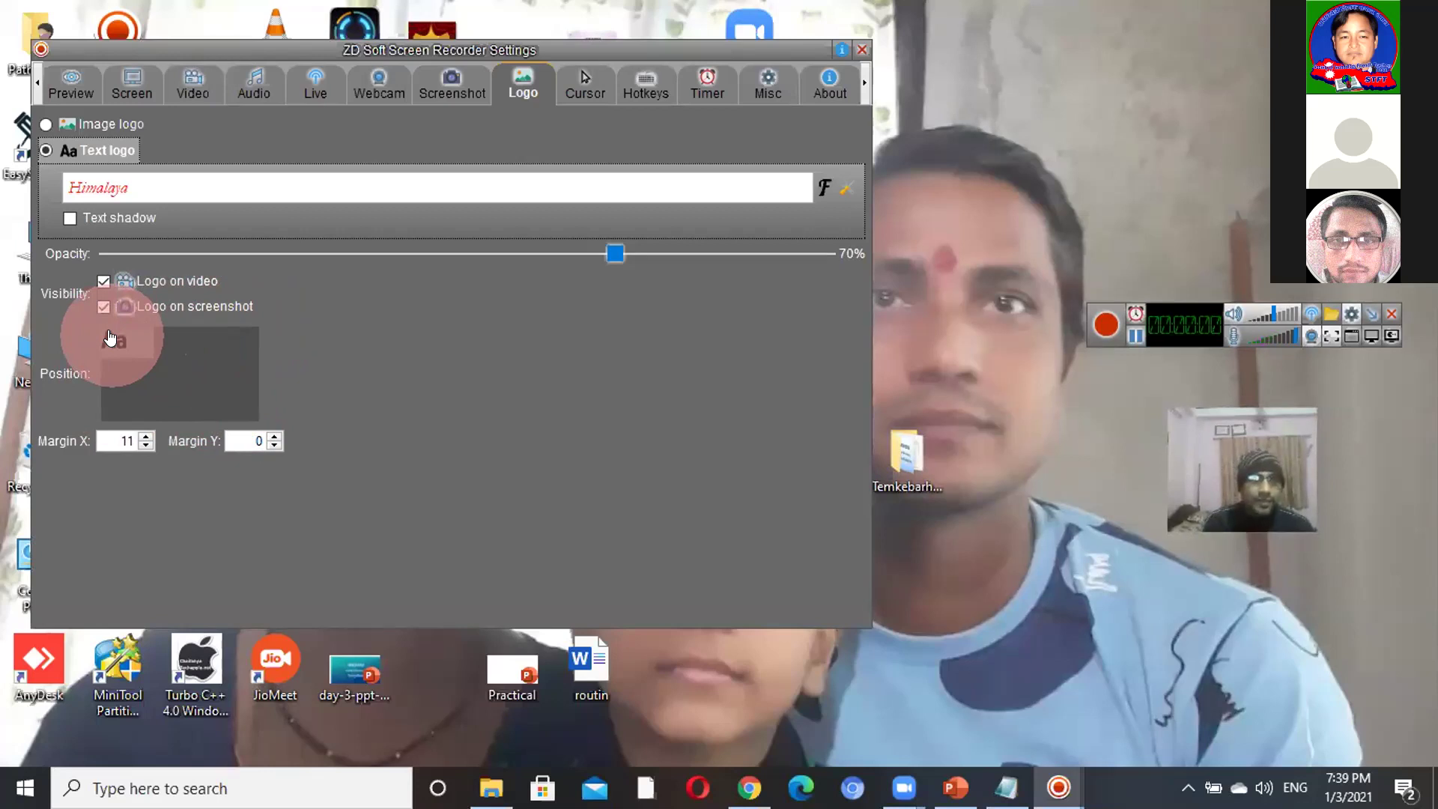
Set the logo margins to X 10 and Y 4
click(145, 436)
click(144, 436)
click(145, 436)
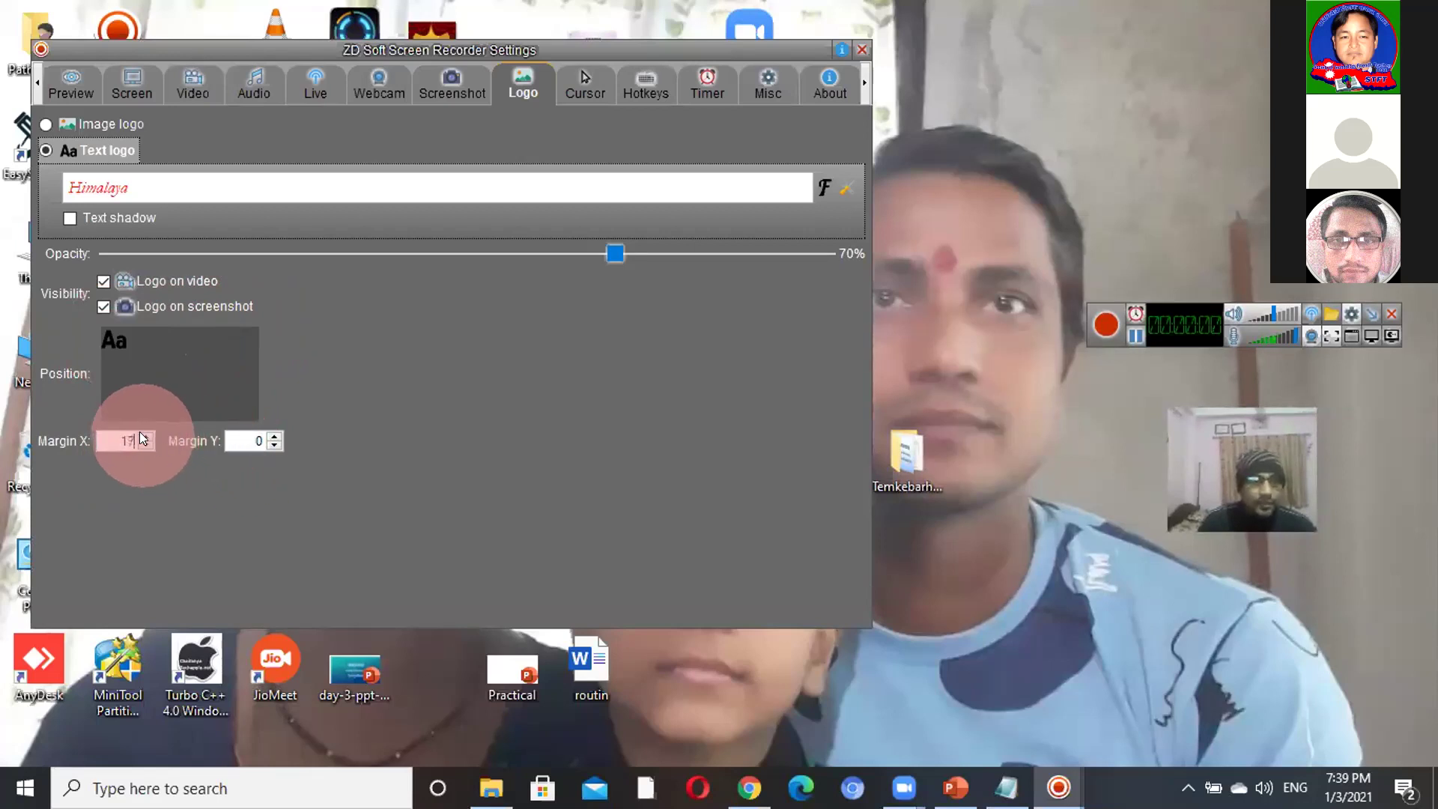
click(145, 436)
click(145, 436)
click(145, 436)
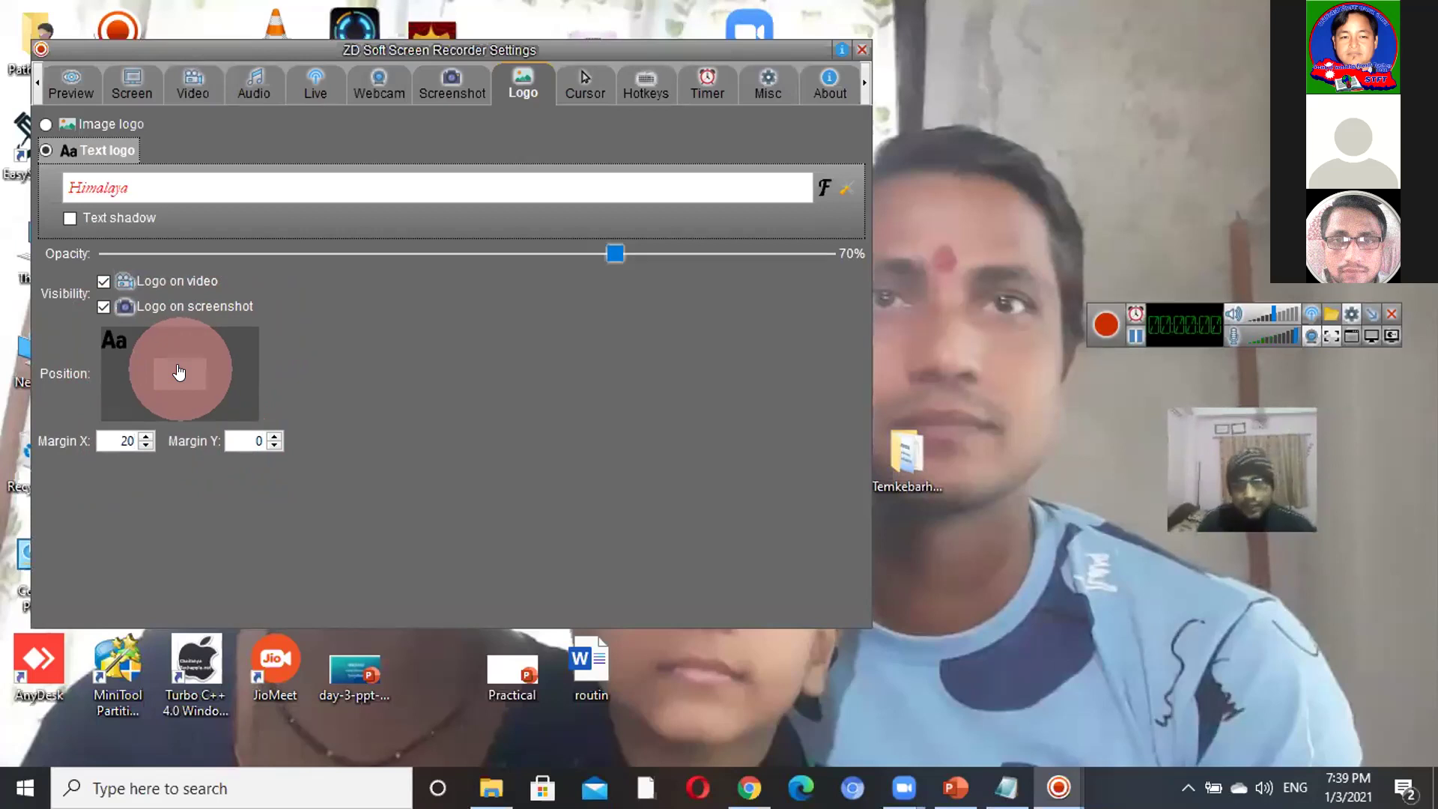
click(145, 438)
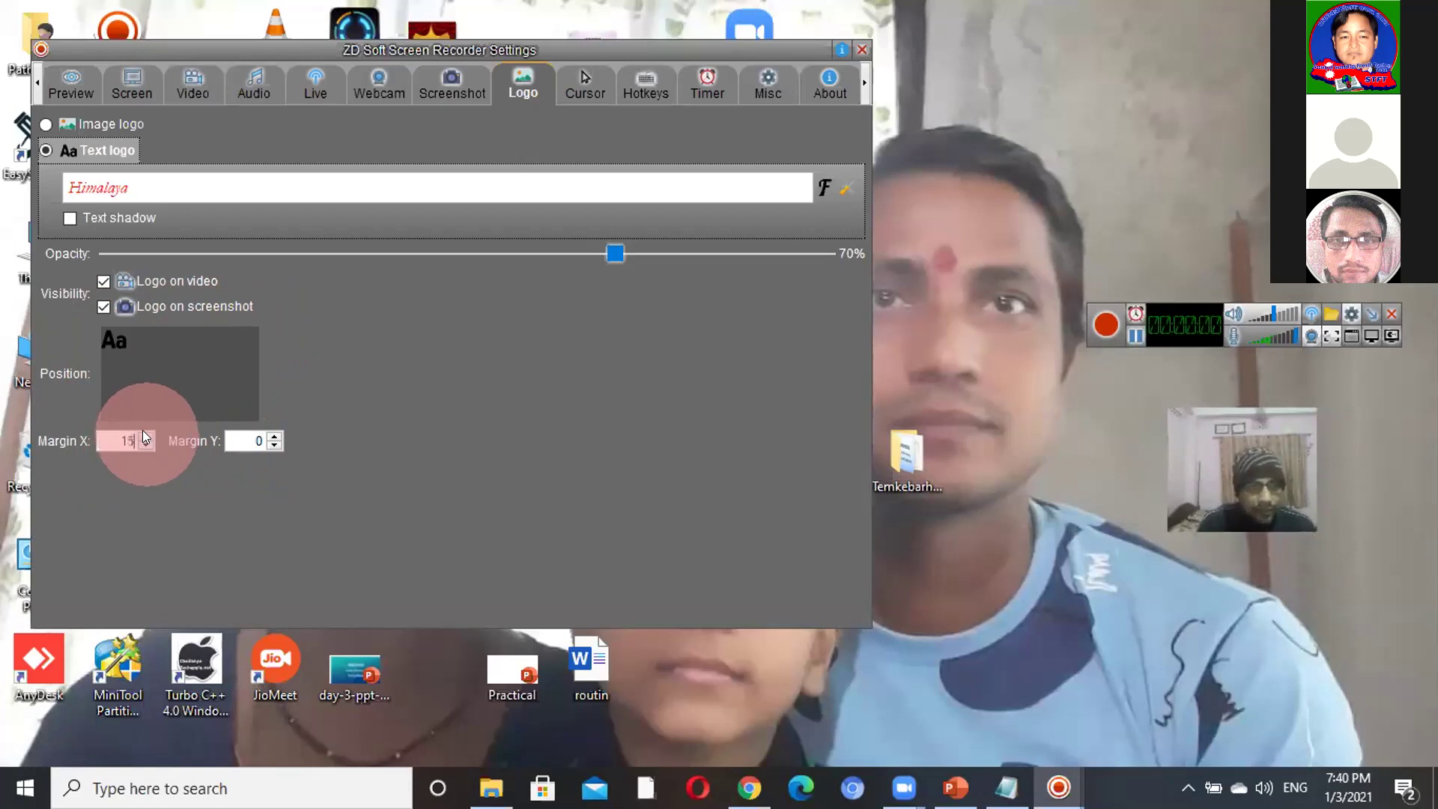
click(144, 436)
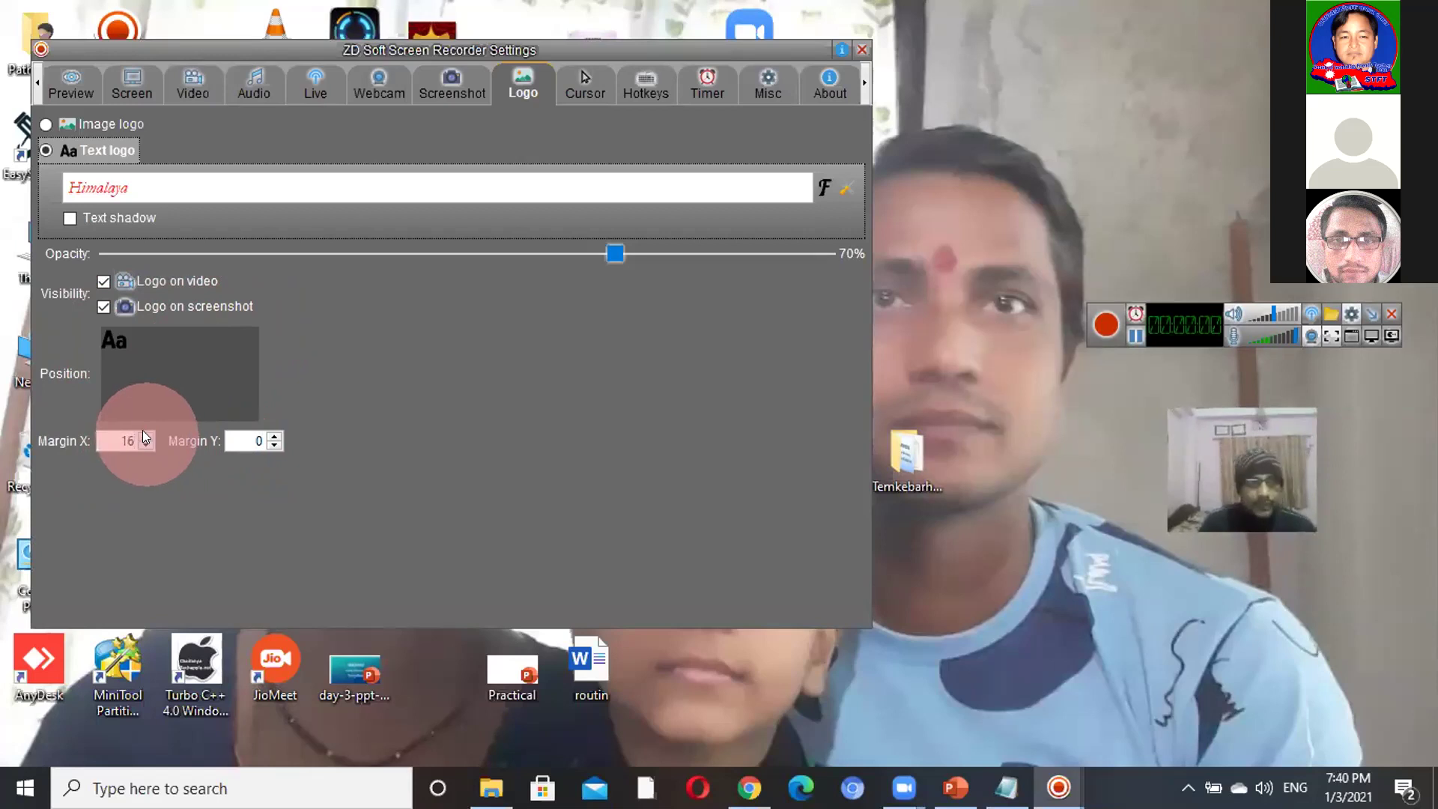
double_click(141, 443)
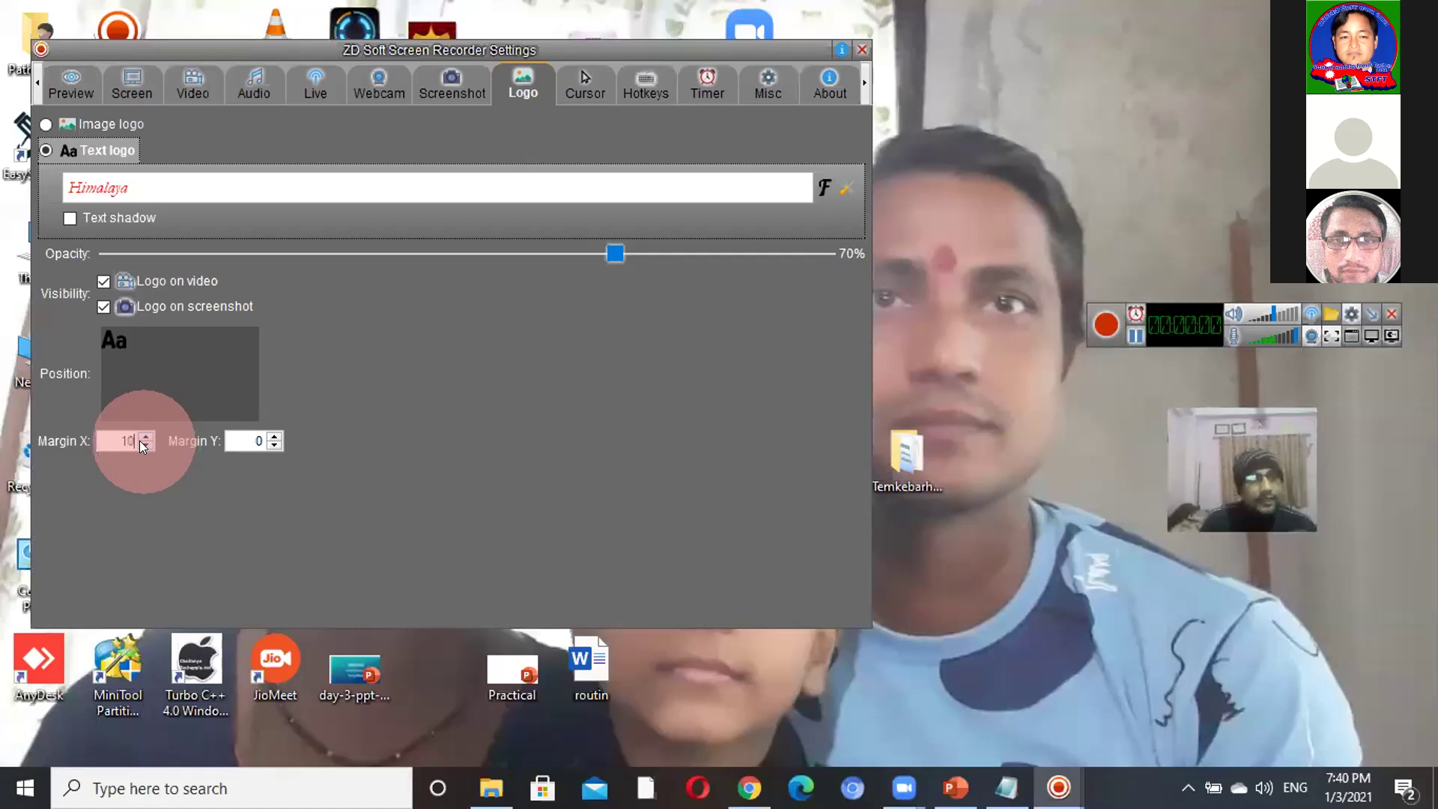
triple_click(273, 437)
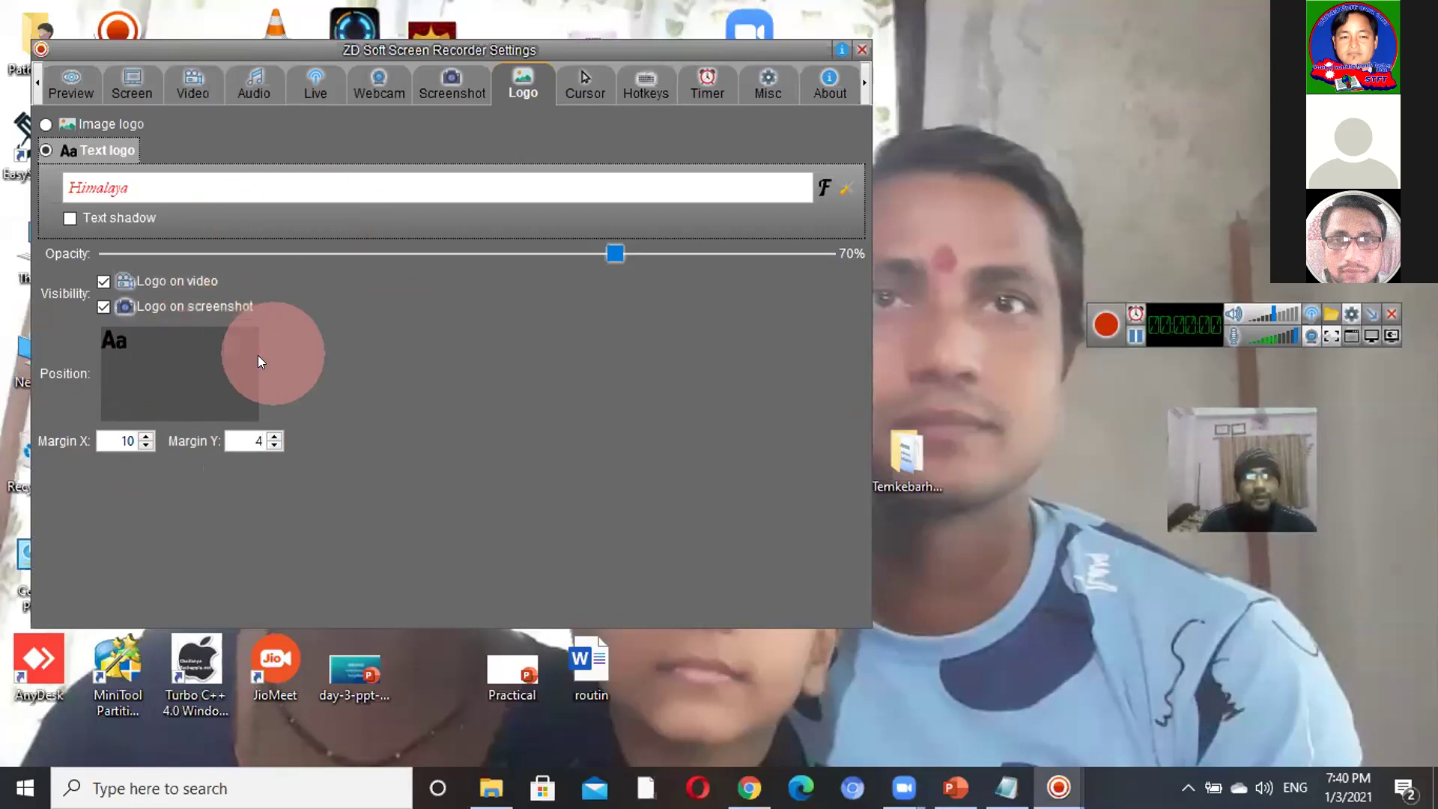
In the Cursor settings, uncheck 'Mouse cursor in screenshot'
click(582, 96)
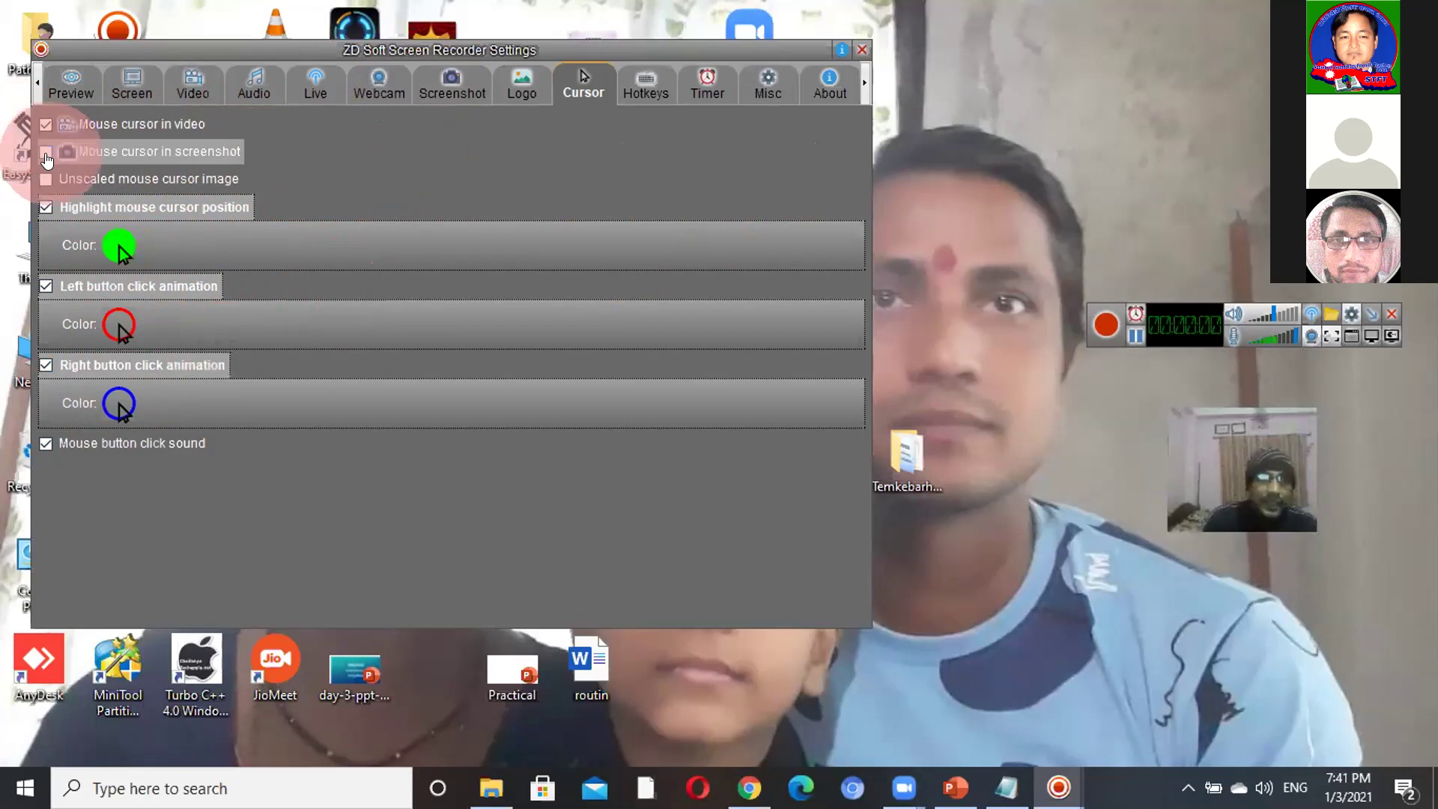
click(46, 153)
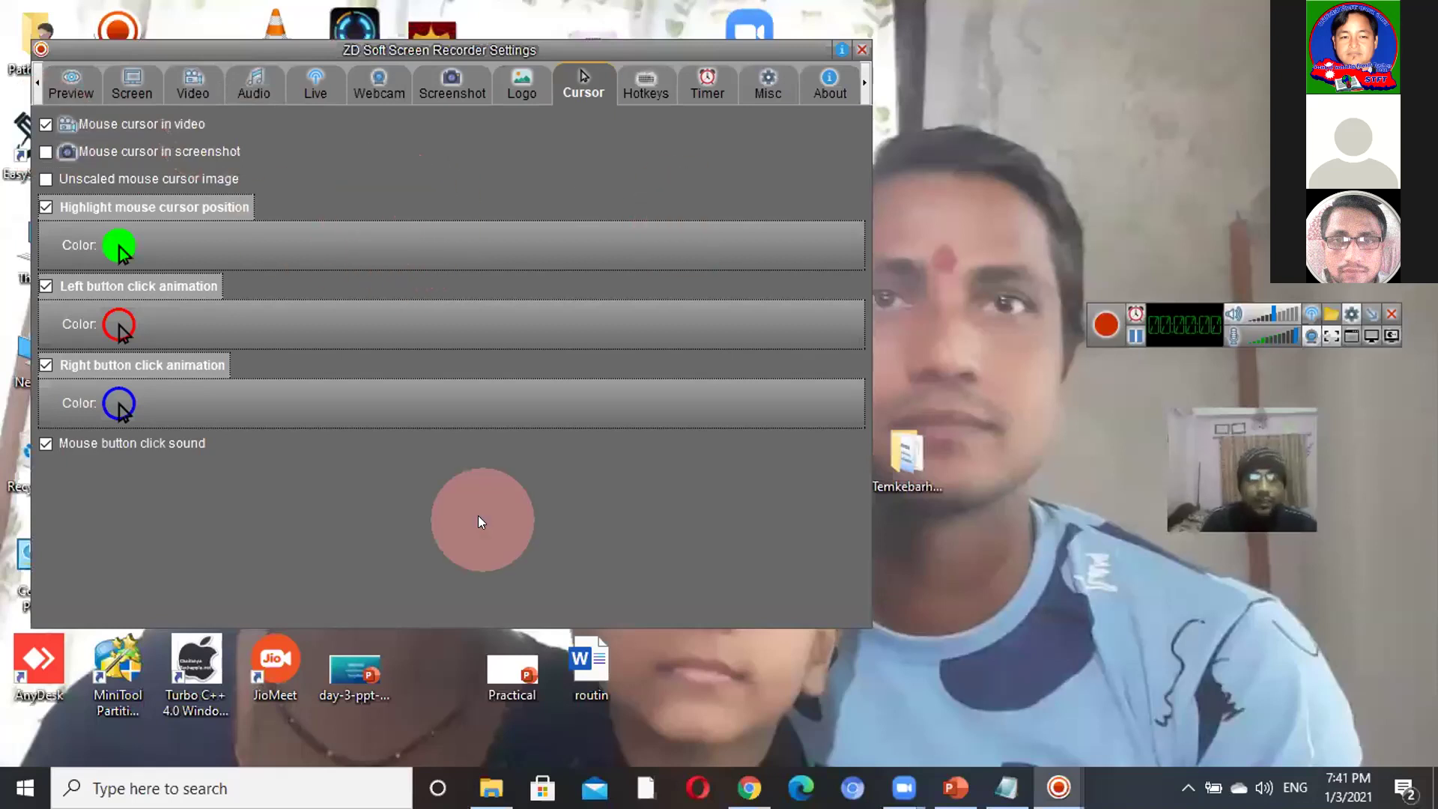
Enable 'Mouse cursor in video' and disable 'Unscaled mouse cursor image'
click(166, 137)
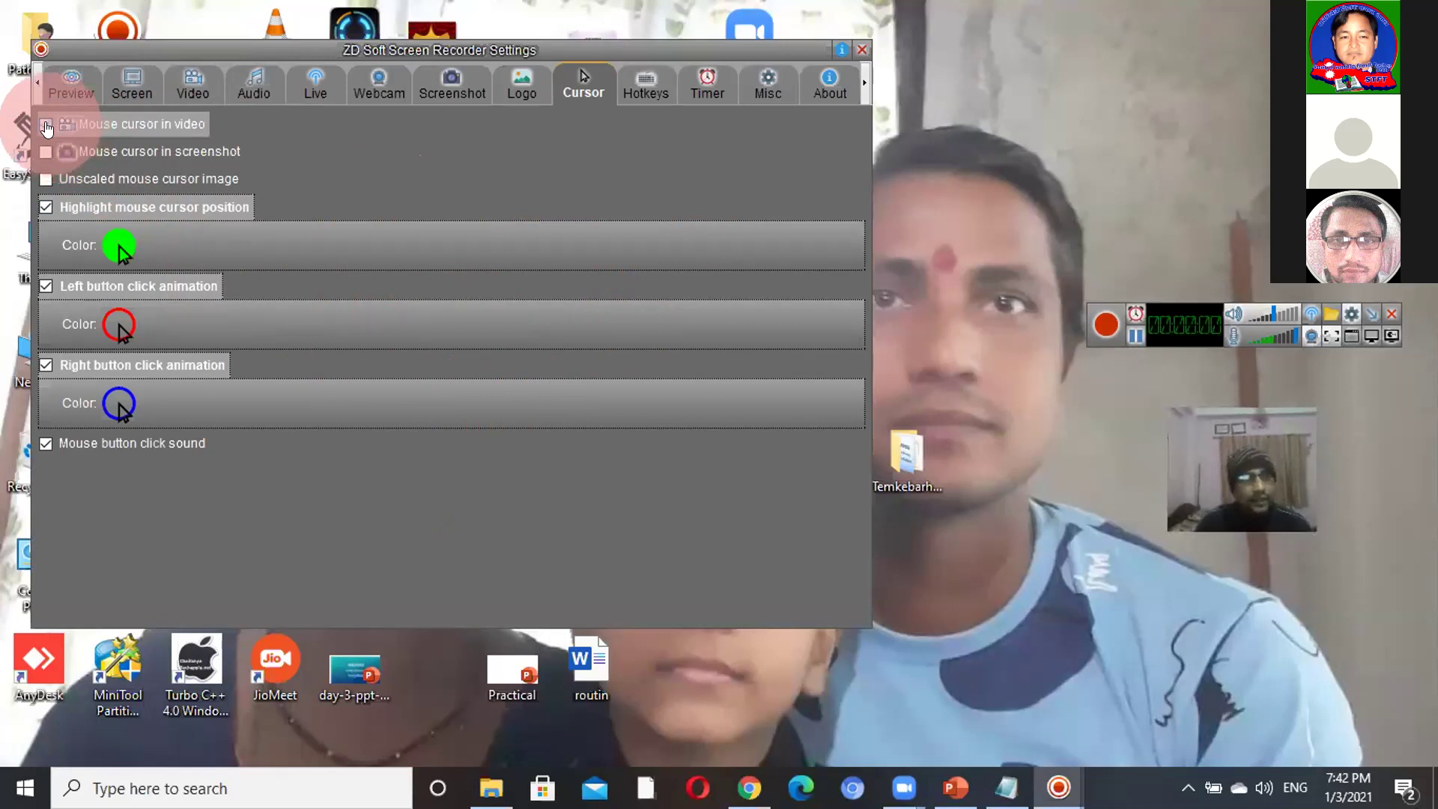
click(46, 126)
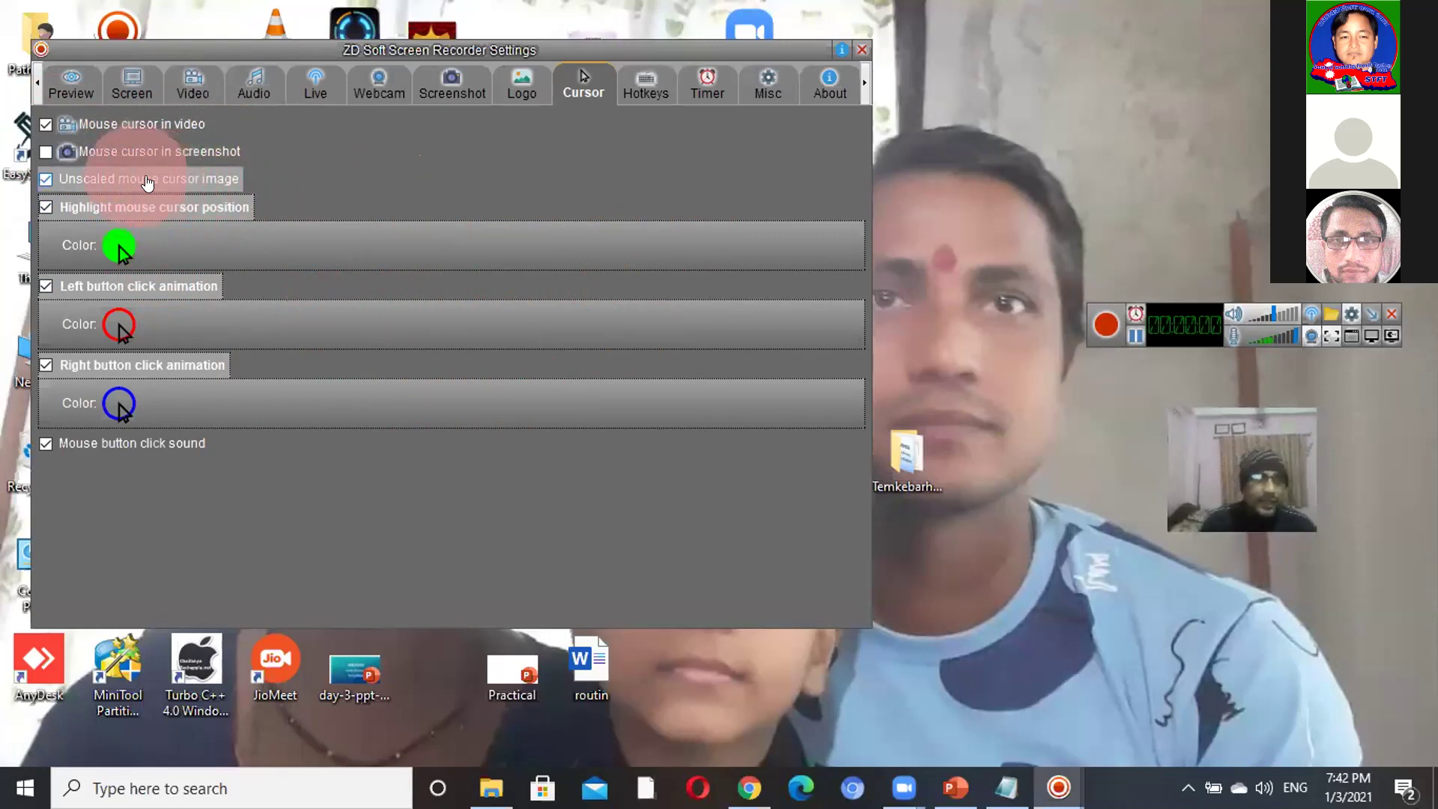
click(107, 178)
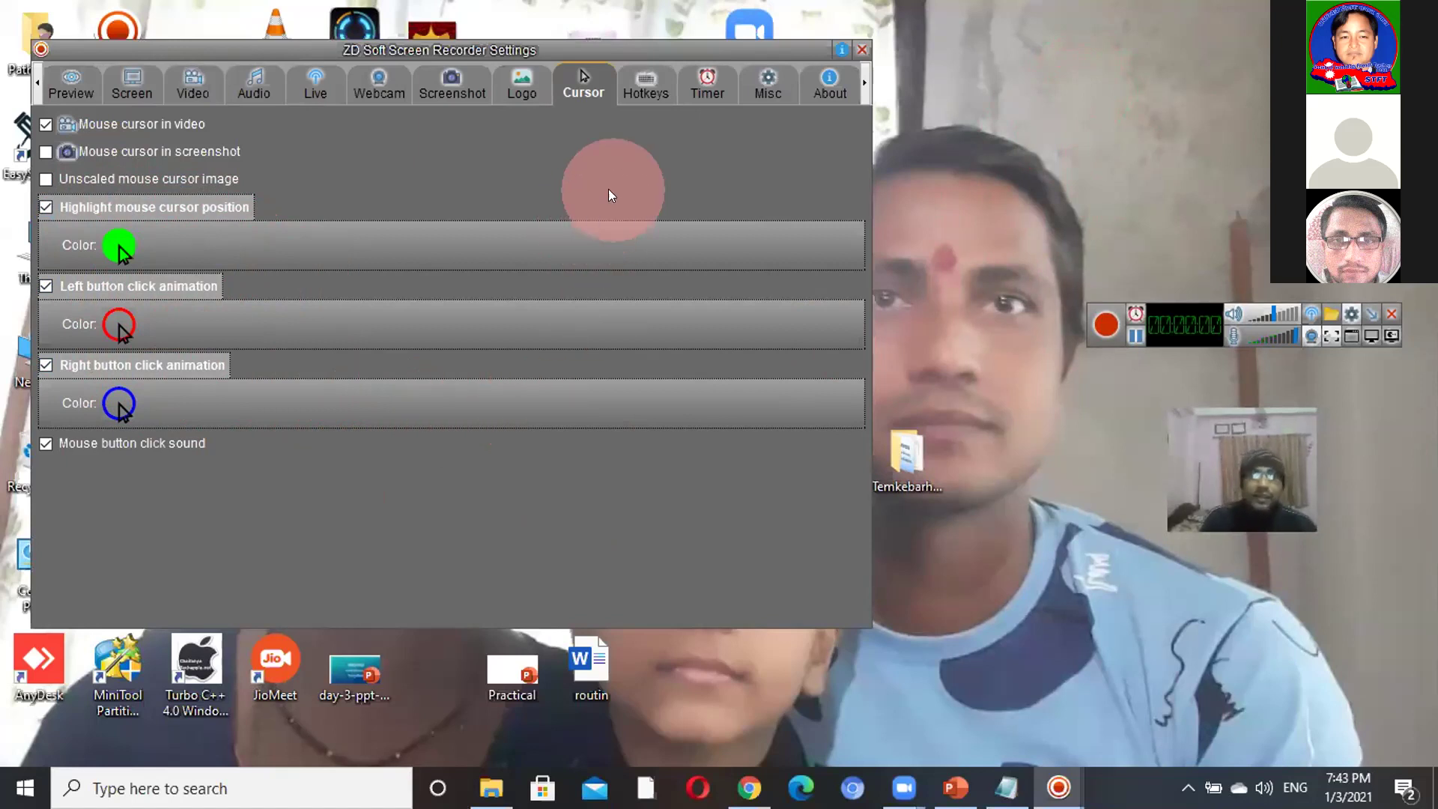
Assign Num 2 as the Start/Stop recording hotkey
click(646, 95)
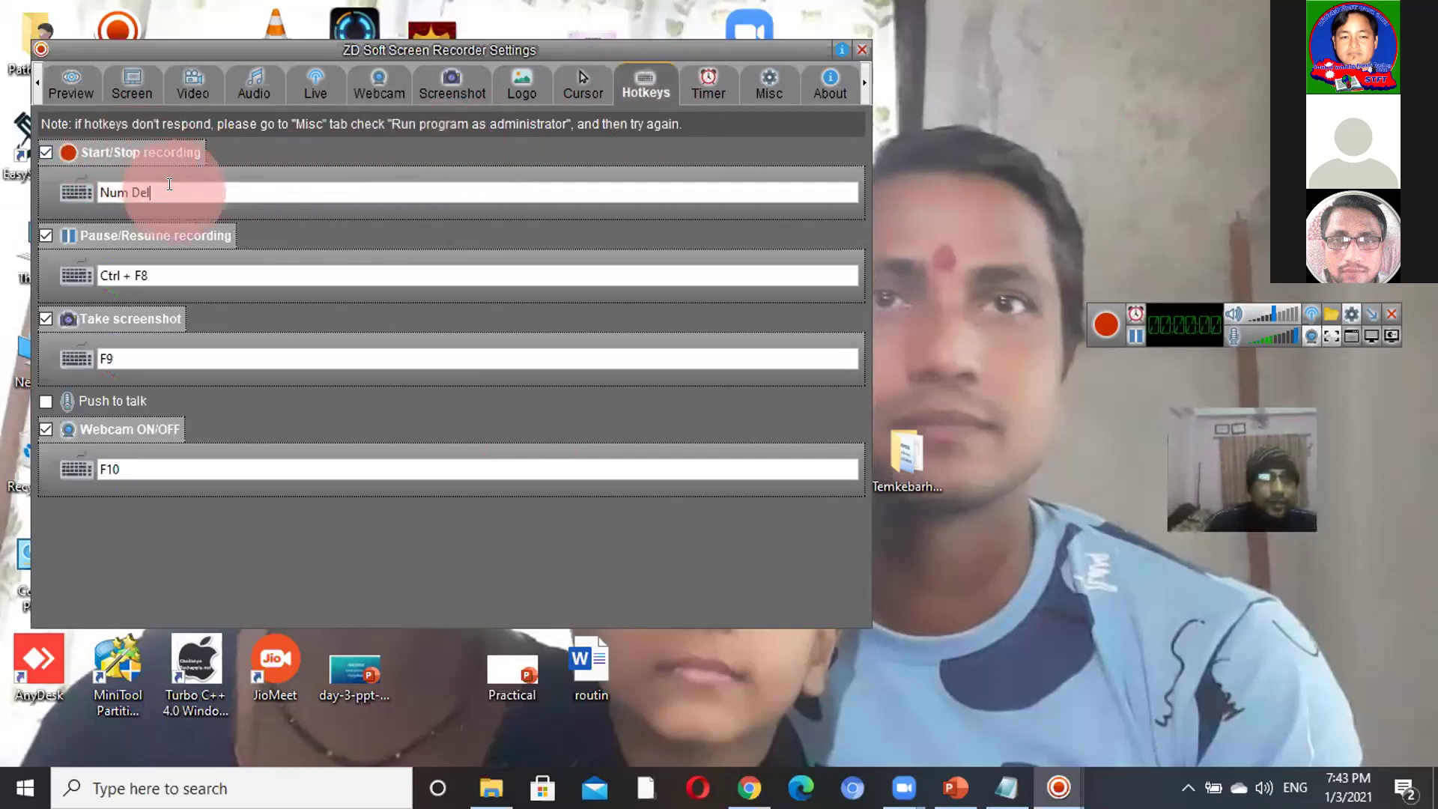
key(BackSpace)
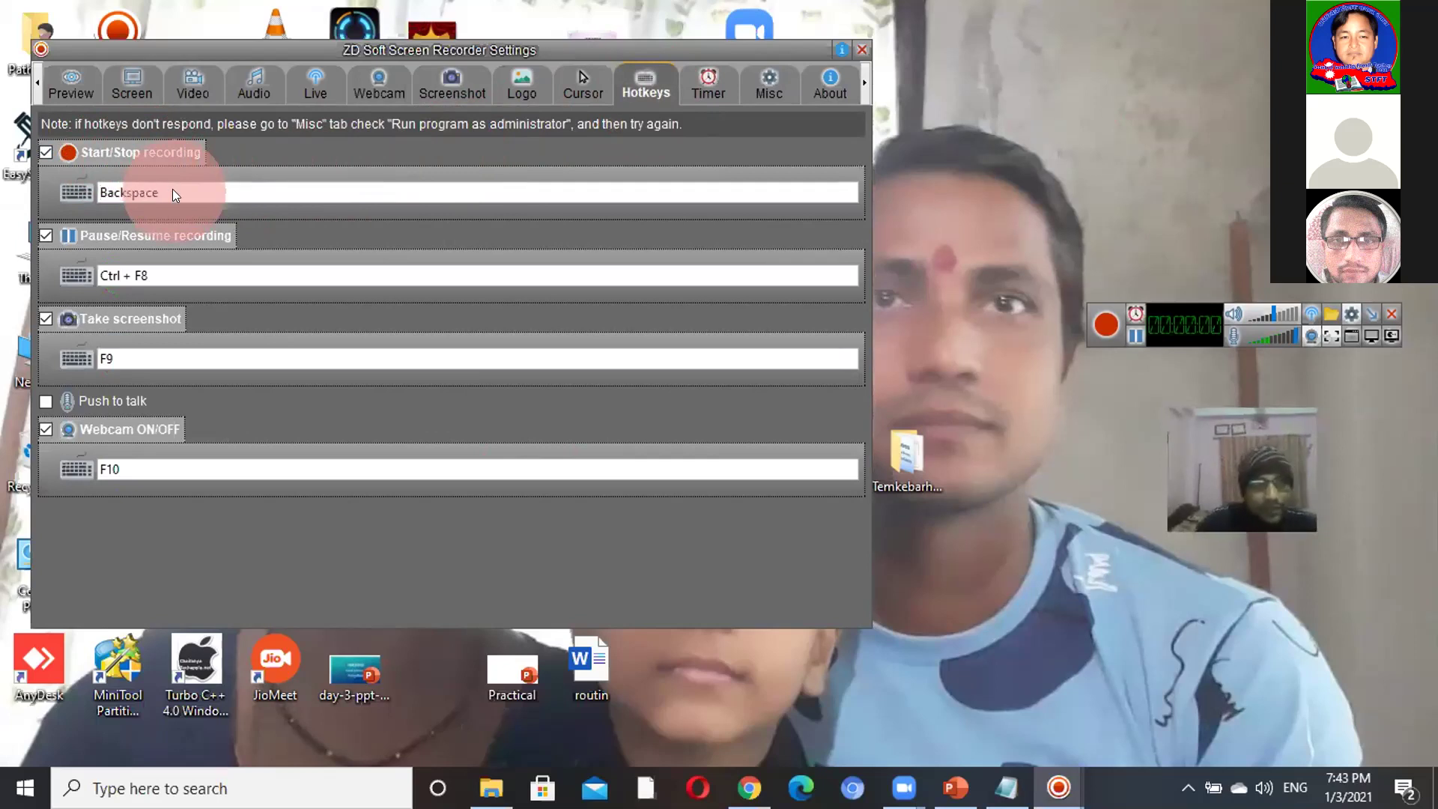
key(BackSpace)
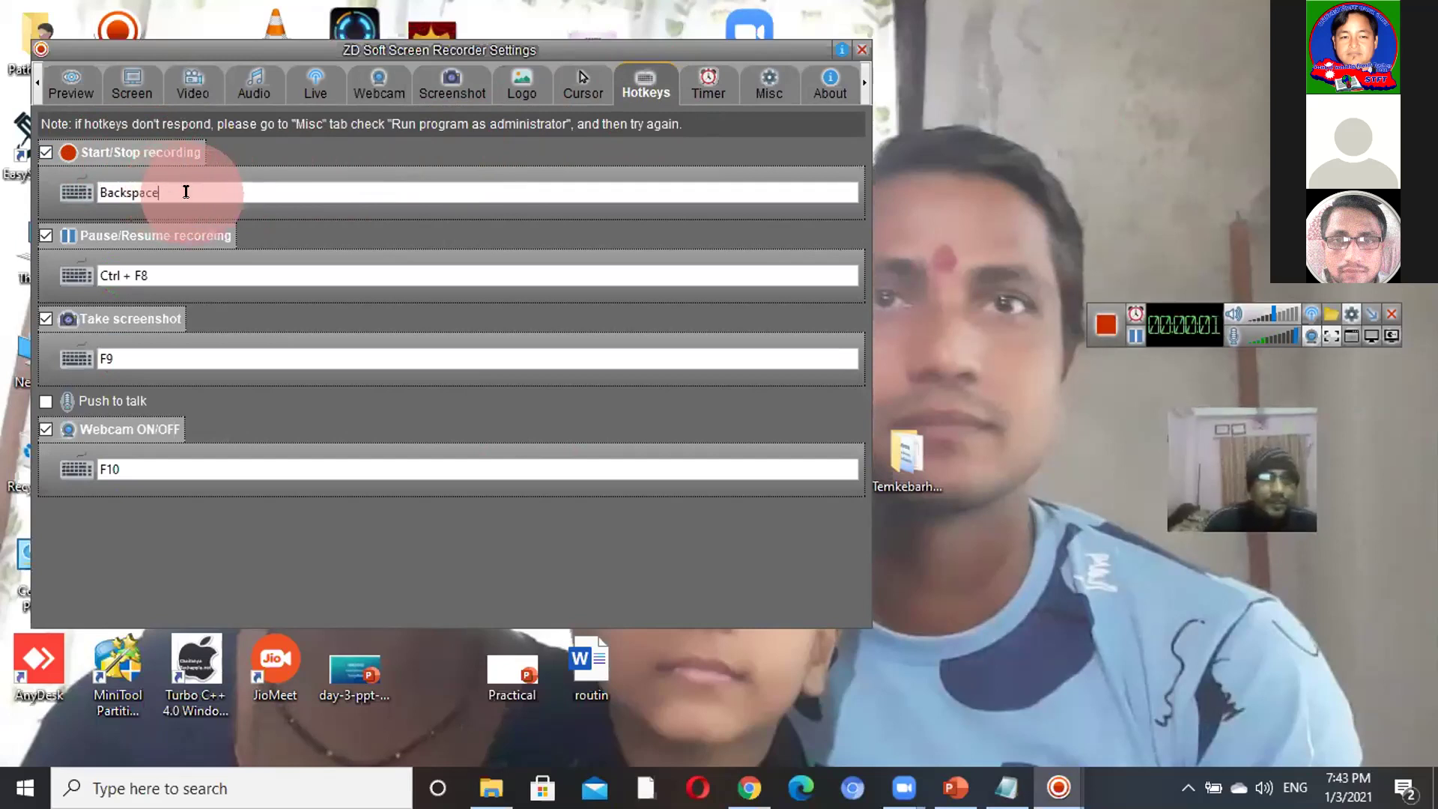
key(KP_2)
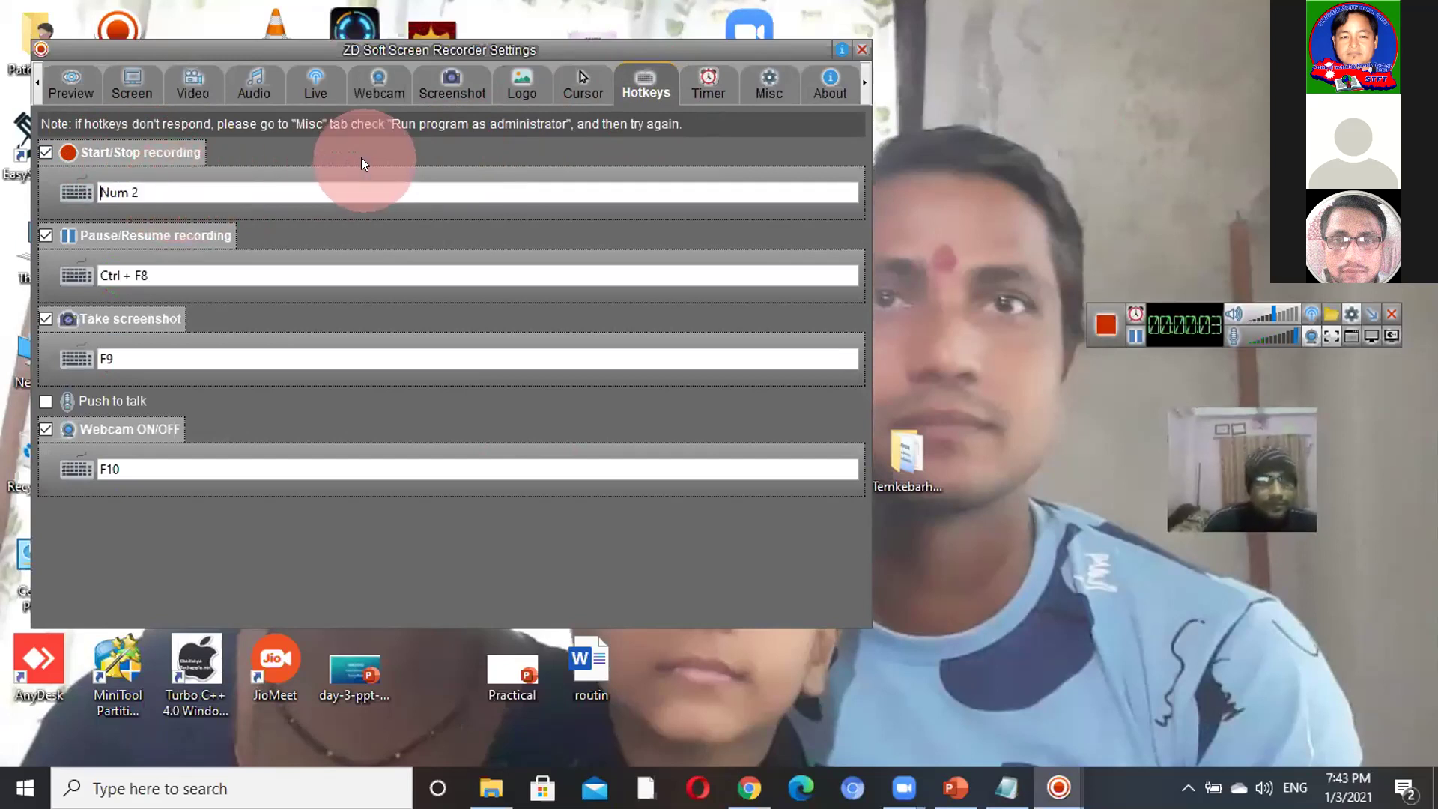
key(KP_8)
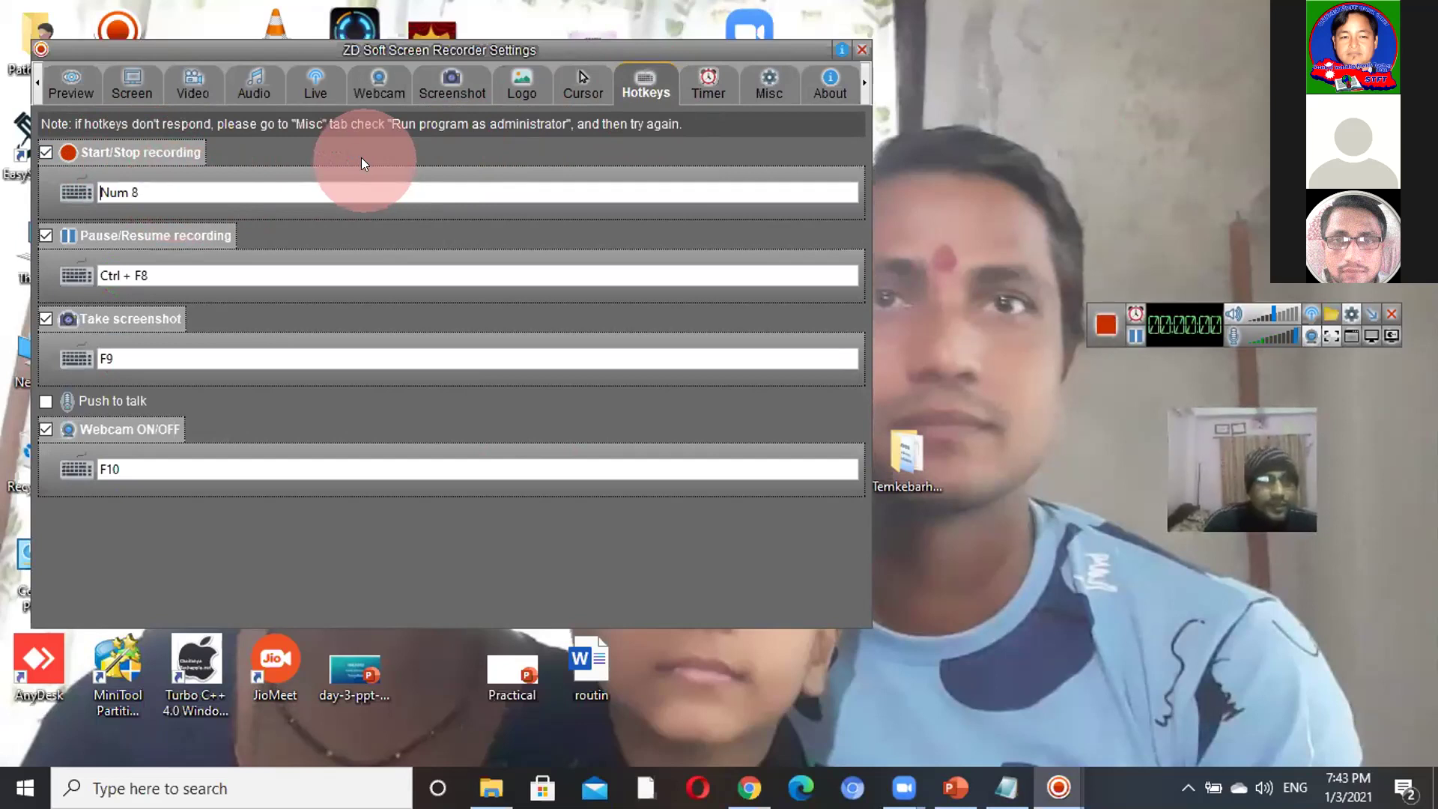
key(KP_8)
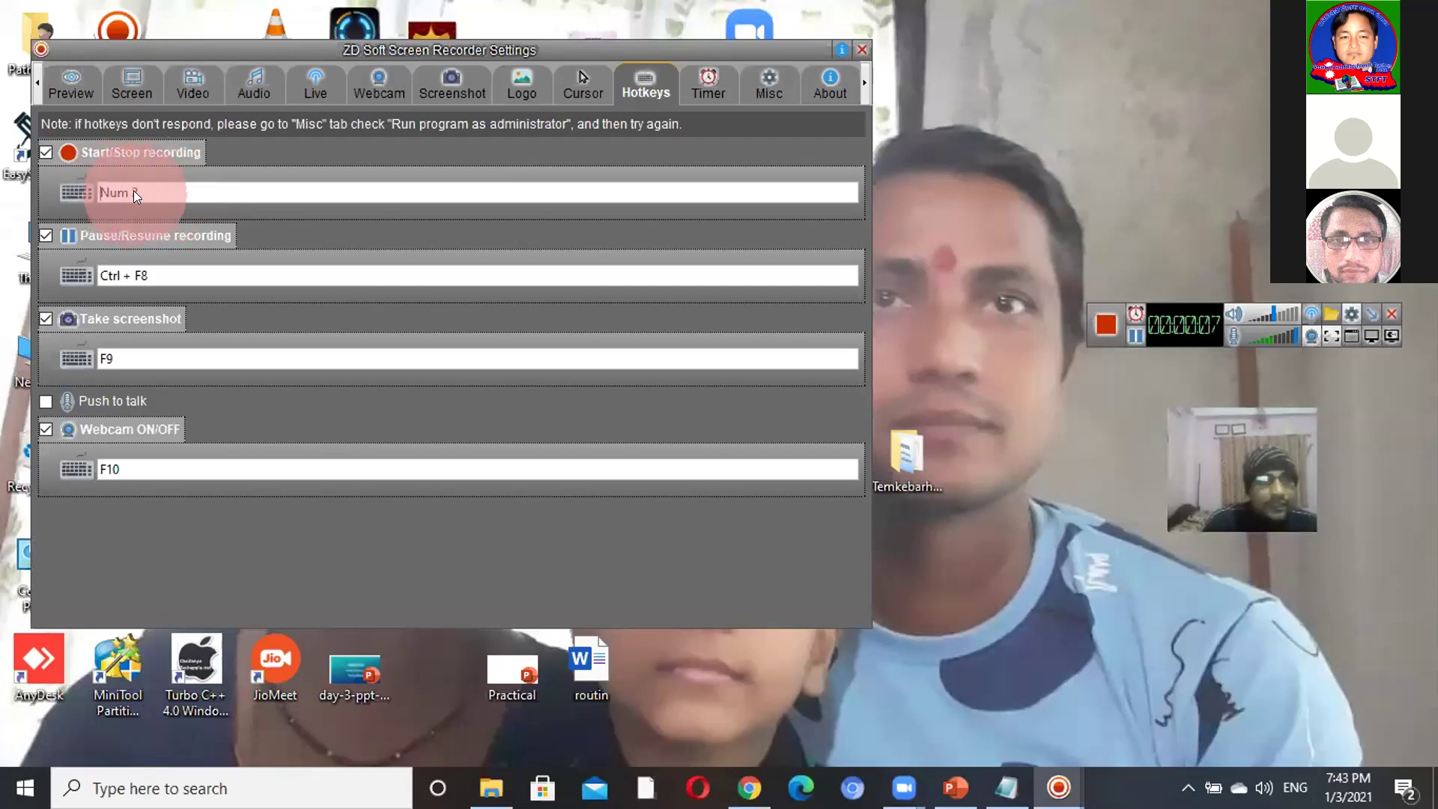
key(KP_8)
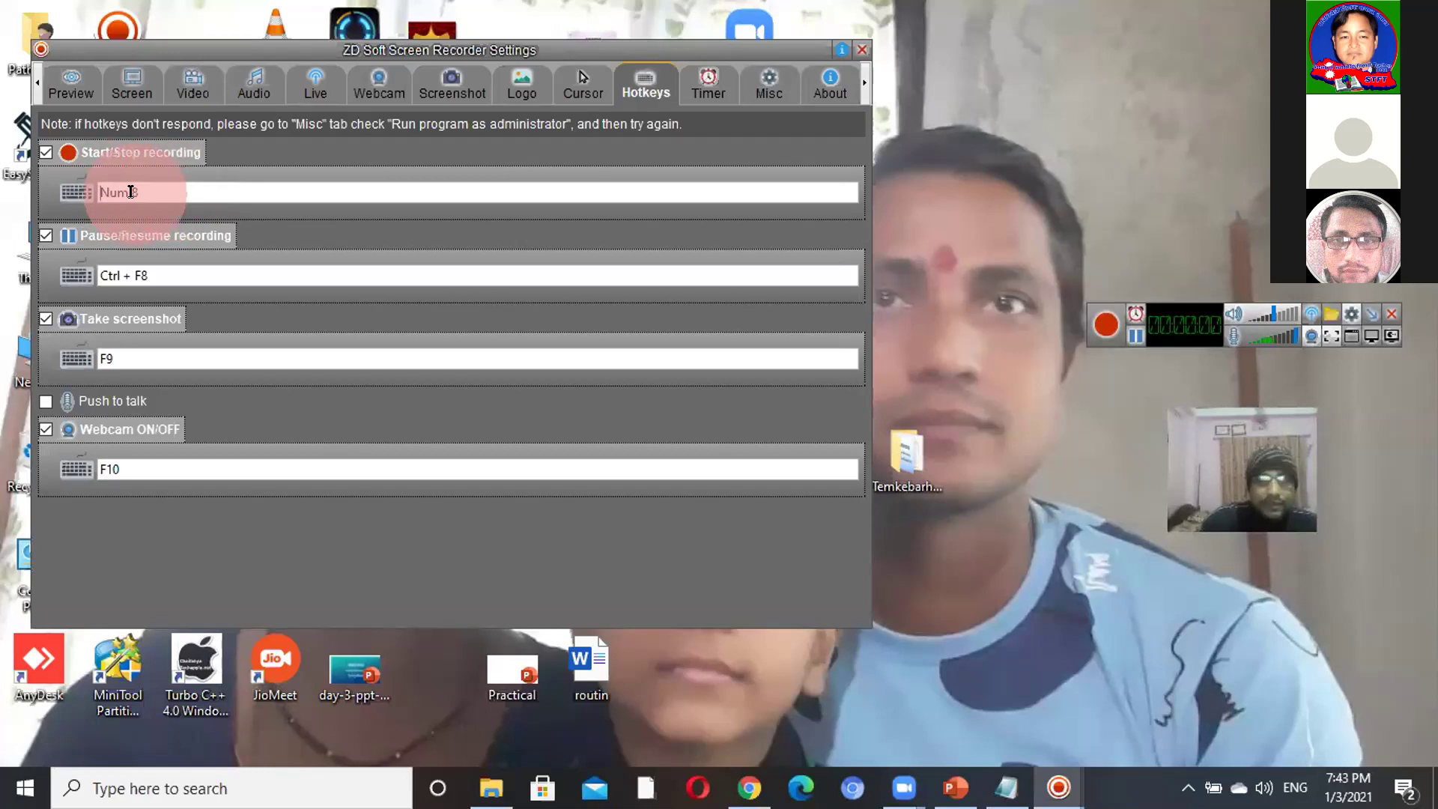
key(KP_Delete)
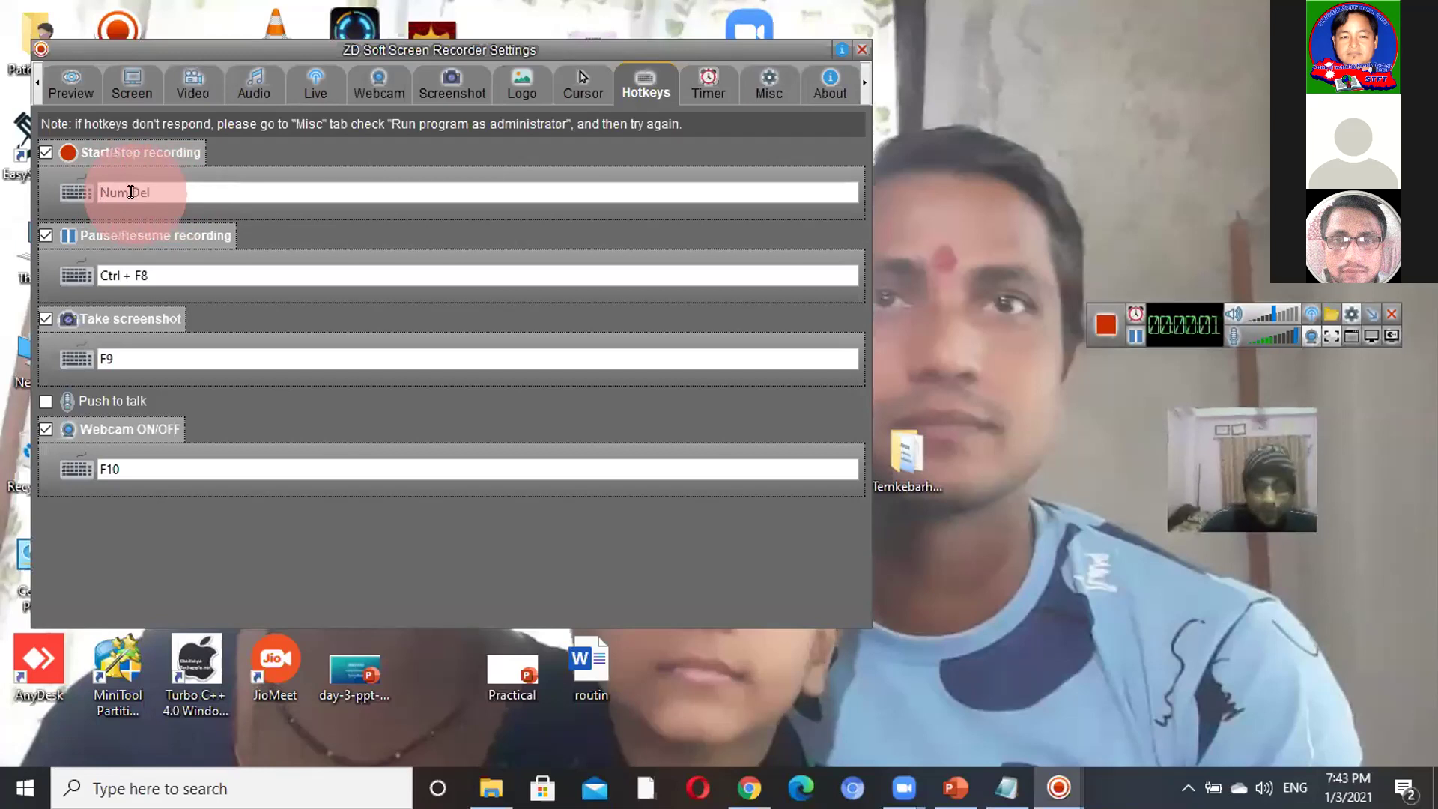
key(KP_2)
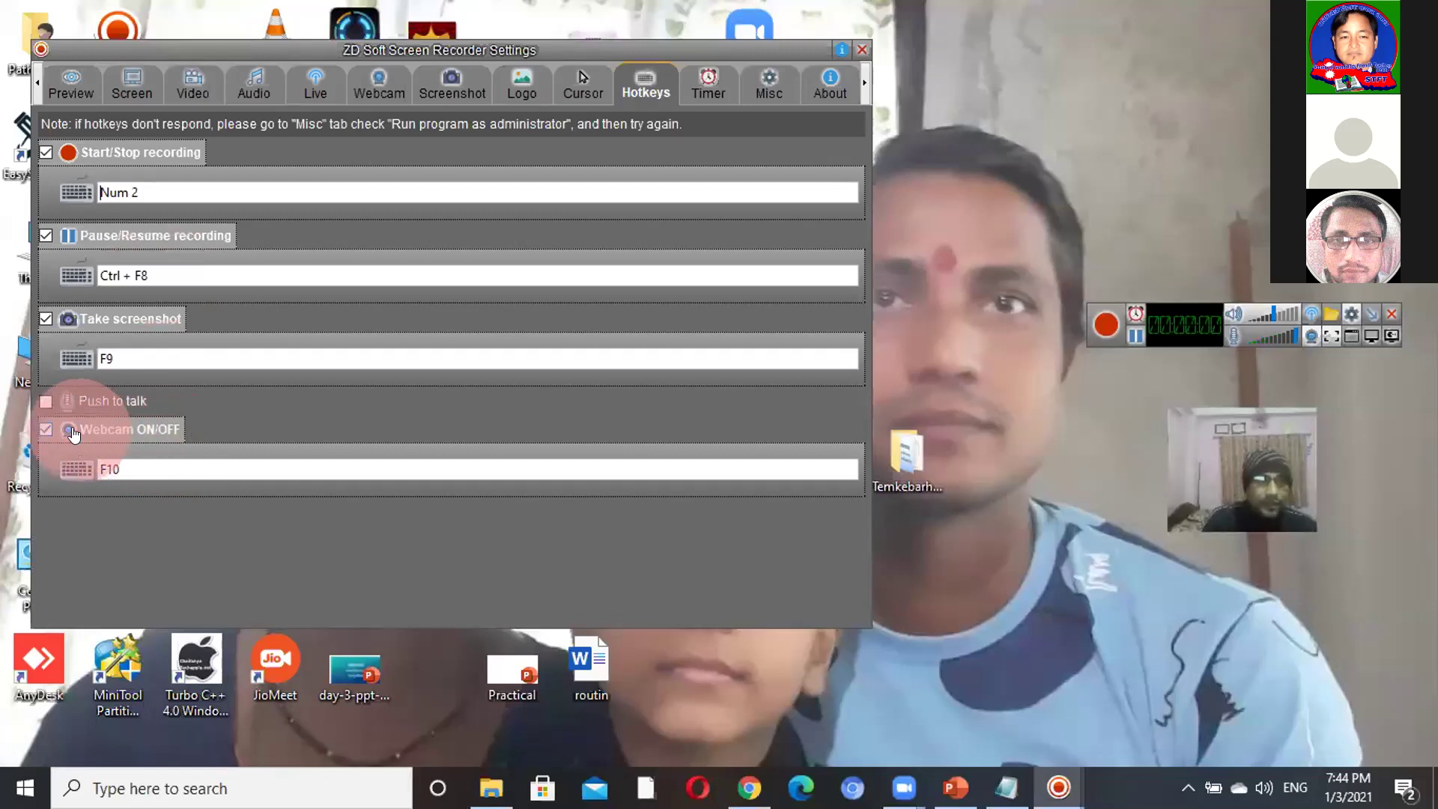
Enable Push to talk and assign Num Del as its hotkey
click(44, 402)
click(151, 432)
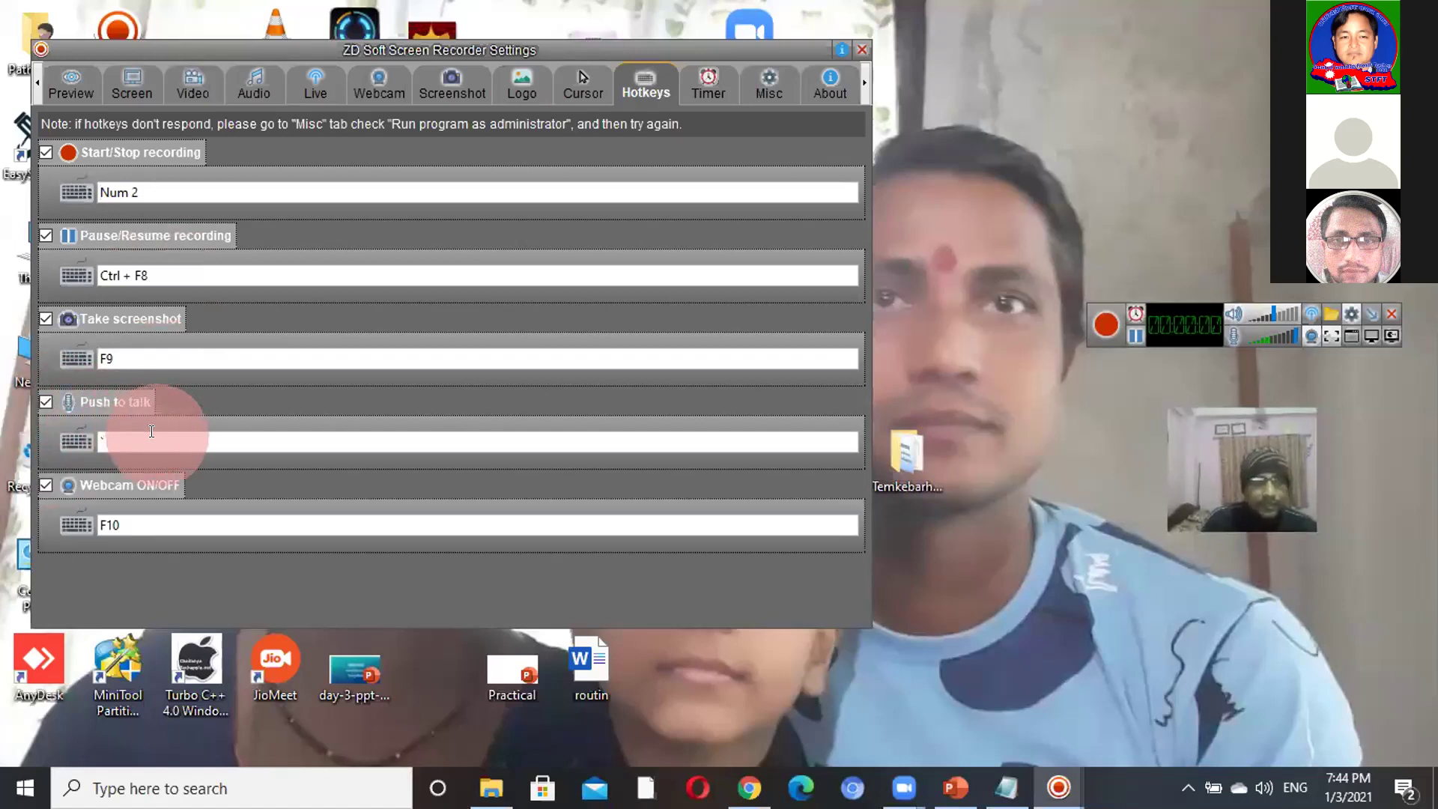
key(KP_2)
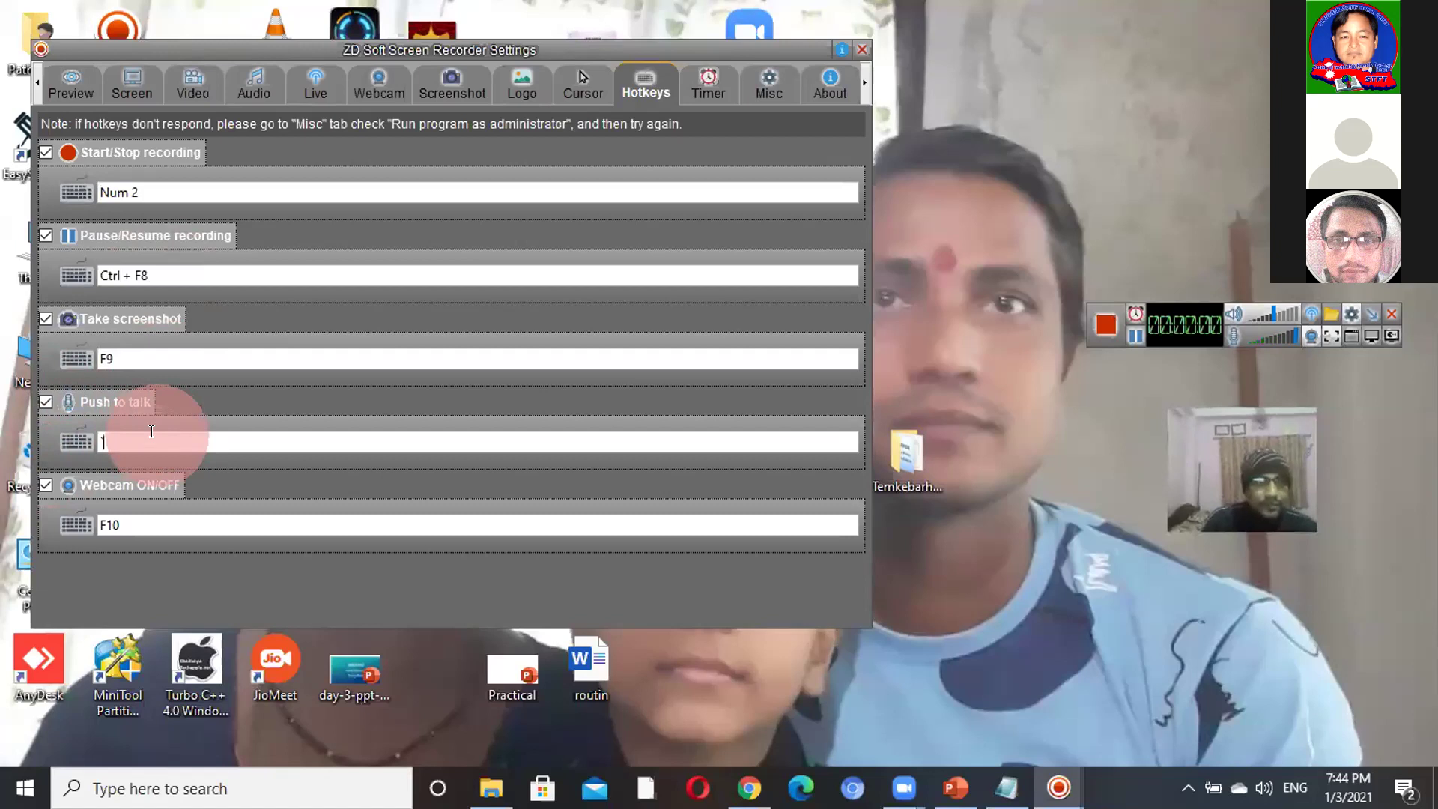
key(p)
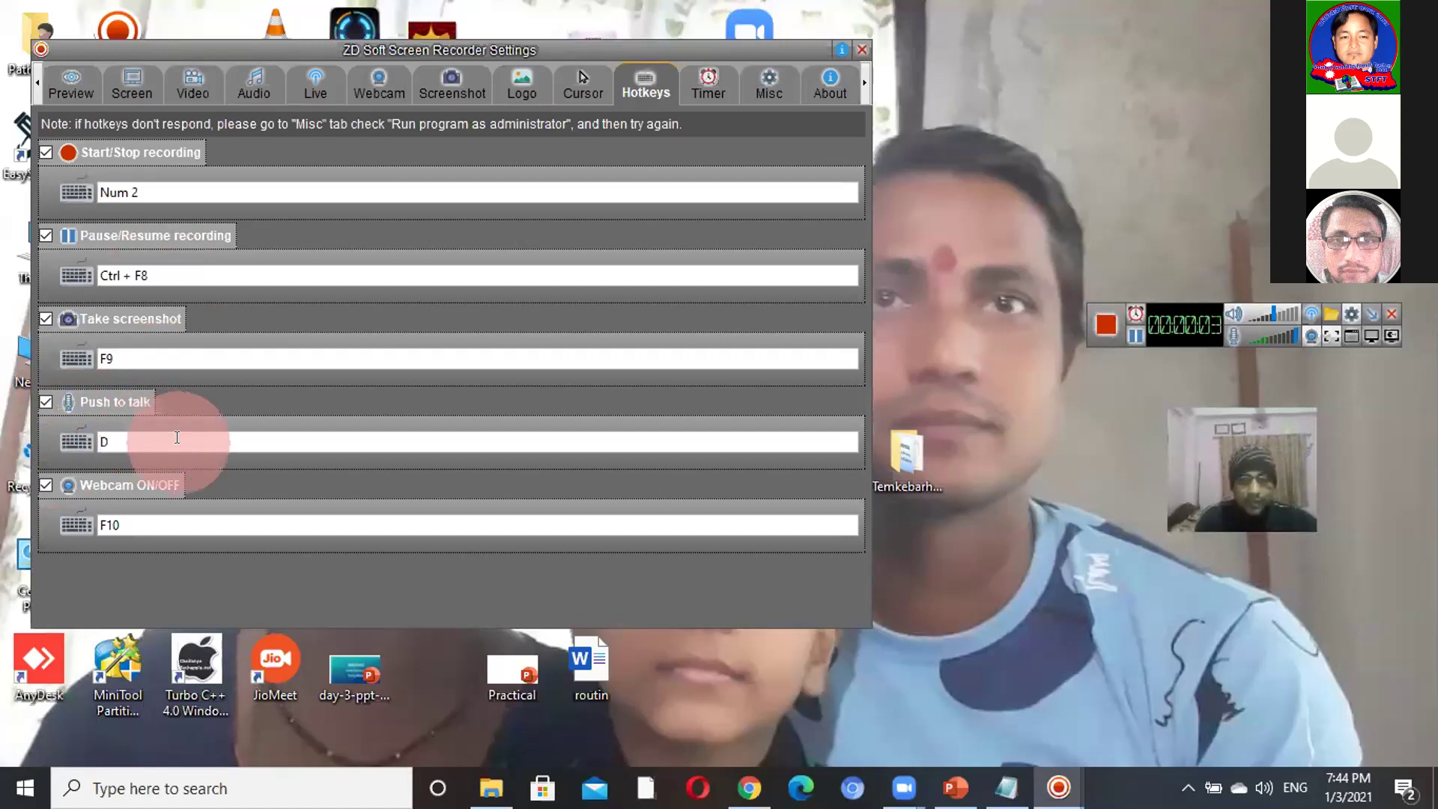
key(BackSpace)
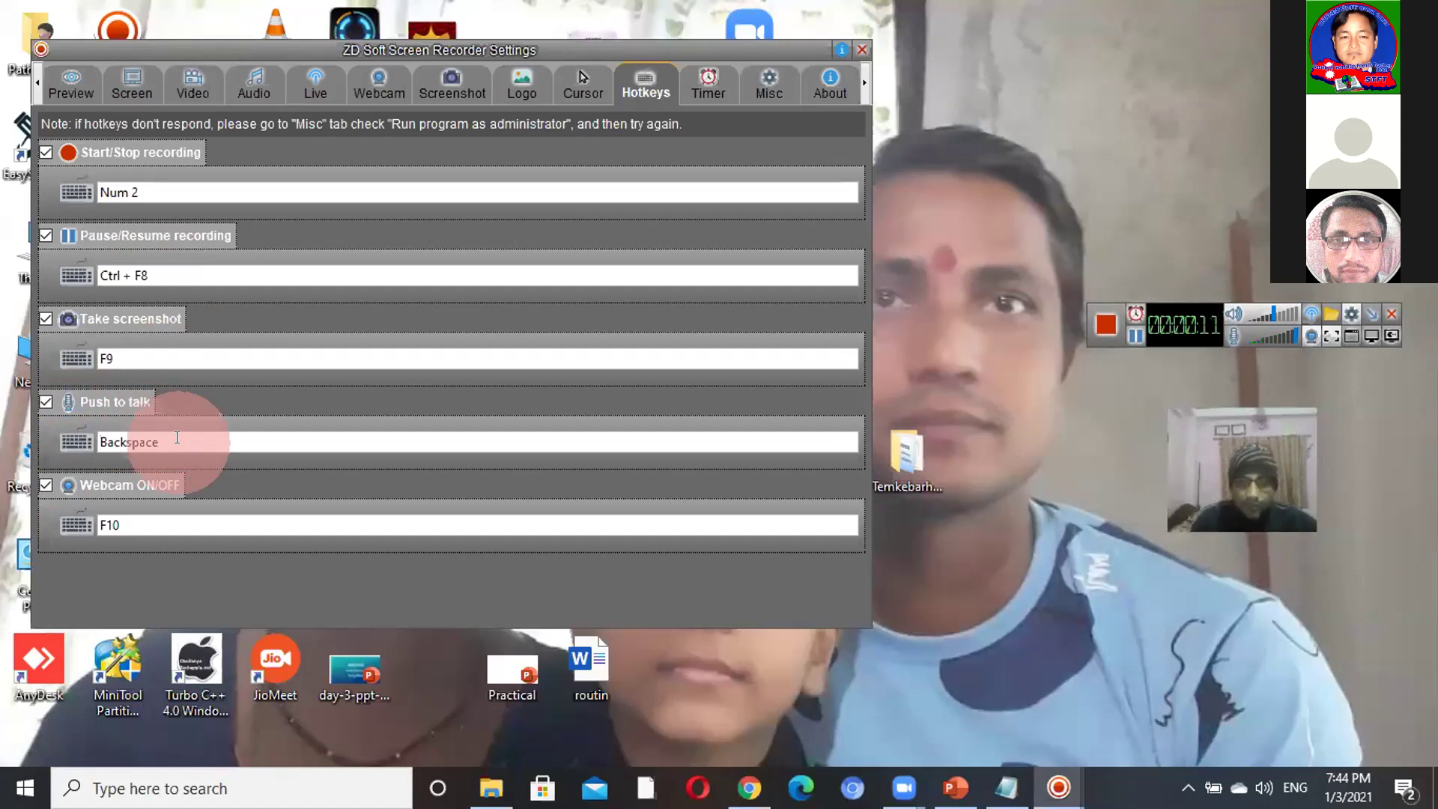
key(KP_8)
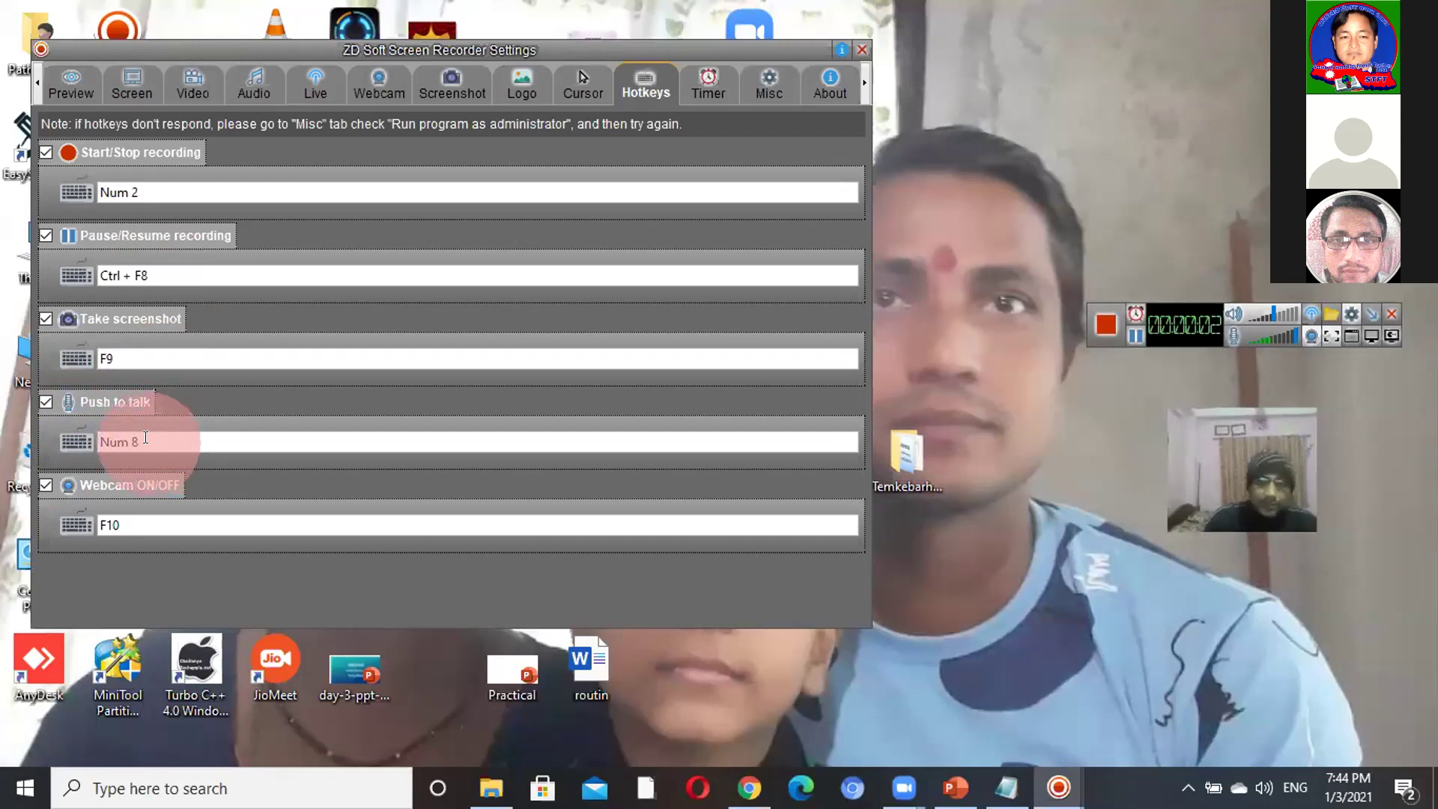
key(KP_2)
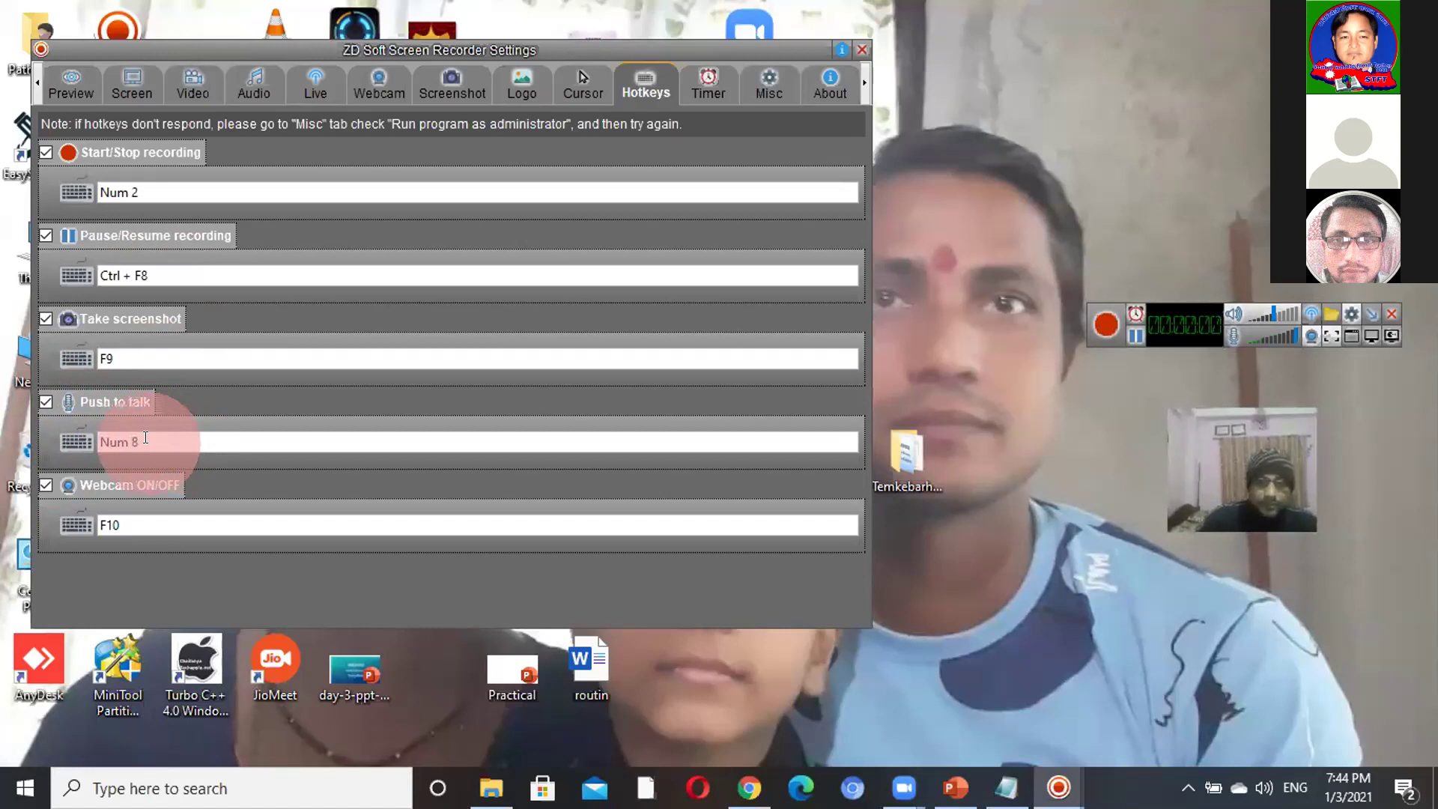
key(KP_Delete)
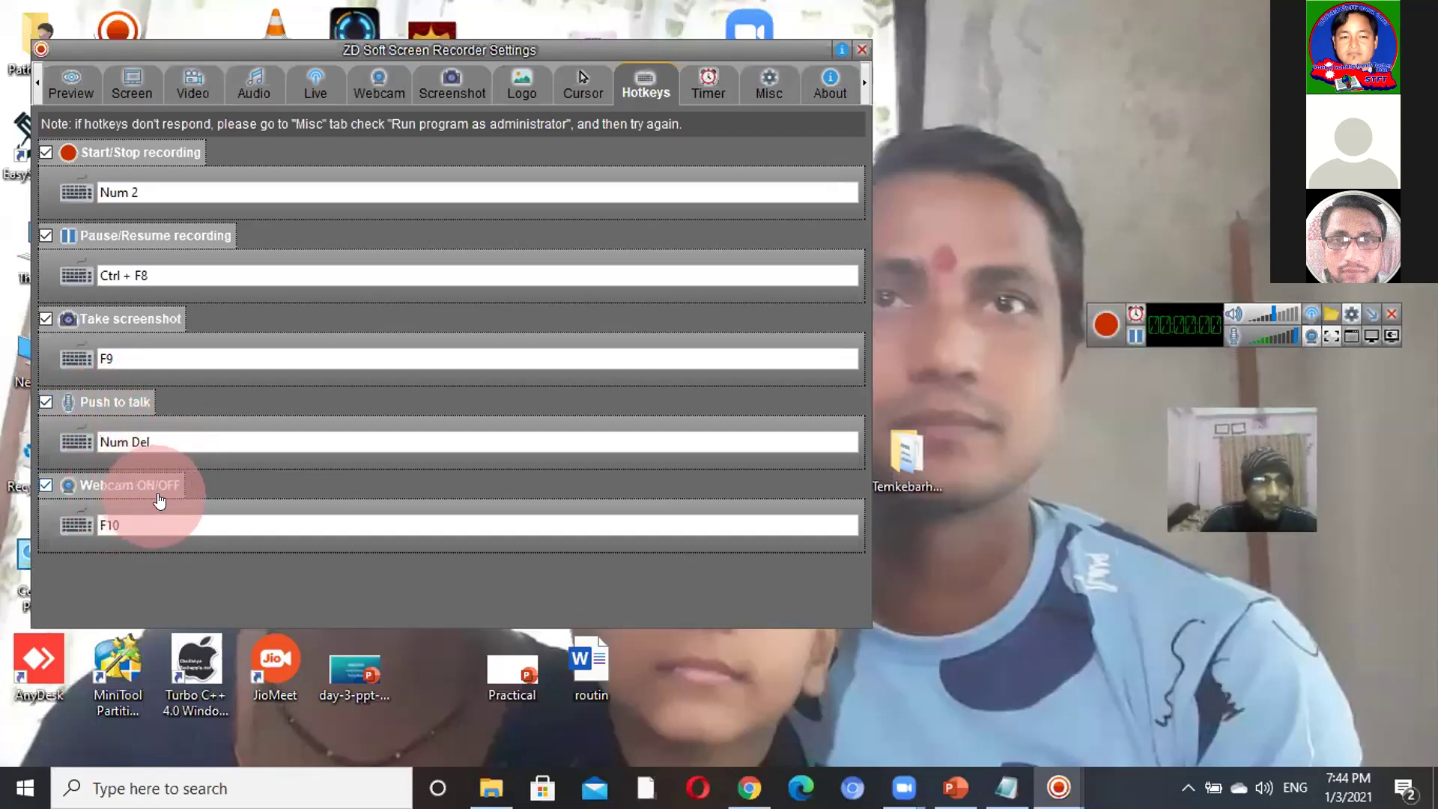
click(148, 517)
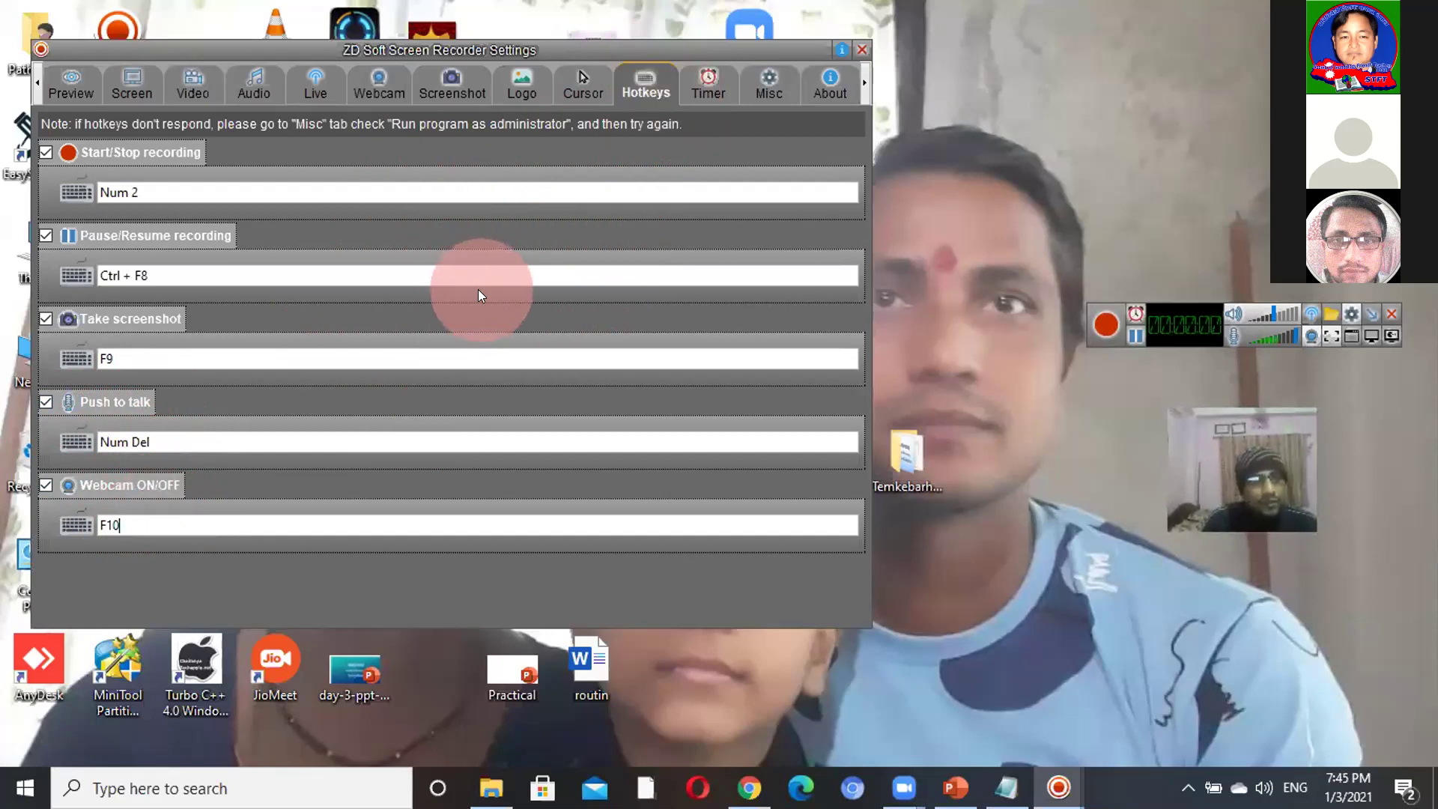
click(710, 91)
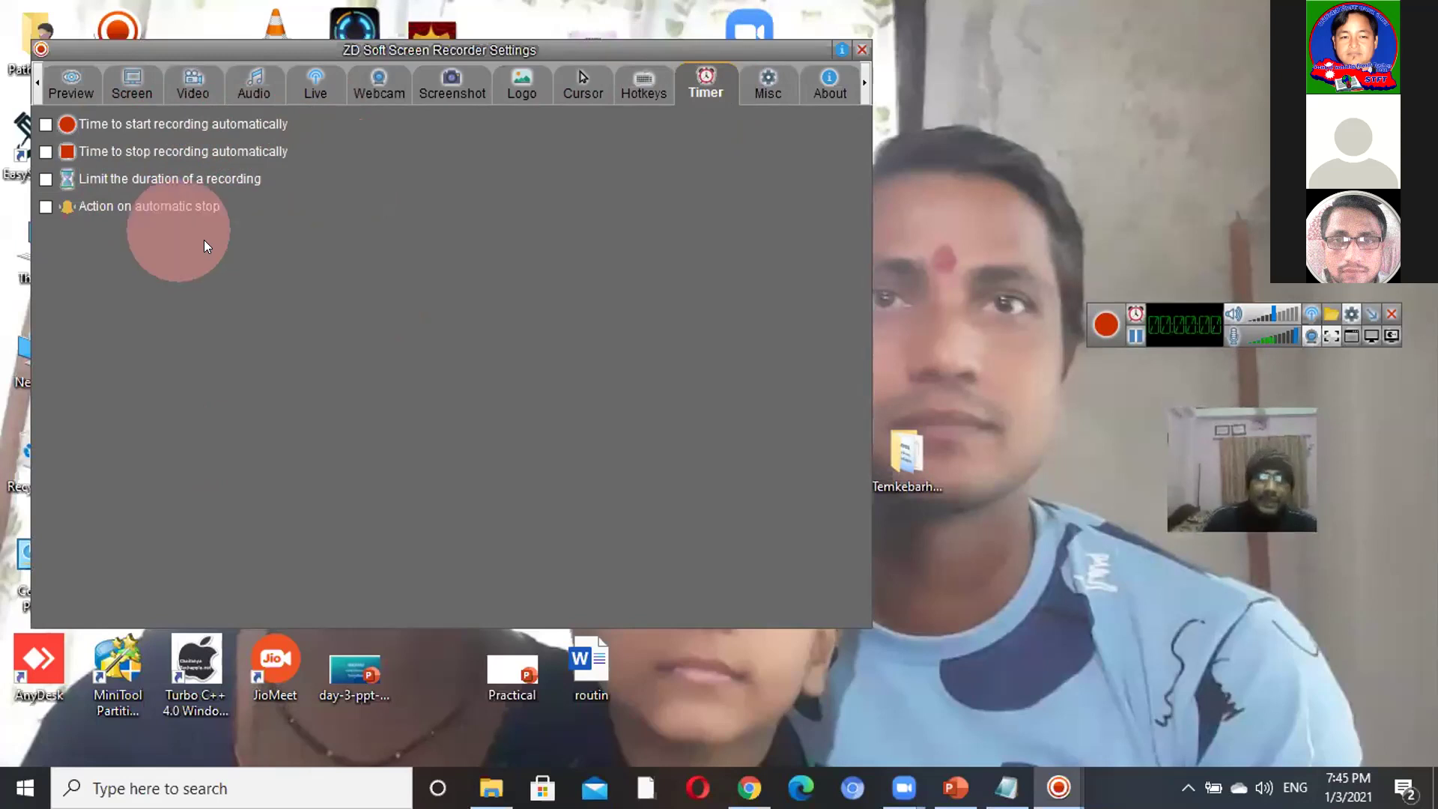
Enable auto-start at 8:29:00 PM, auto-stop at 8:32:00 PM, and a 10-minute recording limit
click(45, 125)
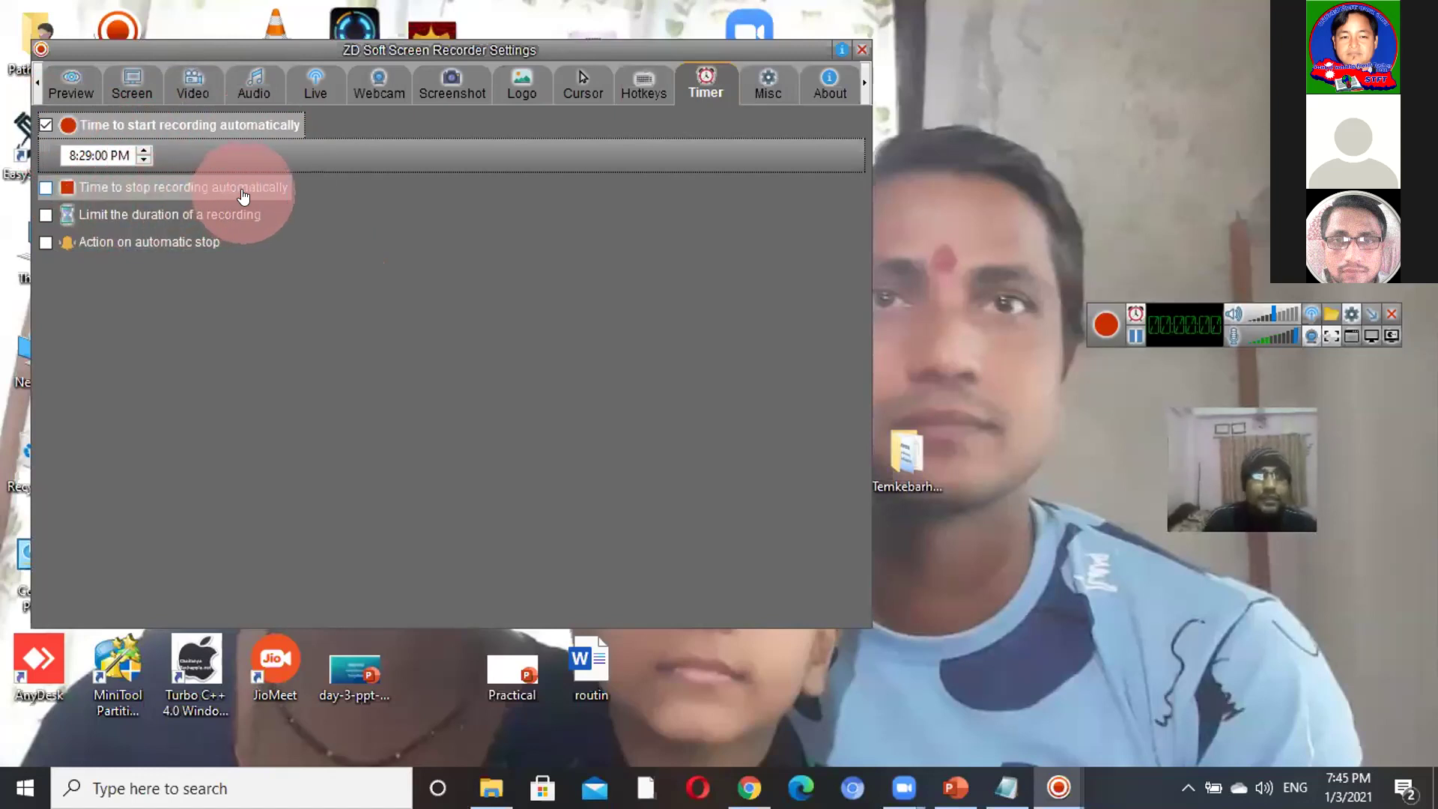
click(45, 188)
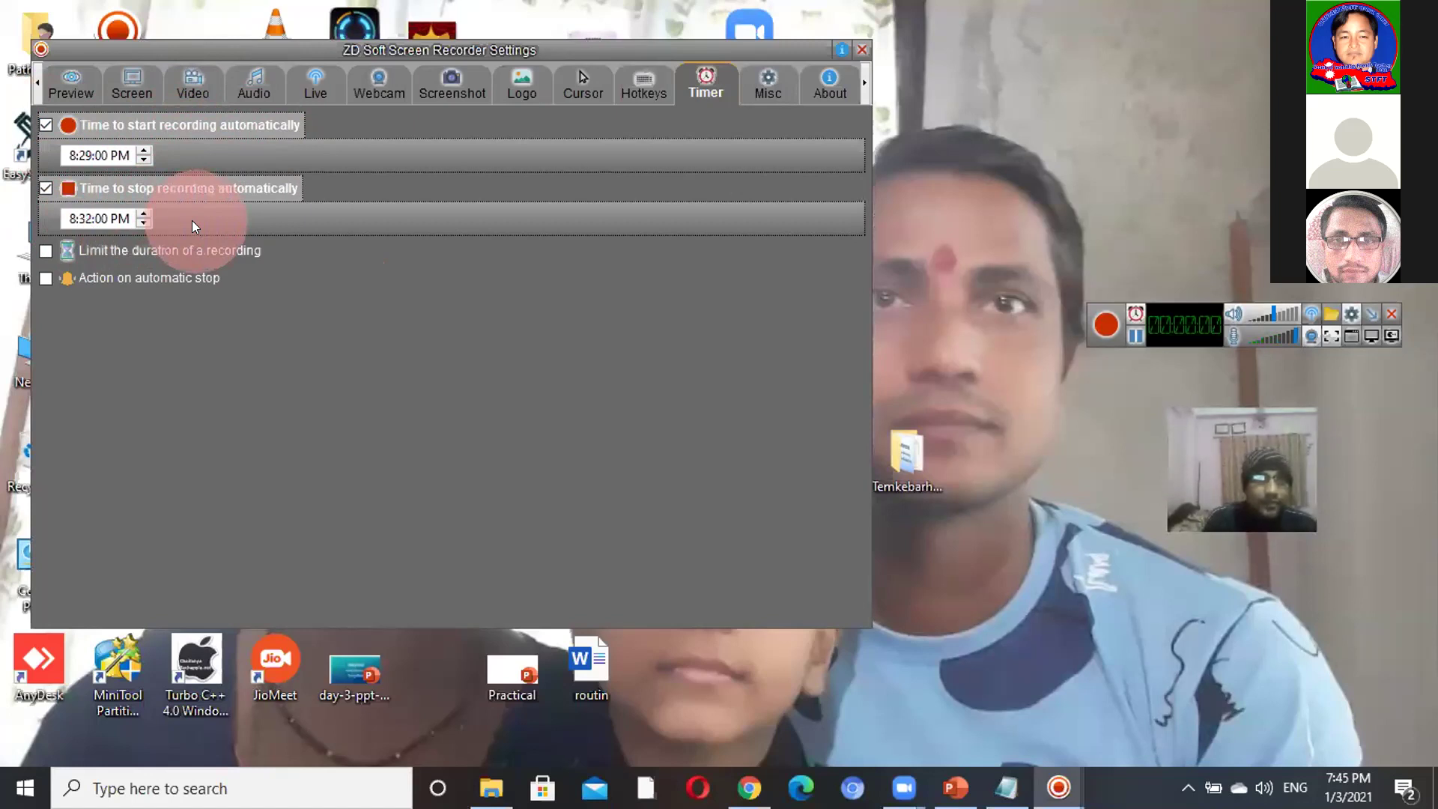
click(46, 251)
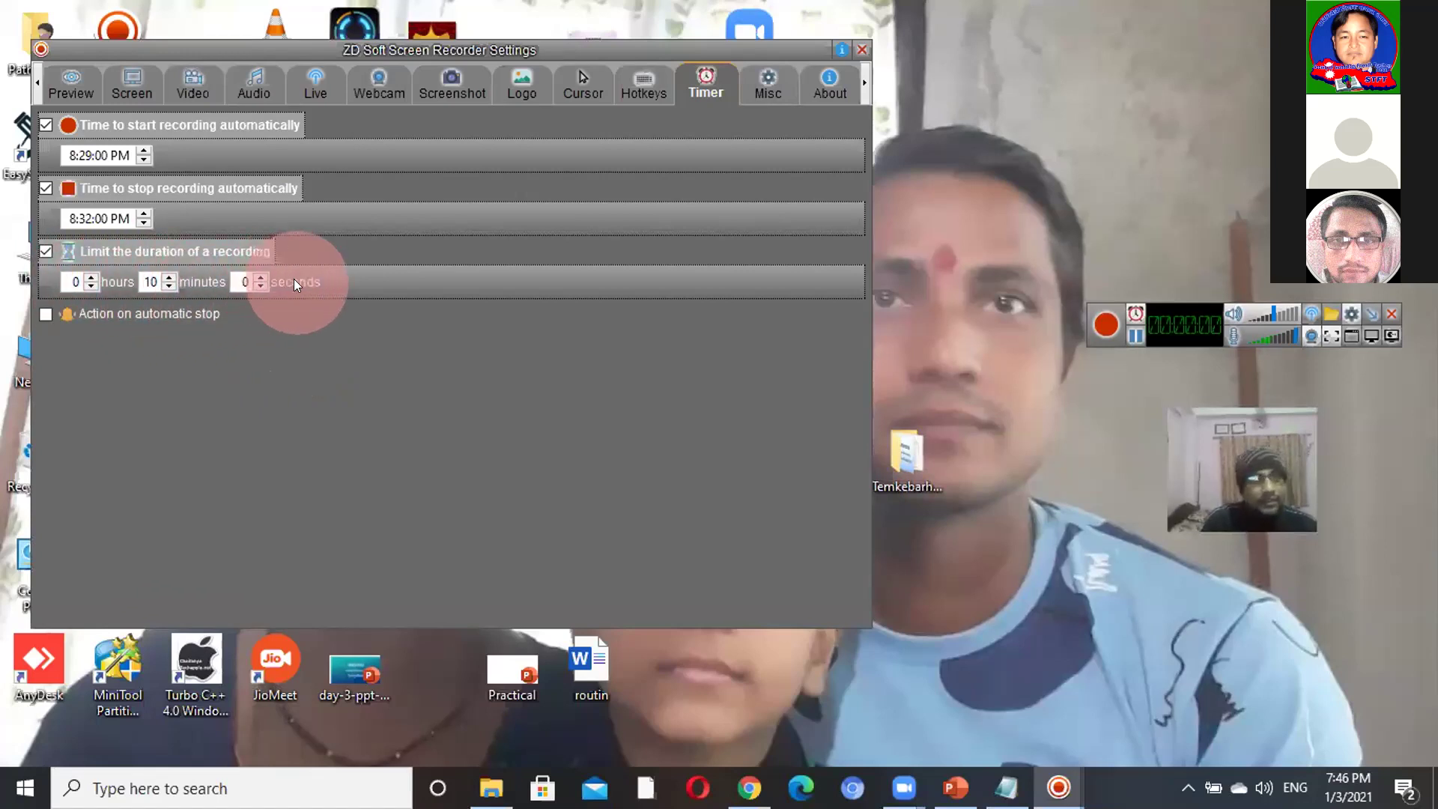
Enable 'Action on automatic stop' with 'new recording' kept, then go to the Misc settings
click(45, 314)
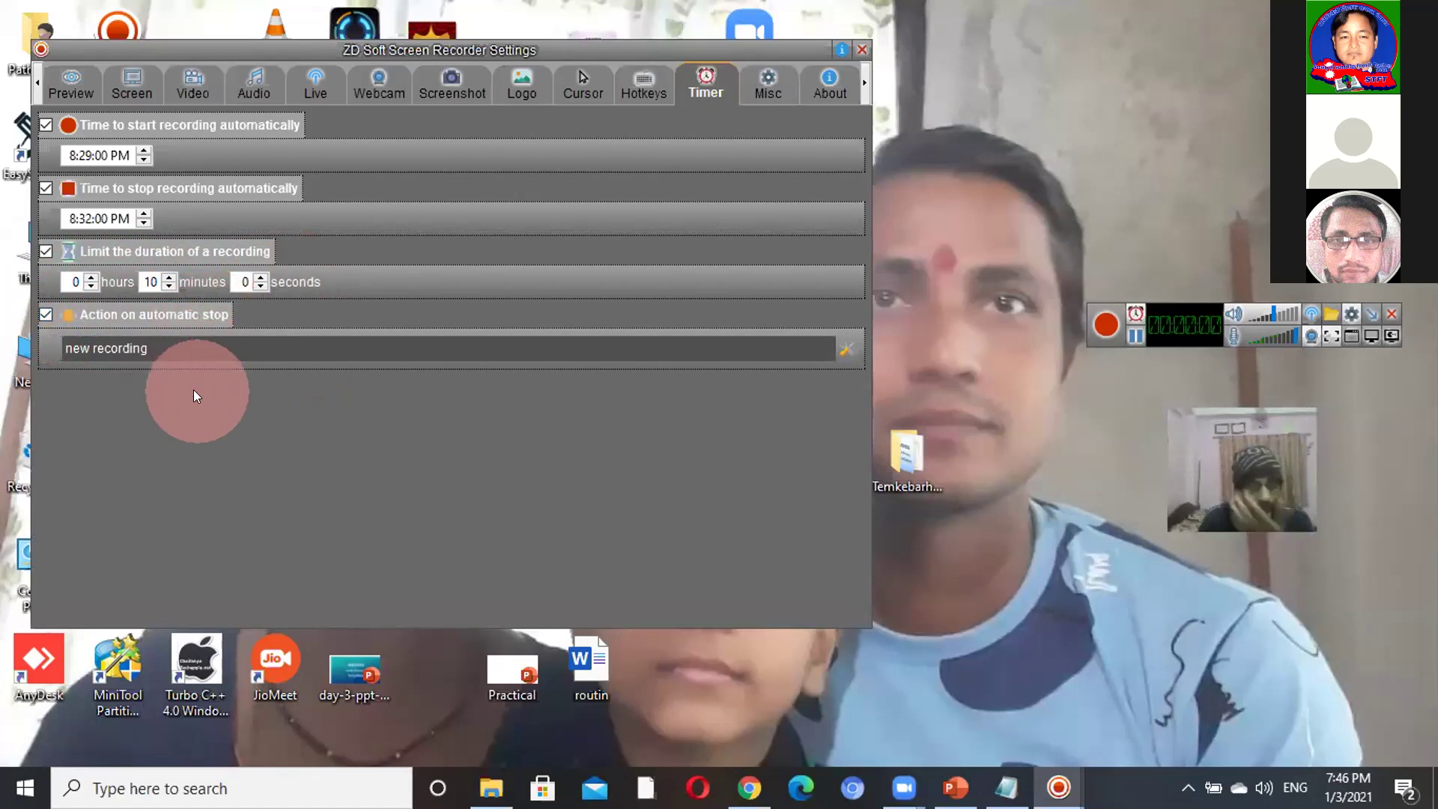
click(842, 353)
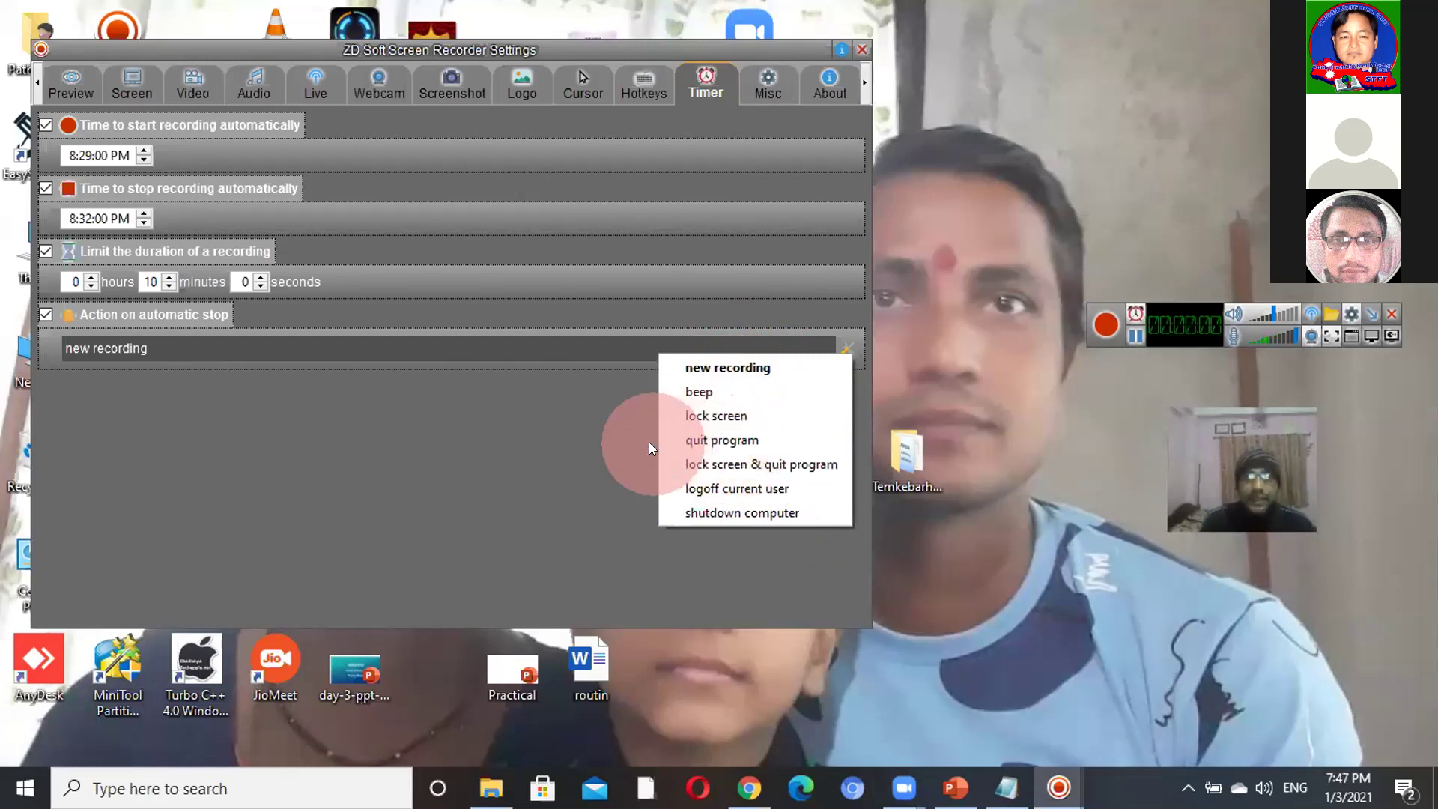
click(539, 439)
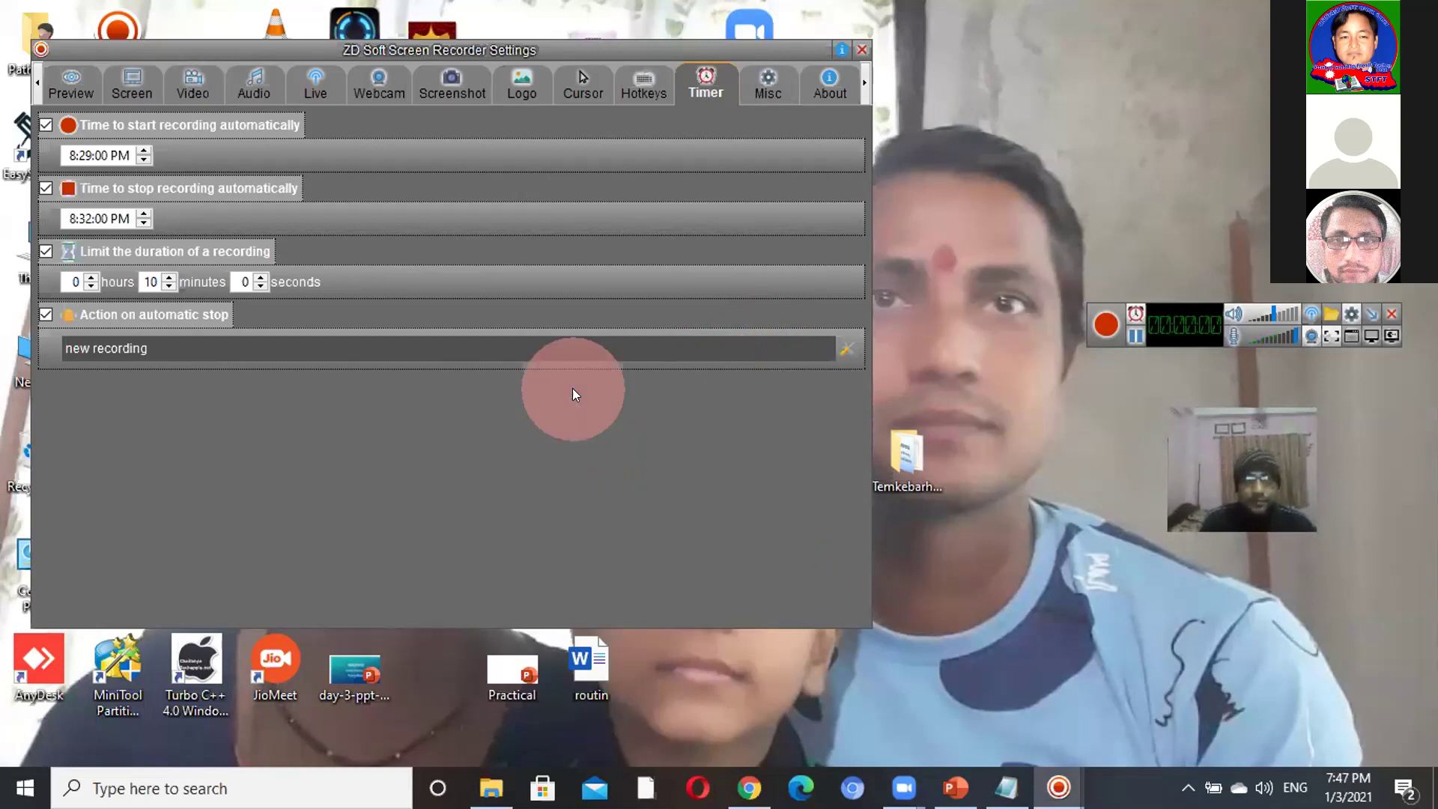
click(763, 94)
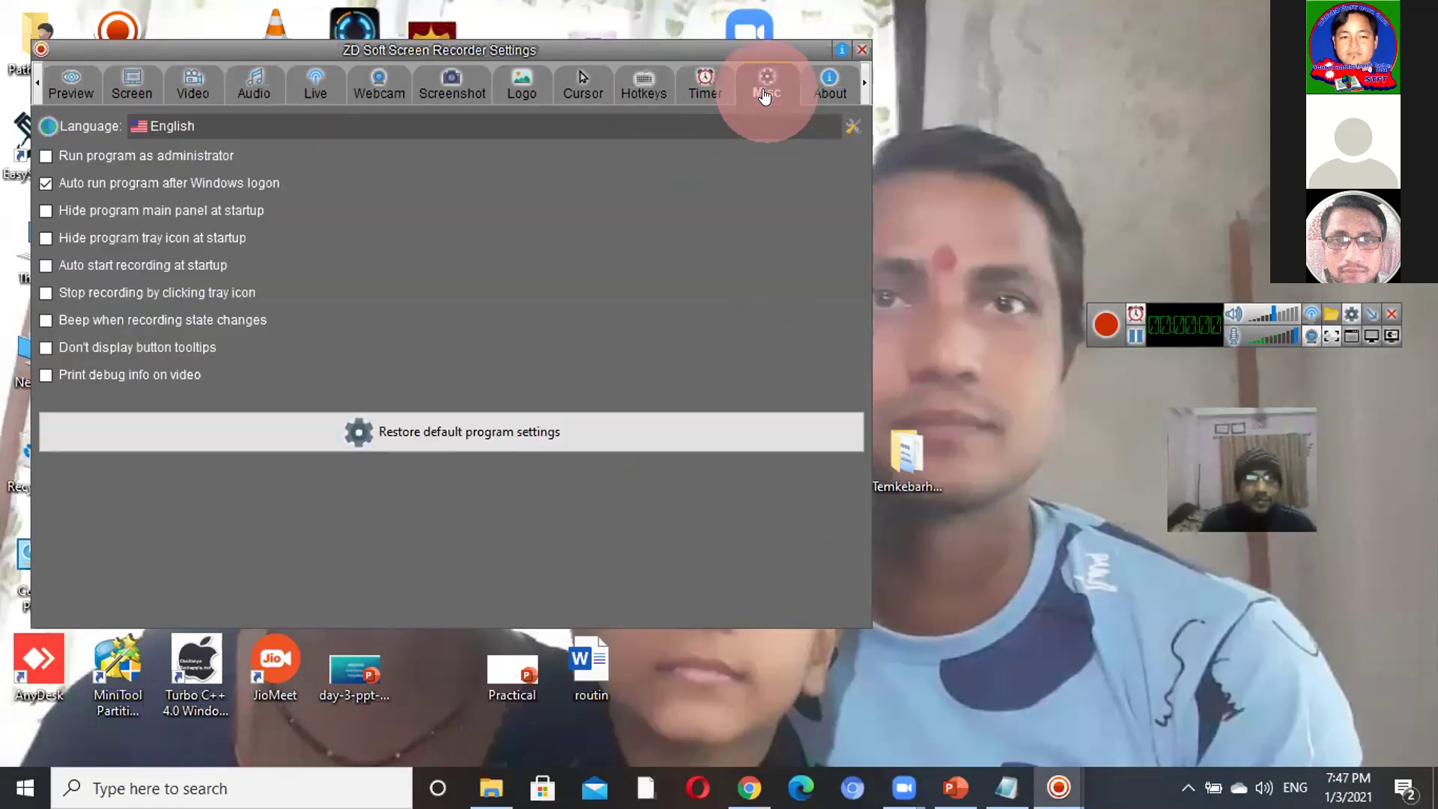
click(433, 200)
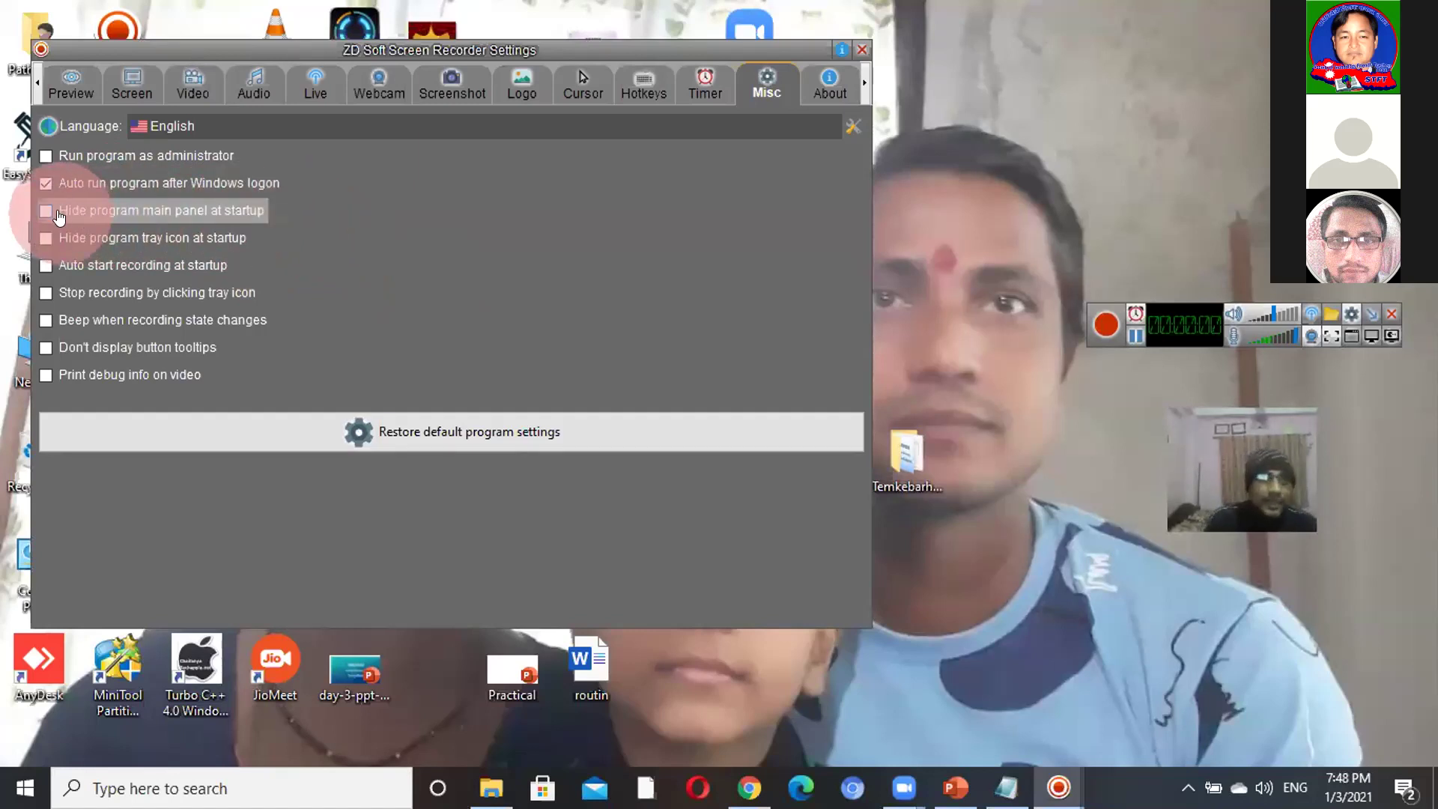
click(155, 242)
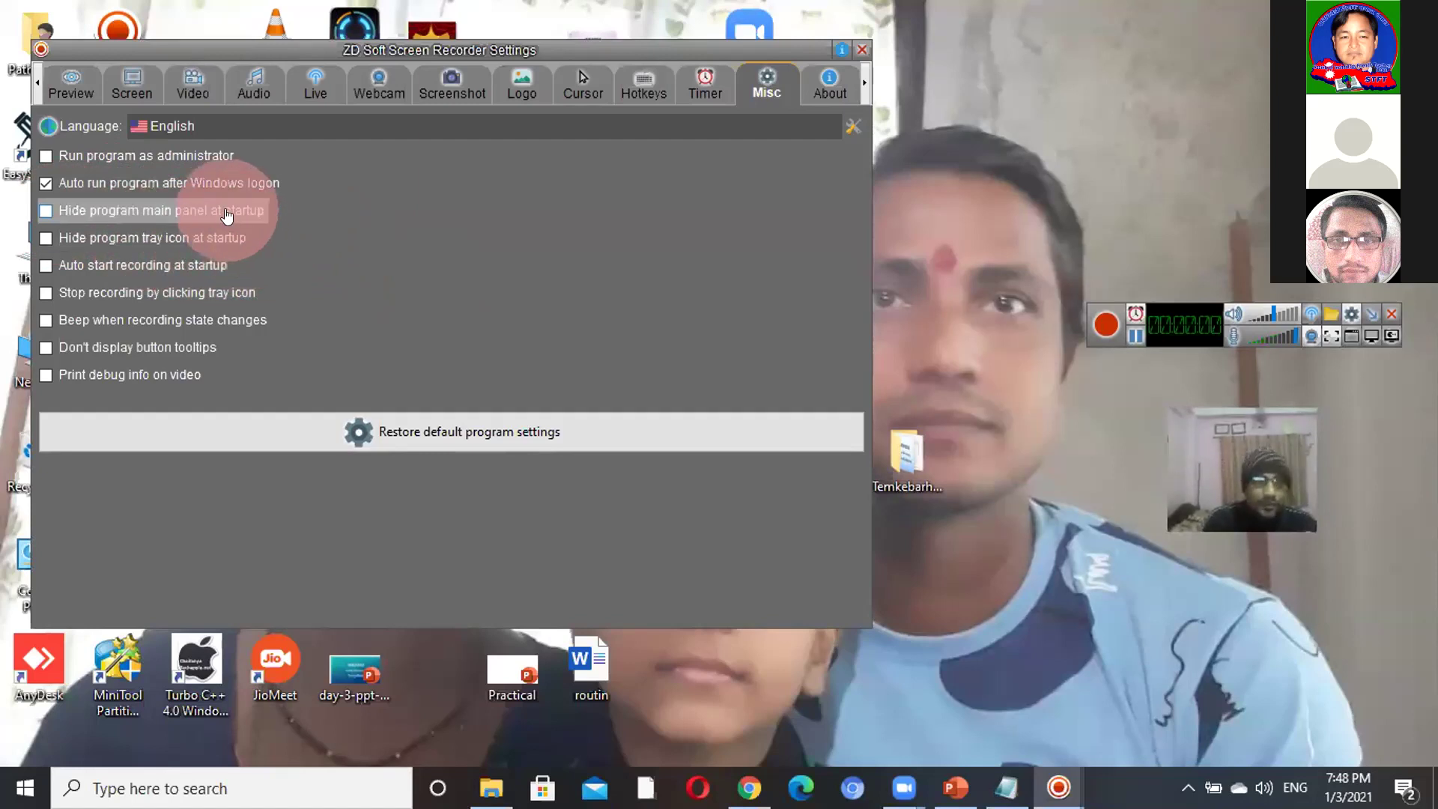
click(200, 320)
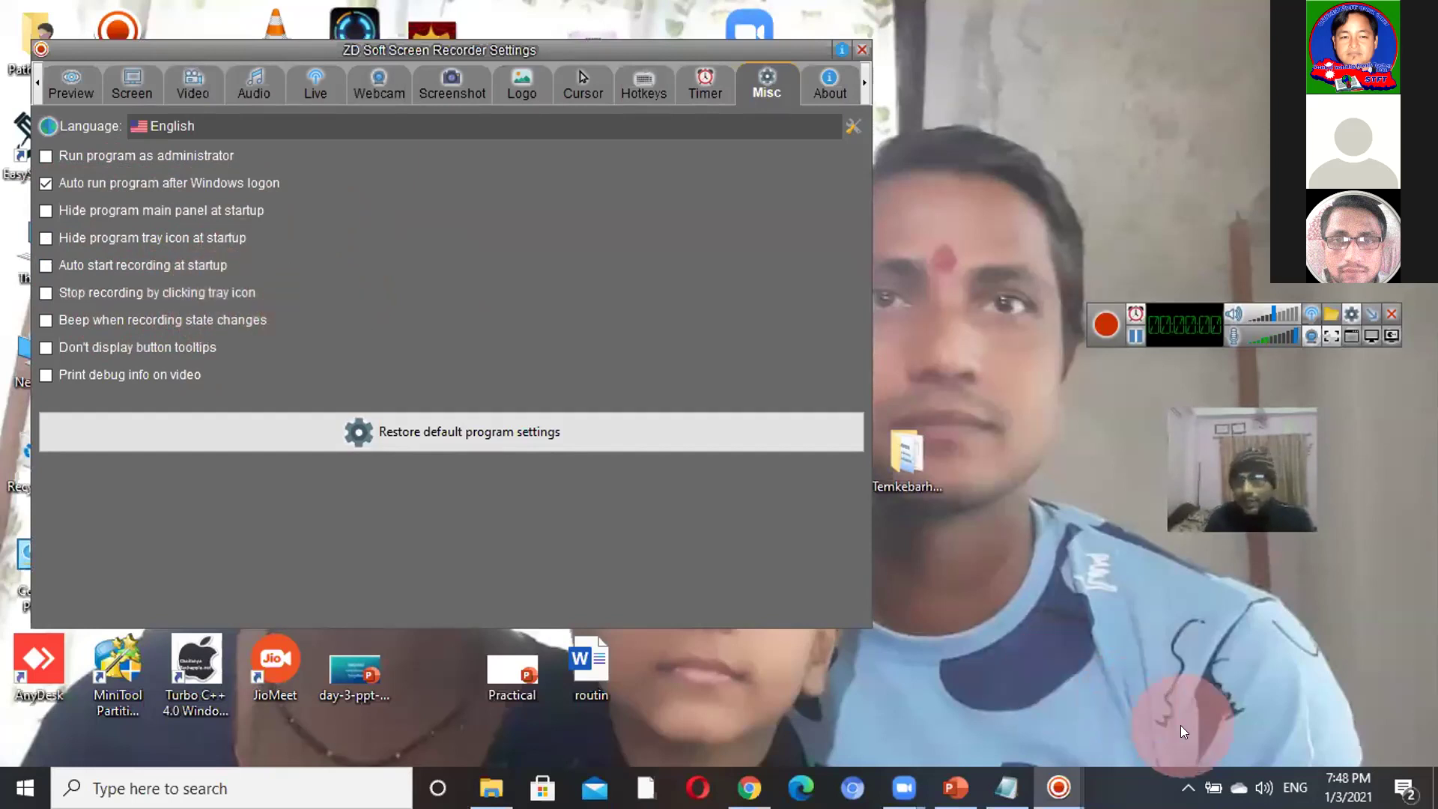
click(1188, 788)
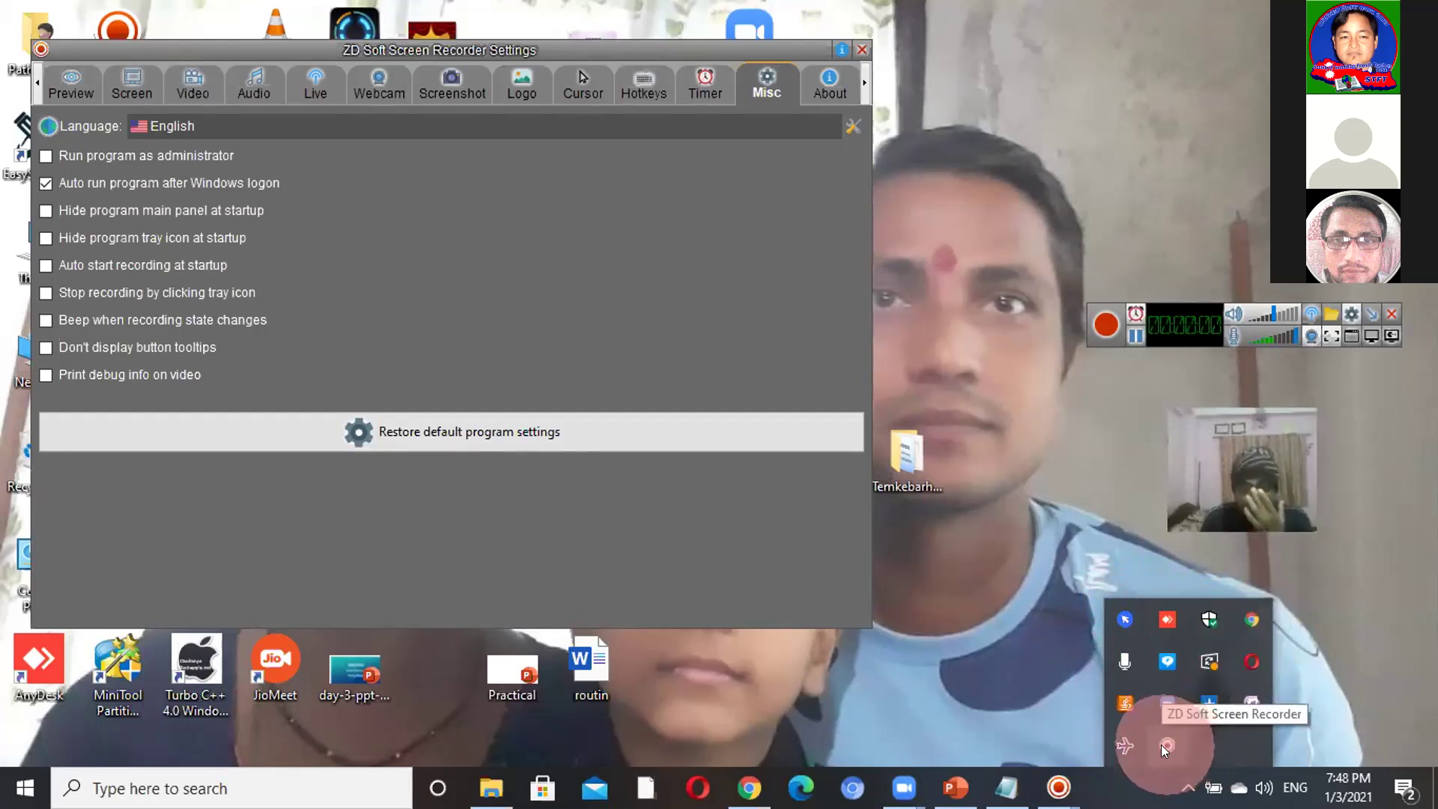
click(981, 645)
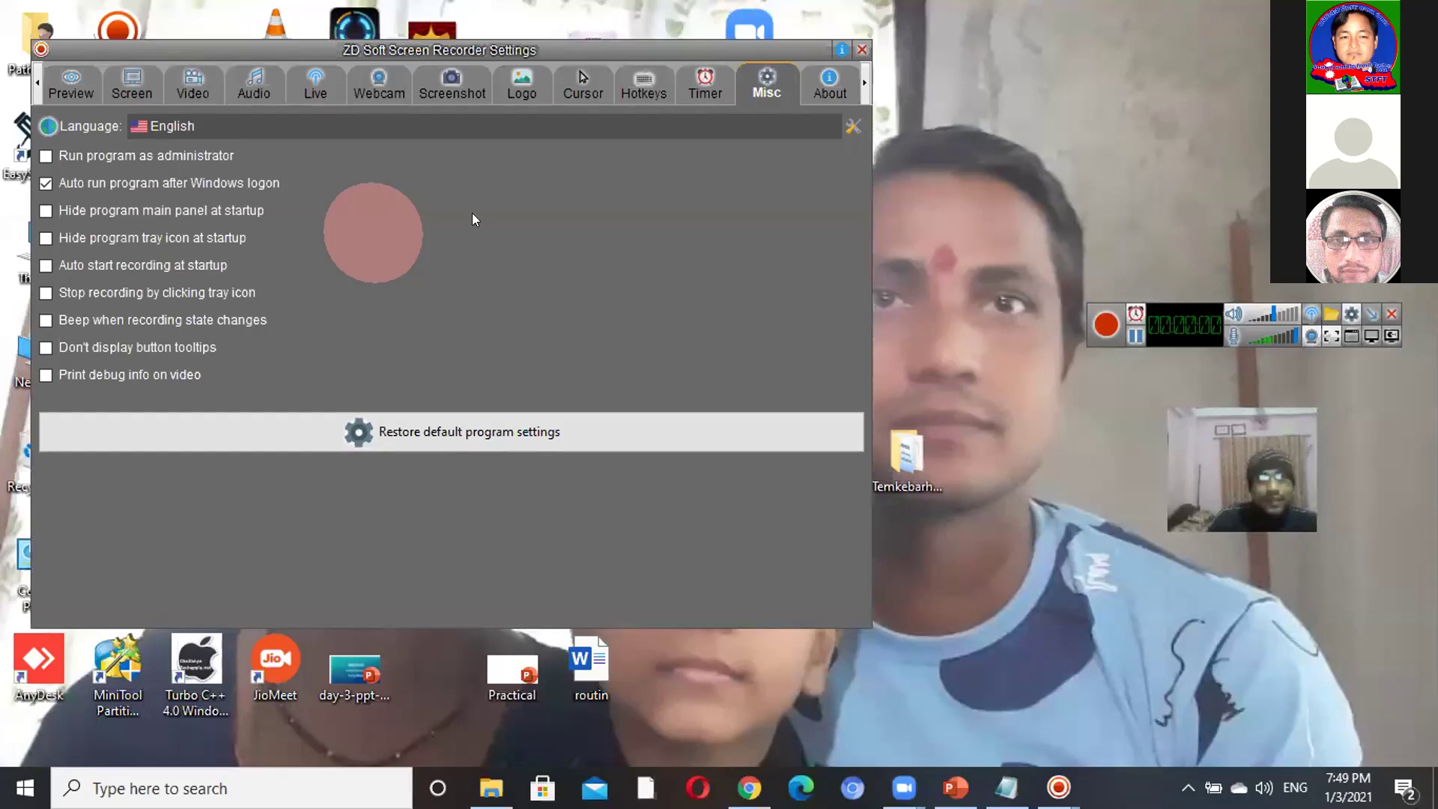
Check version 10.1.1 and the license details on the About page, then show the Zd Screen Recorder folder
click(830, 94)
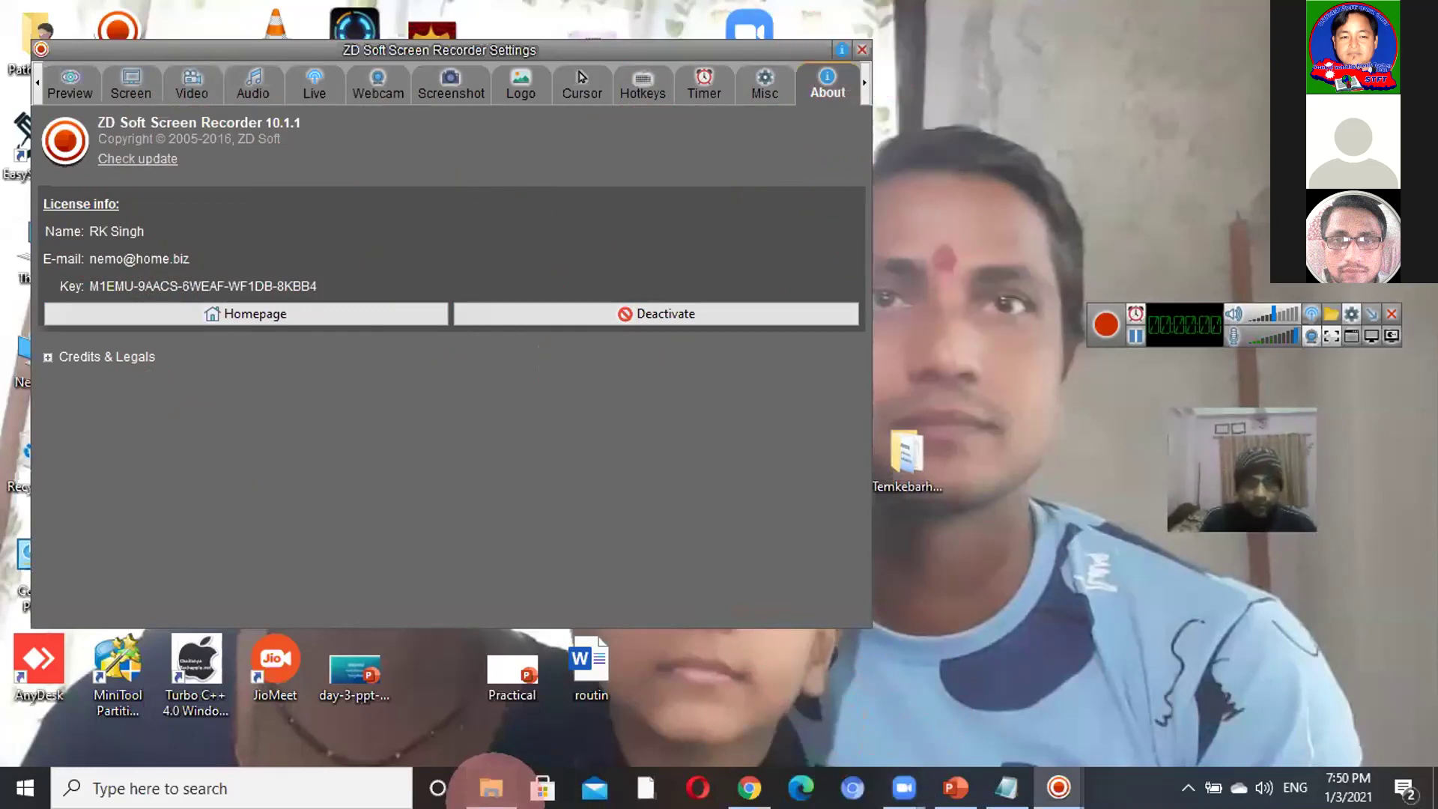
click(490, 786)
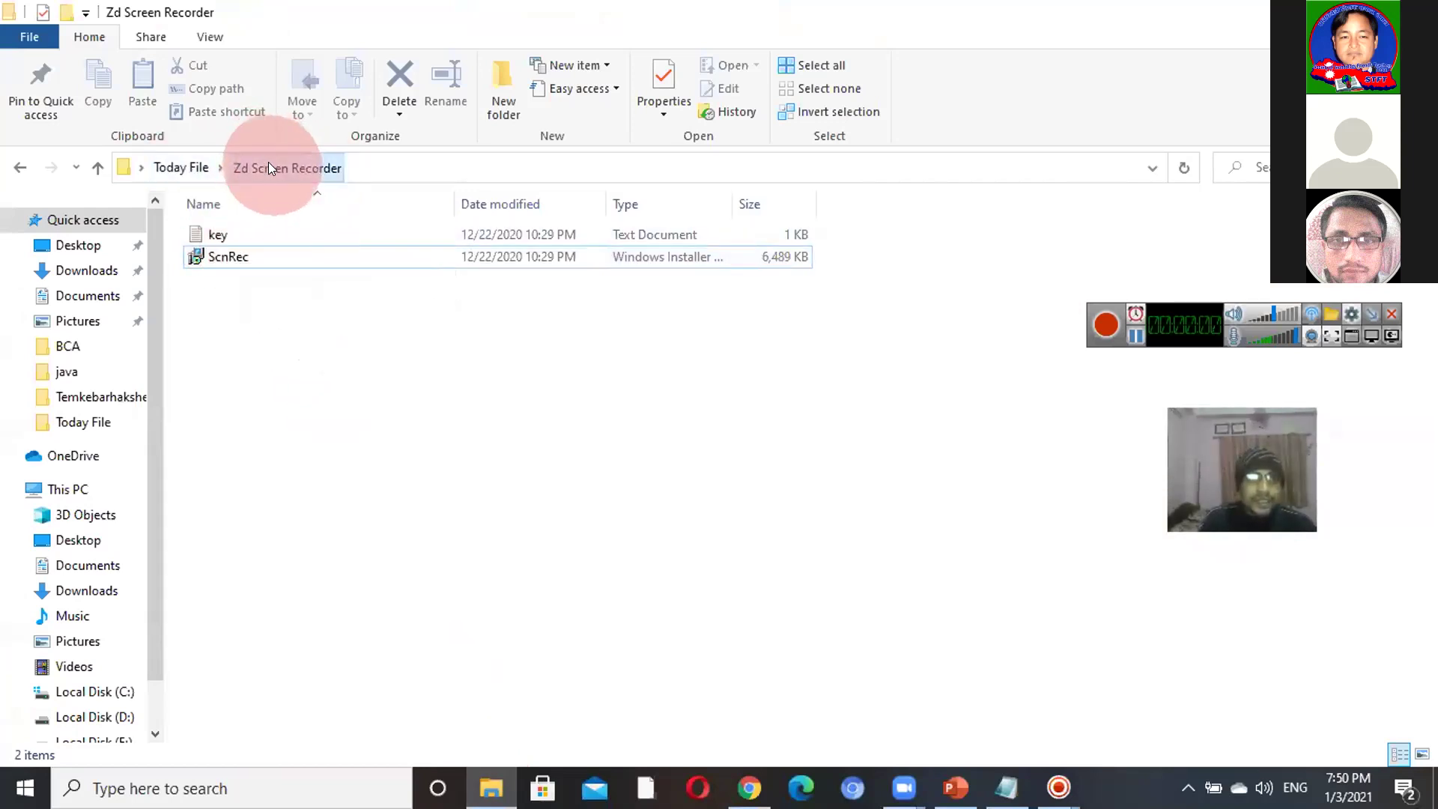
Open the 'key' text file in Notepad and select its license key line
click(228, 236)
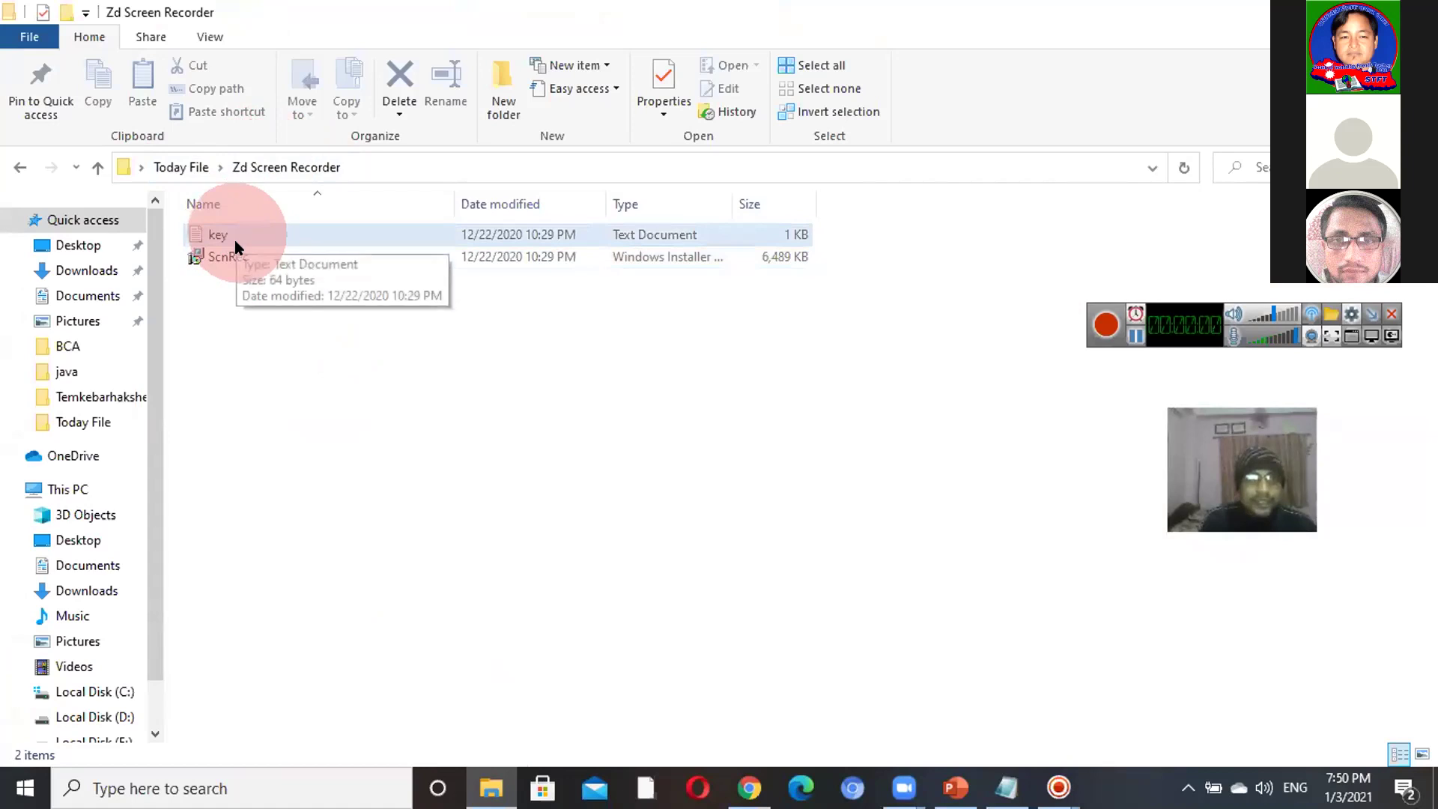
double_click(271, 229)
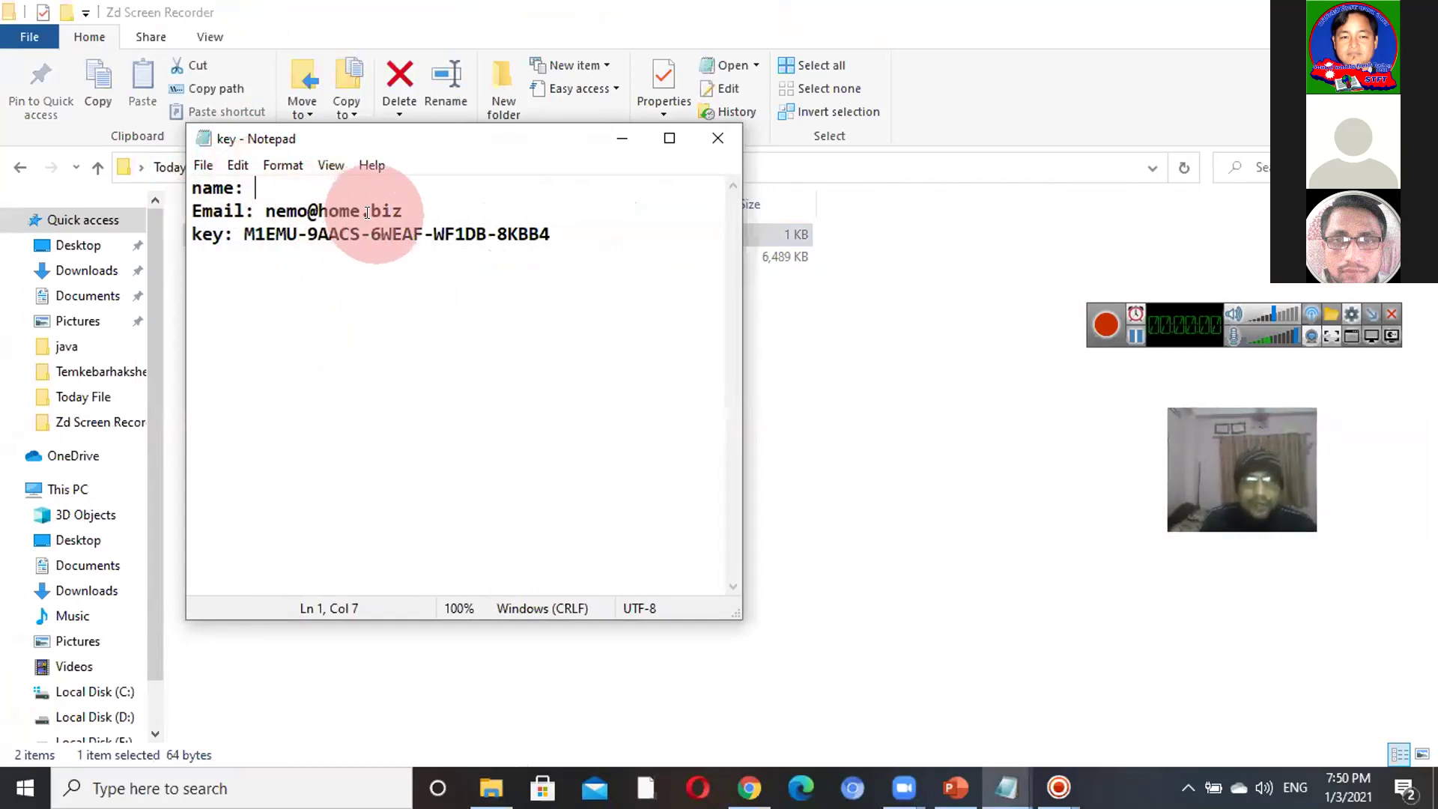
drag(245, 237, 584, 231)
click(504, 314)
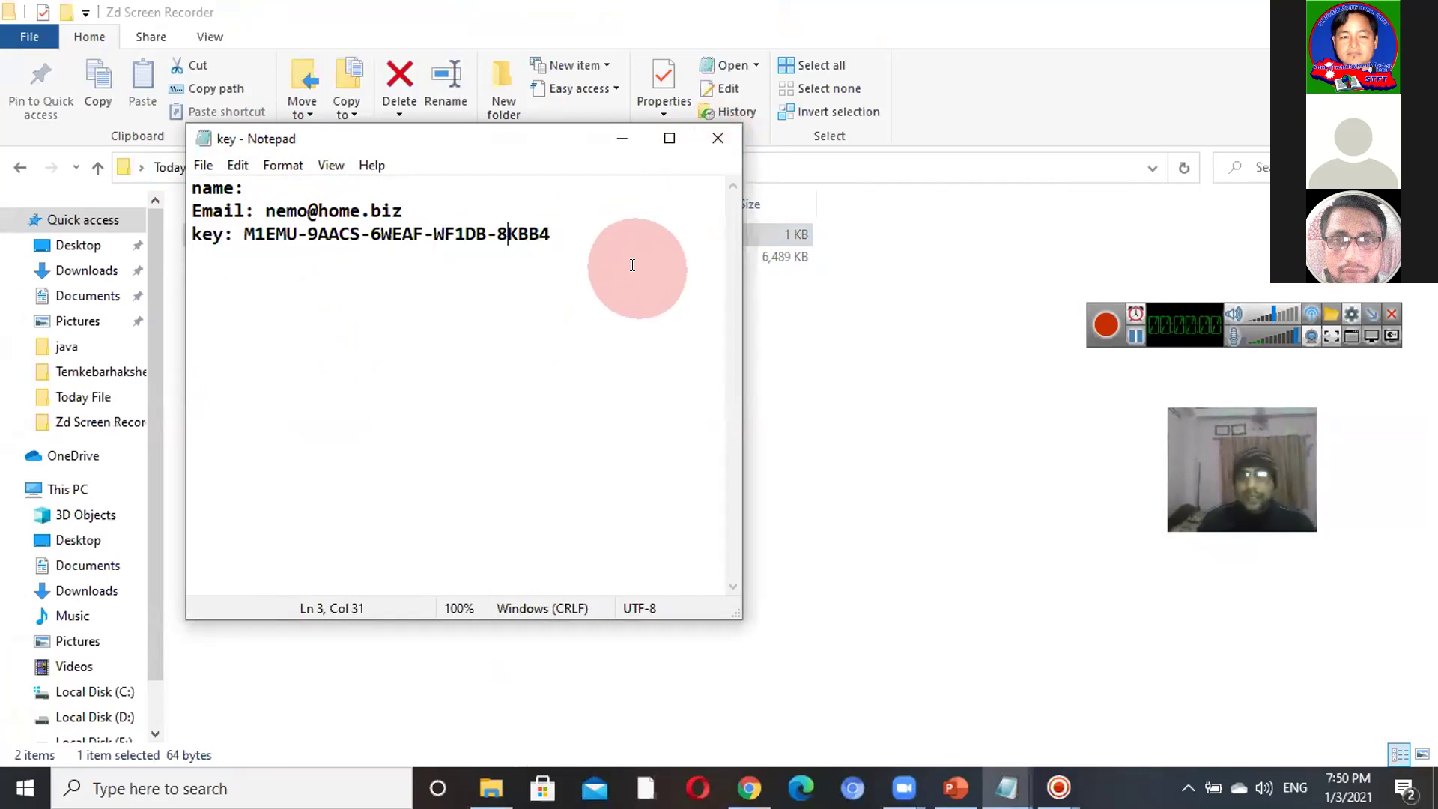
Minimize Notepad and bring the recorder's settings window back
click(623, 139)
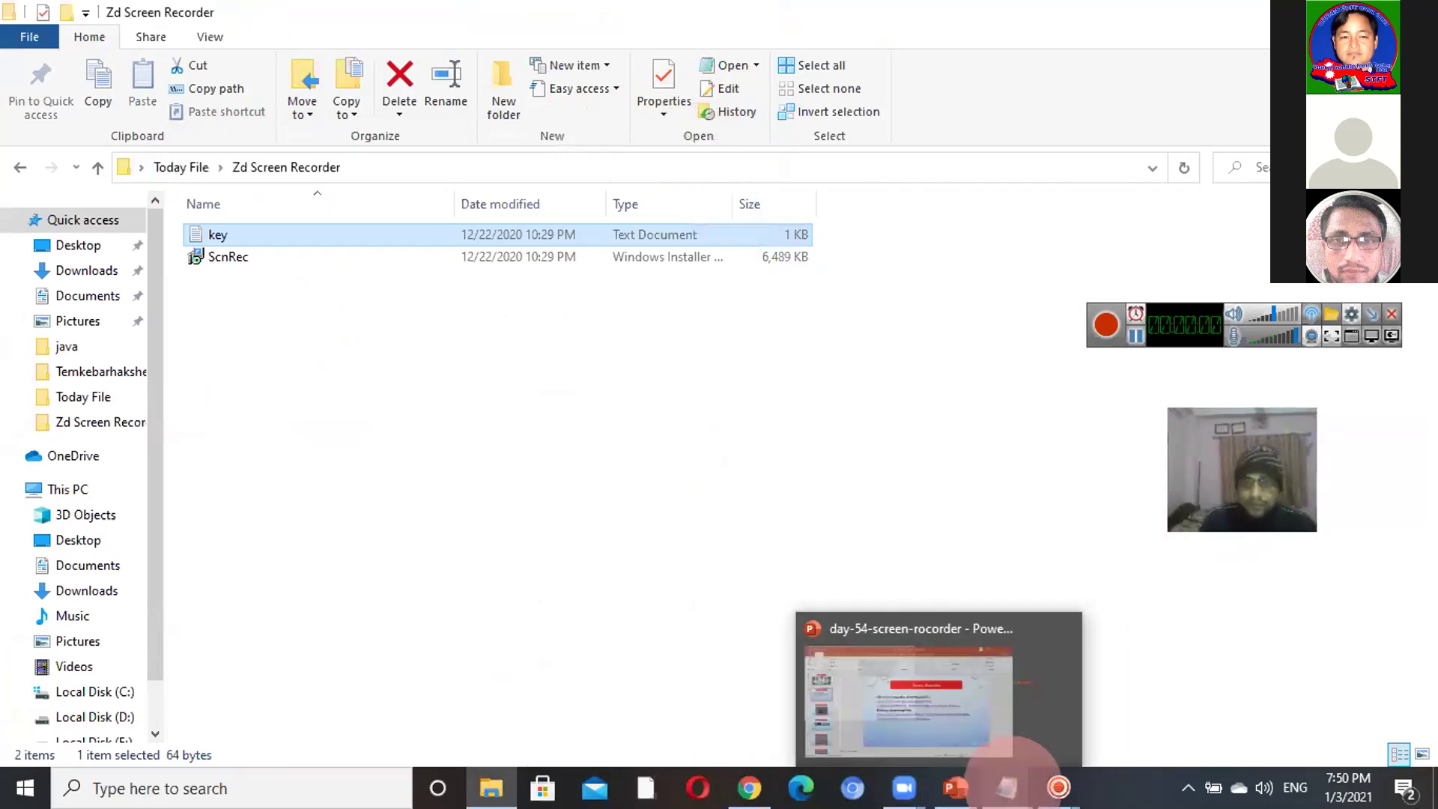
mouse_move(1063, 782)
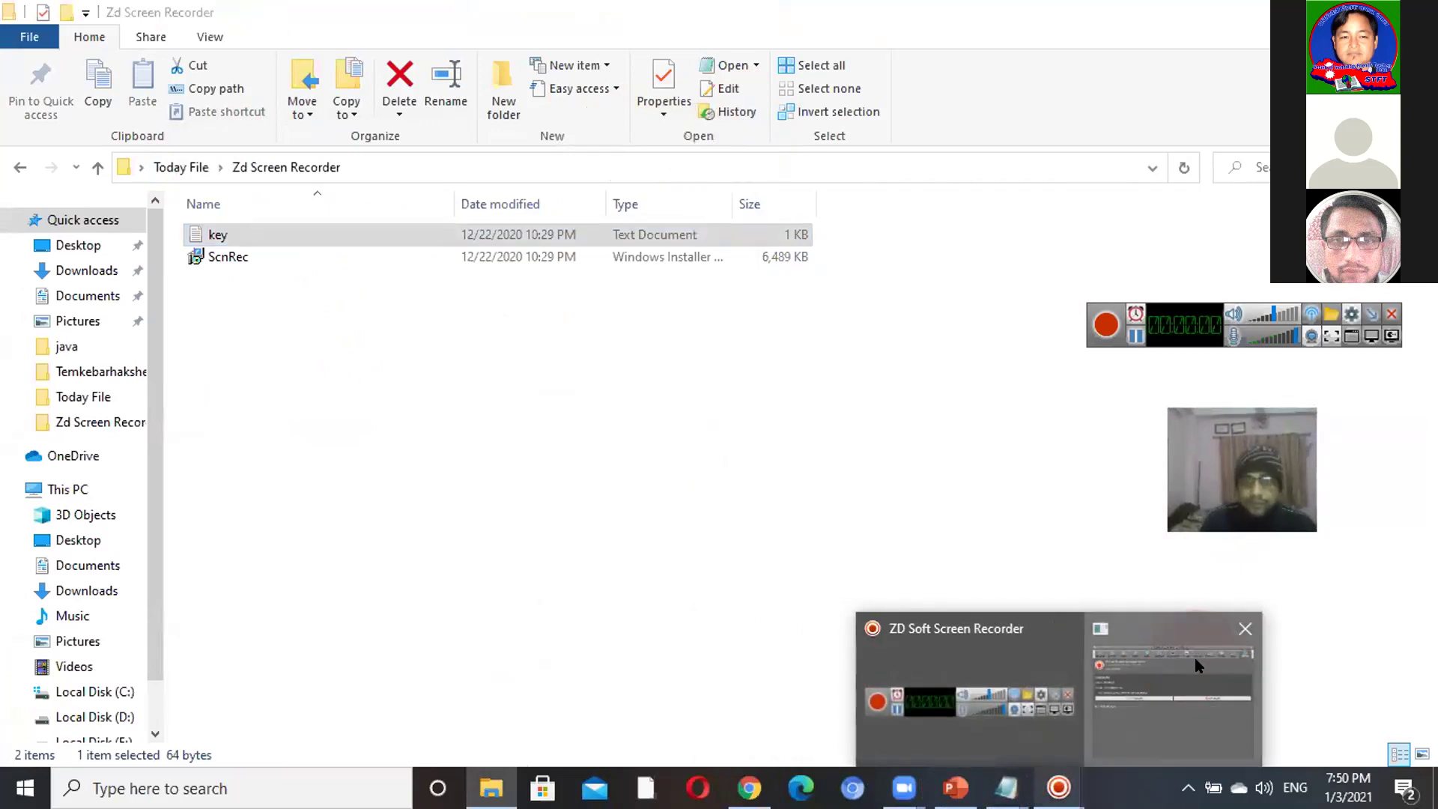
click(1194, 657)
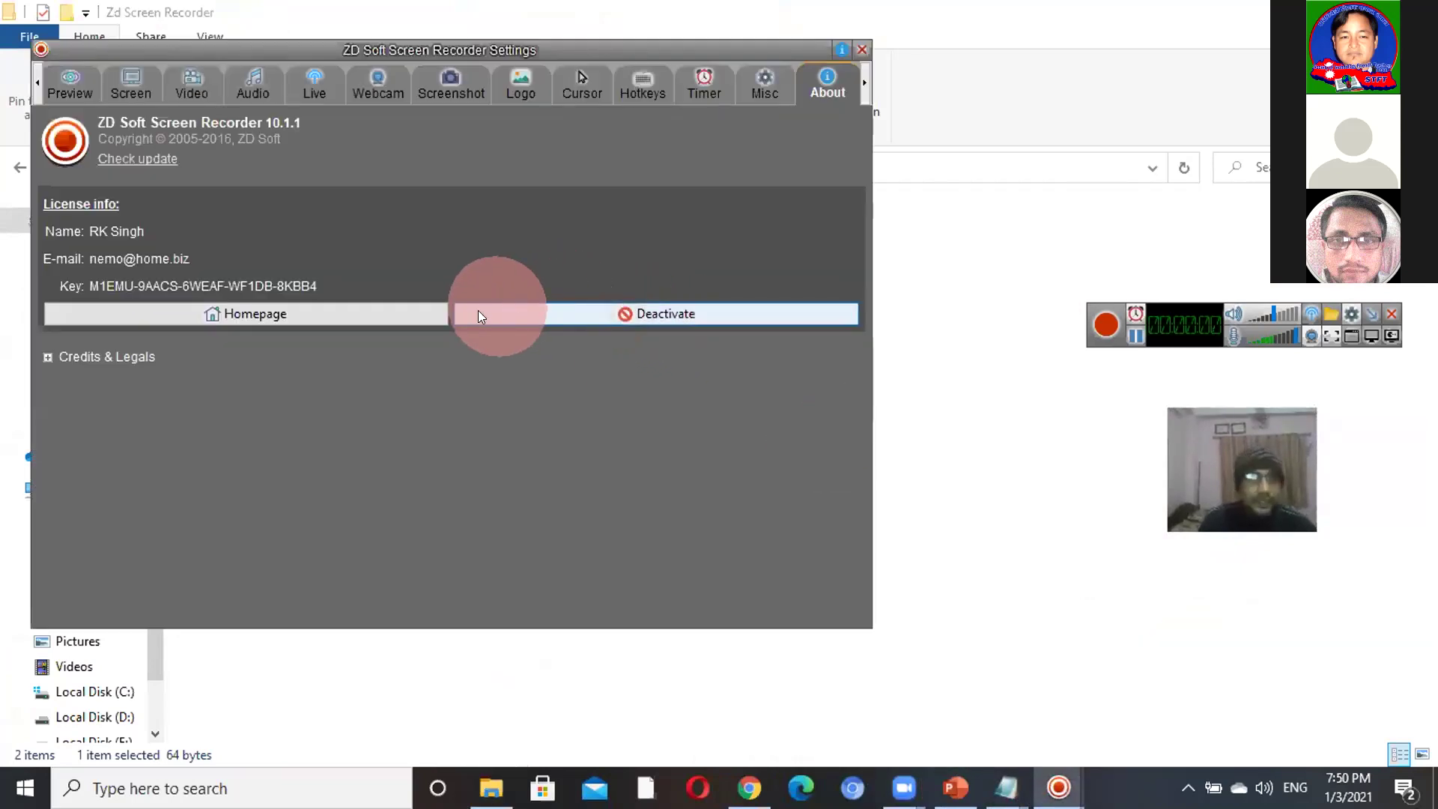
Open zdsoft.com/screen-recorder.html from the Homepage button, then return to the settings window
click(414, 313)
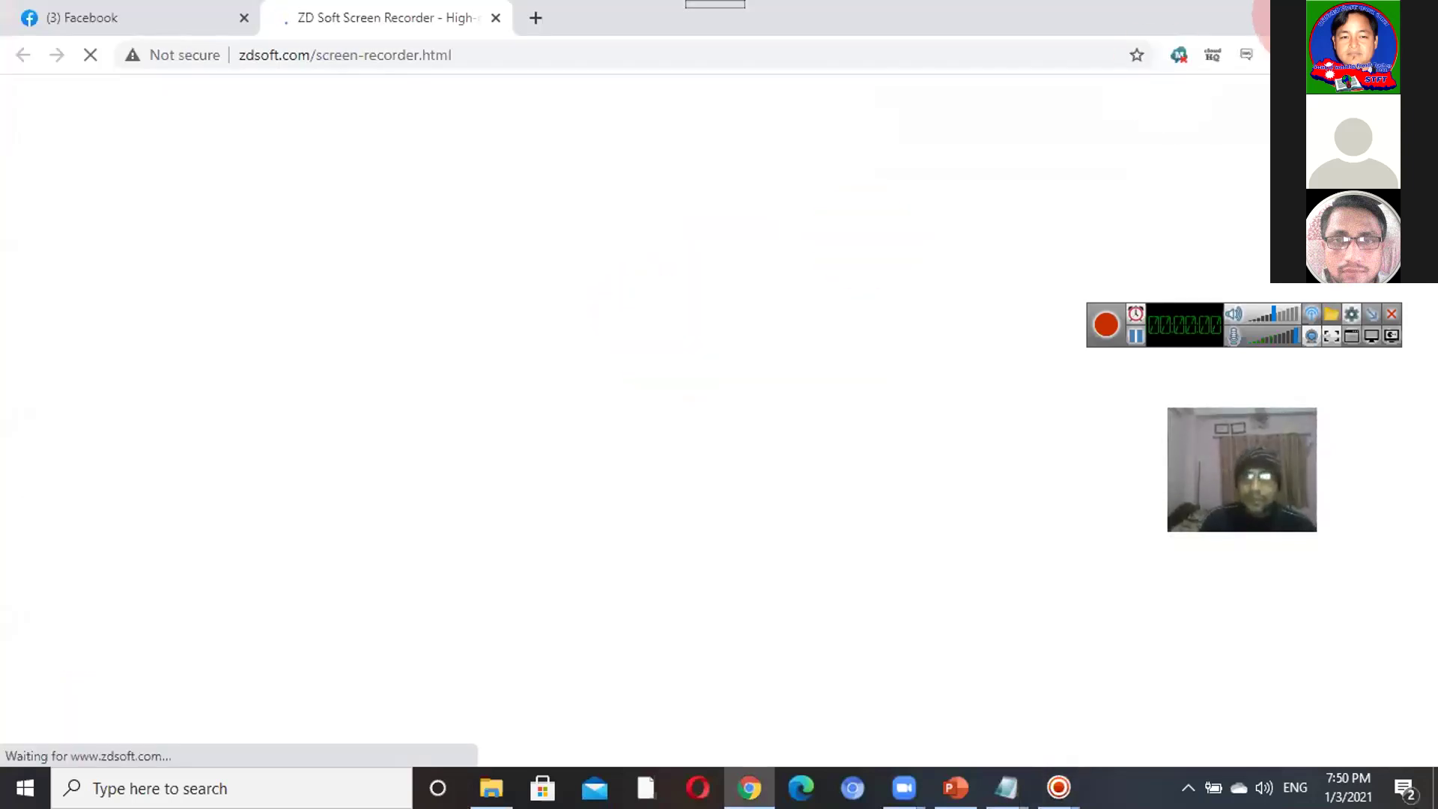
key(alt+Tab)
key(alt+Tab)
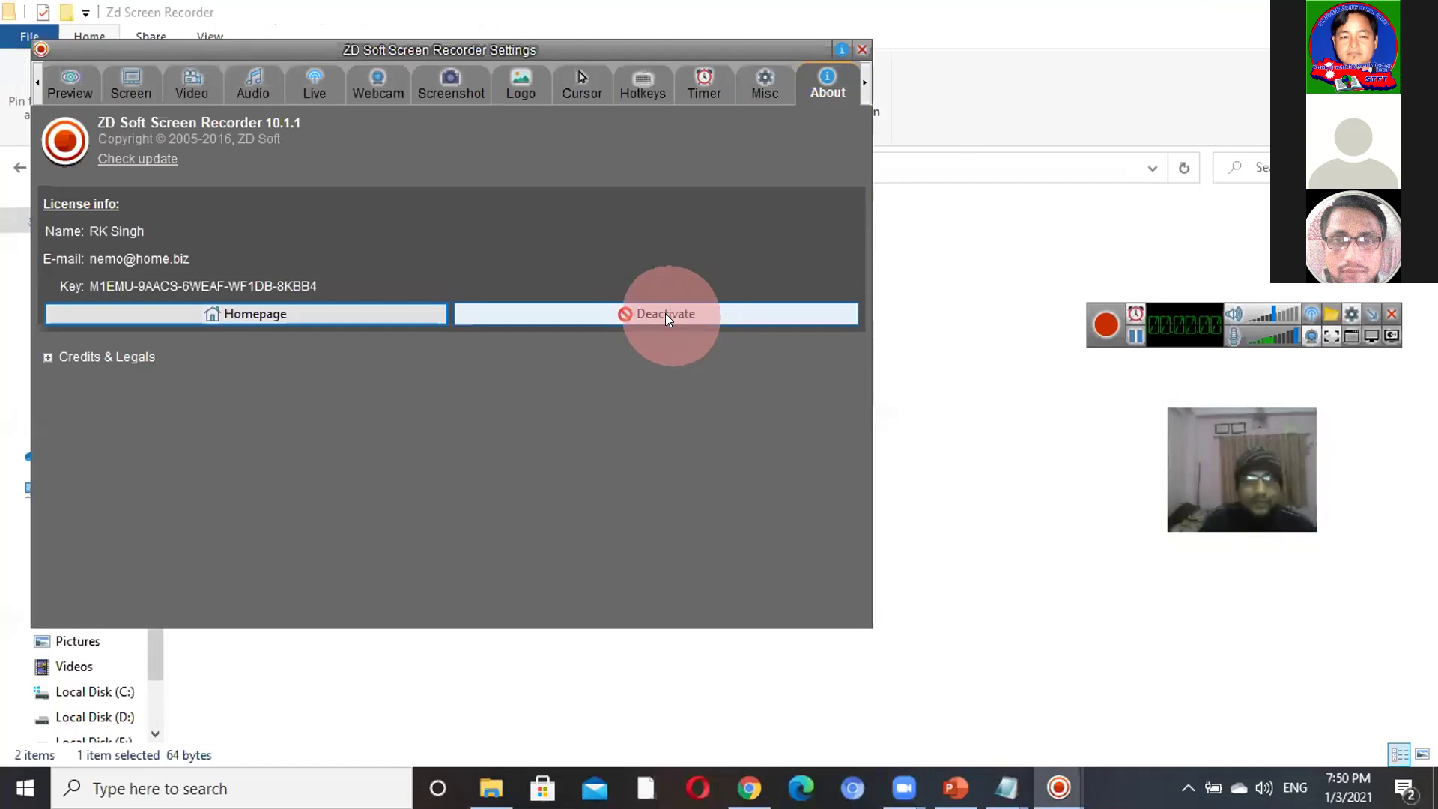
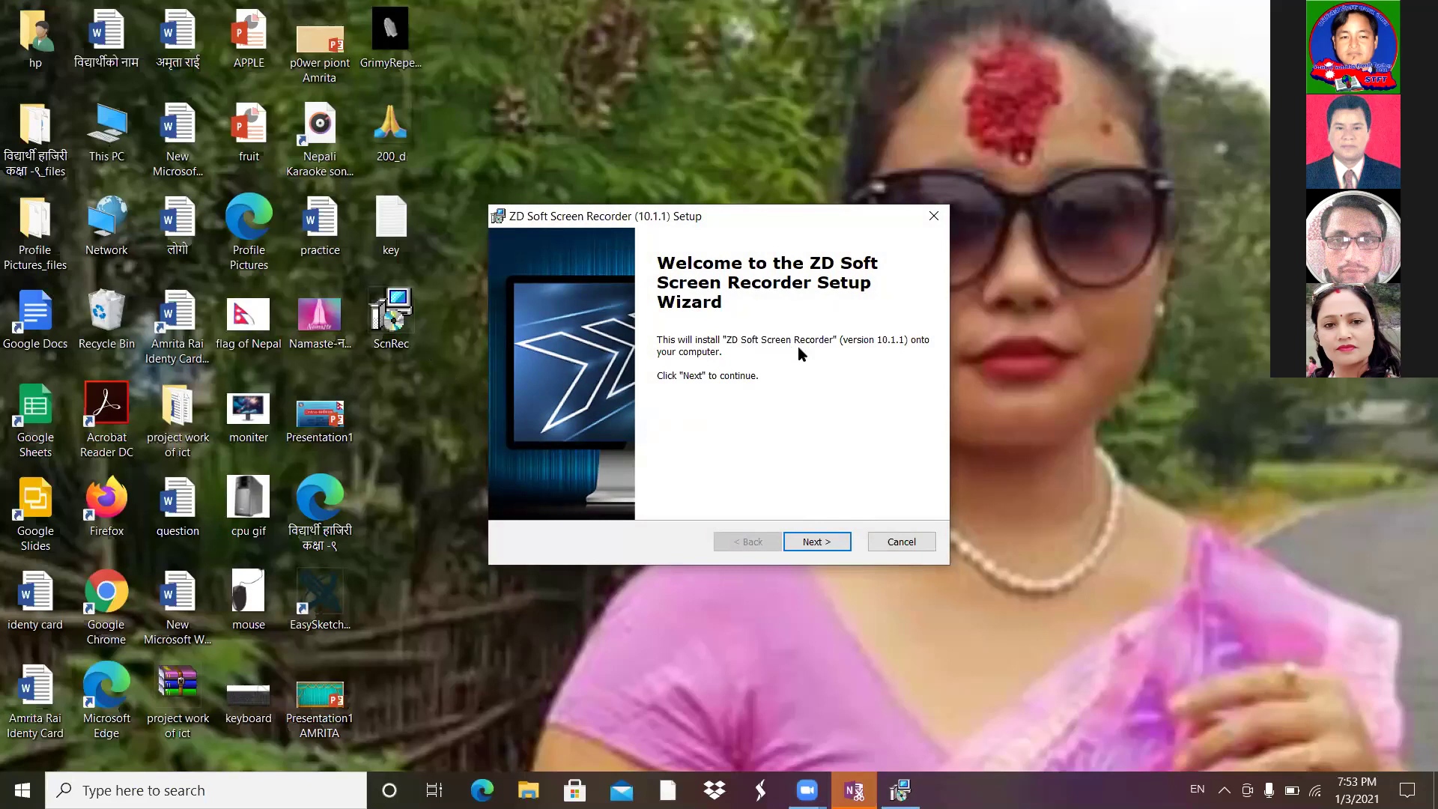
Install ZD Soft Screen Recorder 10.1.1 using Typical setup after accepting the license terms
click(819, 542)
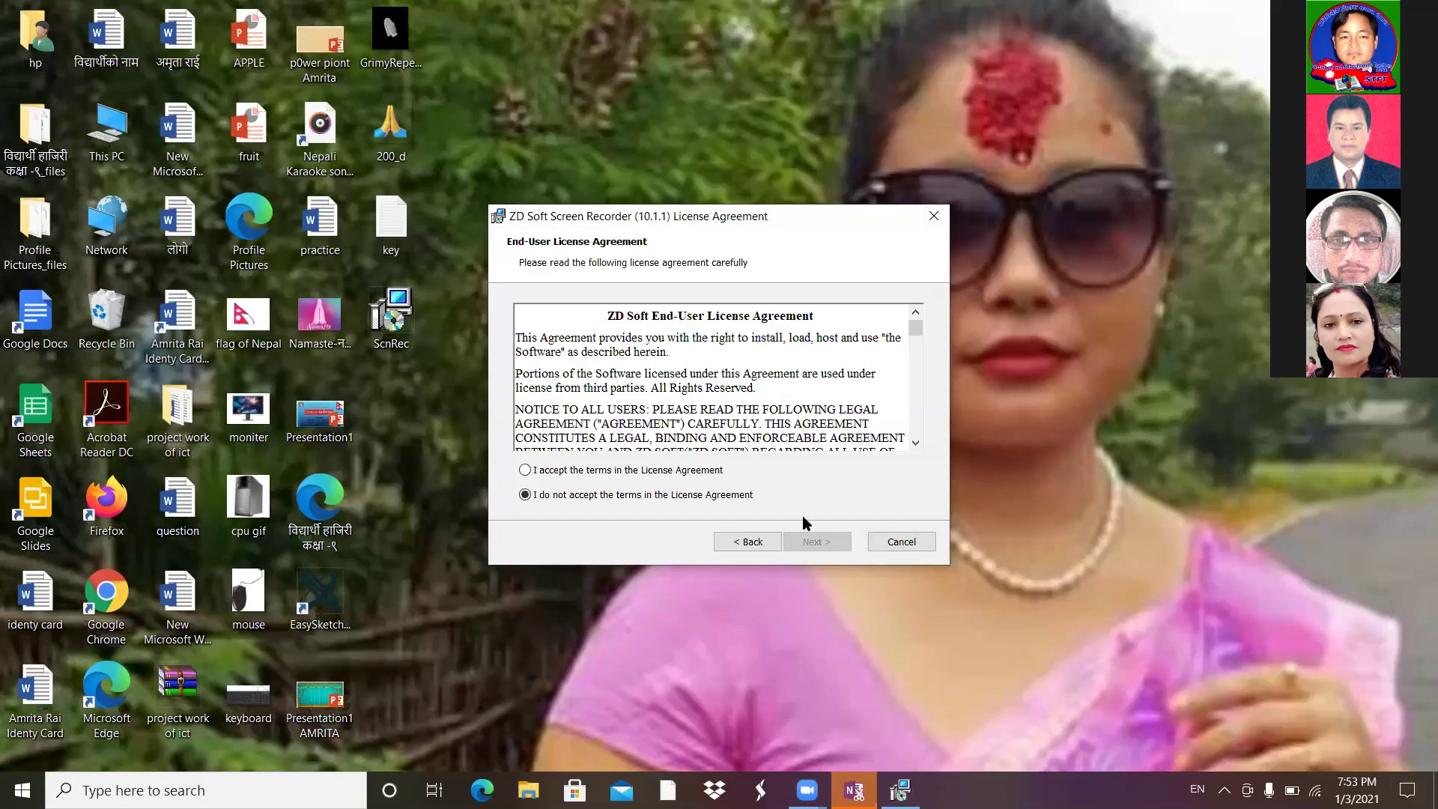
click(526, 472)
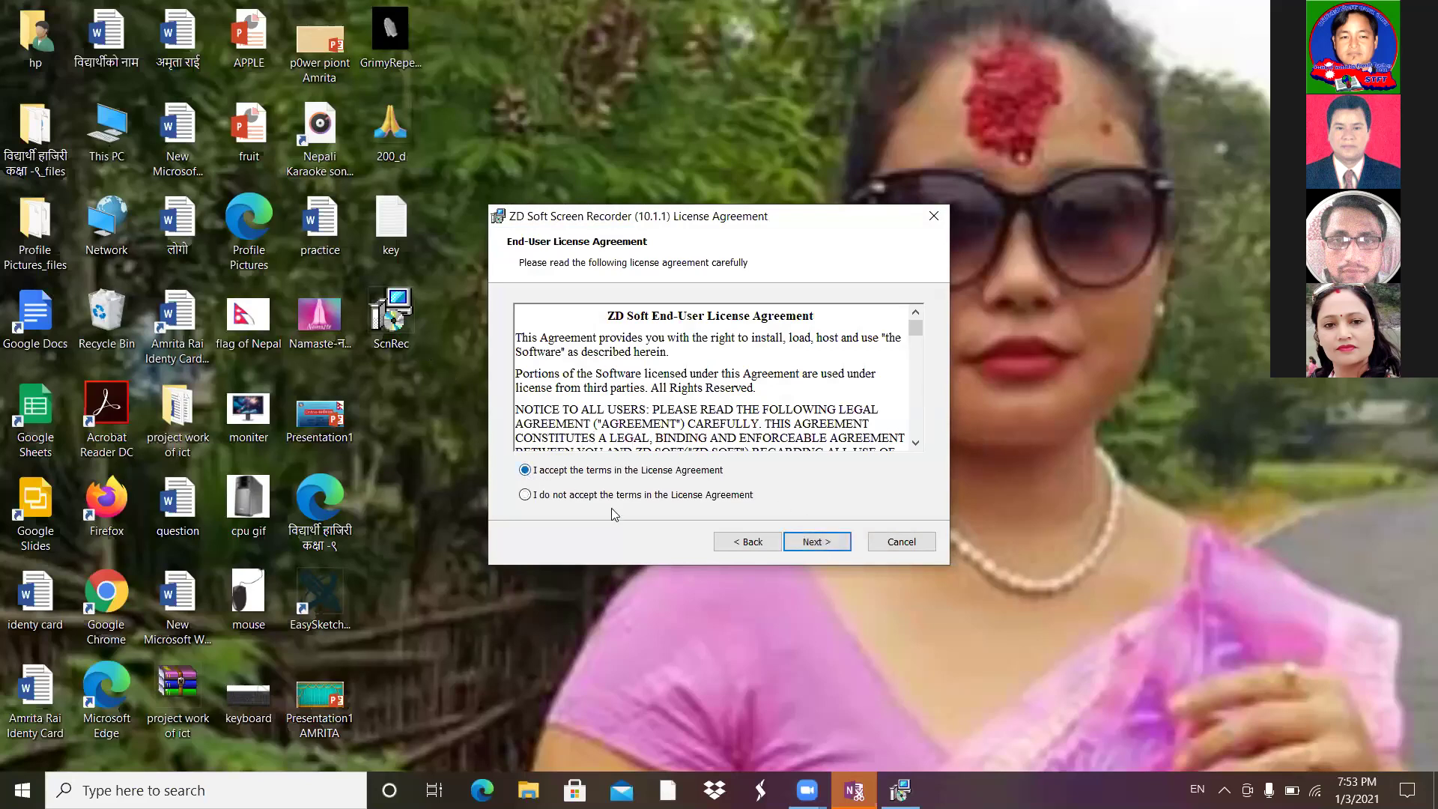
click(810, 542)
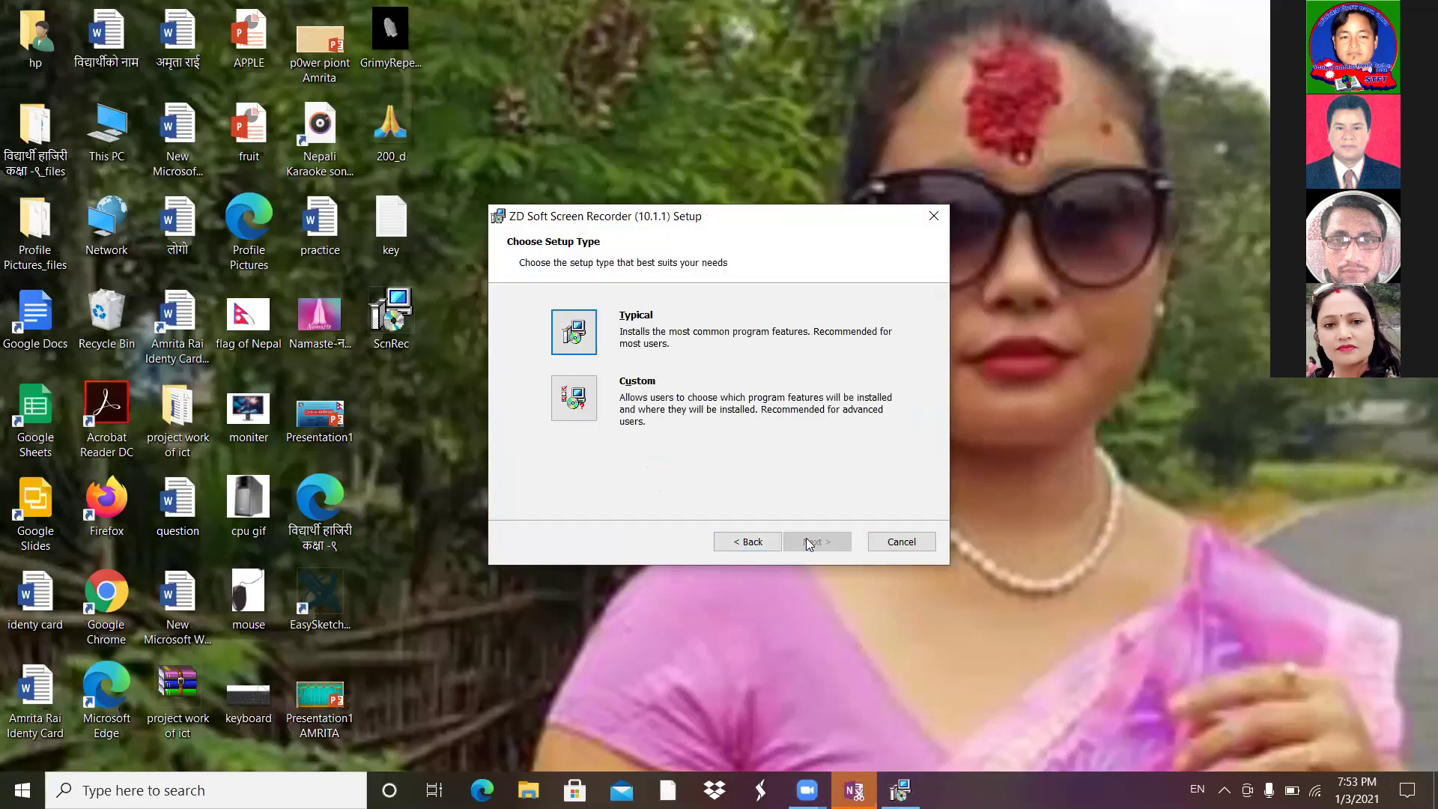
click(563, 326)
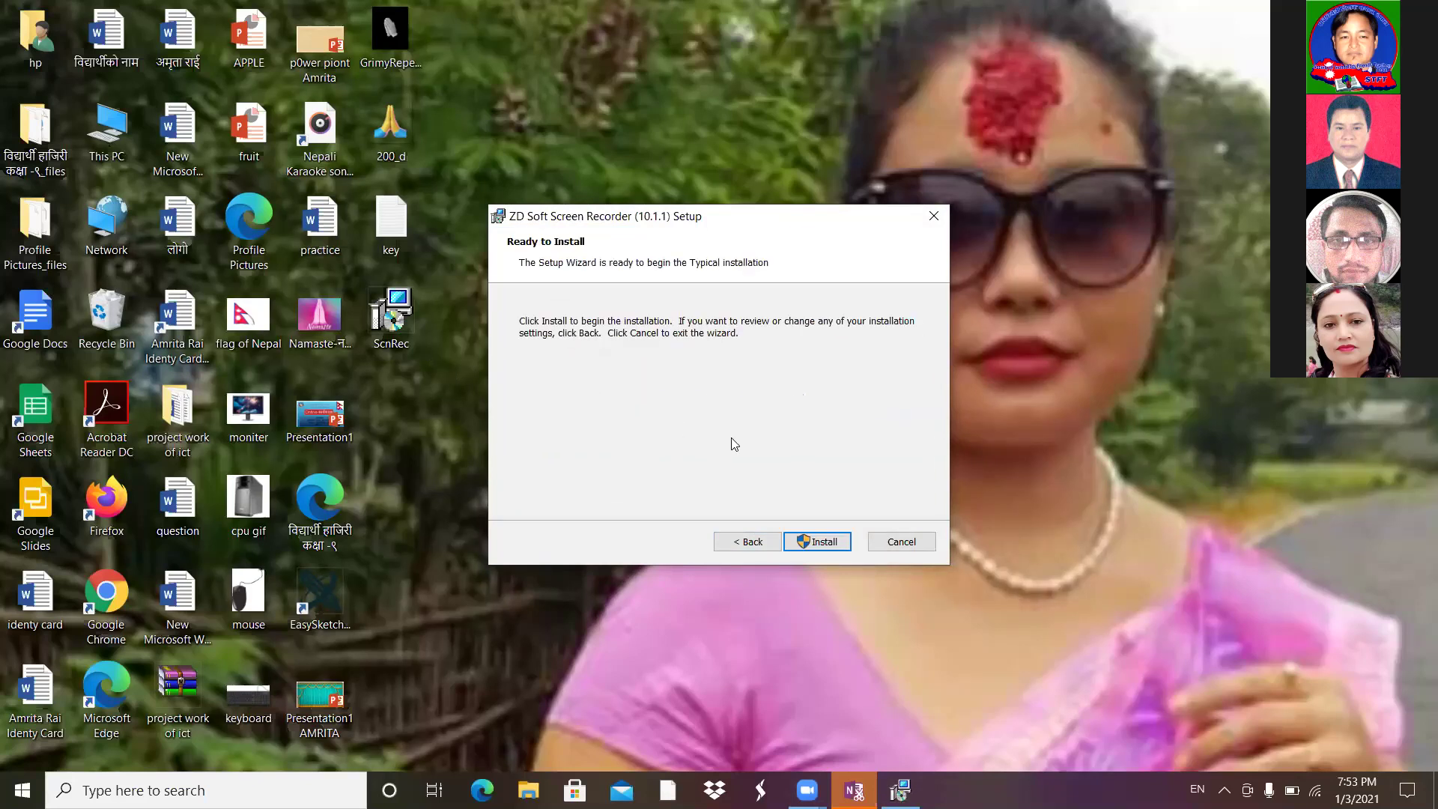
click(814, 542)
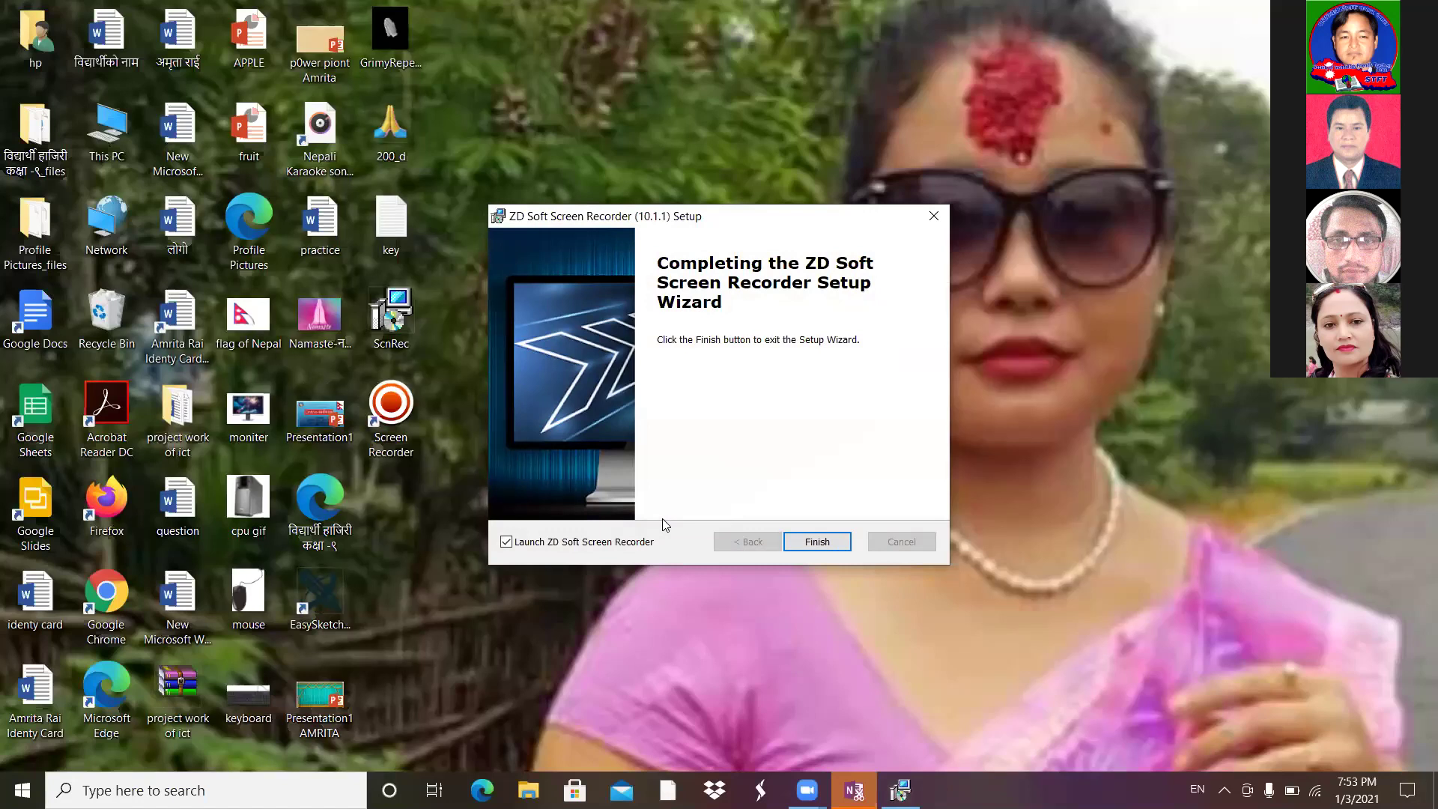
Finish setup with the recorder launching, then open and close its Settings window
click(810, 537)
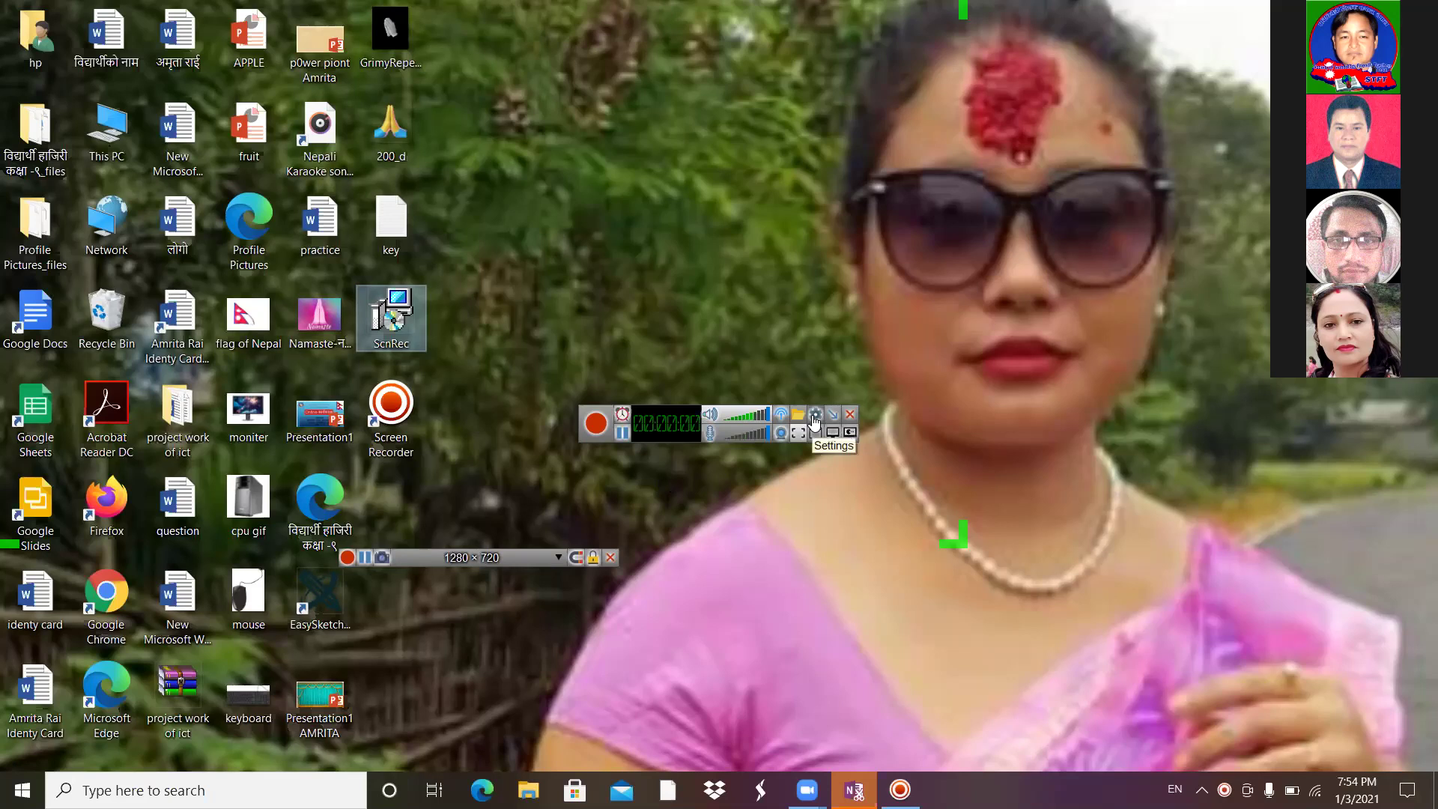
click(814, 416)
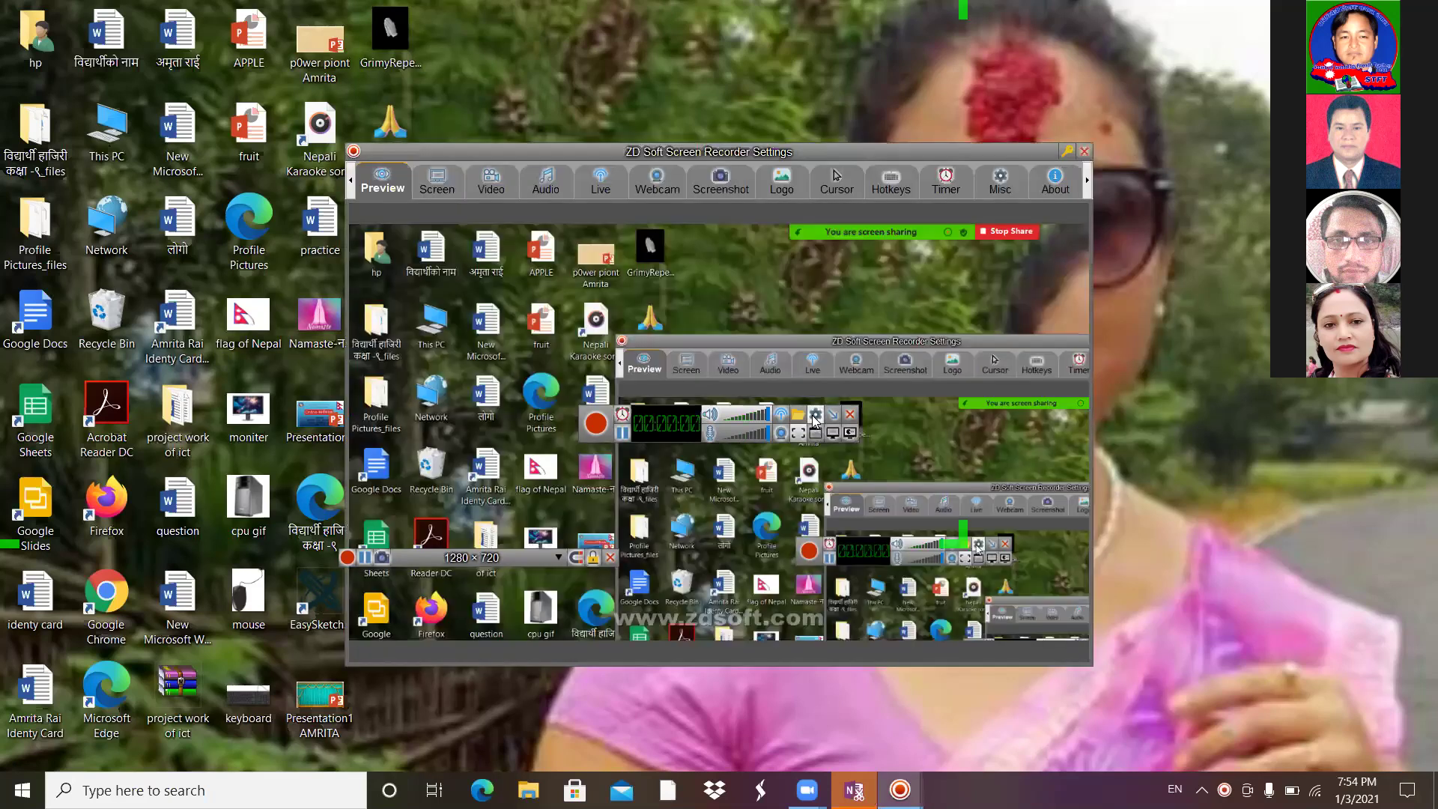
click(815, 416)
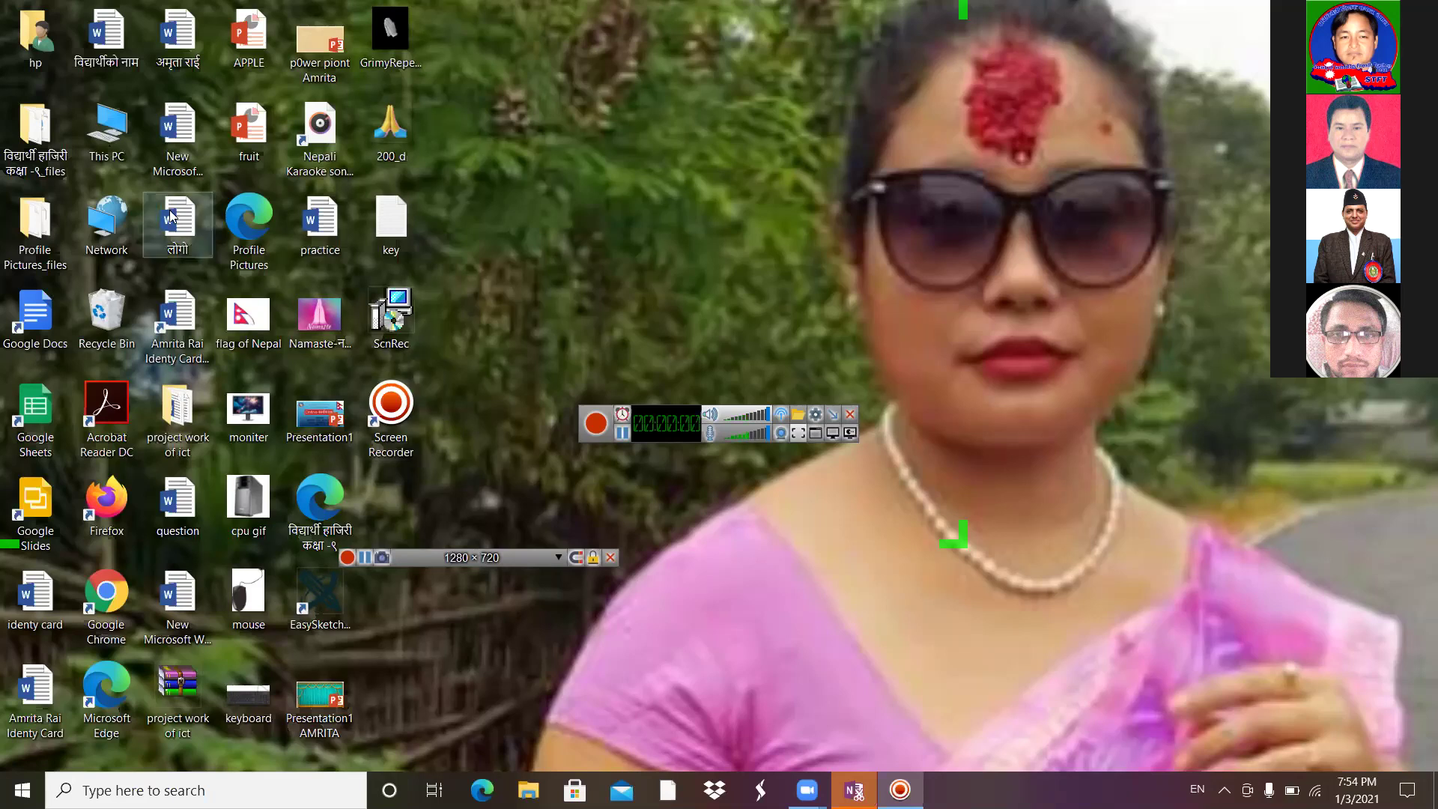
Browse This PC's Documents folder, close it, and minimise the recorder to the tray
double_click(117, 155)
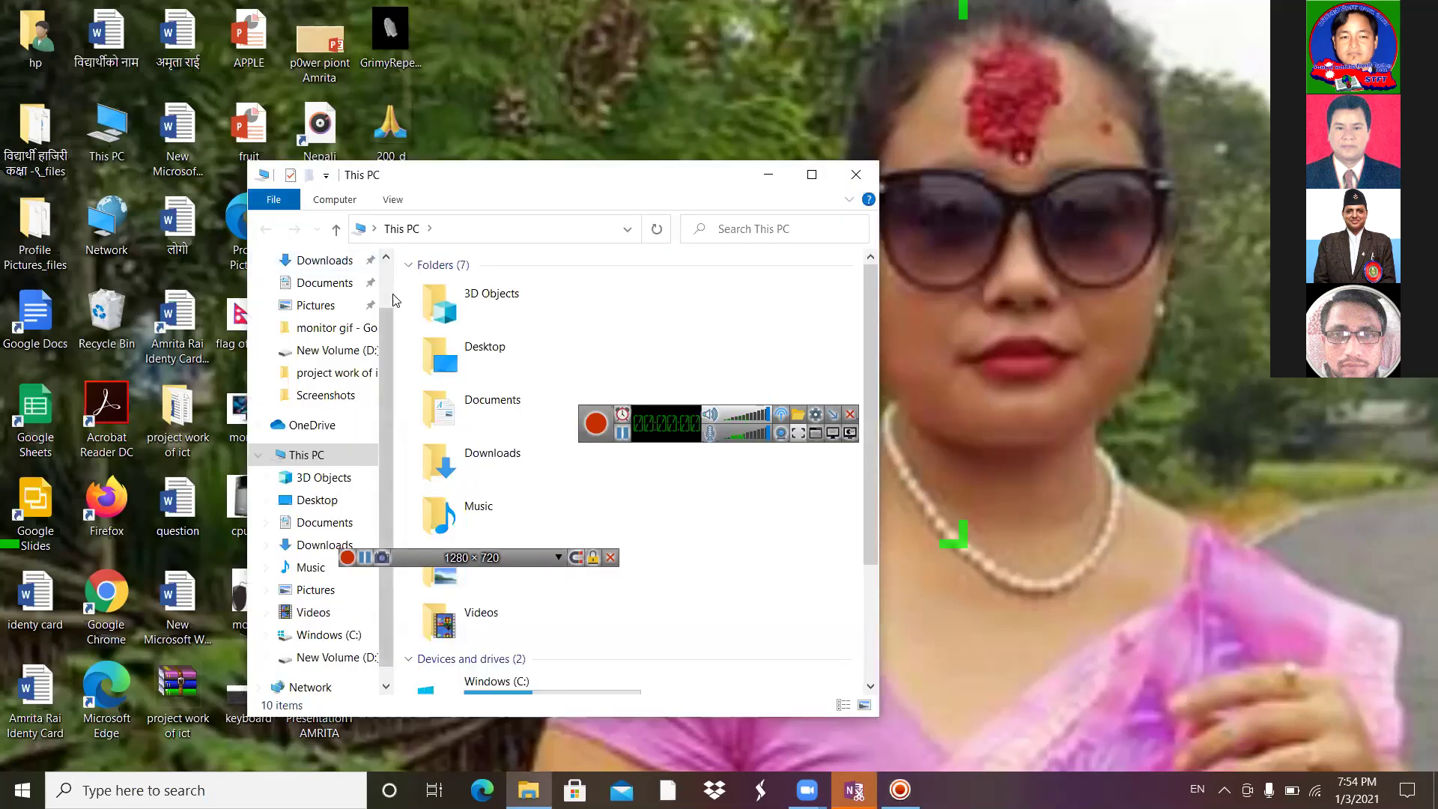
click(341, 285)
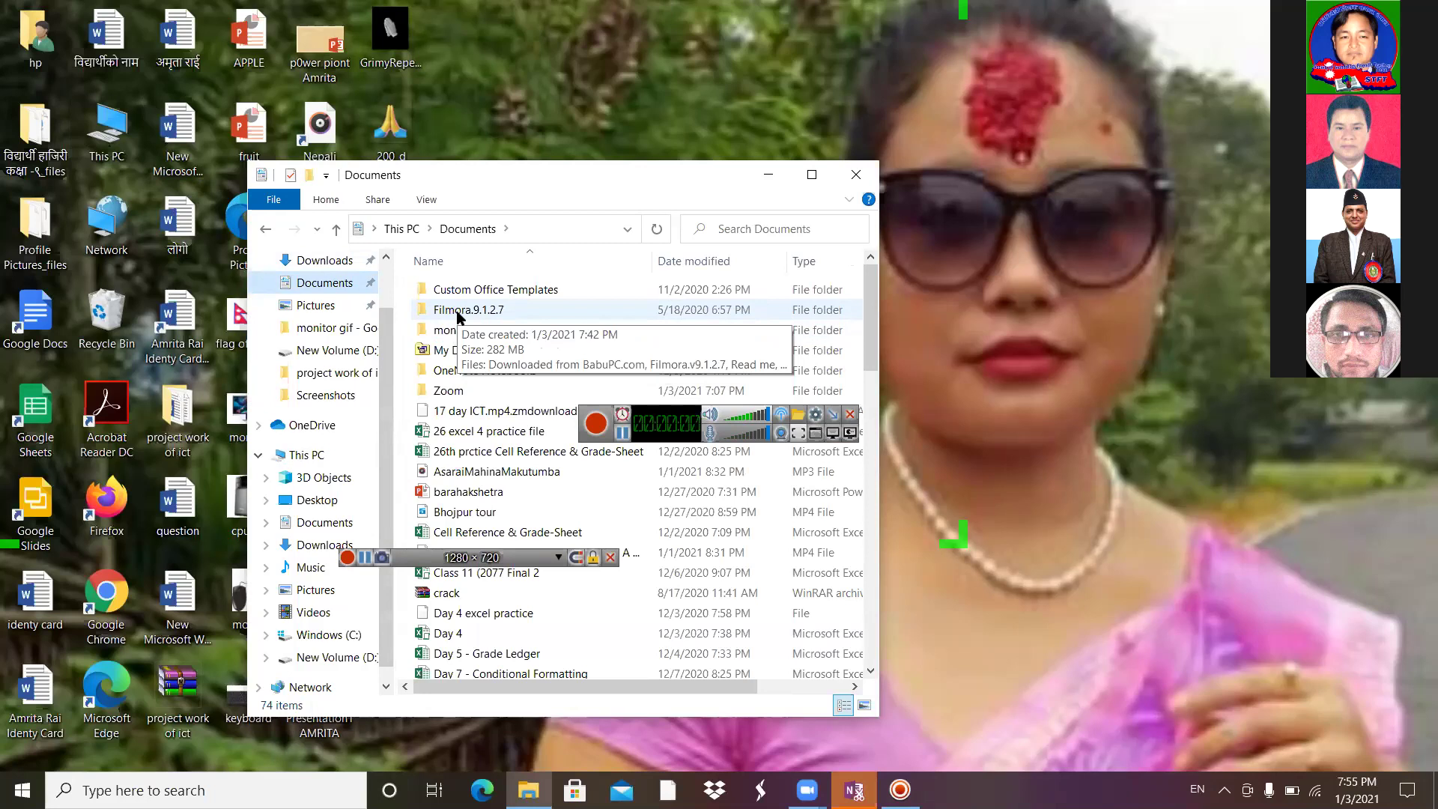
click(852, 177)
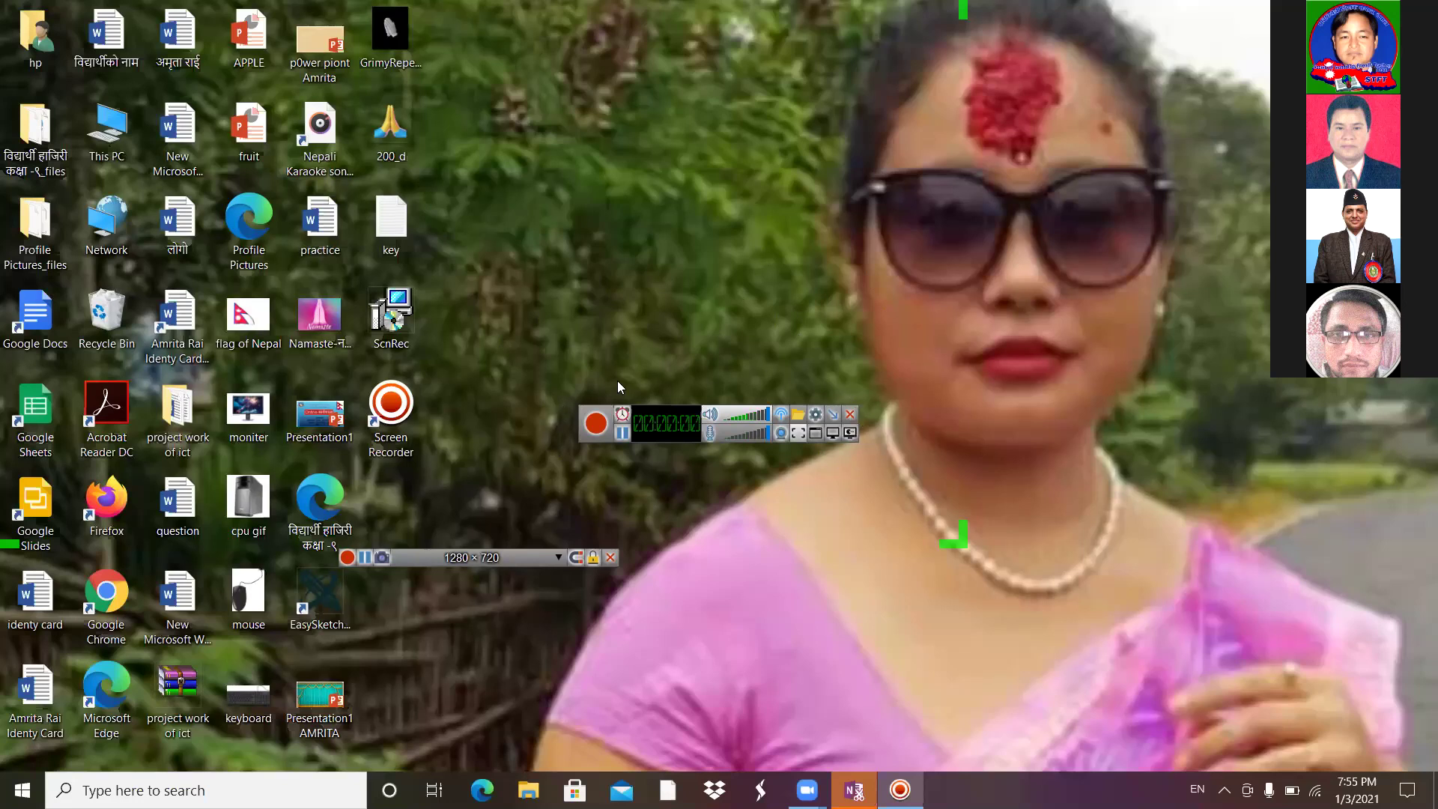
click(833, 421)
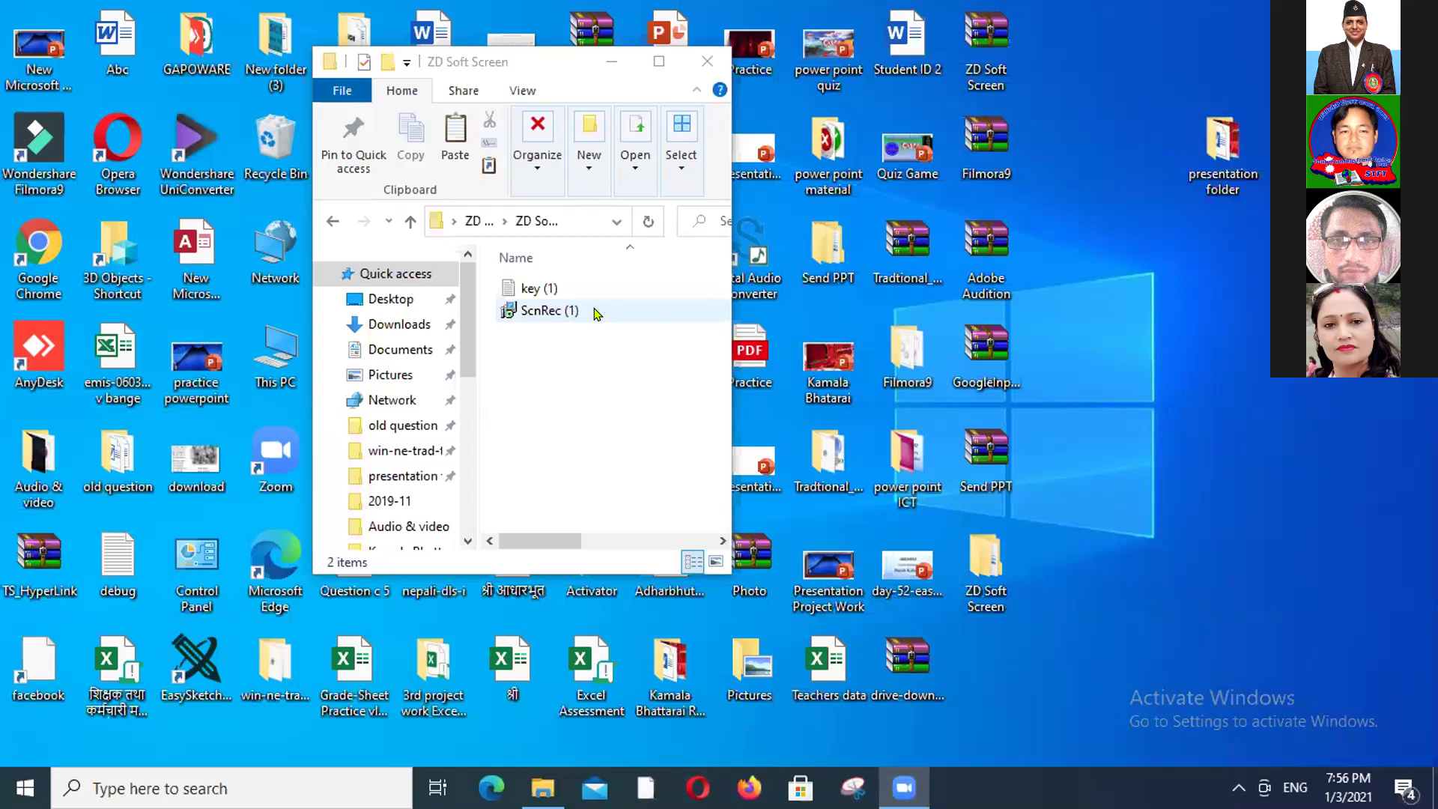
Run the ScnRec (1) installer, accept the license and select Typical installation
double_click(537, 305)
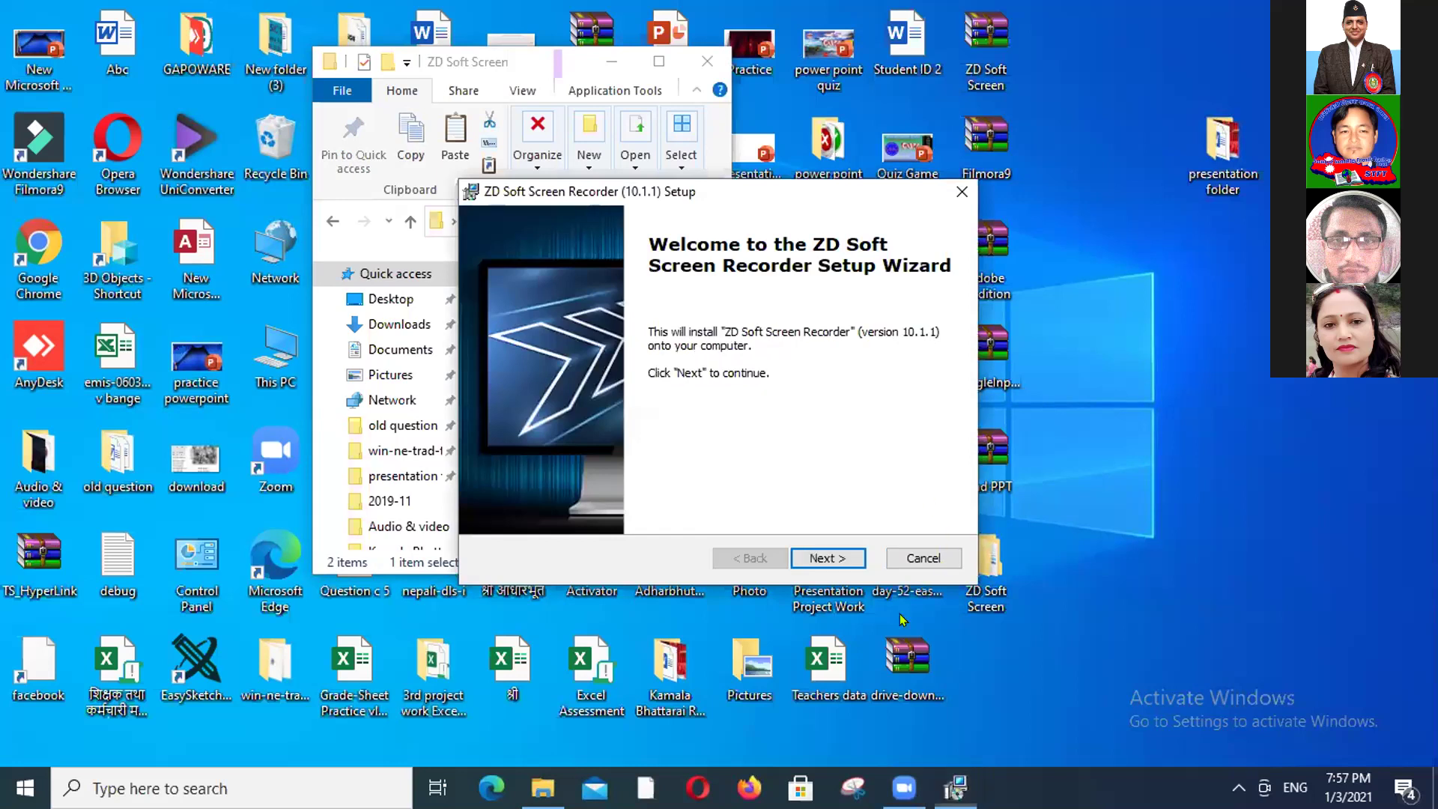
click(828, 559)
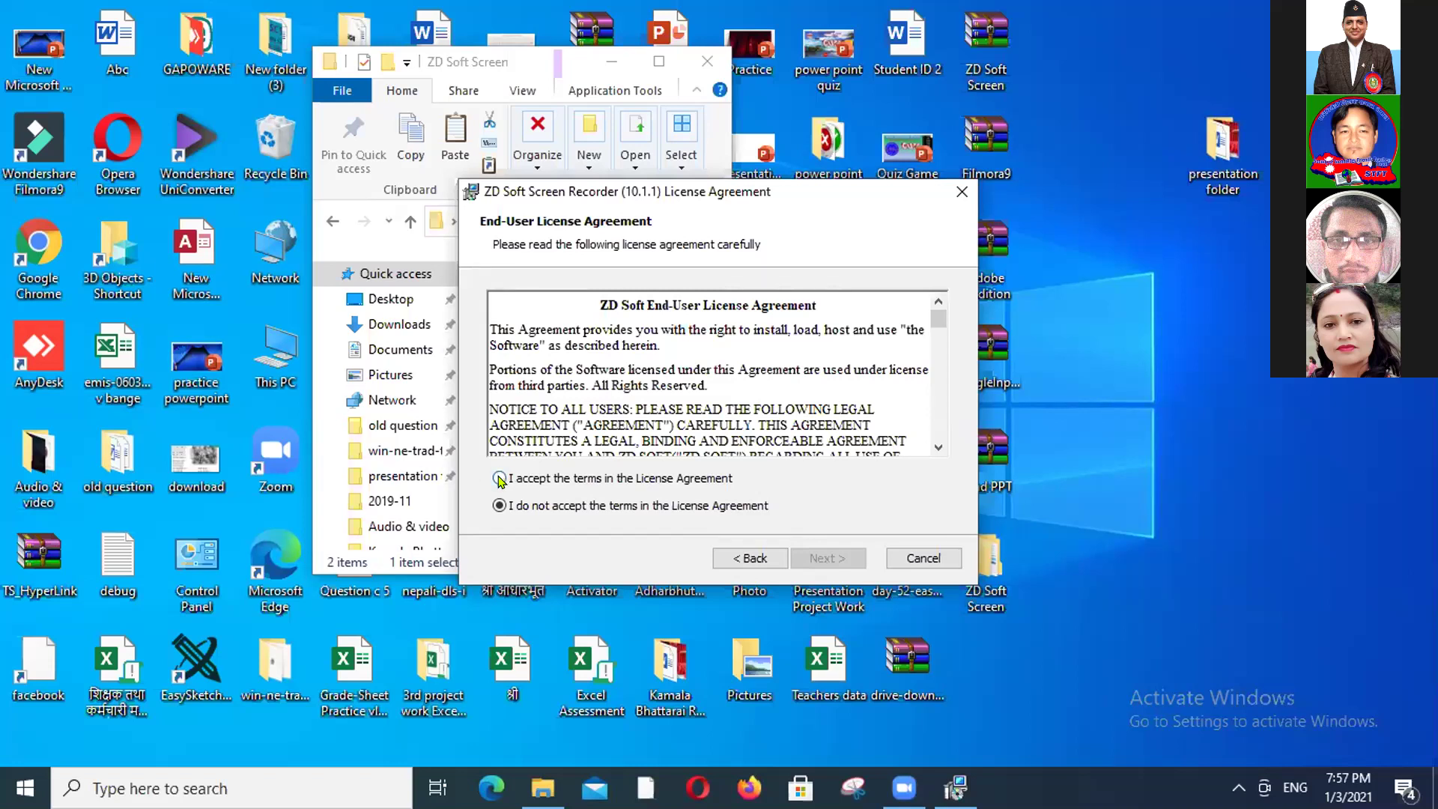
click(499, 479)
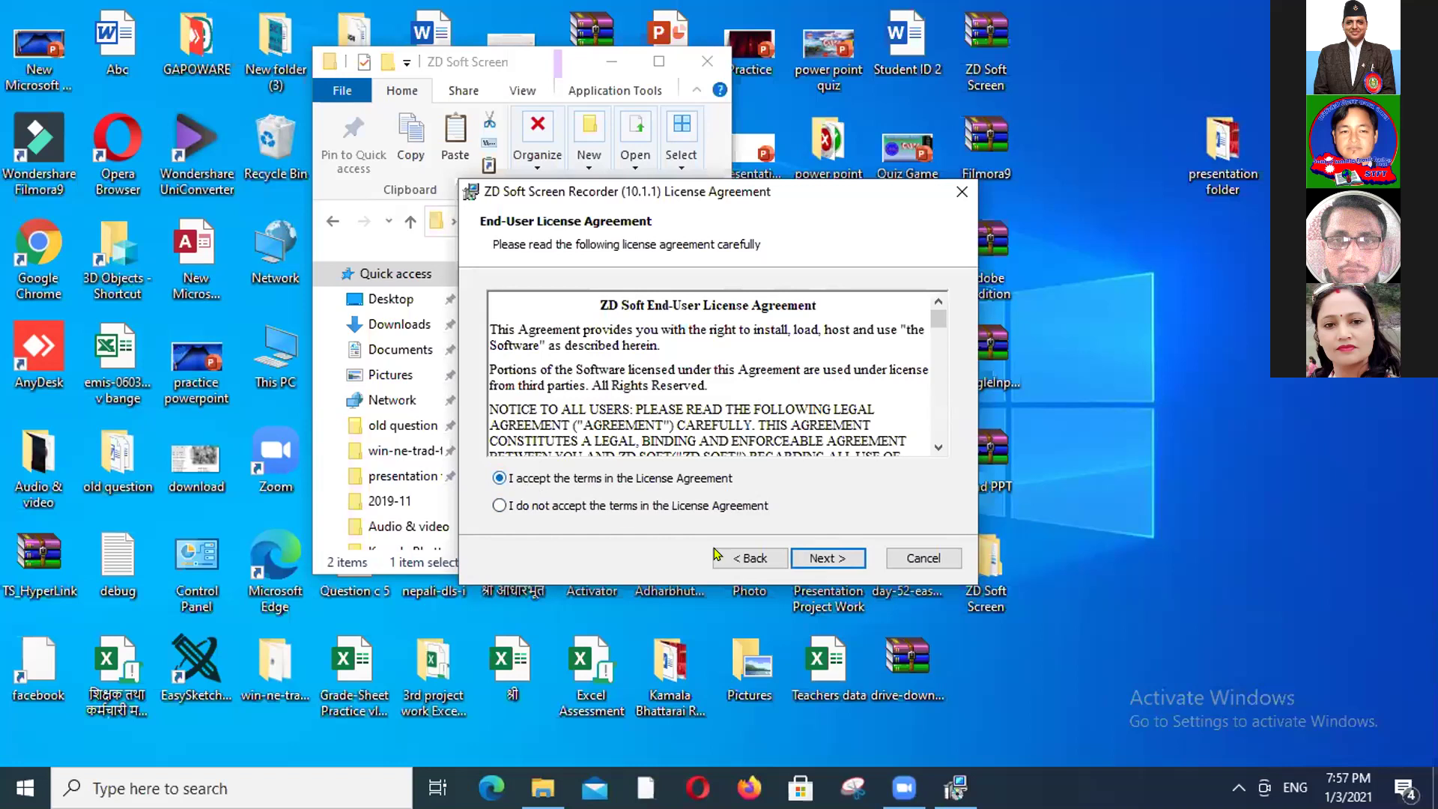
click(845, 558)
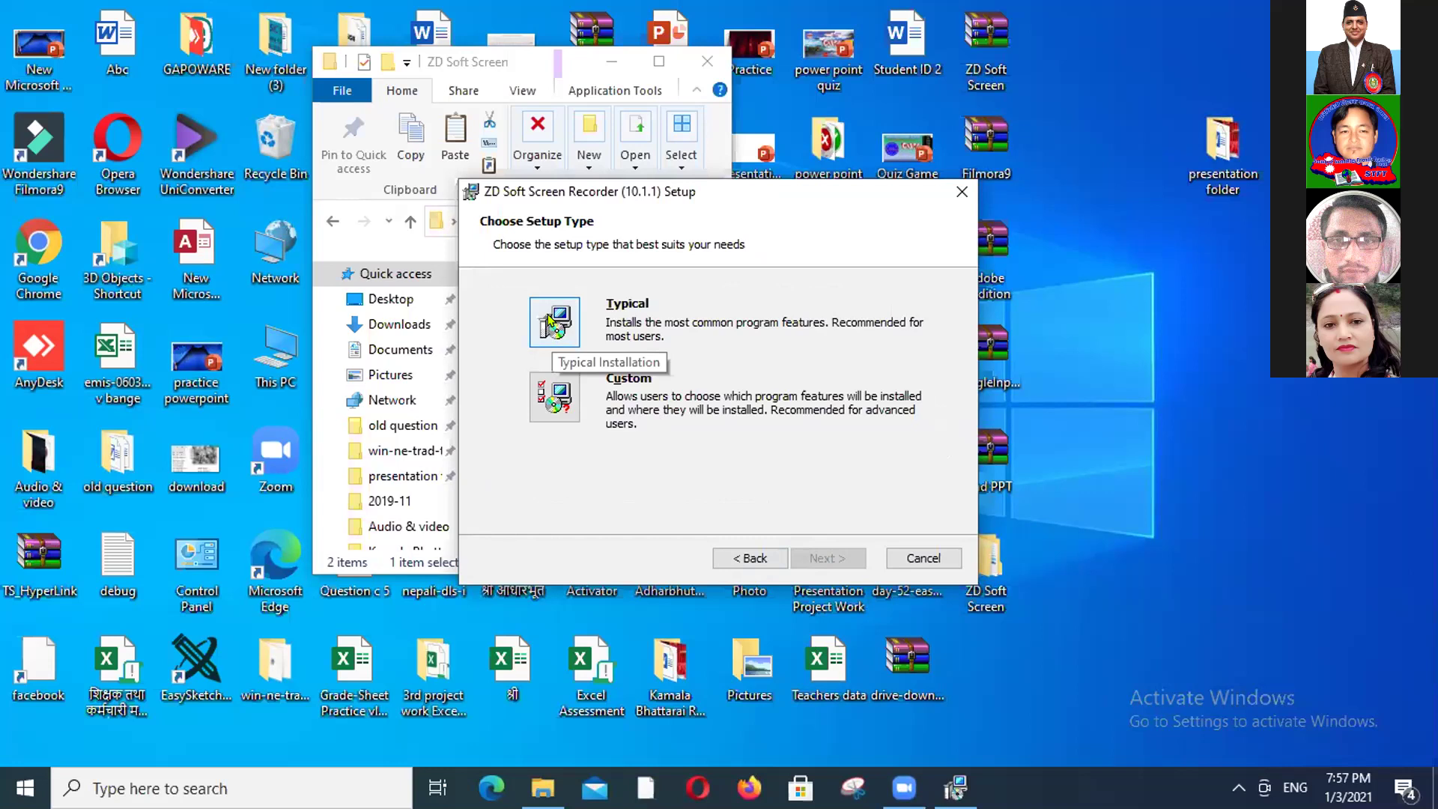
click(554, 322)
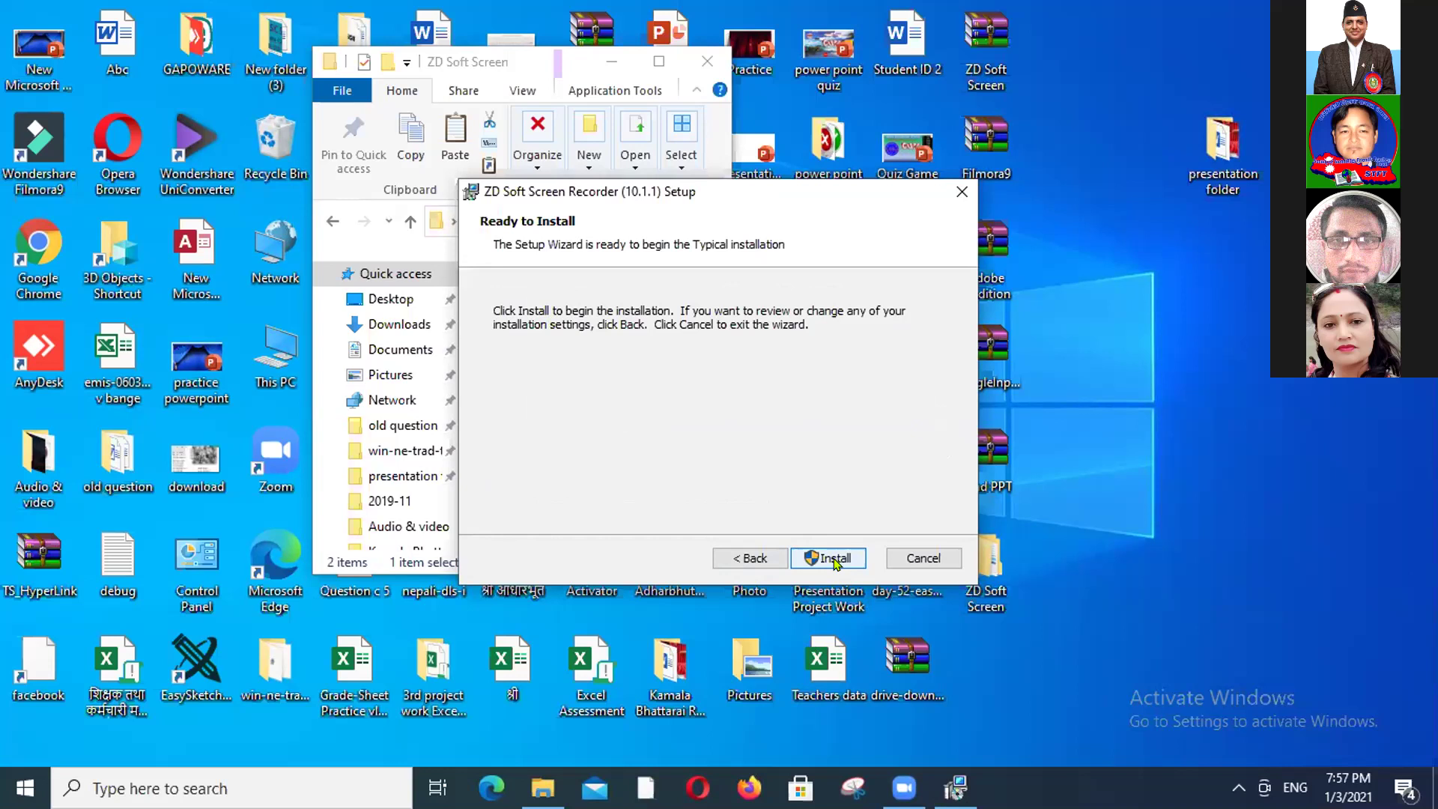
Install the Typical setup and close the wizard with Finish
click(833, 559)
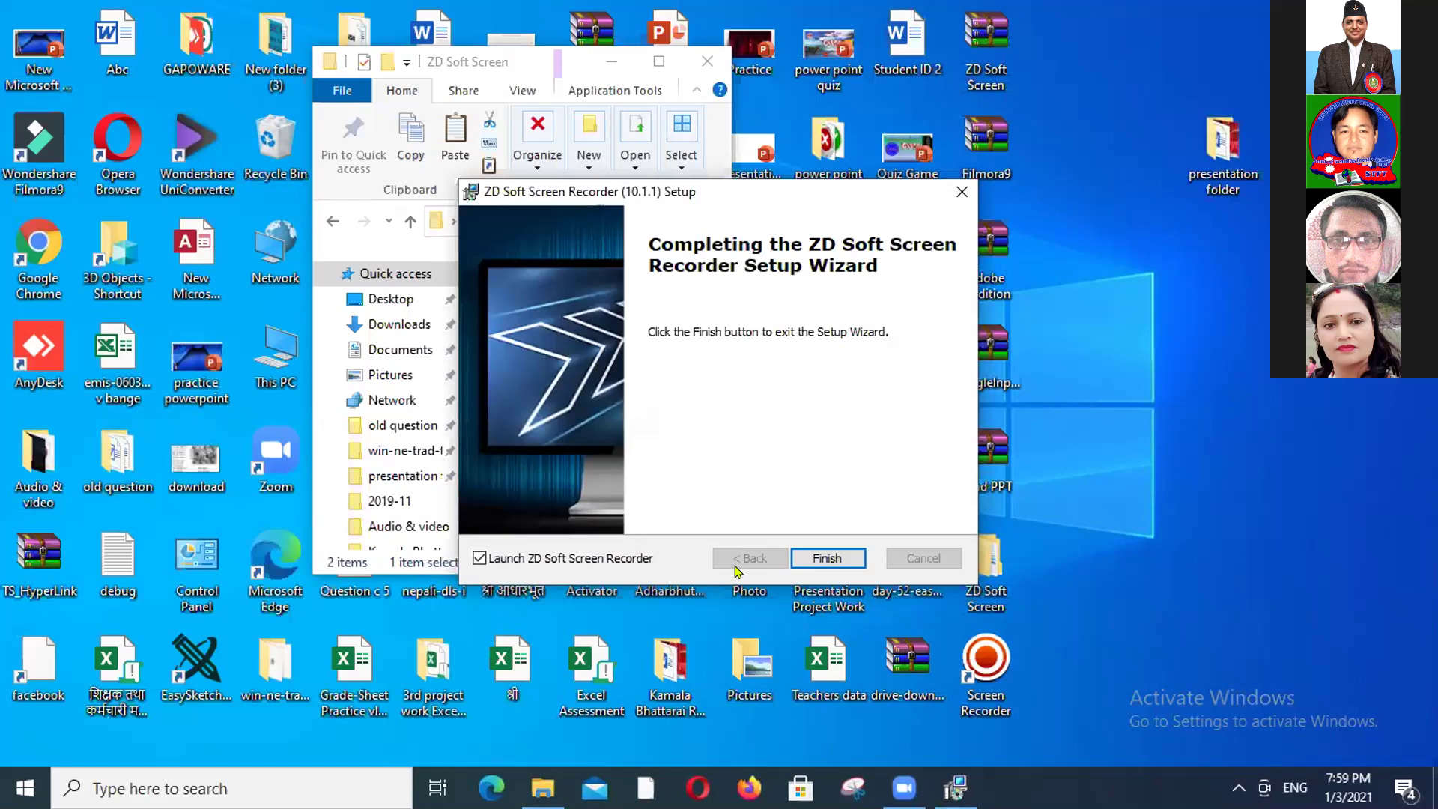
click(827, 558)
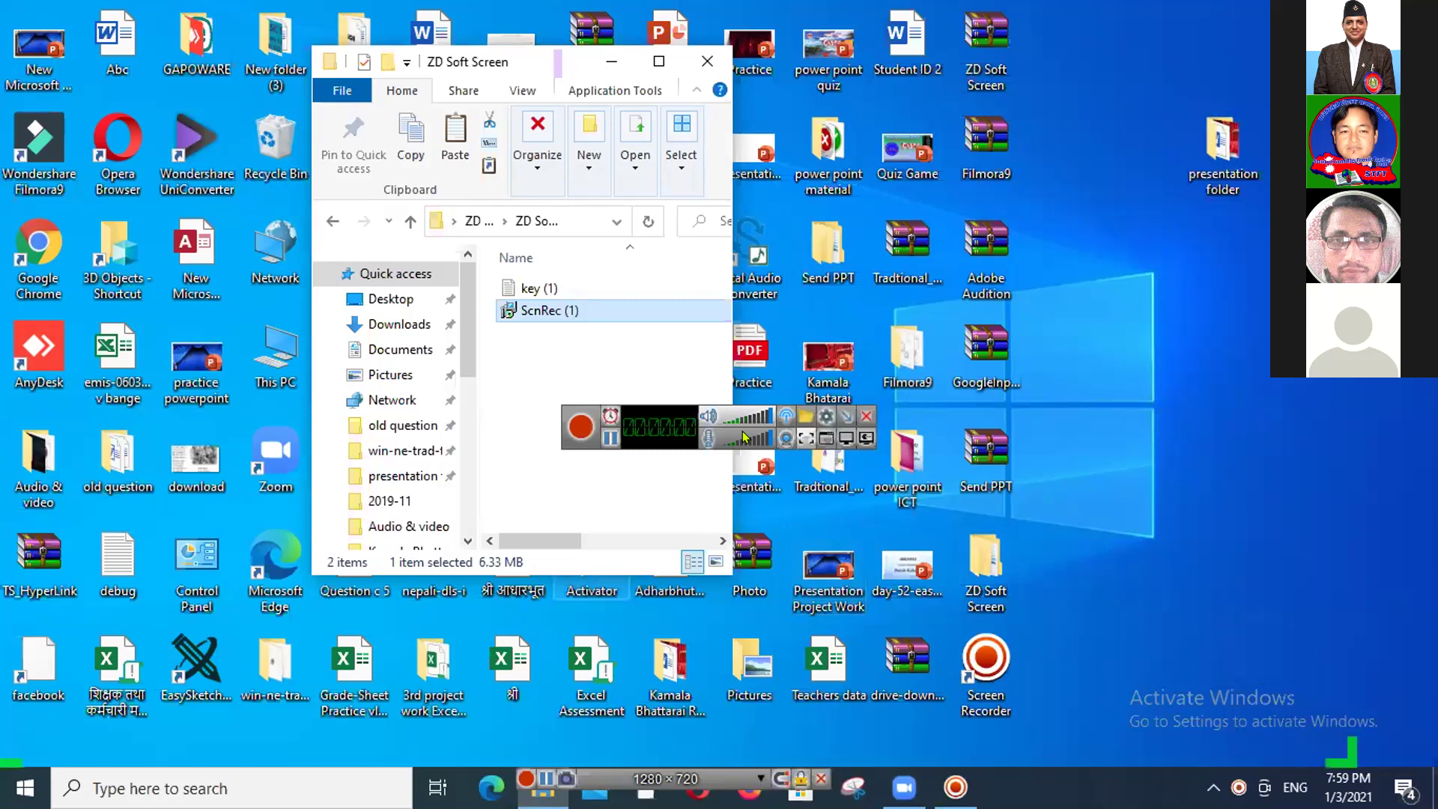
Open the Settings window from the recorder toolbar's gear icon
click(821, 416)
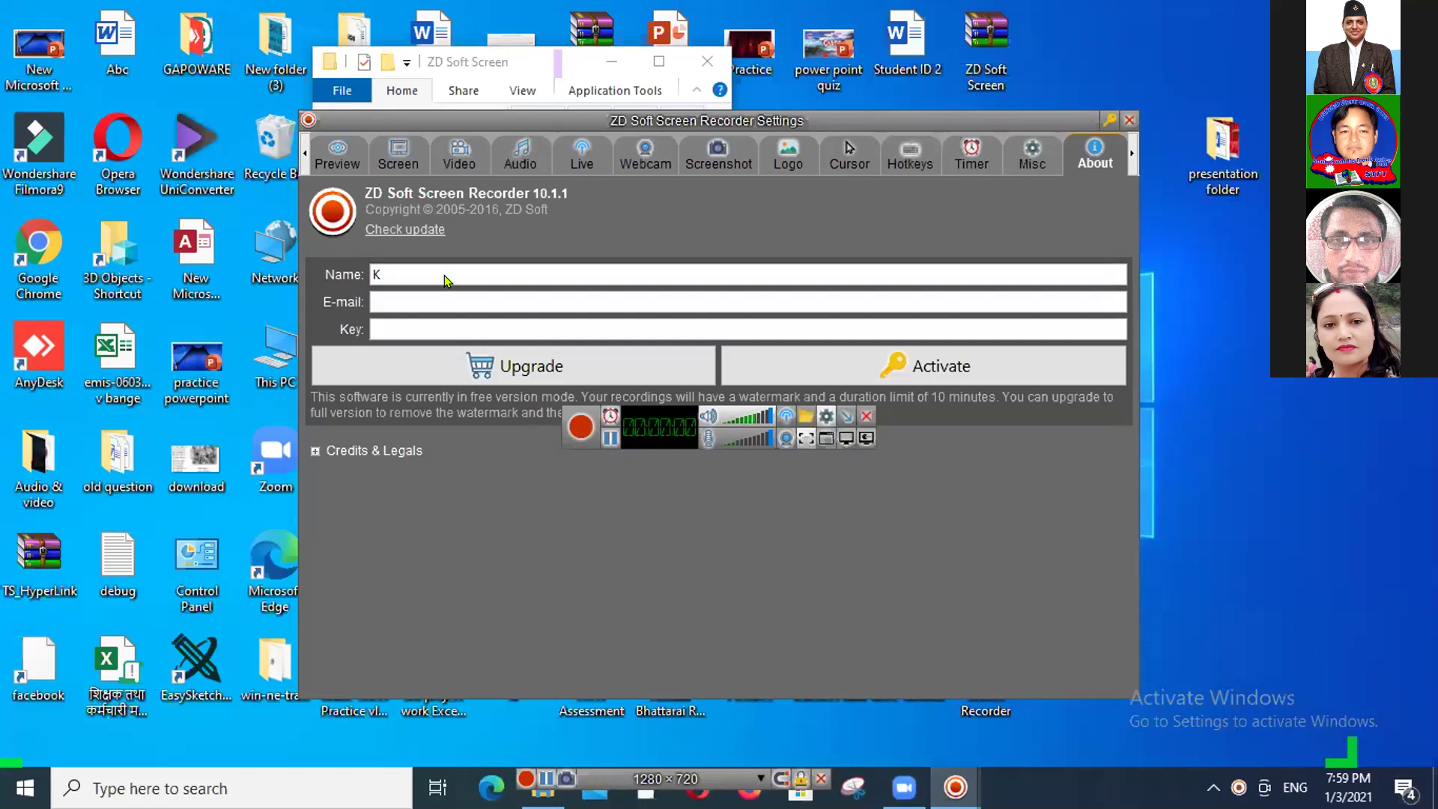
Enter the participant's full name on the About tab, then open the key (1) file
click(445, 280)
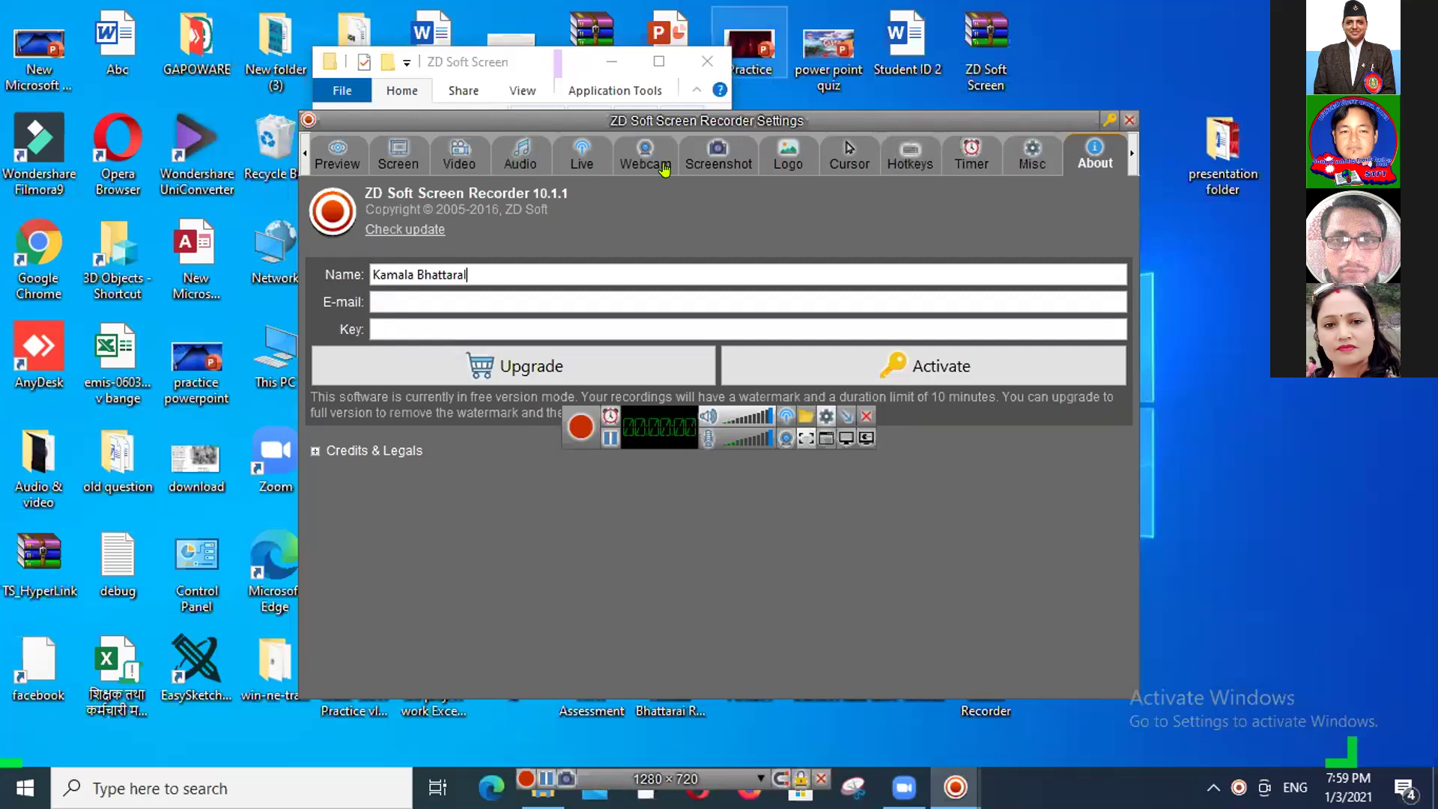
click(421, 301)
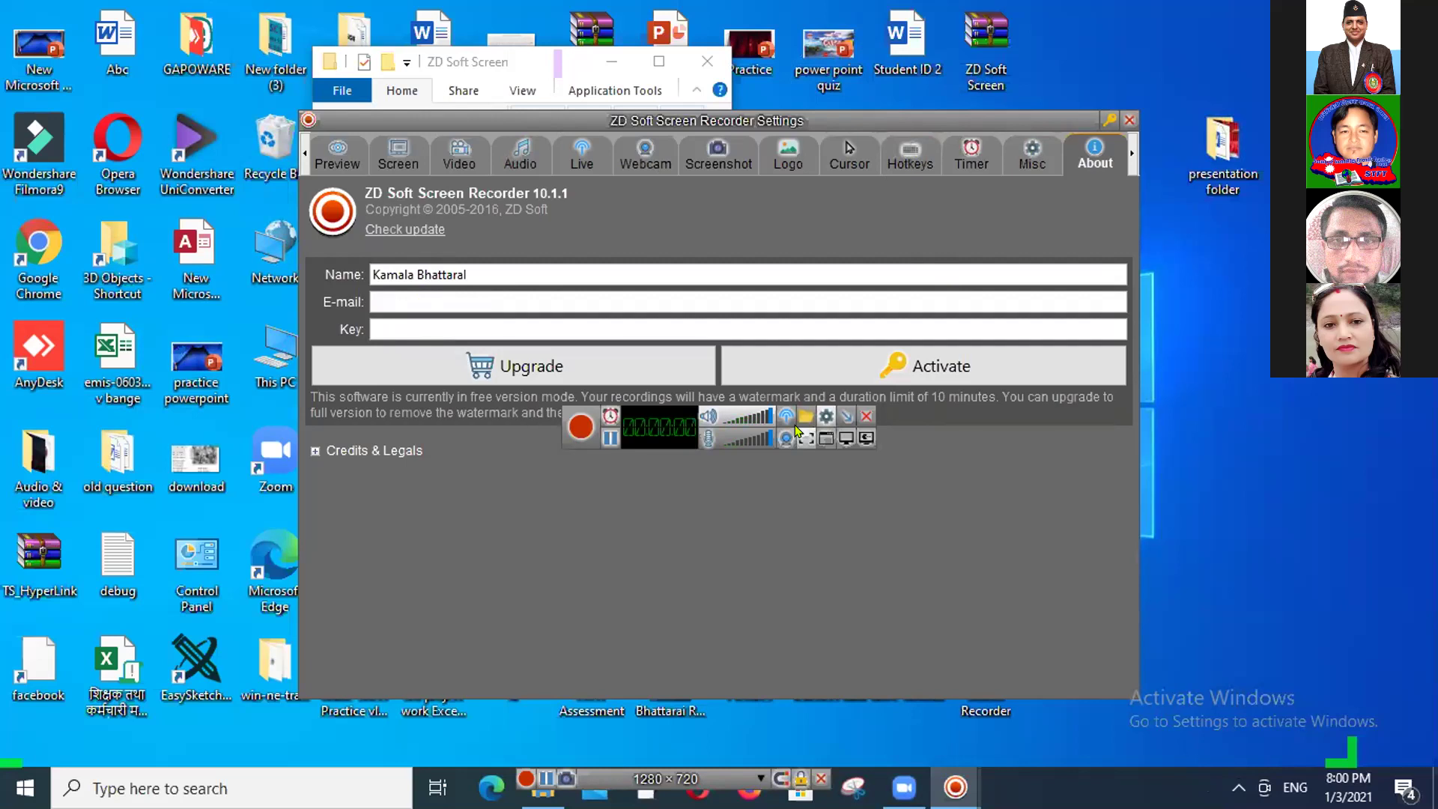
drag(999, 120, 797, 430)
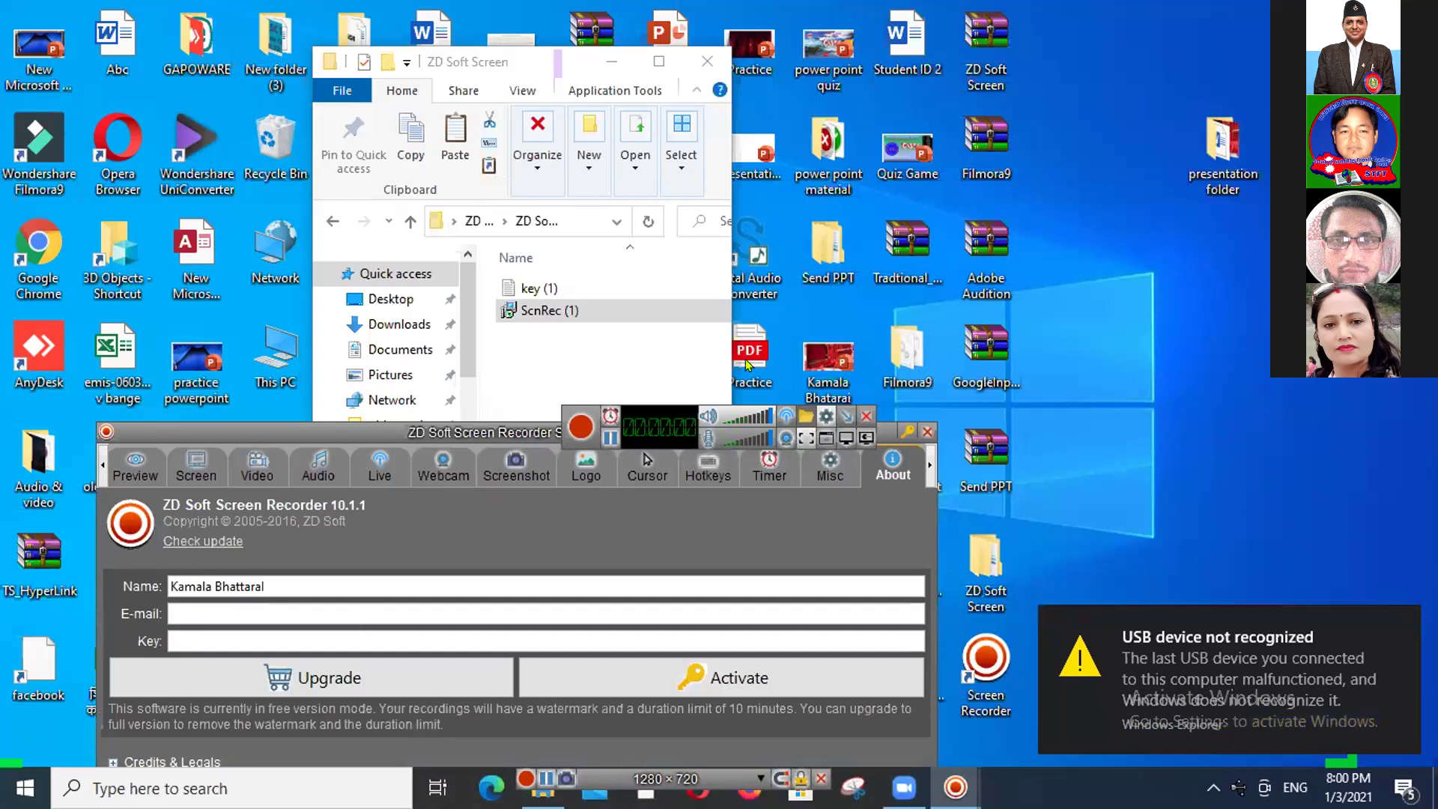
double_click(526, 287)
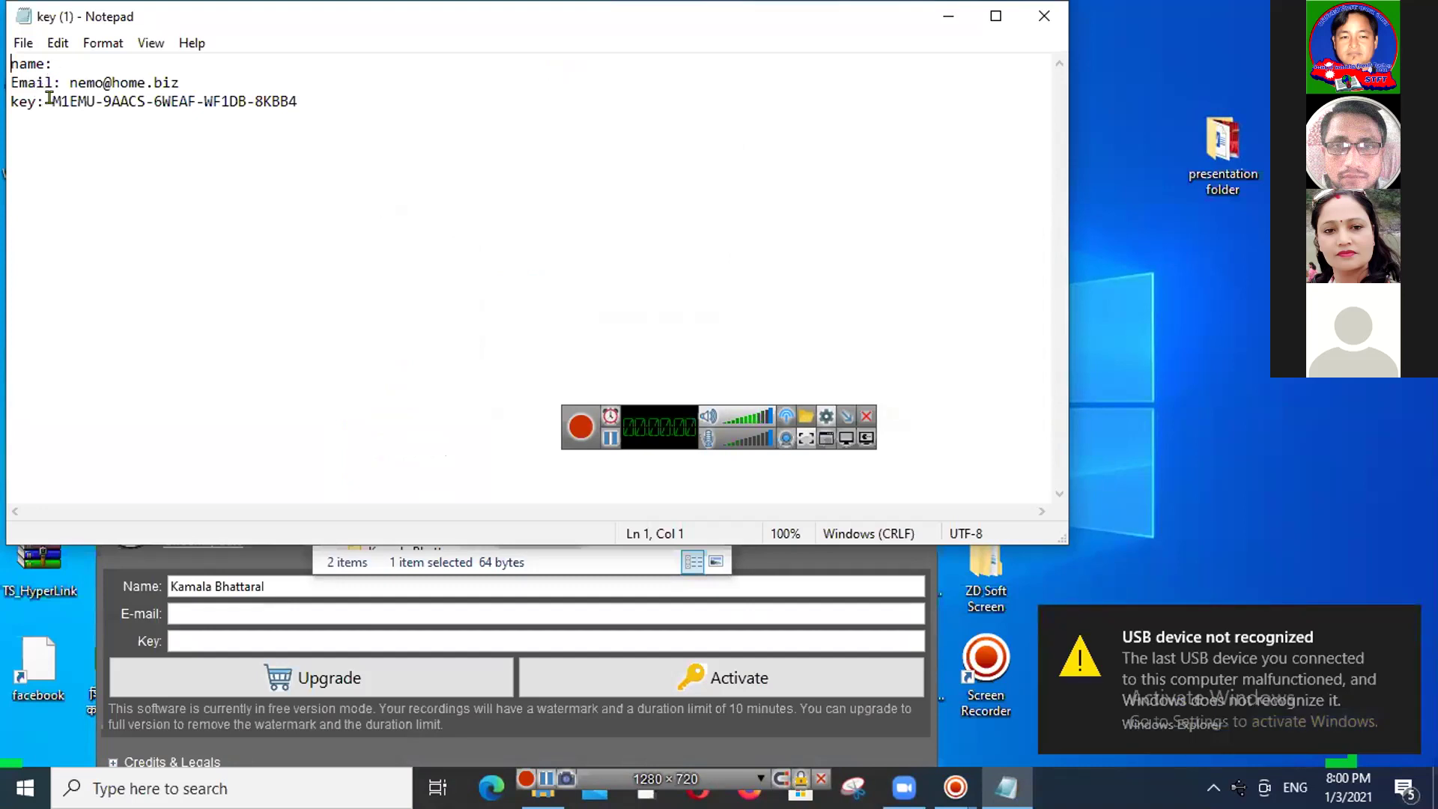
Select the licence key in Notepad for the recorder's Key field
drag(51, 98, 623, 112)
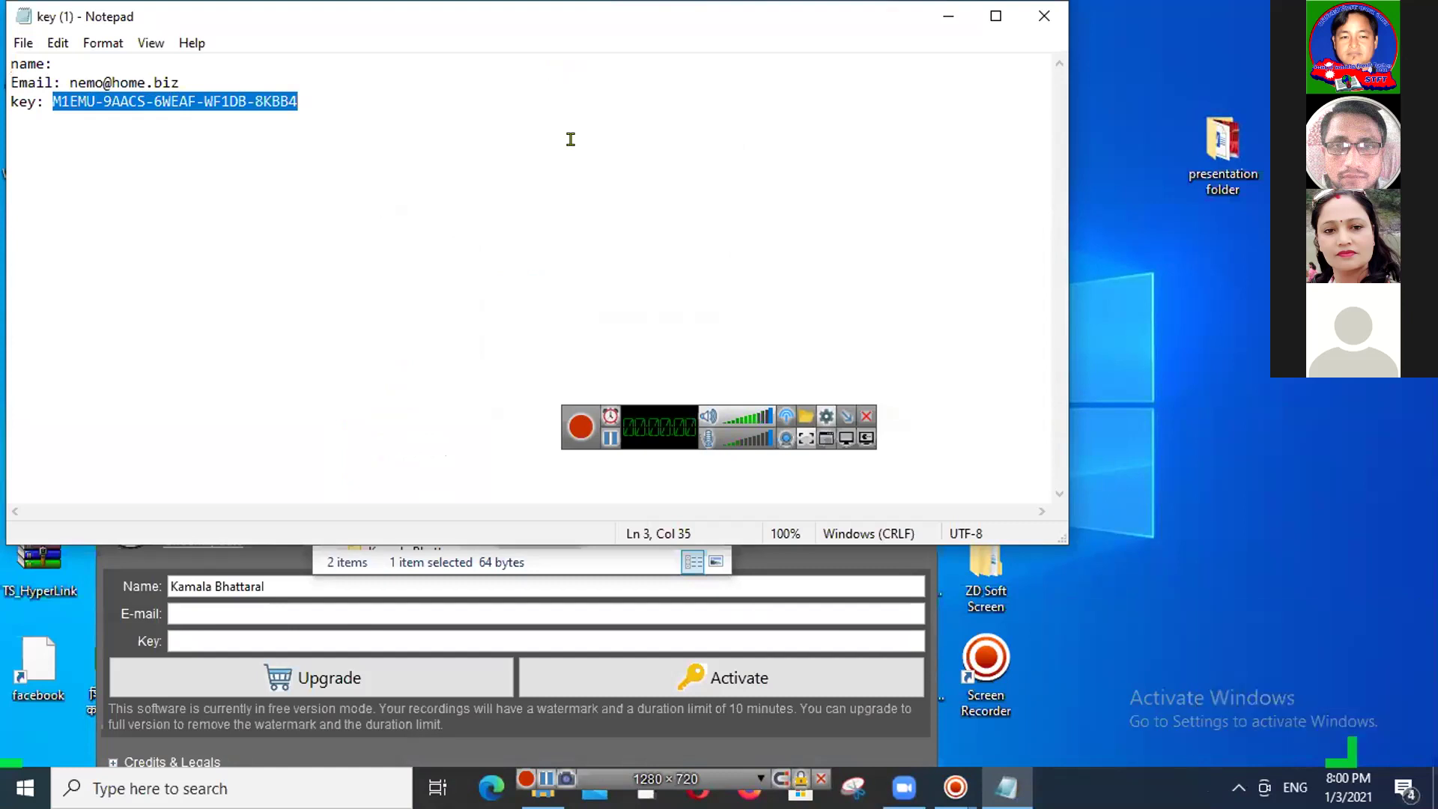
click(129, 172)
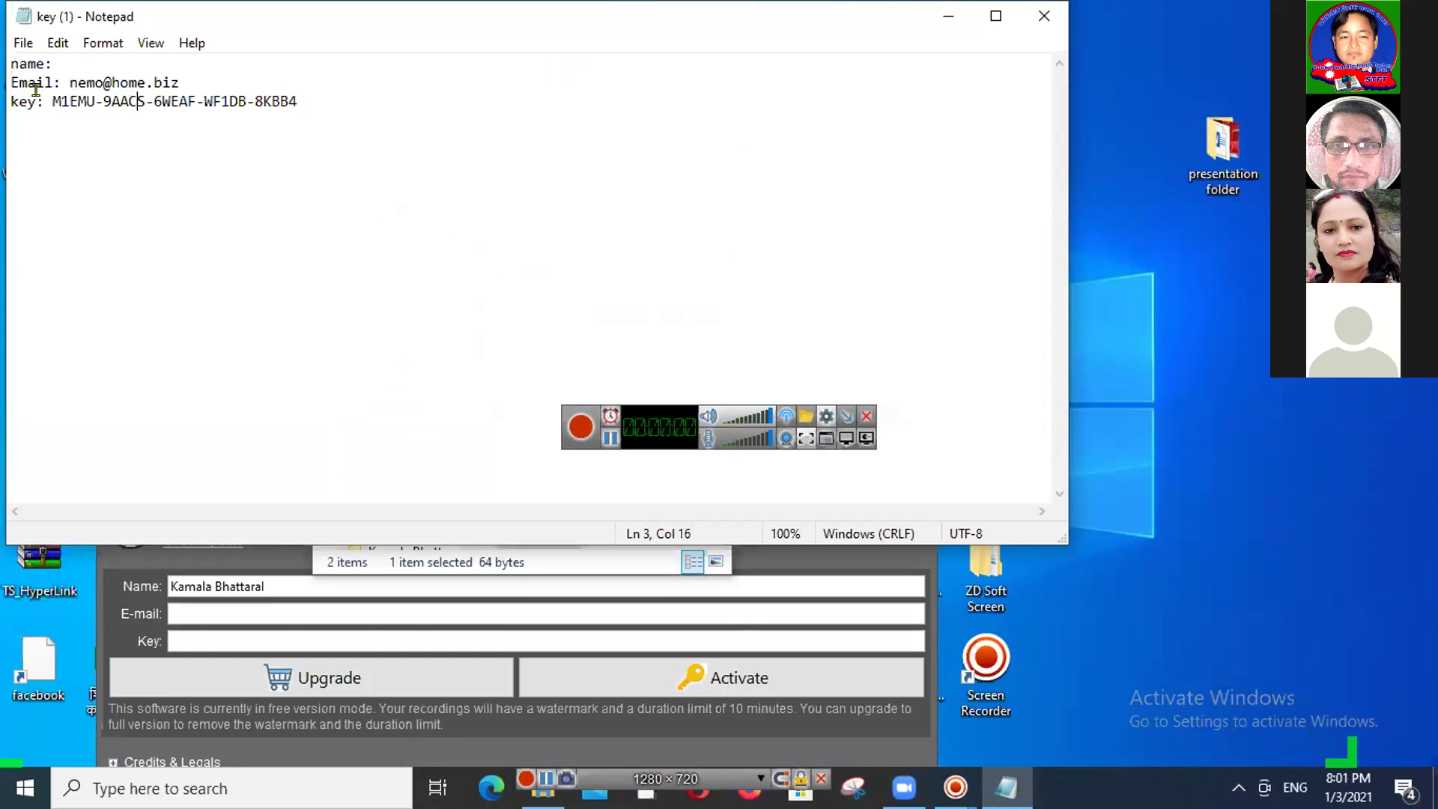
drag(46, 99, 335, 100)
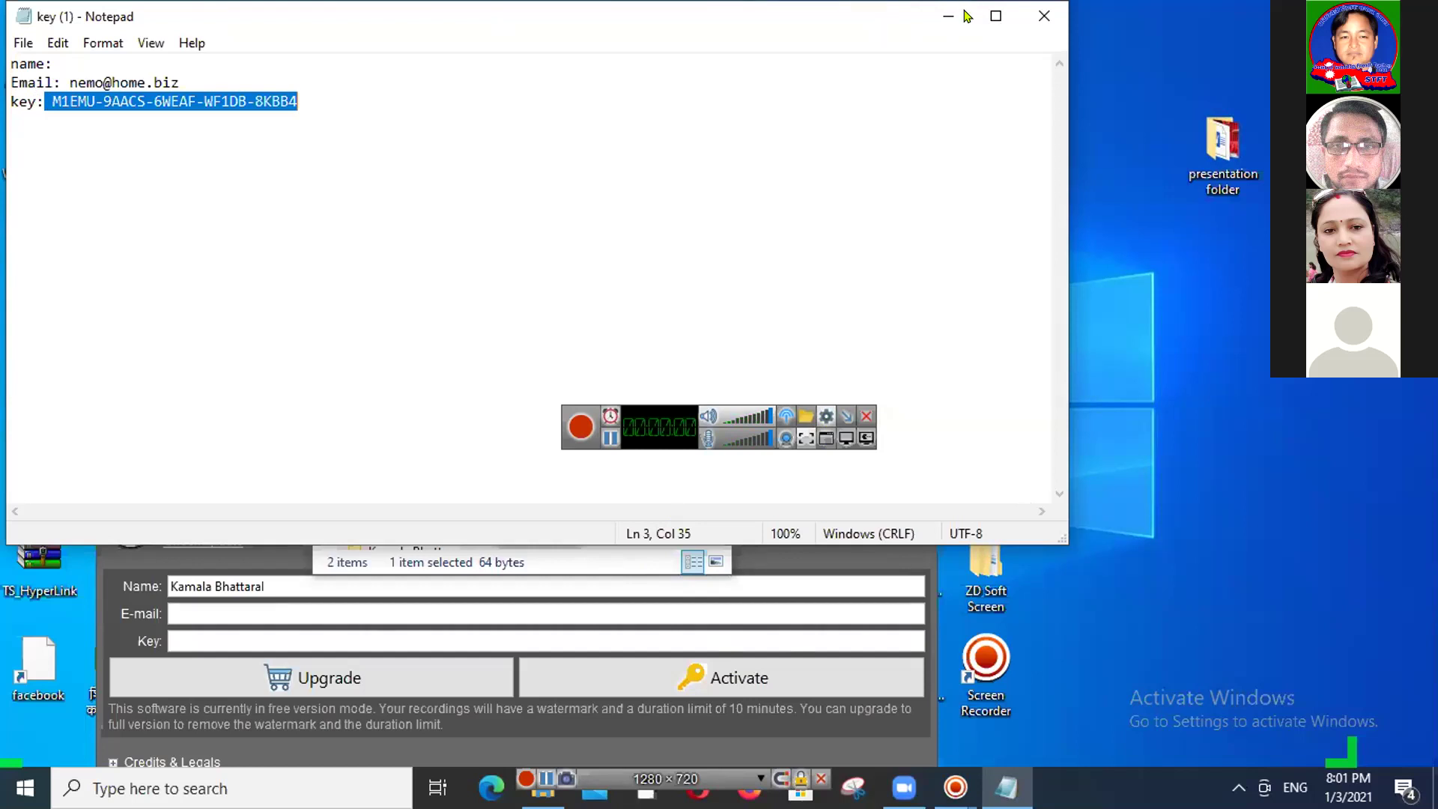
key(super+Up)
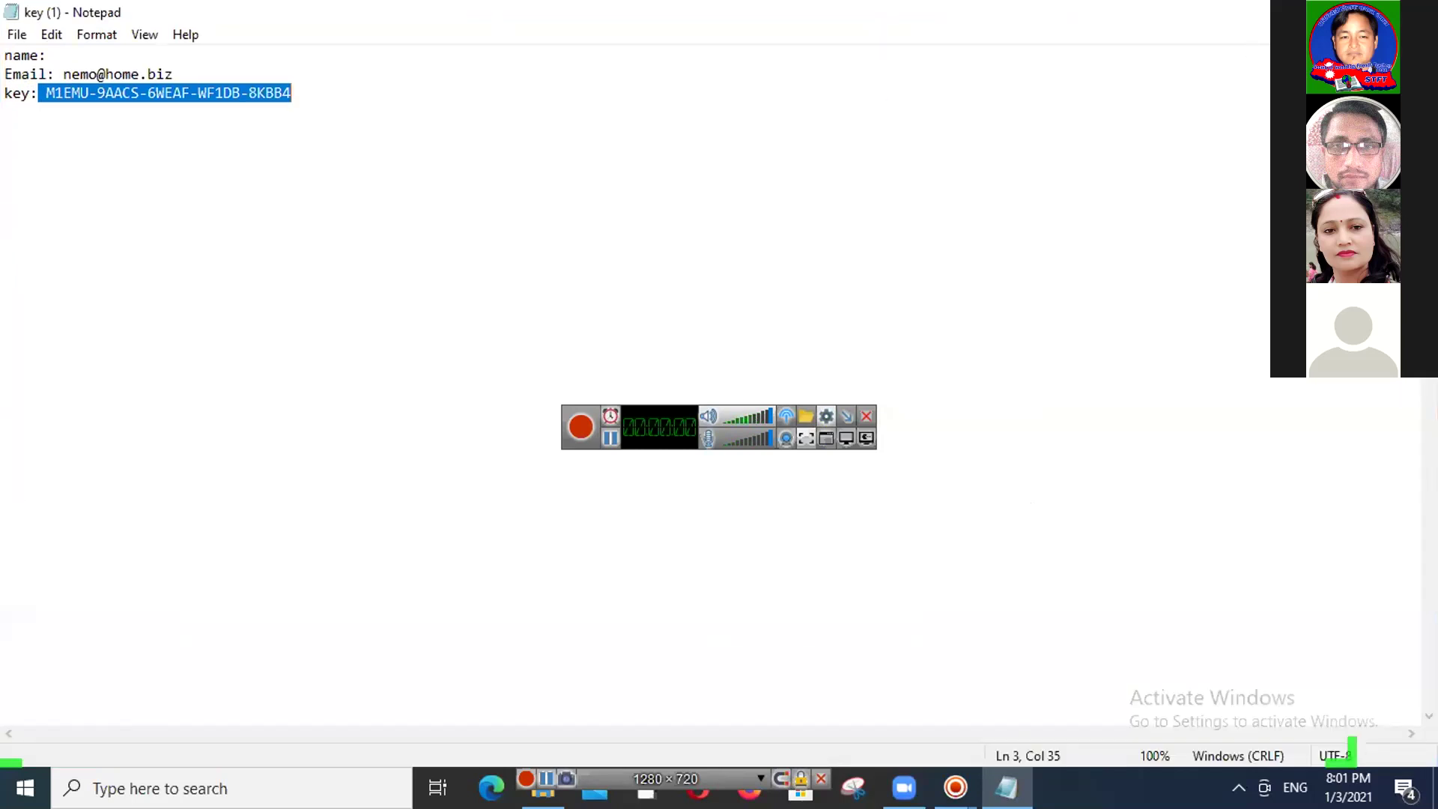
key(super+Down)
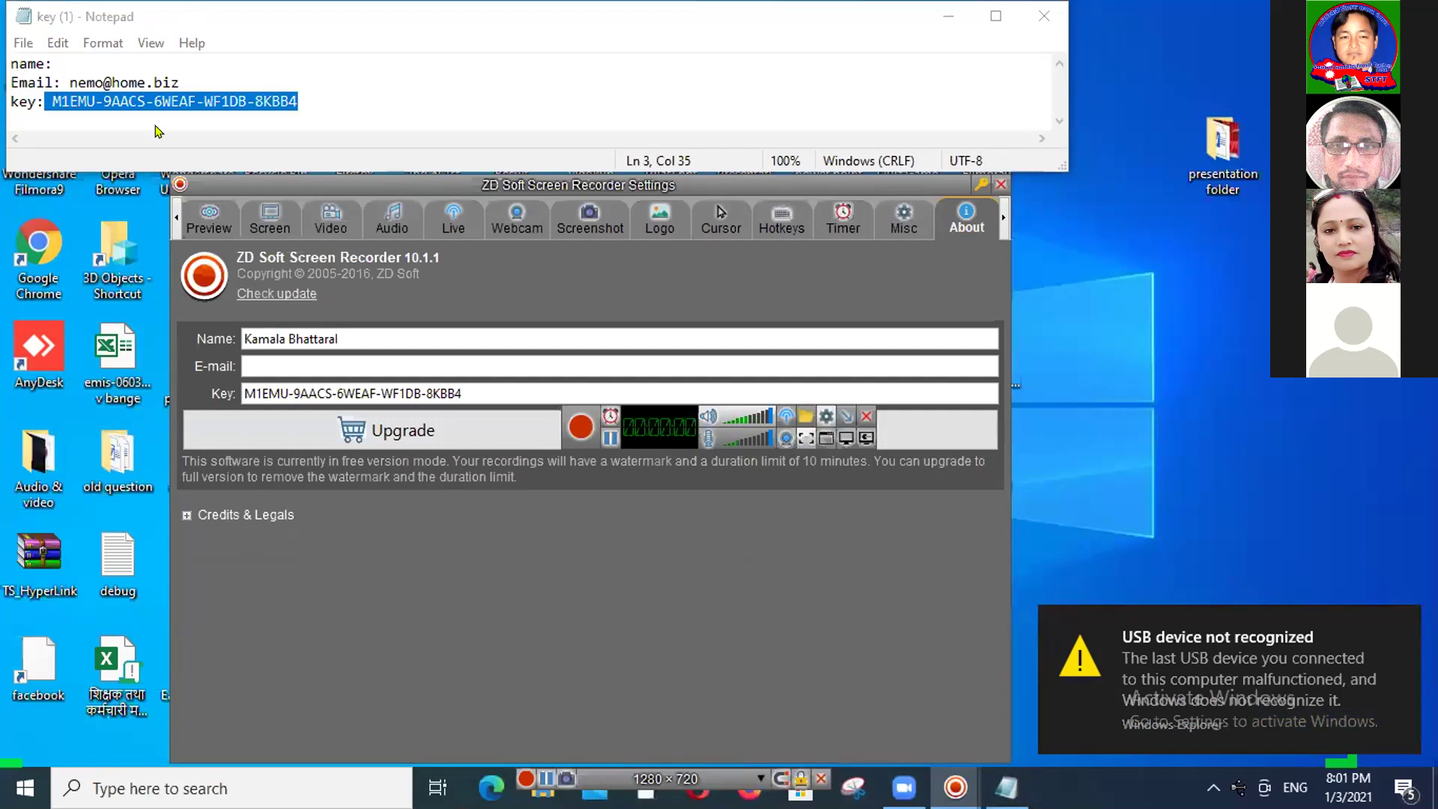
Select the e-mail address in Notepad and place the caret in the E-mail field
click(300, 102)
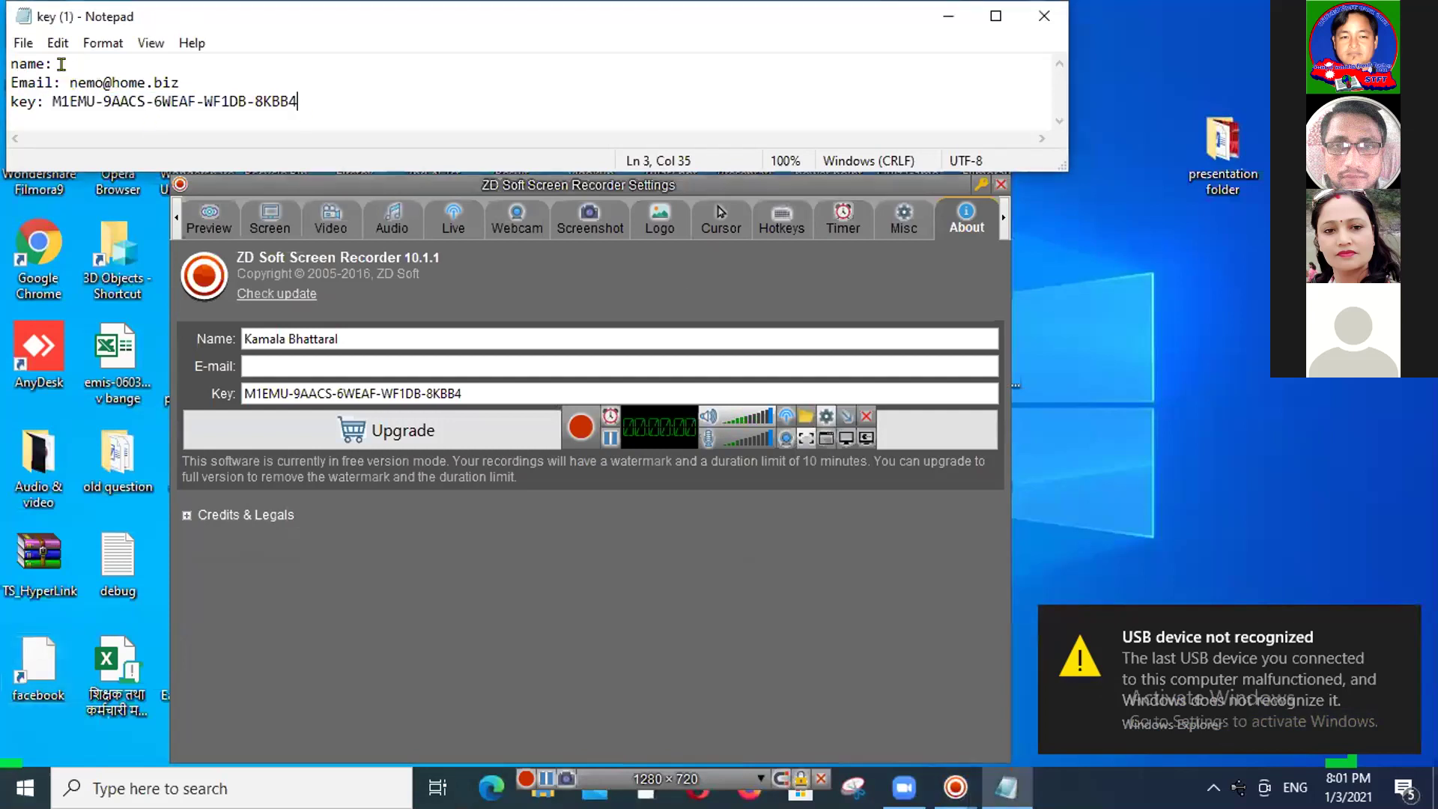
drag(10, 83, 60, 102)
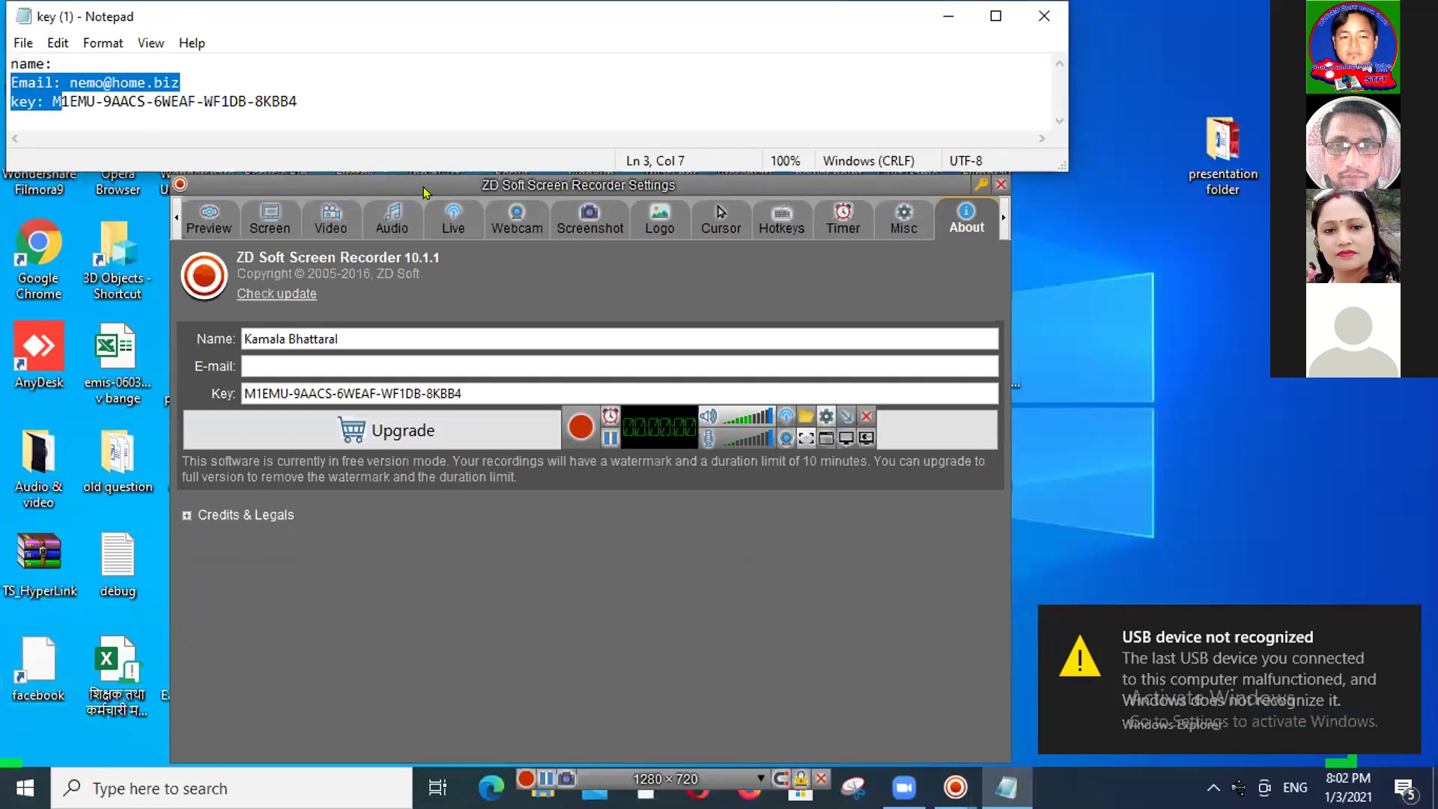
key(End)
drag(70, 82, 242, 100)
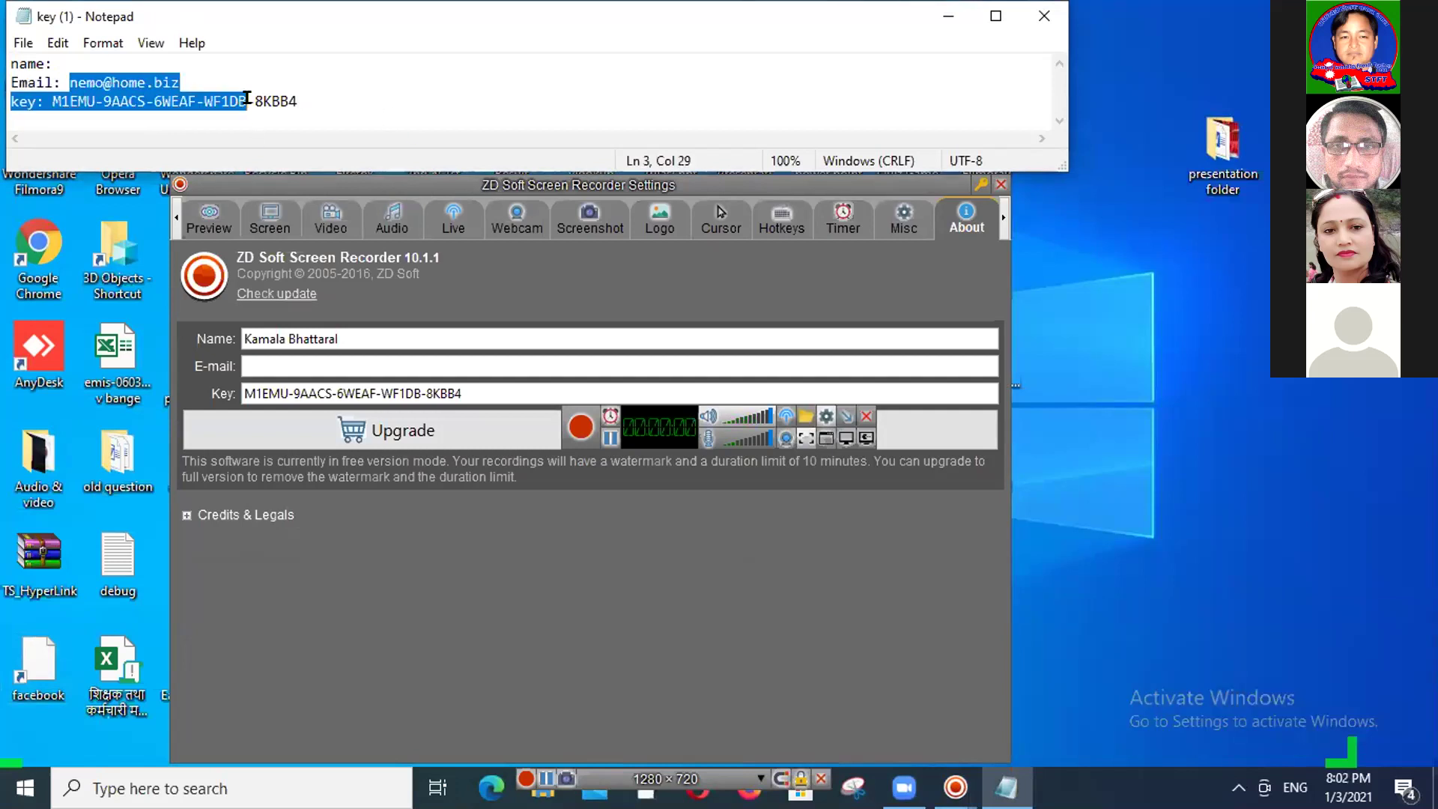
click(321, 83)
drag(70, 72, 204, 71)
key(ctrl+c)
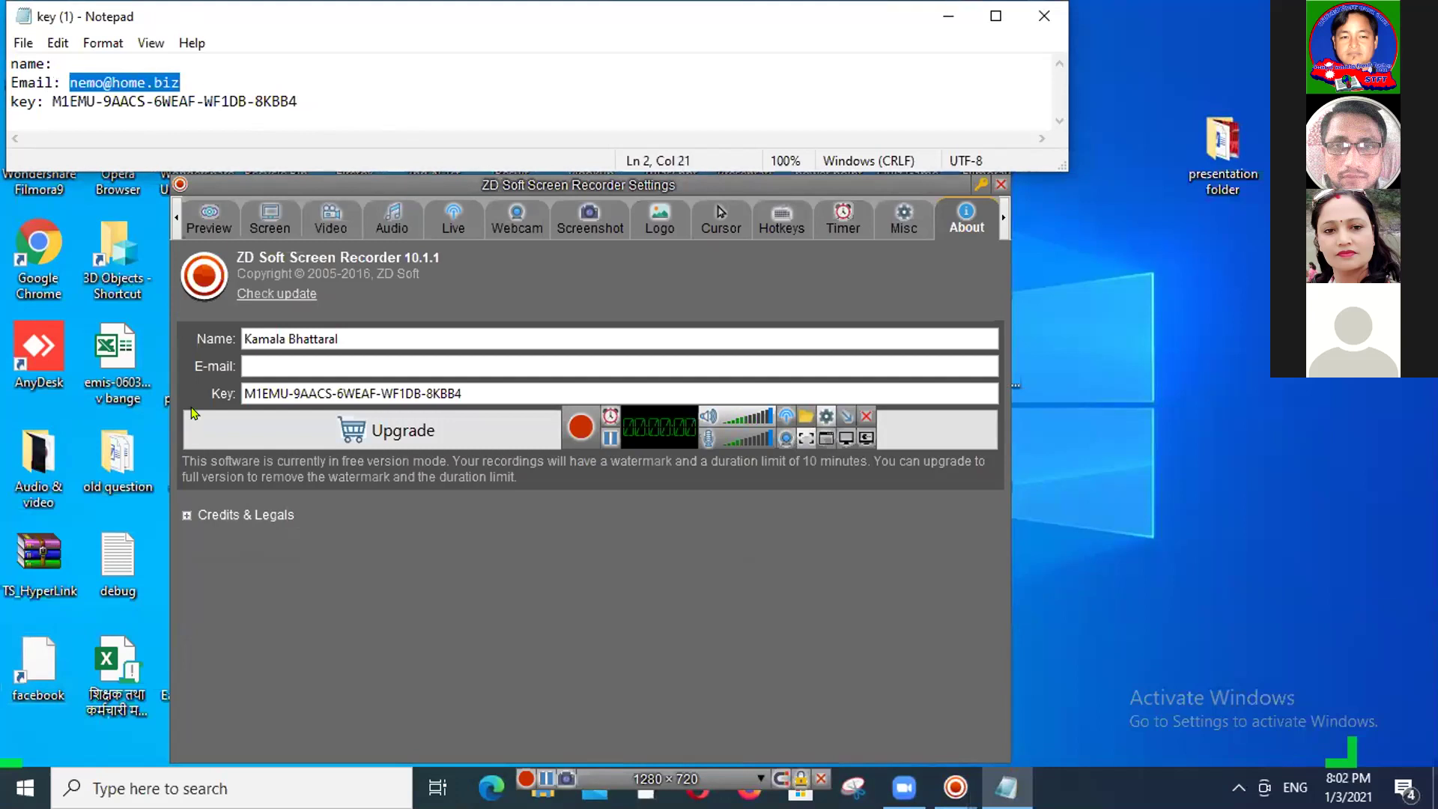
click(251, 366)
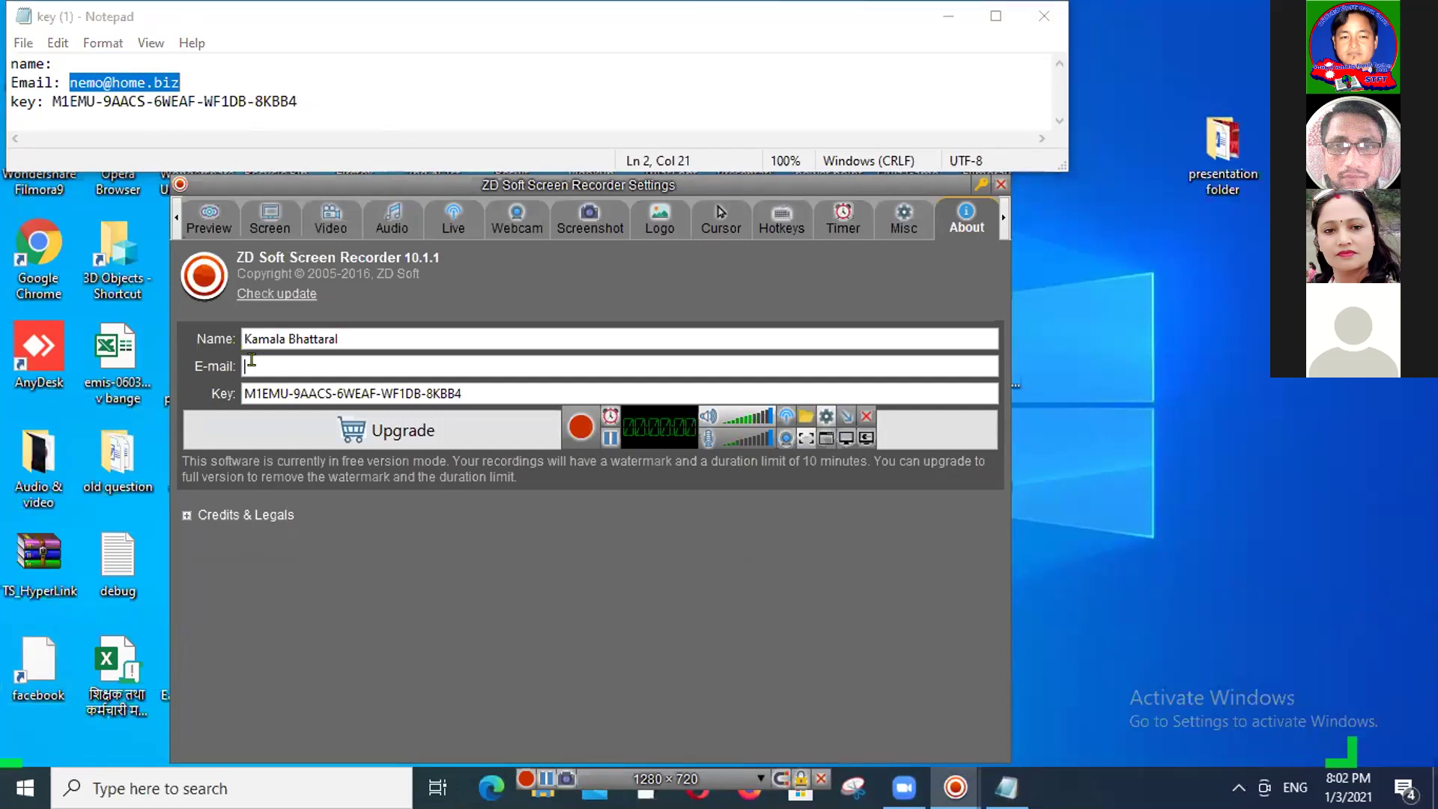
Paste the e-mail address, activate the licence and confirm the 'Activation successful!' message
key(ctrl+v)
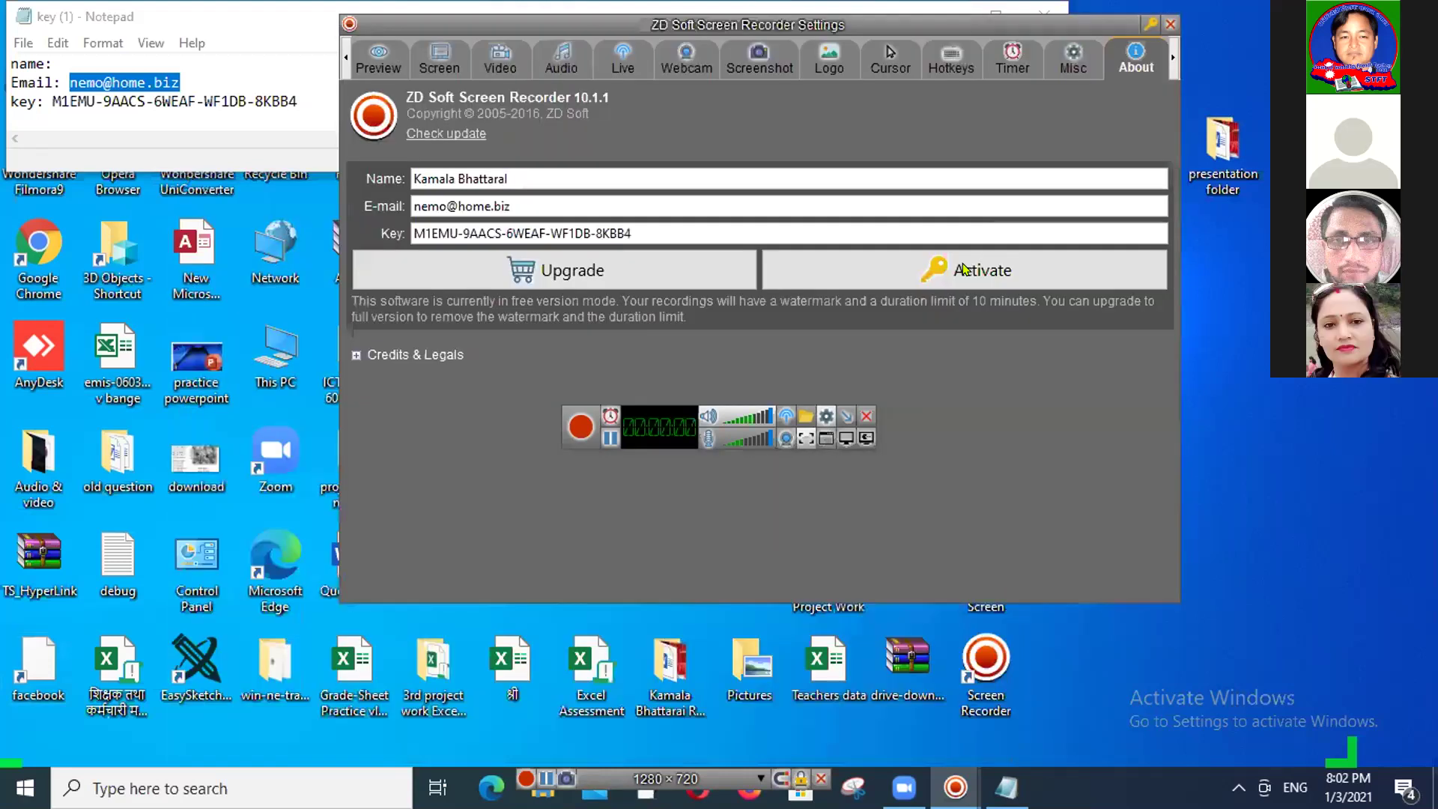
click(965, 269)
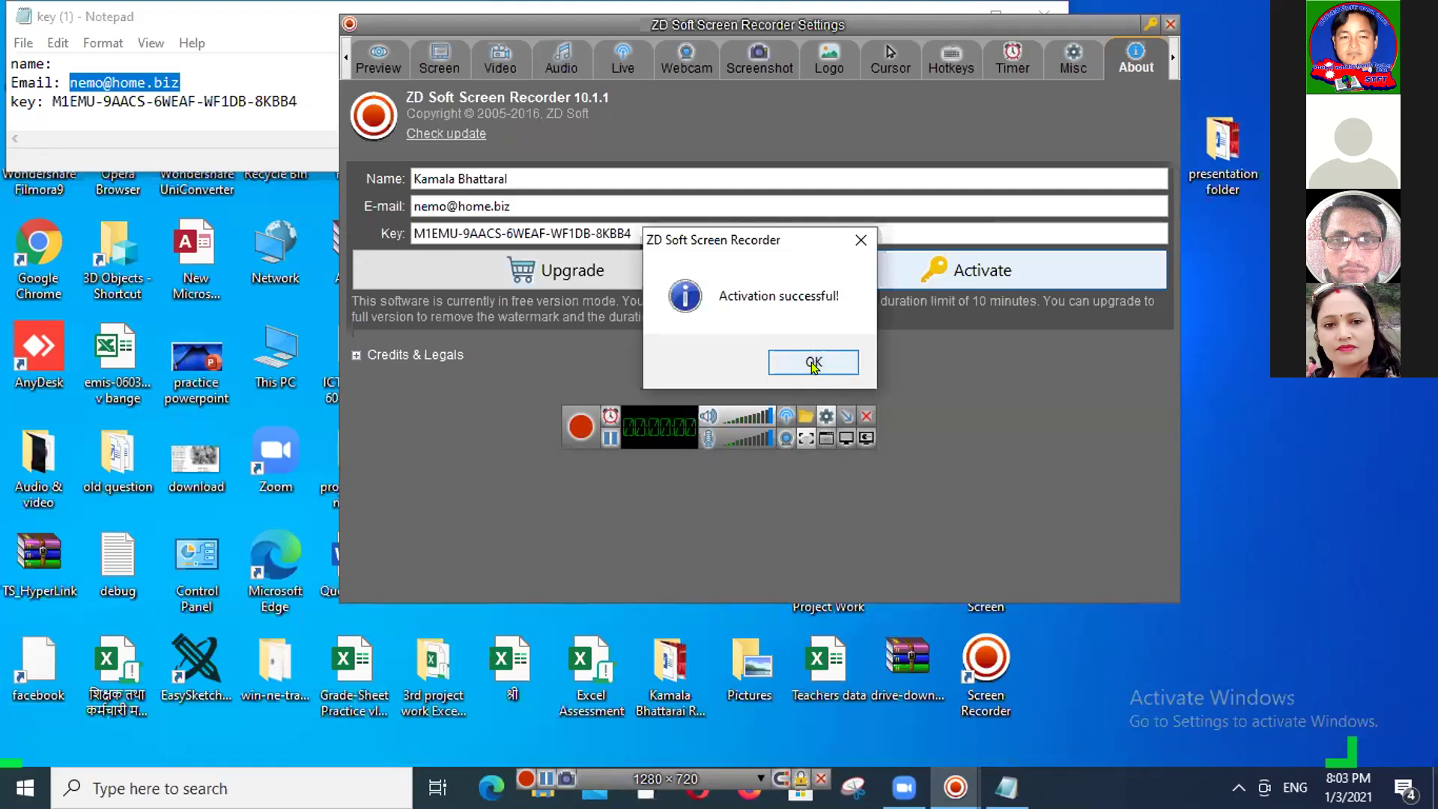
click(812, 364)
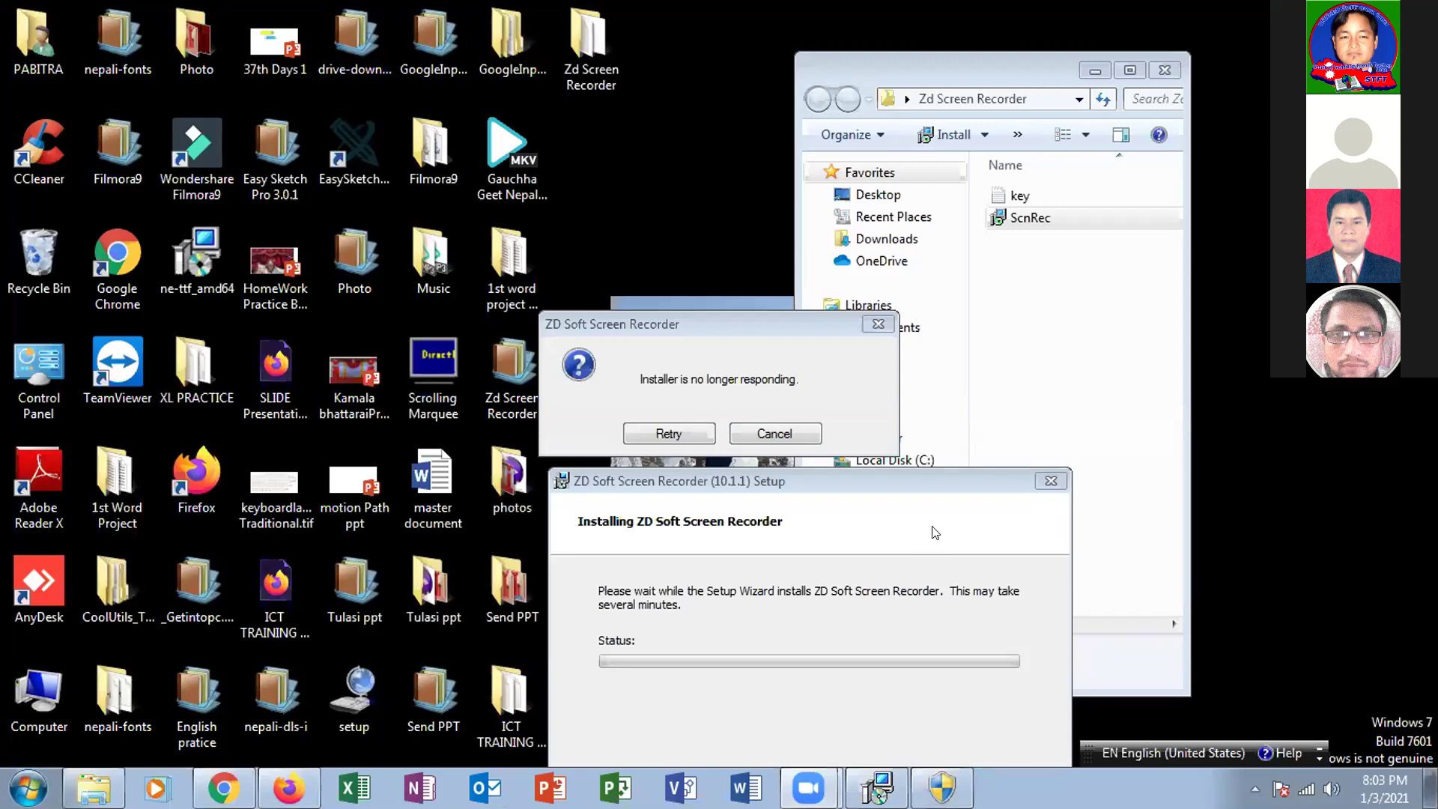
Move the unresponsive-installer warning and folder window aside to bring the setup wizard forward
click(712, 487)
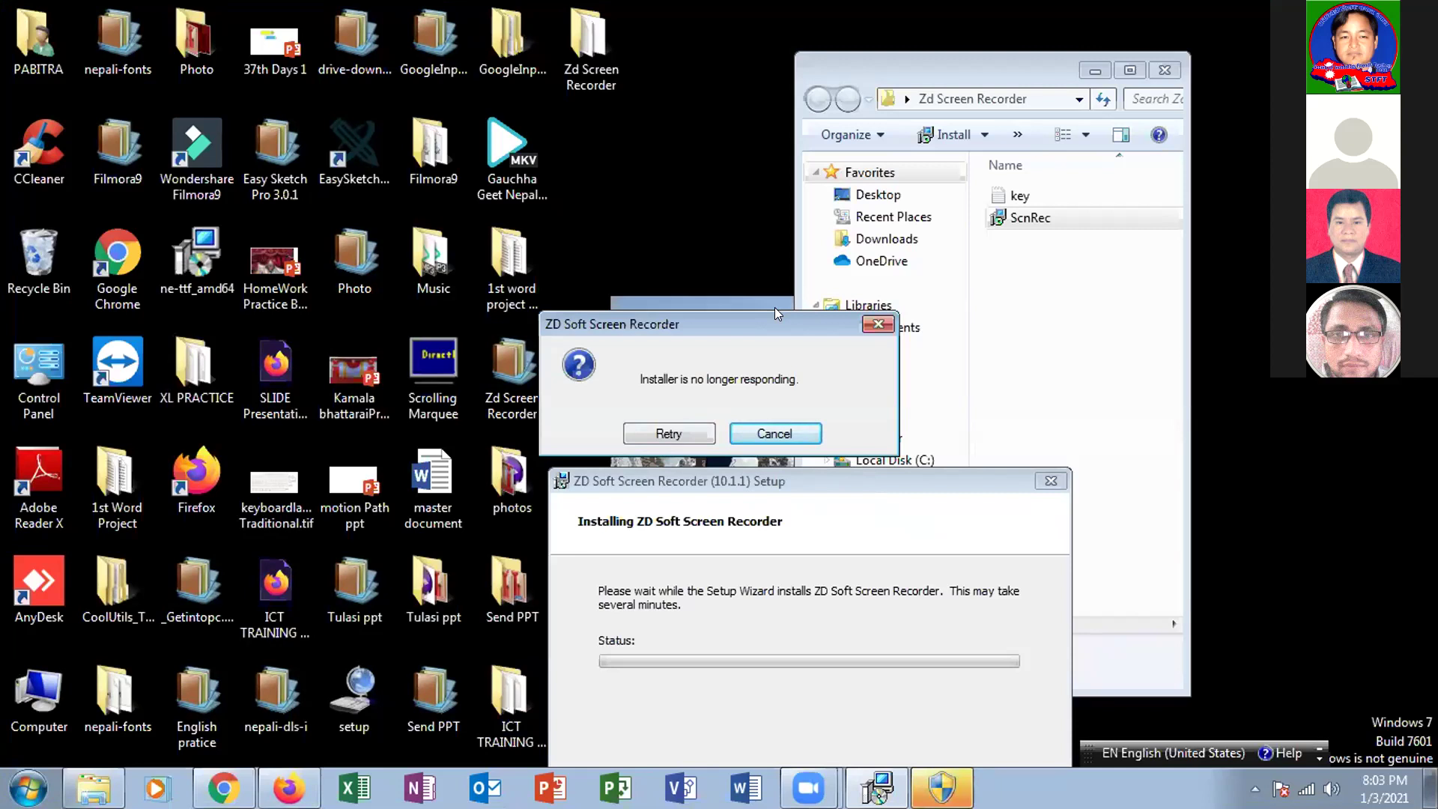
drag(774, 313, 654, 151)
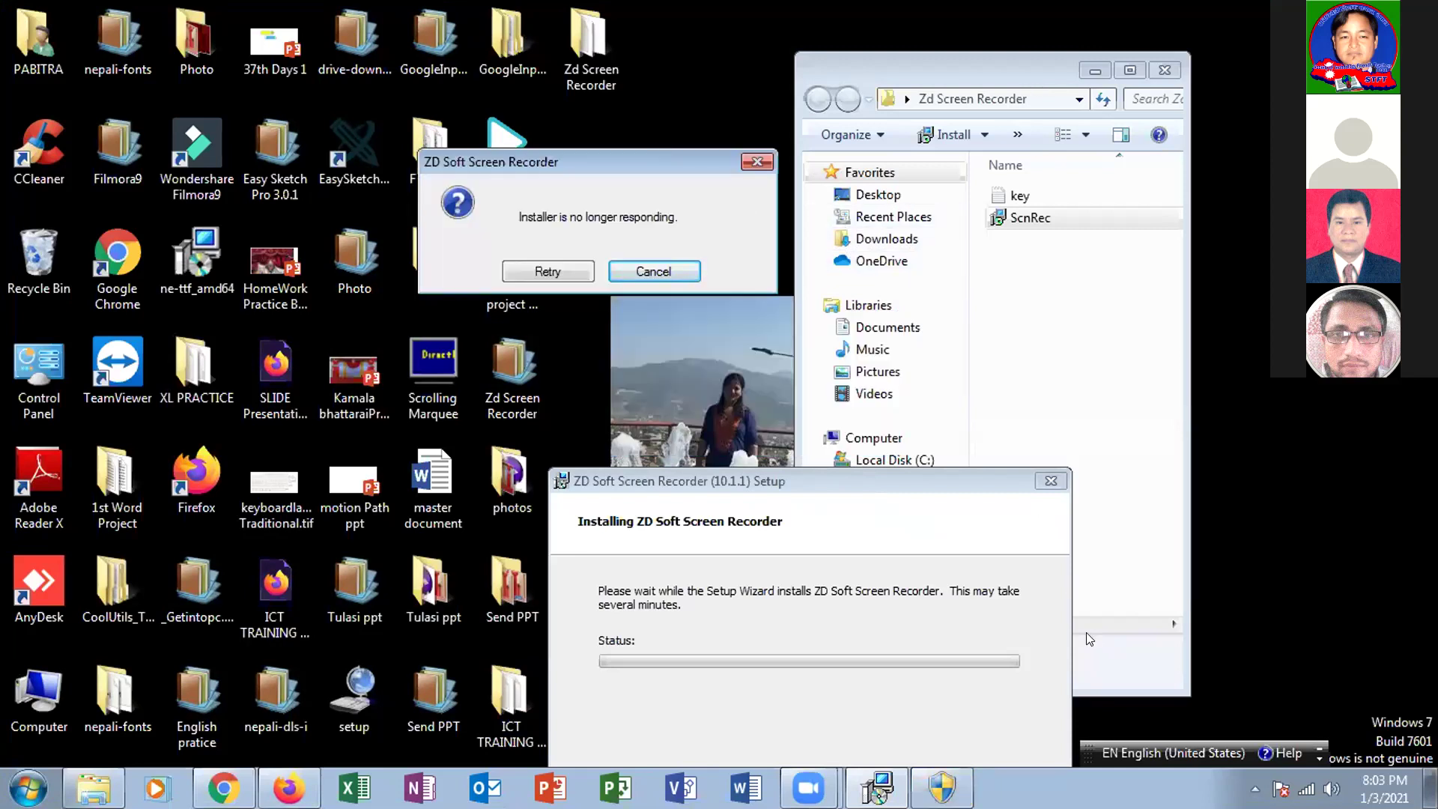
drag(1050, 70, 1058, 56)
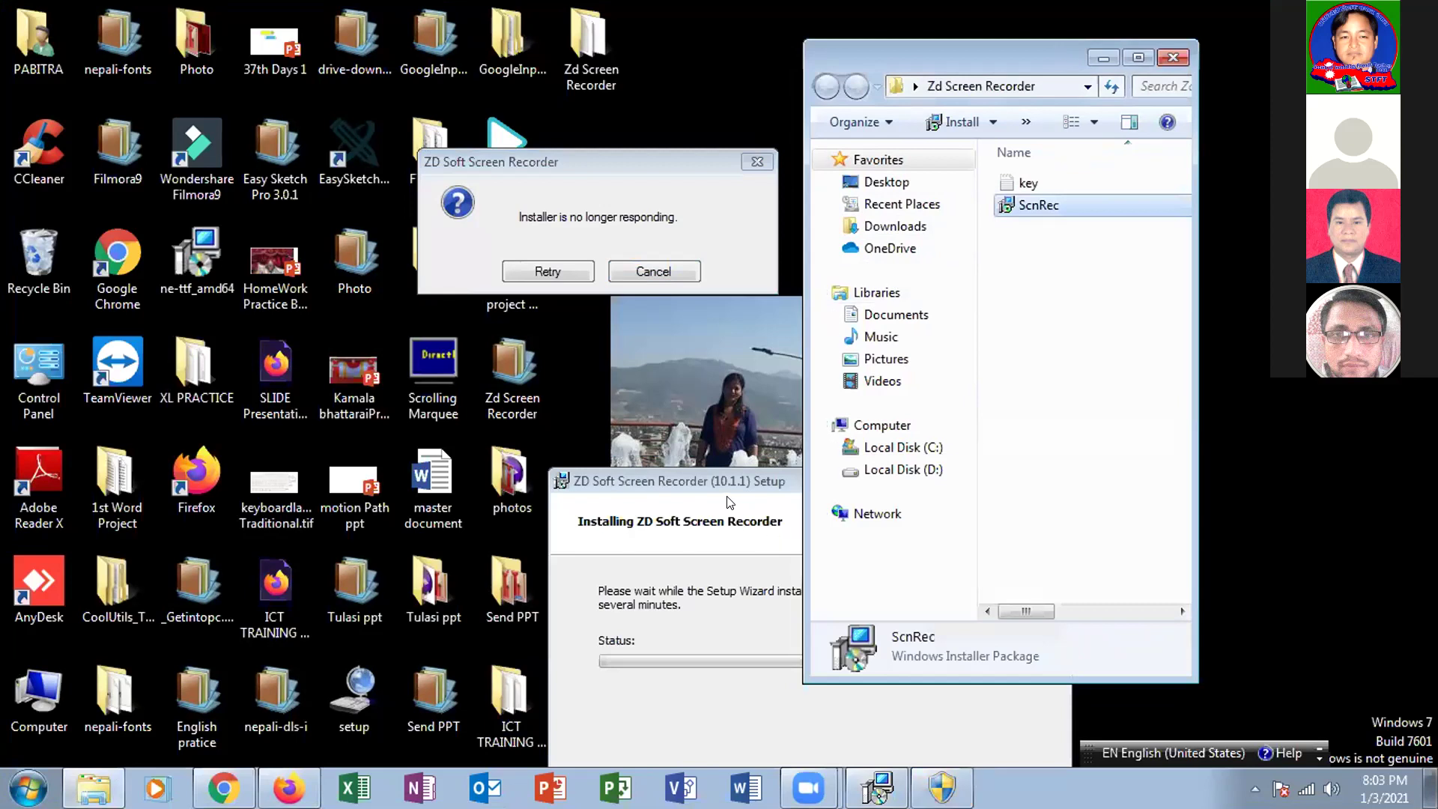
click(573, 589)
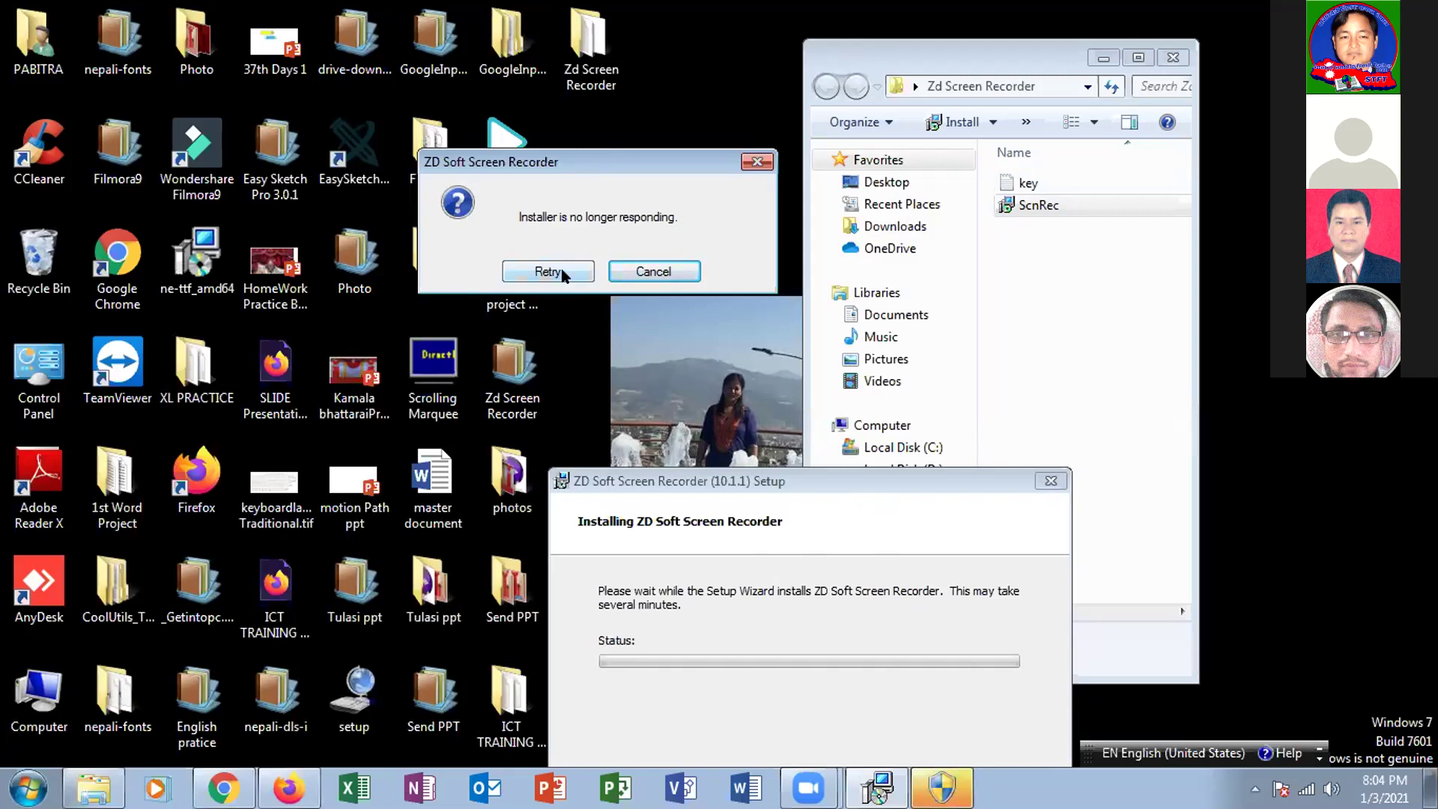
Cancel the stalled installation and close the prematurely ended wizard with Finish
click(629, 274)
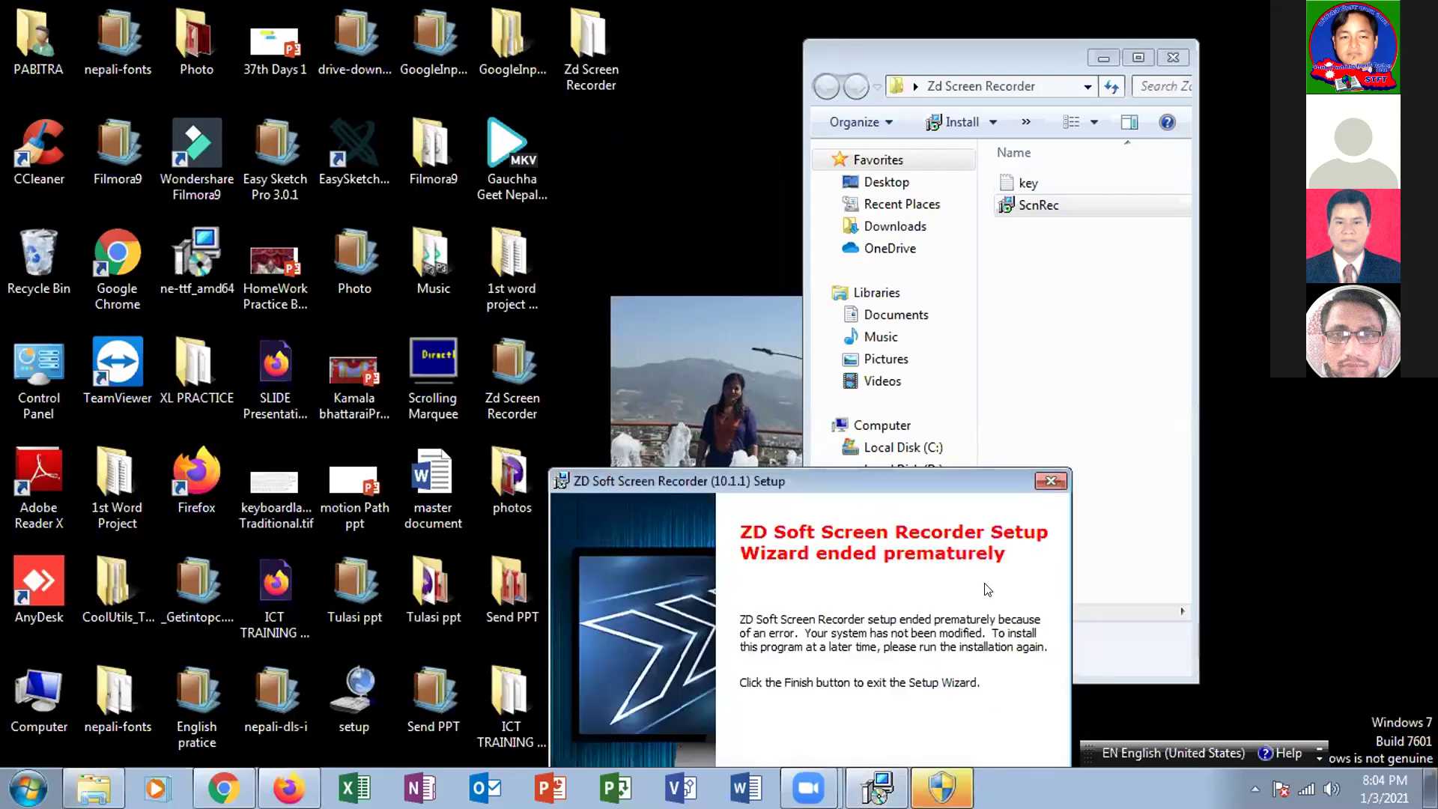
drag(900, 478, 665, 328)
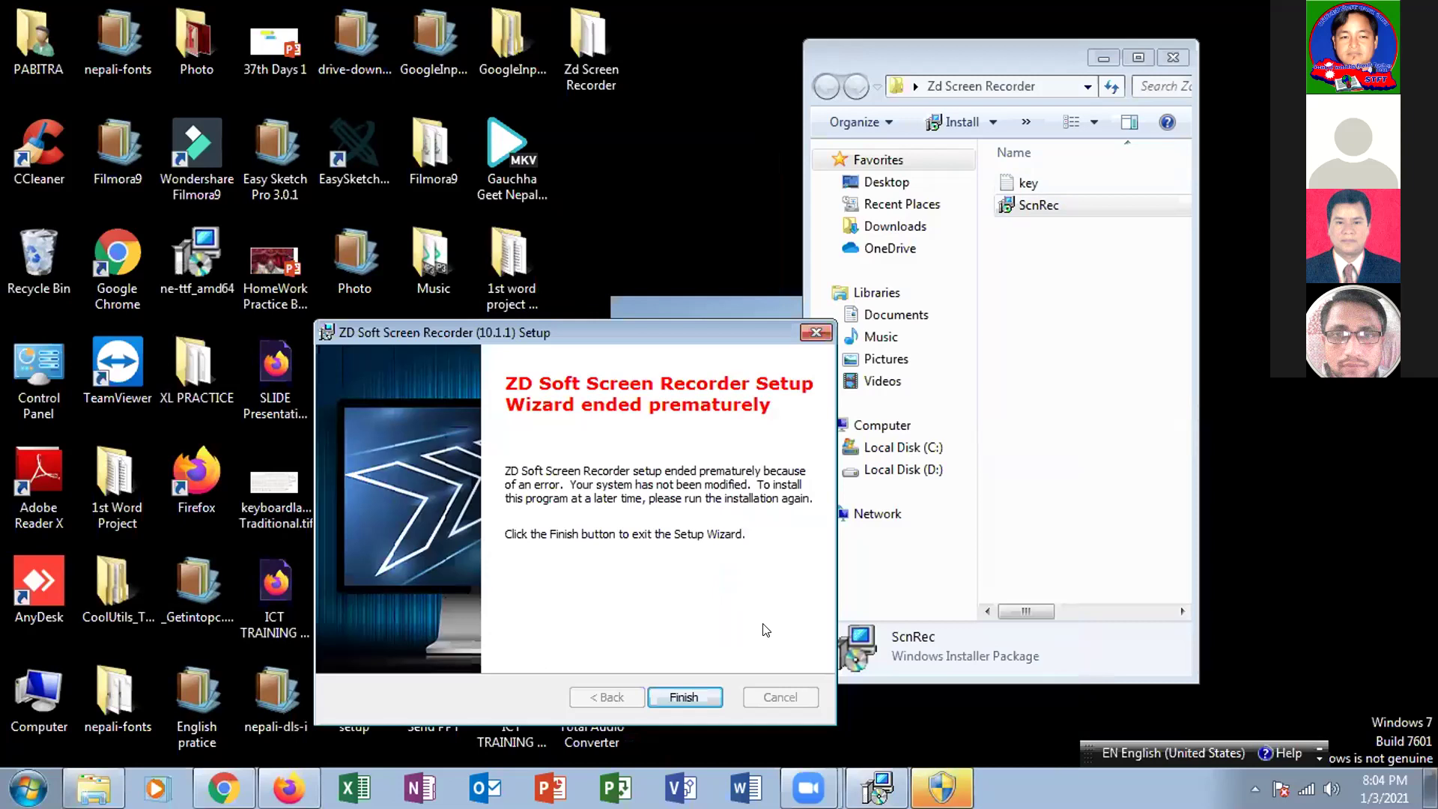
click(683, 697)
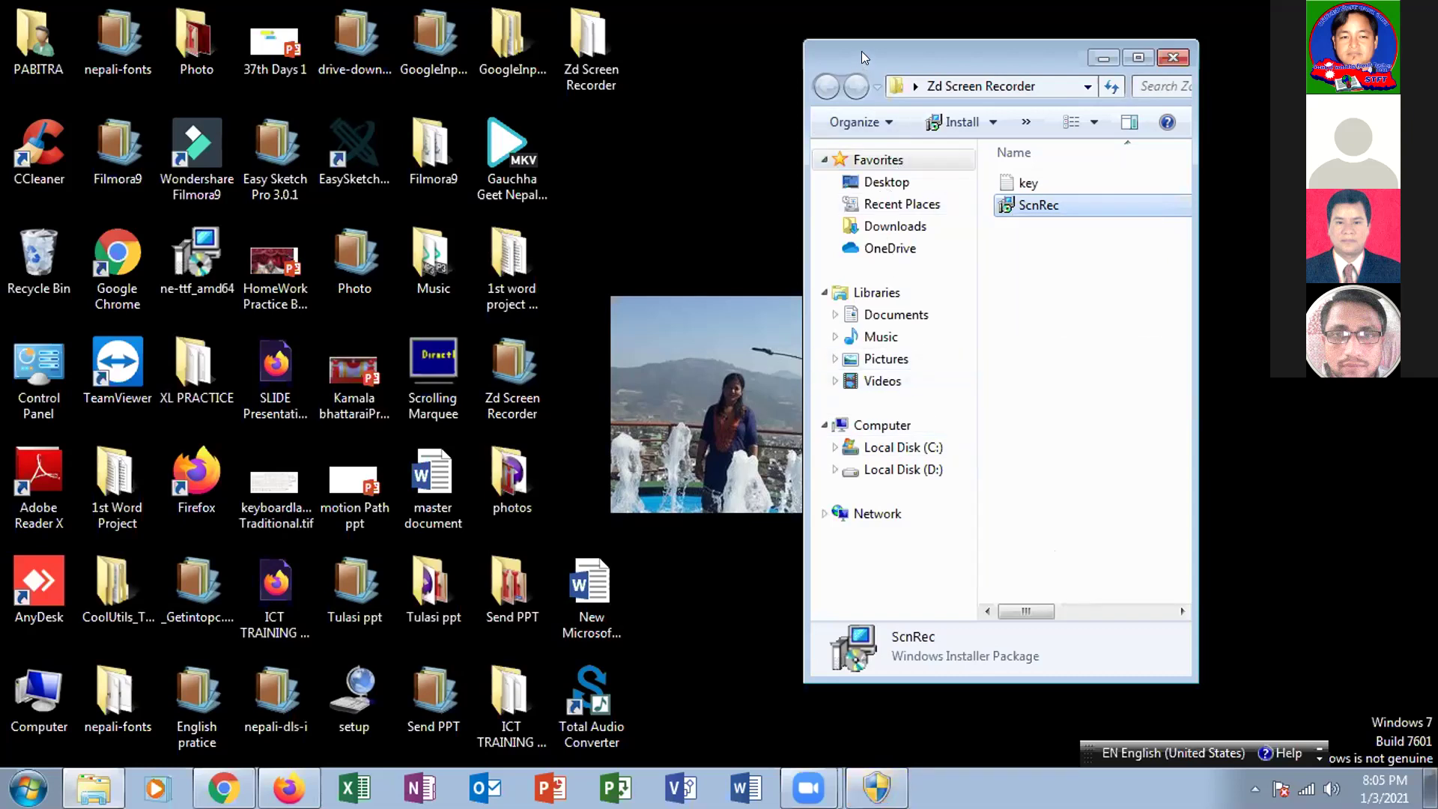
drag(860, 50, 567, 54)
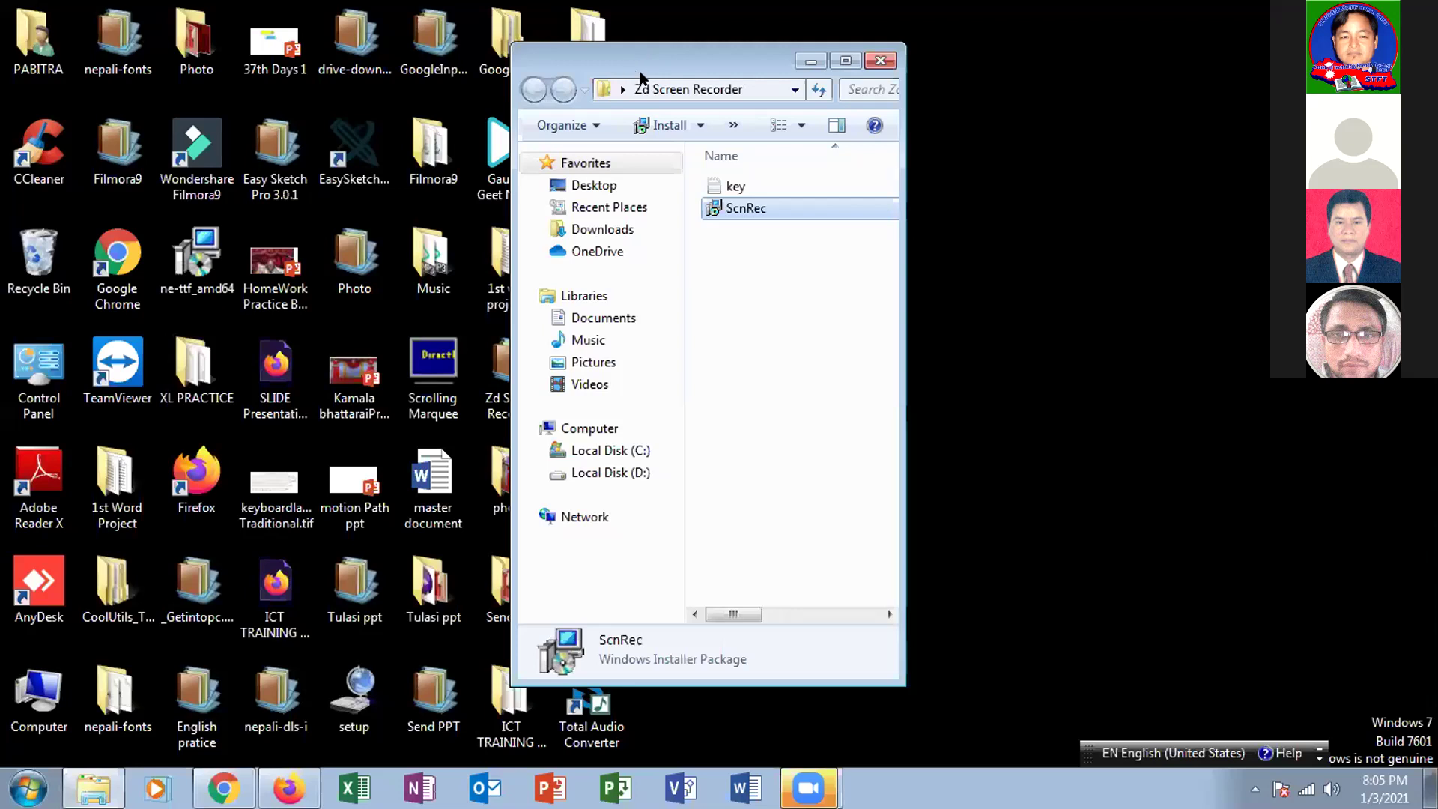
Run the ScnRec installer, accept the licence, complete a Typical install and launch the recorder
double_click(725, 209)
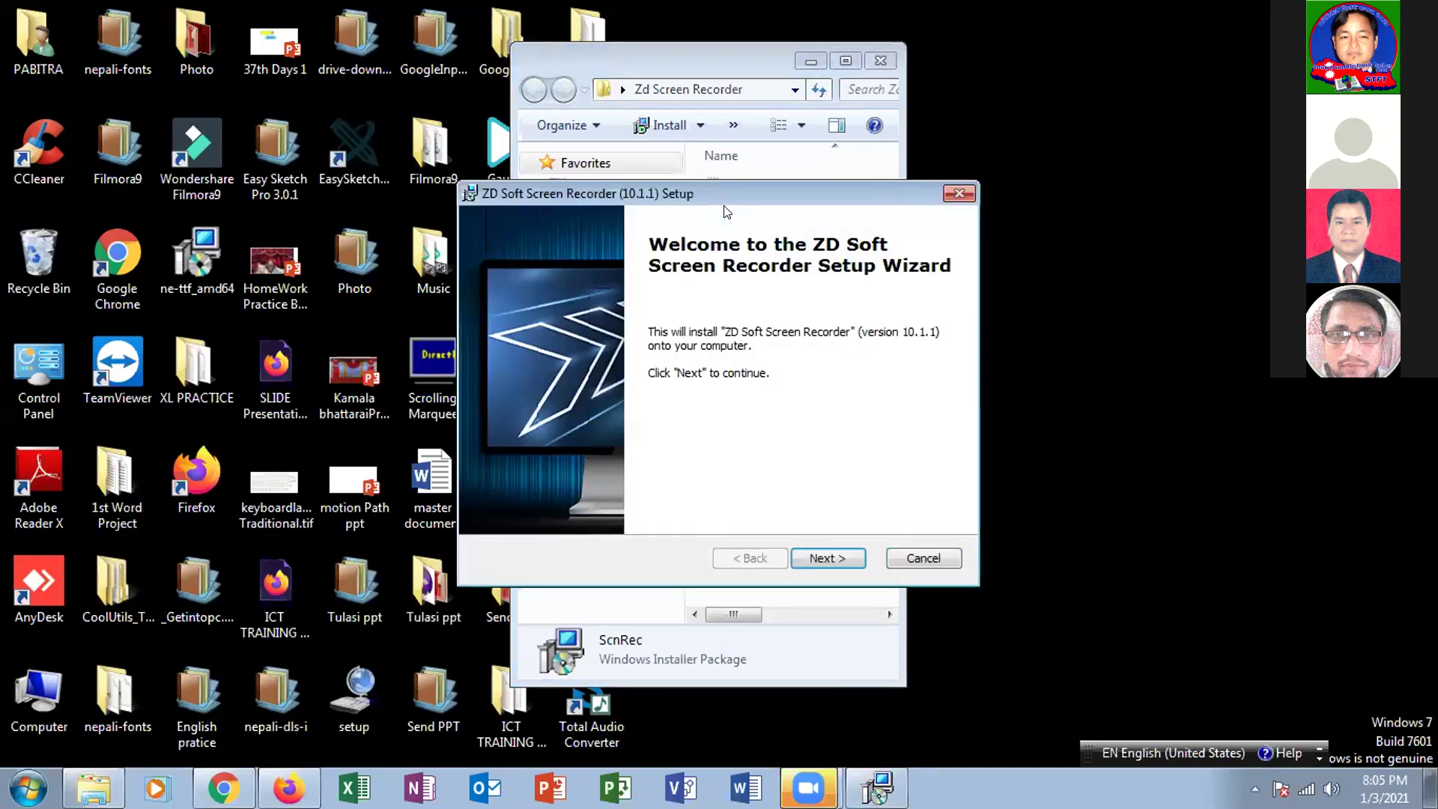
click(825, 558)
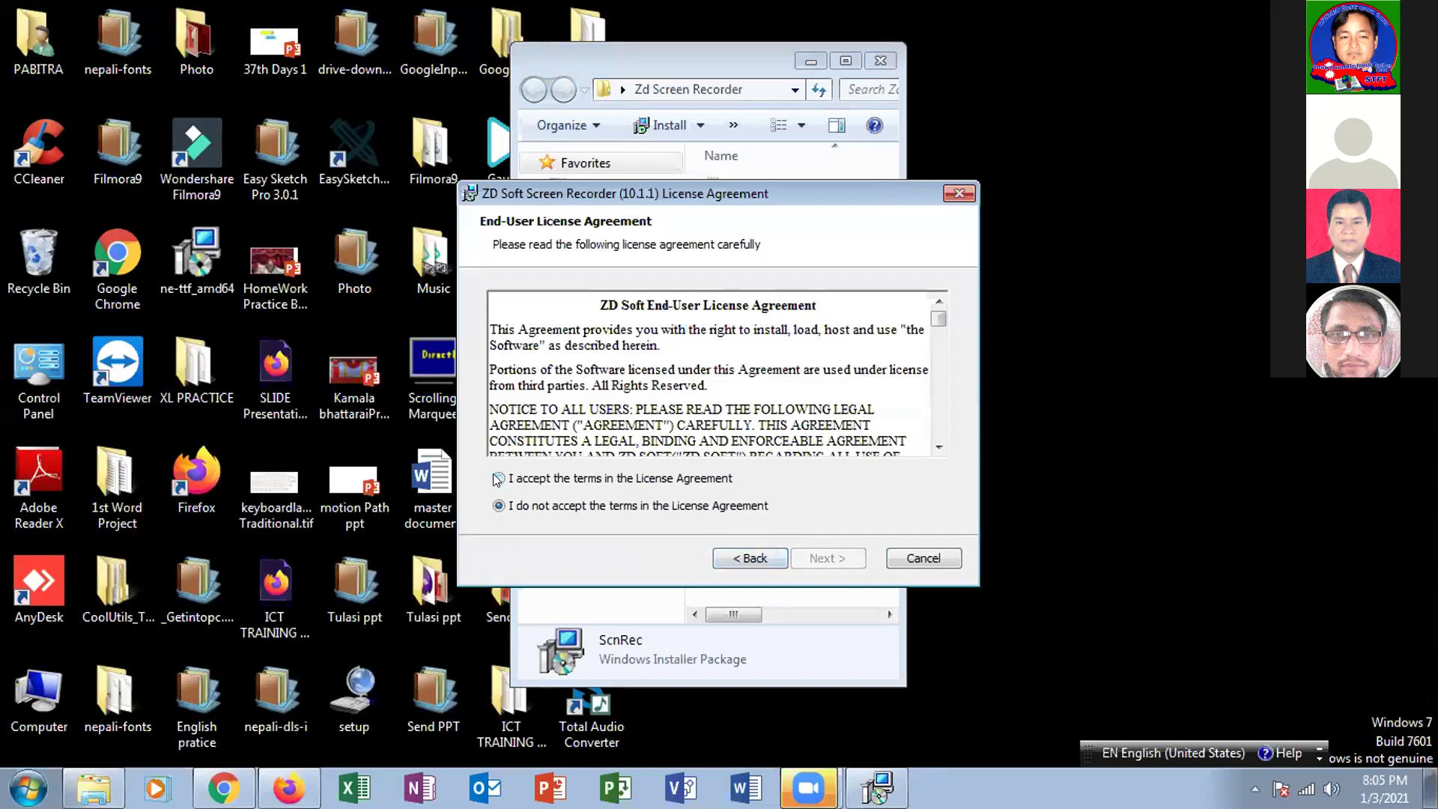
click(590, 479)
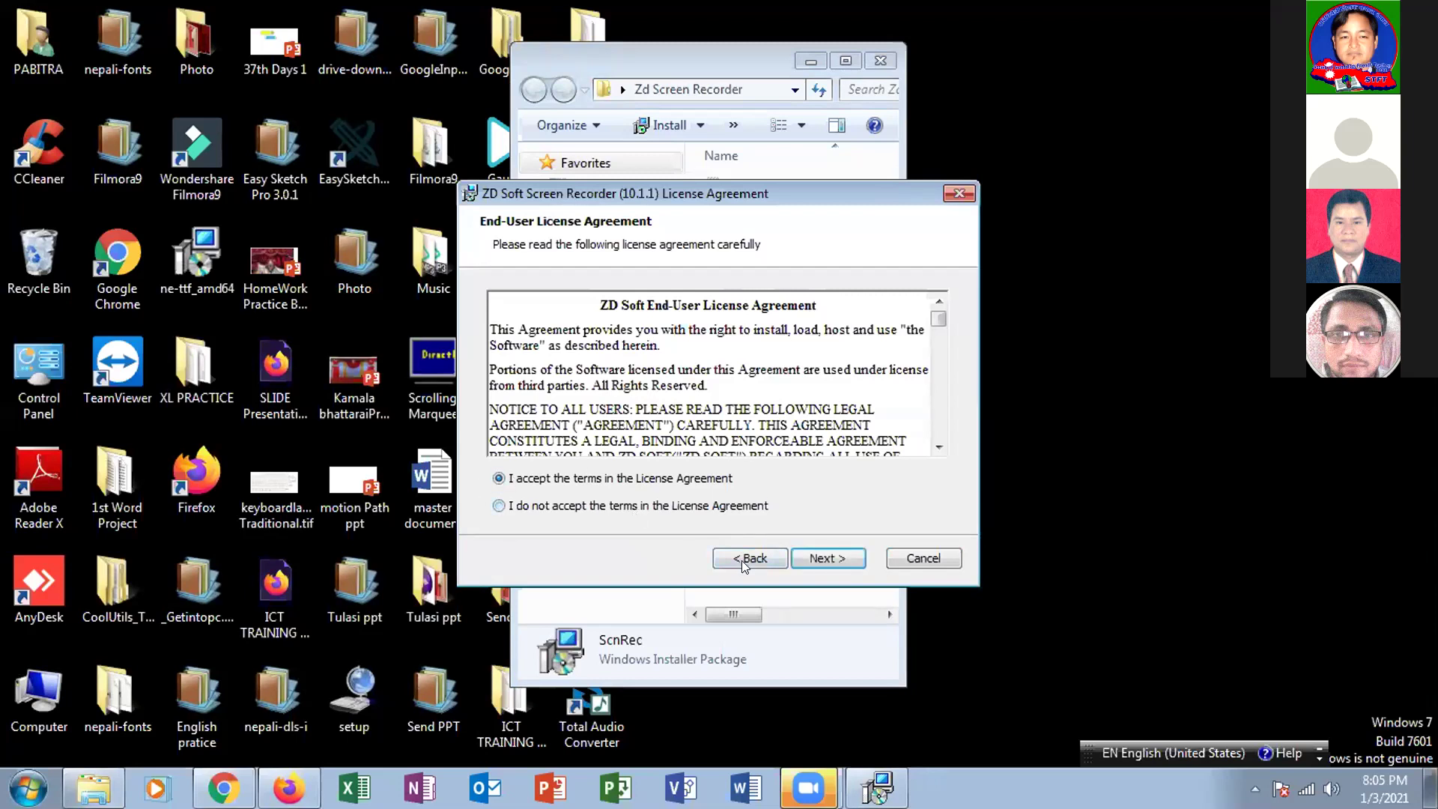
click(827, 560)
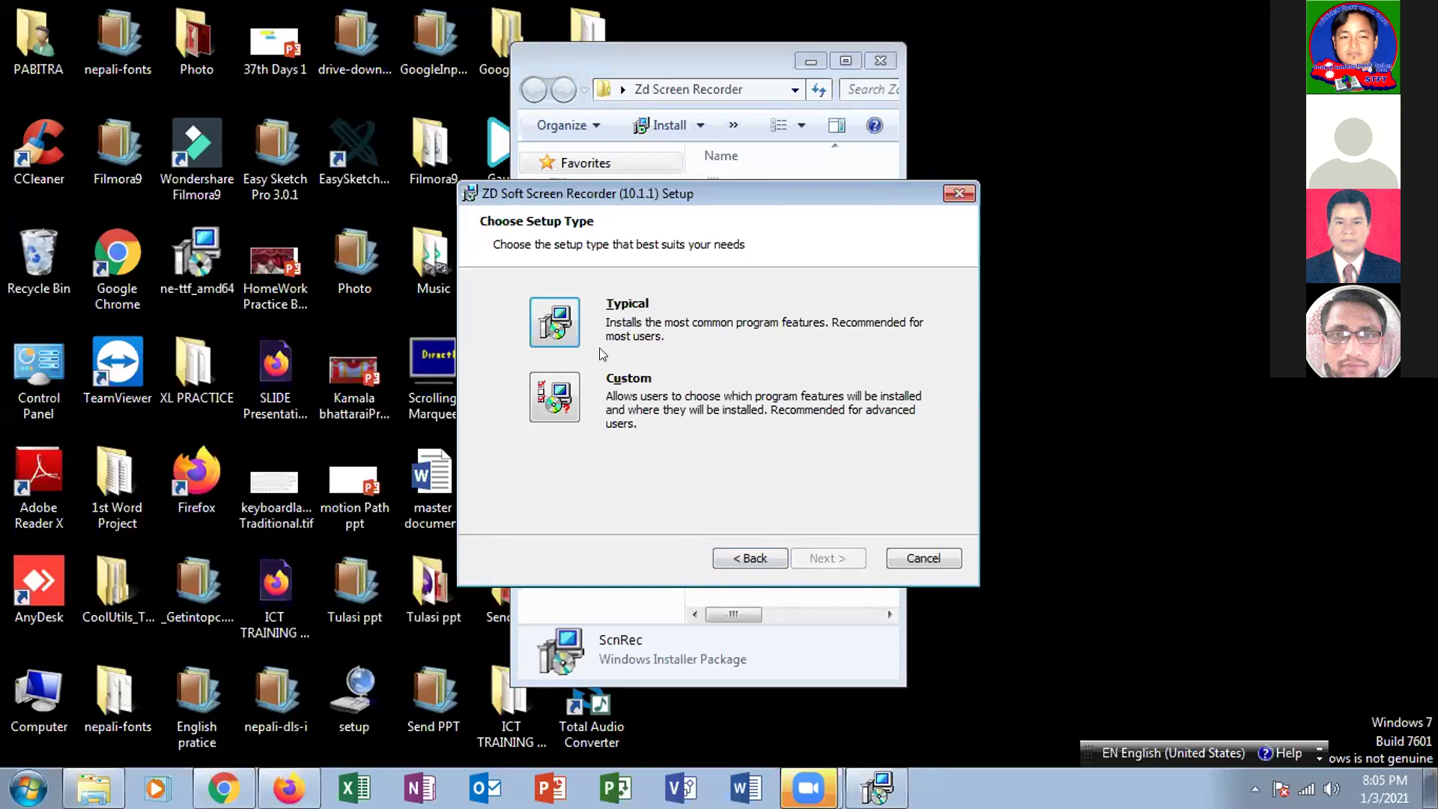
click(558, 322)
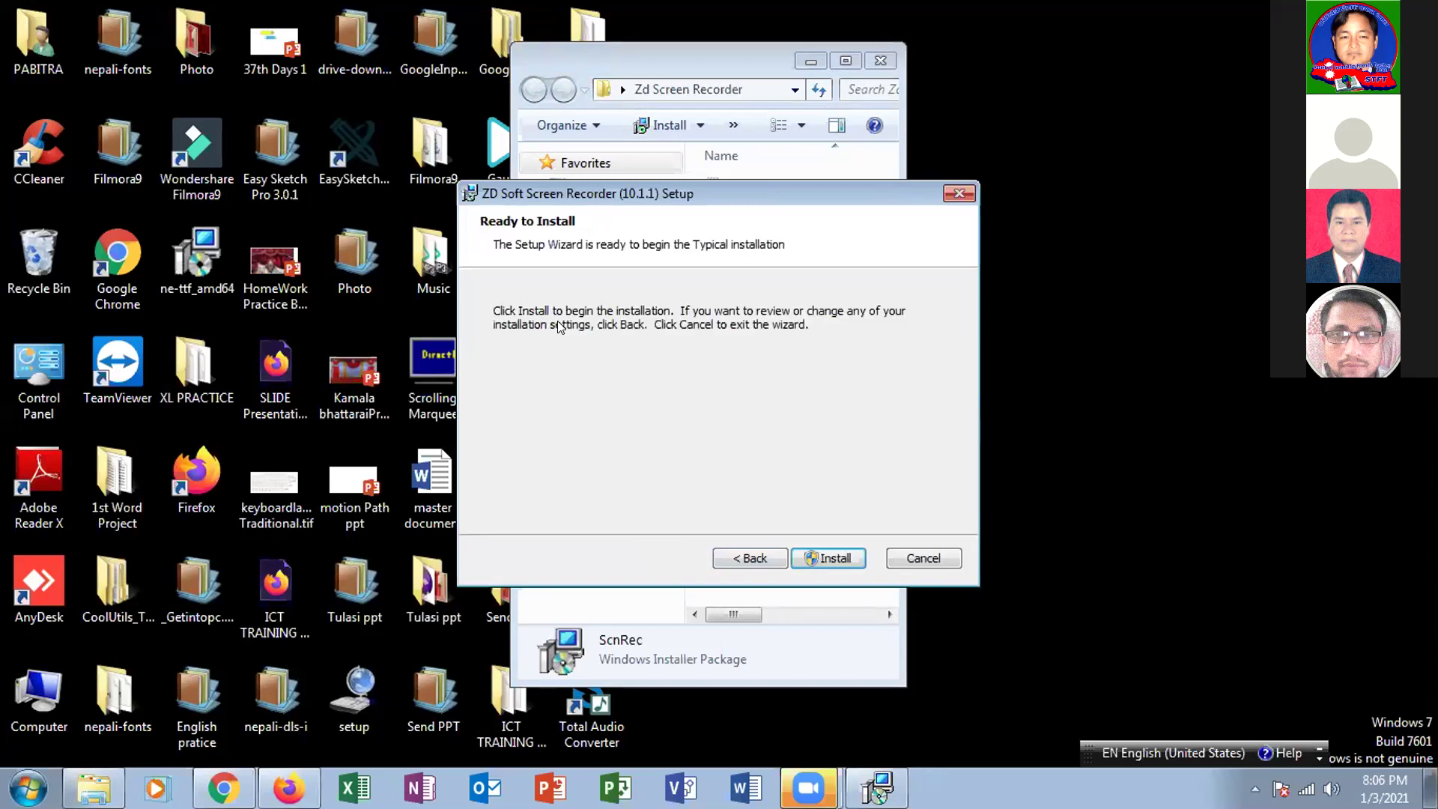
click(843, 560)
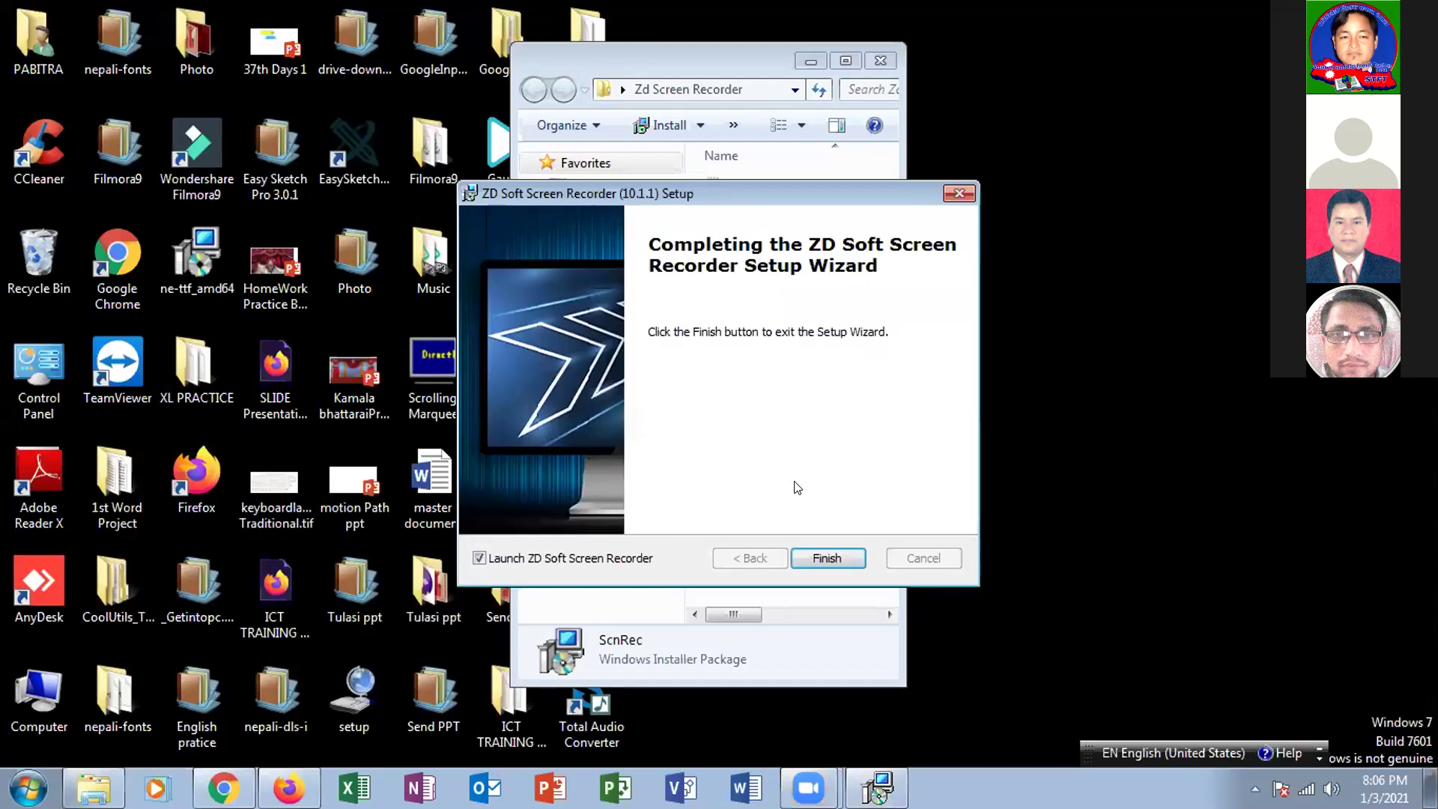
click(828, 559)
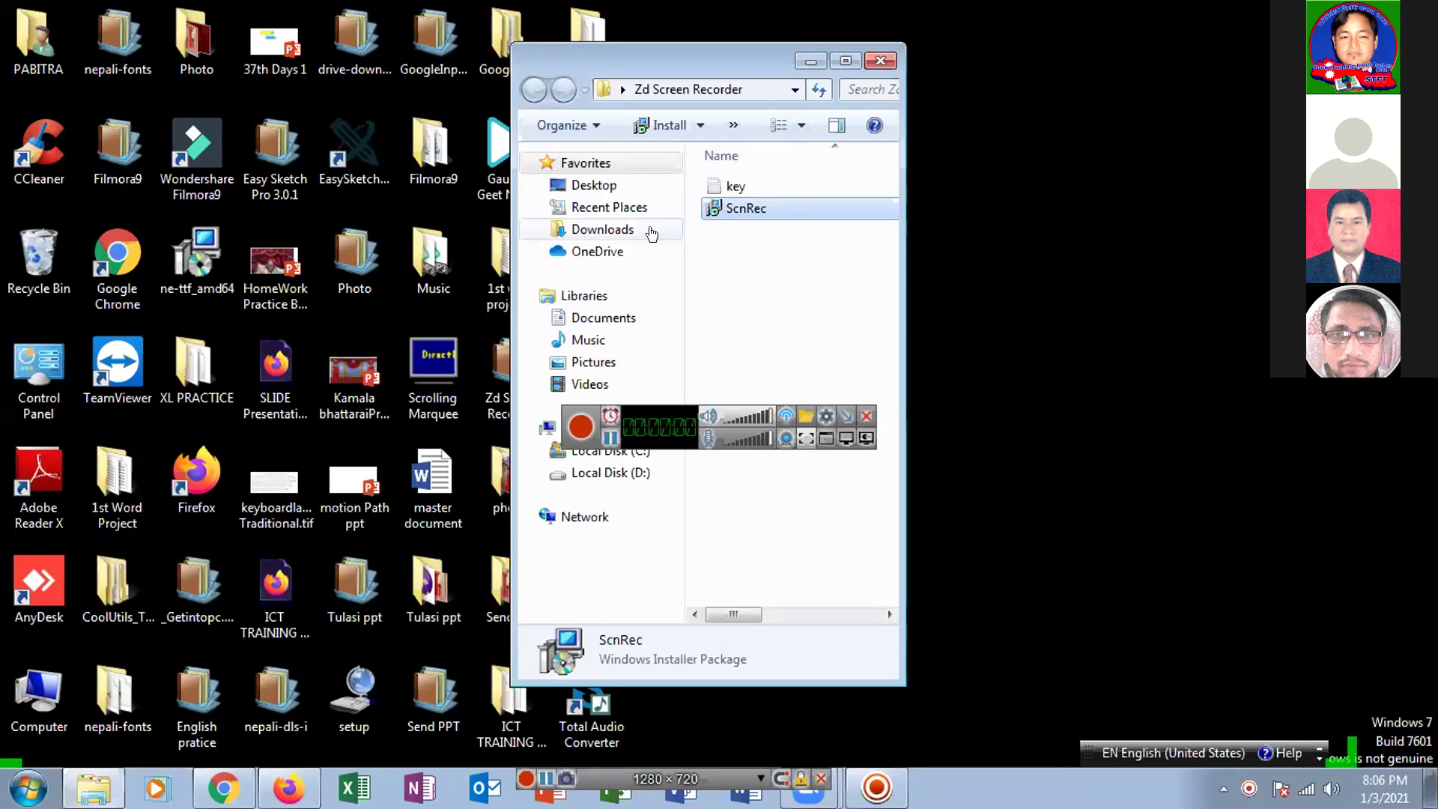
Enter the participant's name on the recorder's About registration page, then bring back the Zd Screen Recorder folder
click(823, 418)
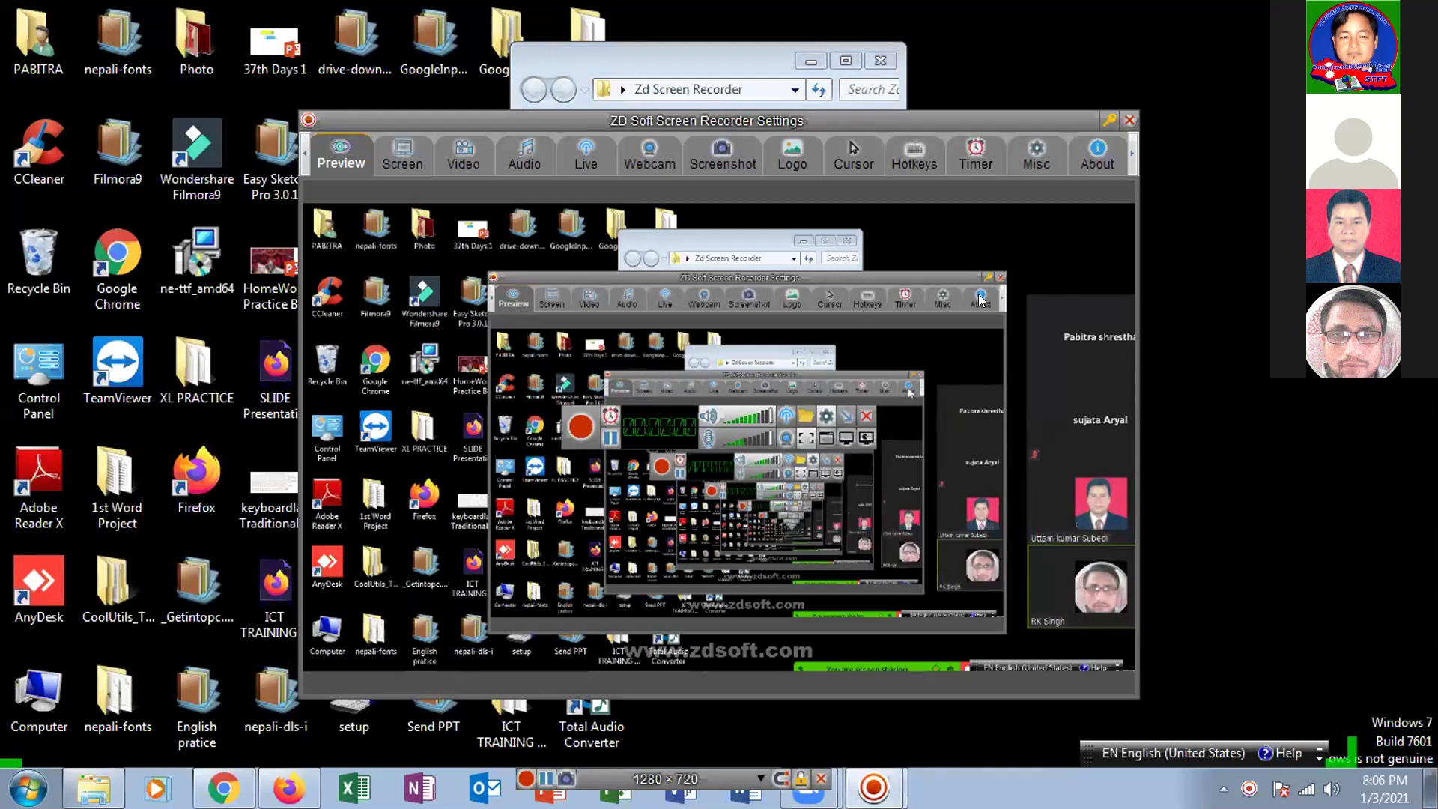
click(1093, 161)
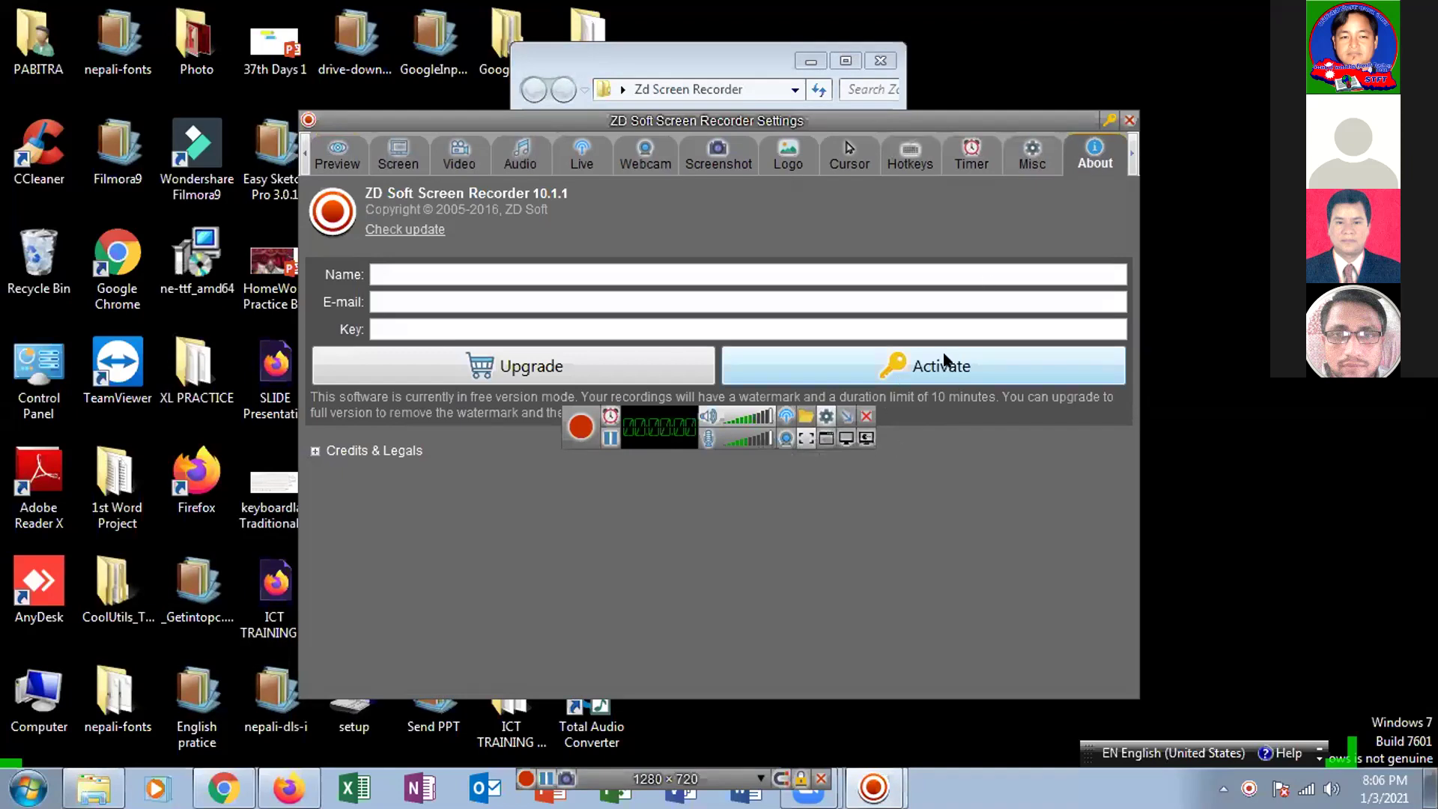
click(370, 262)
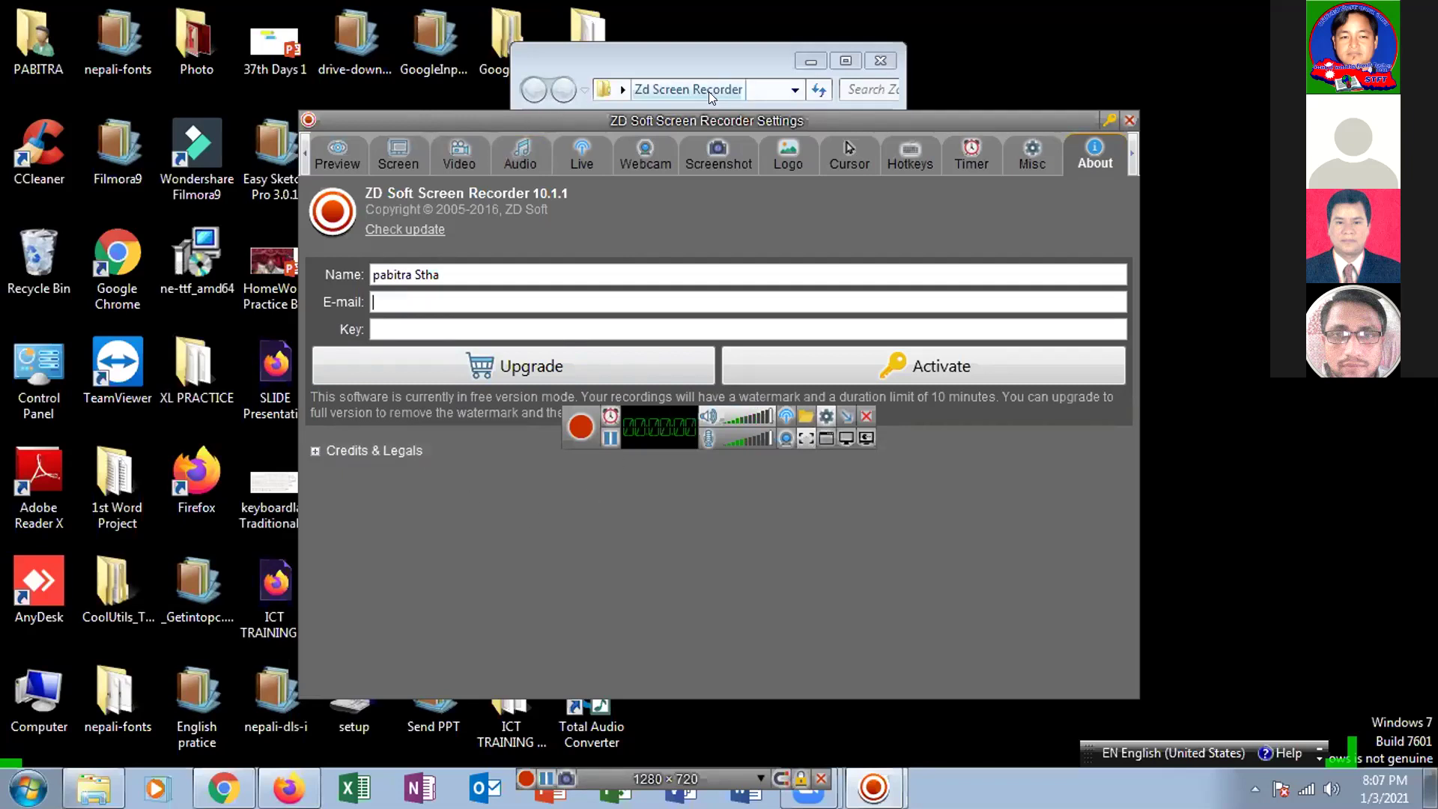
click(778, 53)
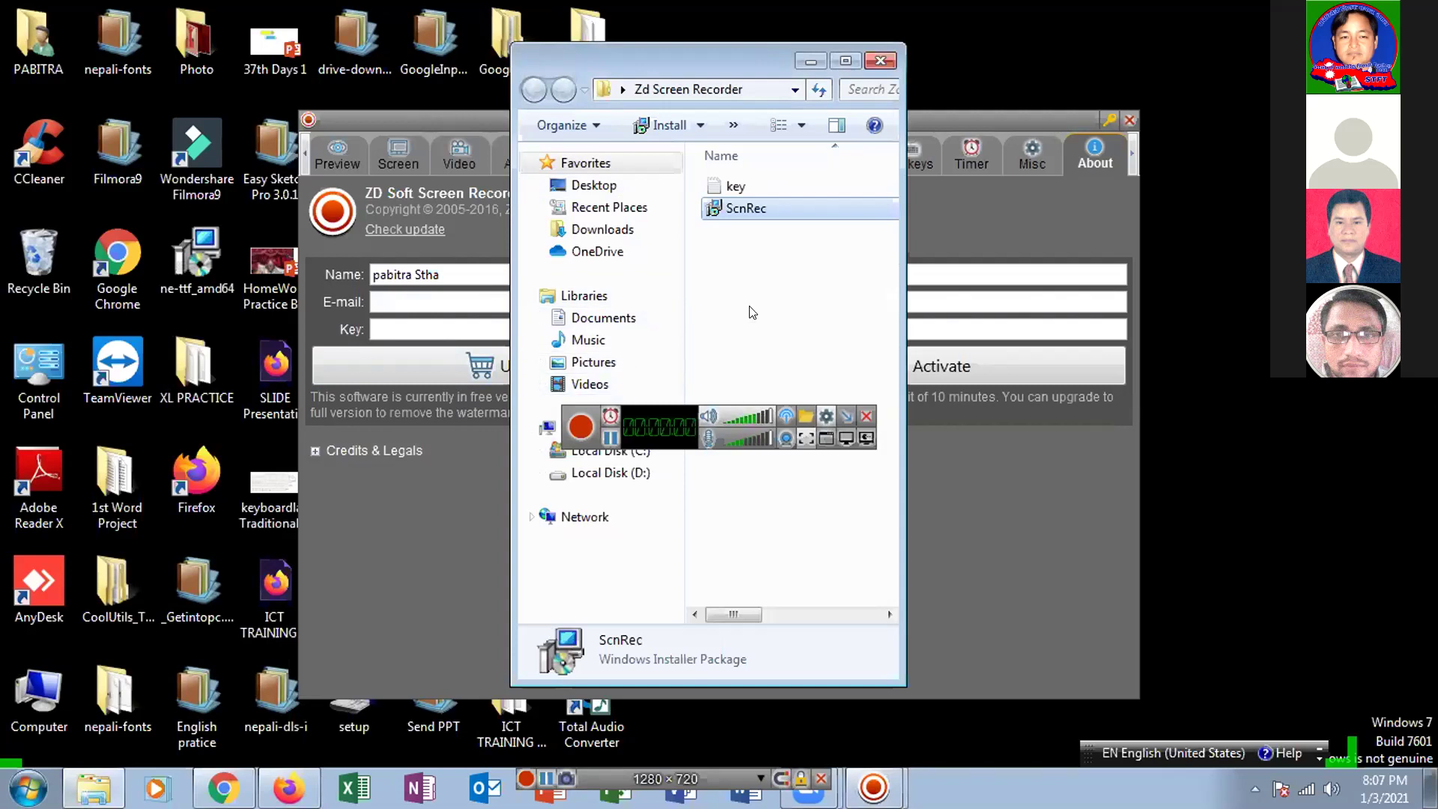
Open key.txt in Notepad and move its window fully into view
click(731, 184)
double_click(730, 184)
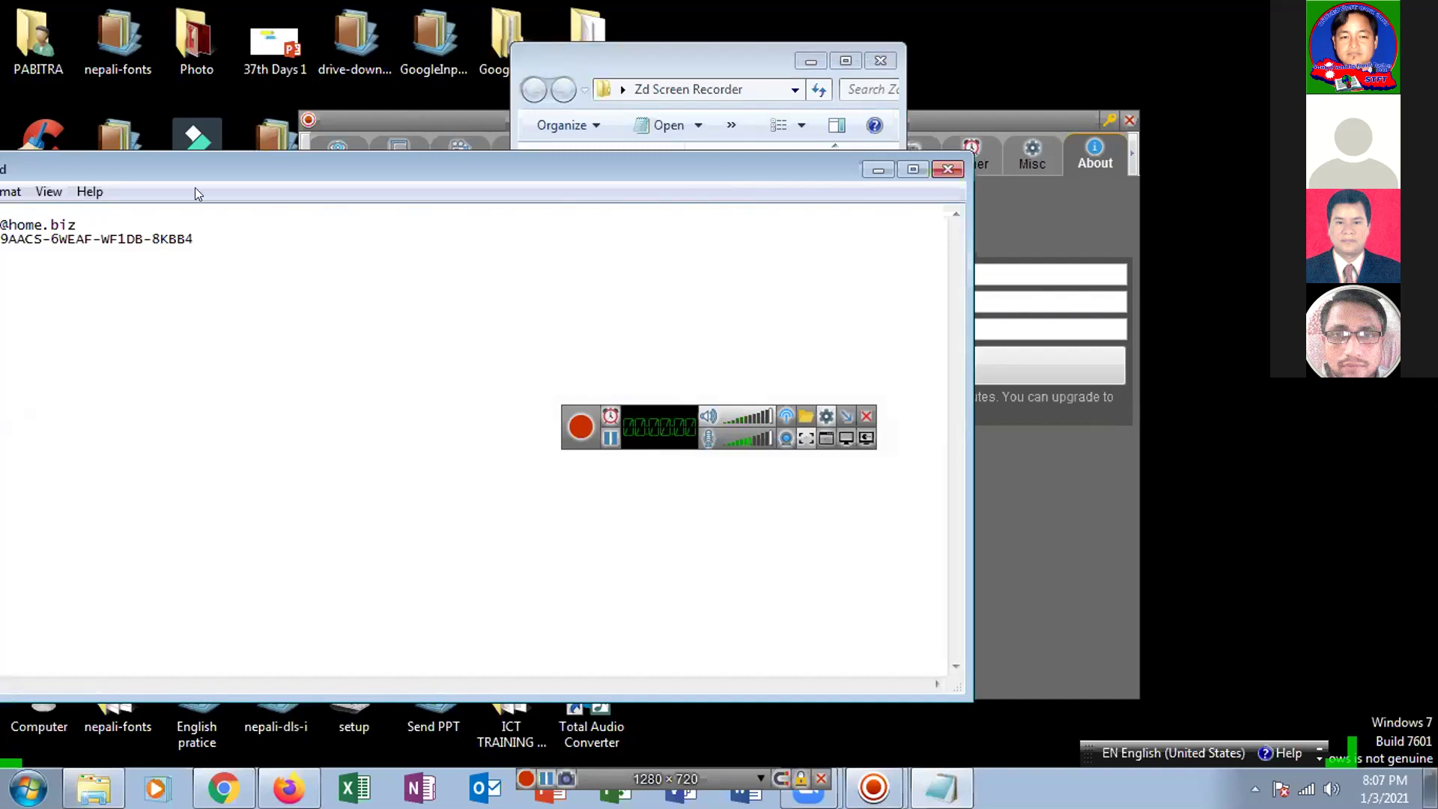
drag(379, 174, 617, 185)
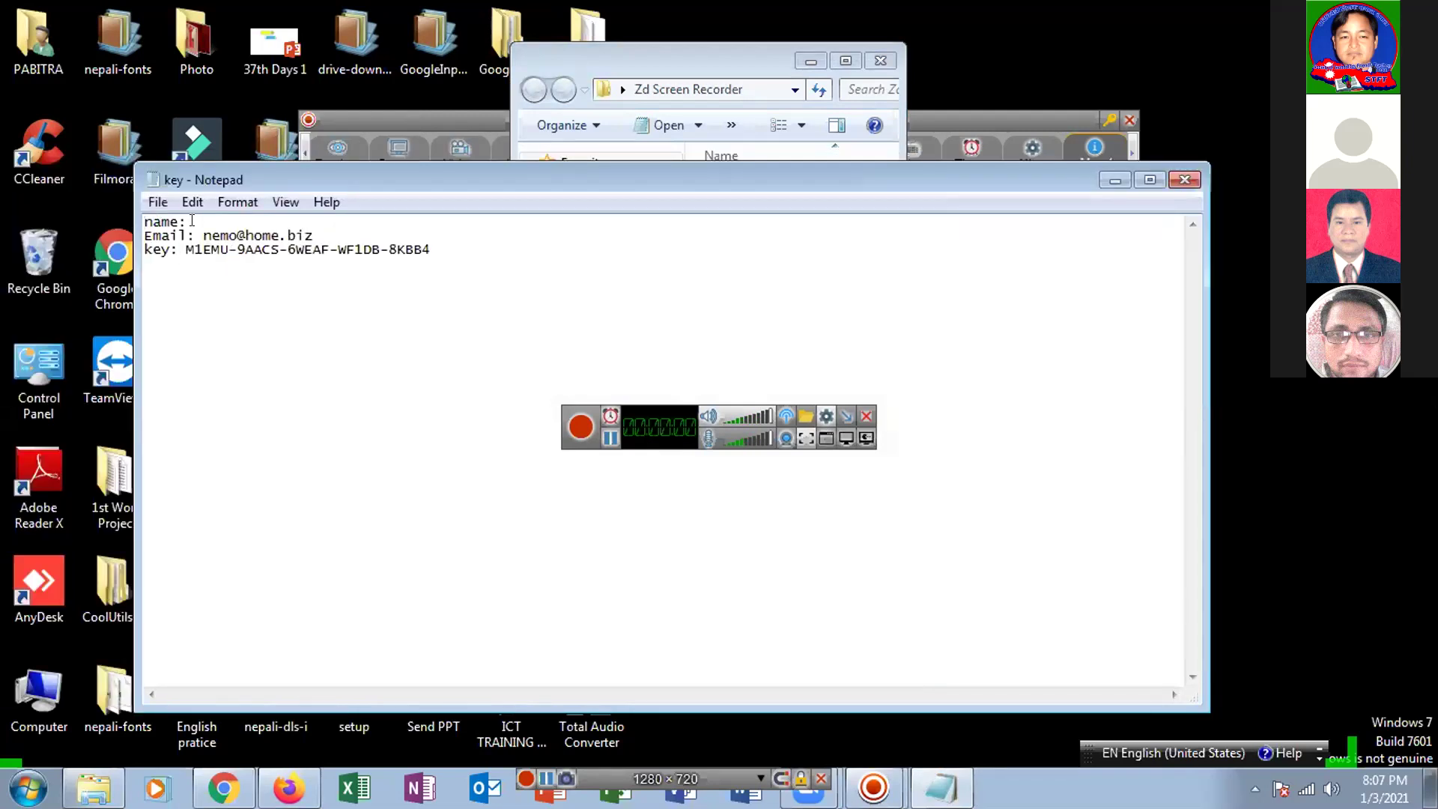
Select the e-mail address in key.txt, minimize Notepad and return to the registration fields
drag(240, 227, 305, 233)
click(321, 225)
drag(195, 235, 319, 230)
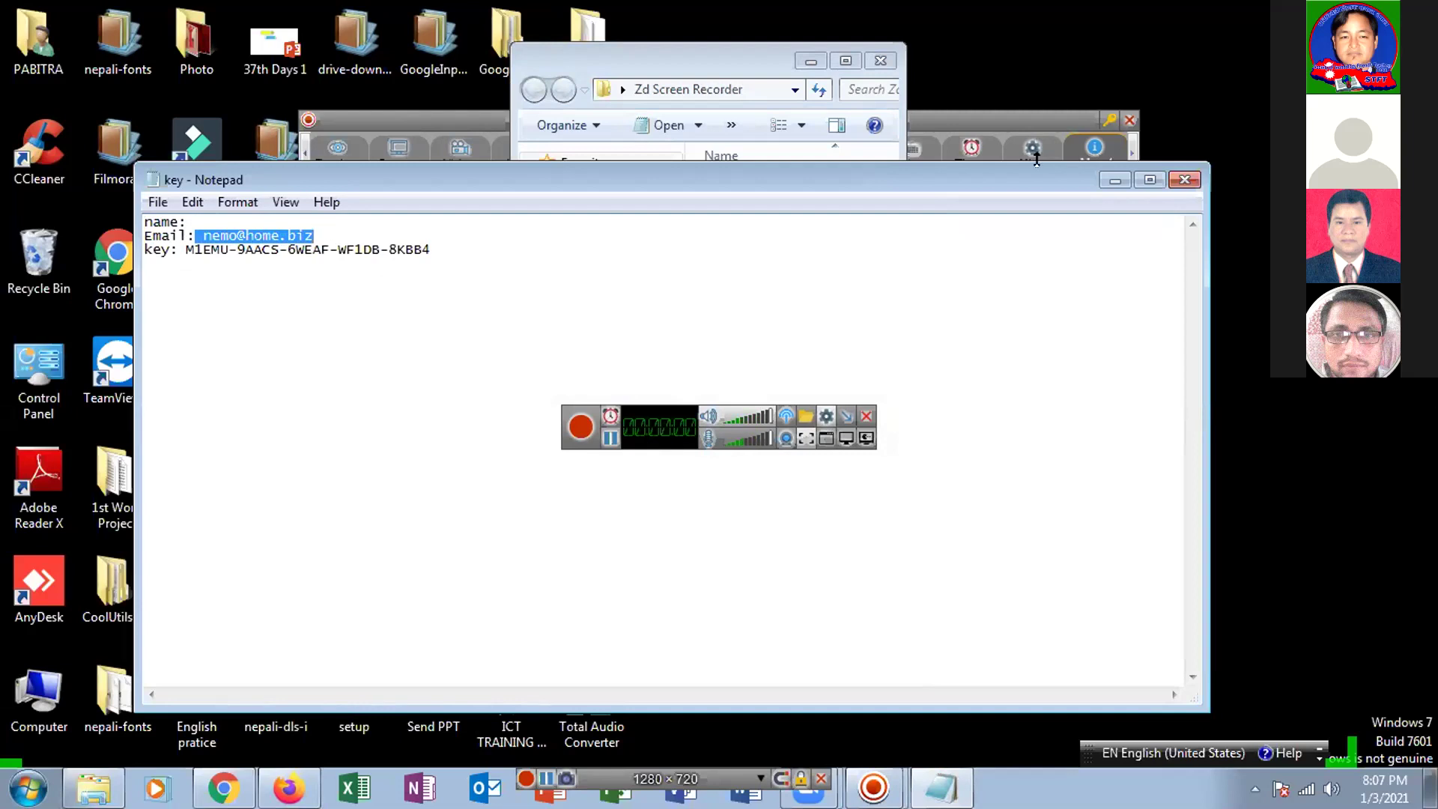
click(1106, 181)
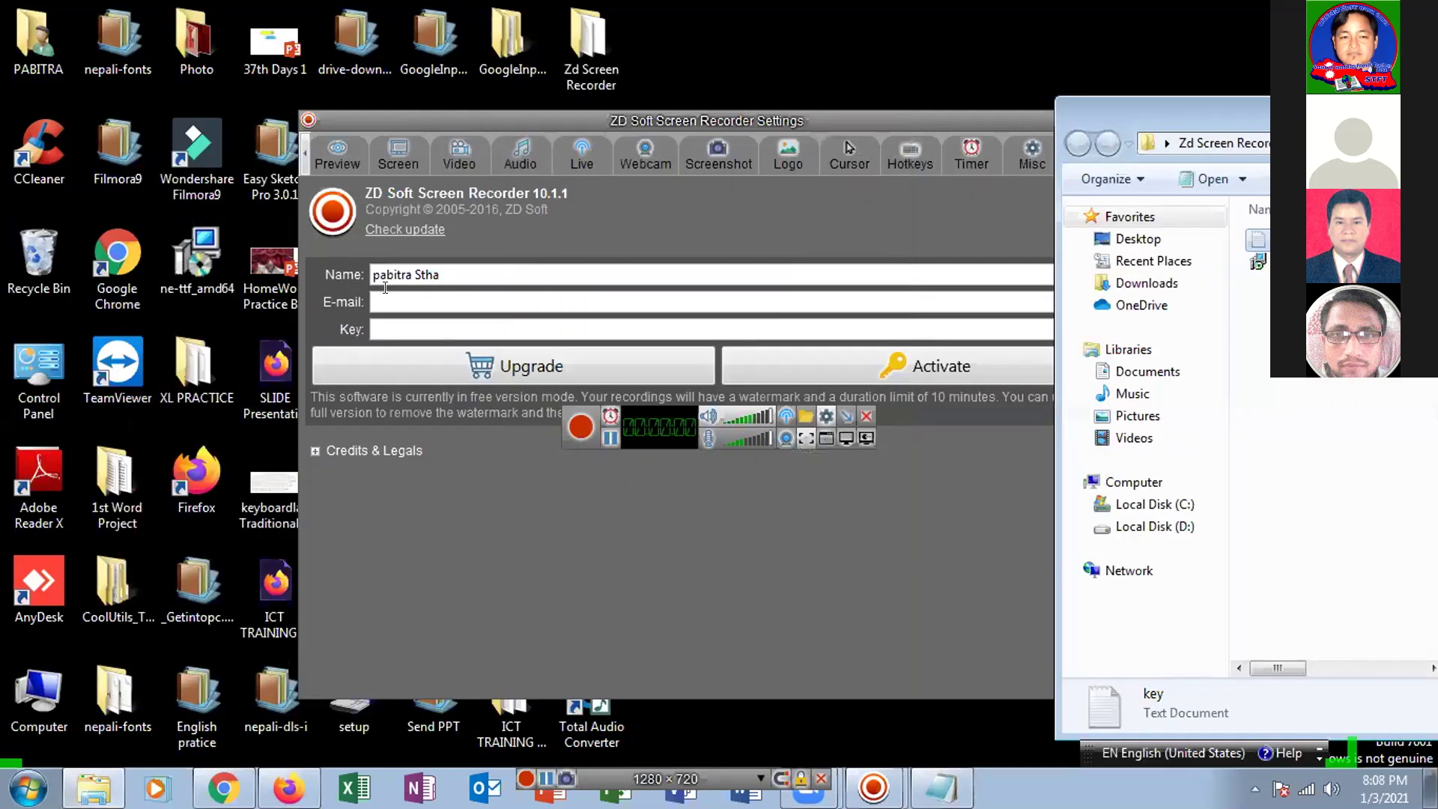
click(372, 300)
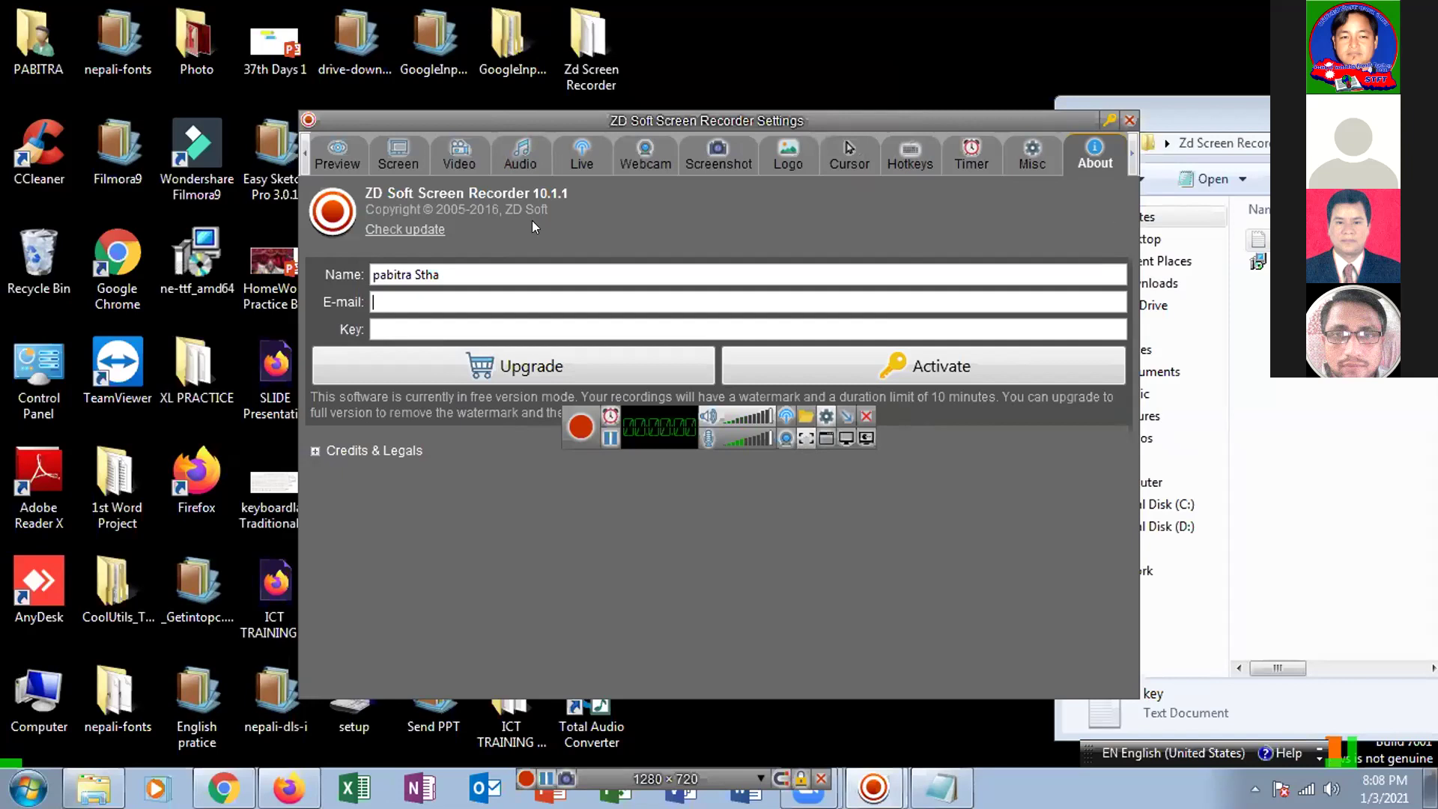
Paste the e-mail into the E-mail field and select the licence key in key.txt
key(ctrl+v)
key(alt+Tab)
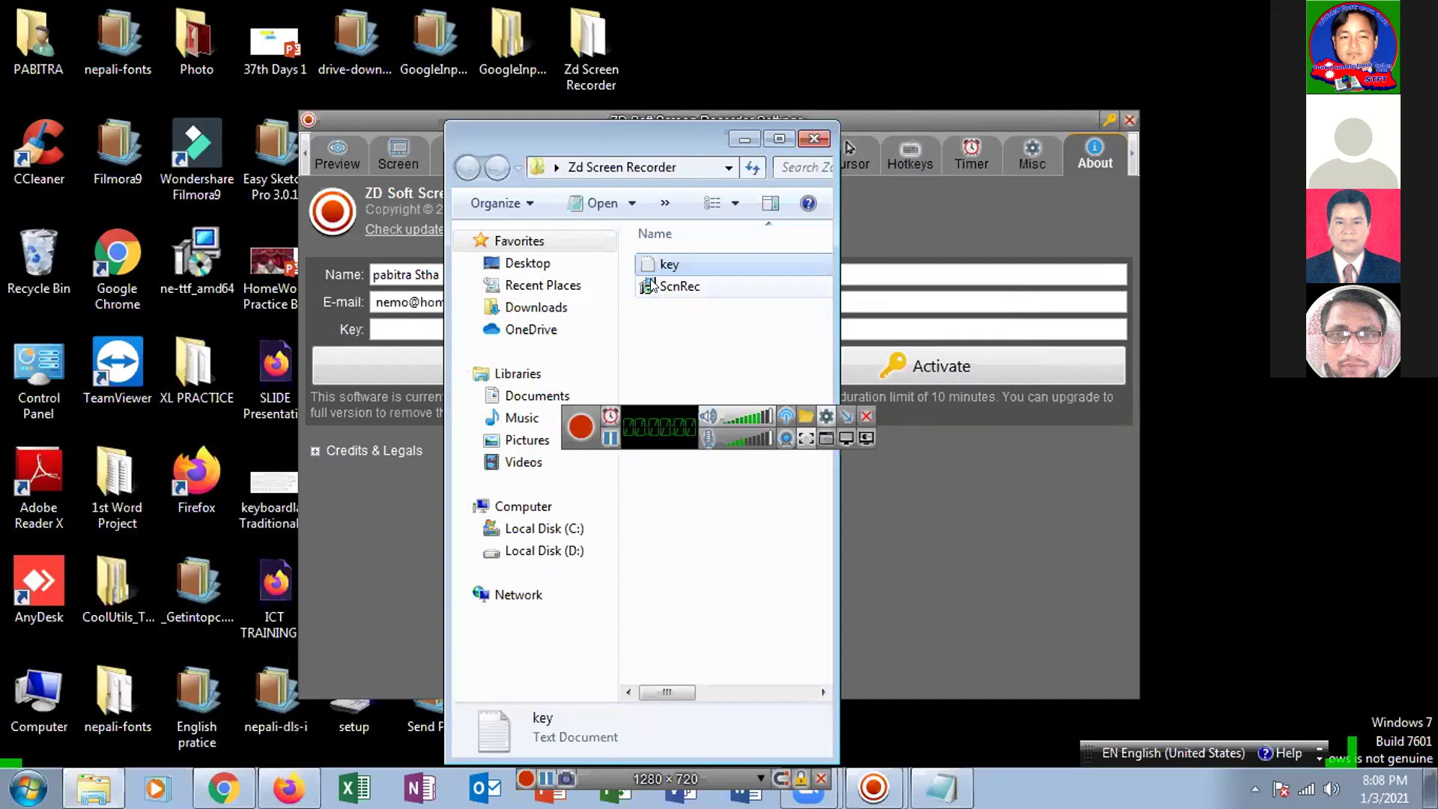
double_click(667, 264)
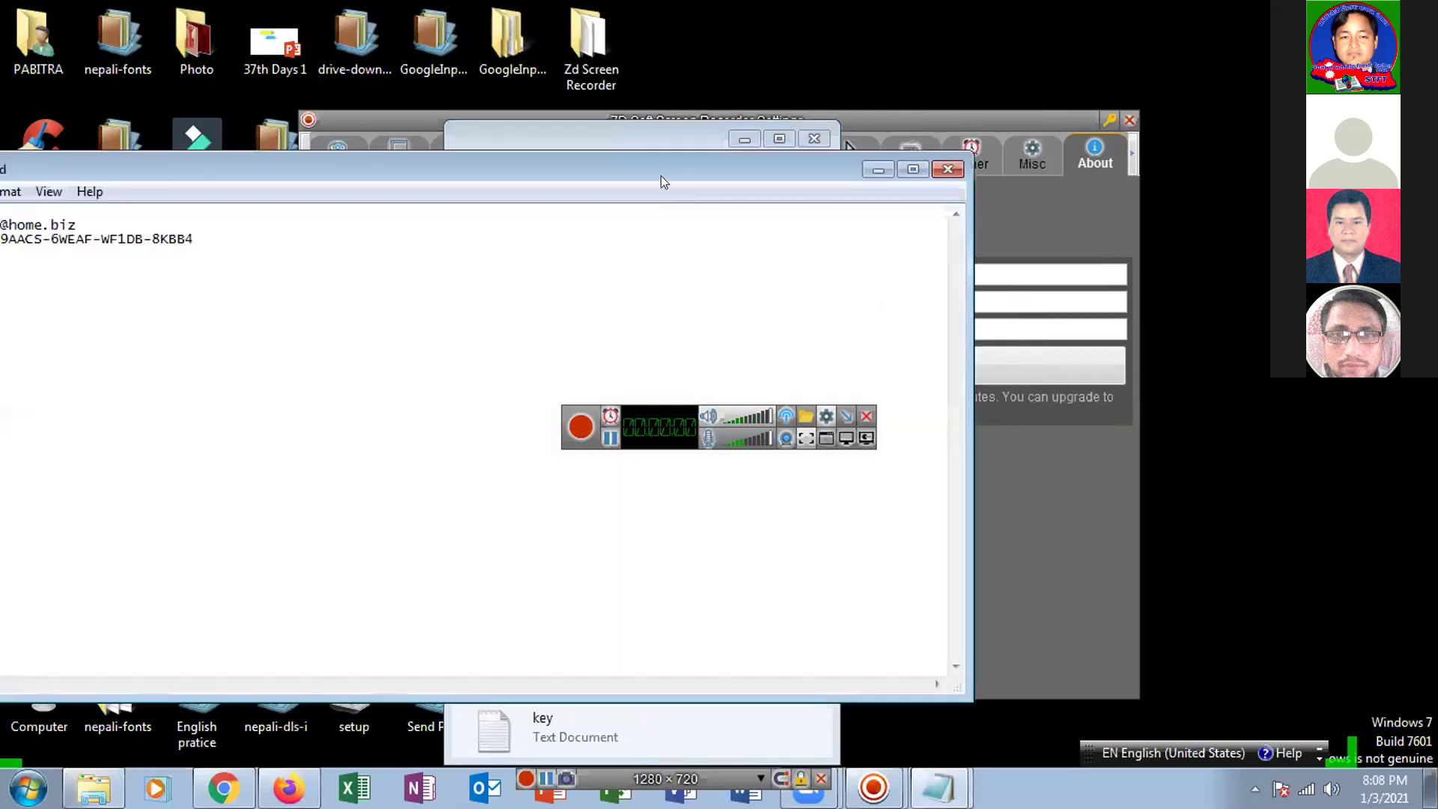
drag(662, 161, 839, 186)
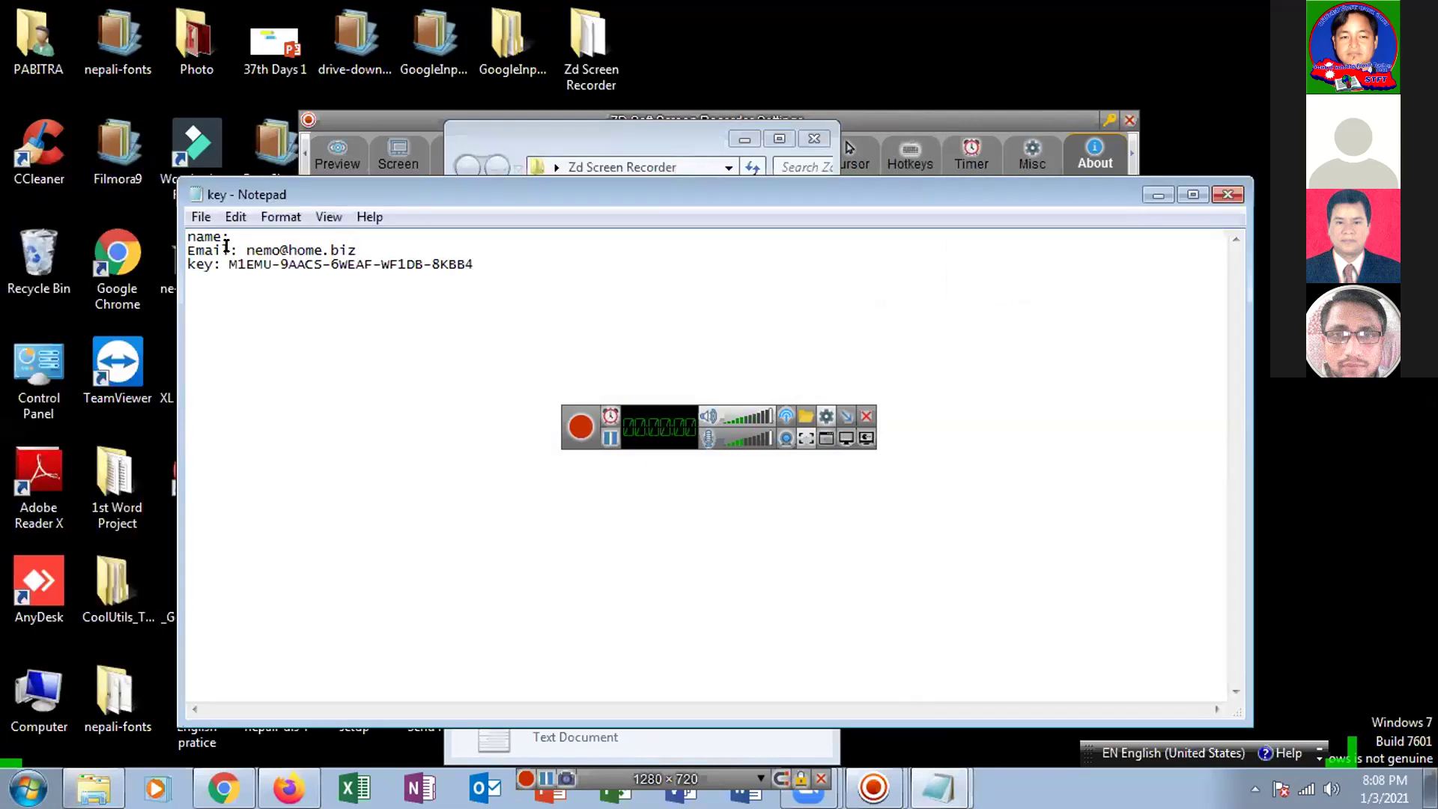
drag(222, 264, 486, 261)
key(ctrl+c)
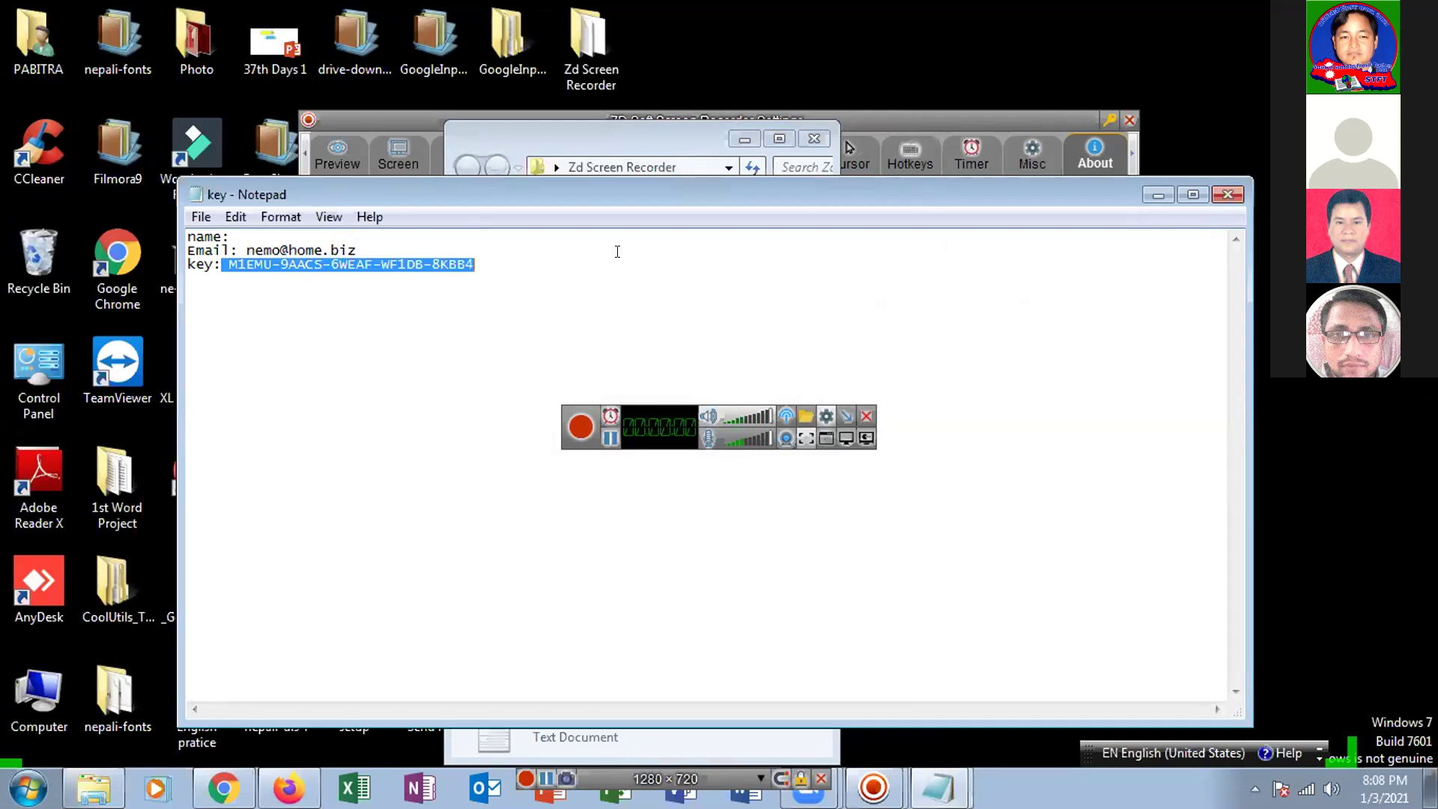
Paste the licence key into the Key field, activate, and confirm the success message
key(super+Down)
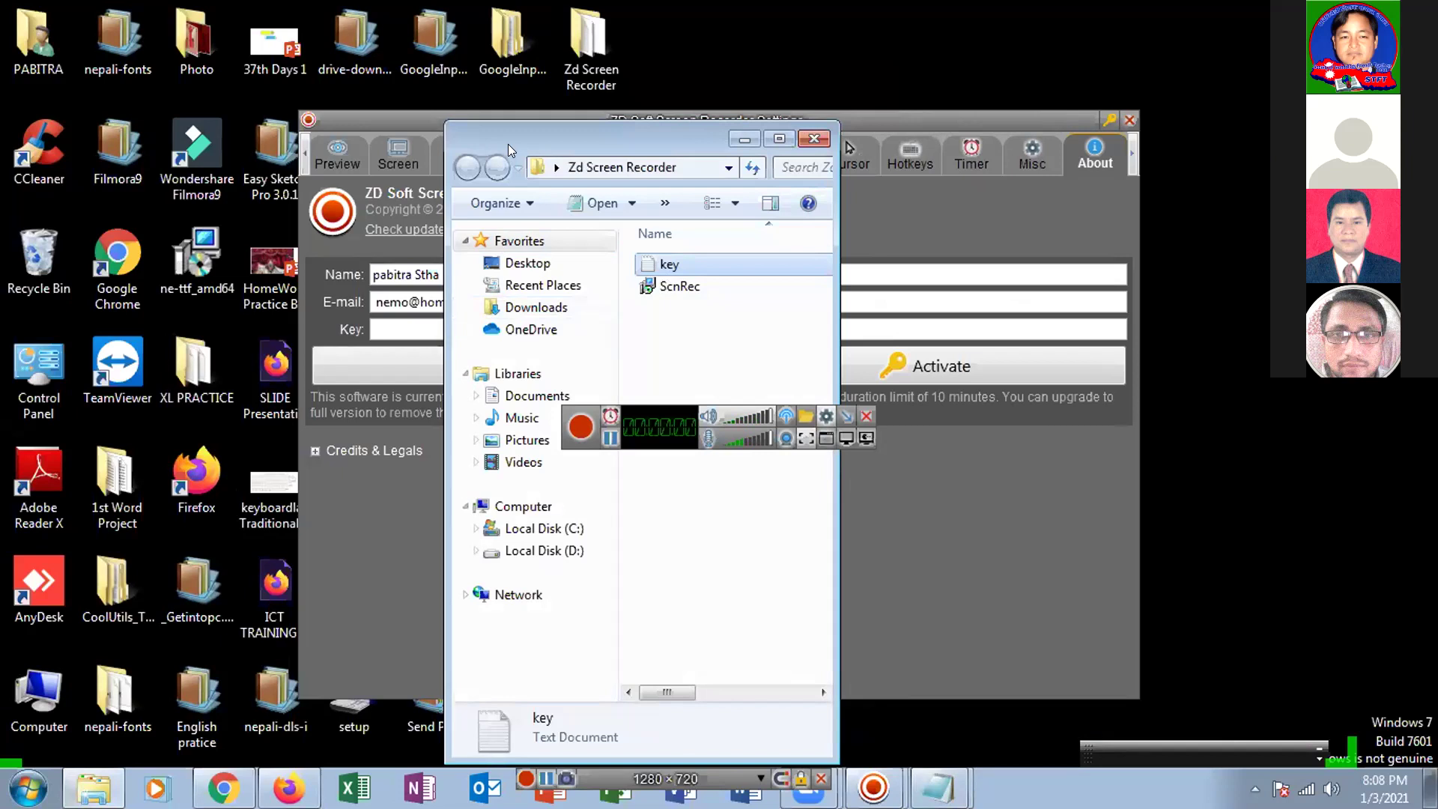
key(super+Right)
click(382, 318)
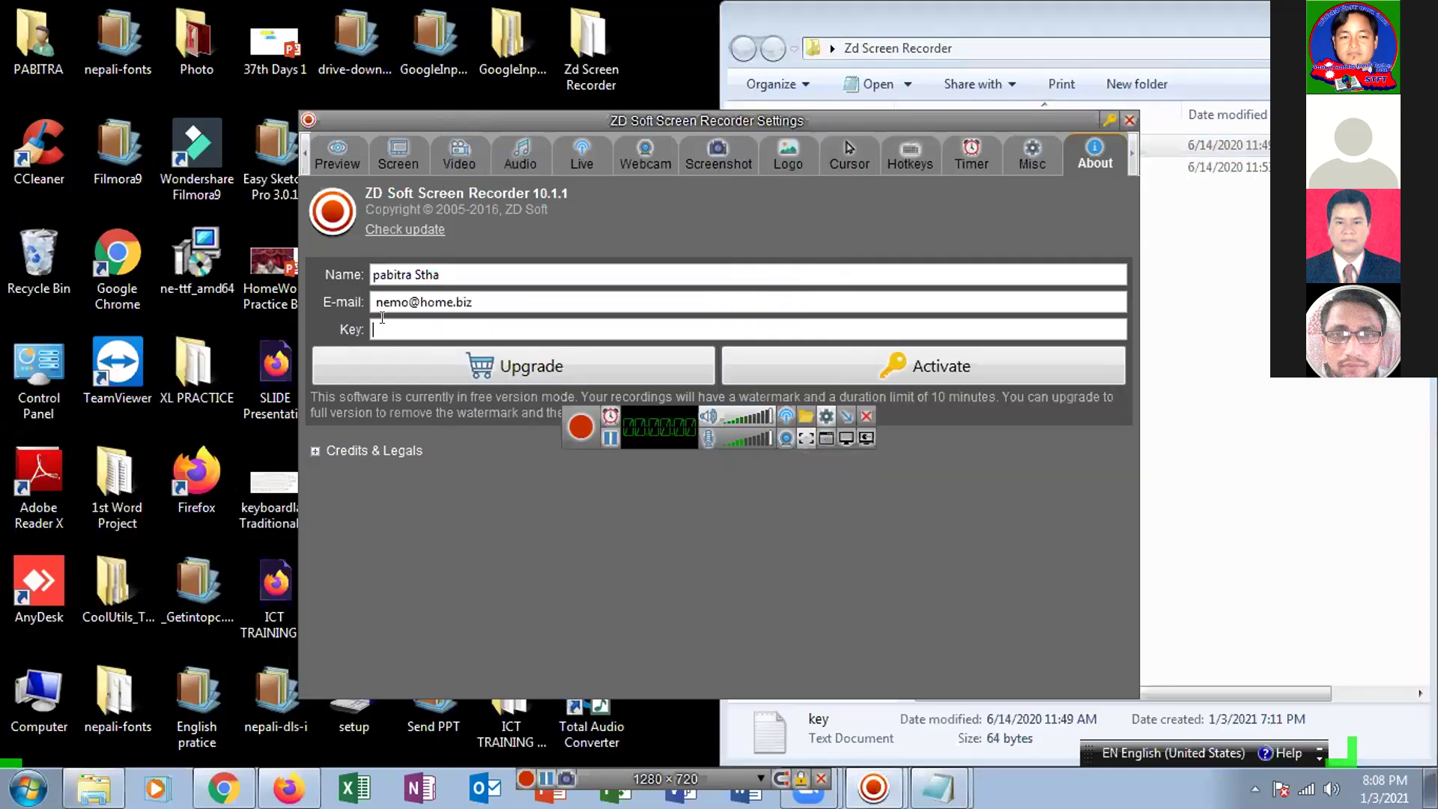
key(ctrl+v)
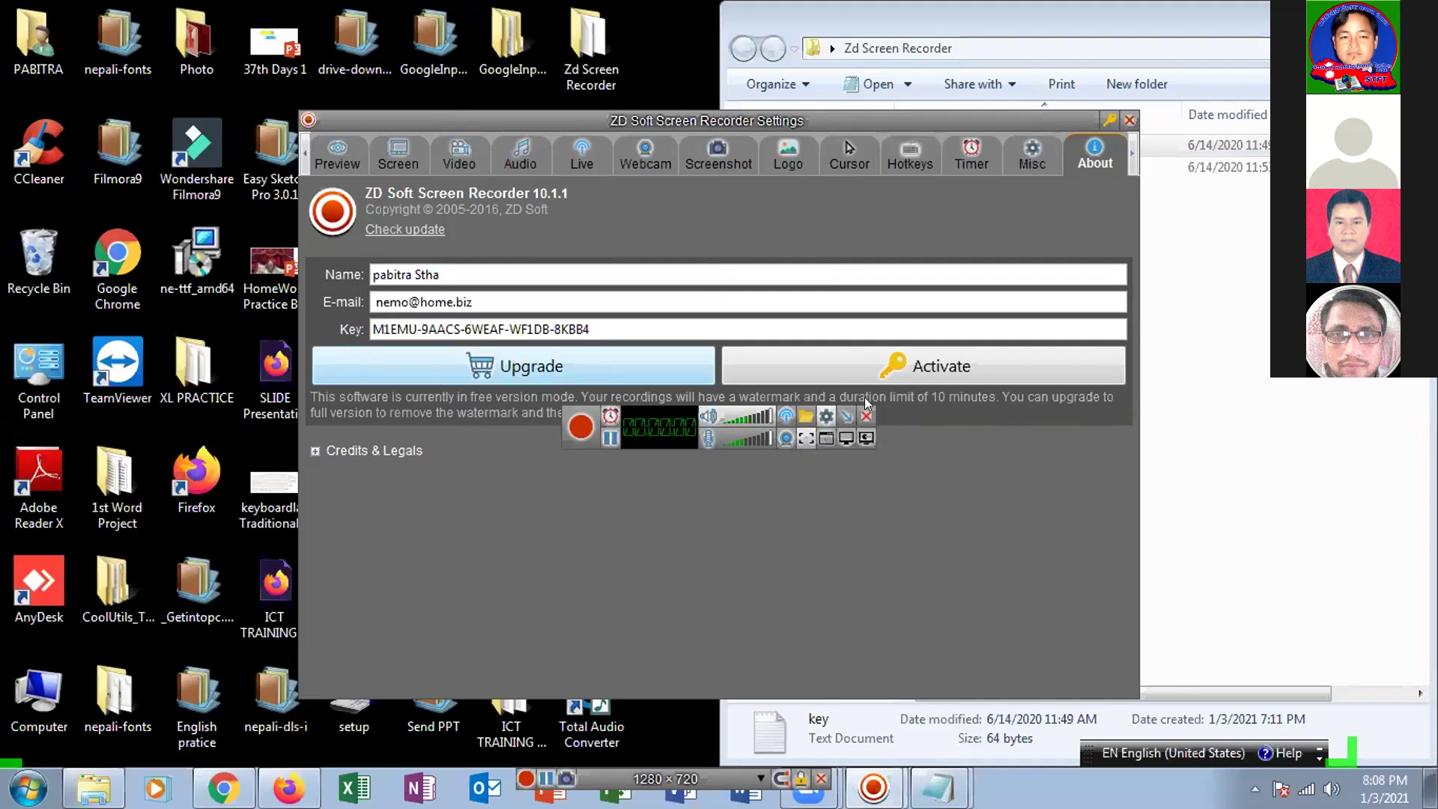
click(934, 367)
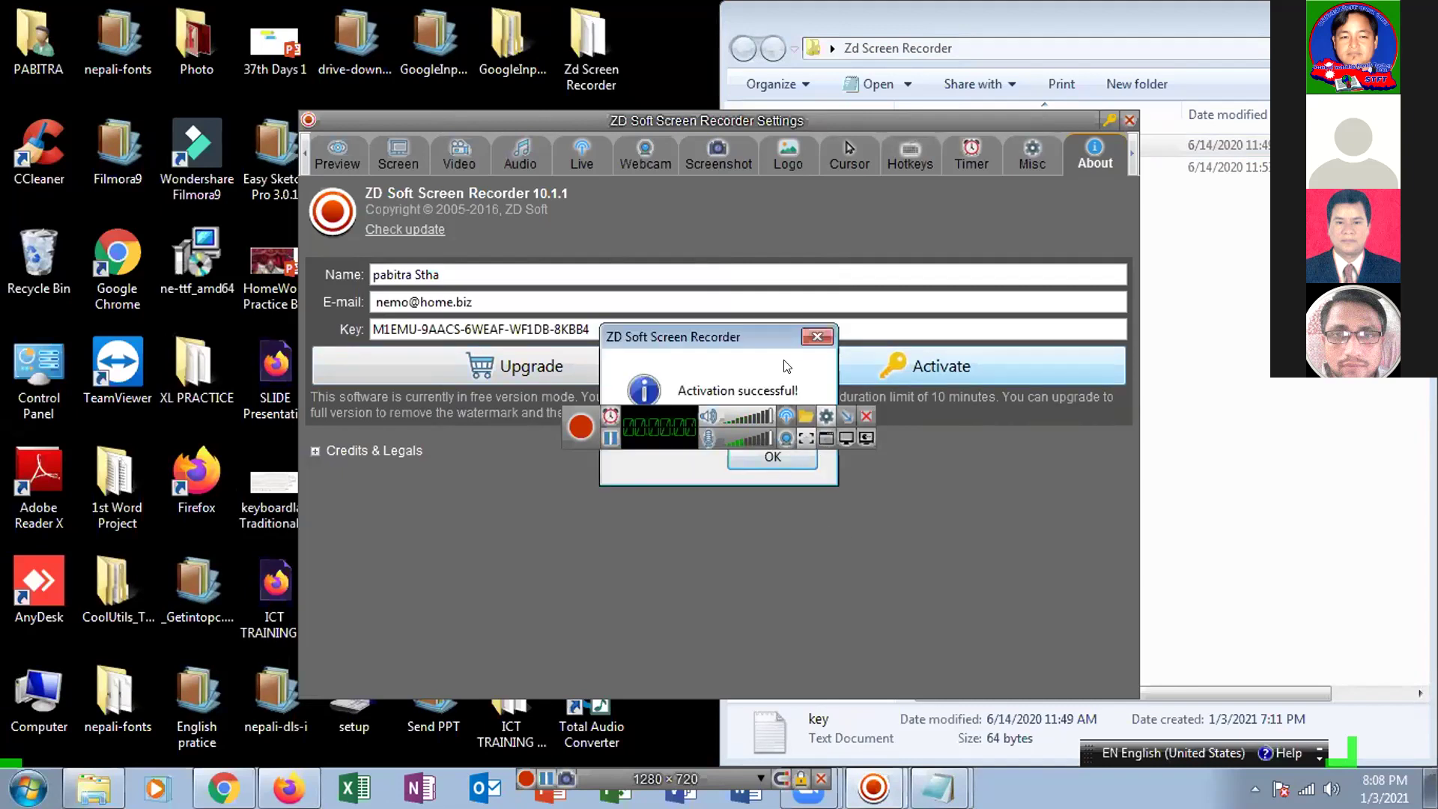
click(774, 457)
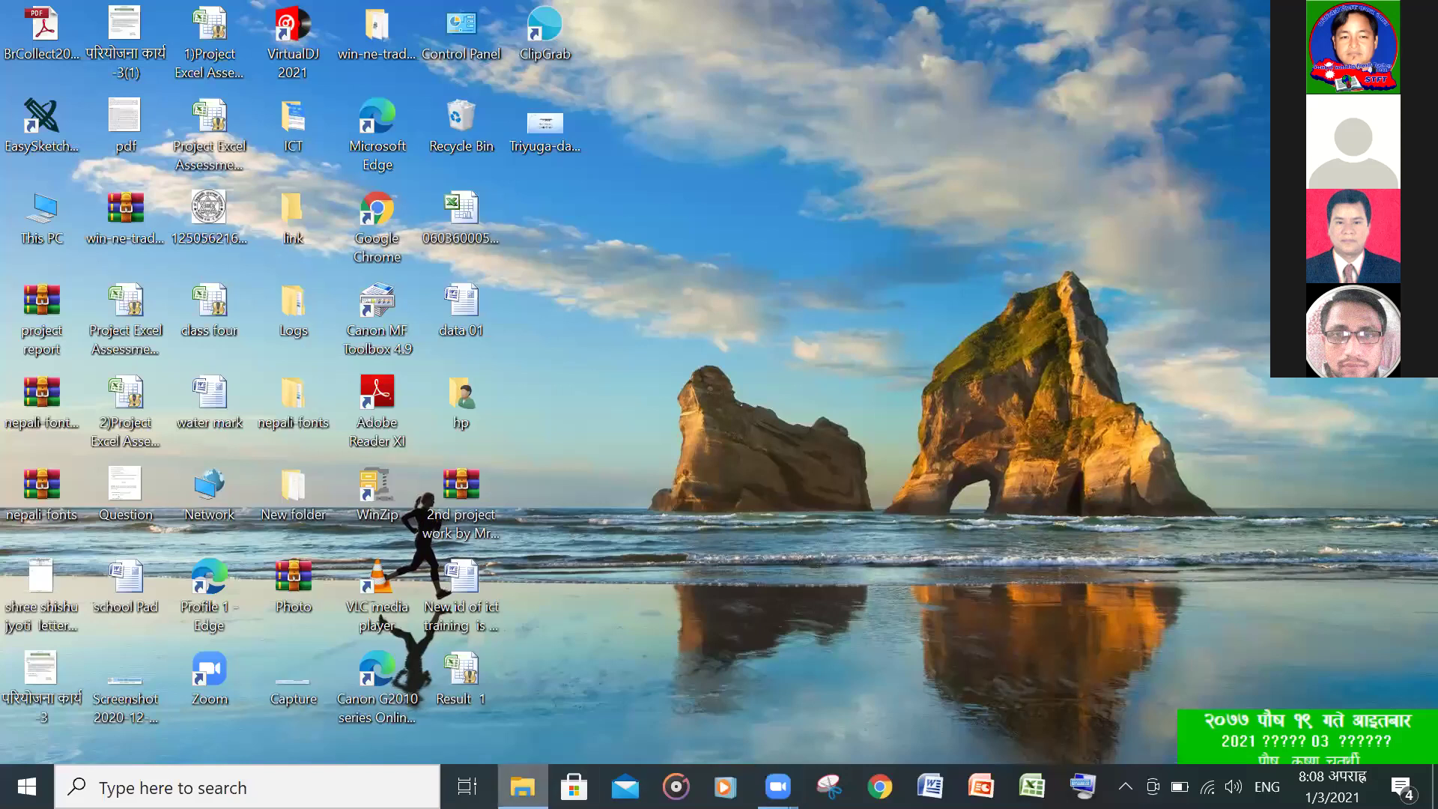
Extract the Zd Screen Recorder zip archive into the current folder on New Volume (D:)
key(alt+Tab)
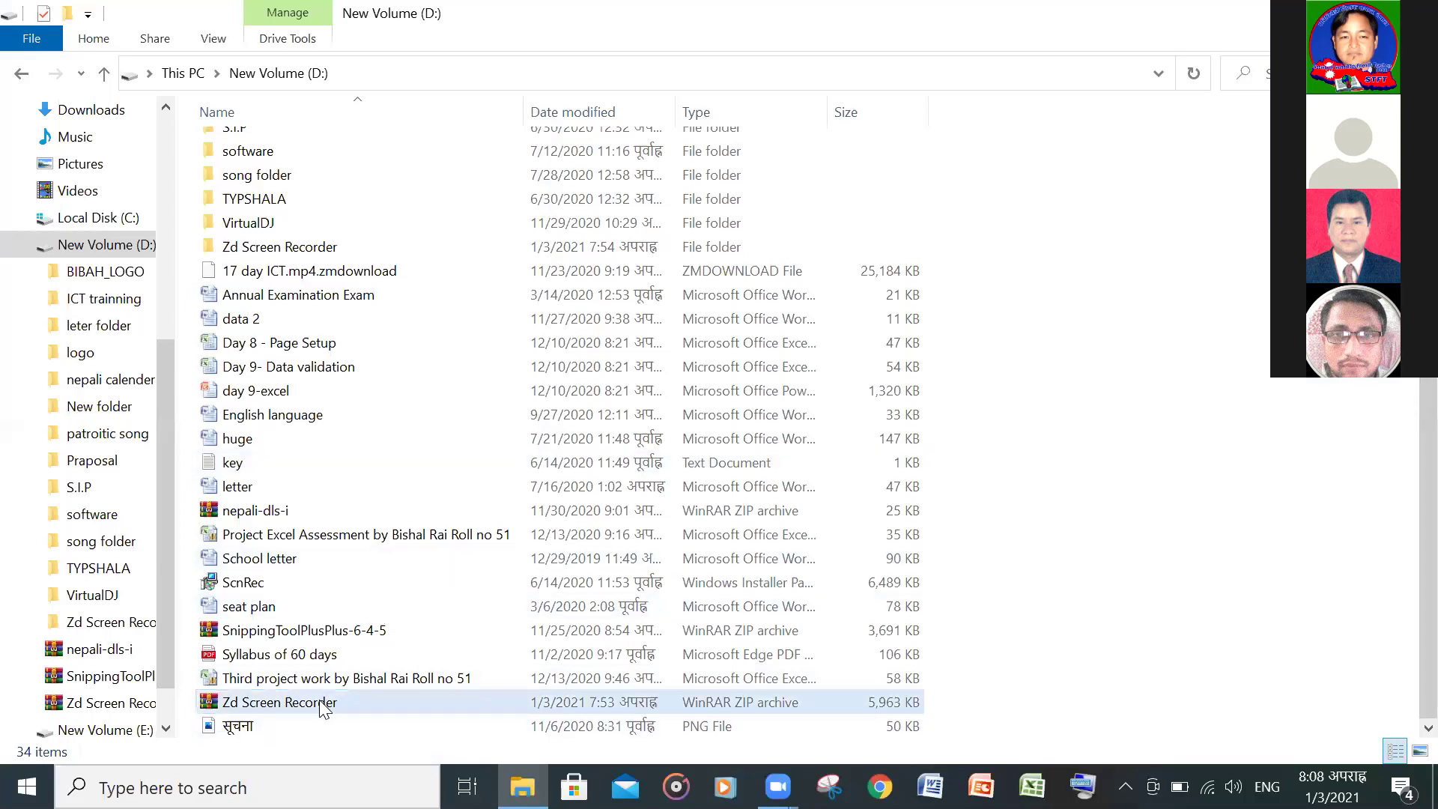
click(349, 702)
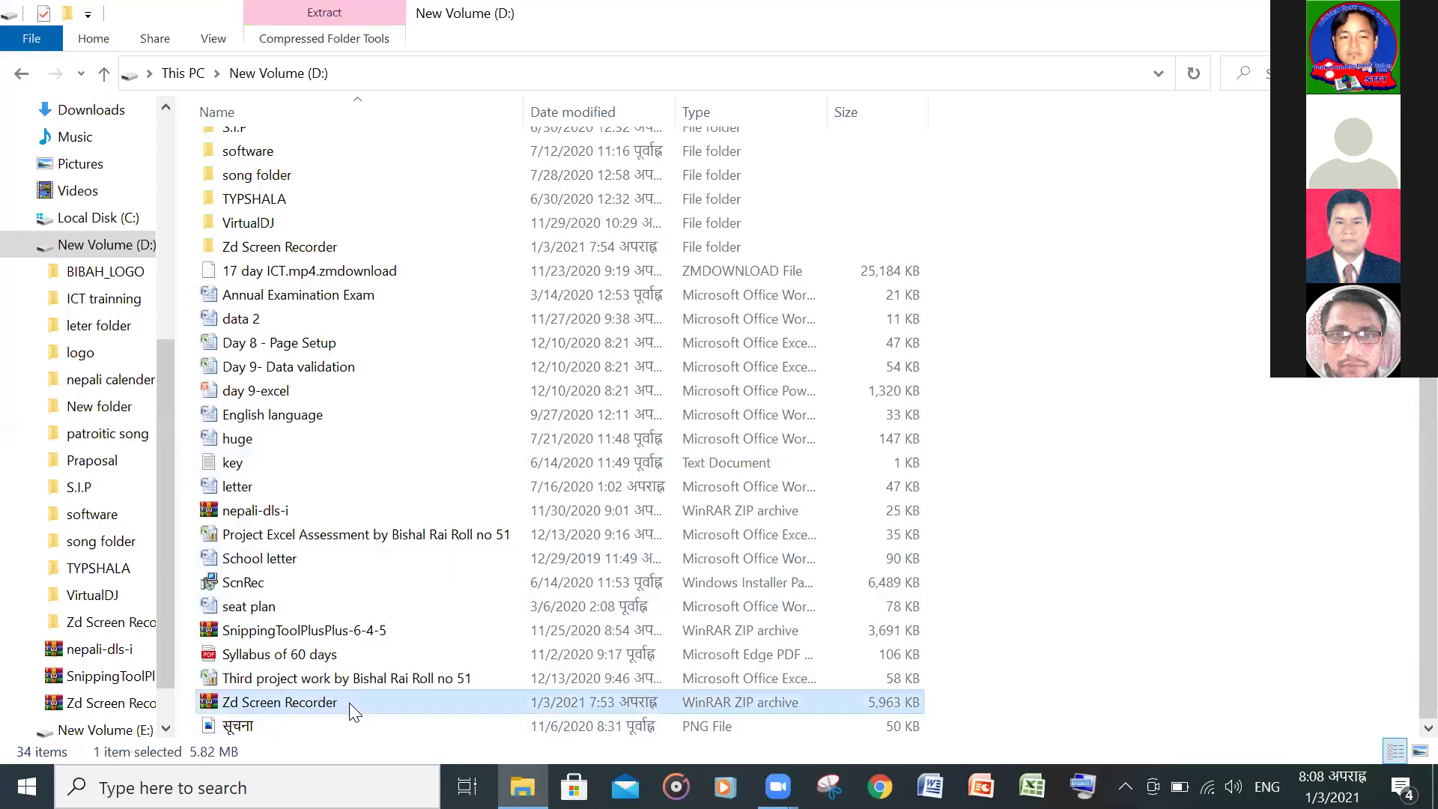
right_click(349, 702)
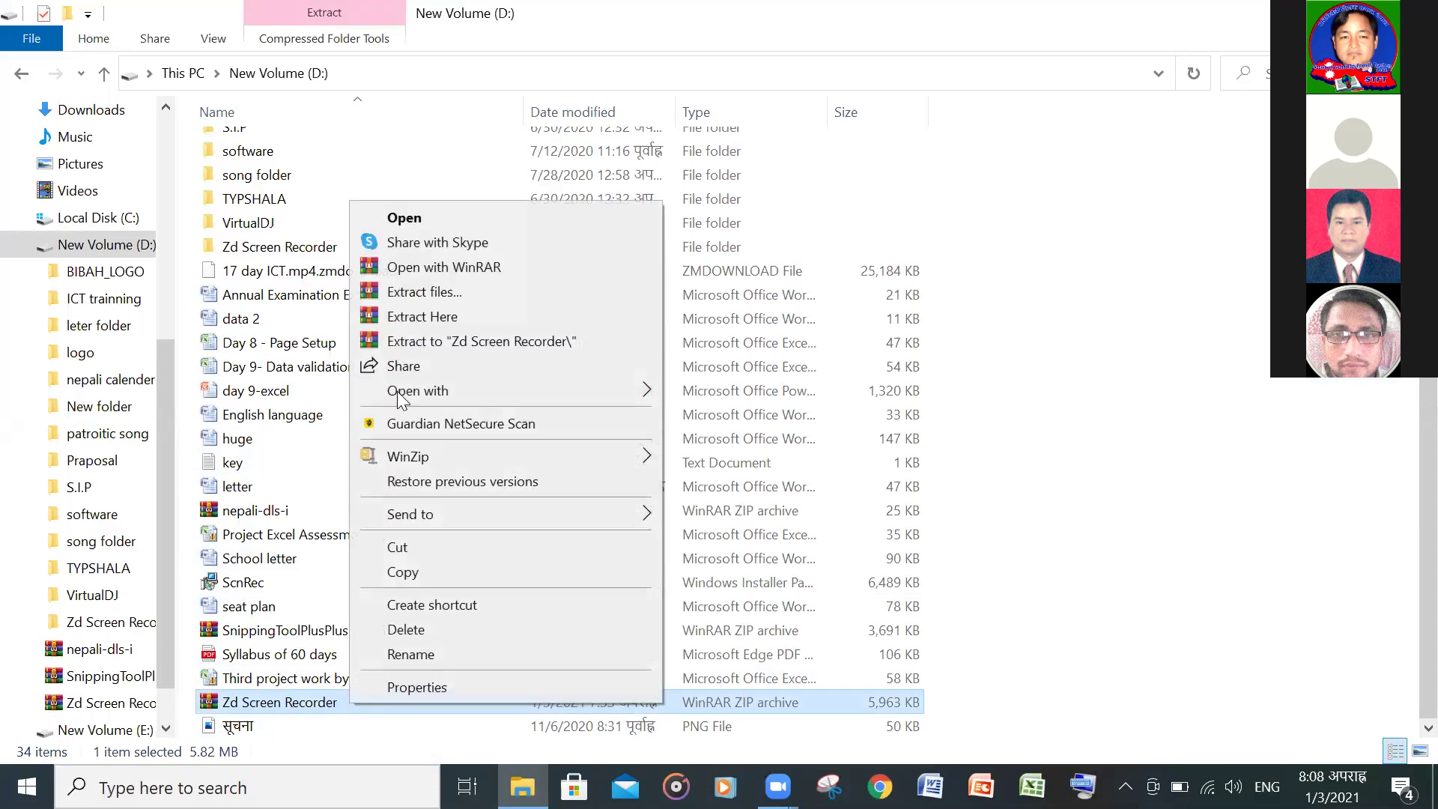
click(471, 318)
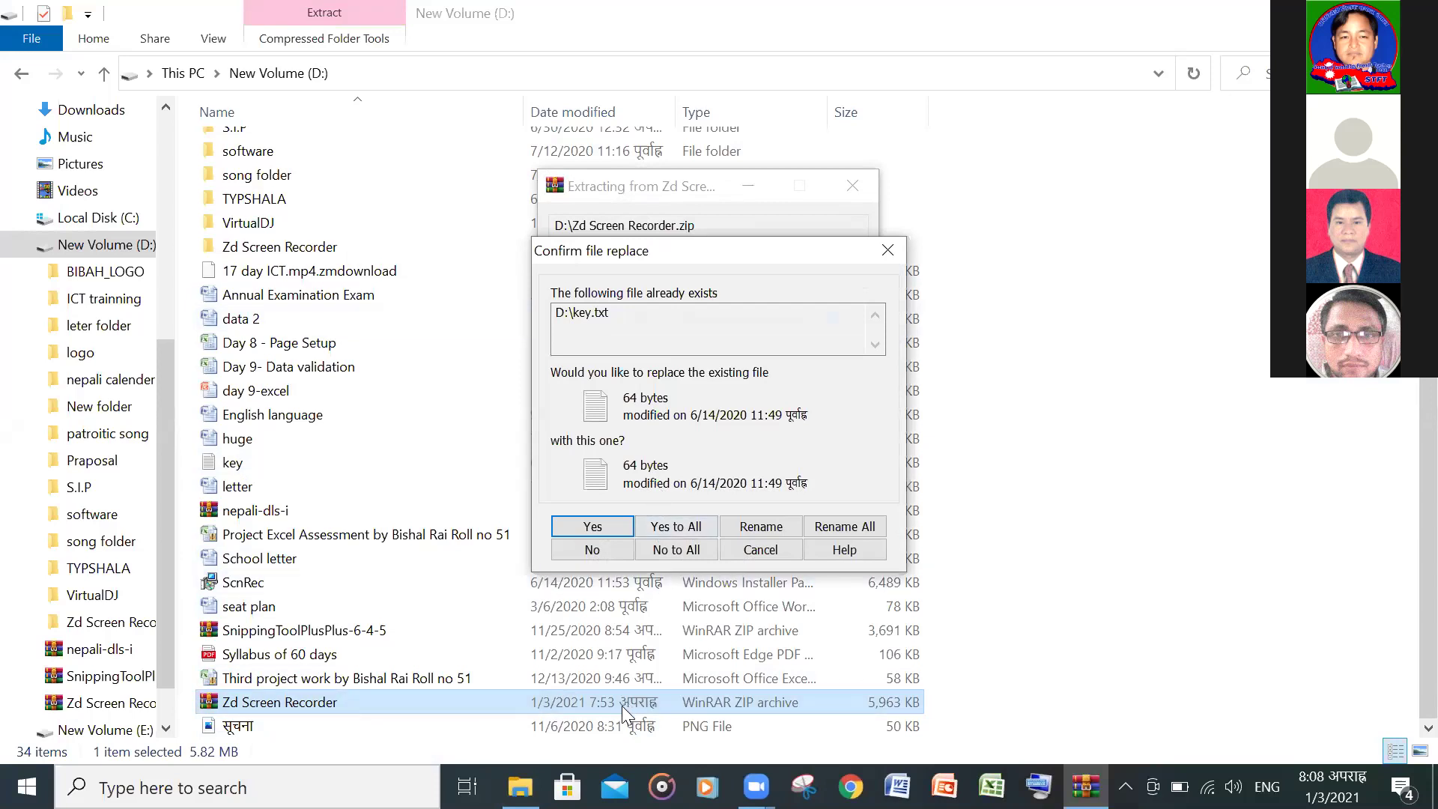
Answer the key.txt replace prompt, close WinRAR's error messages, and toggle the desktop view
click(885, 258)
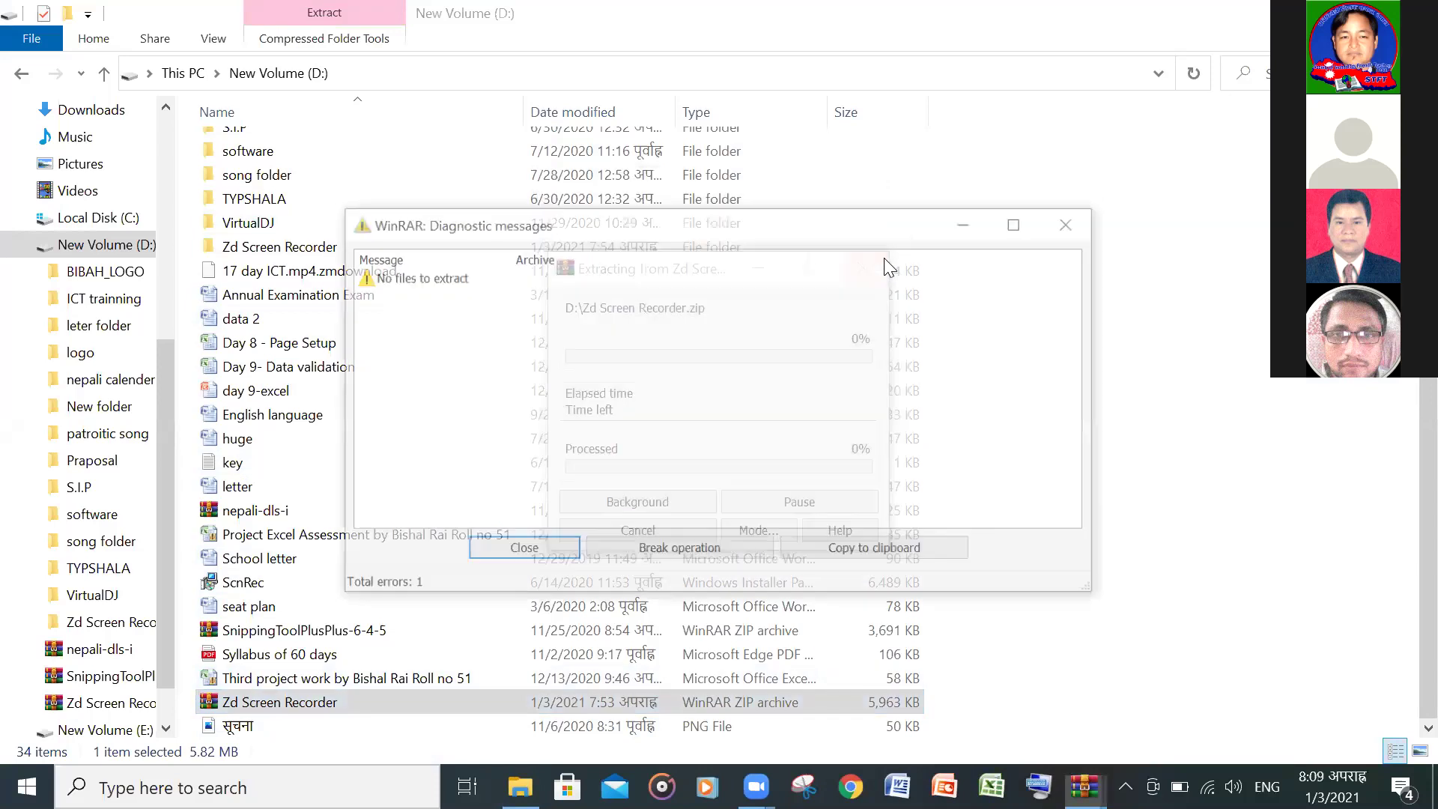
click(1072, 222)
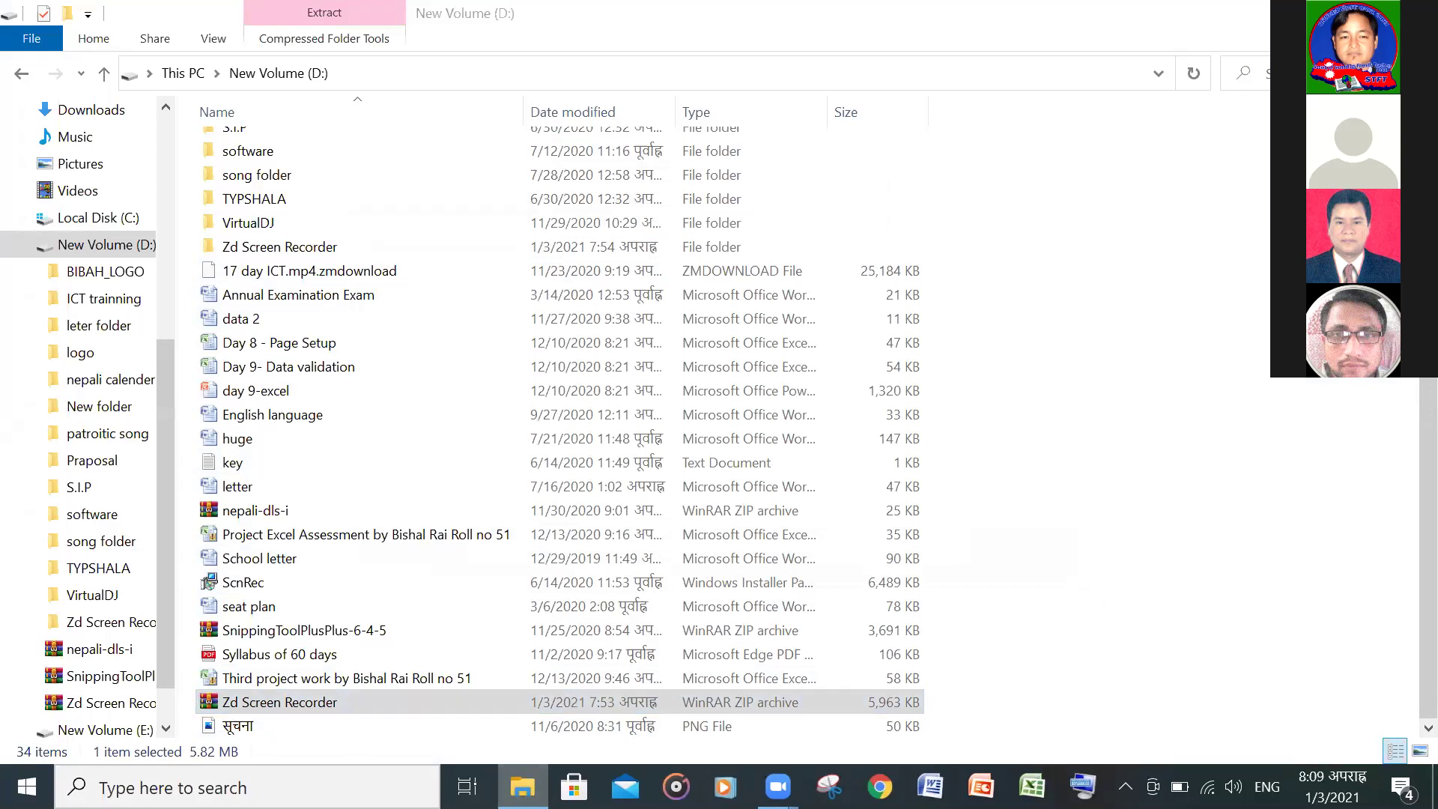
key(super+d)
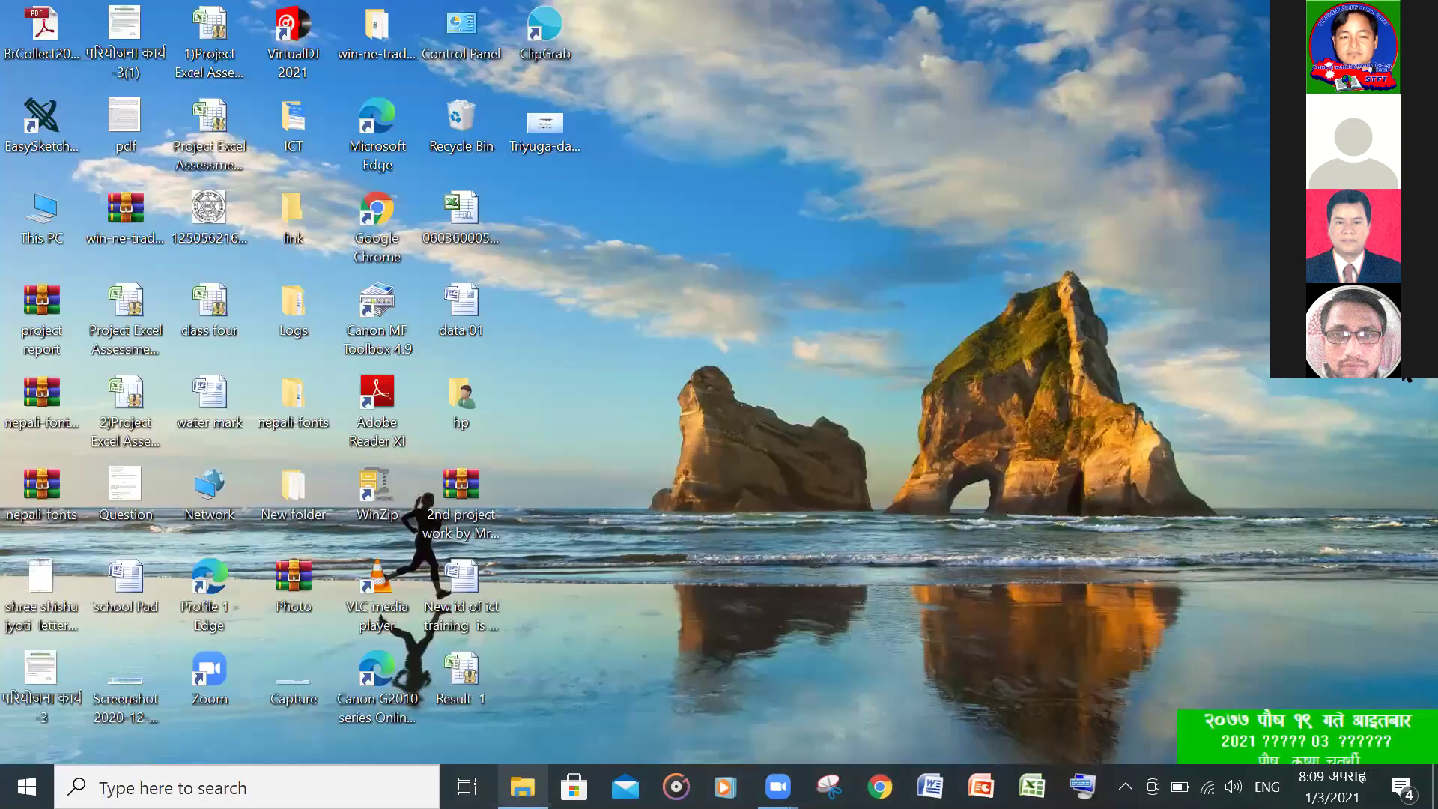
key(super+d)
Scroll to the top of New Volume (D:) and open the Zd Screen Recorder folder, keeping its name
scroll(1400, 428, up, 3)
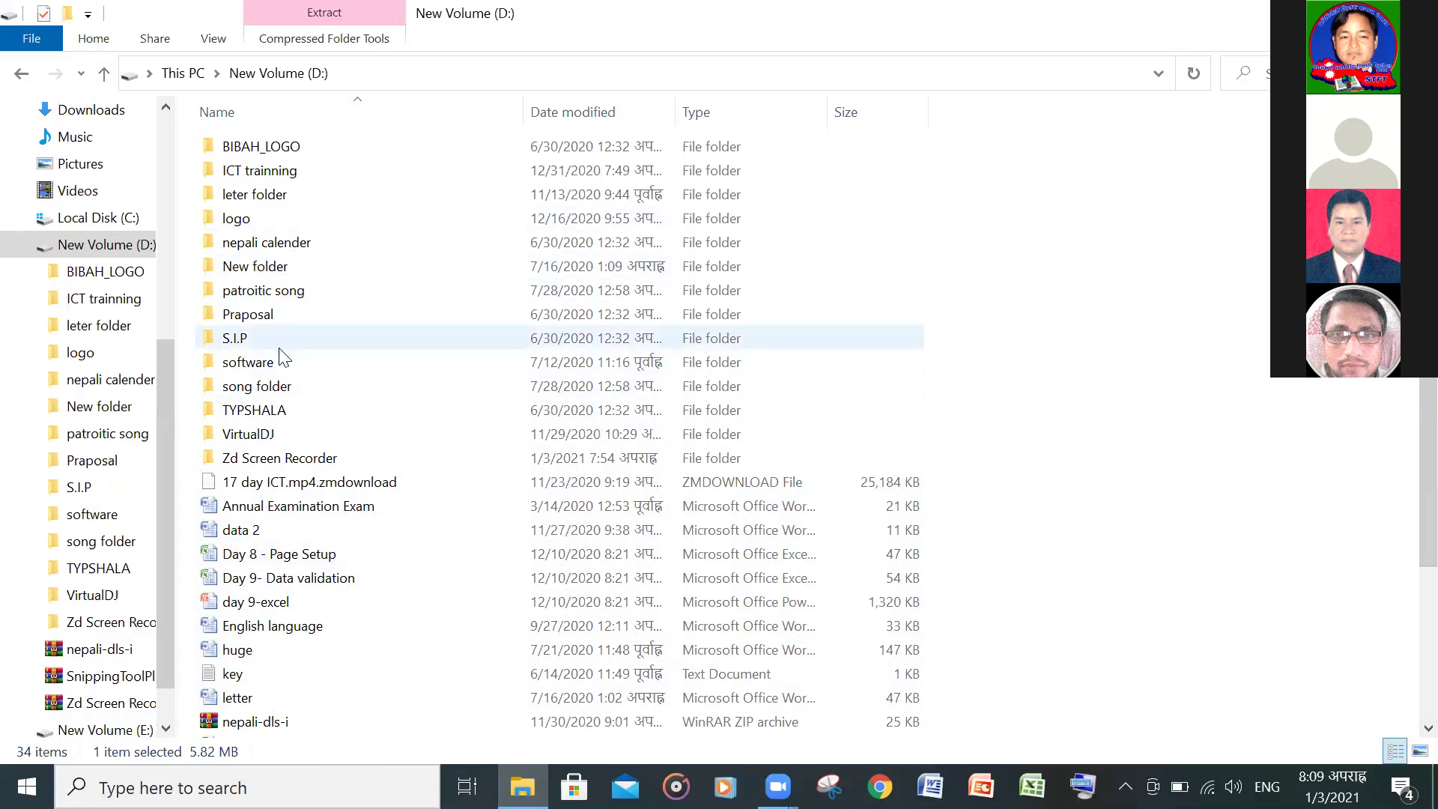
click(279, 459)
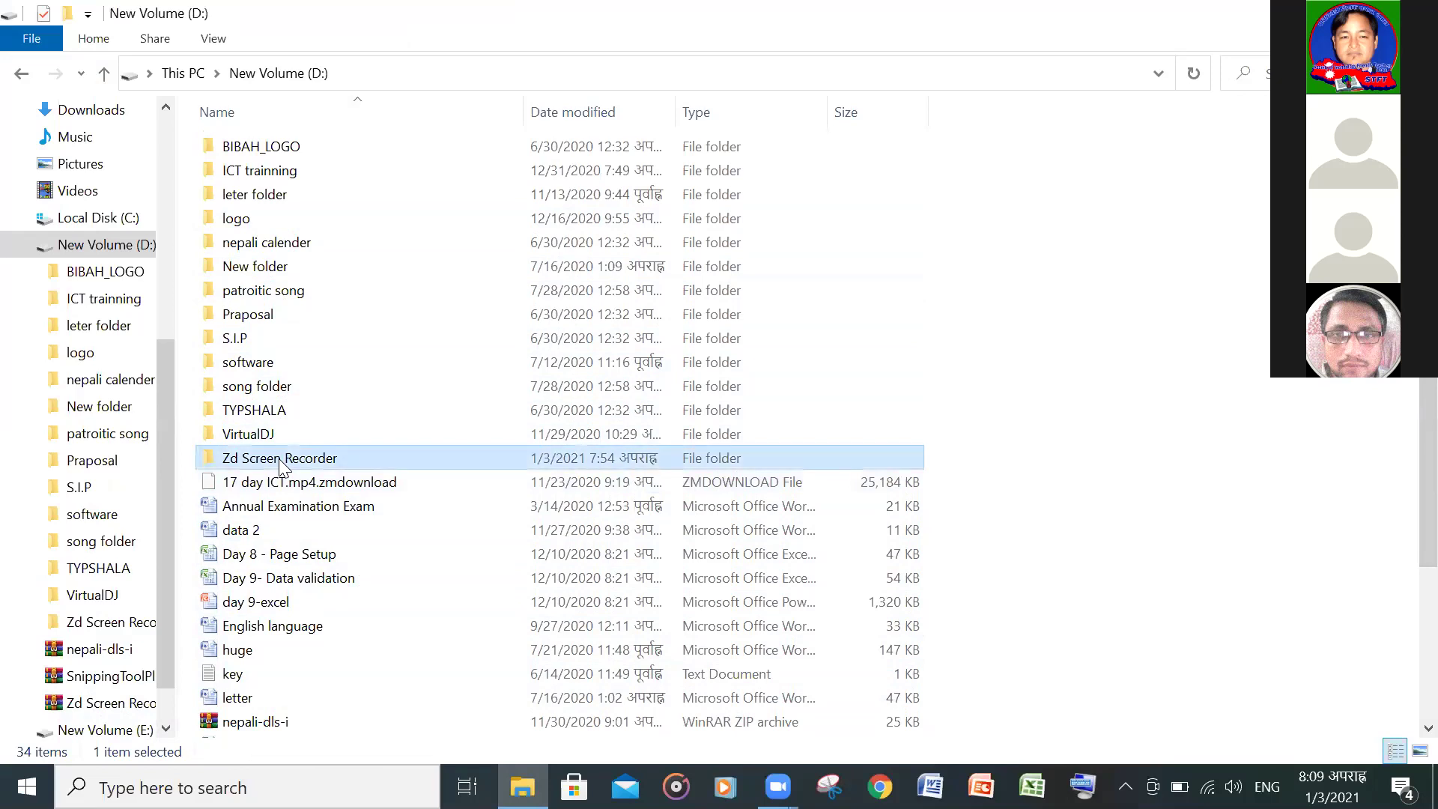
right_click(279, 464)
click(245, 458)
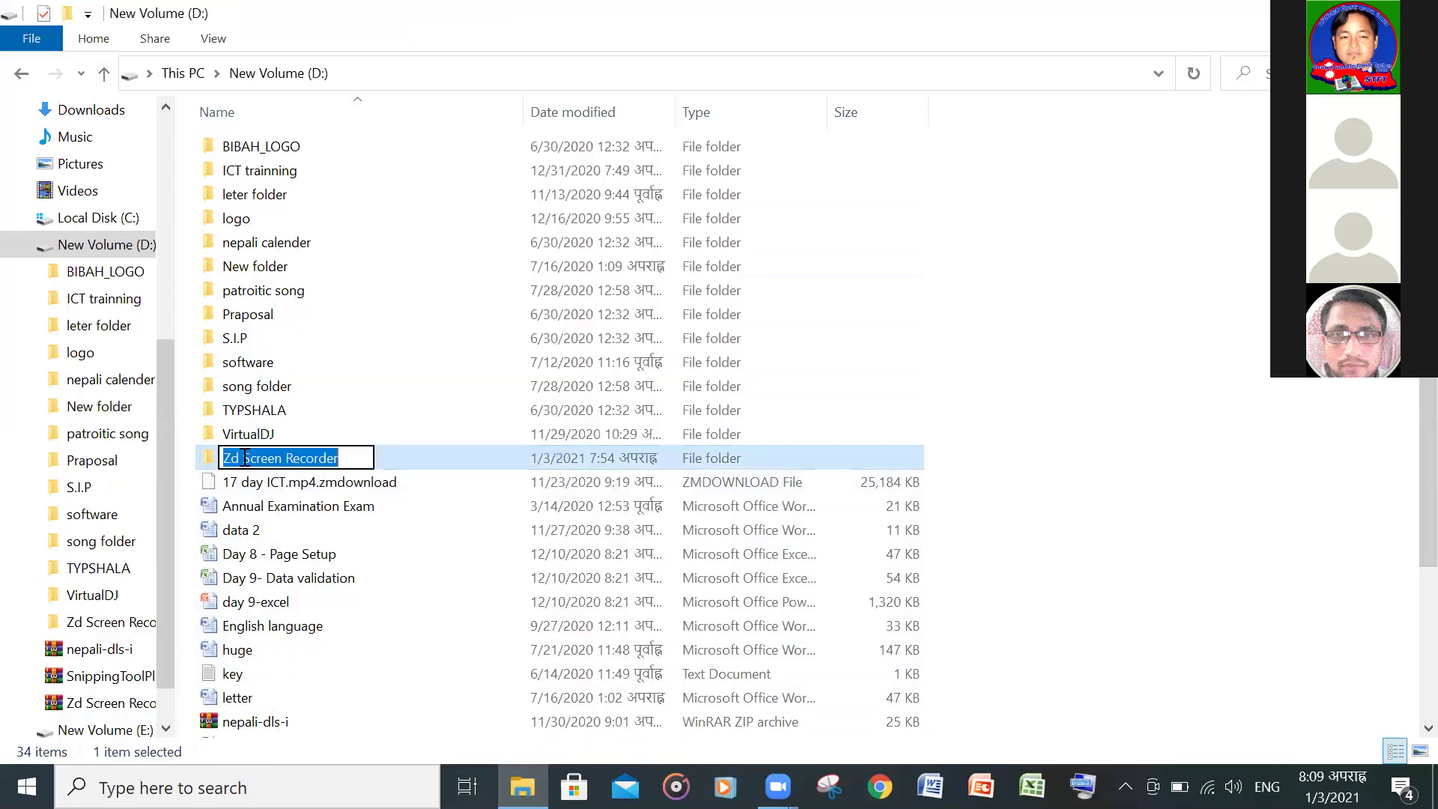
click(446, 457)
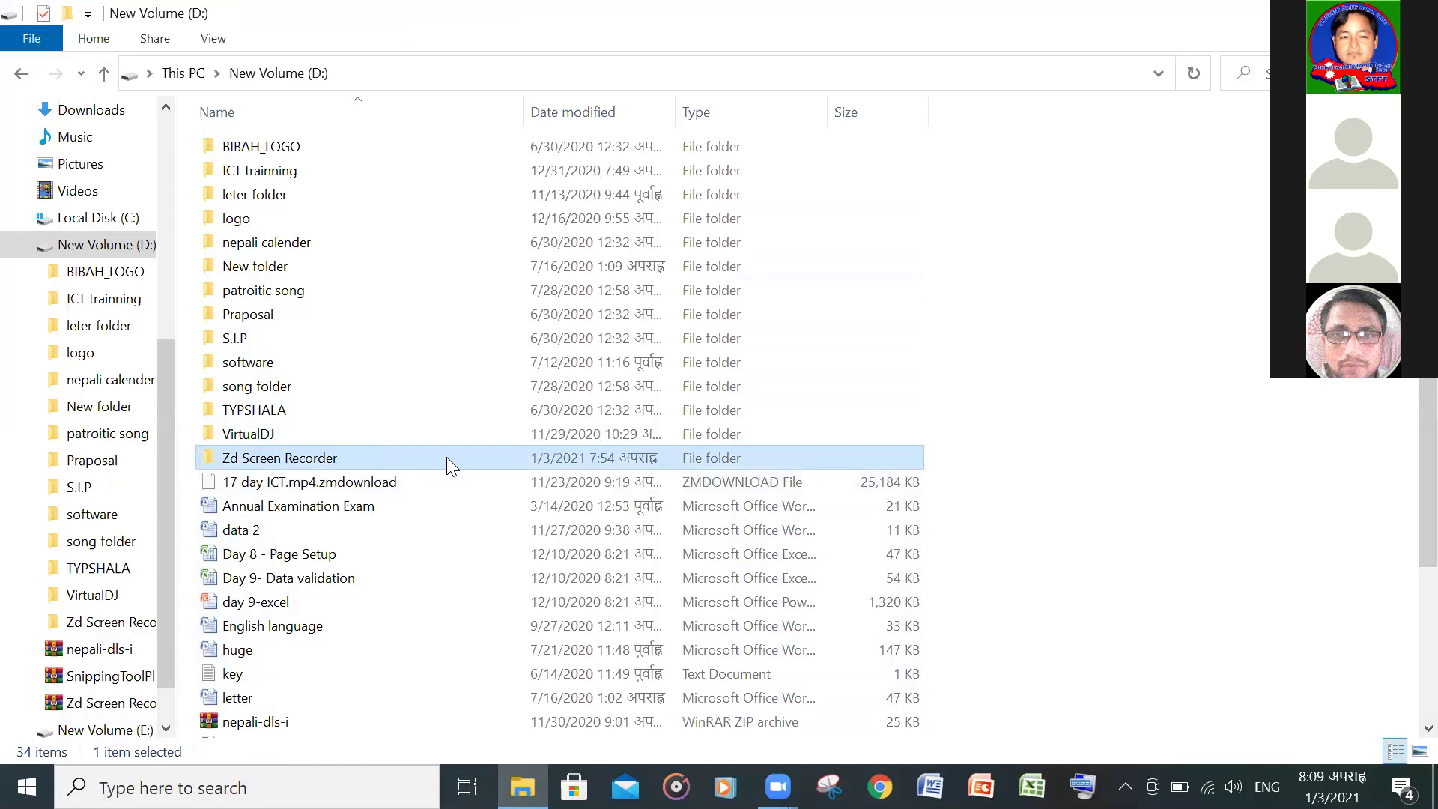
double_click(446, 457)
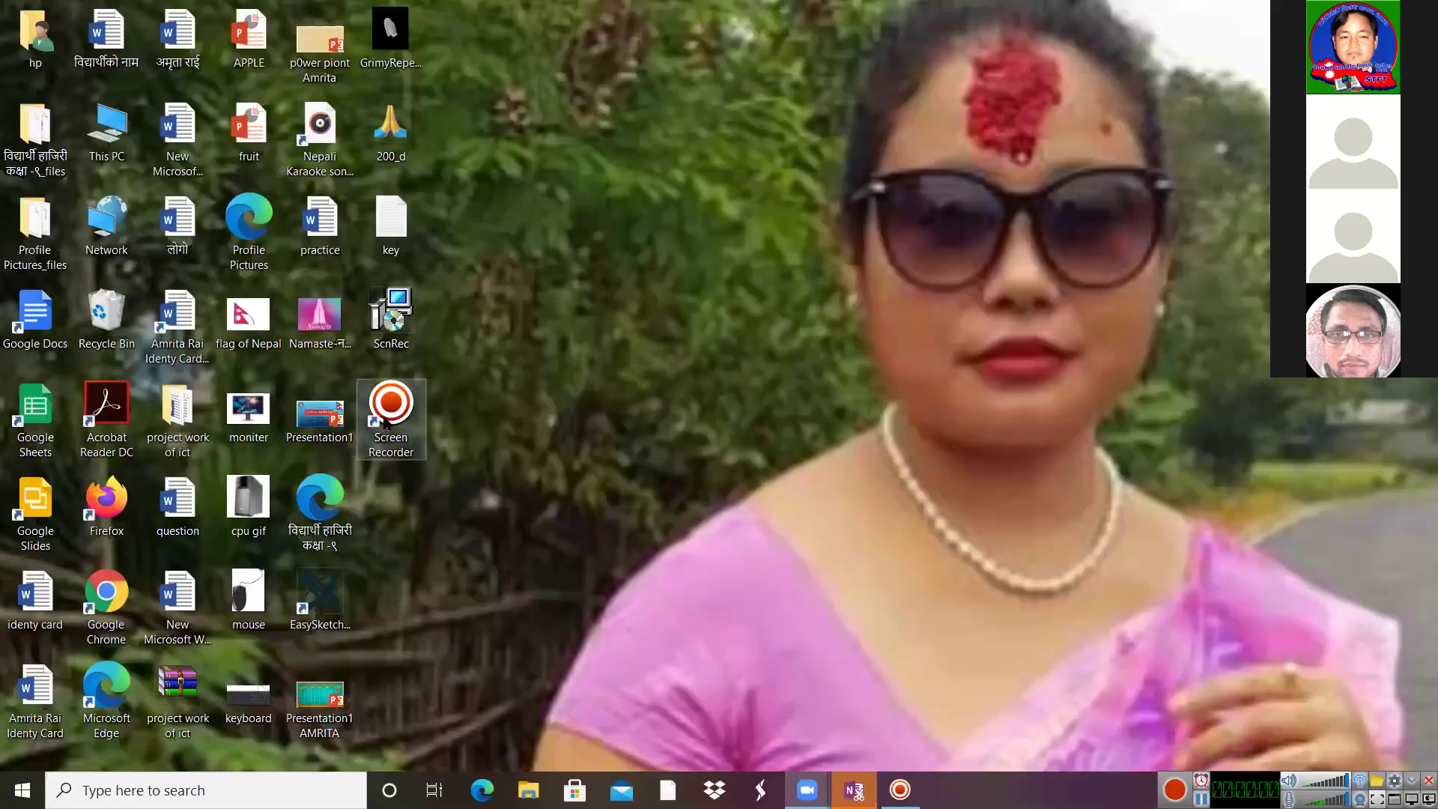
Launch Screen Recorder from its desktop shortcut, float its toolbar above the taskbar, and open then close Settings
double_click(385, 421)
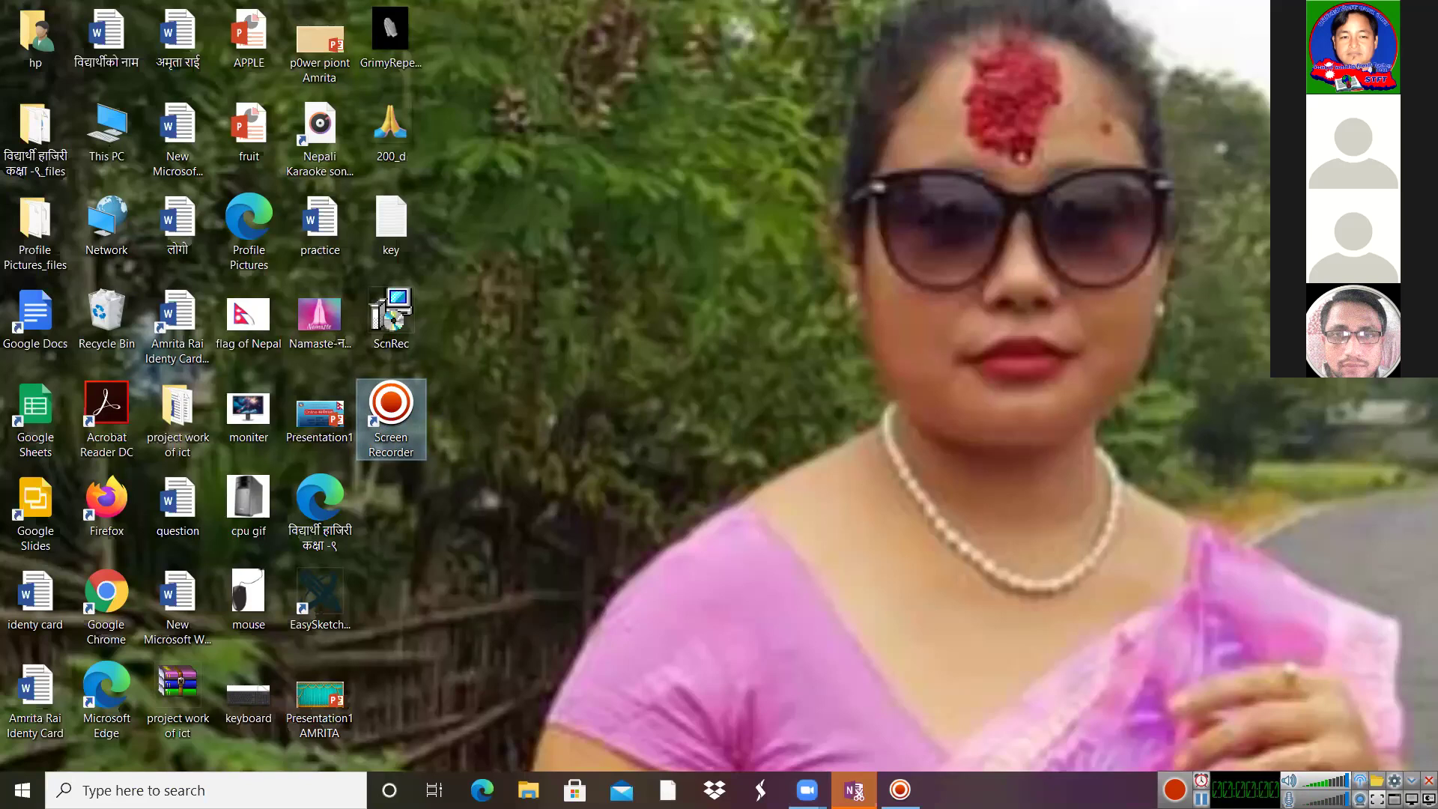
drag(1267, 801, 1094, 685)
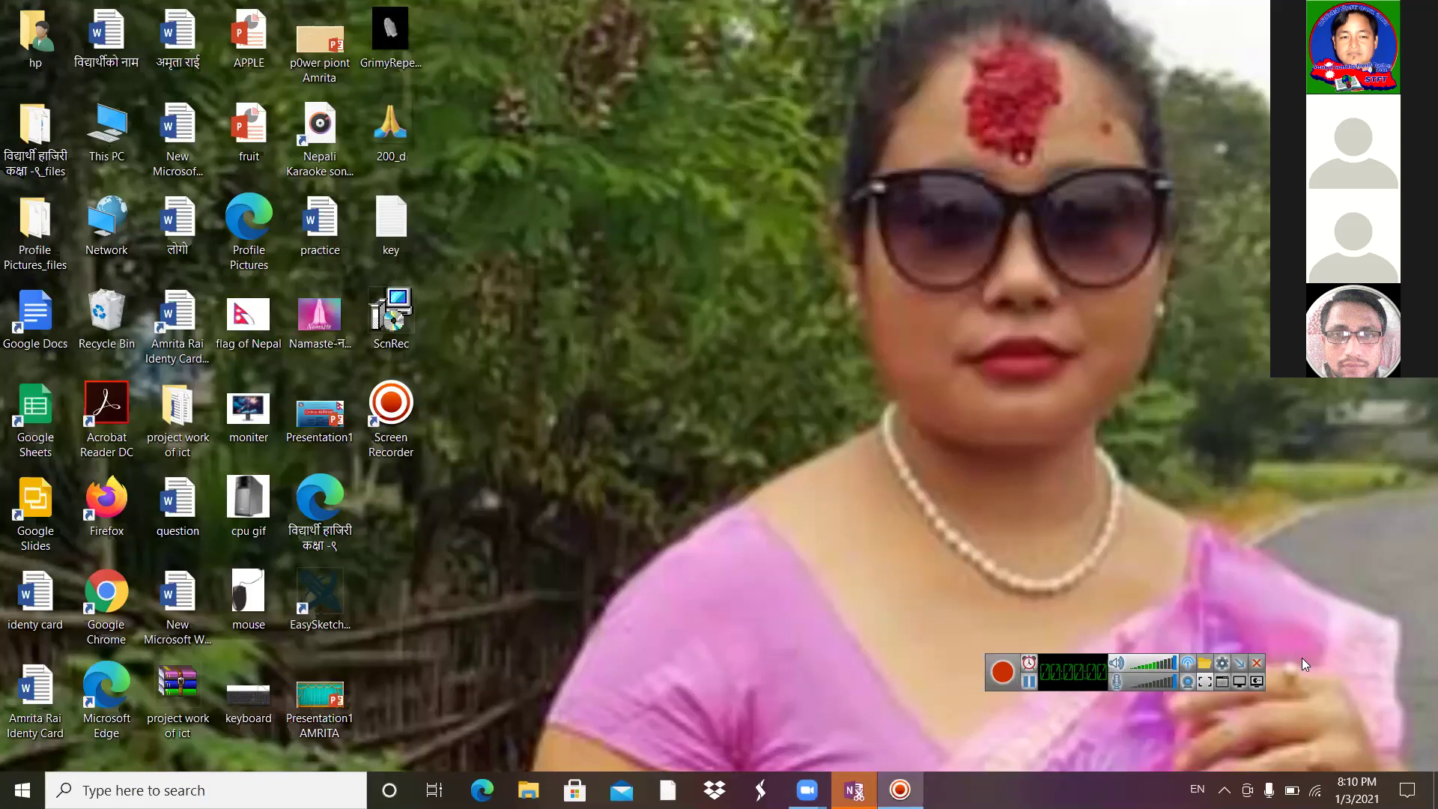
click(1222, 663)
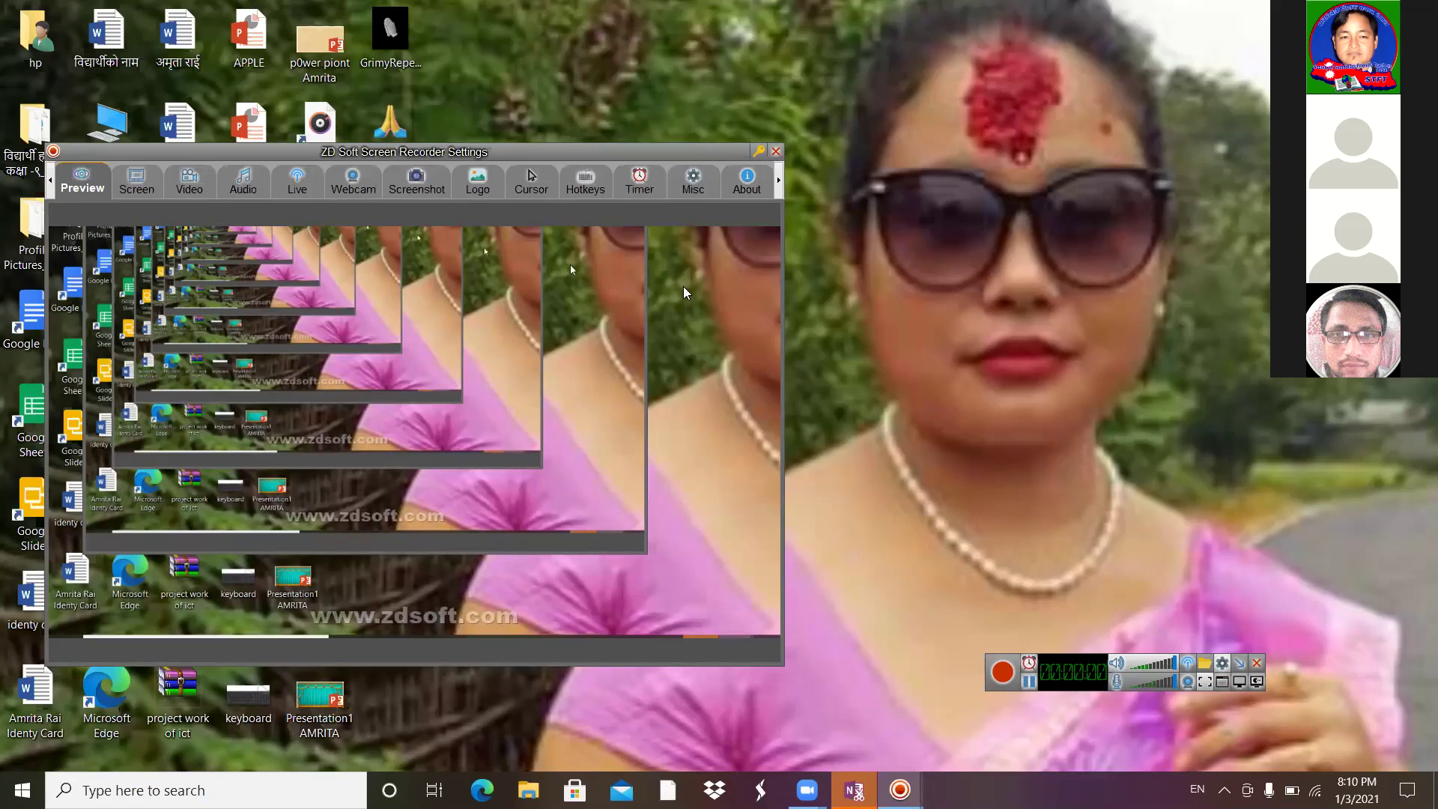
click(774, 153)
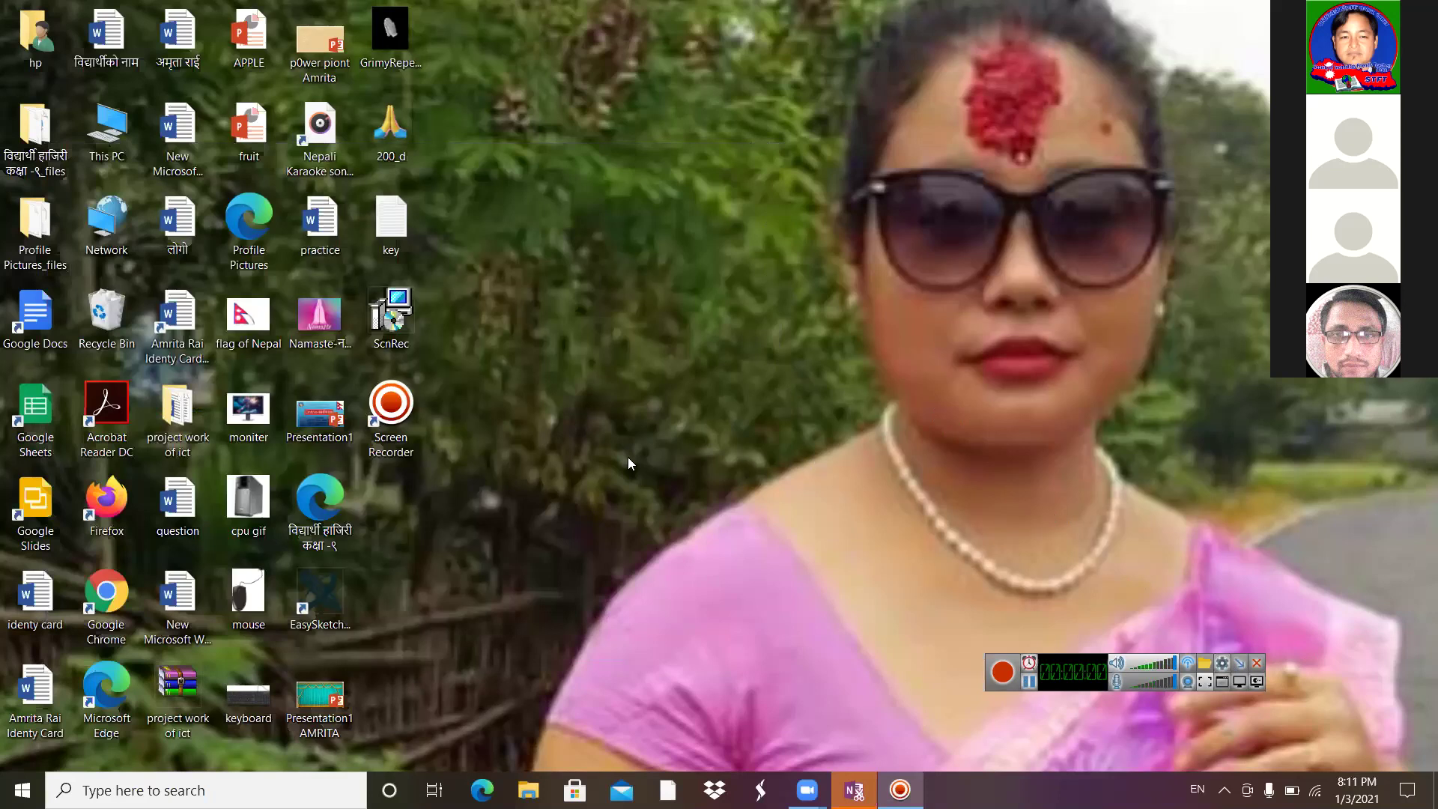
click(390, 420)
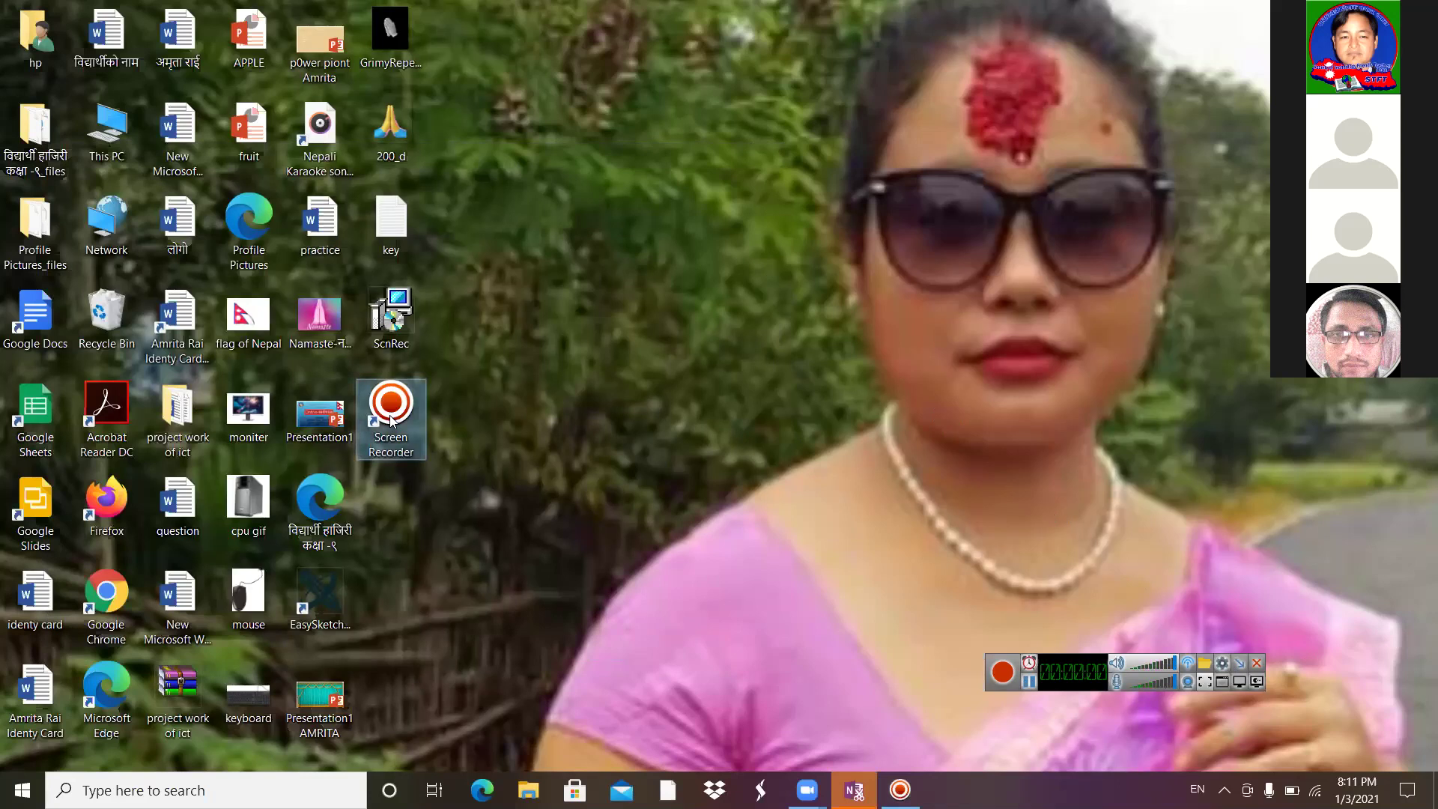
Add the user's full name after 'name:' in the key file, select the e-mail, and minimize Notepad
double_click(386, 240)
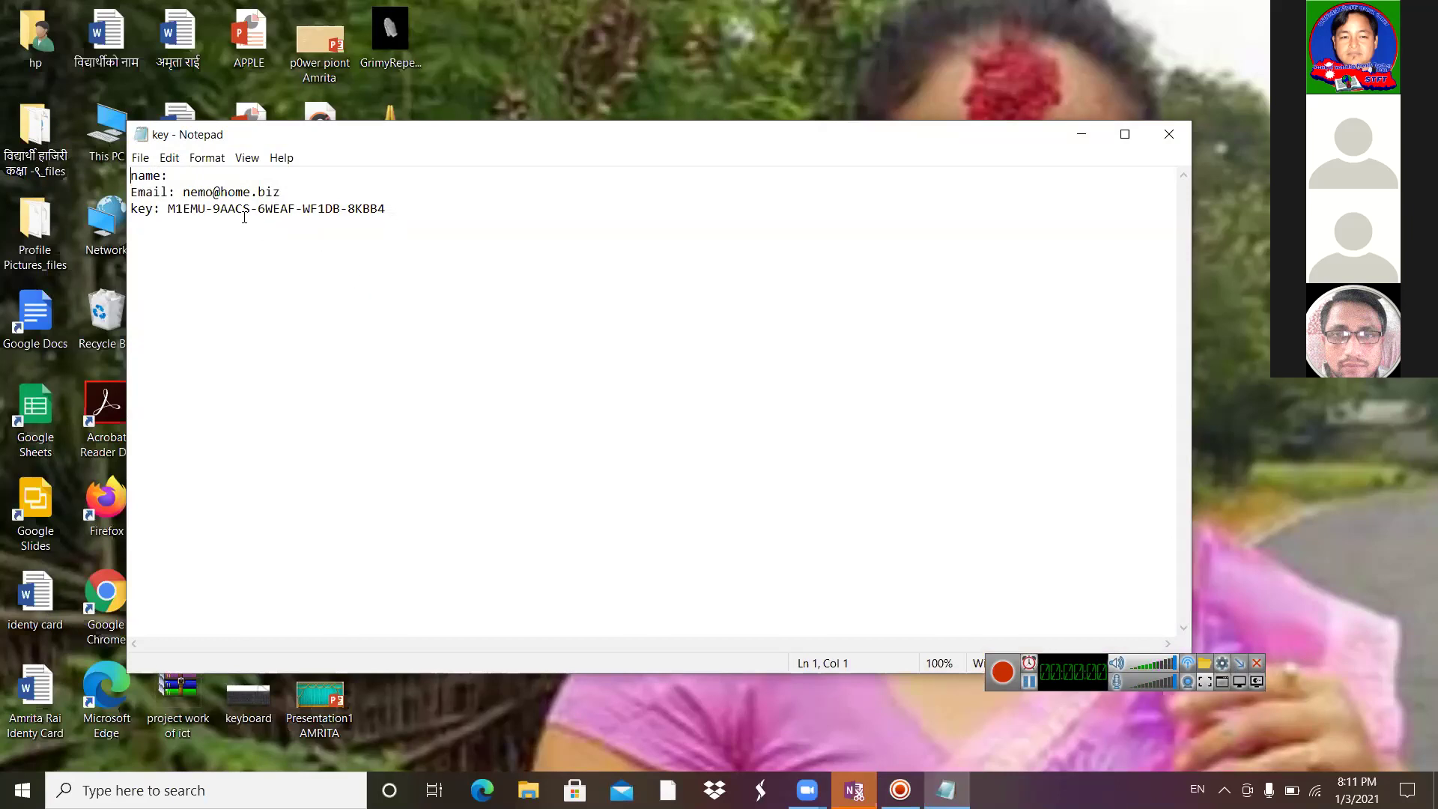
click(173, 177)
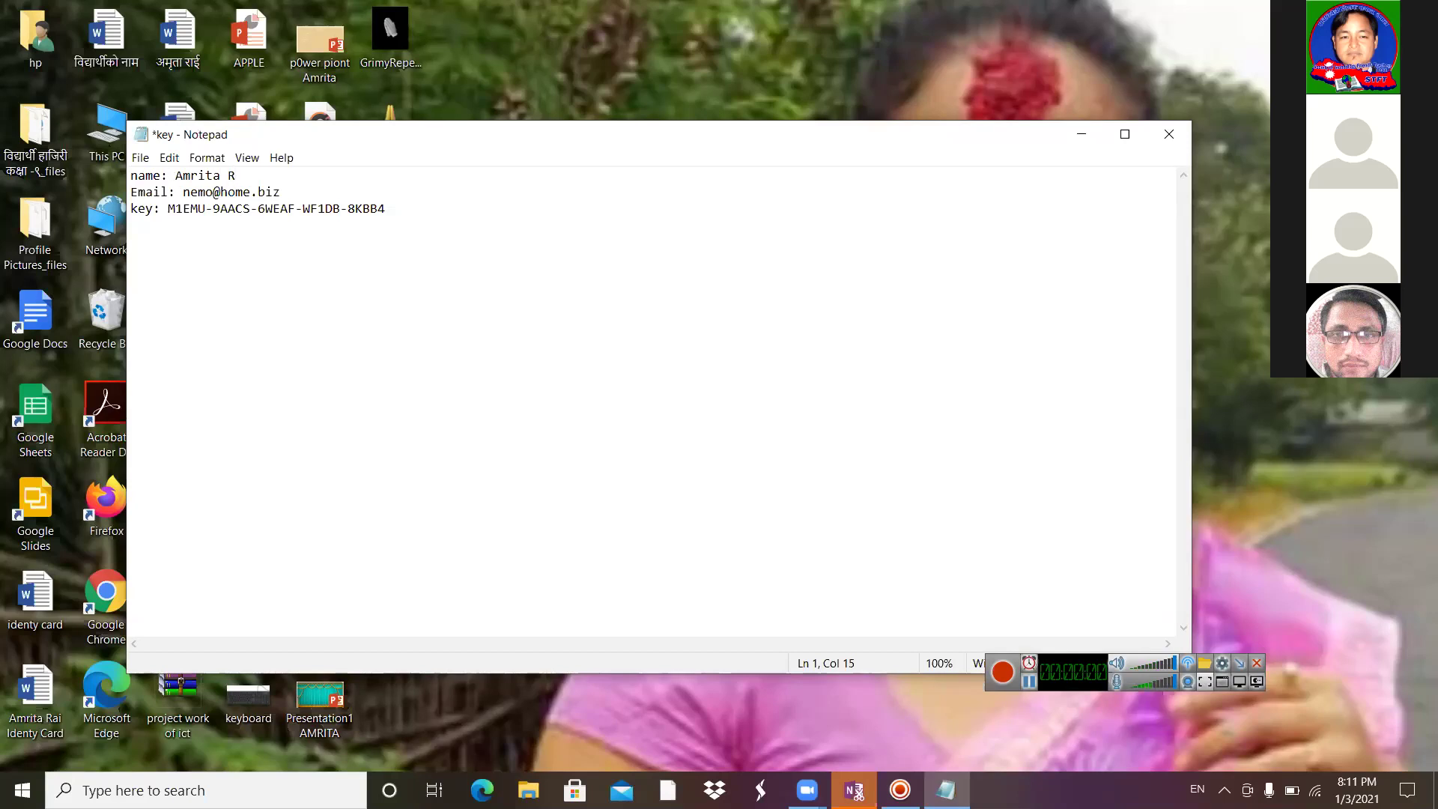
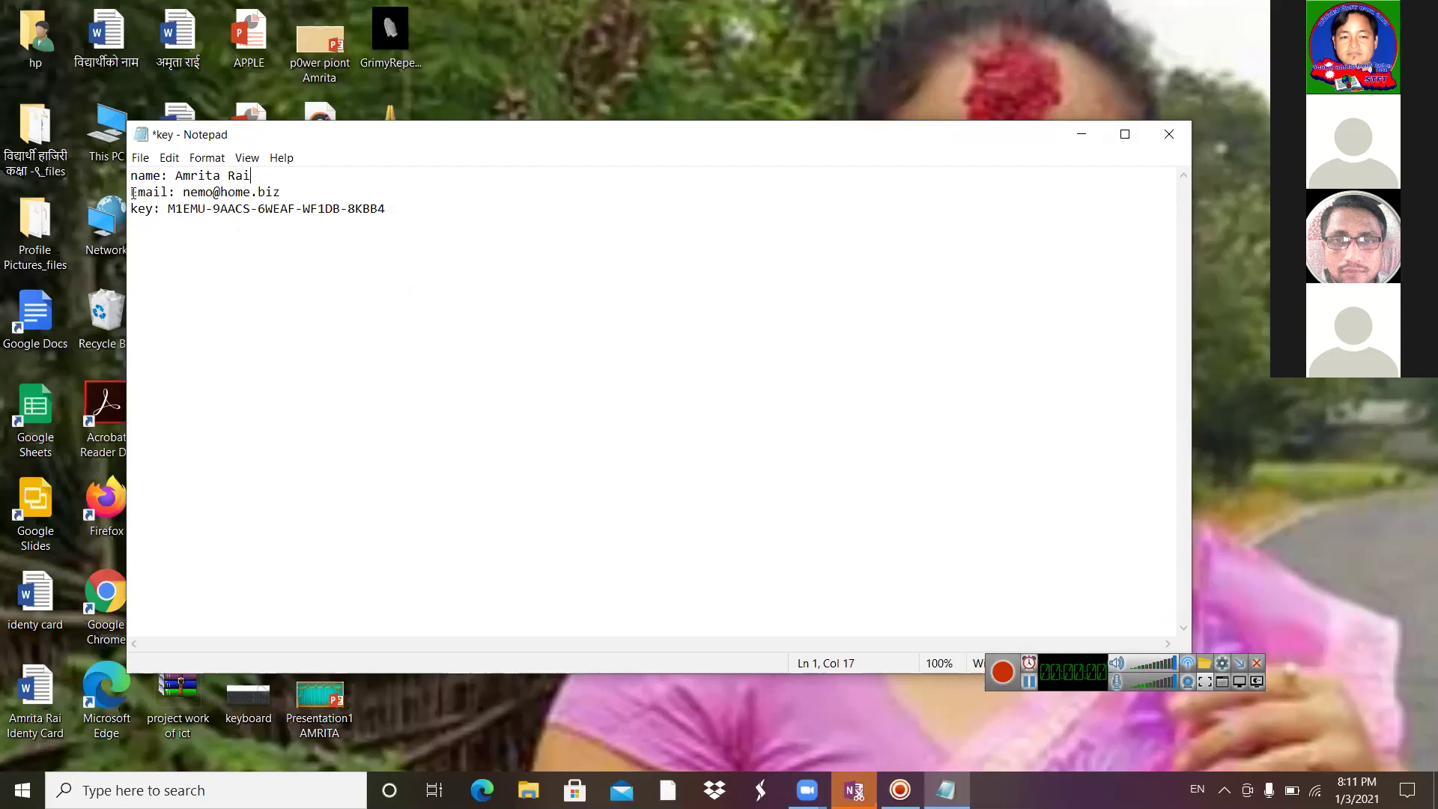
drag(130, 192, 287, 197)
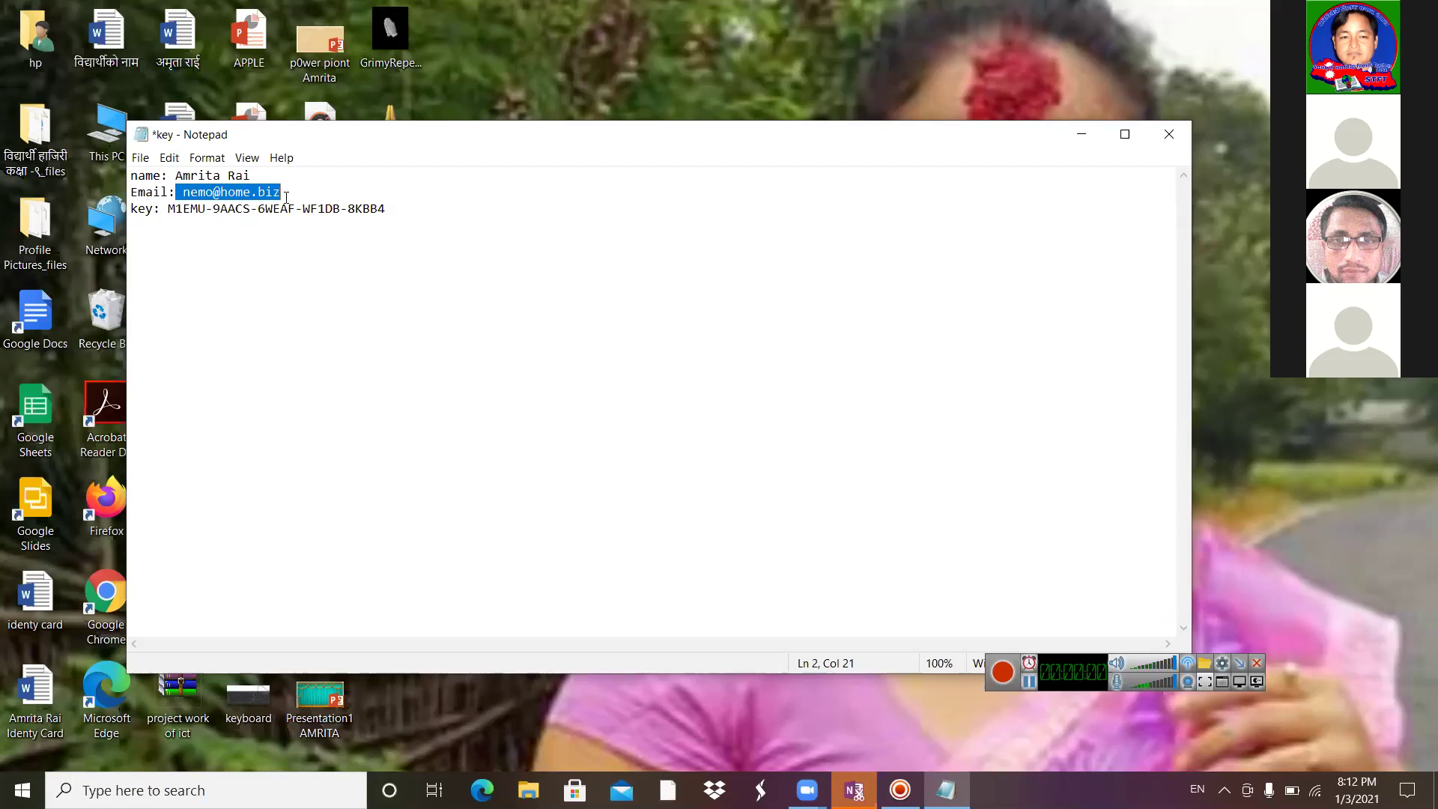
click(1083, 138)
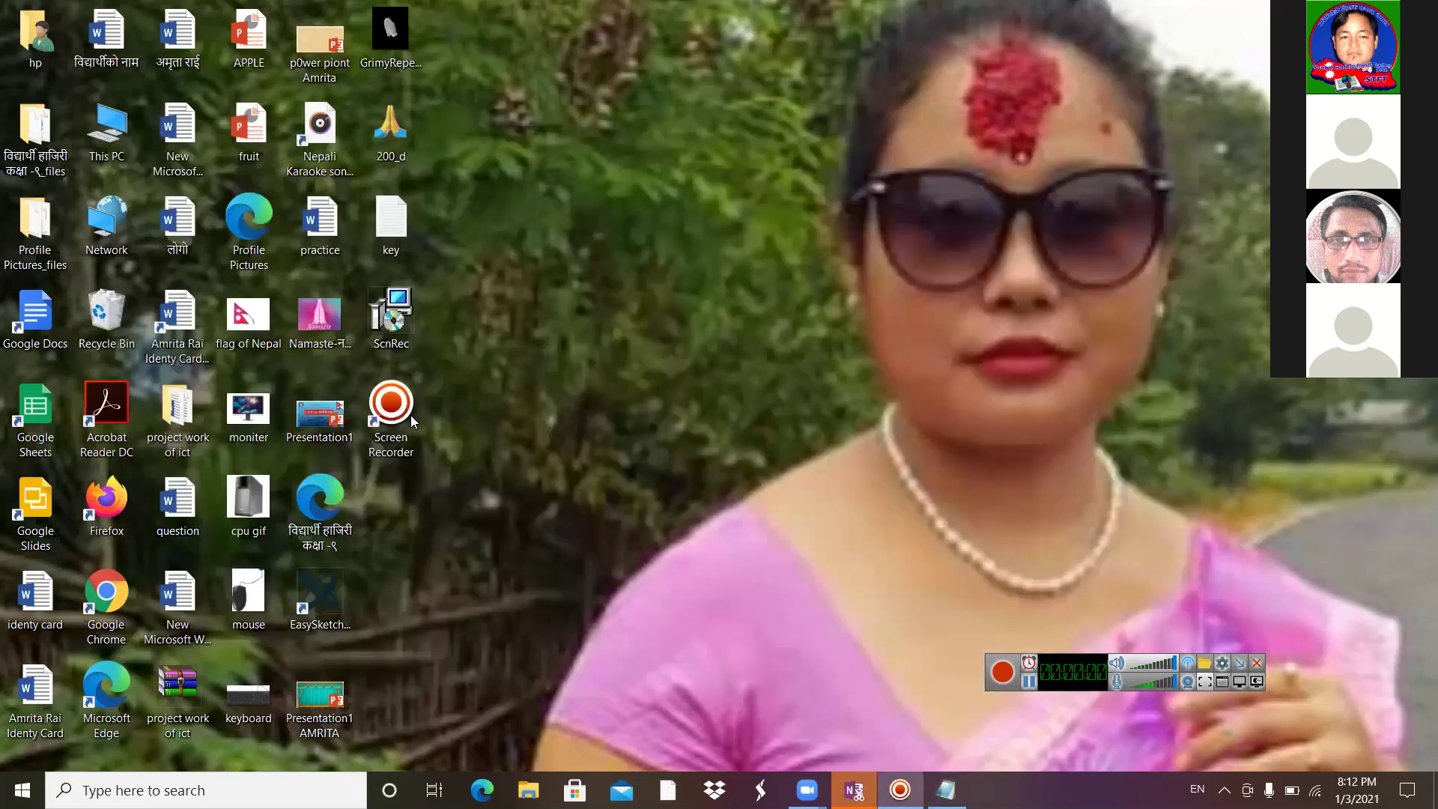
On the settings About page, paste the e-mail into E-mail and type the user's name into Name
click(1222, 663)
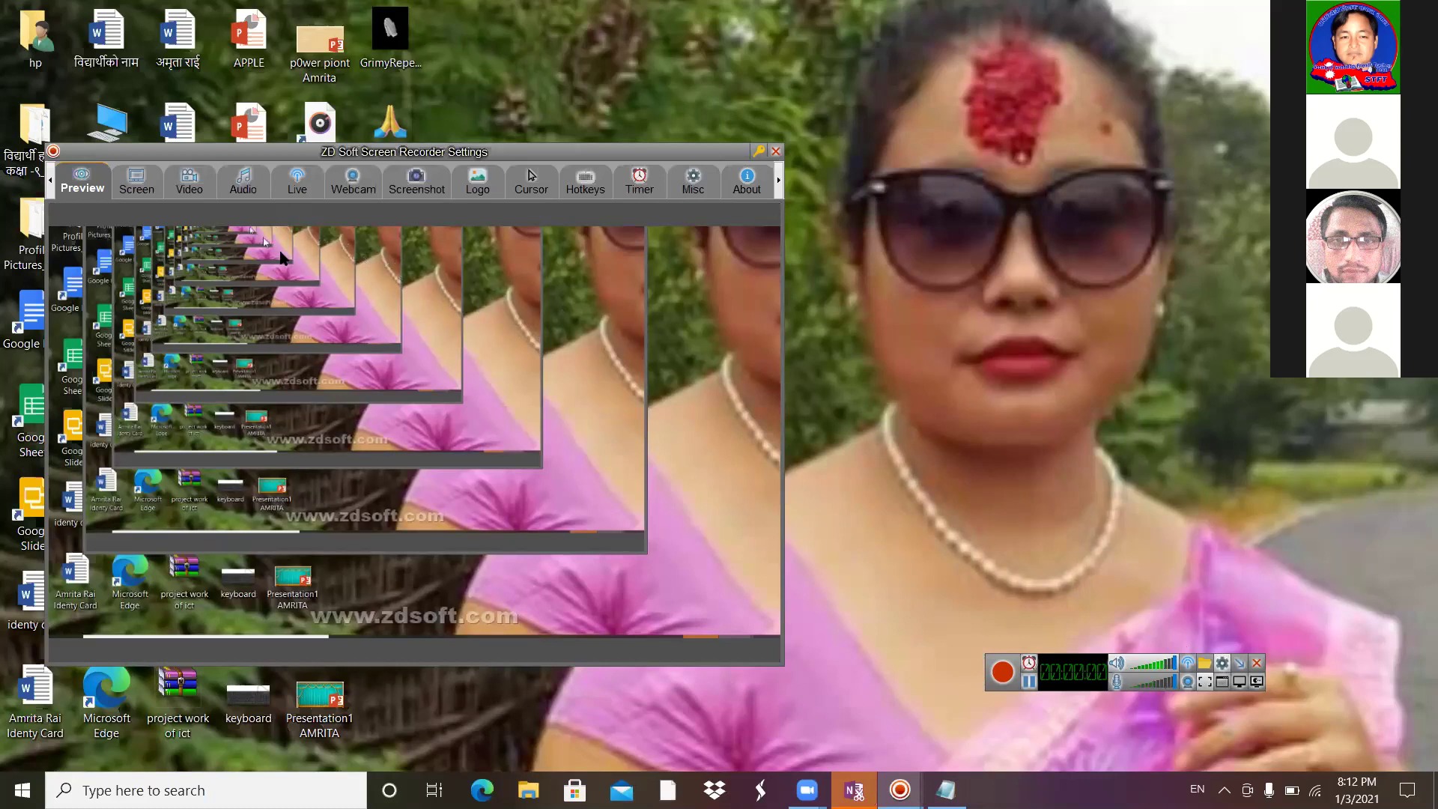
click(747, 182)
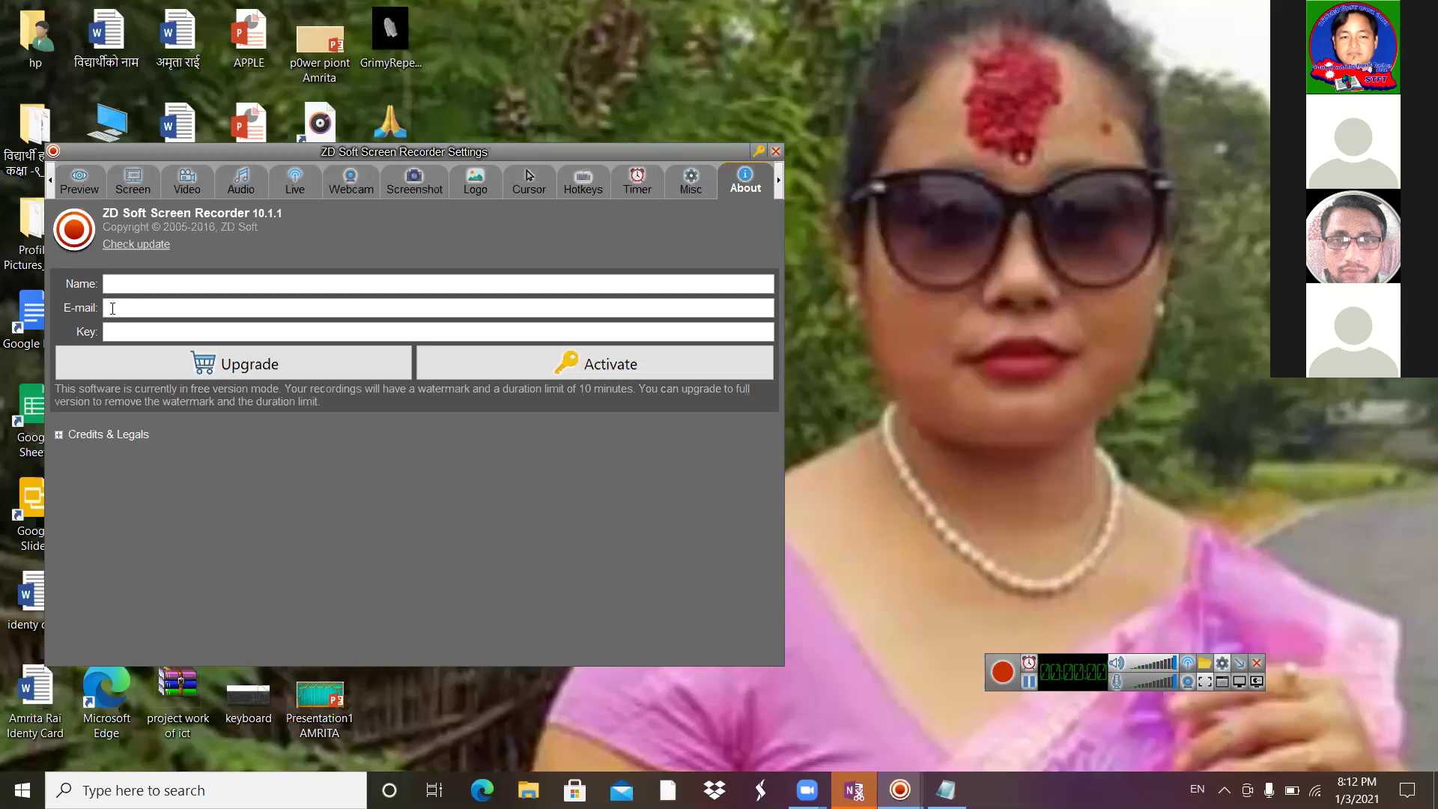
click(112, 308)
key(ctrl+v)
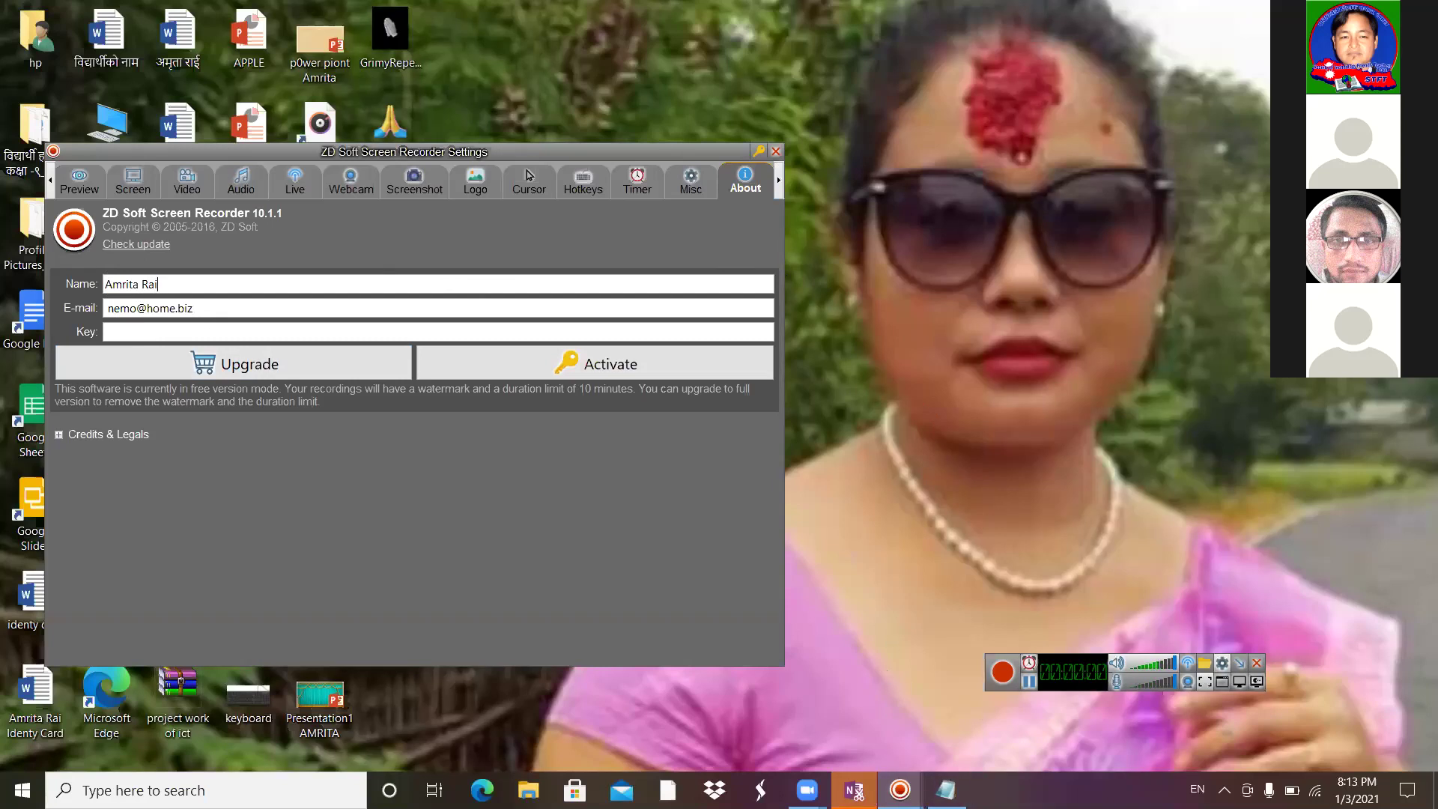
Bring the key file forward and select the whole licence key line
mouse_move(900, 790)
mouse_move(945, 790)
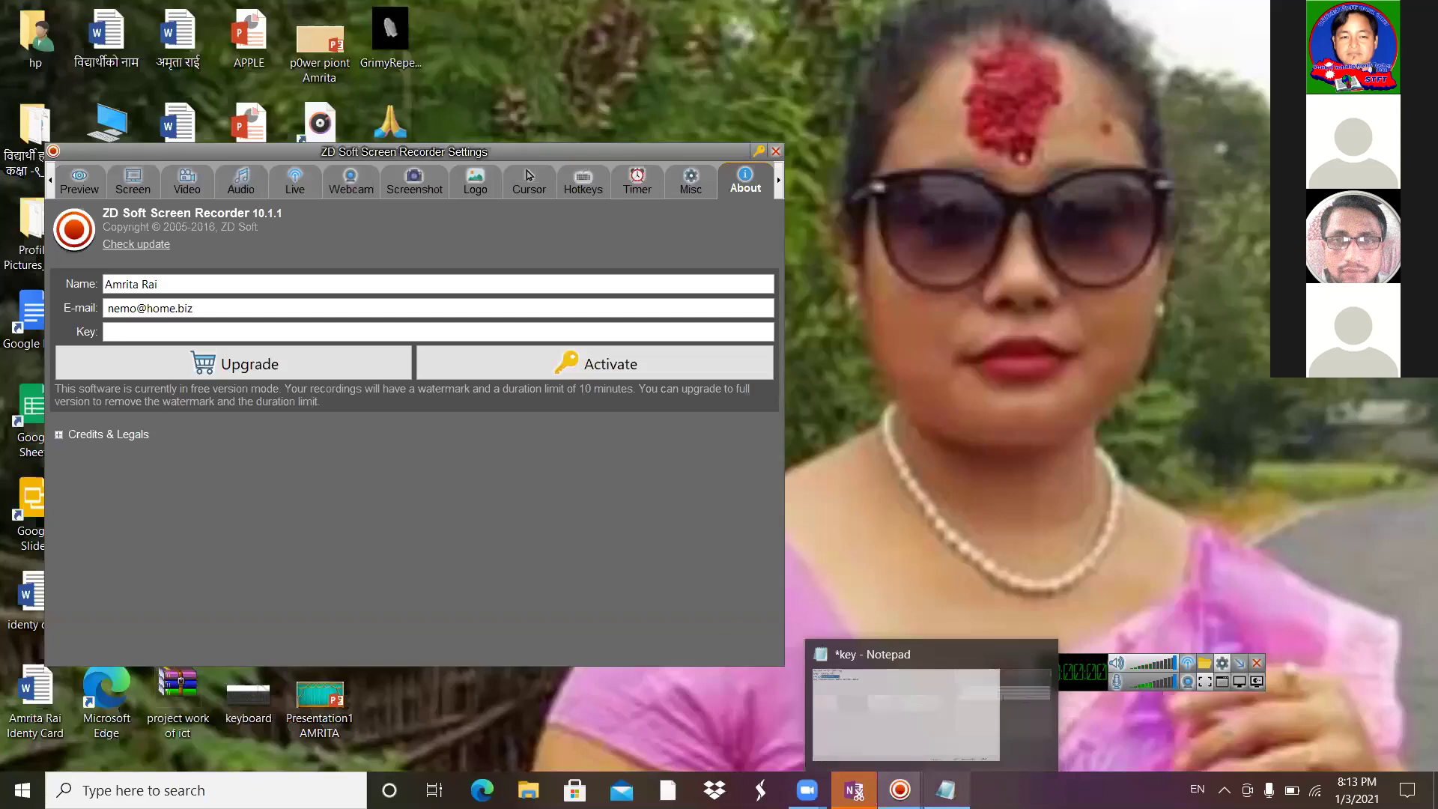
click(945, 790)
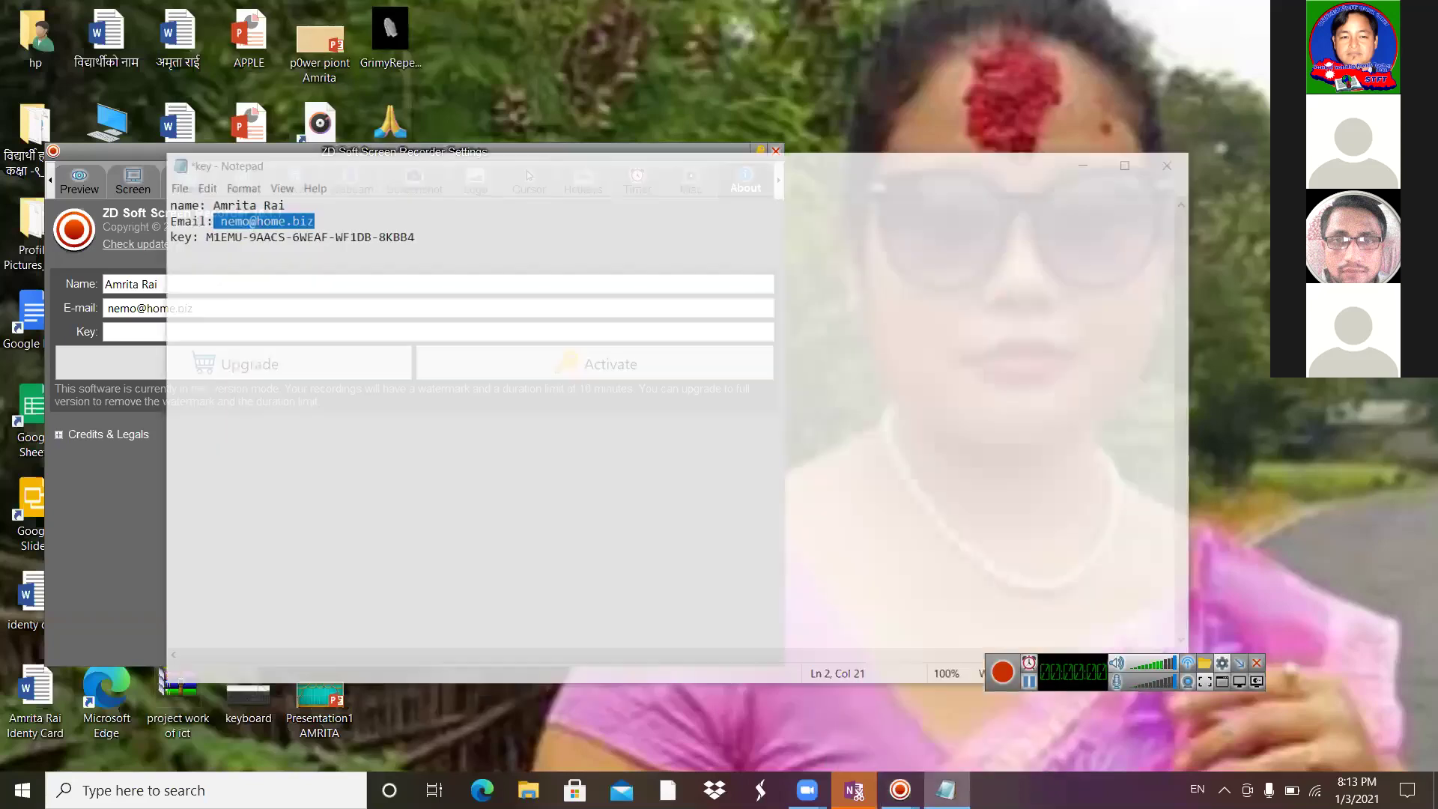
double_click(184, 210)
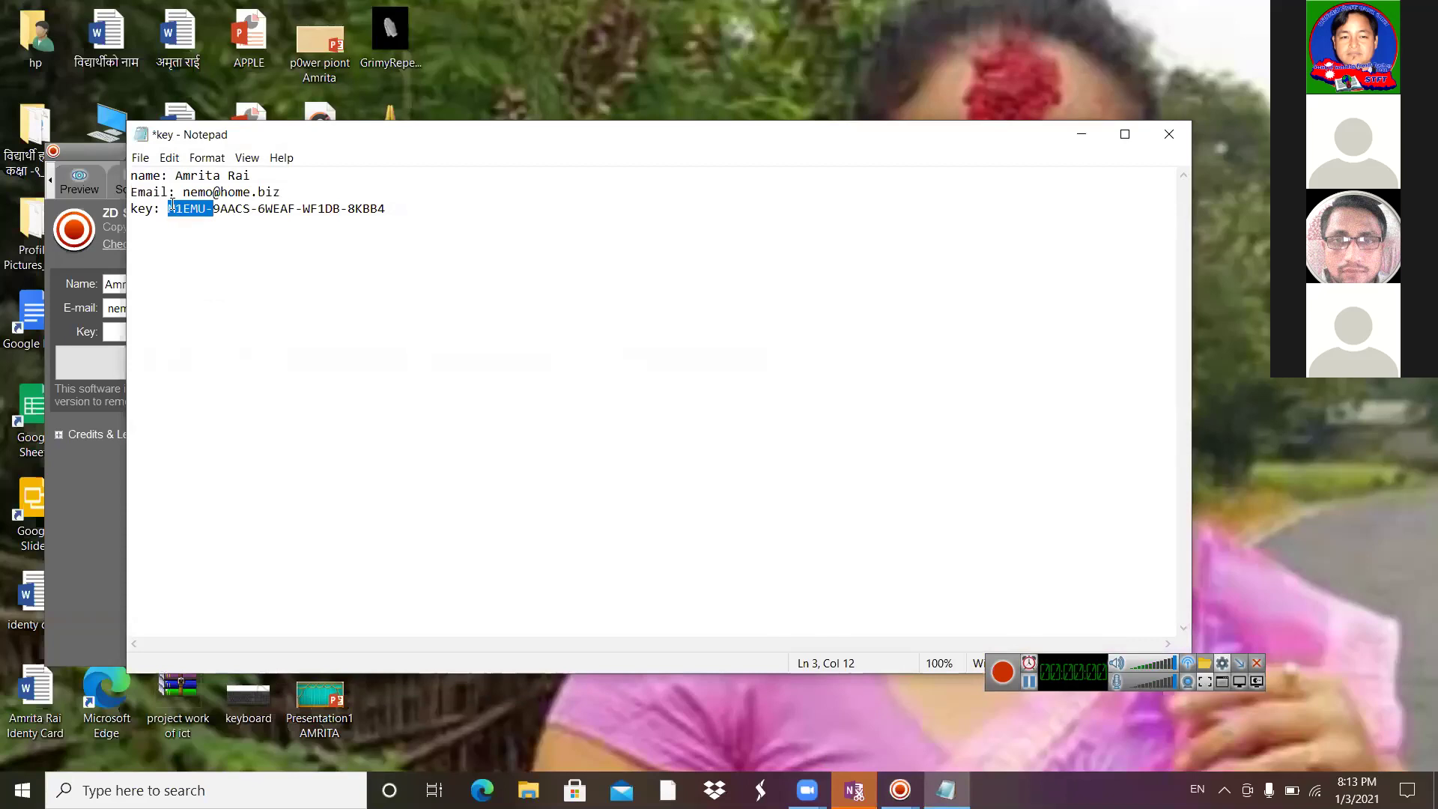
click(165, 207)
drag(166, 206, 388, 215)
key(ctrl+c)
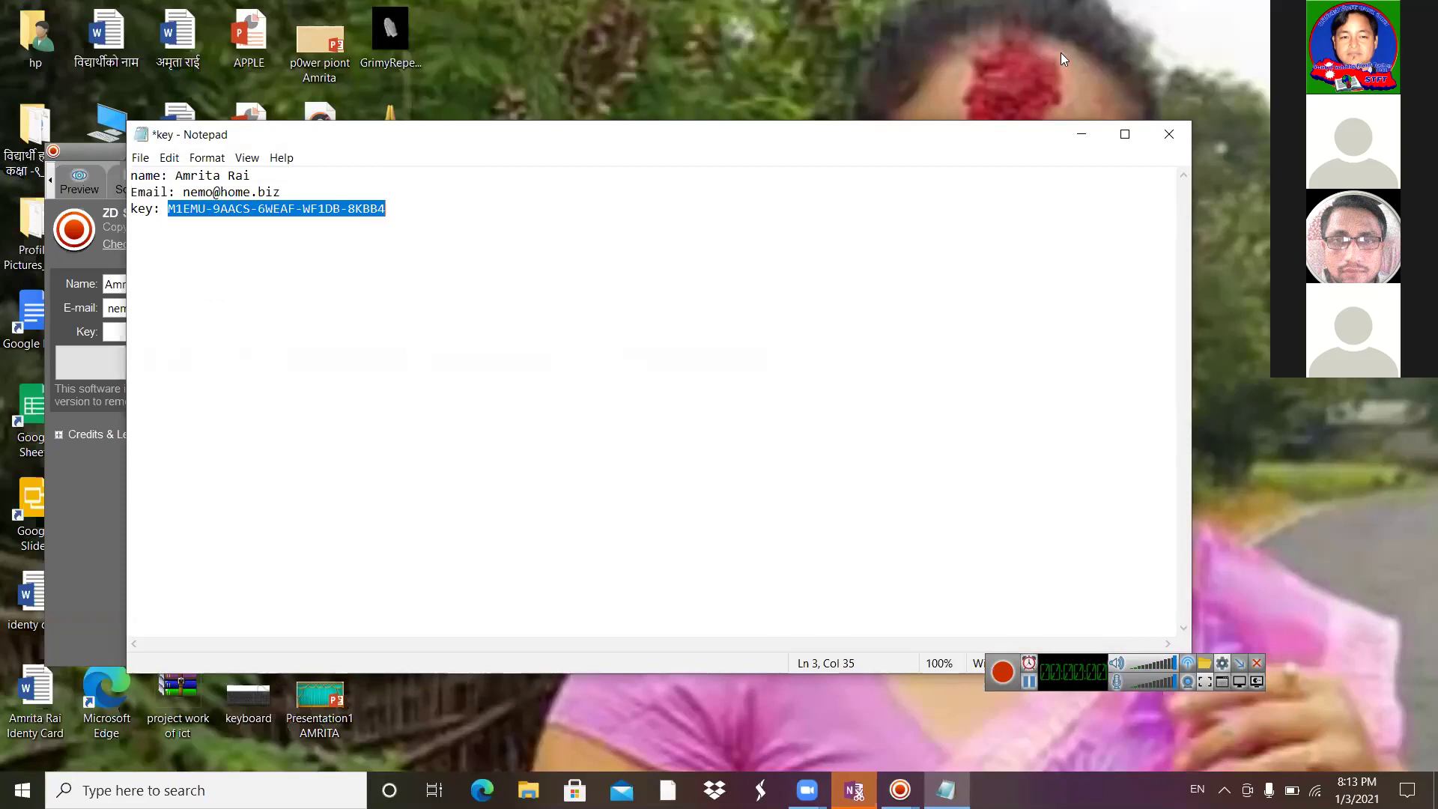
Paste the licence key into the registration page and activate the recorder
click(1078, 134)
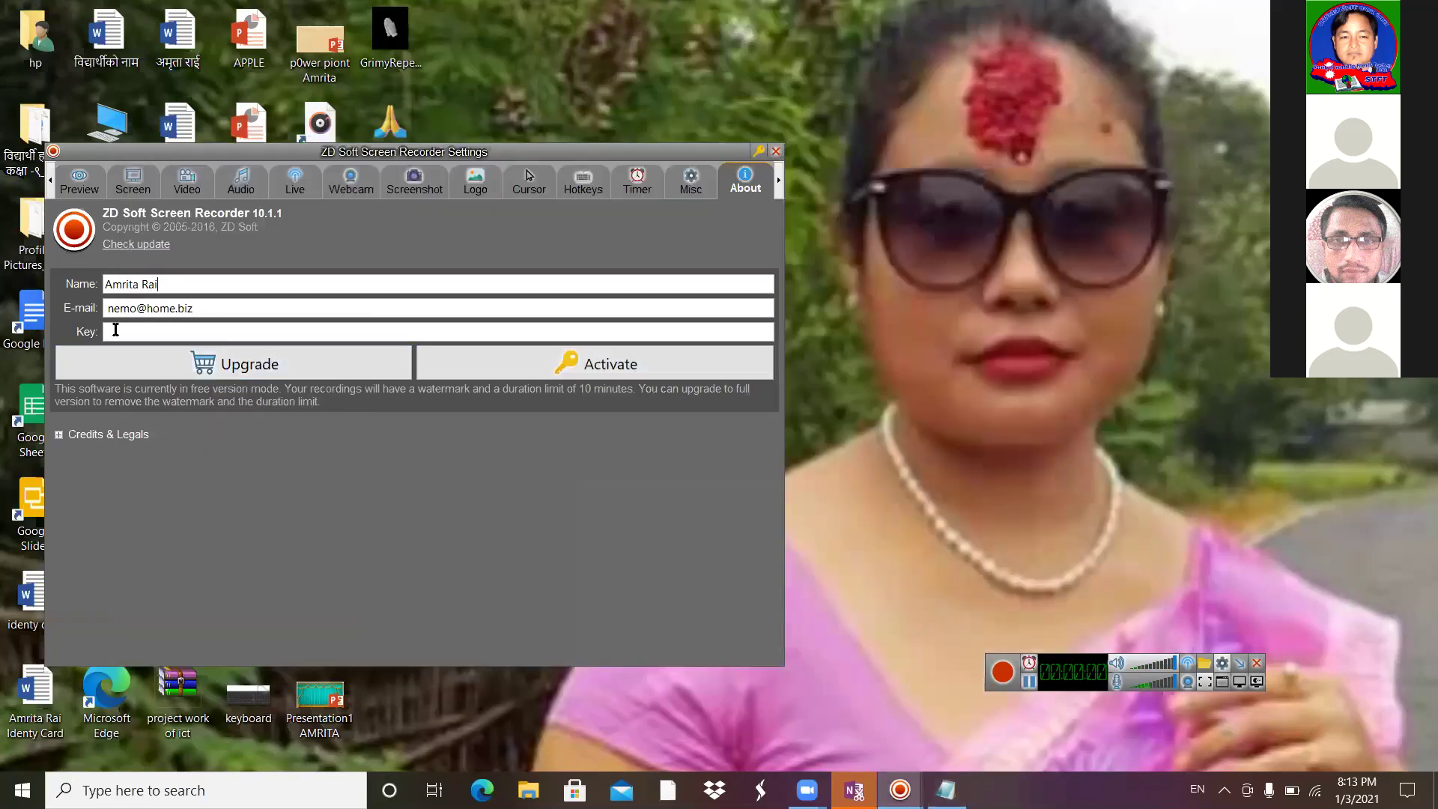
key(ctrl+v)
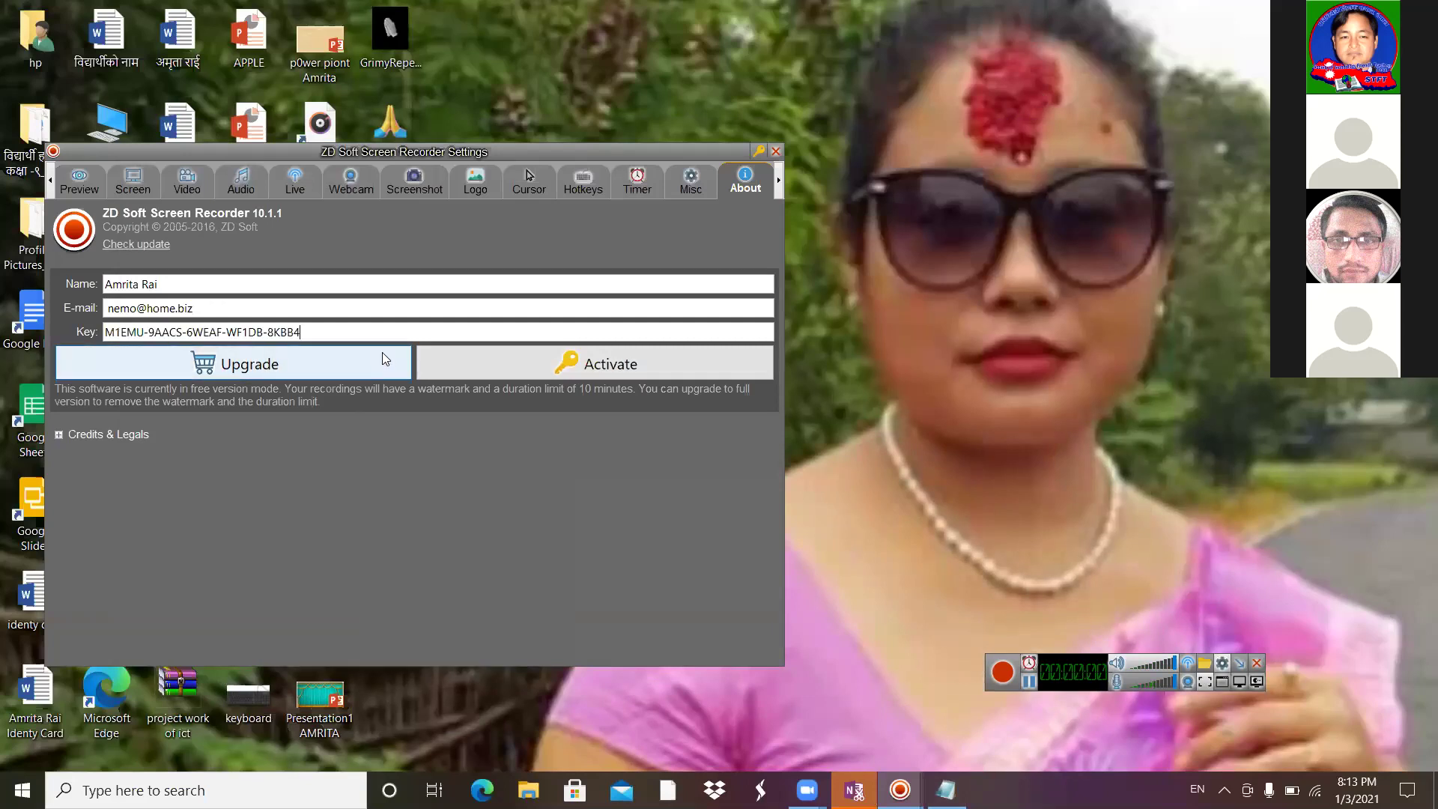
click(624, 369)
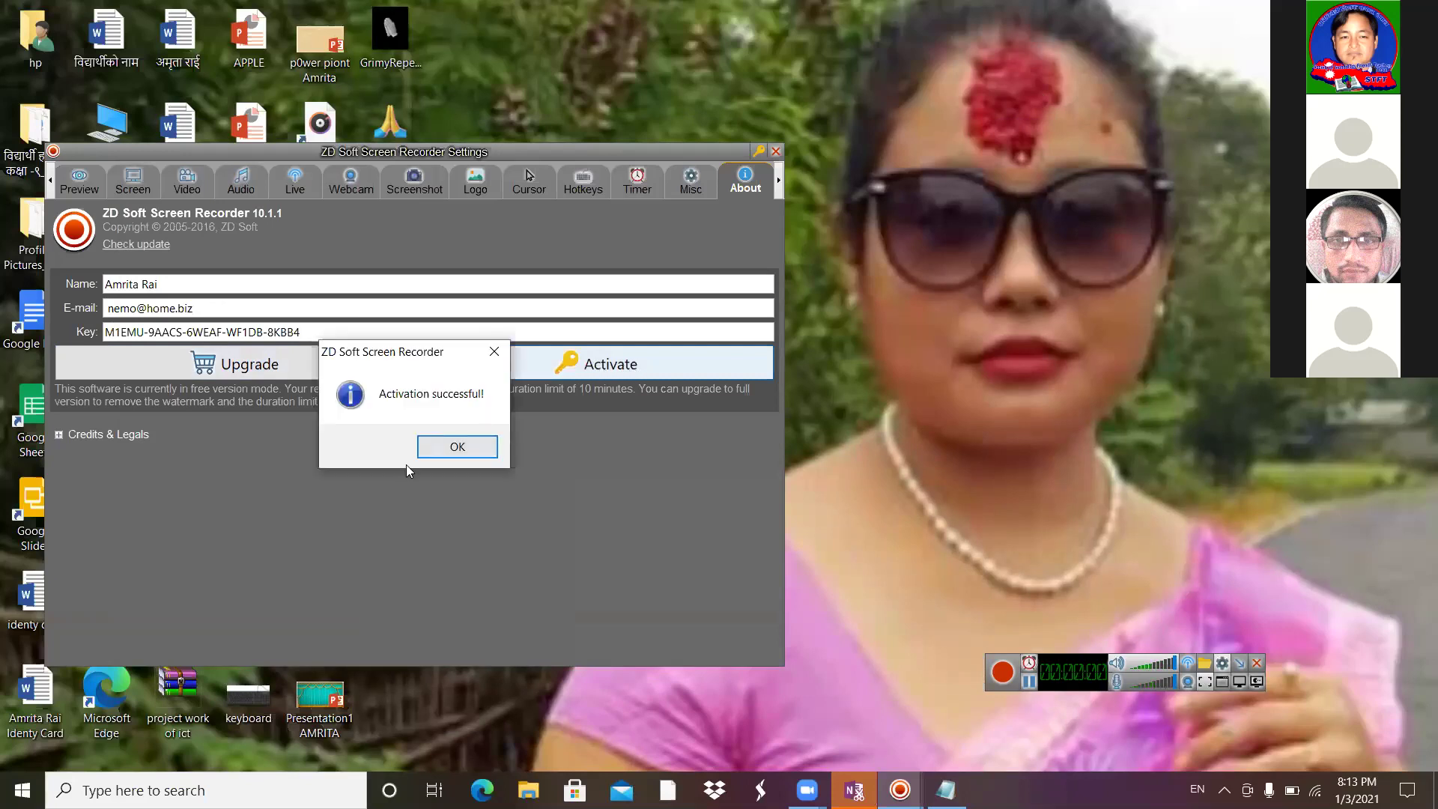
Dismiss the activation success message, close the licensed settings, and select the next desktop's ScnRec installer
click(447, 447)
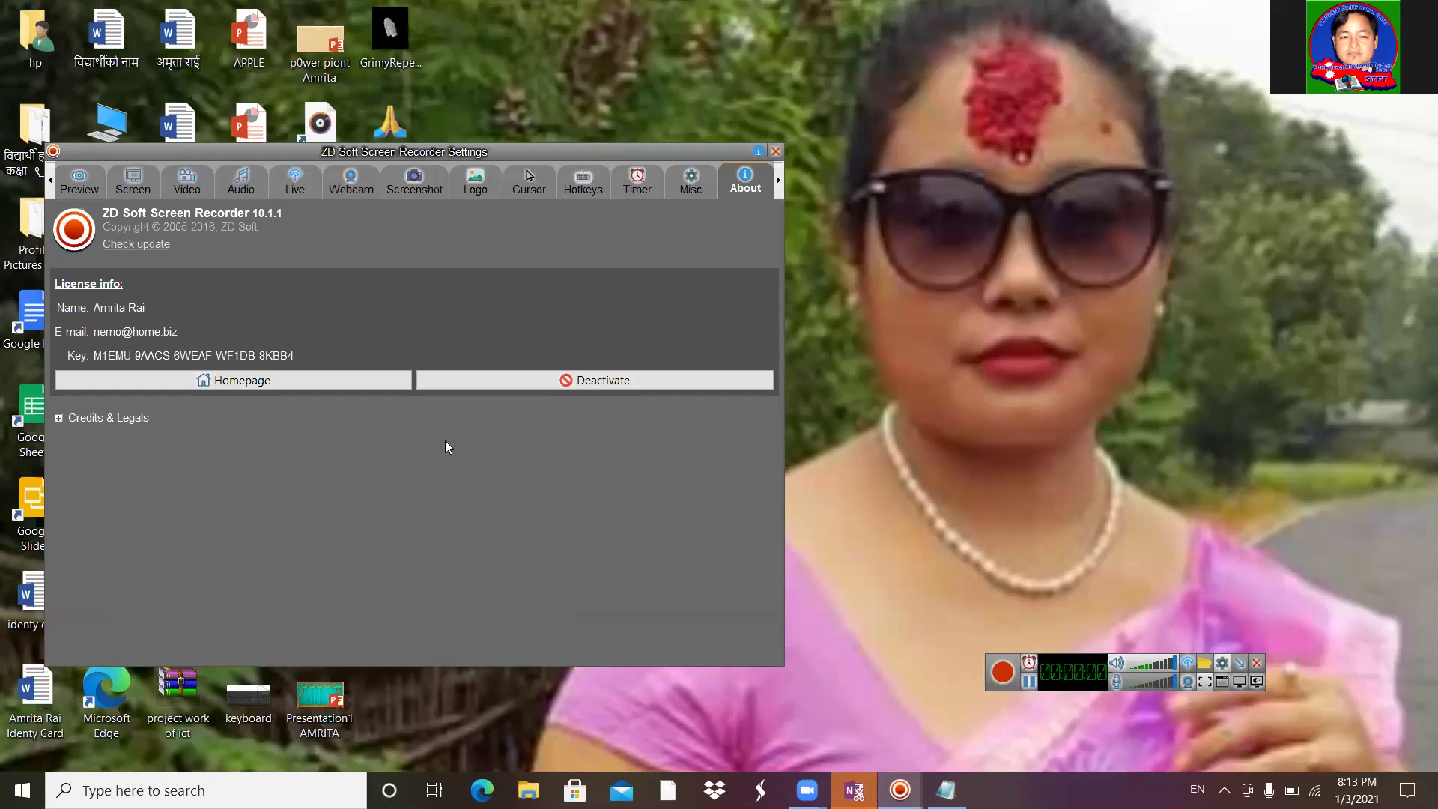
click(776, 153)
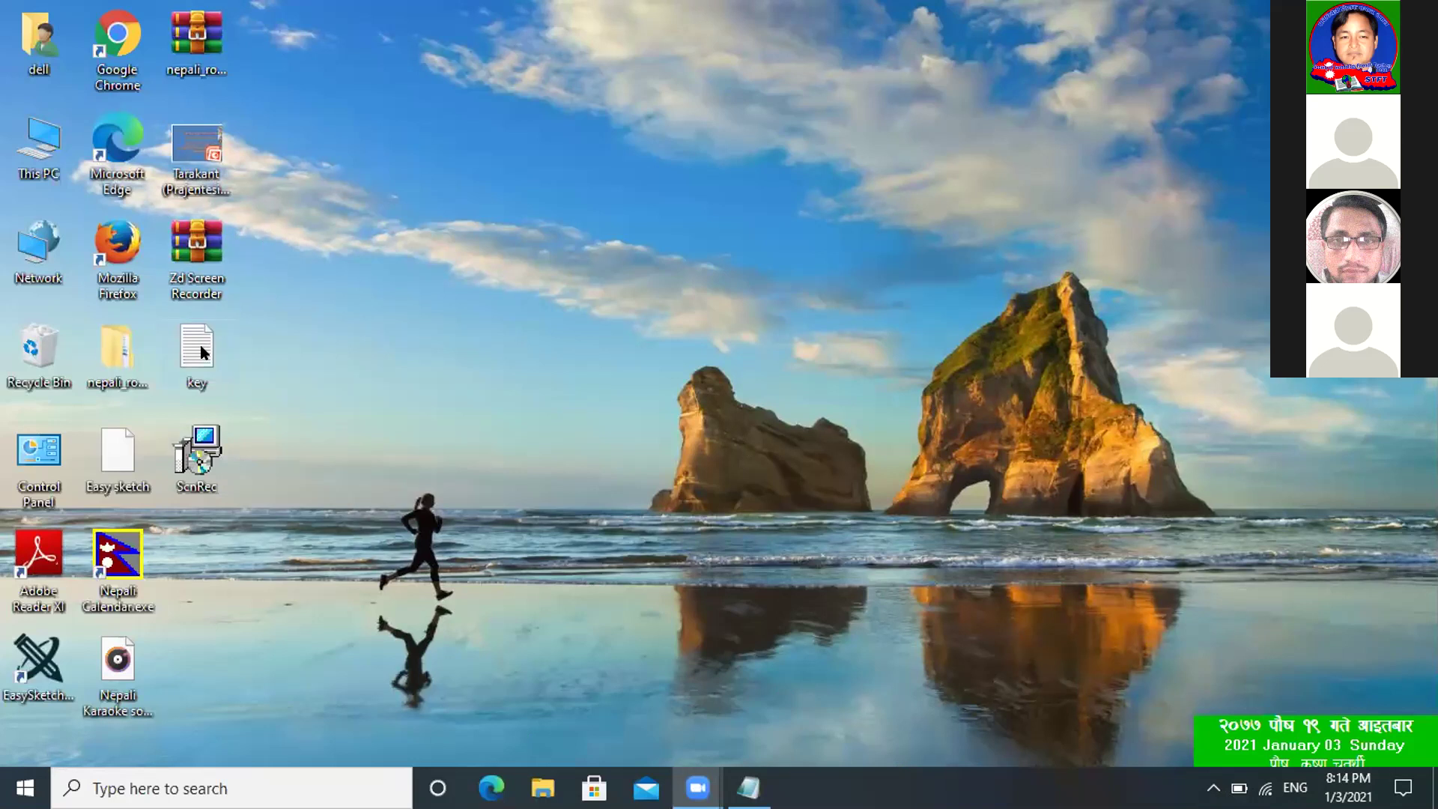
click(204, 444)
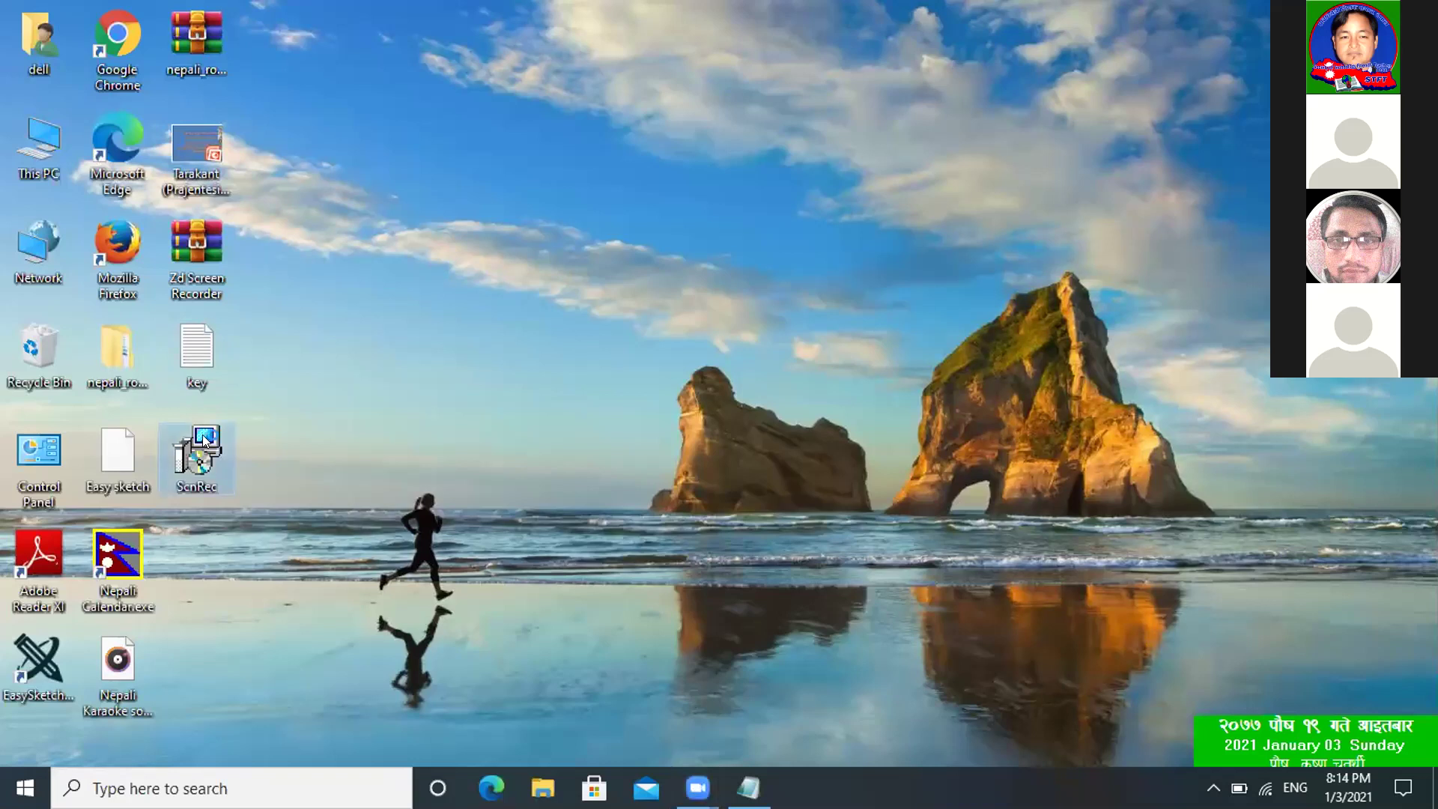
Install ZD Soft Screen Recorder 10.1.1 from ScnRec with the licence accepted and Typical setup, launching on finish
double_click(203, 442)
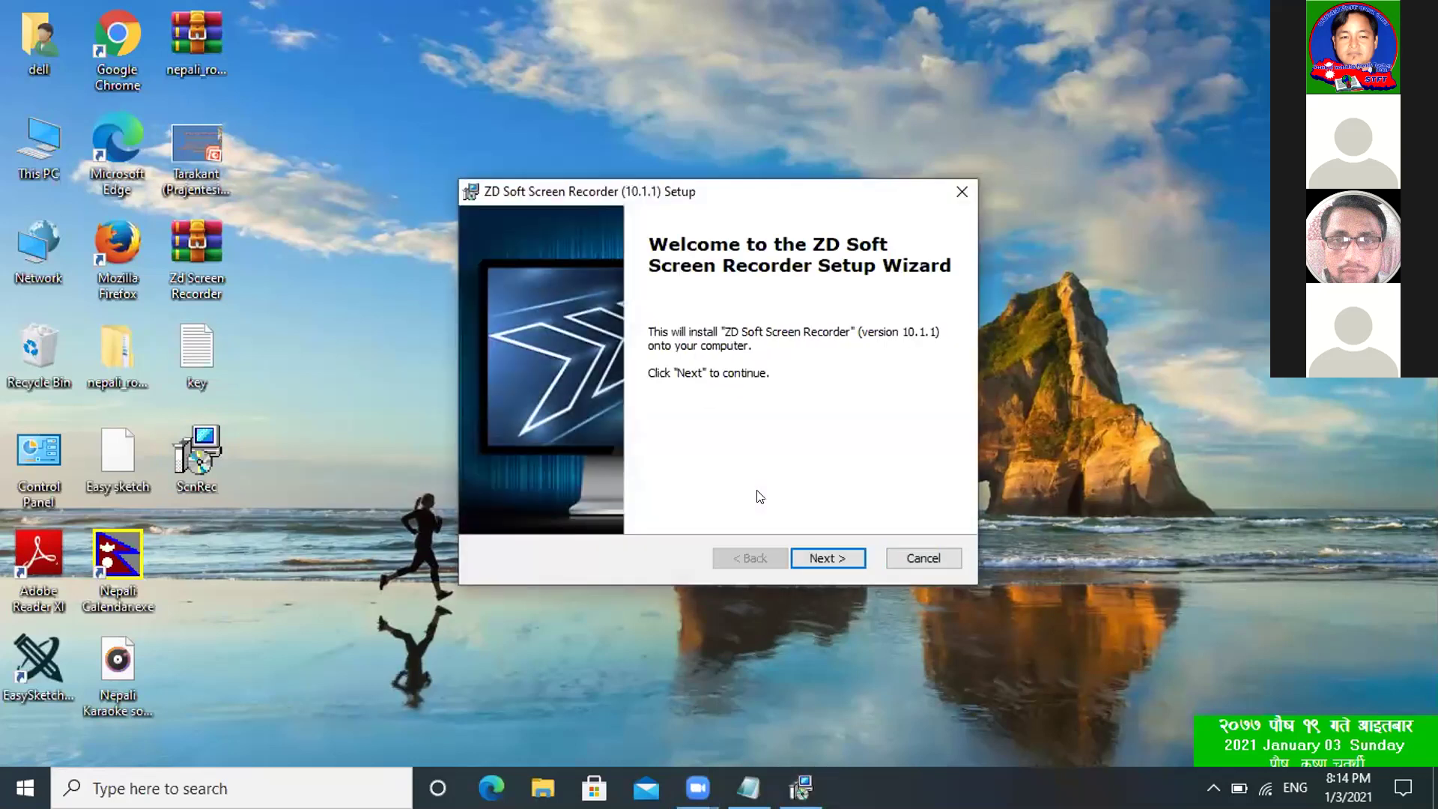
click(826, 555)
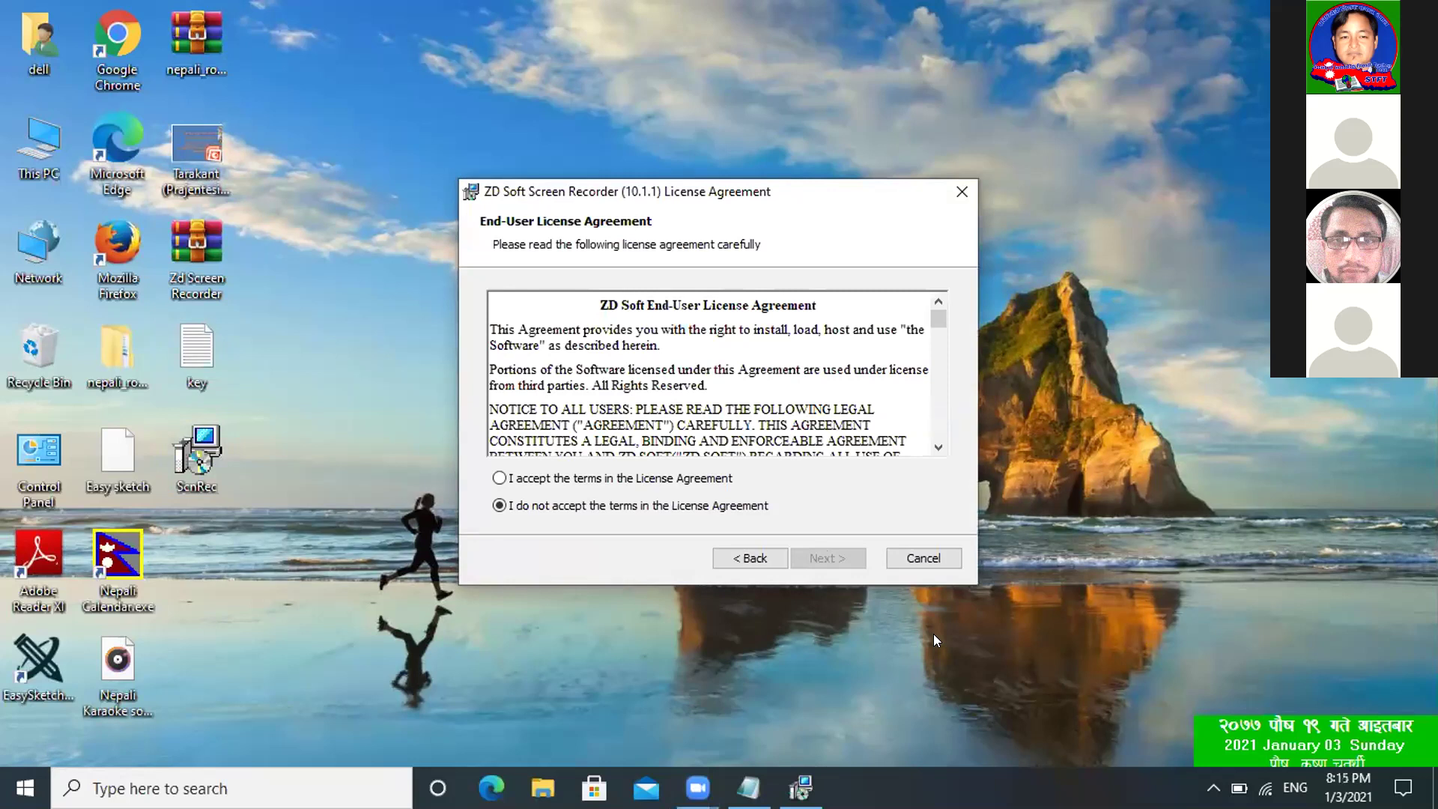
click(500, 480)
click(828, 559)
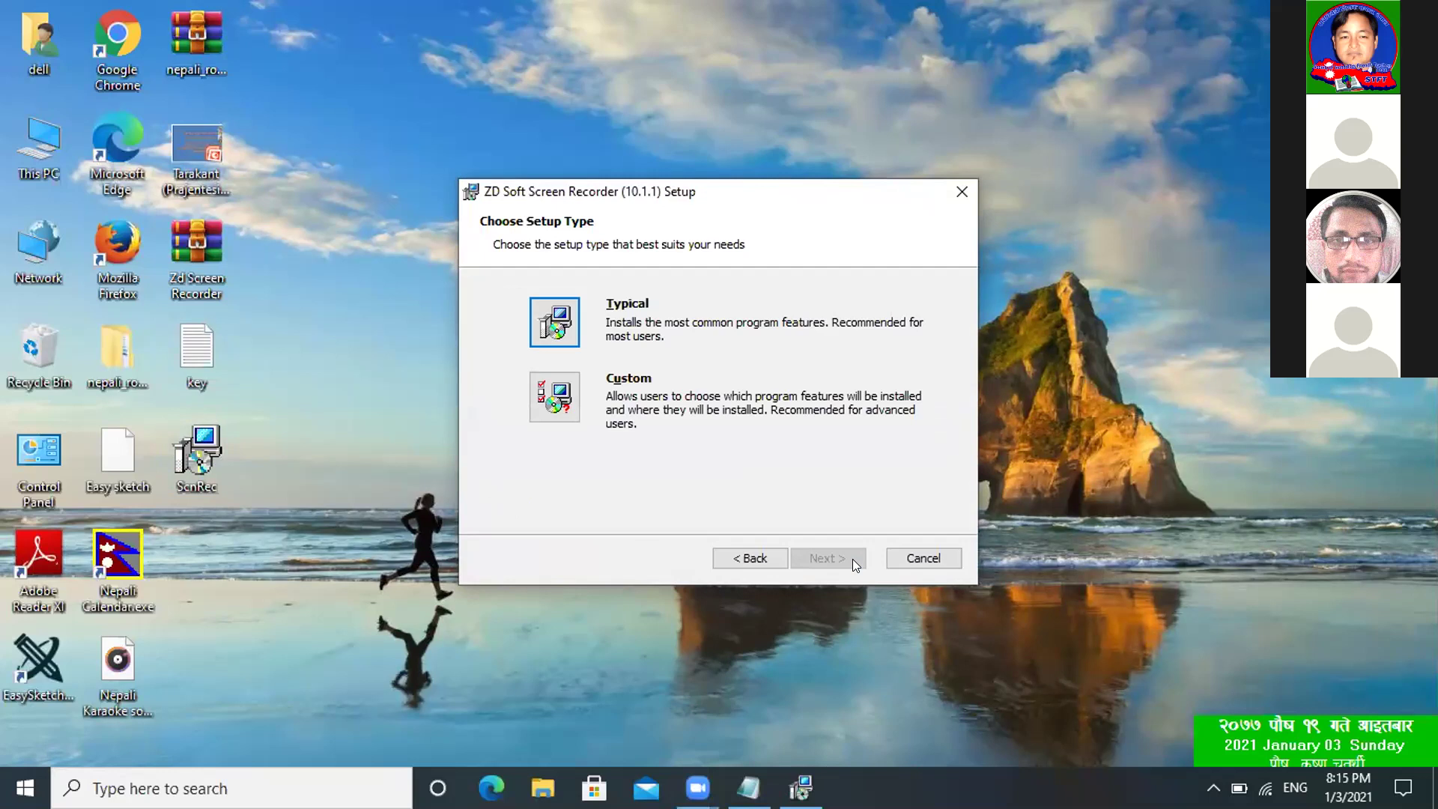
click(559, 305)
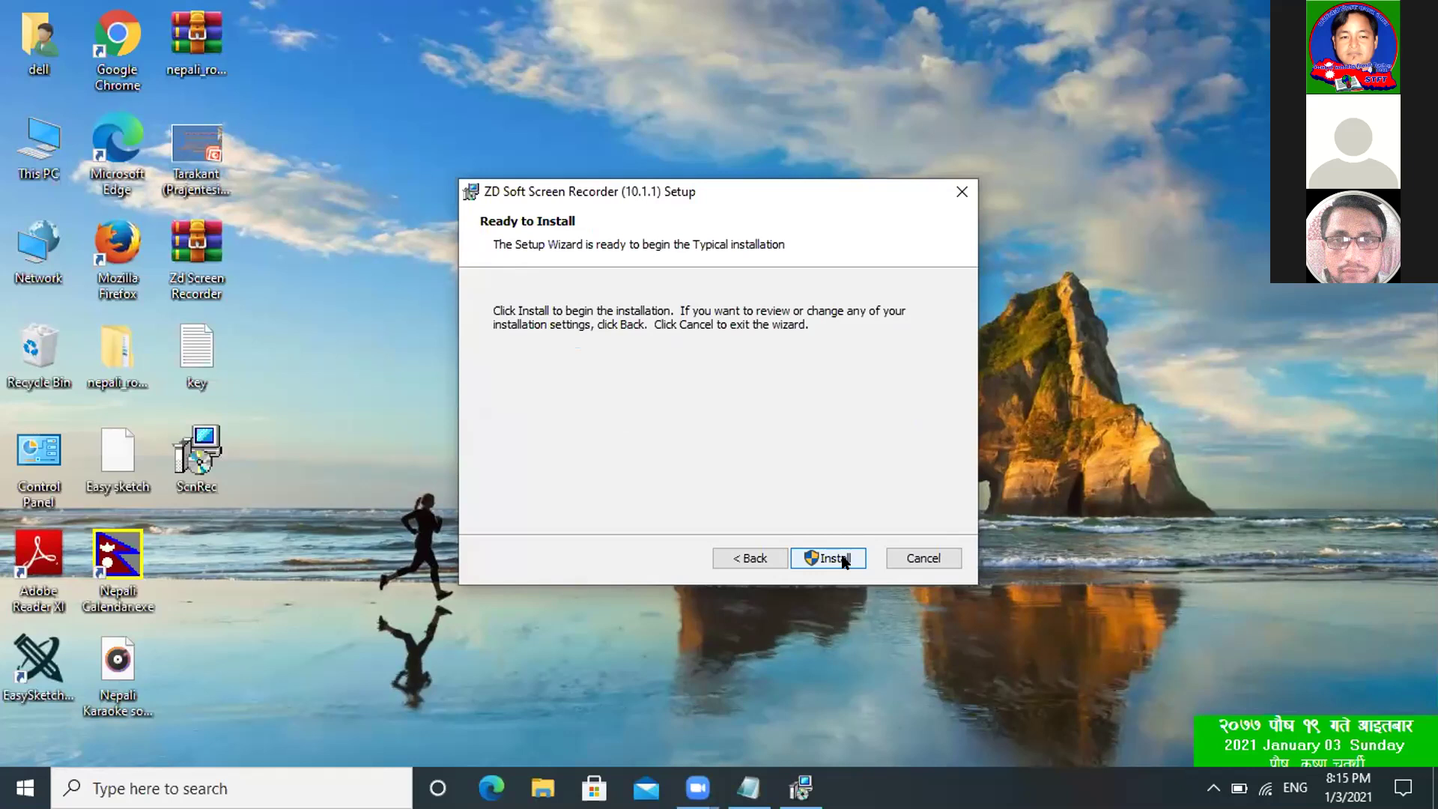
click(833, 558)
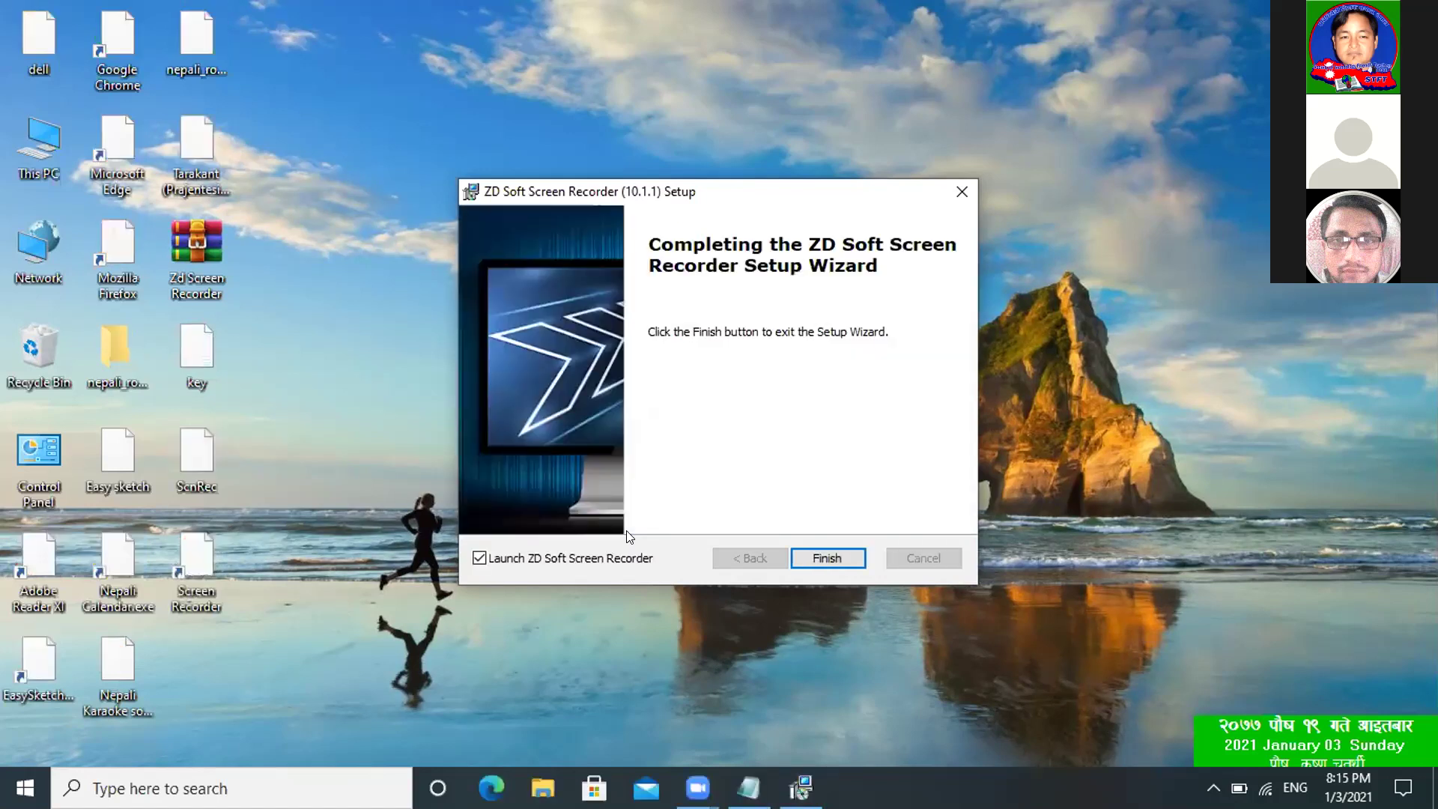
click(851, 561)
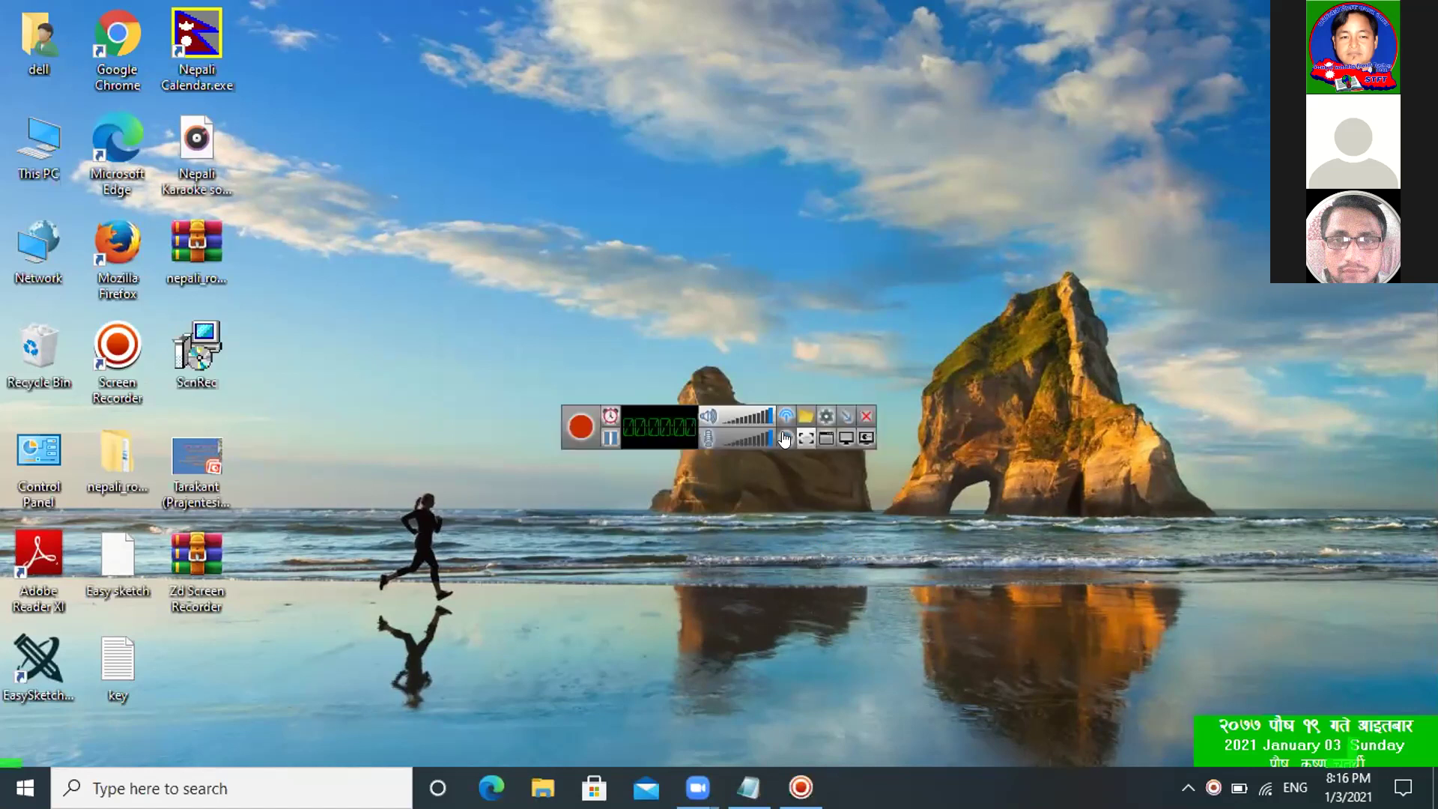
Select the e-mail address line in key.txt, then open the recorder's settings window
click(785, 437)
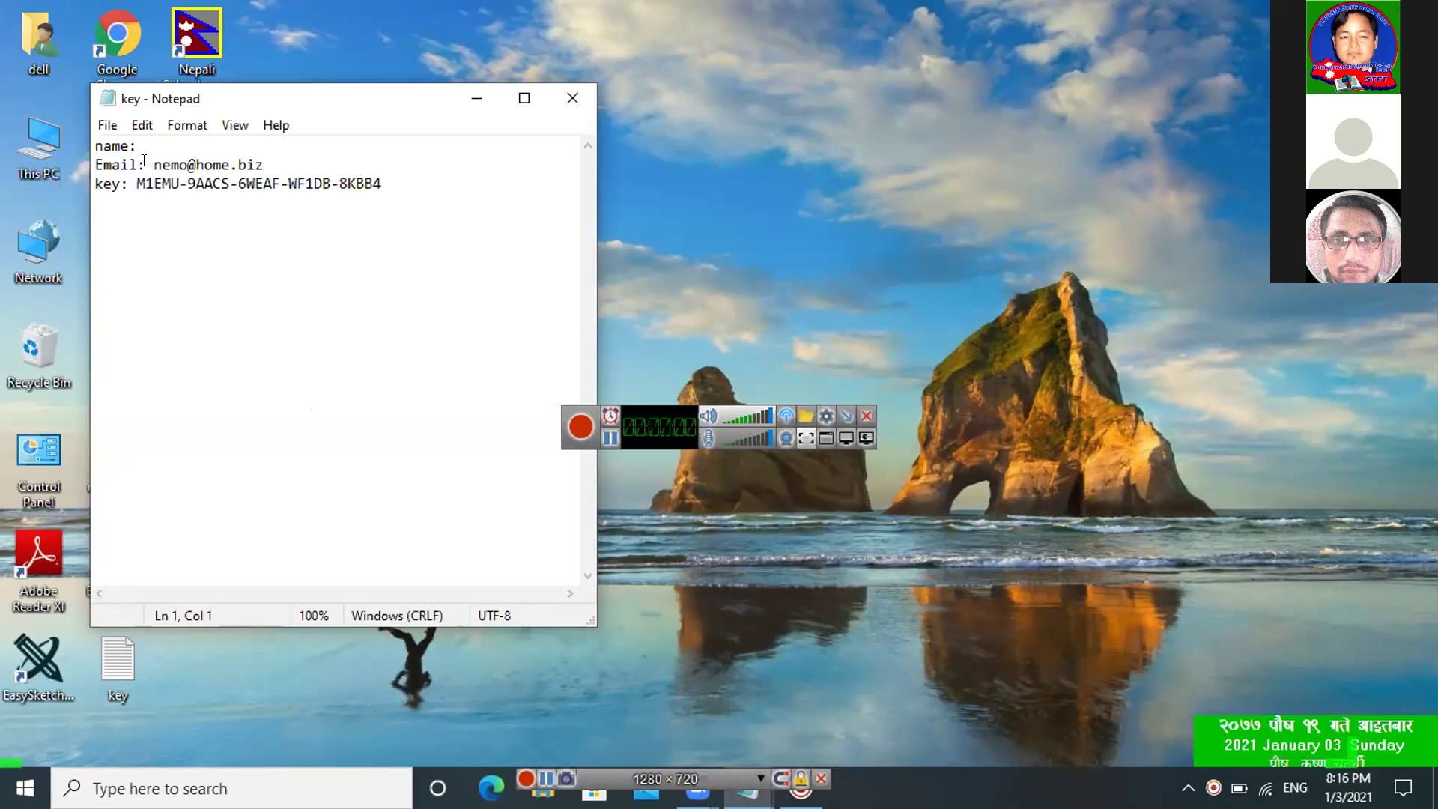
key(Down)
key(Right)
key(Right)
key(Right)
key(Right)
key(Right)
key(Right)
key(shift+Right)
key(shift+Right)
key(shift+Right)
key(shift+Right)
key(shift+Right)
key(shift+Right)
key(shift+Right)
key(shift+Right)
key(shift+Right)
key(shift+Right)
key(shift+Right)
key(shift+Right)
key(shift+Right)
key(shift+Right)
key(ctrl+c)
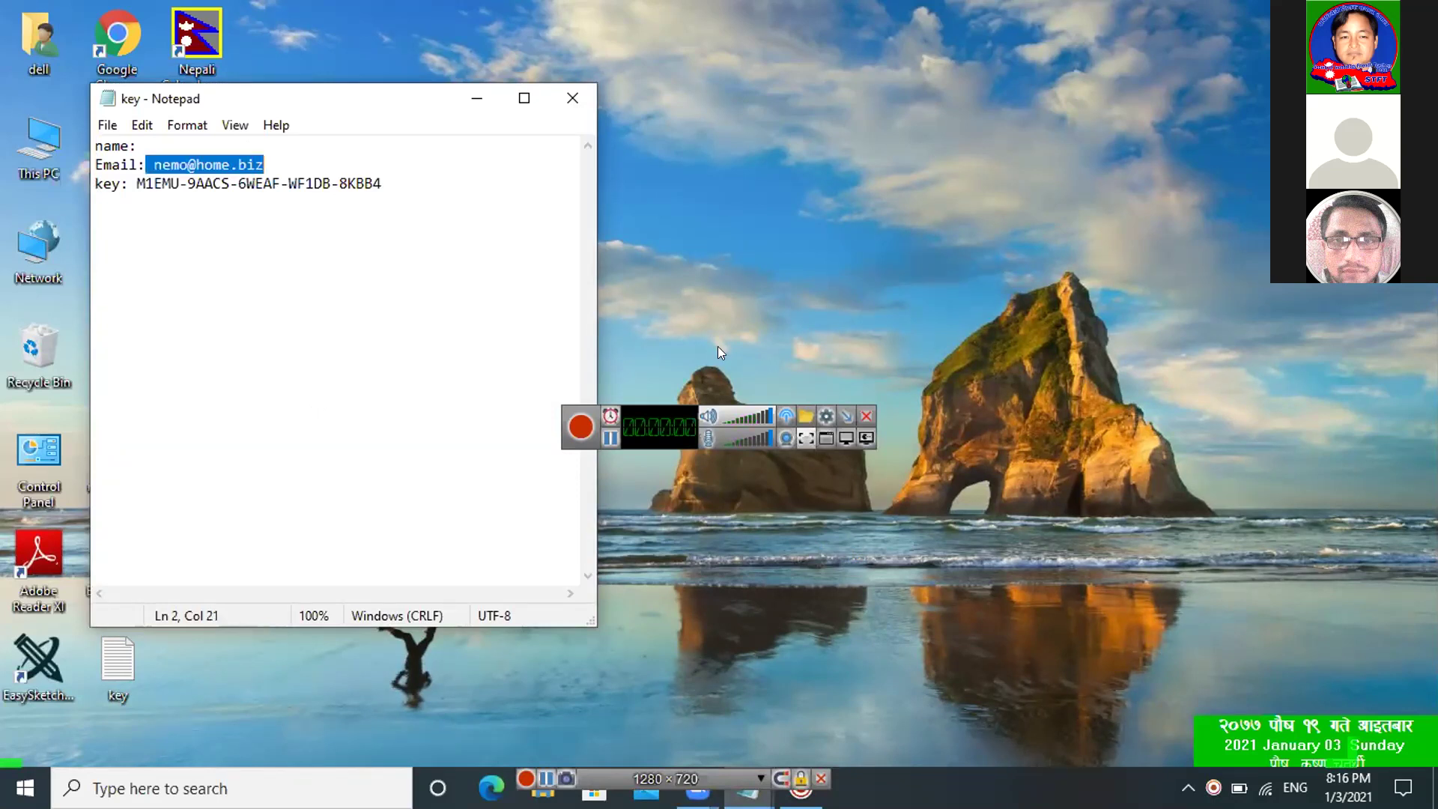
click(826, 417)
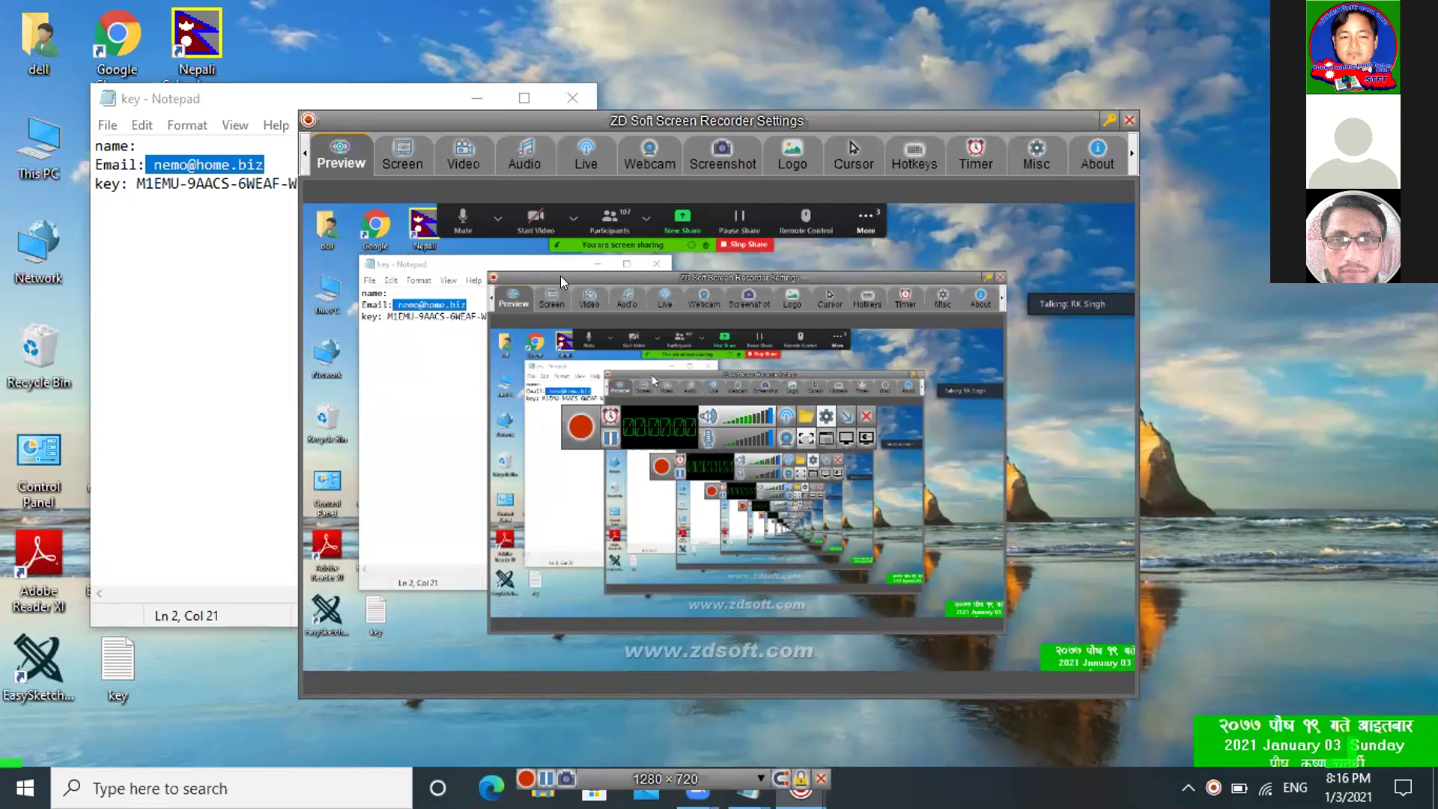
On the registration page, type the registrant's name and paste the copied e-mail address
click(1098, 154)
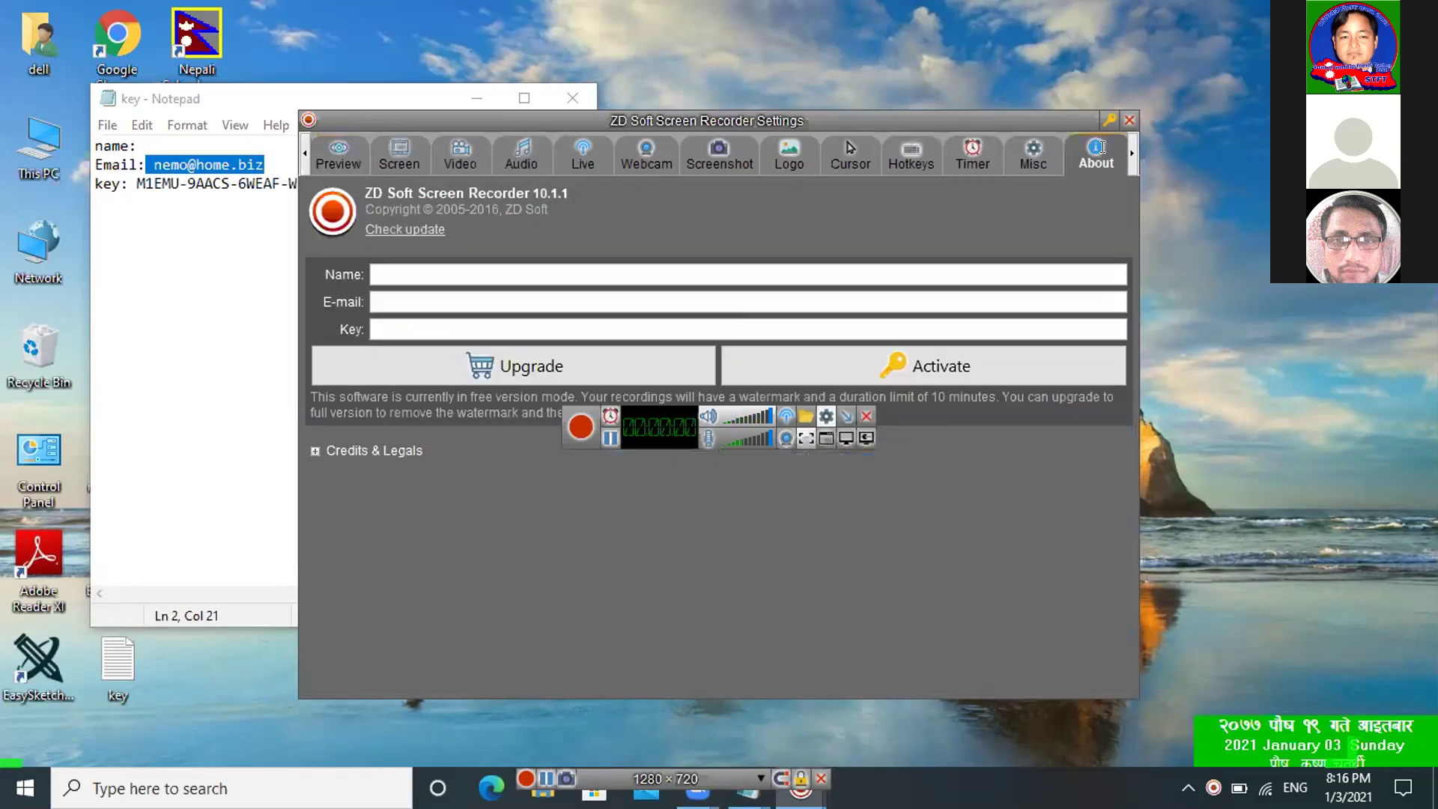
click(451, 295)
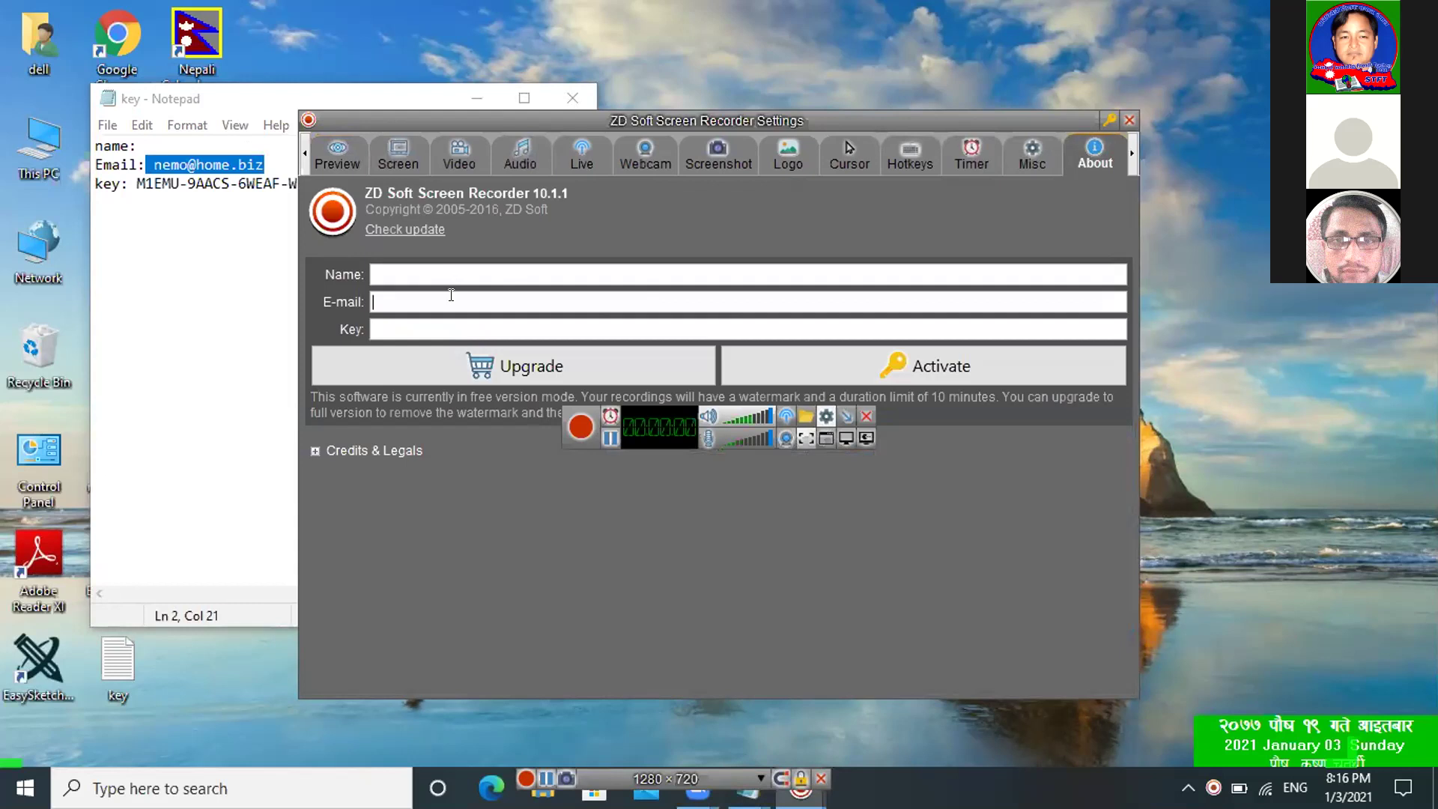
click(445, 267)
text(tarakant)
click(435, 288)
key(ctrl+v)
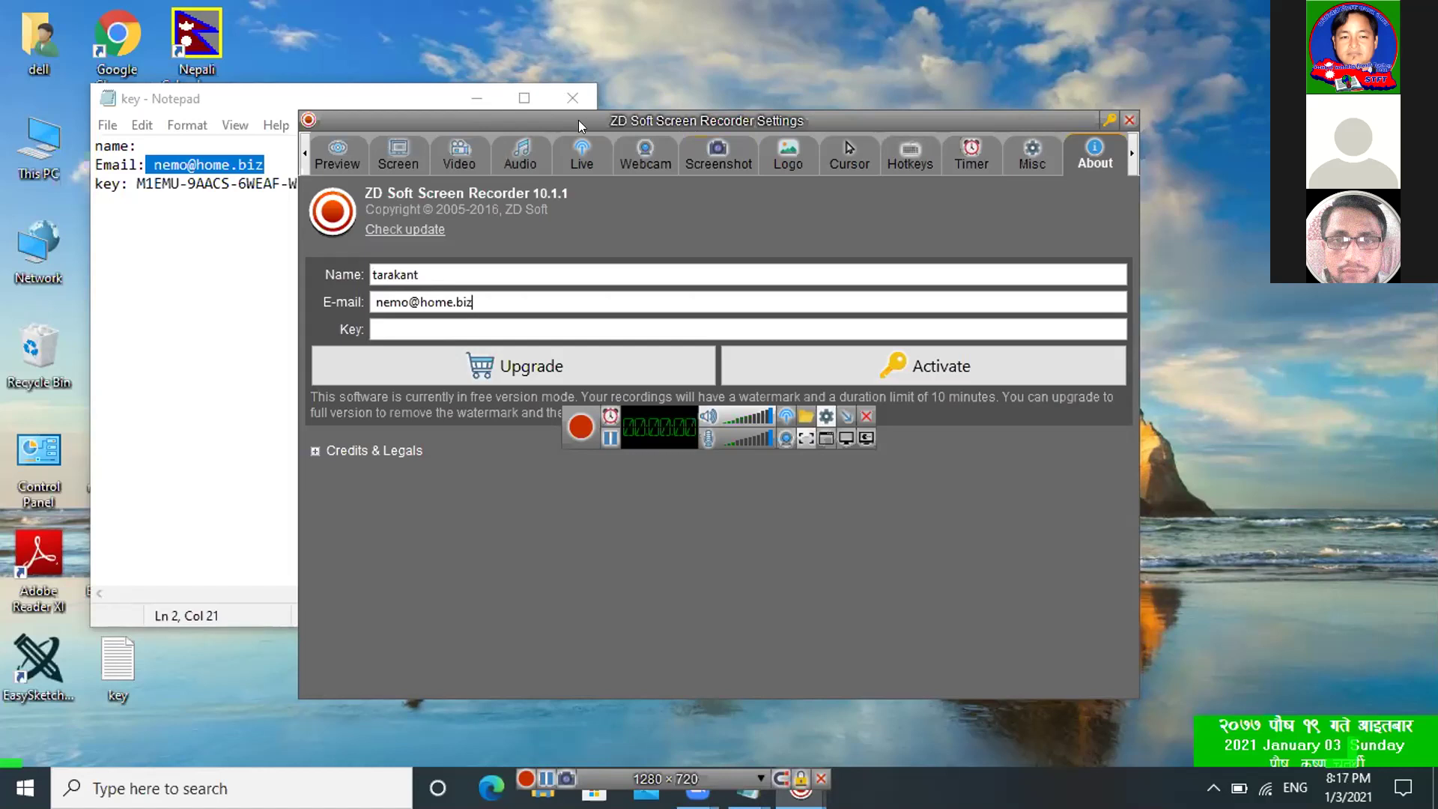
Copy the licence key from the key file, paste it into the registration, and activate
drag(578, 120, 930, 75)
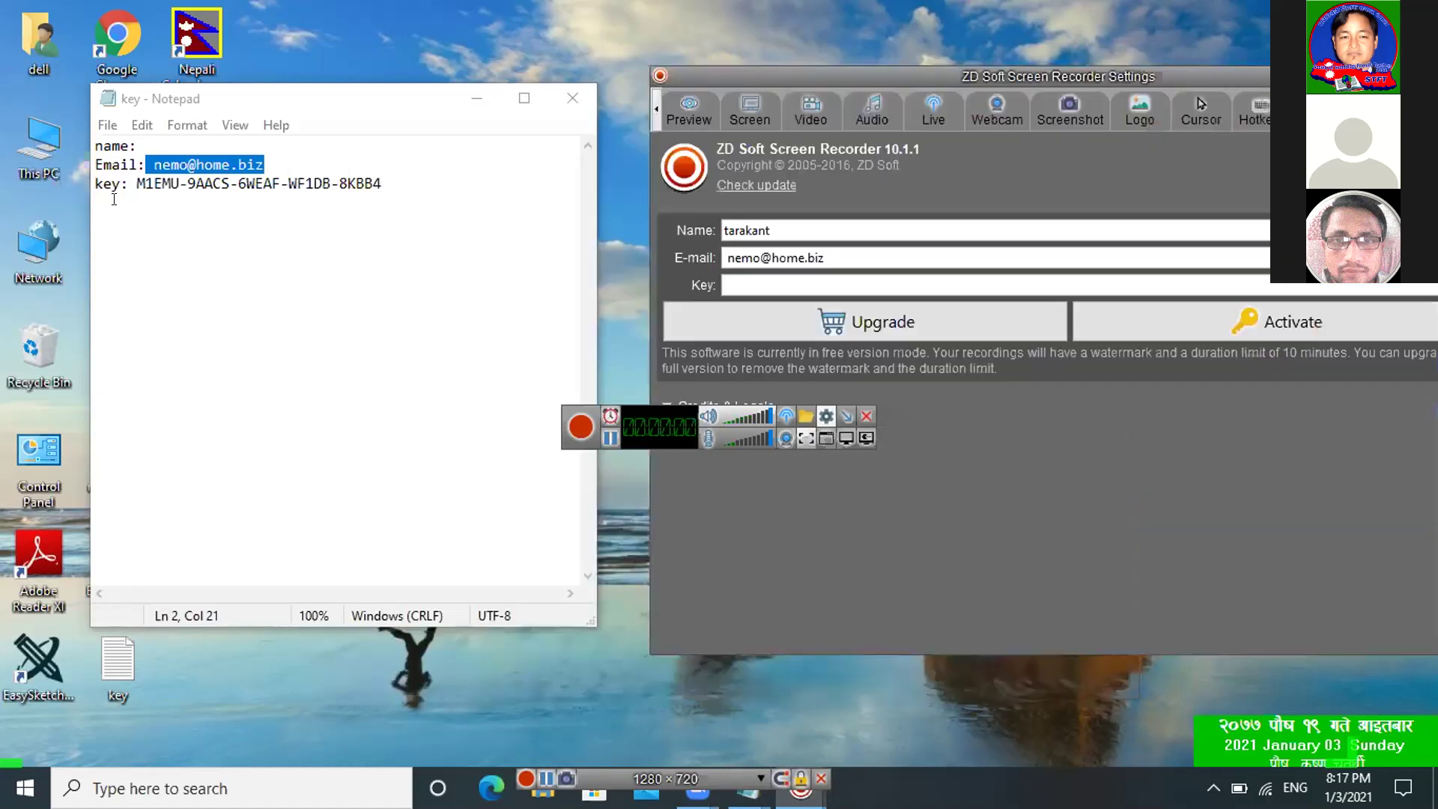
drag(130, 183, 380, 184)
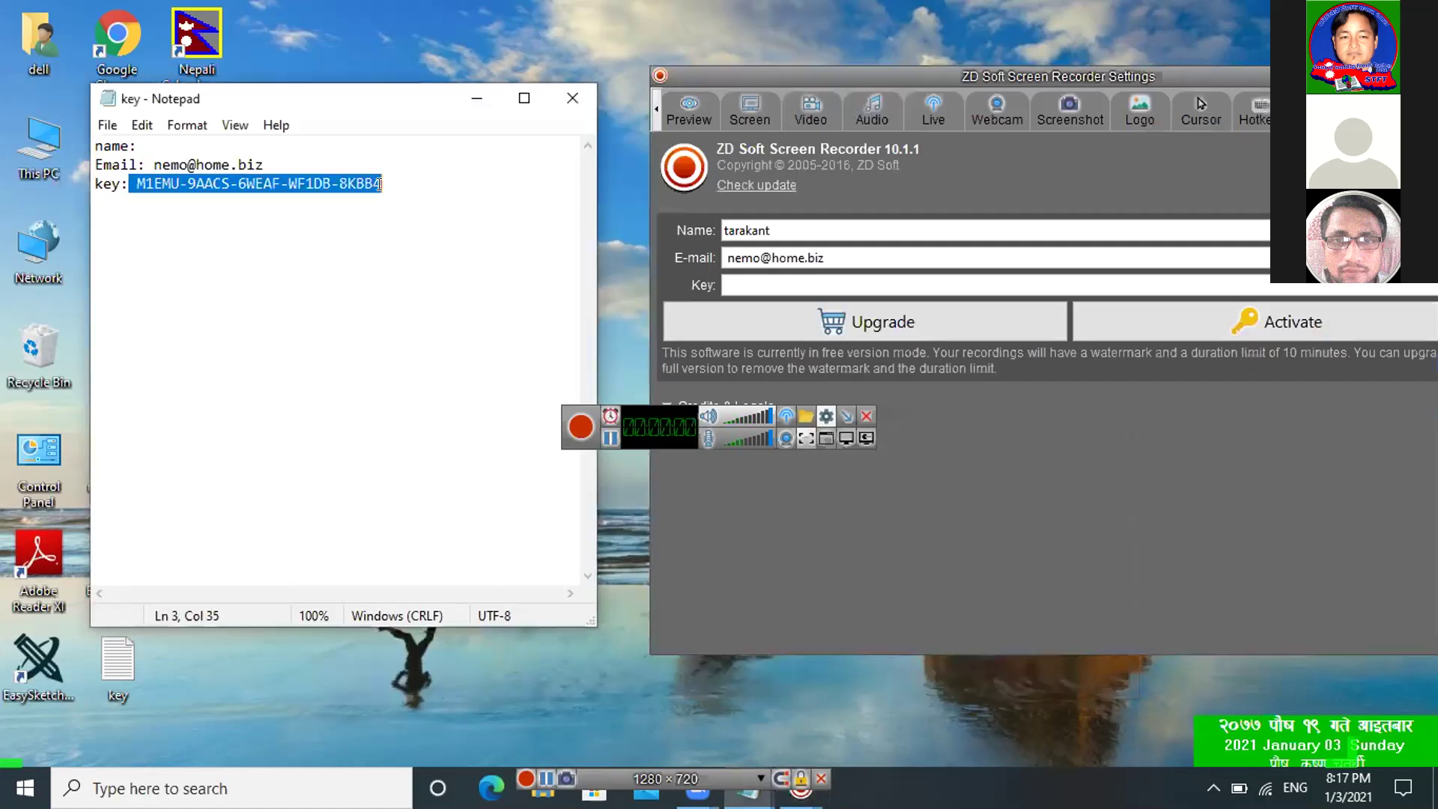
double_click(380, 184)
click(380, 185)
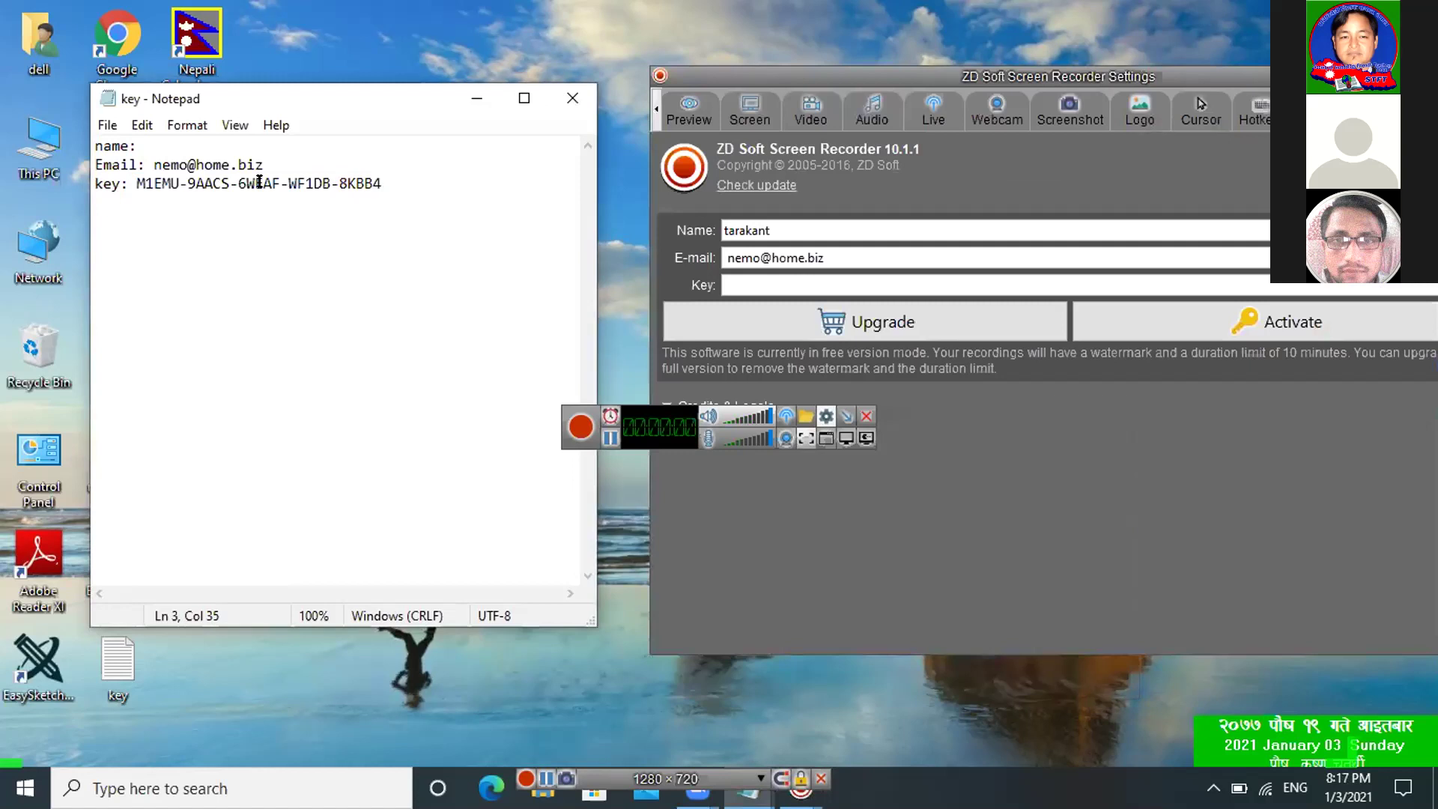
shift+click(185, 165)
key(Right)
drag(137, 184, 382, 197)
key(ctrl+c)
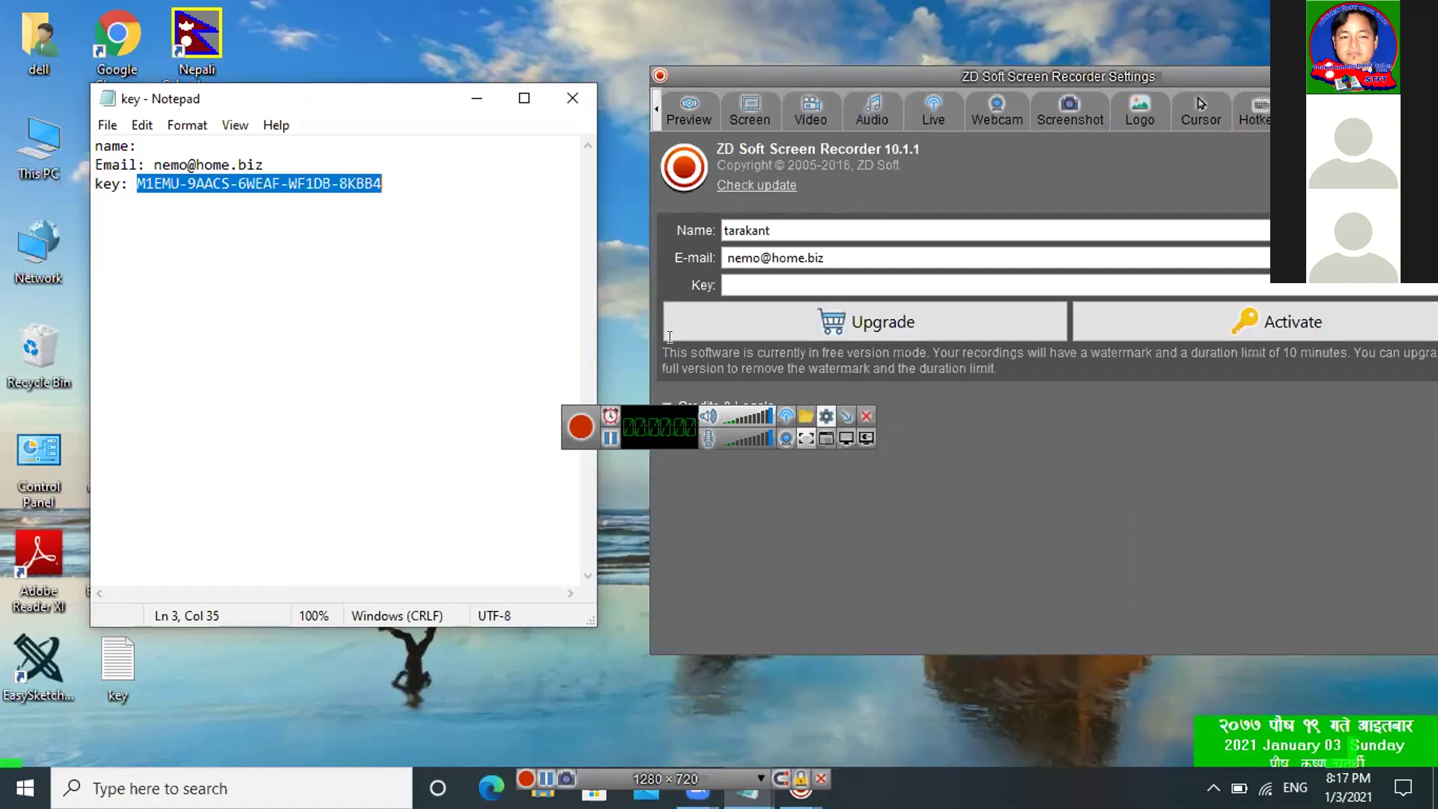
click(754, 277)
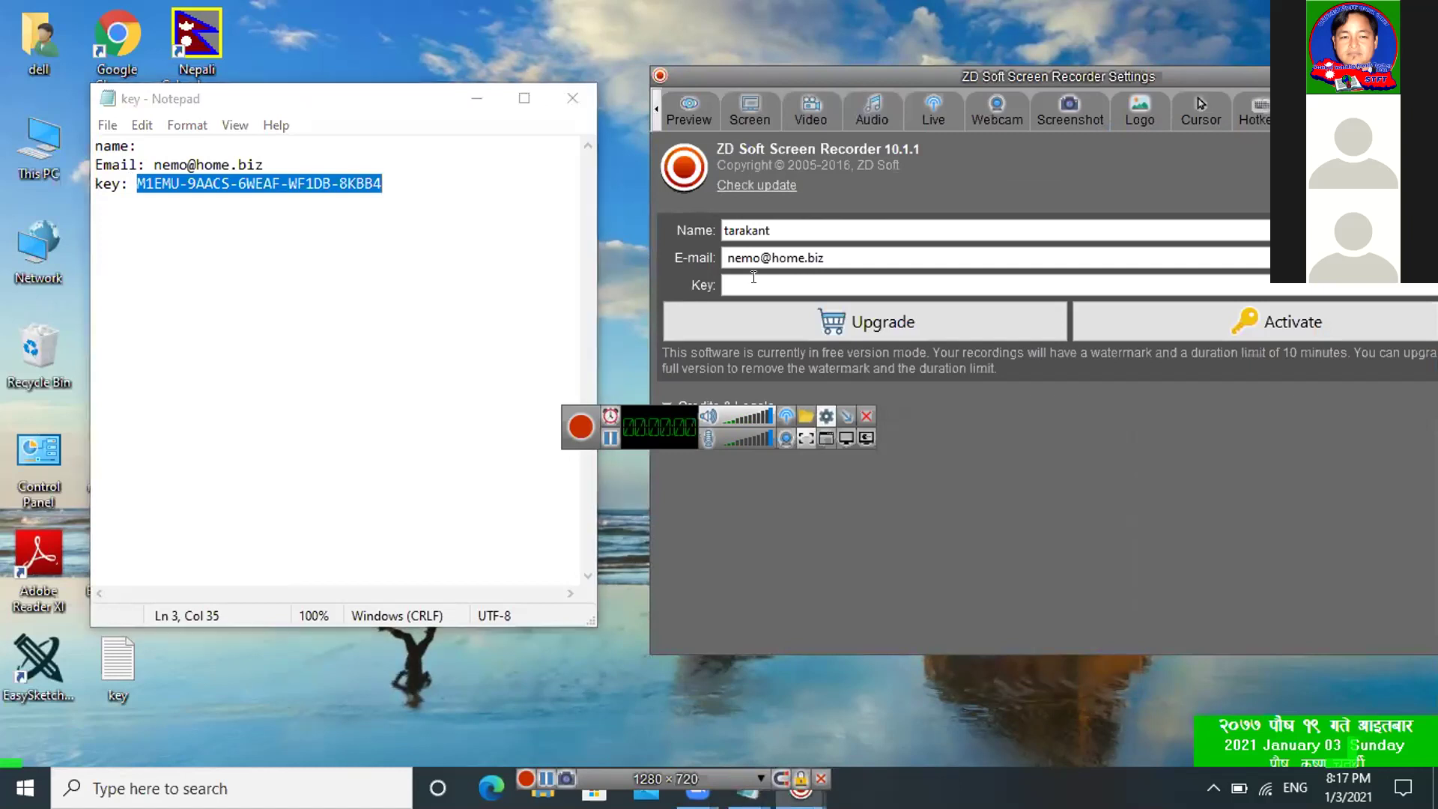
key(ctrl+v)
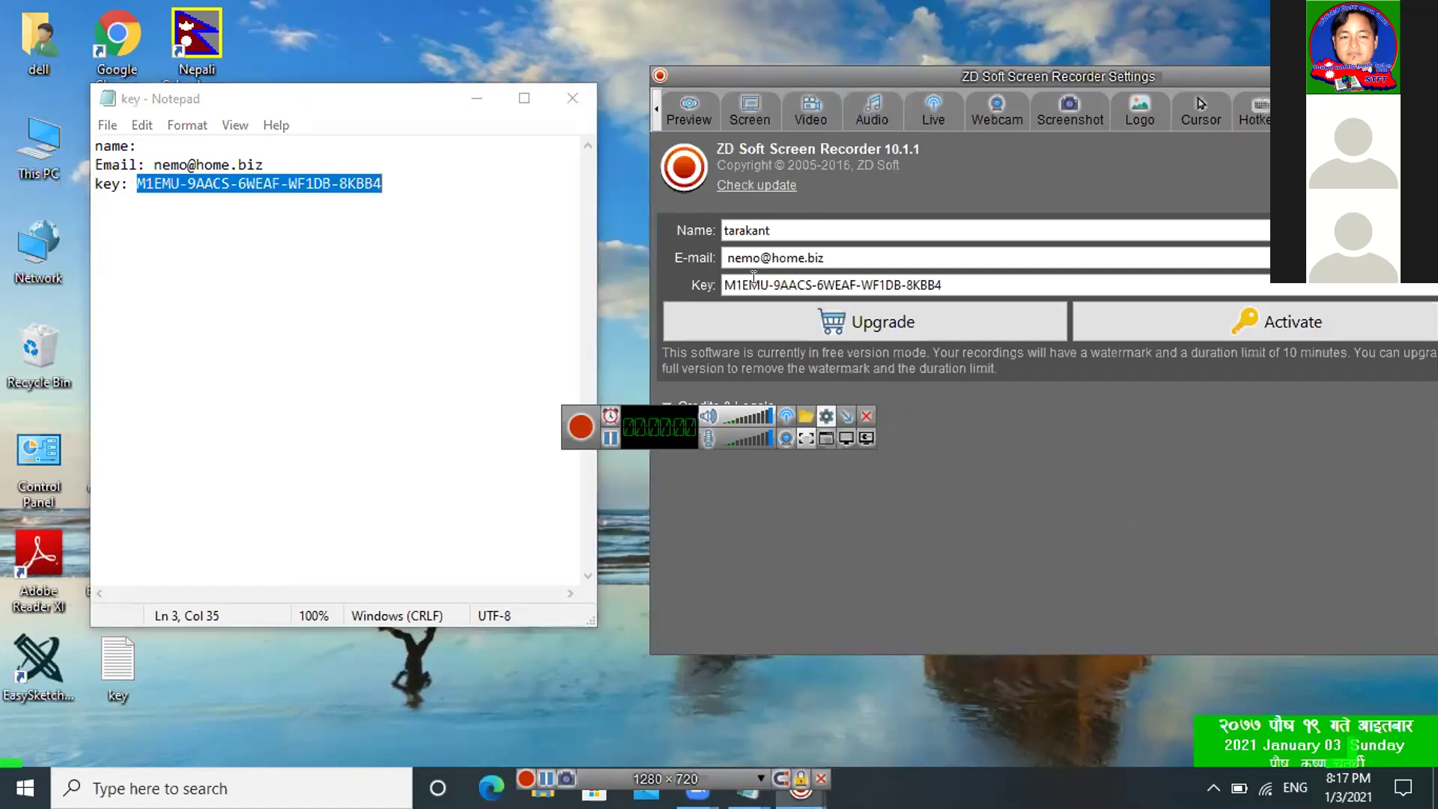
click(1248, 313)
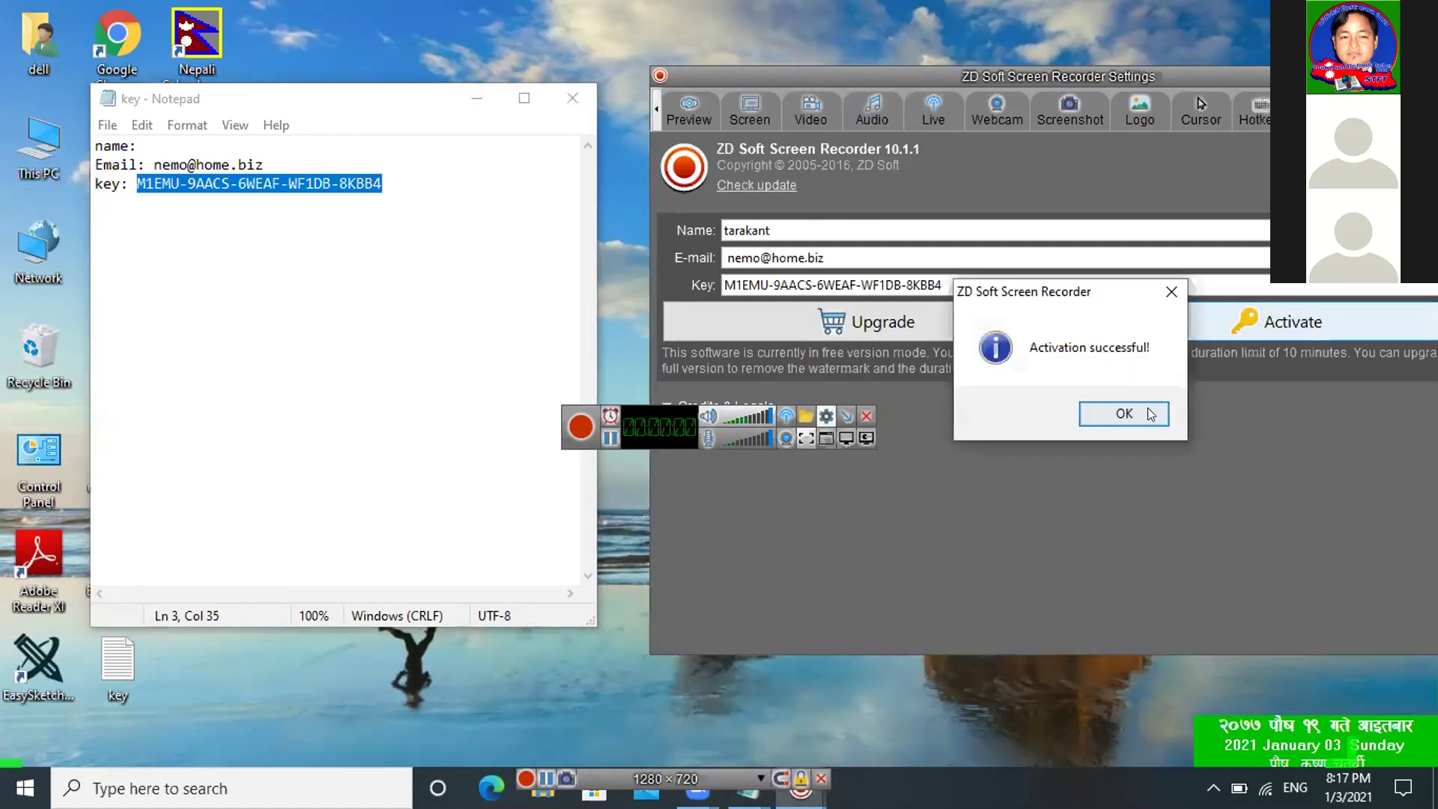
click(1148, 409)
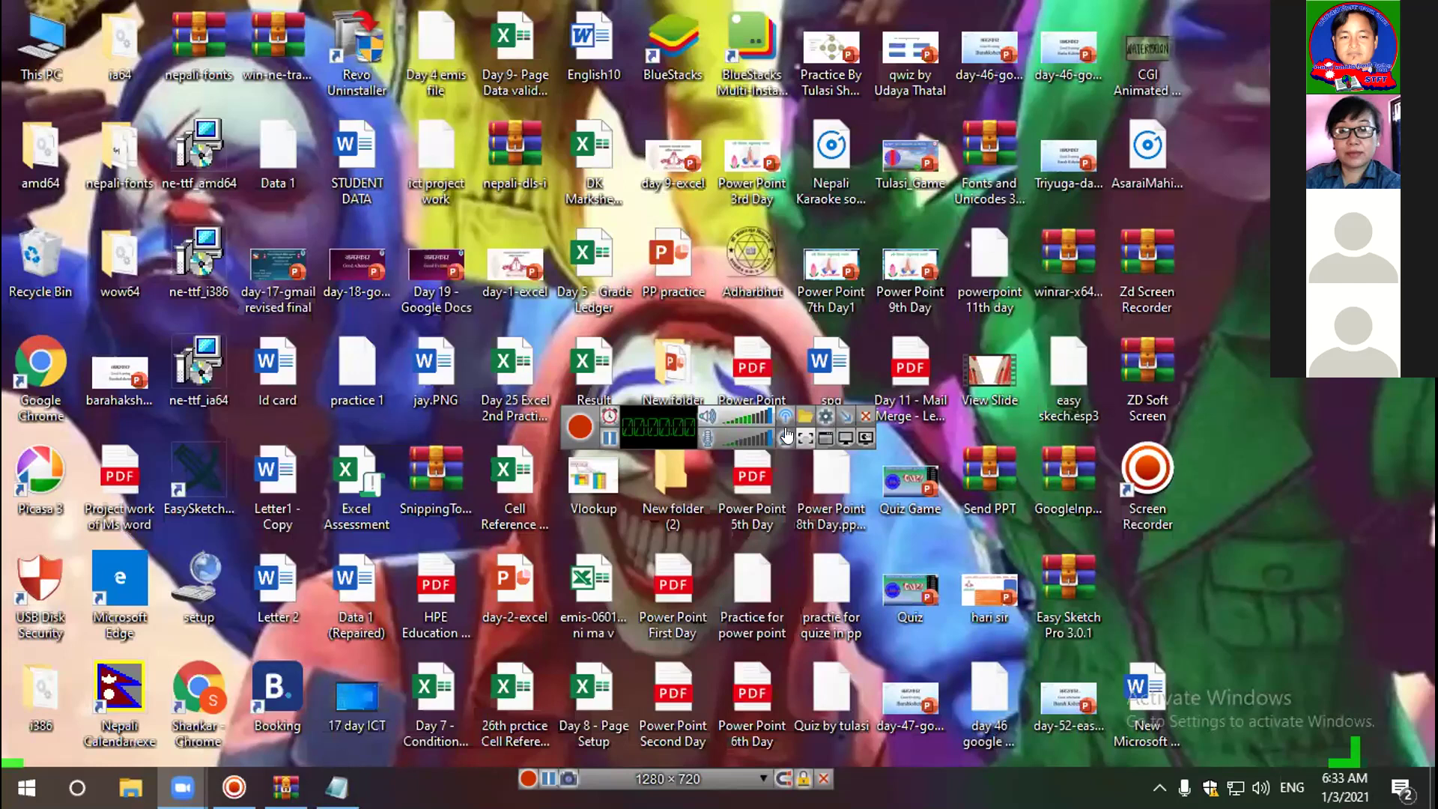
Open the recorder settings and minimize the key notes file to reveal the About page
click(825, 416)
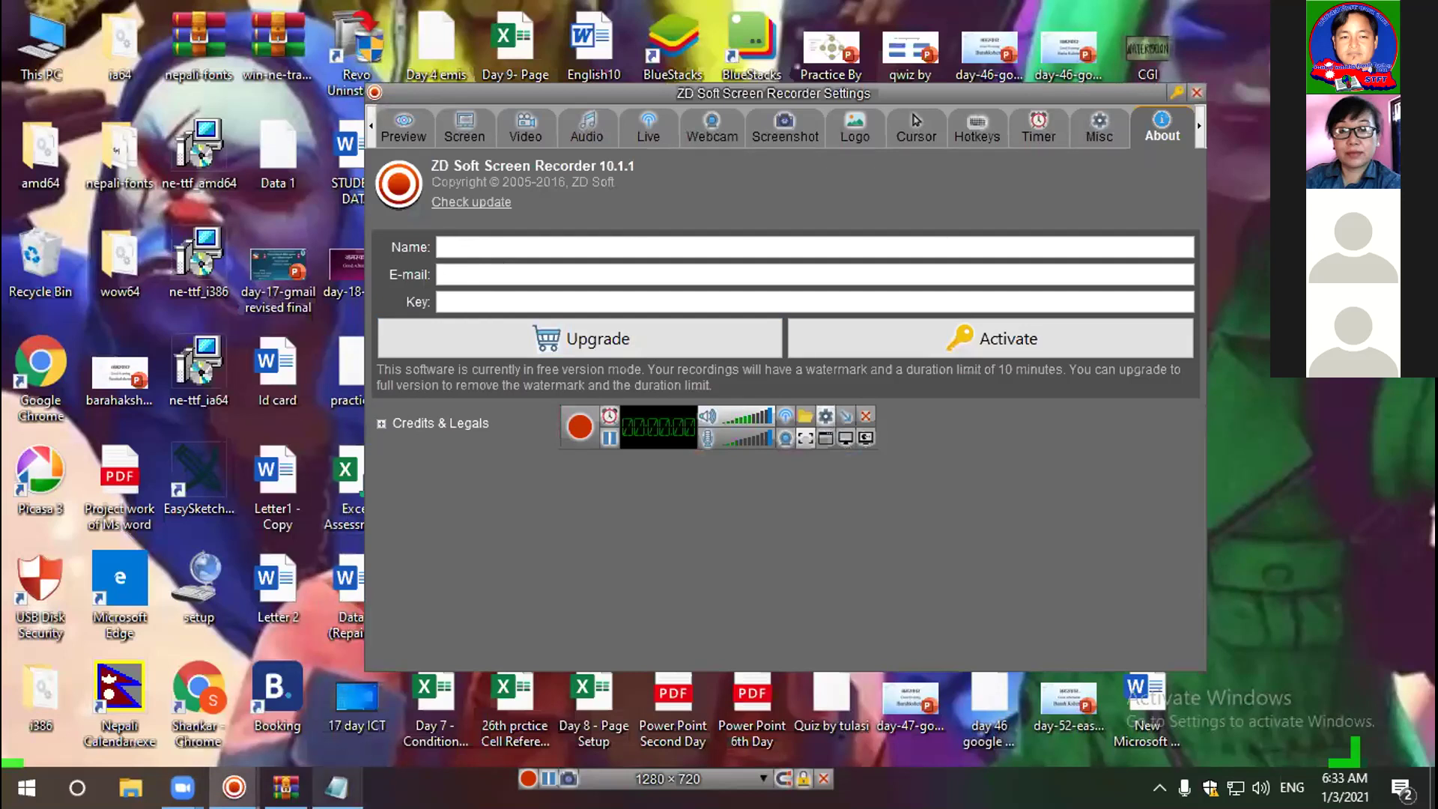
mouse_move(336, 787)
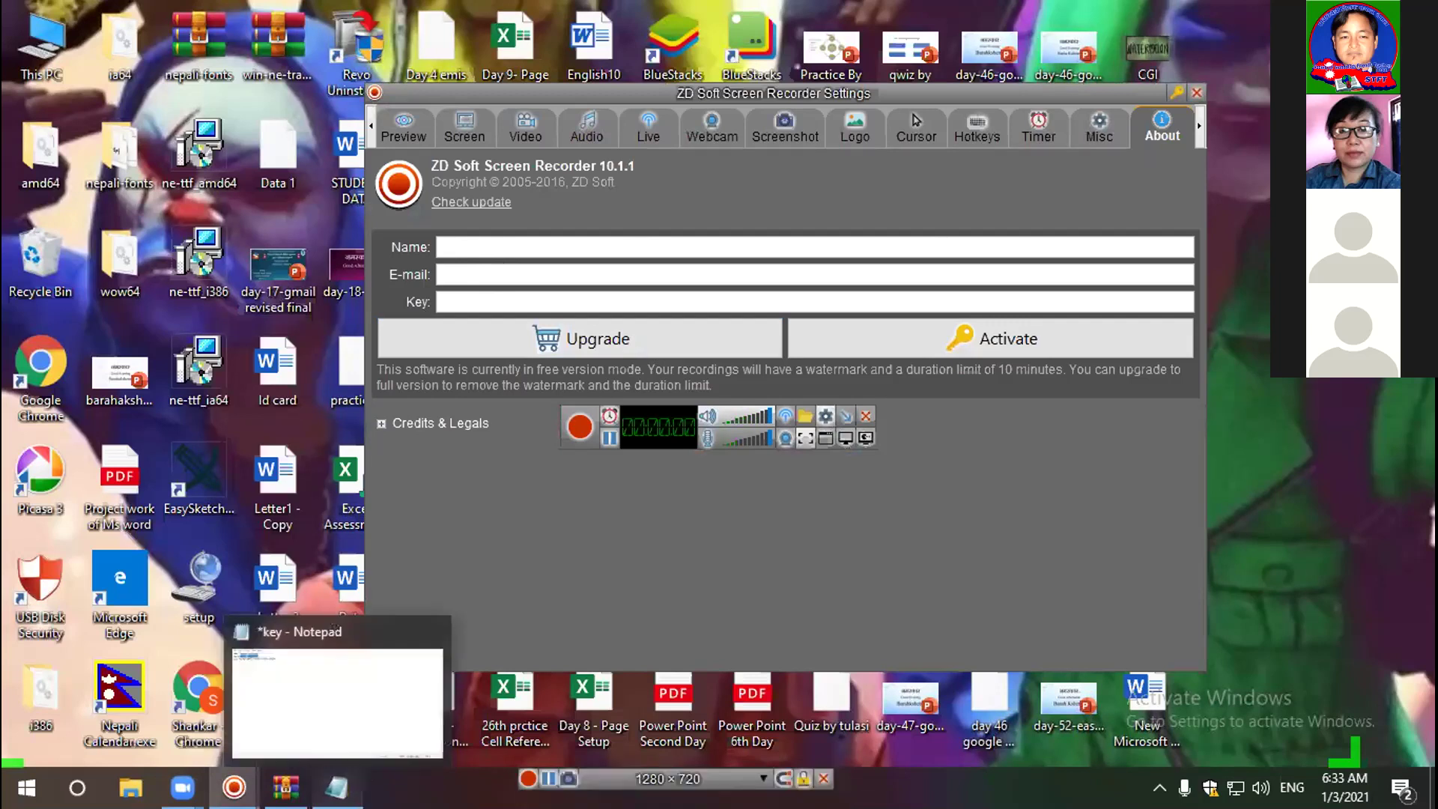
click(343, 730)
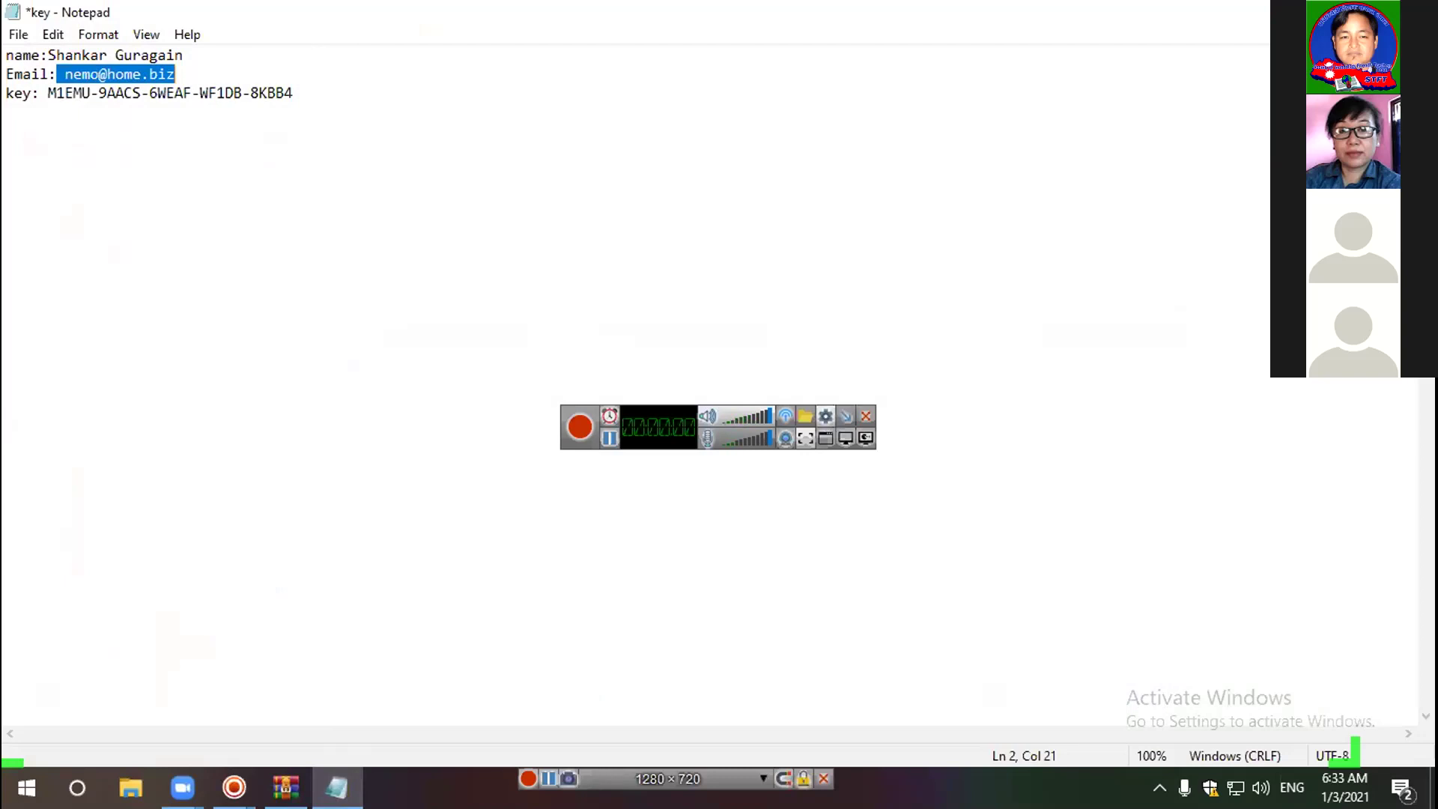
click(1380, 12)
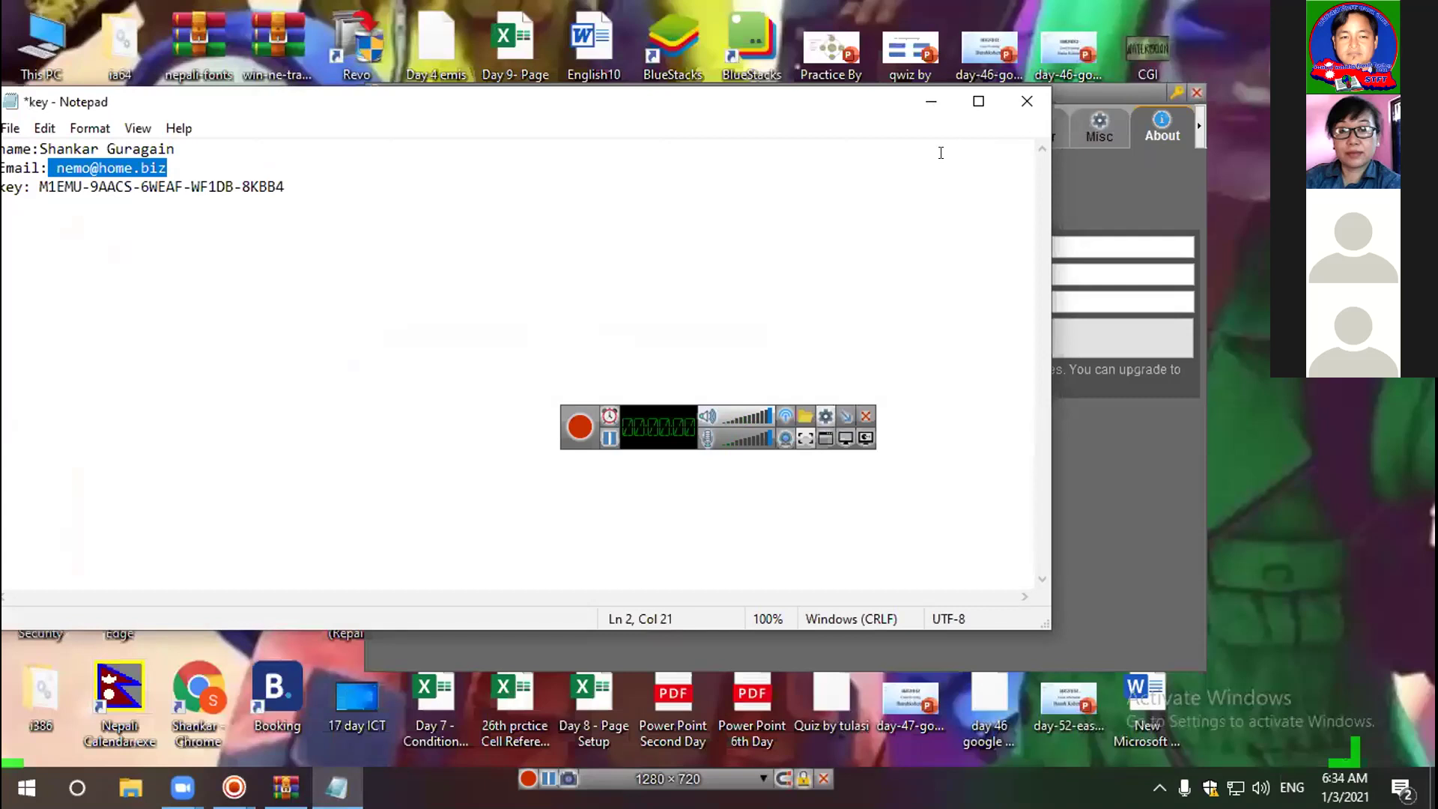
click(925, 102)
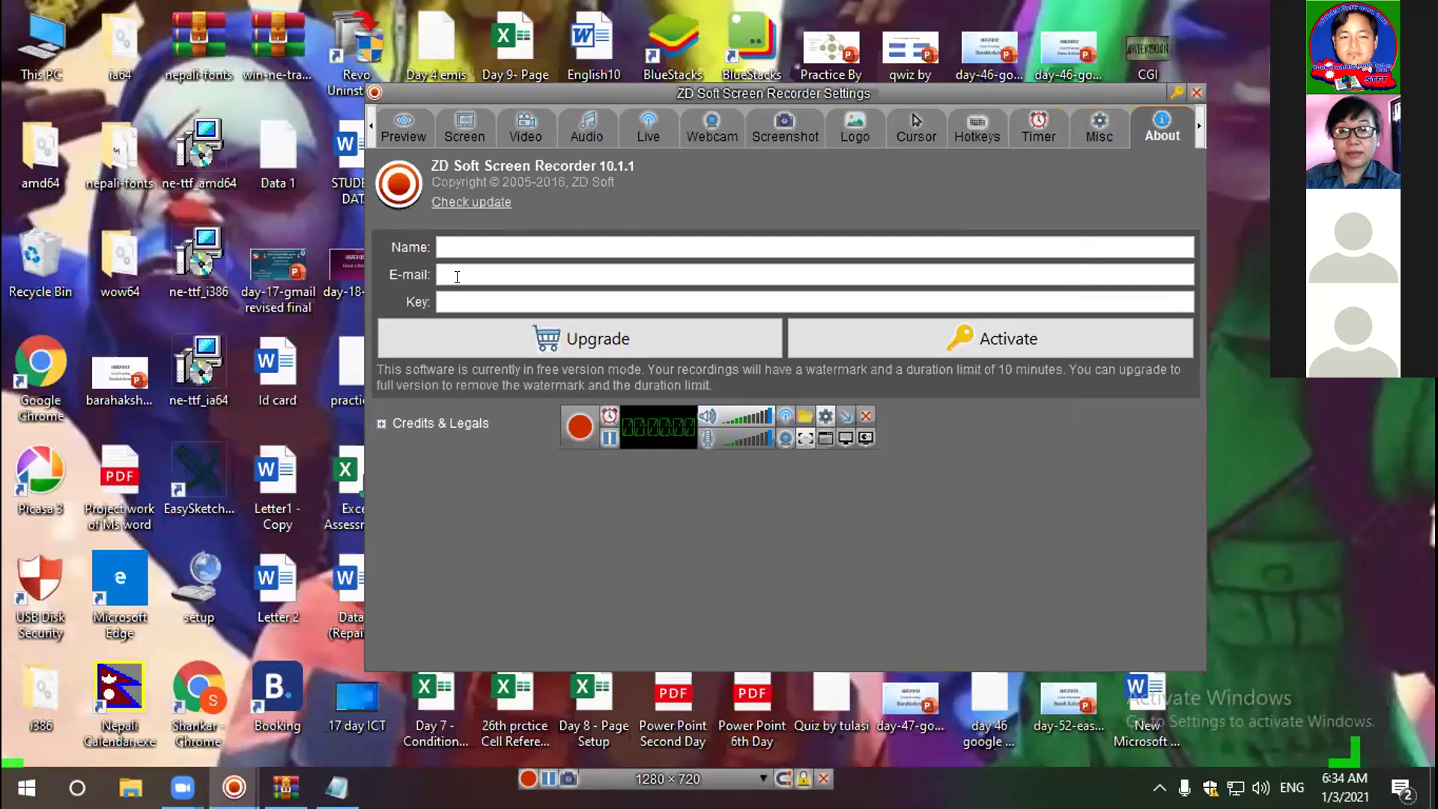
Enter the participant's e-mail and name, paste the licence key from the notes, and activate
key(ctrl+v)
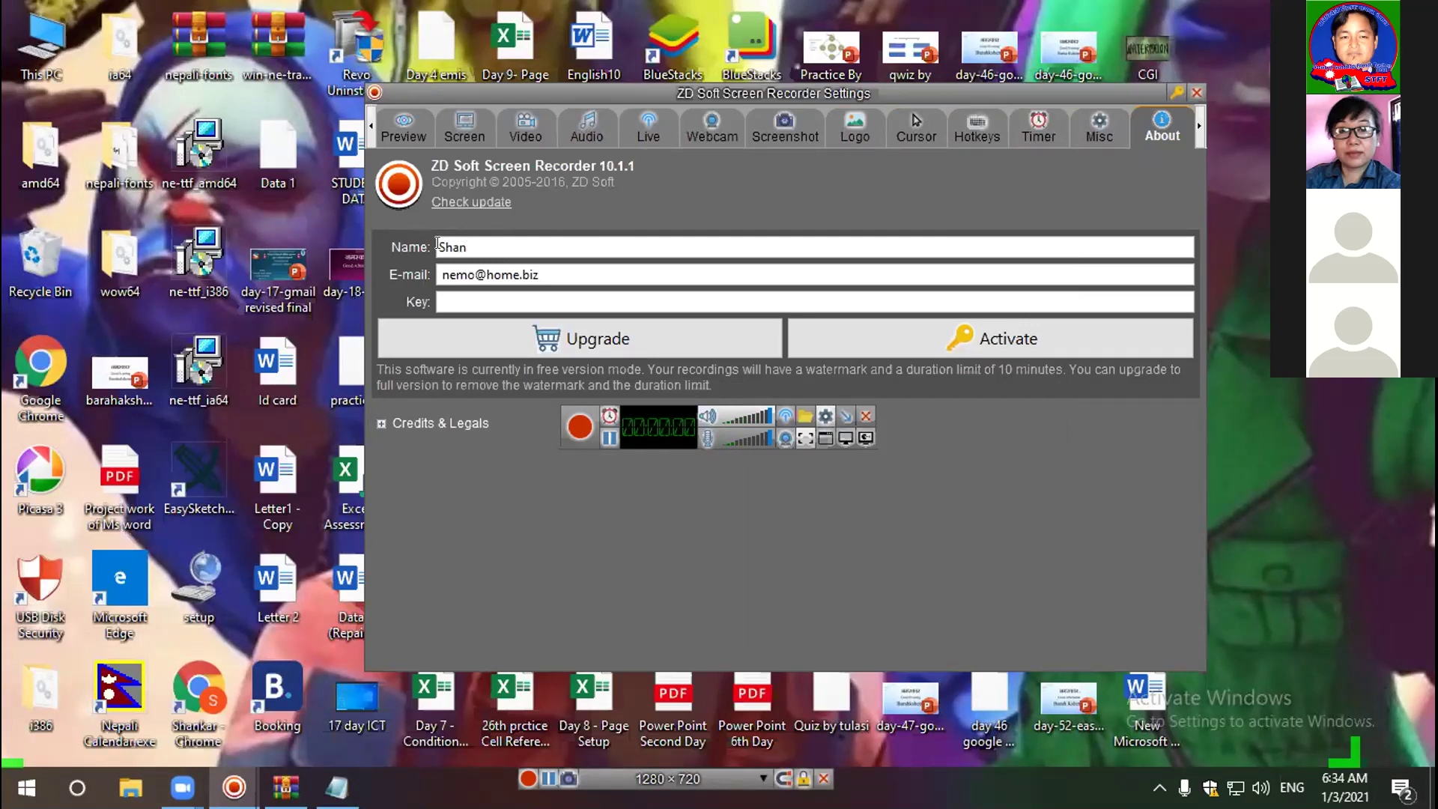
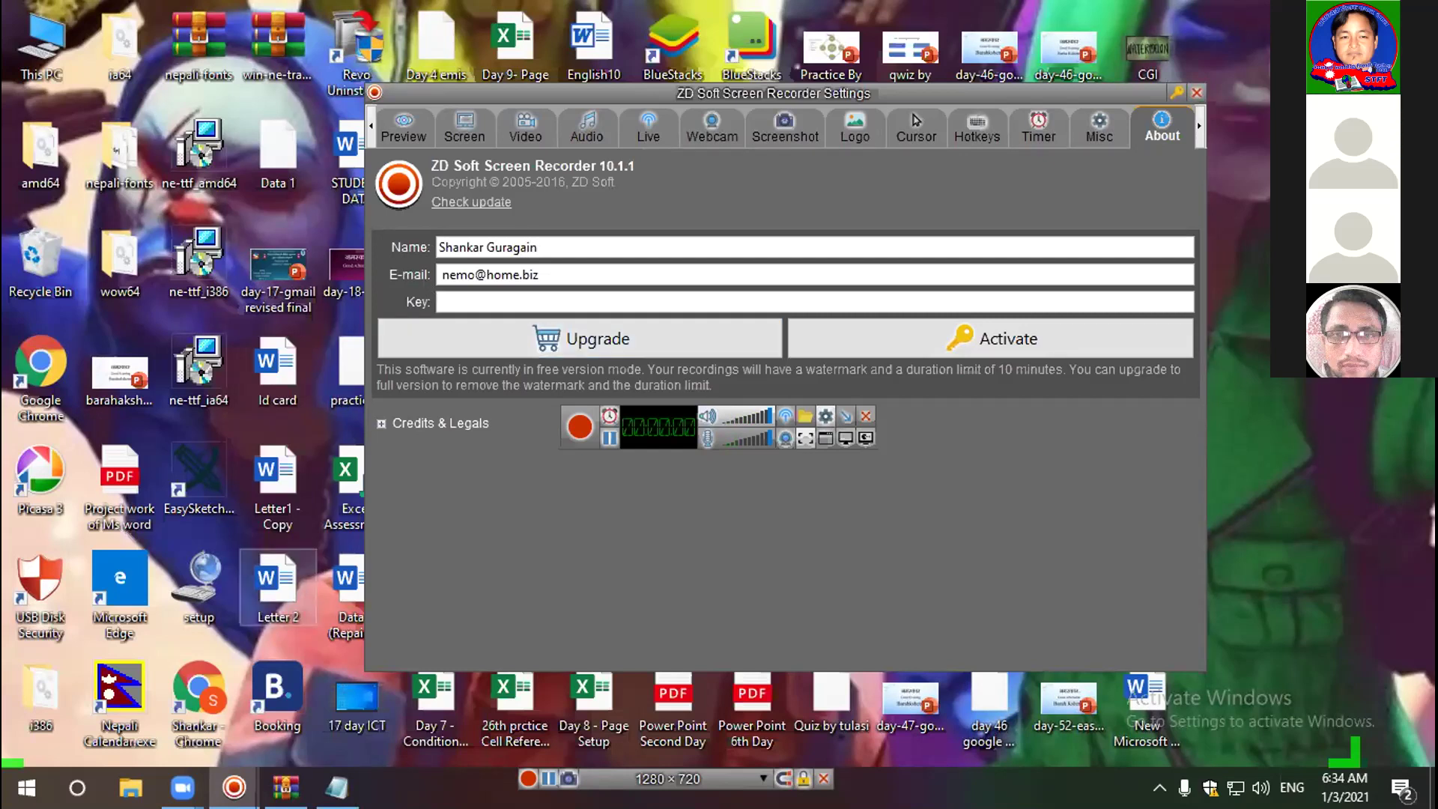
mouse_move(337, 787)
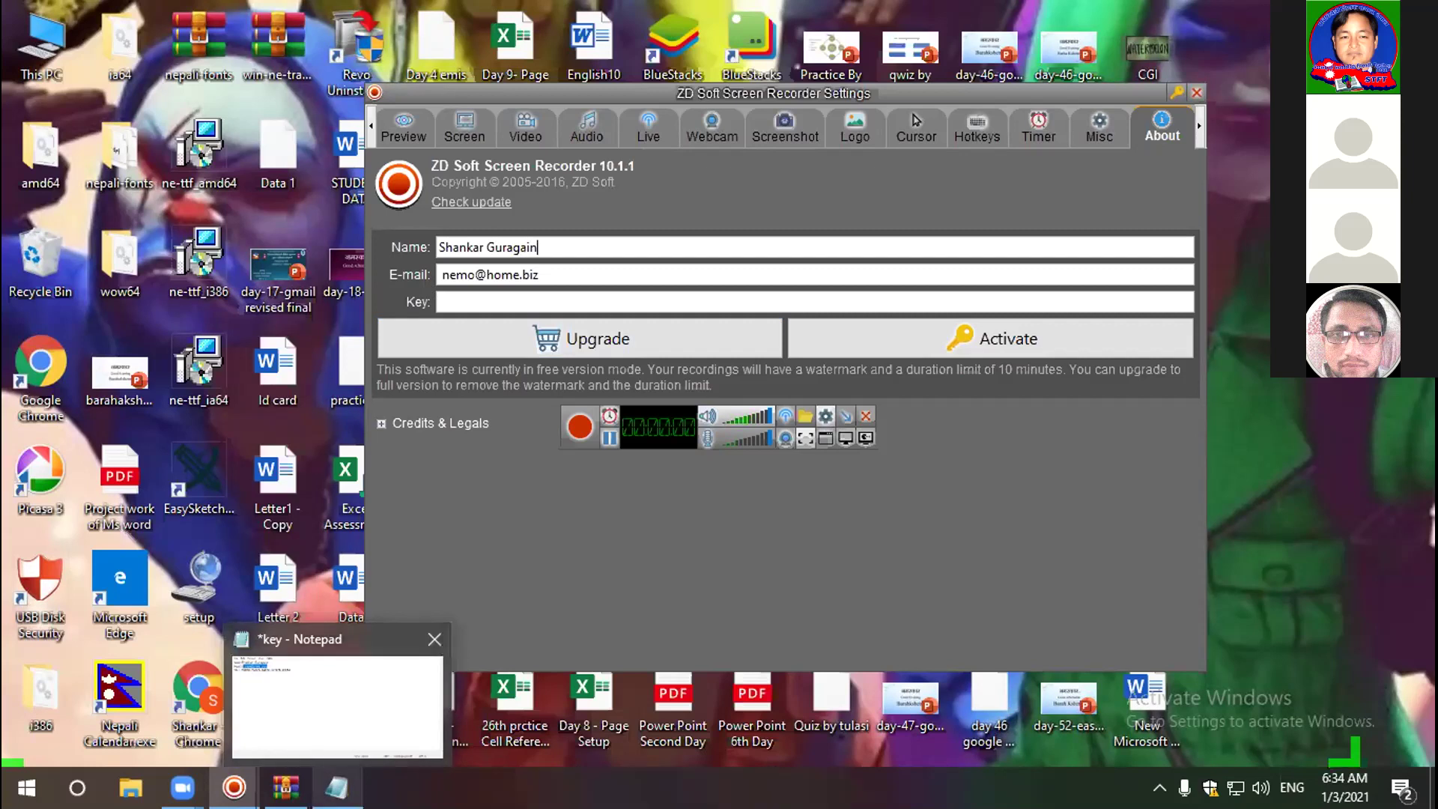
click(337, 704)
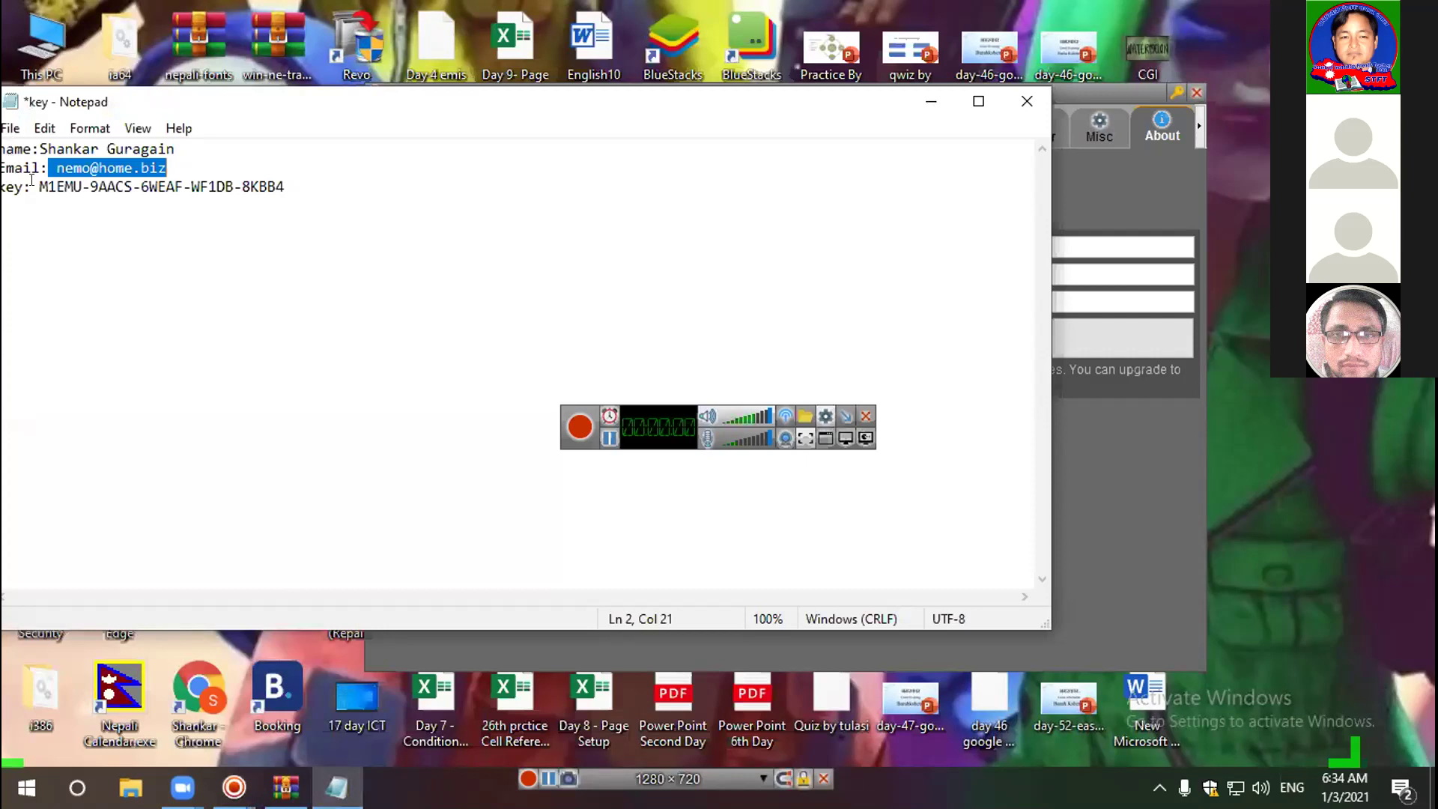
double_click(280, 191)
key(ctrl+c)
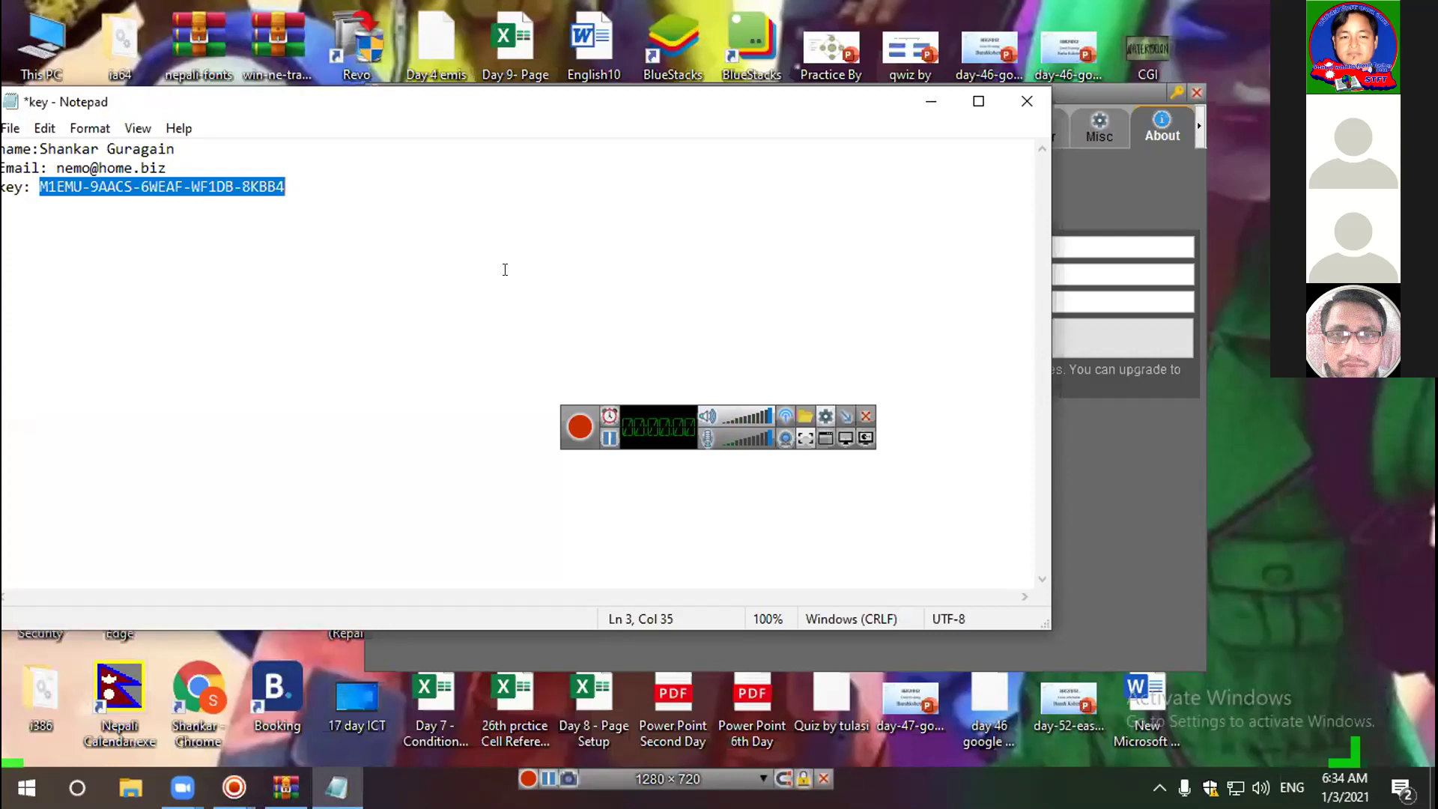
key(super+Down)
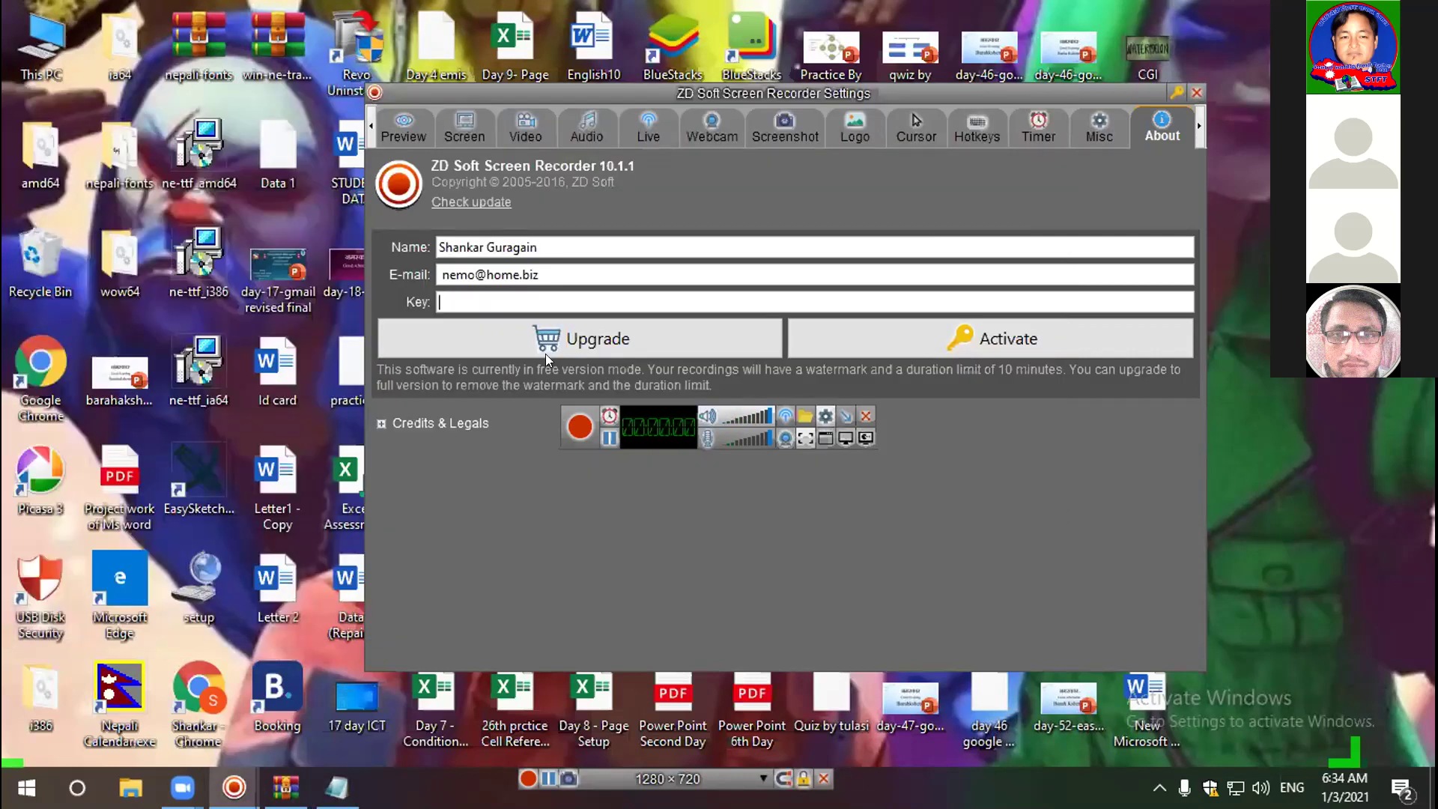
key(ctrl+v)
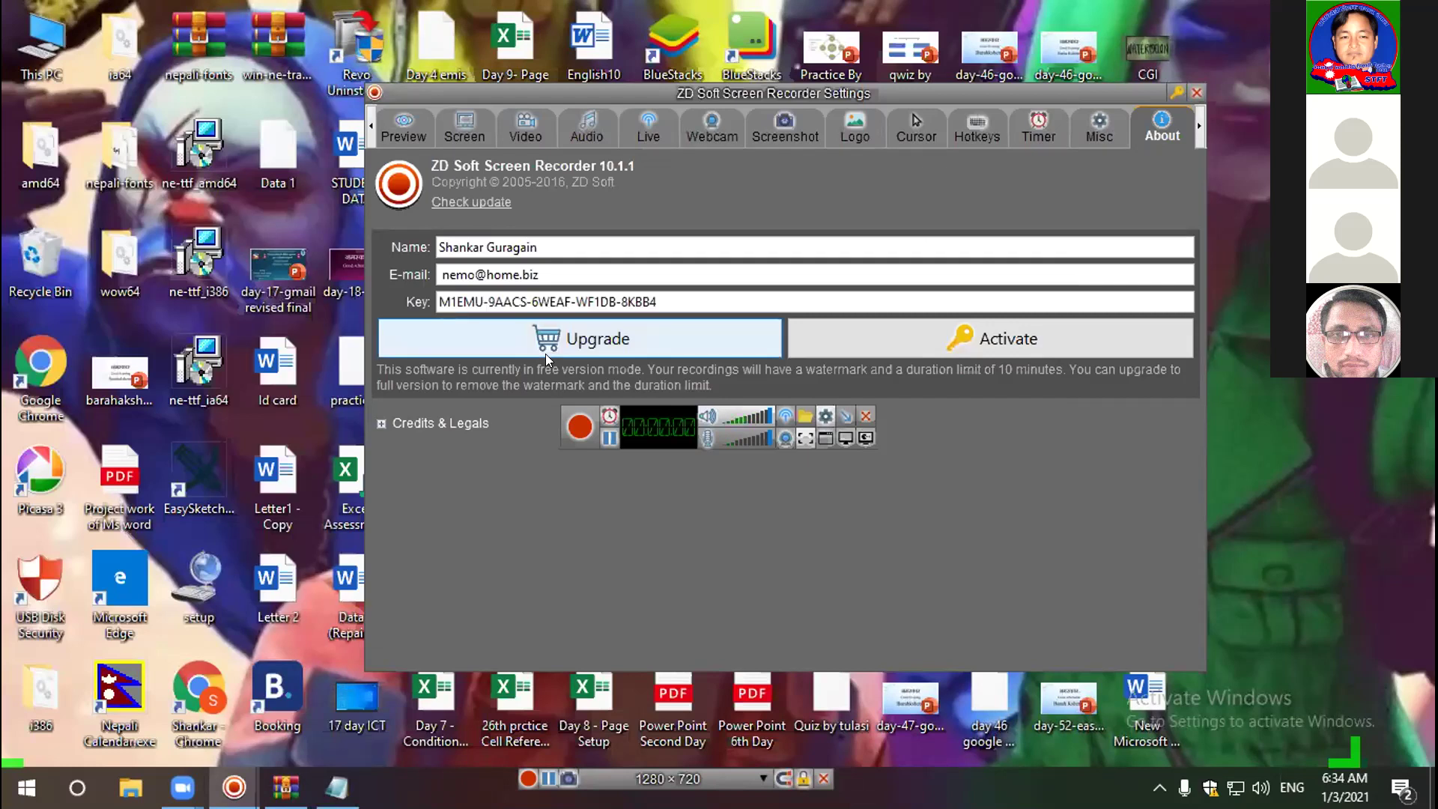
click(1024, 343)
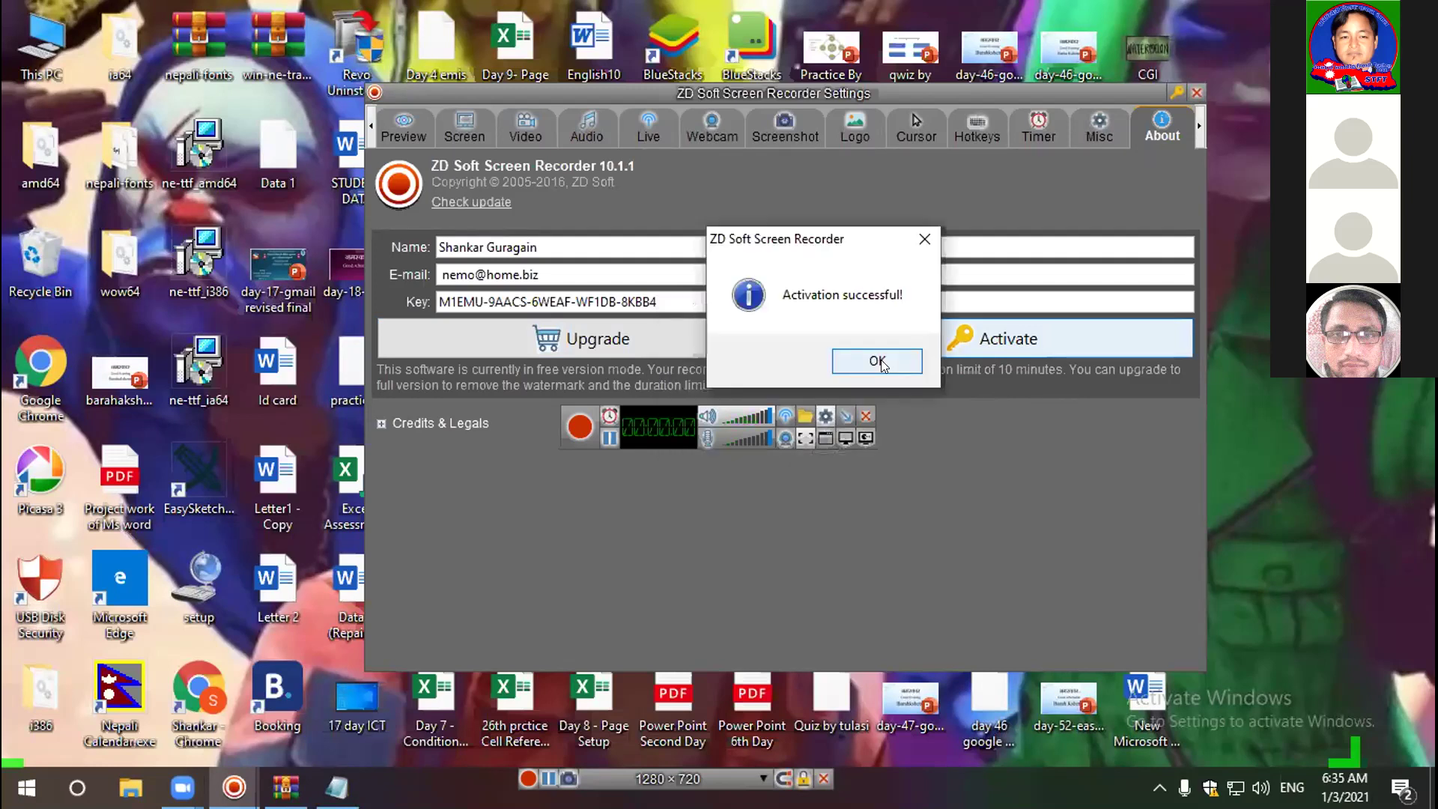
click(879, 362)
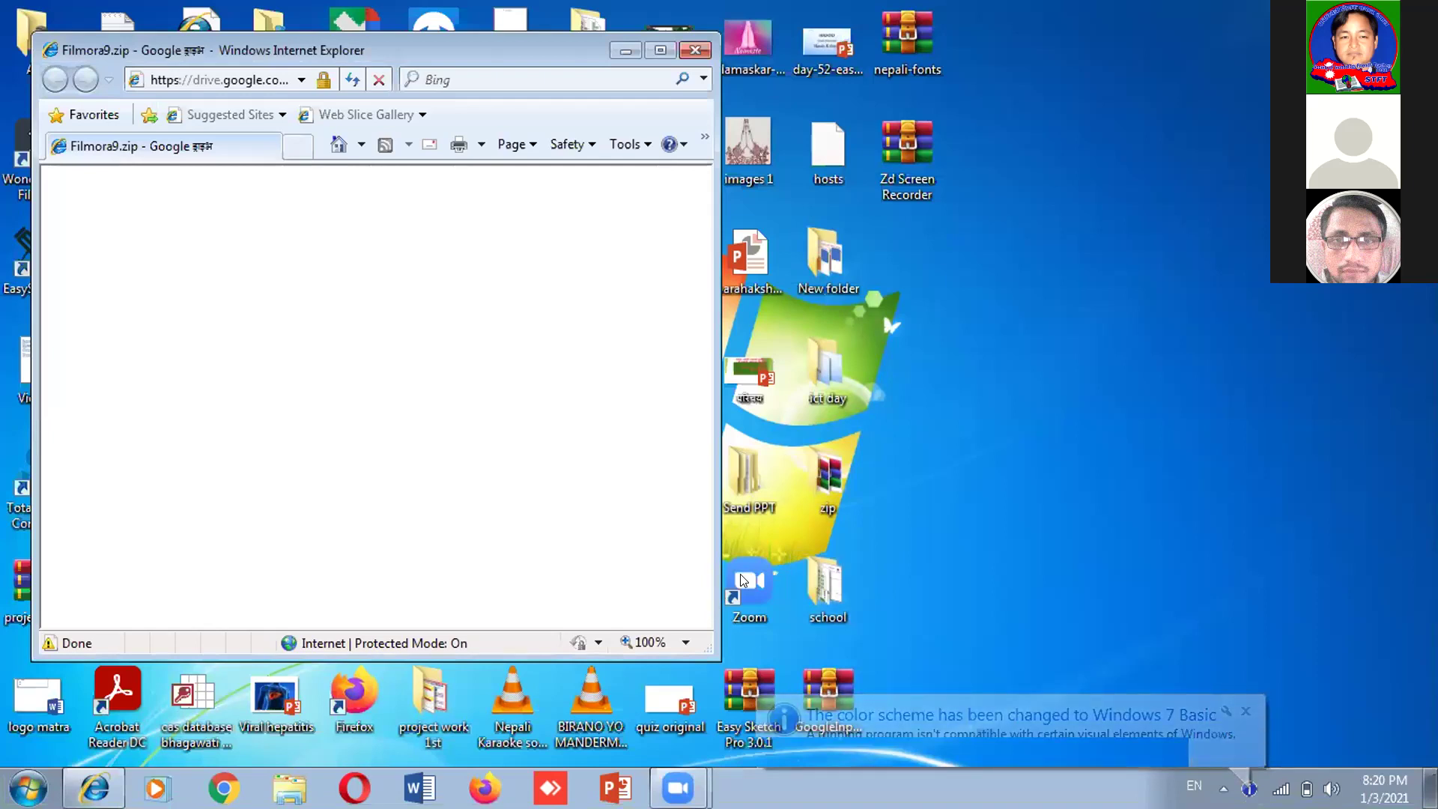
Open Zd Screen Recorder.zip in WinRAR, dismiss the licence reminder, and run ScnRec.msi
double_click(904, 180)
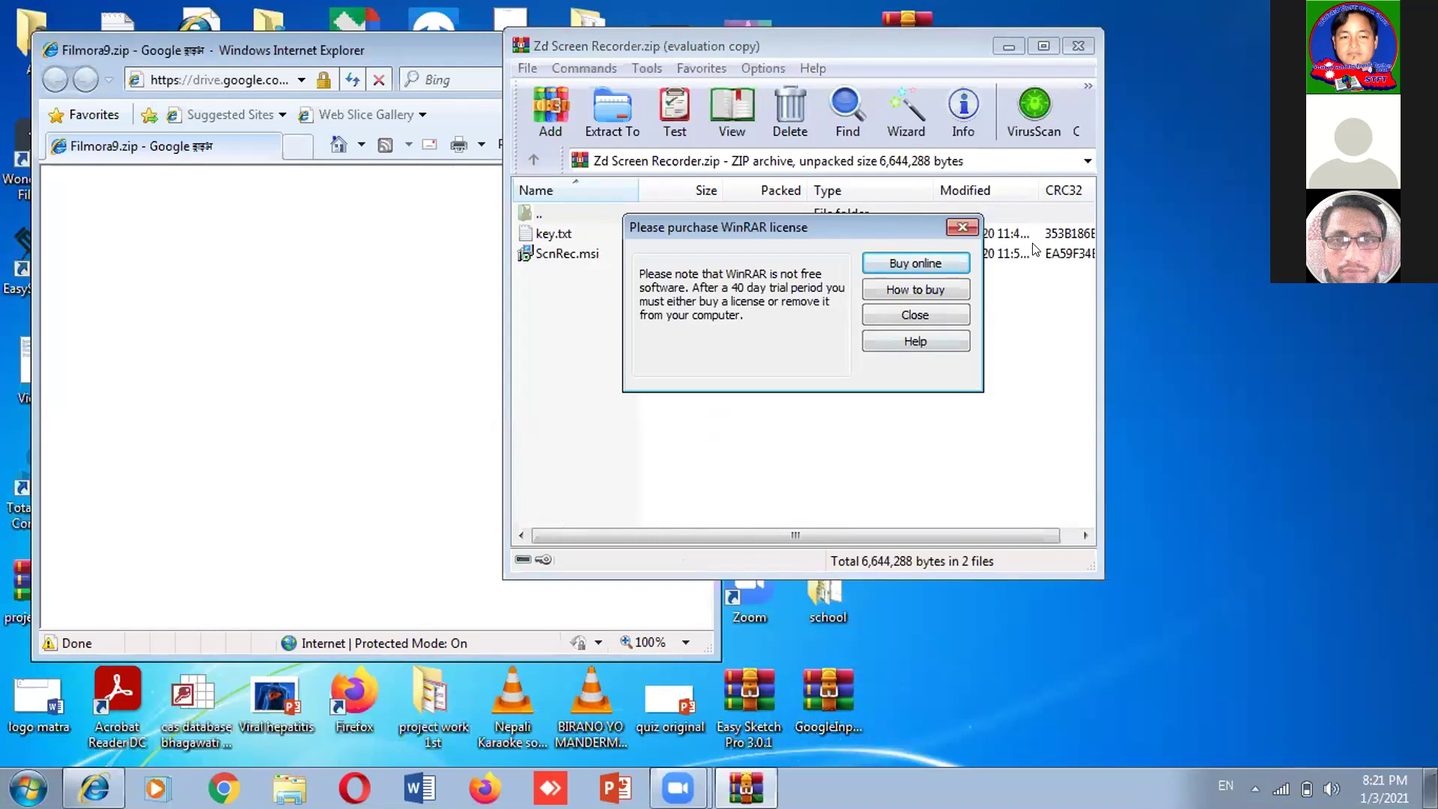
click(963, 226)
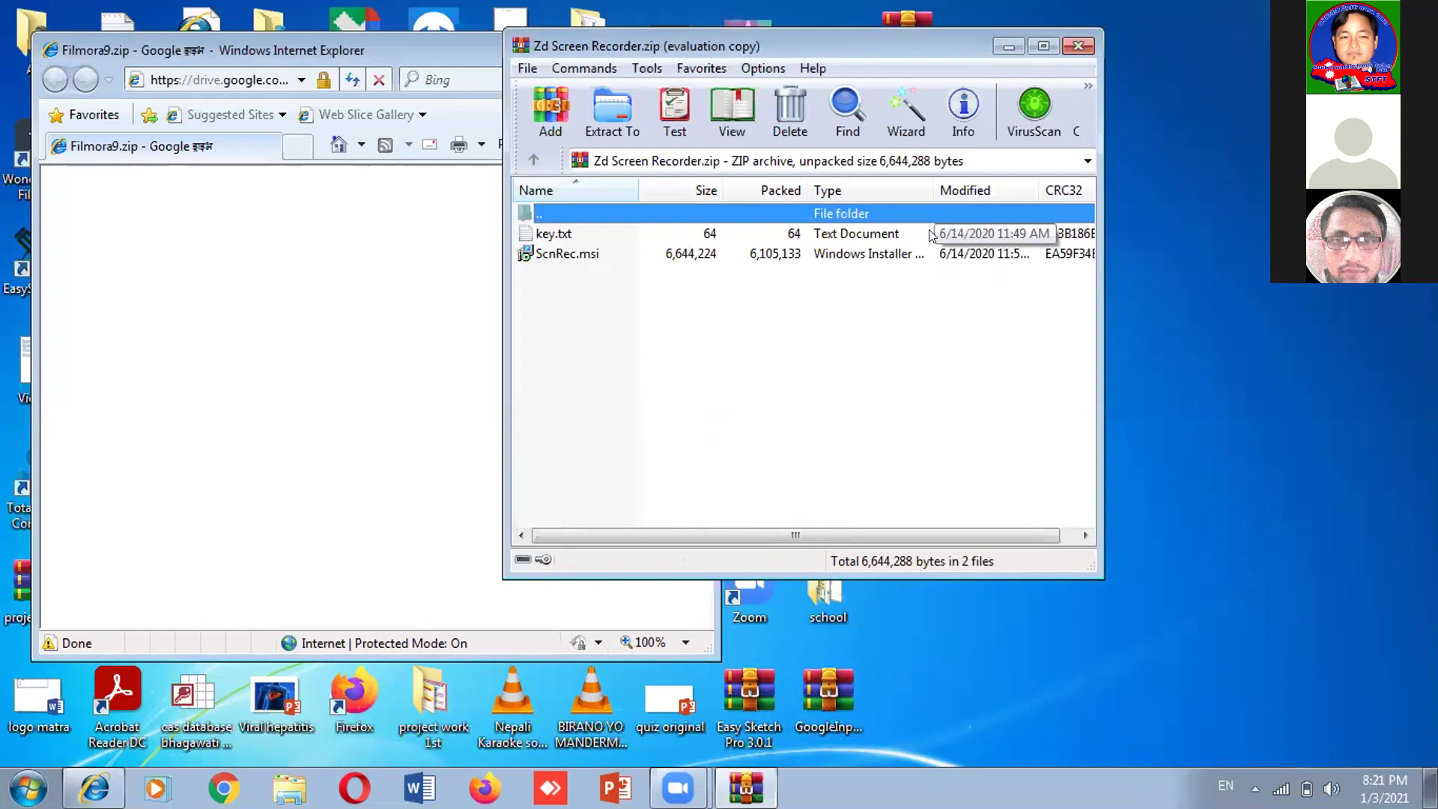
click(578, 252)
double_click(577, 247)
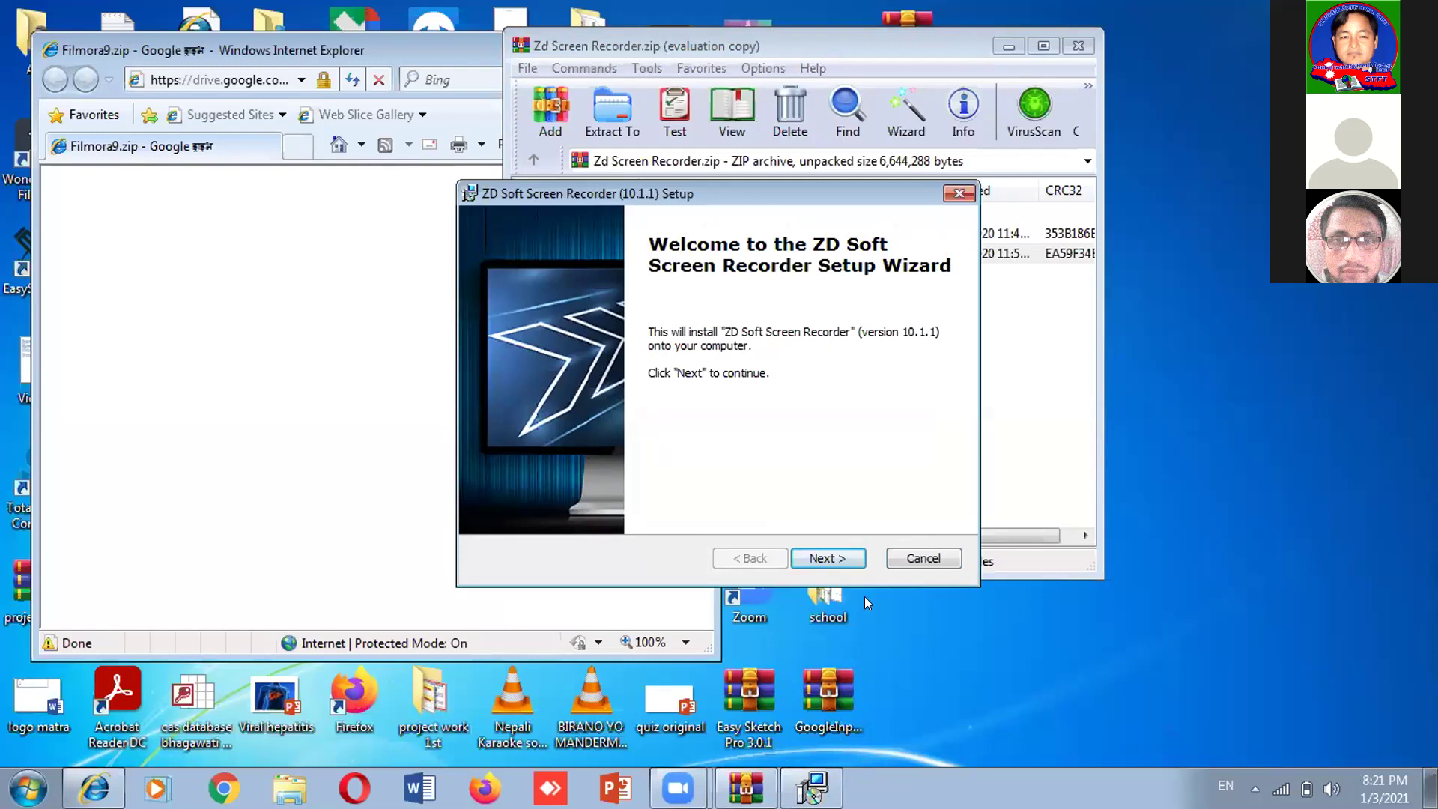
Accept the licence agreement, choose the Typical setup type, and start installing
click(820, 557)
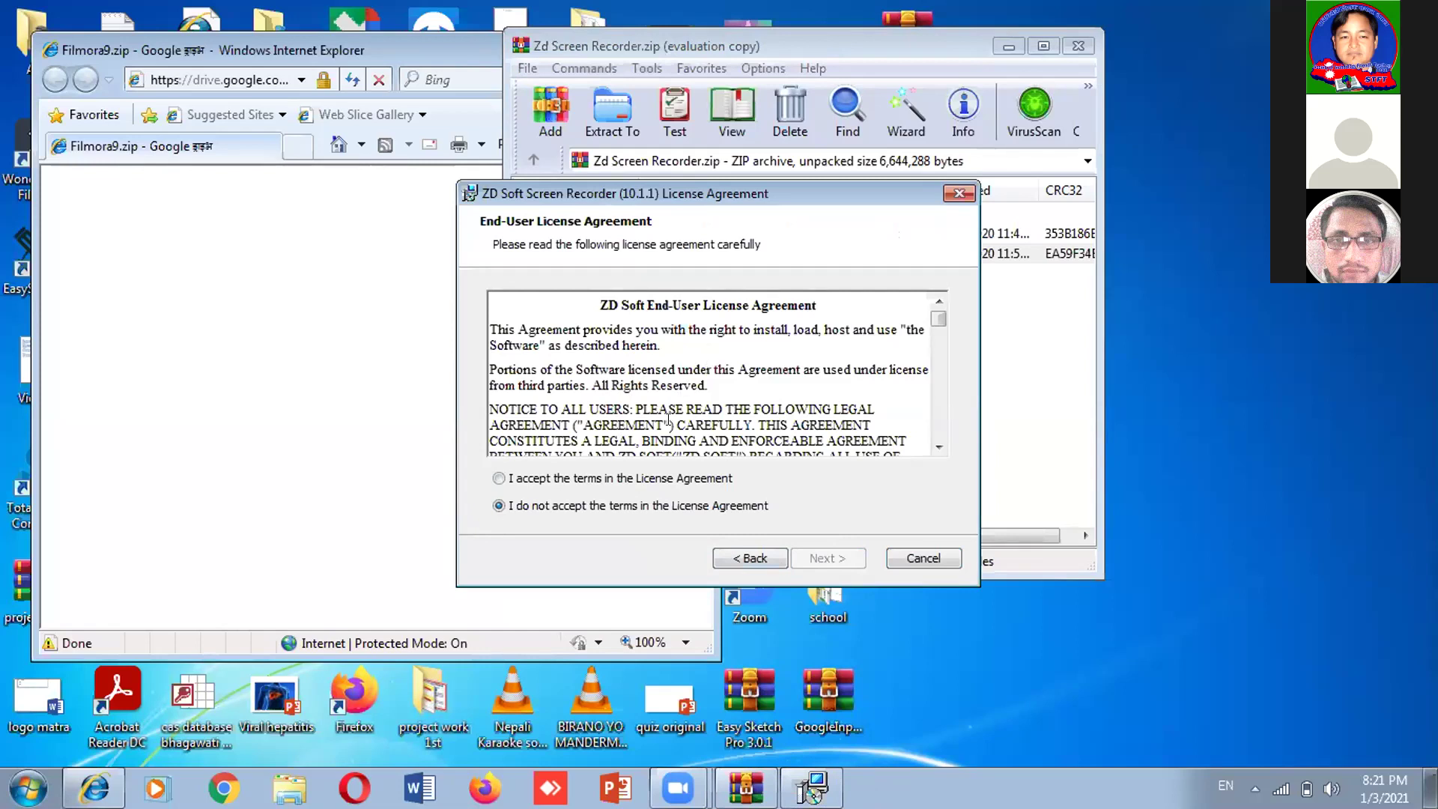
click(498, 478)
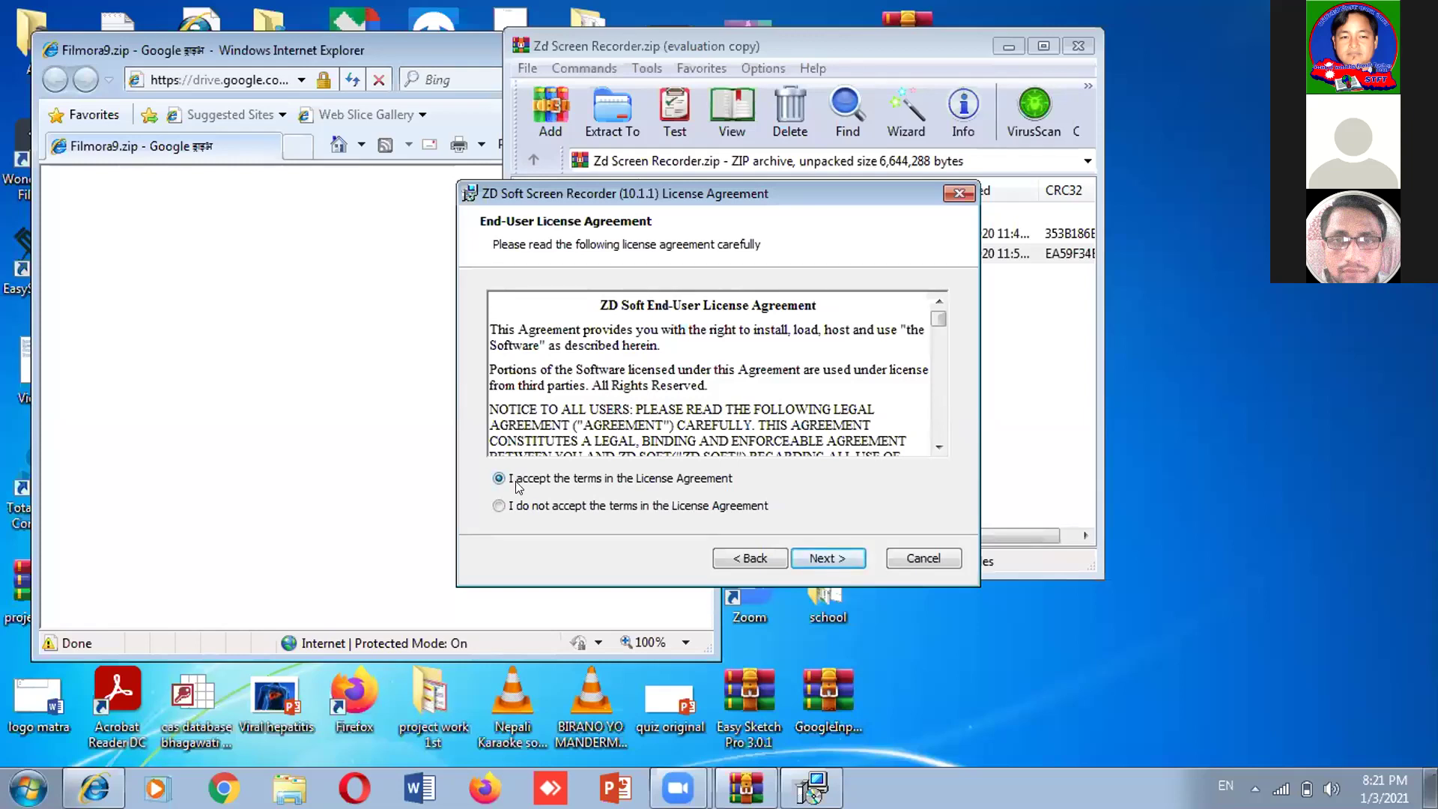
click(848, 555)
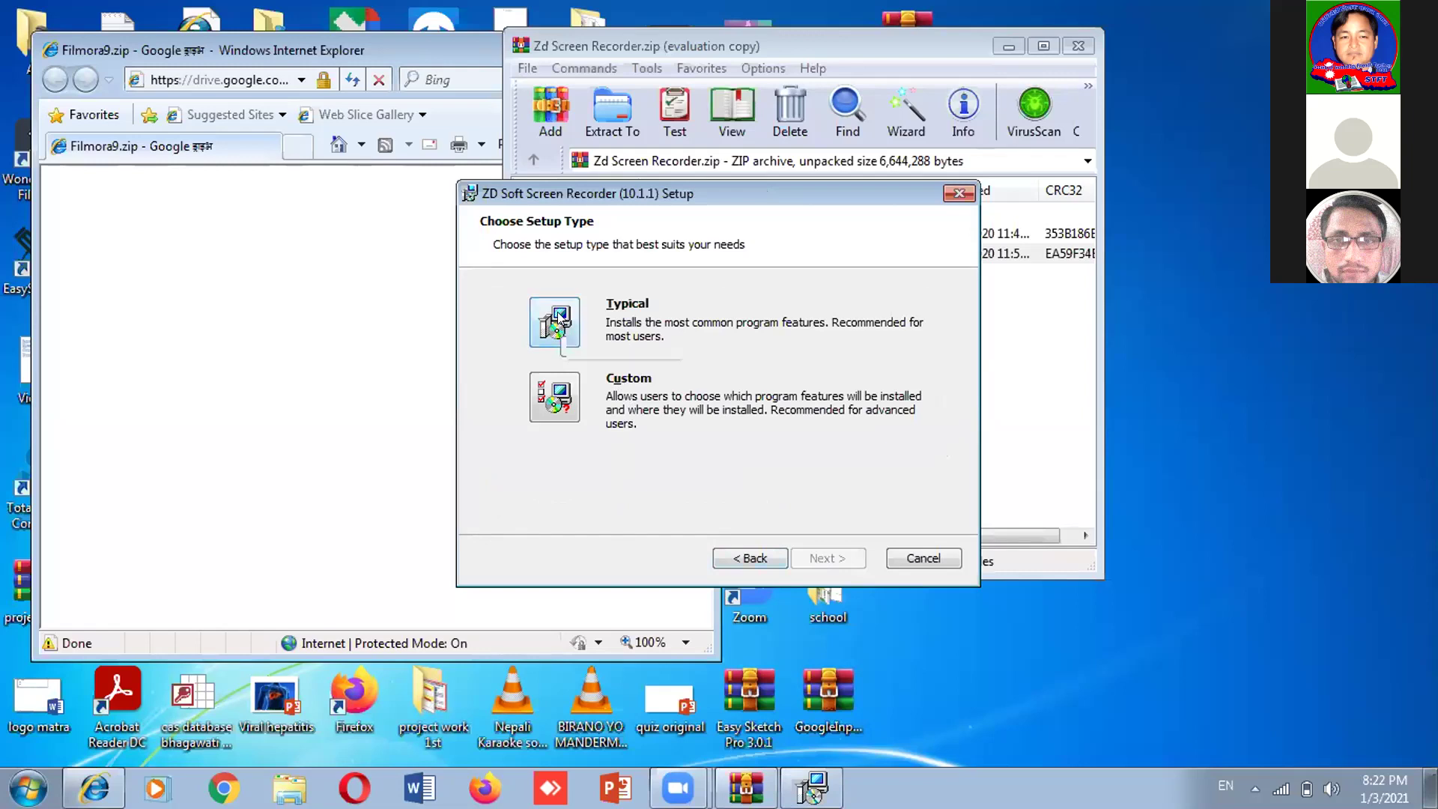
click(558, 312)
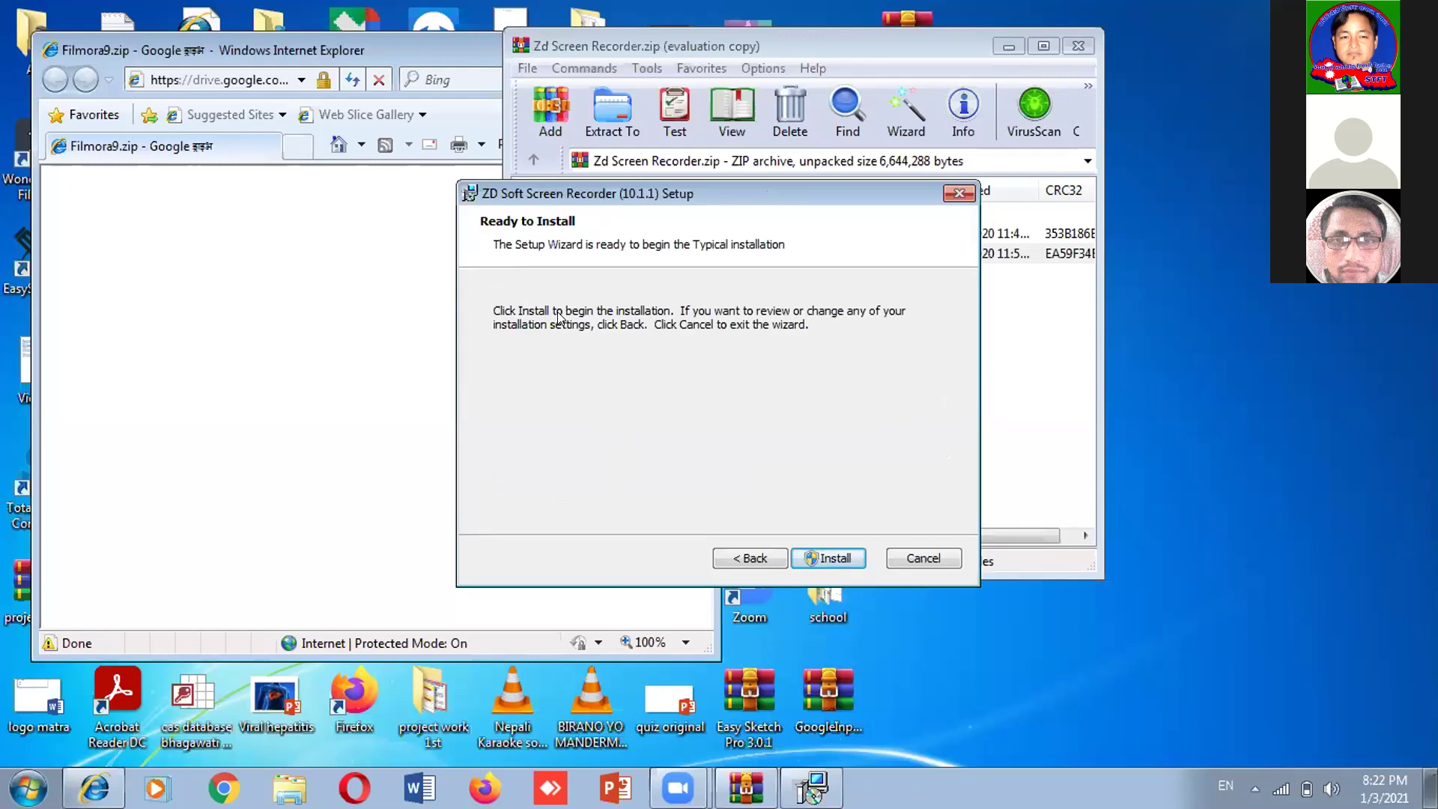
click(835, 554)
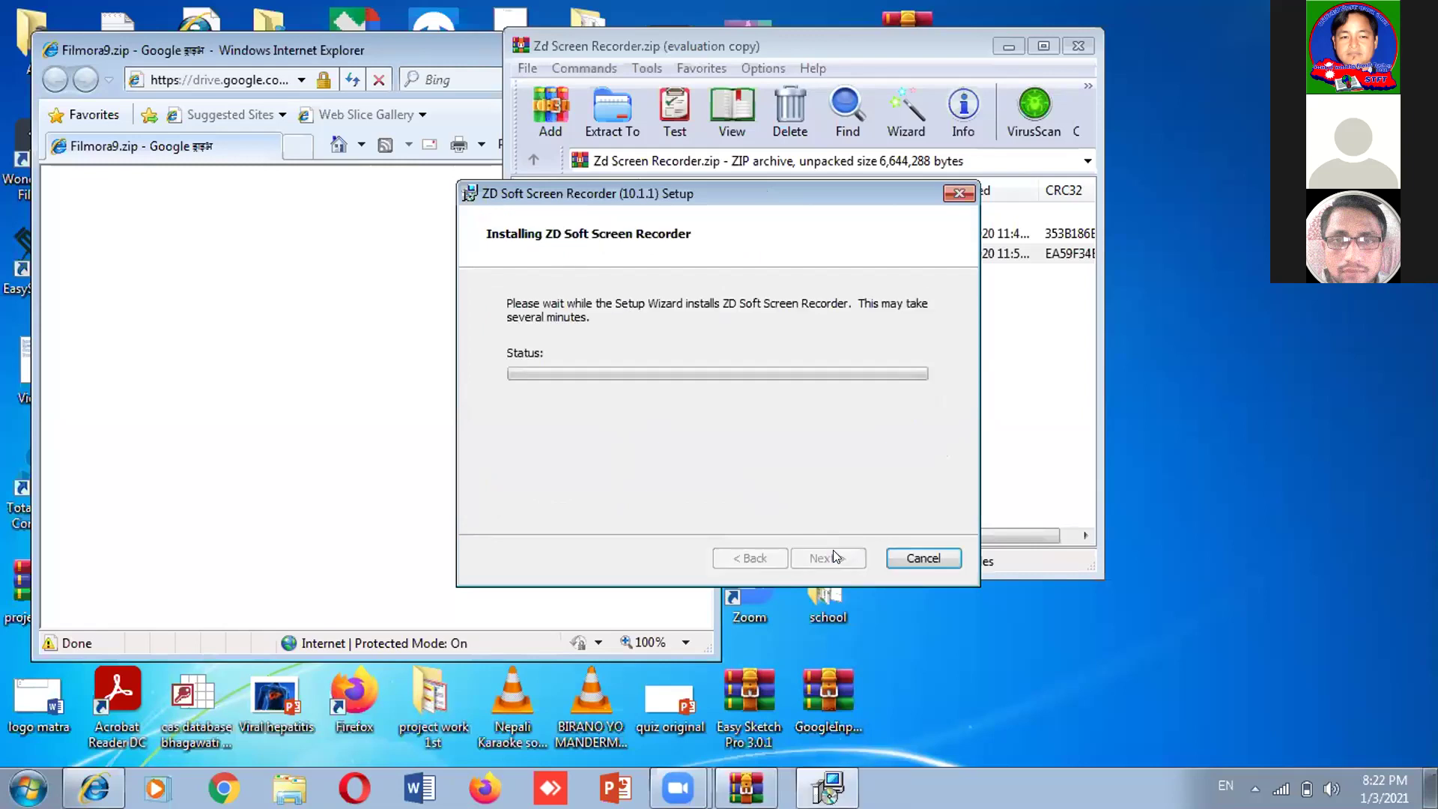
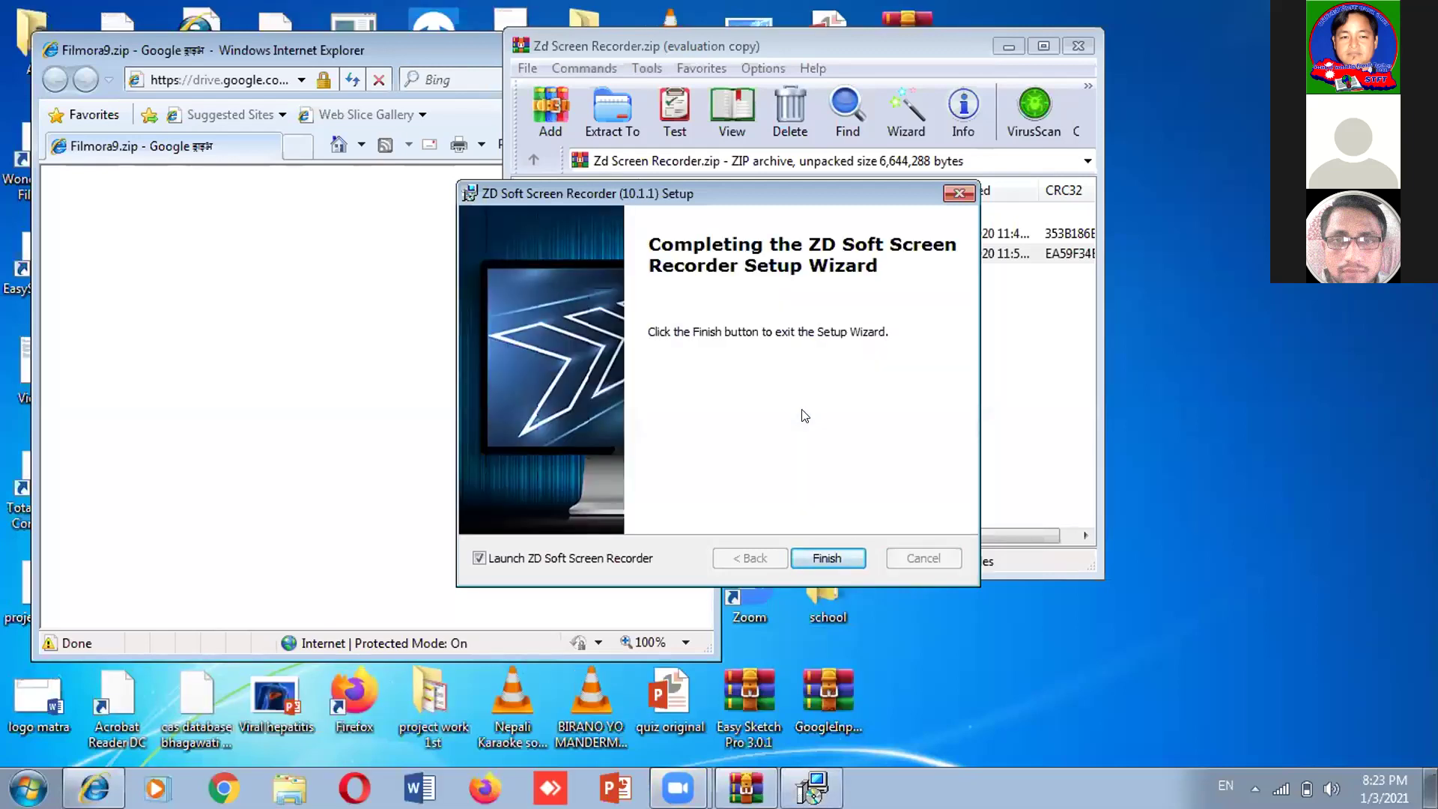
Close the completed setup wizard and open the recorder's Settings window on the Preview tab
click(825, 551)
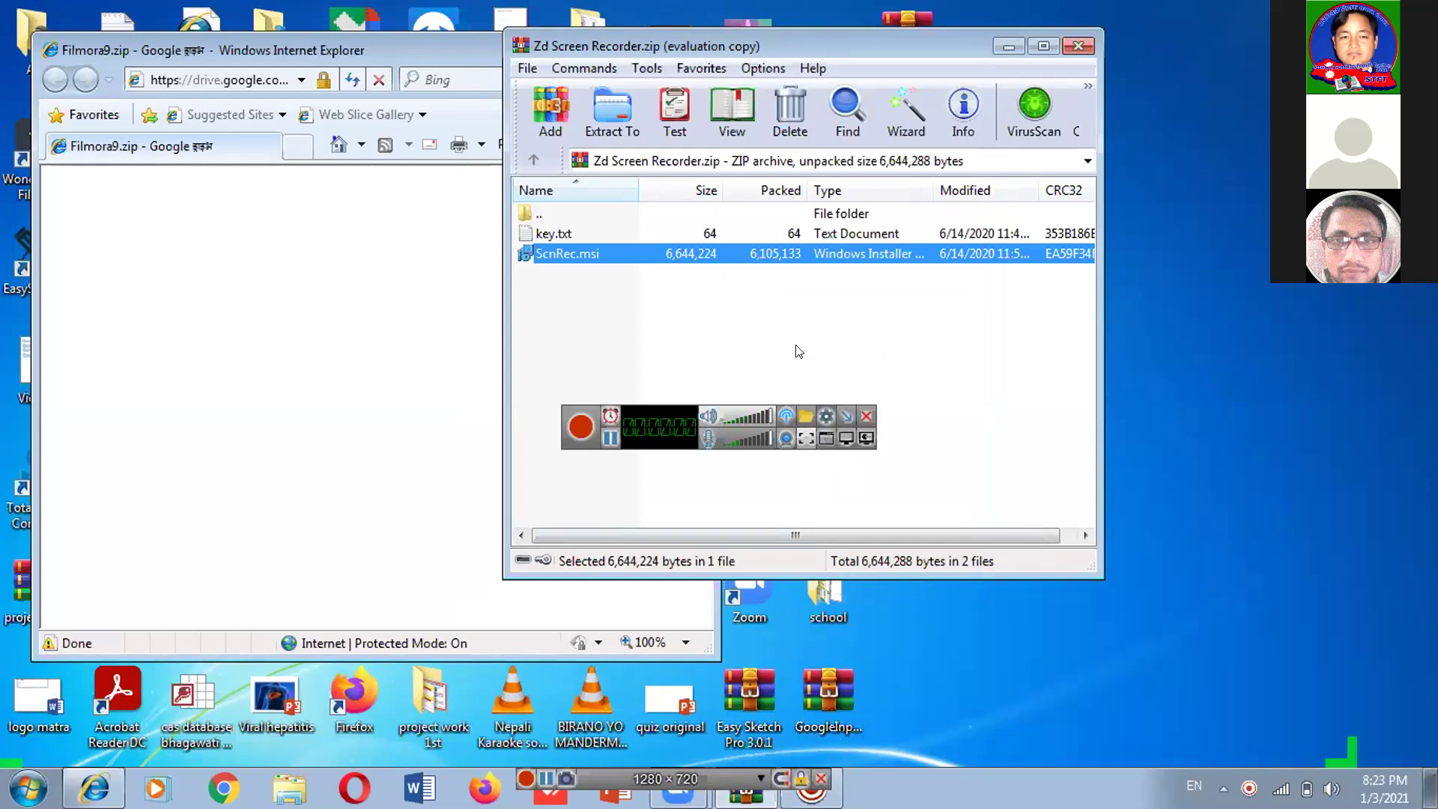
click(827, 417)
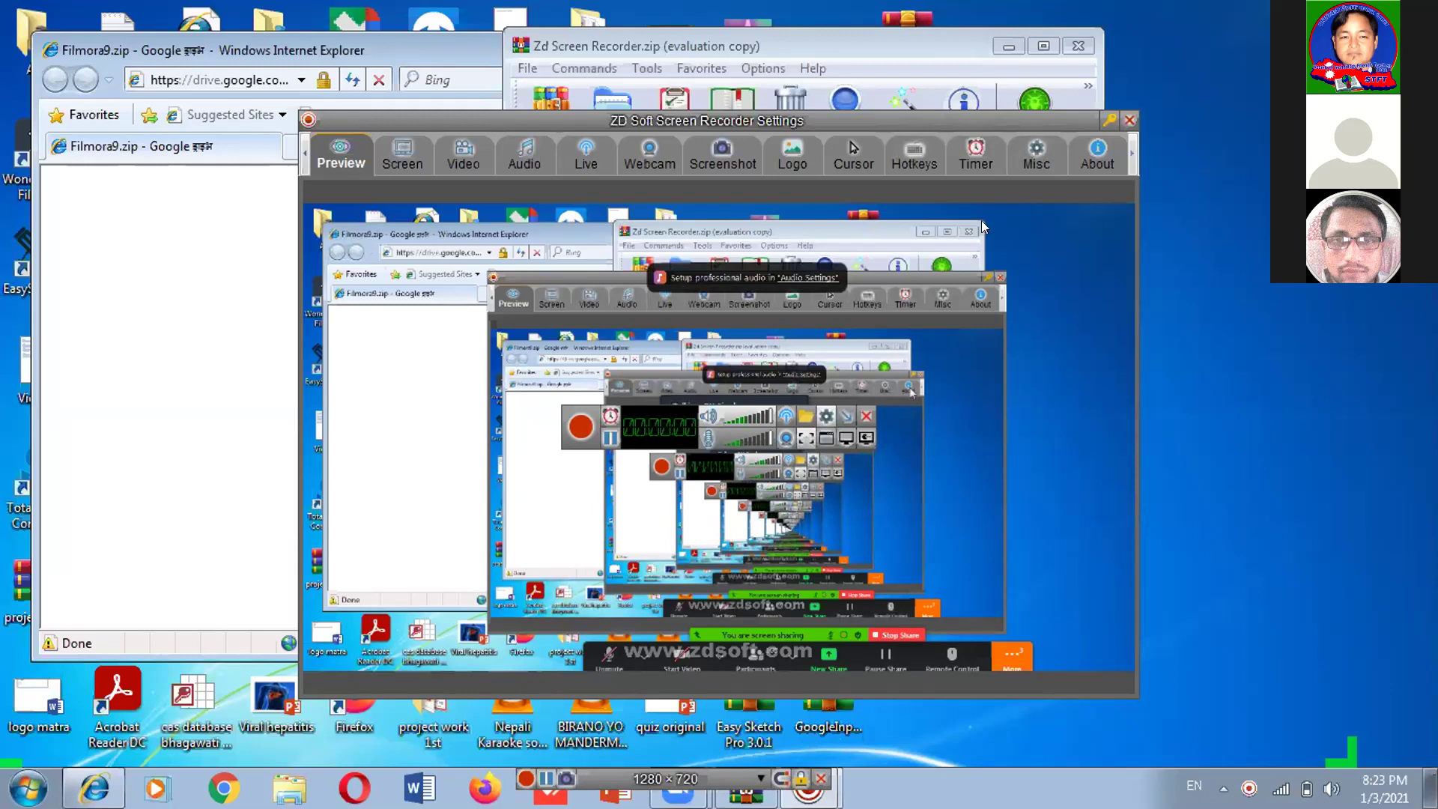
On the About tab, enter the licence holder's name, then bring the WinRAR archive with key.txt forward
click(1094, 162)
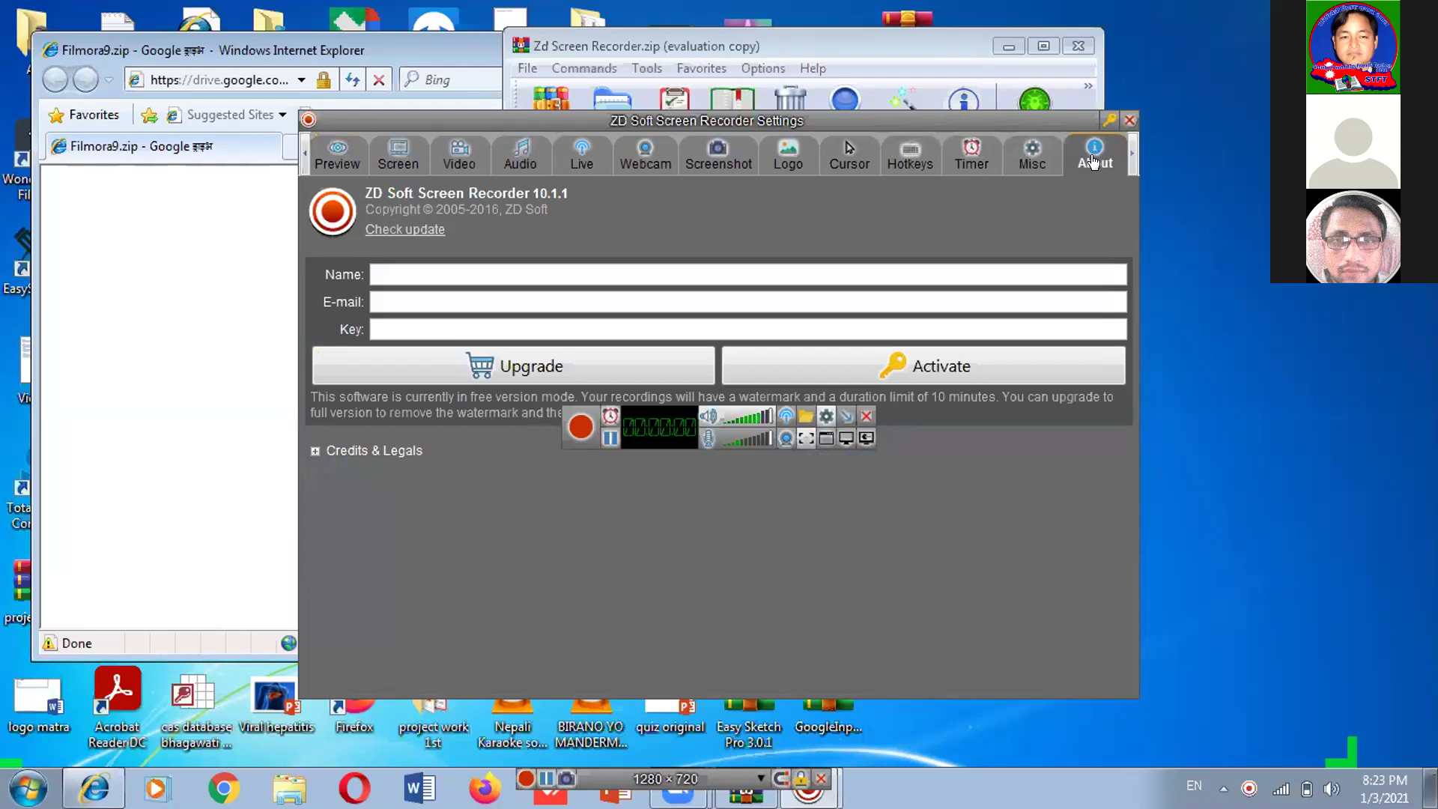
click(385, 268)
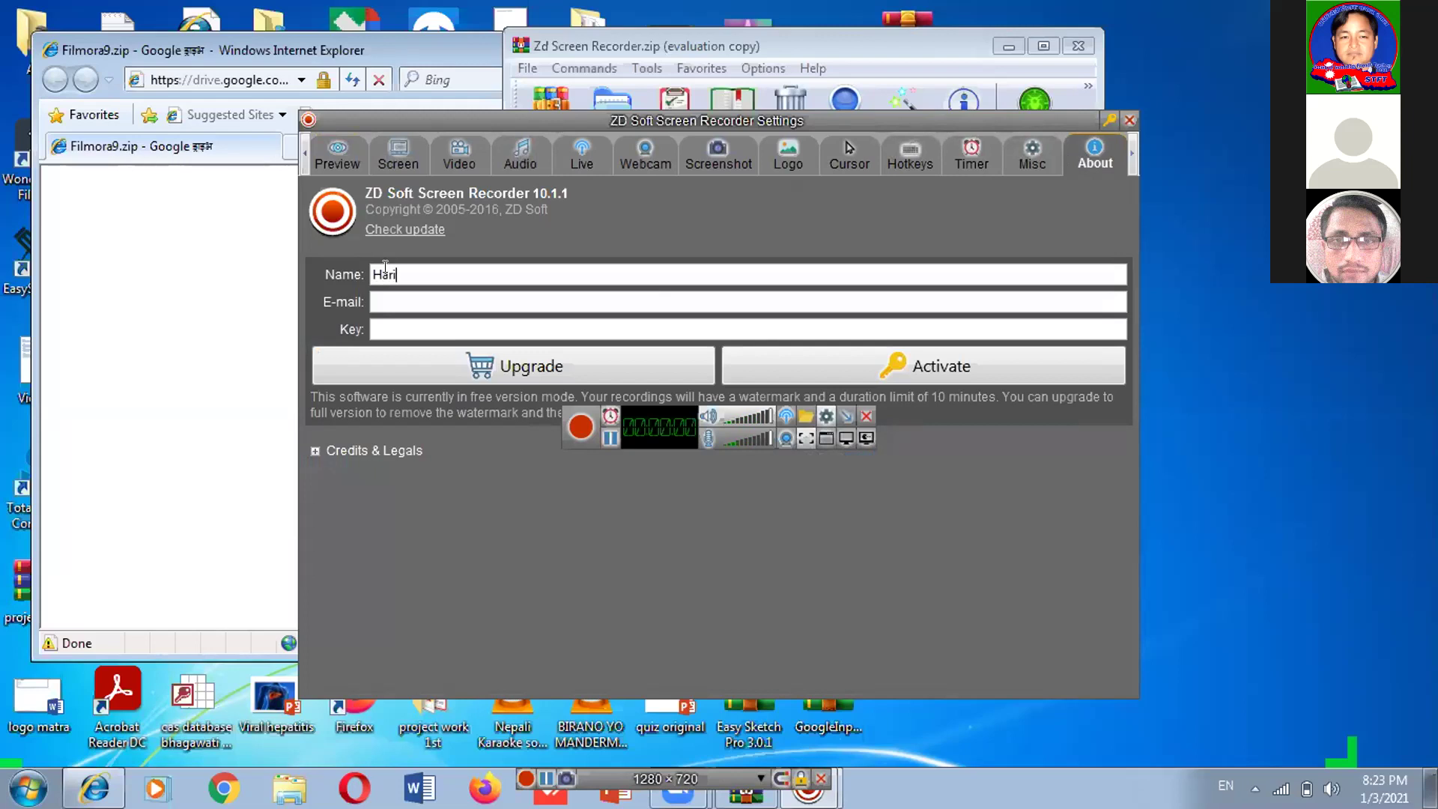
click(529, 45)
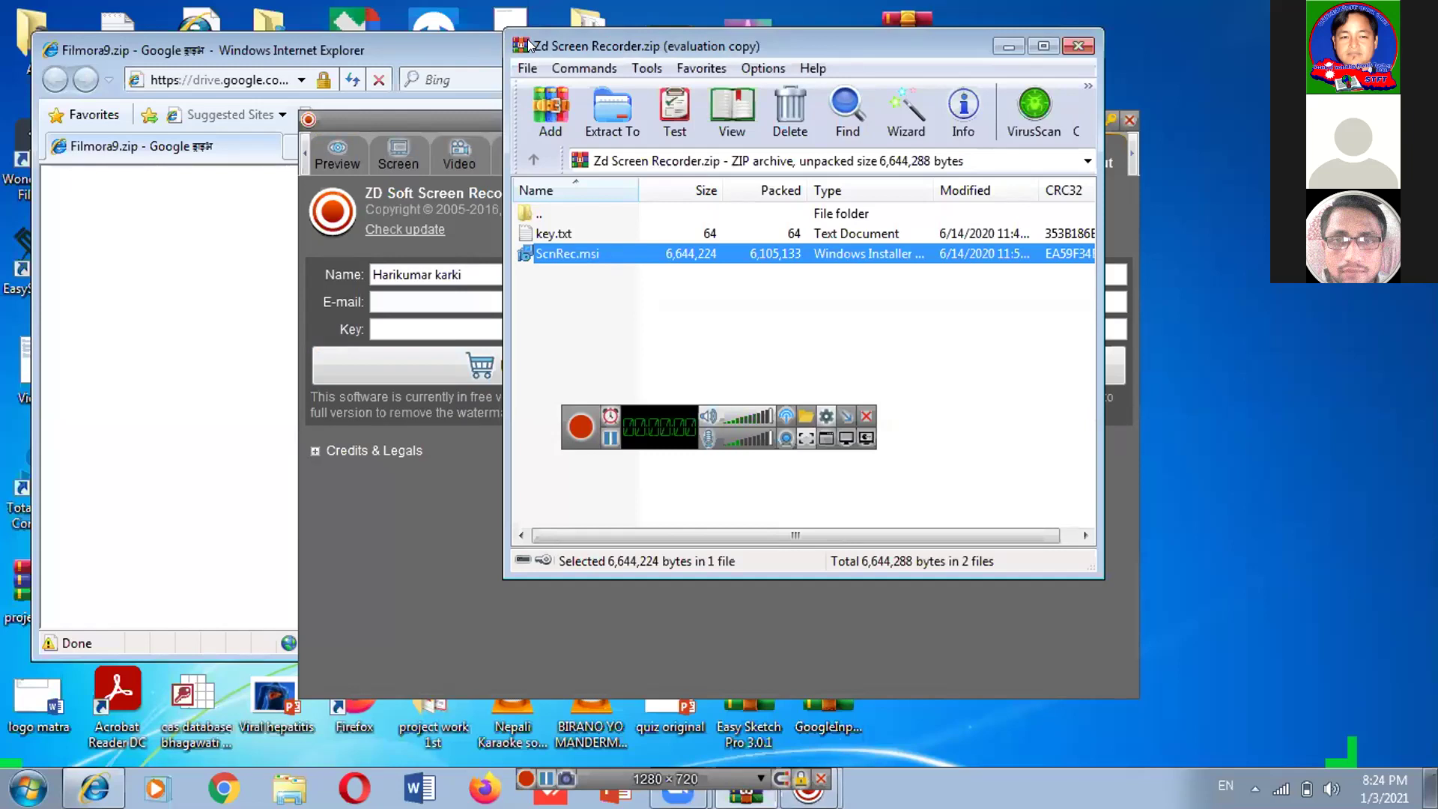
Copy the e-mail address from key.txt and paste it into the recorder's E-mail registration field
double_click(556, 230)
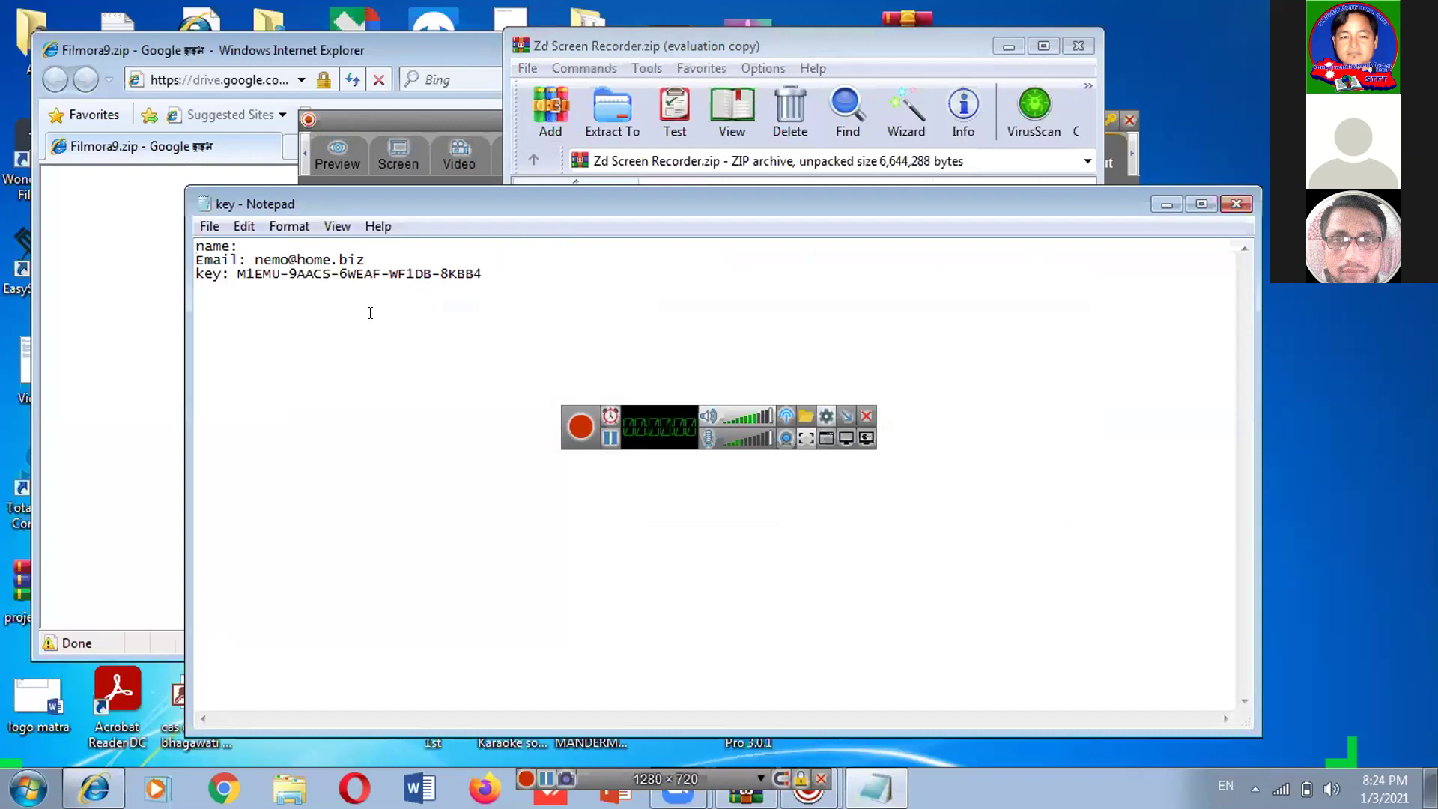
drag(255, 259, 370, 250)
key(ctrl+c)
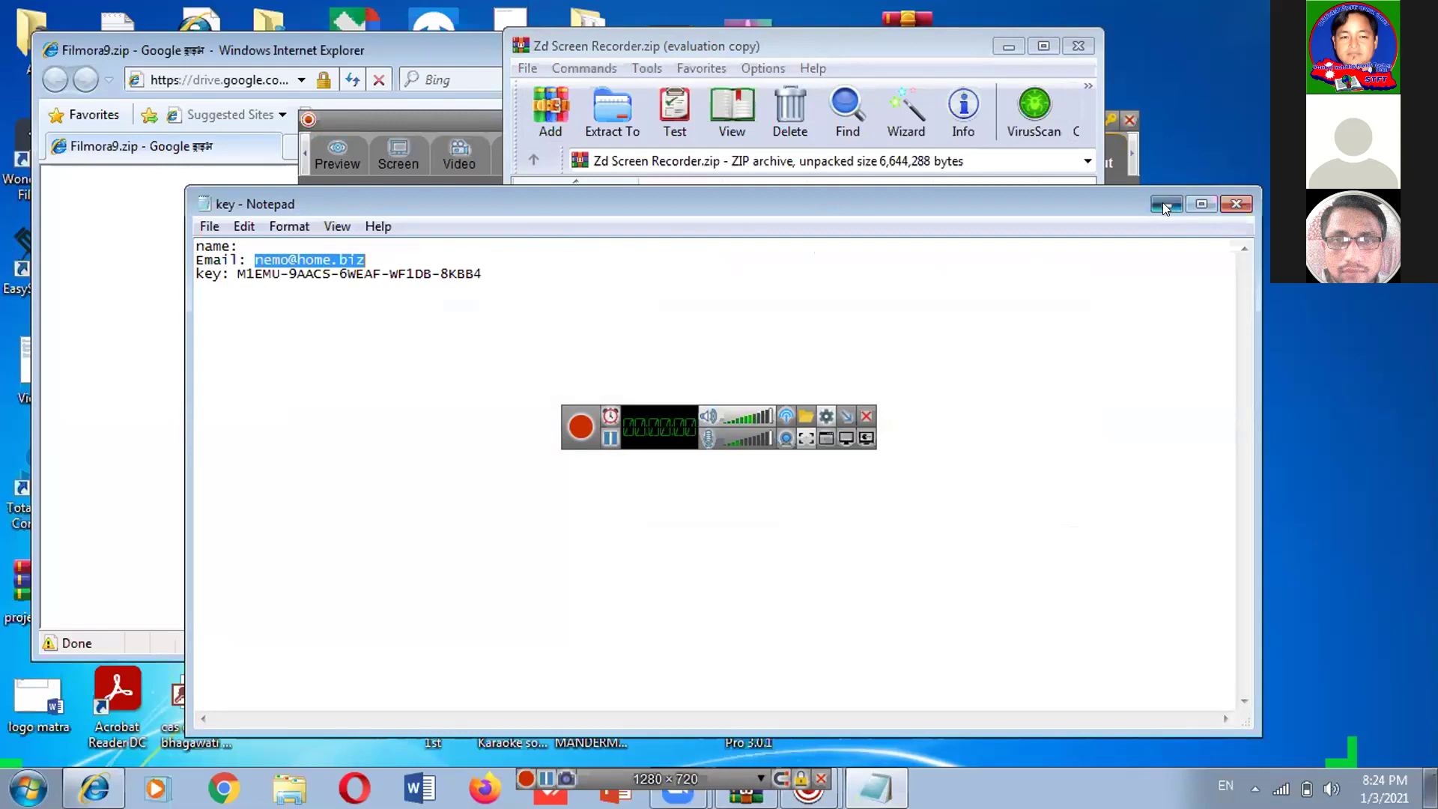
click(1163, 202)
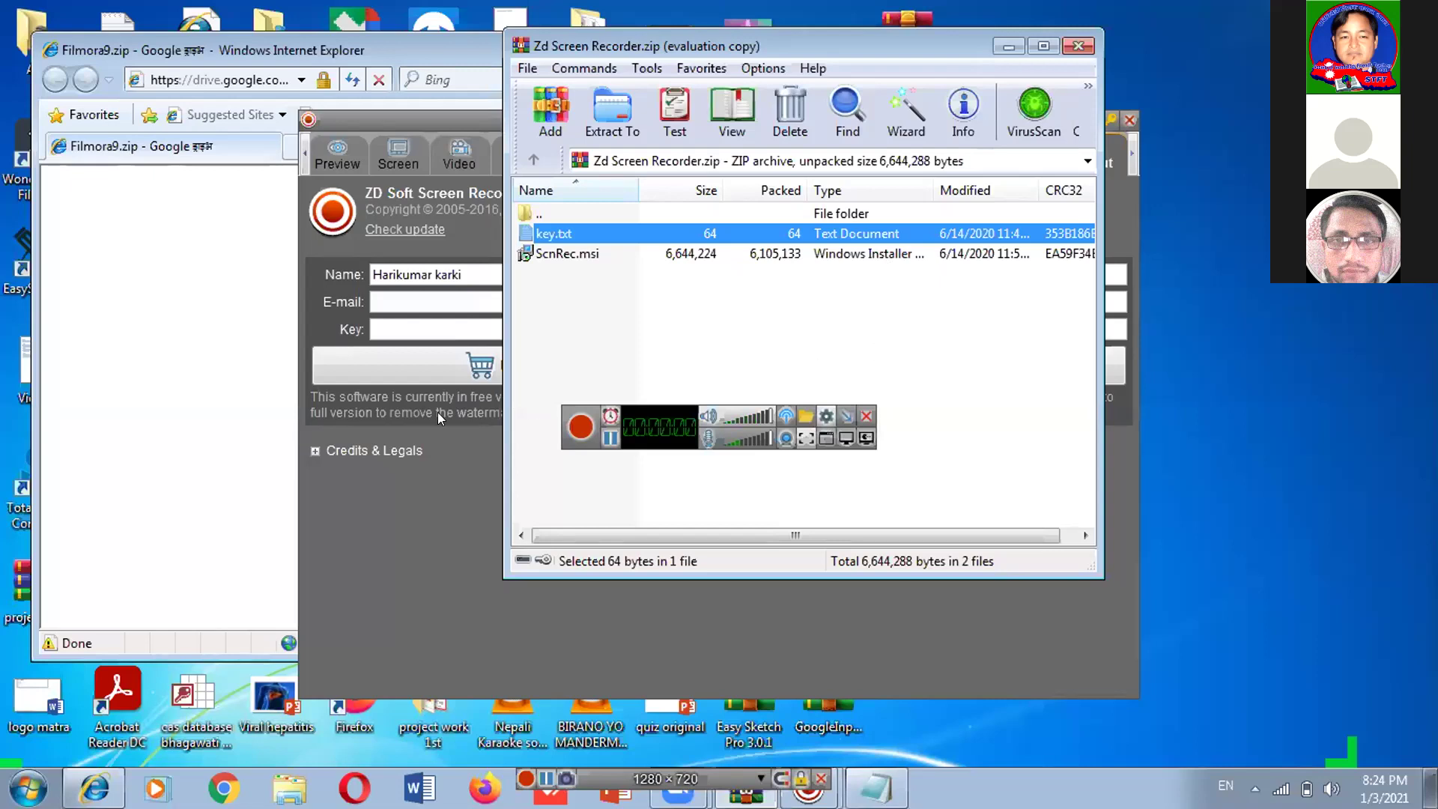
click(383, 296)
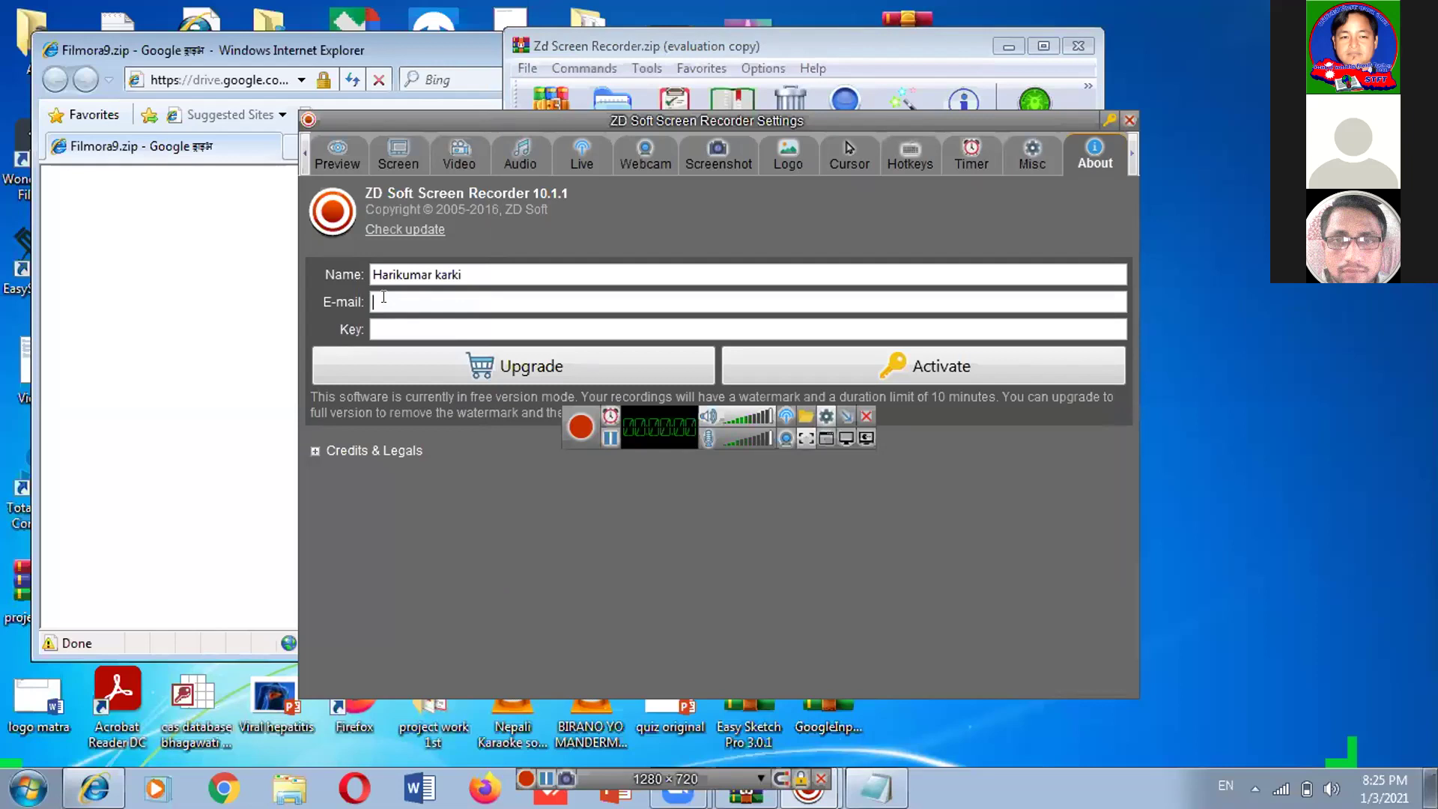
key(ctrl+v)
click(524, 50)
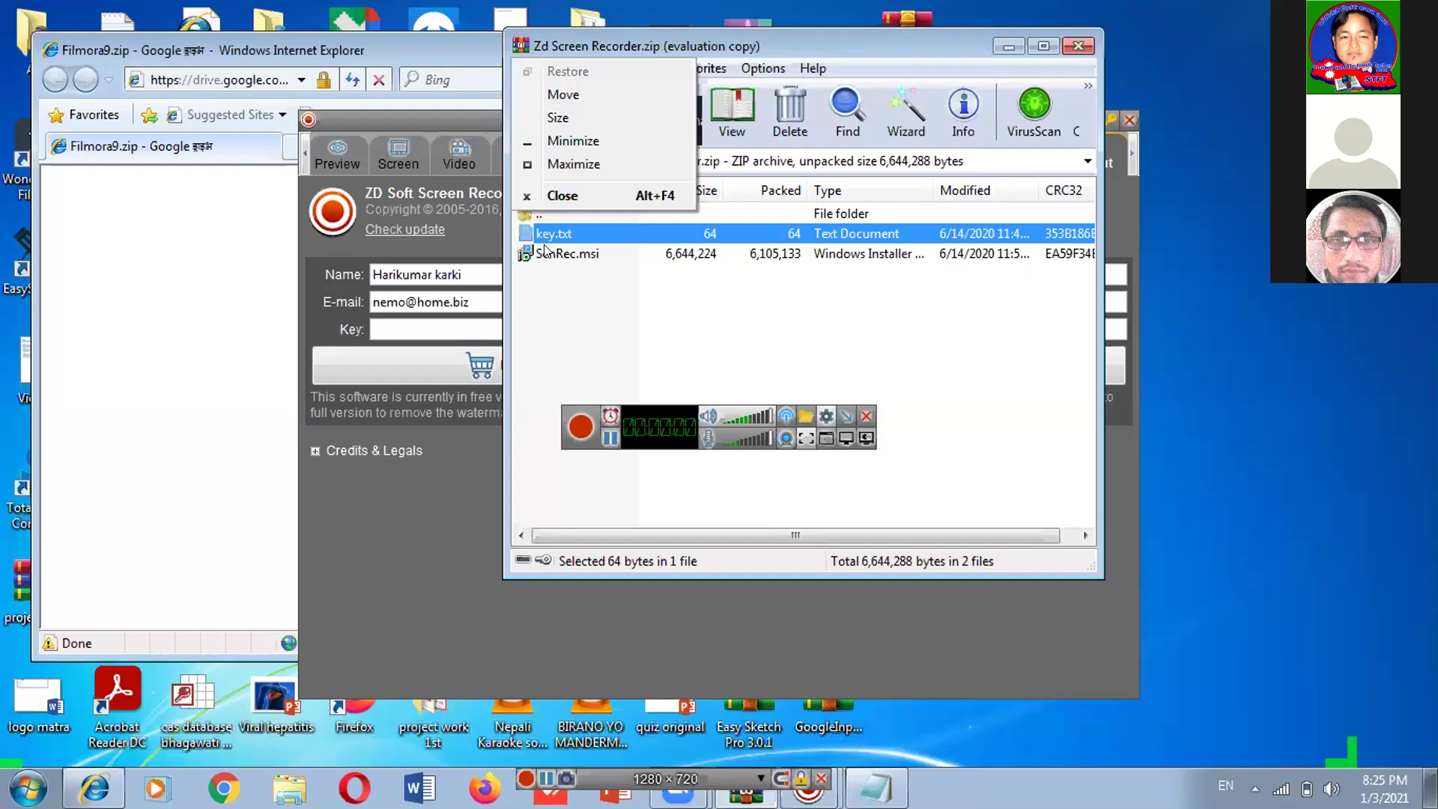
double_click(544, 247)
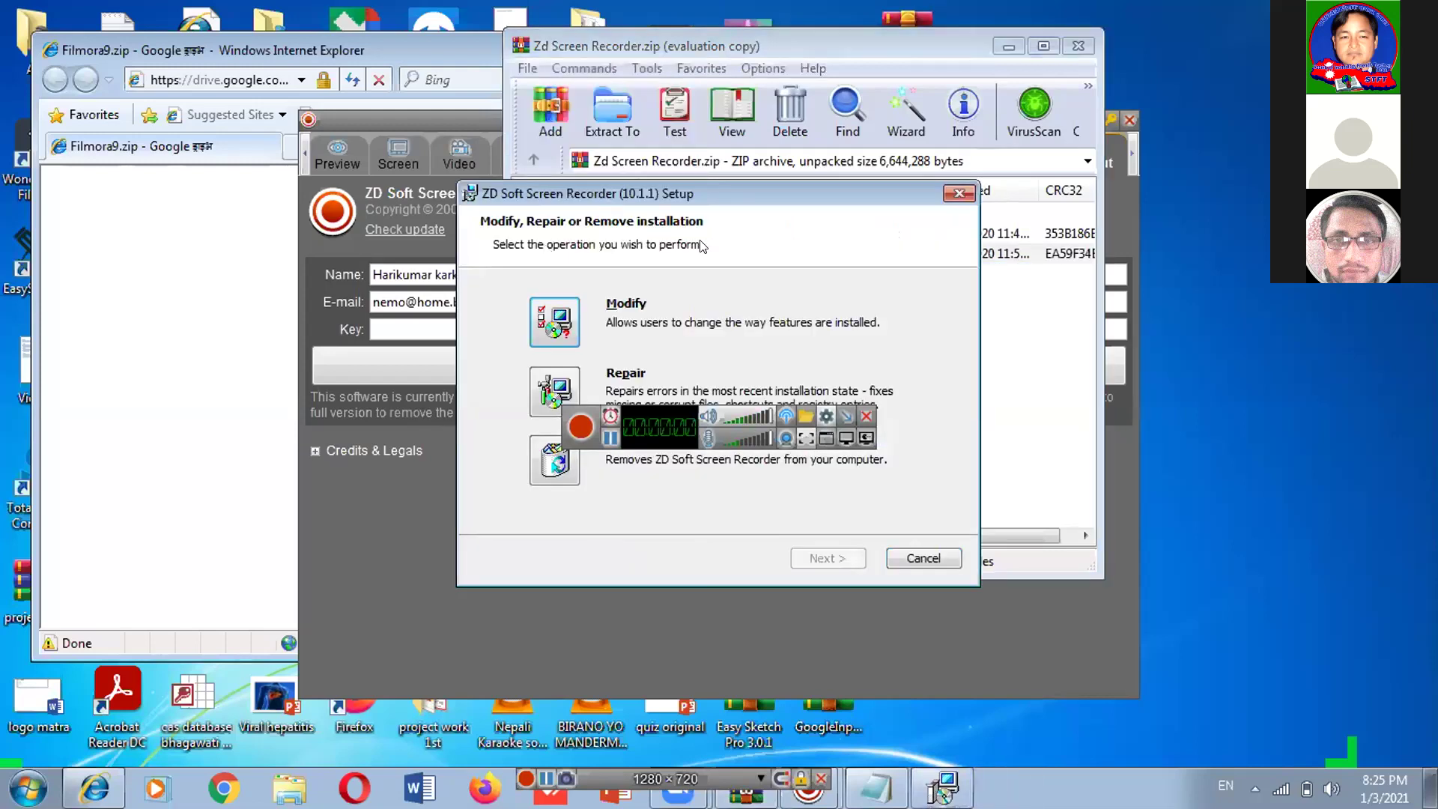
click(961, 193)
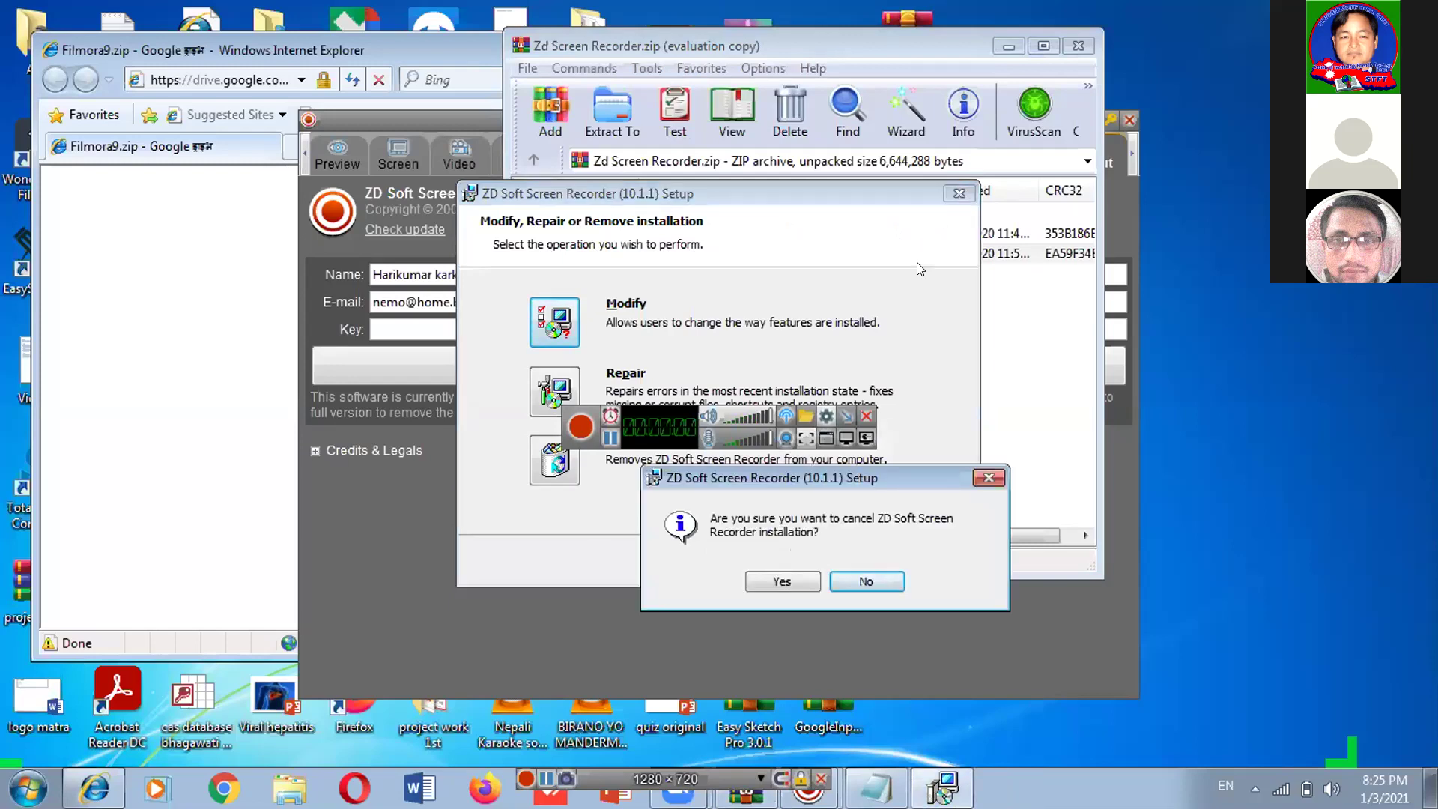
click(780, 581)
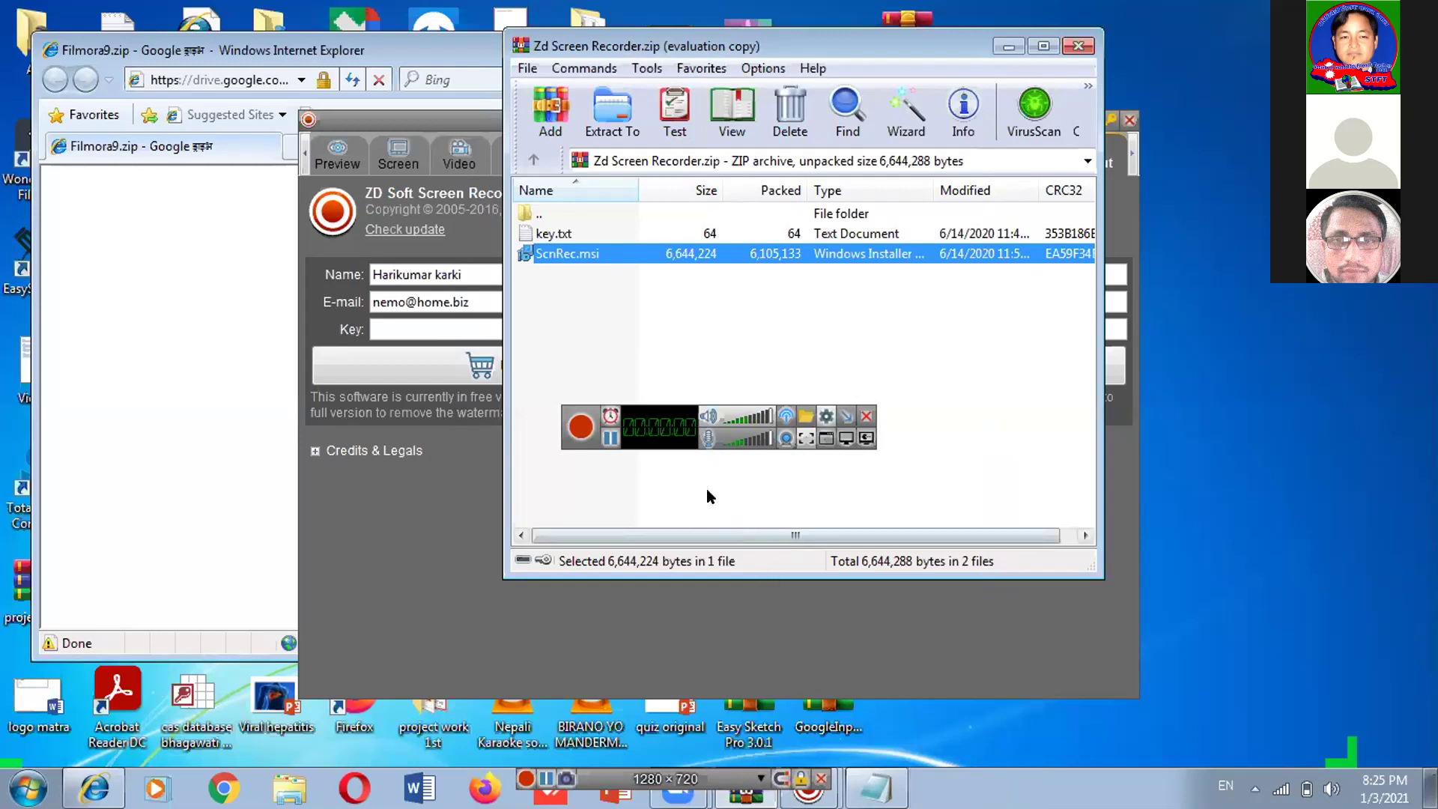
click(556, 233)
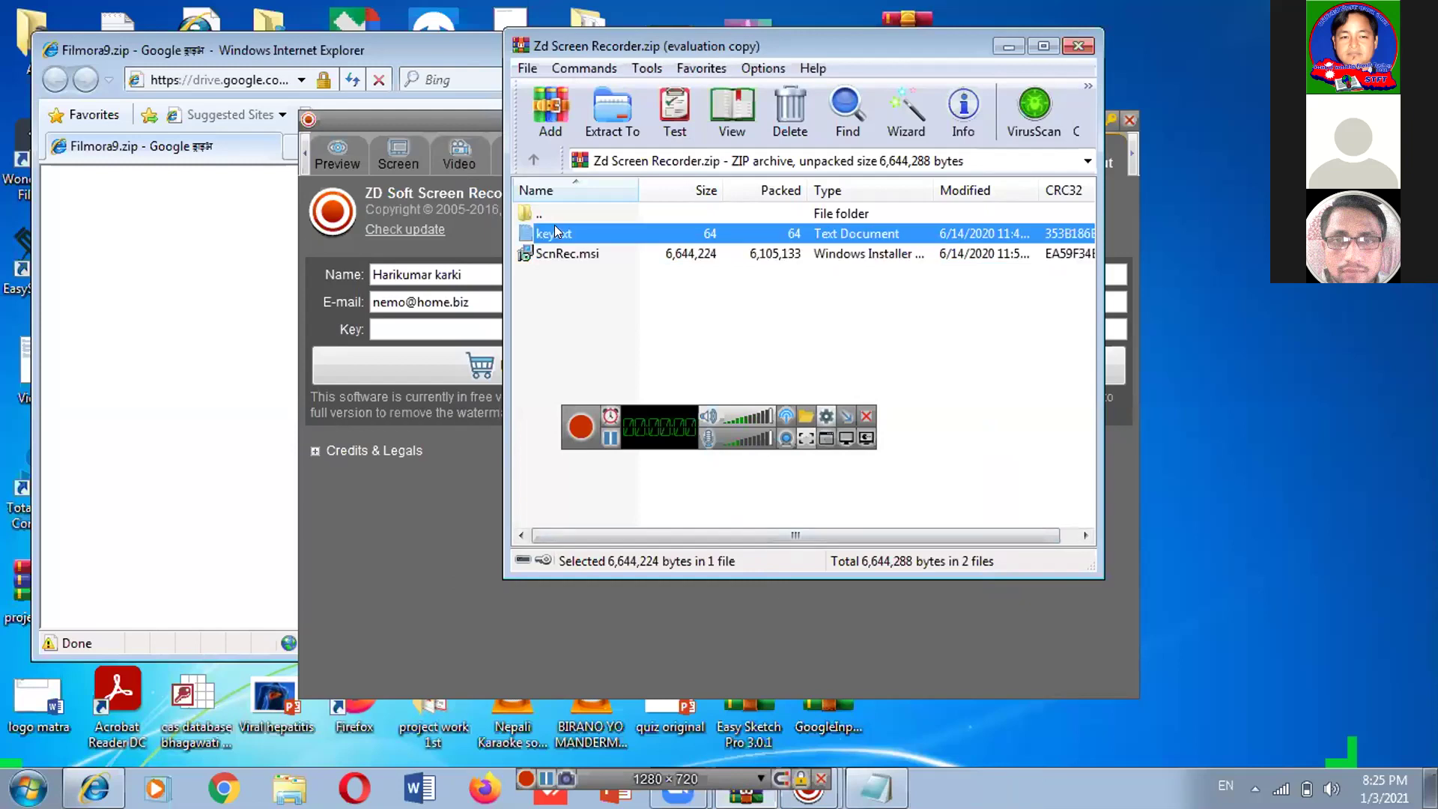
Copy the licence key from key.txt, close Notepad, and select the recorder's Key field
double_click(556, 233)
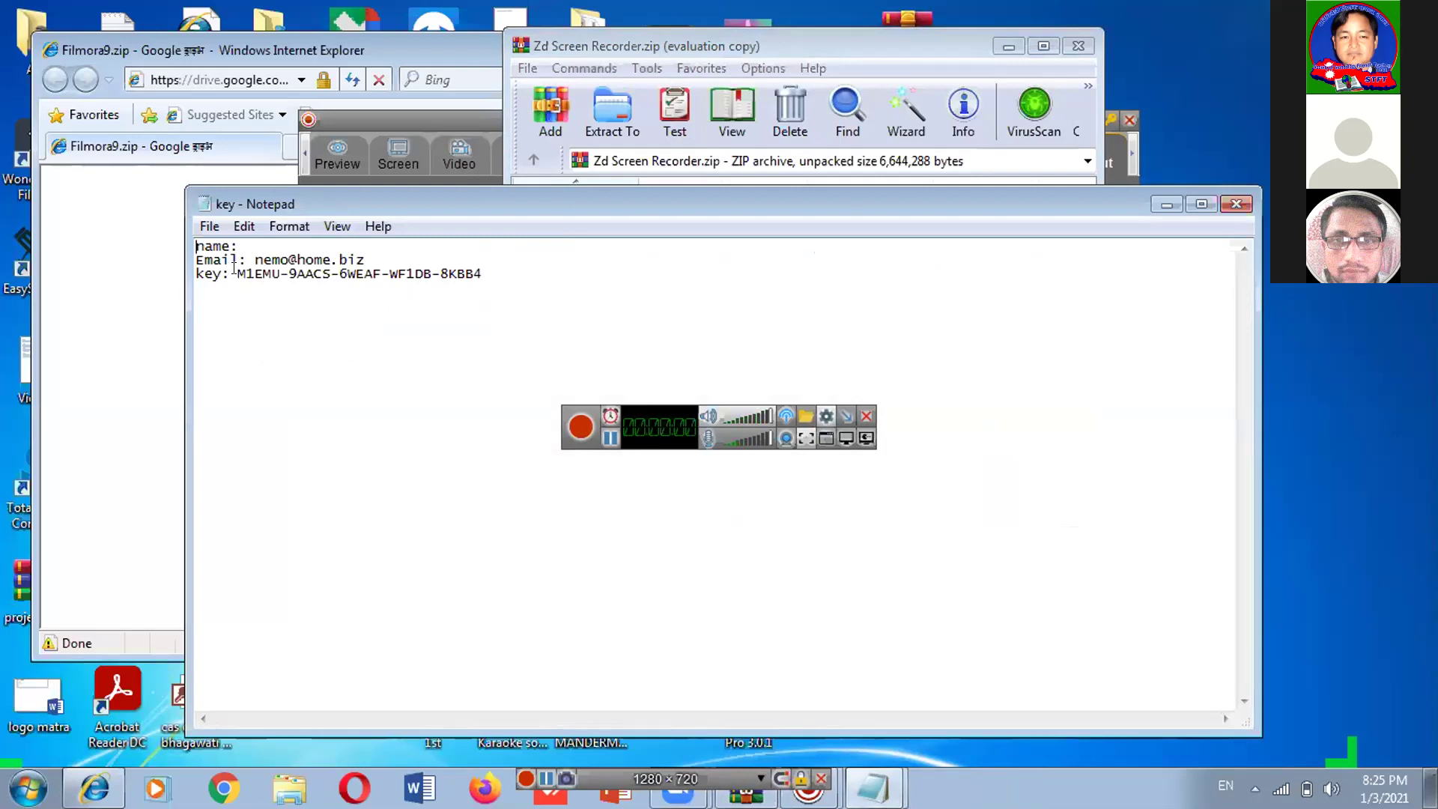
drag(238, 274, 484, 288)
key(ctrl+c)
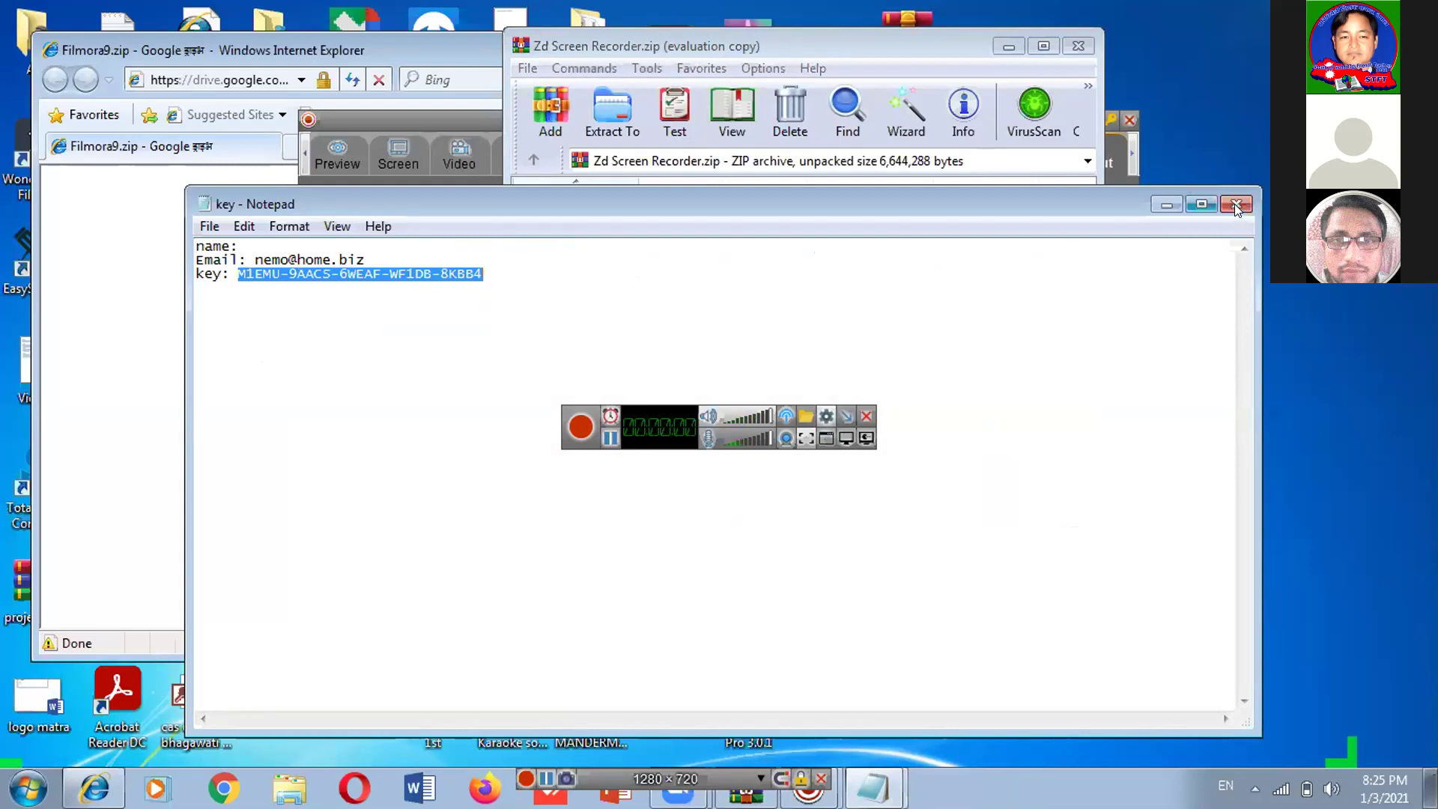
key(alt+F4)
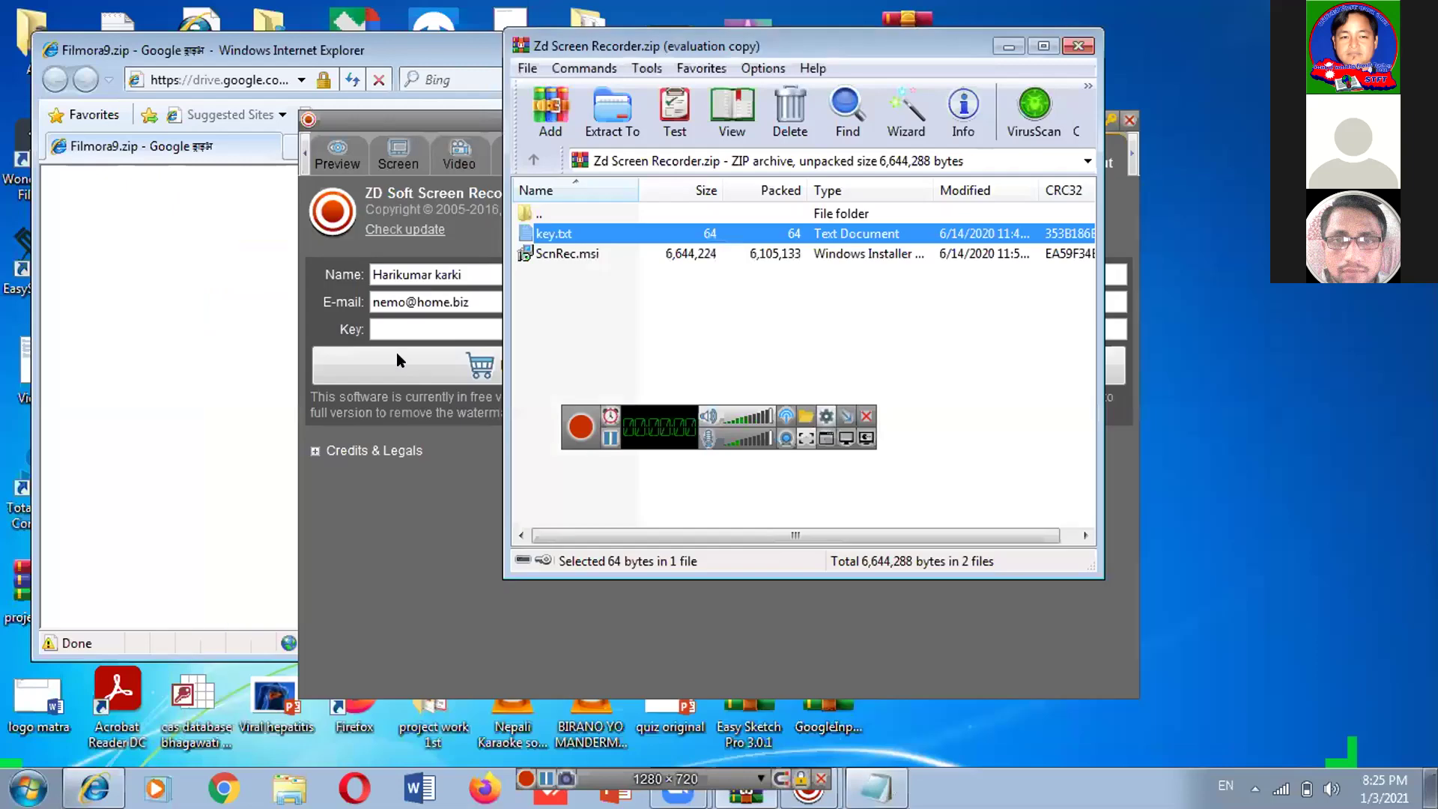
click(385, 319)
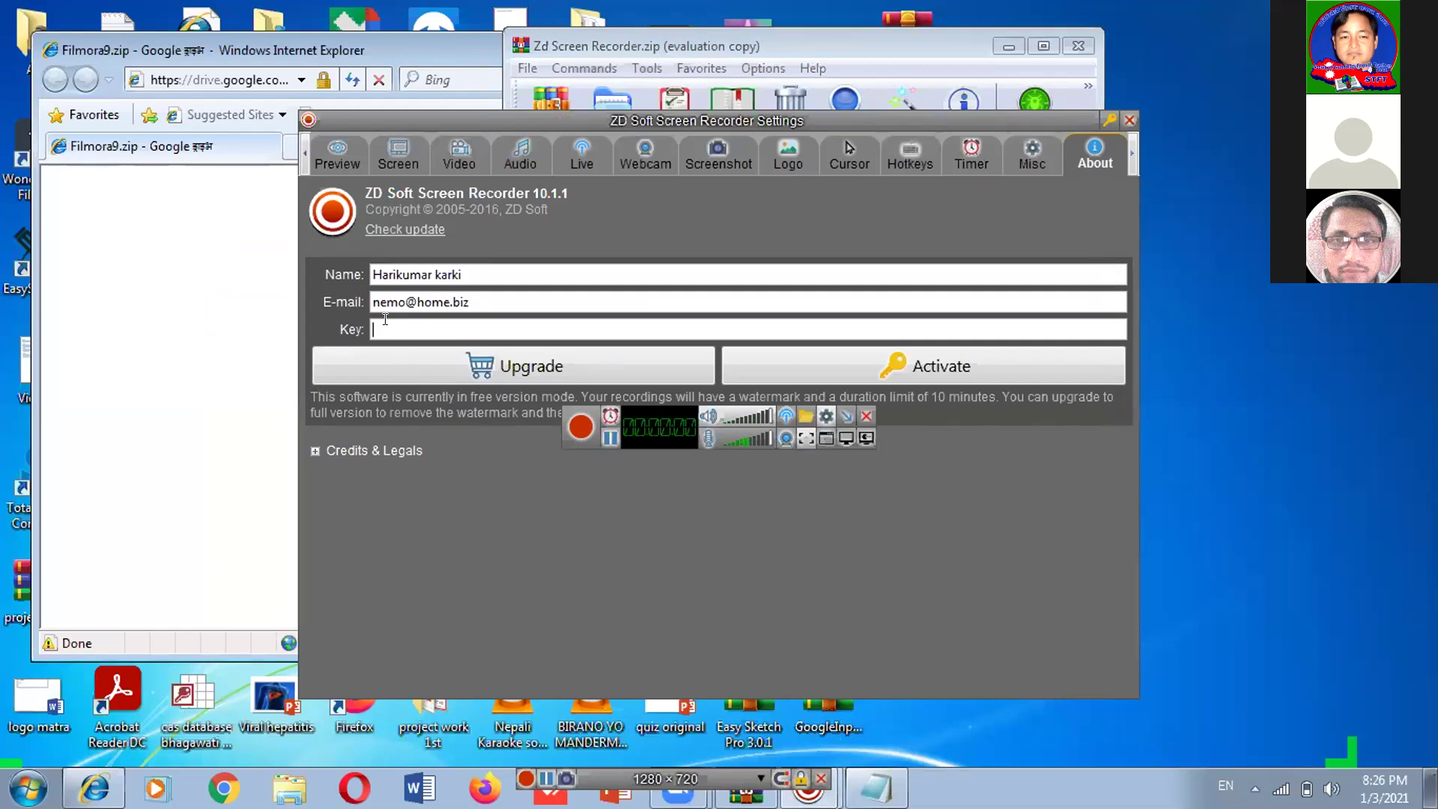
Paste the licence key, activate, and confirm the 'Activation successful!' message
key(ctrl+v)
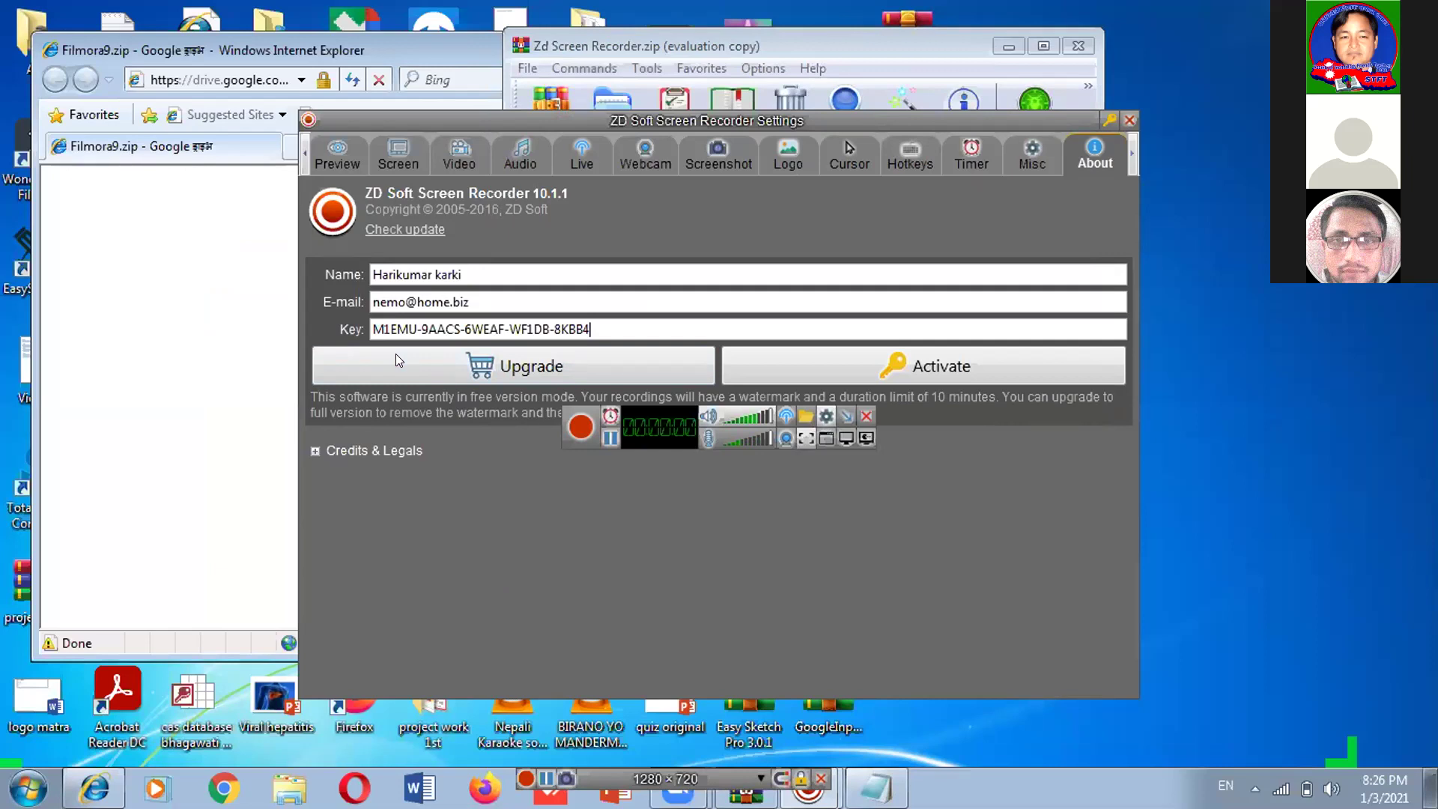
click(945, 366)
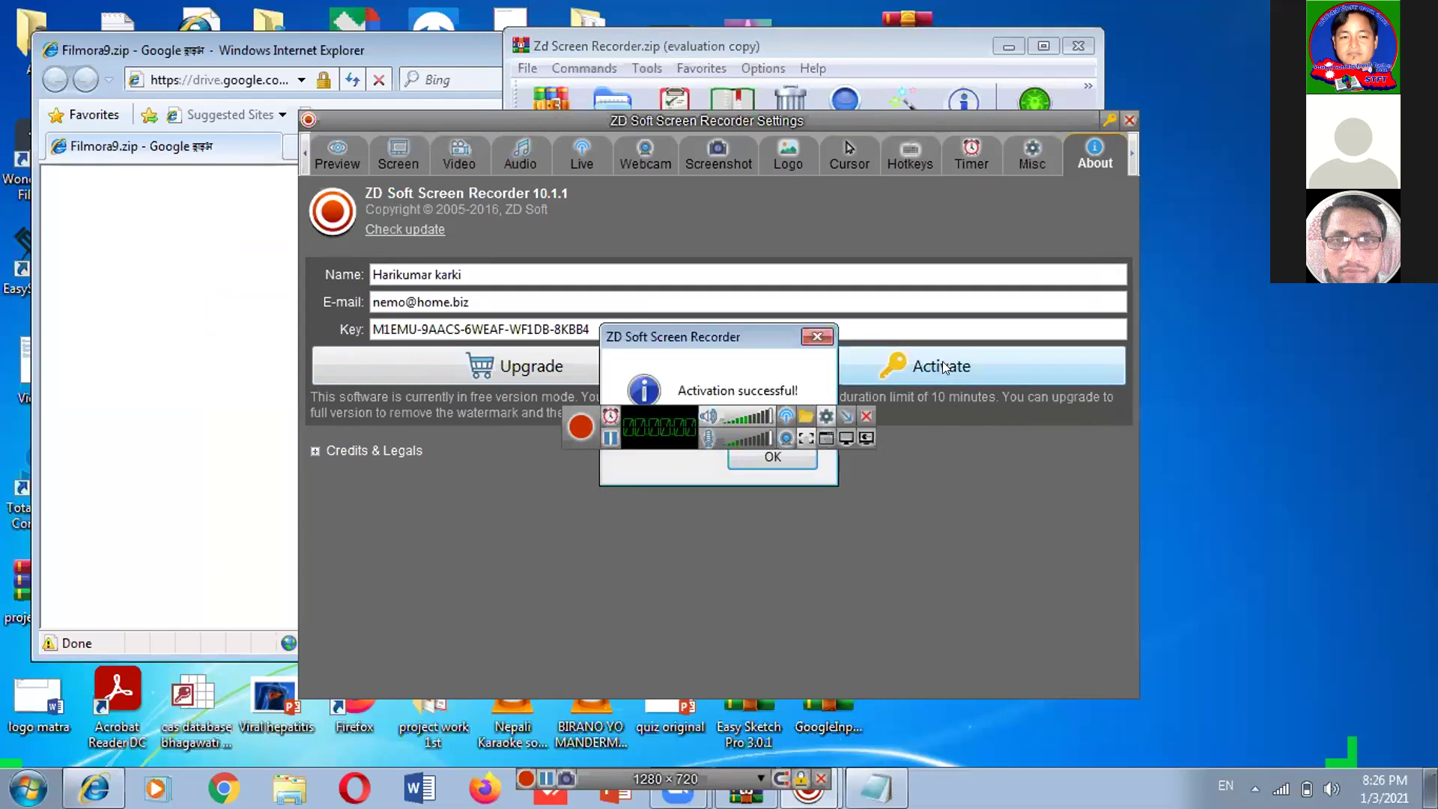
click(783, 457)
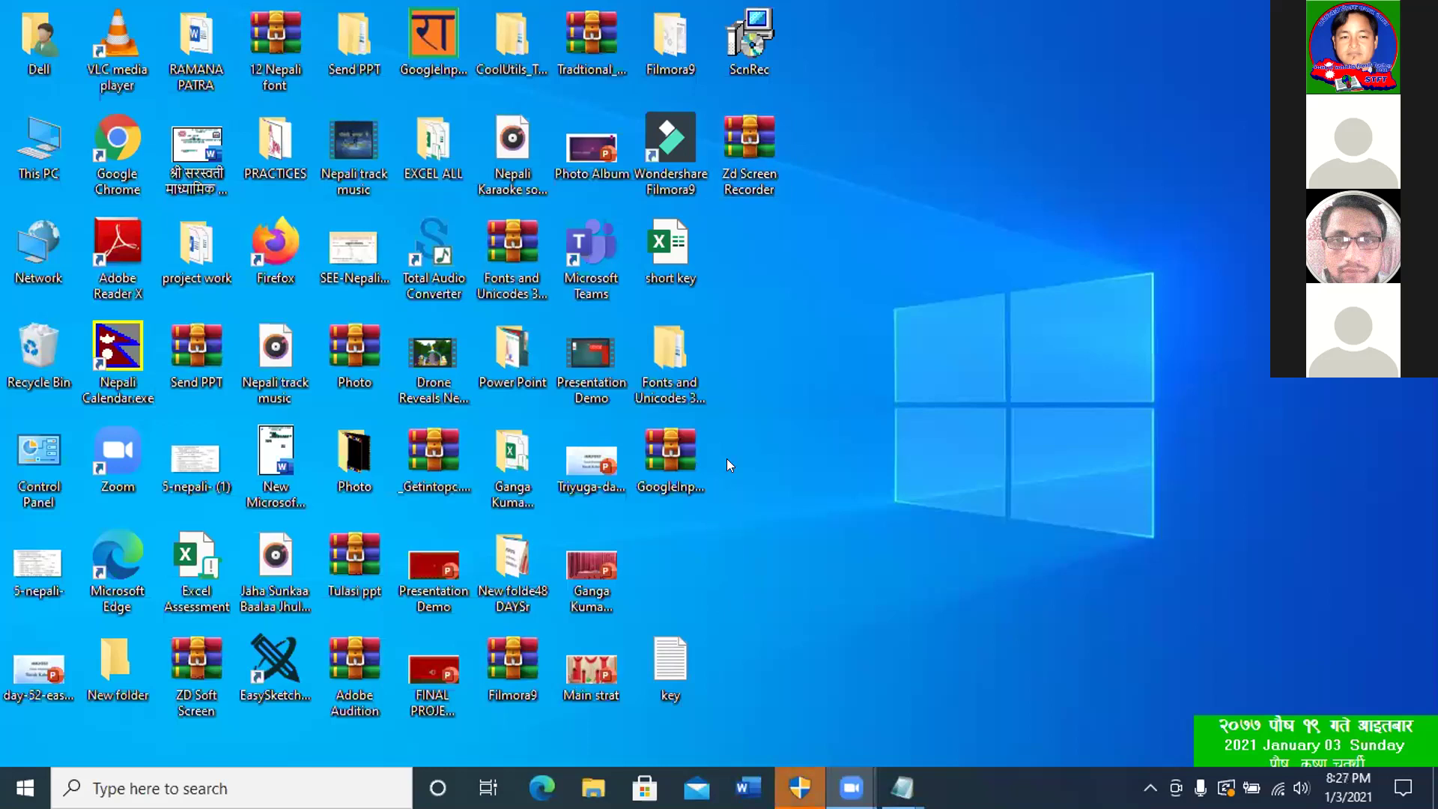
Install ScnRec with the licence accepted and Typical setup, then finish and launch the recorder
double_click(751, 43)
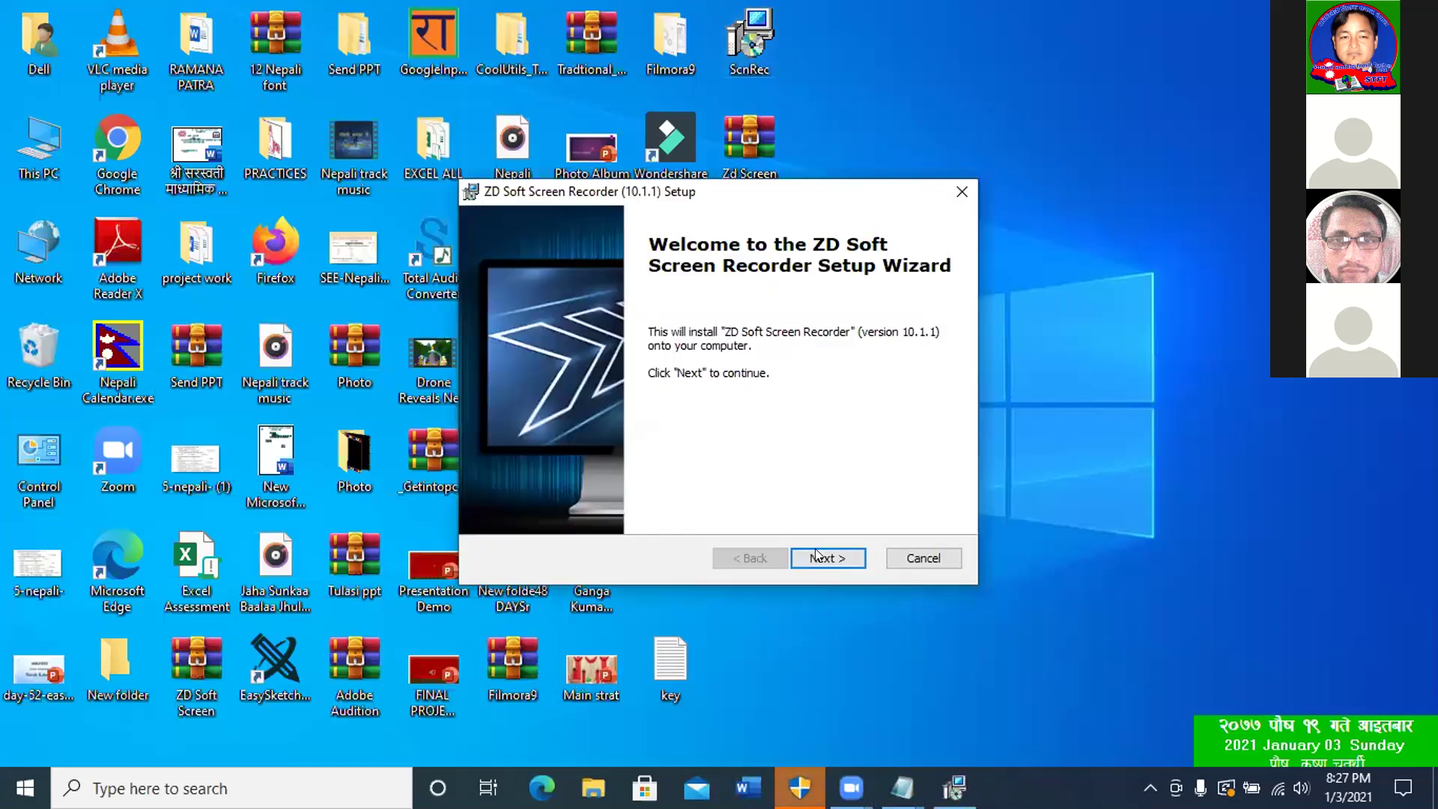
click(816, 557)
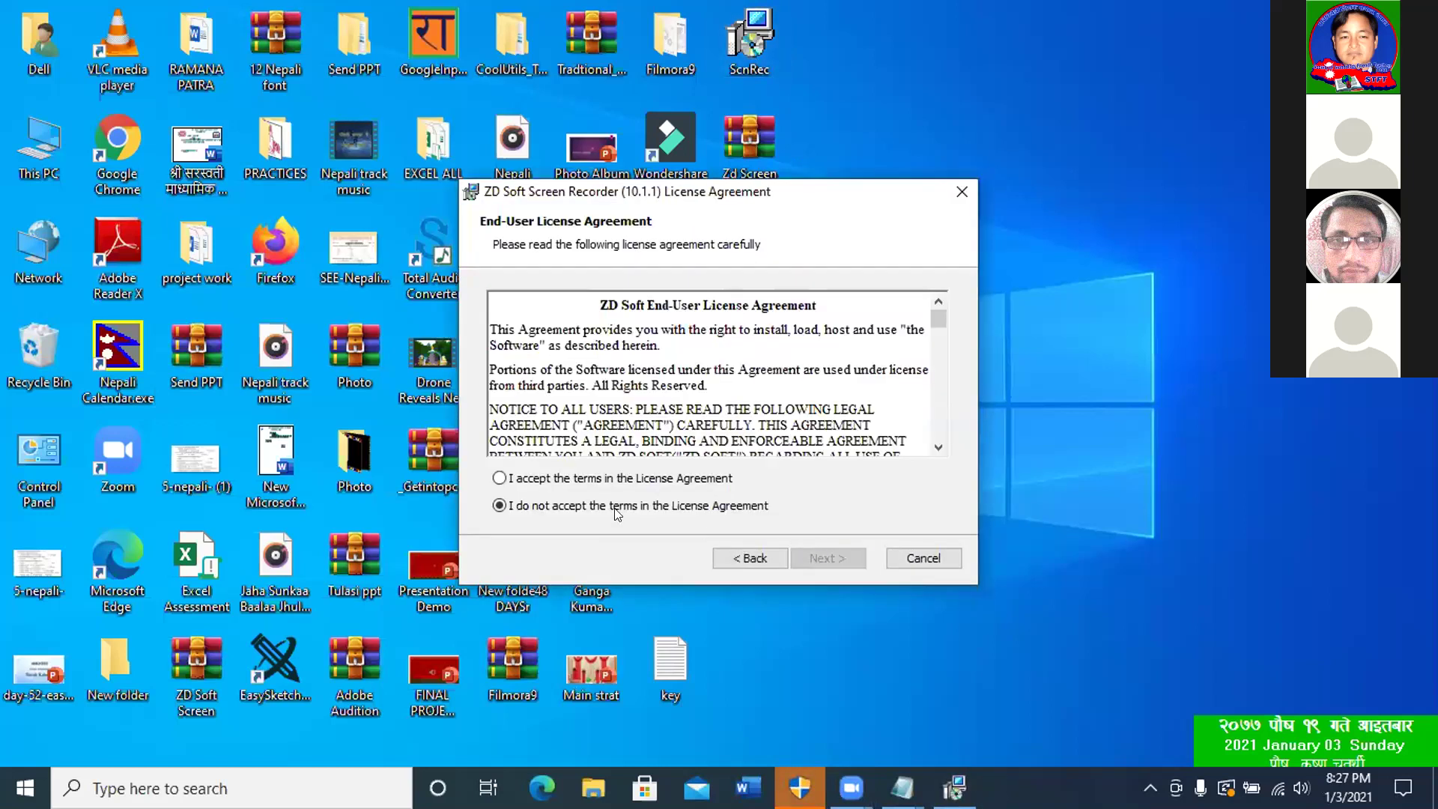
click(549, 479)
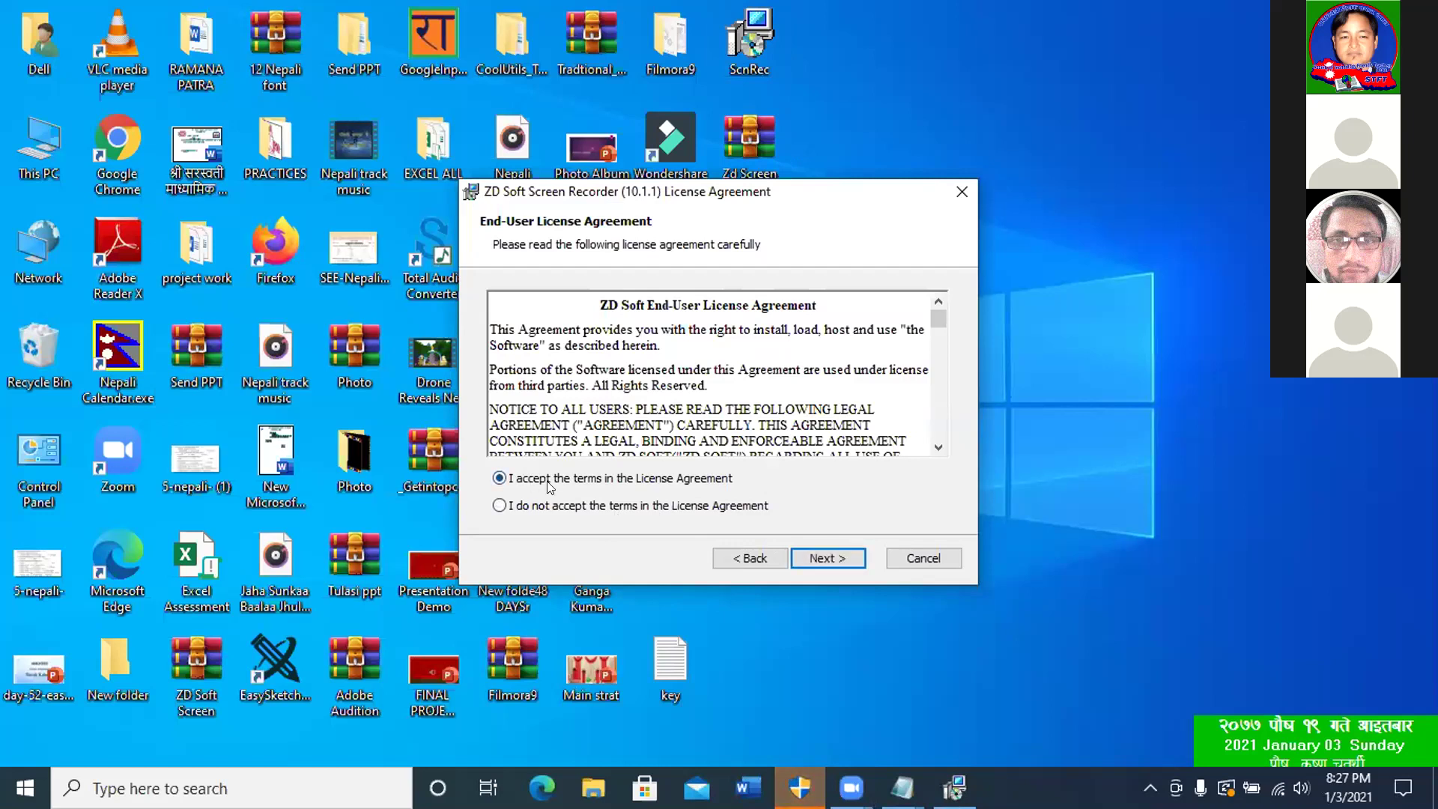
click(817, 554)
click(556, 310)
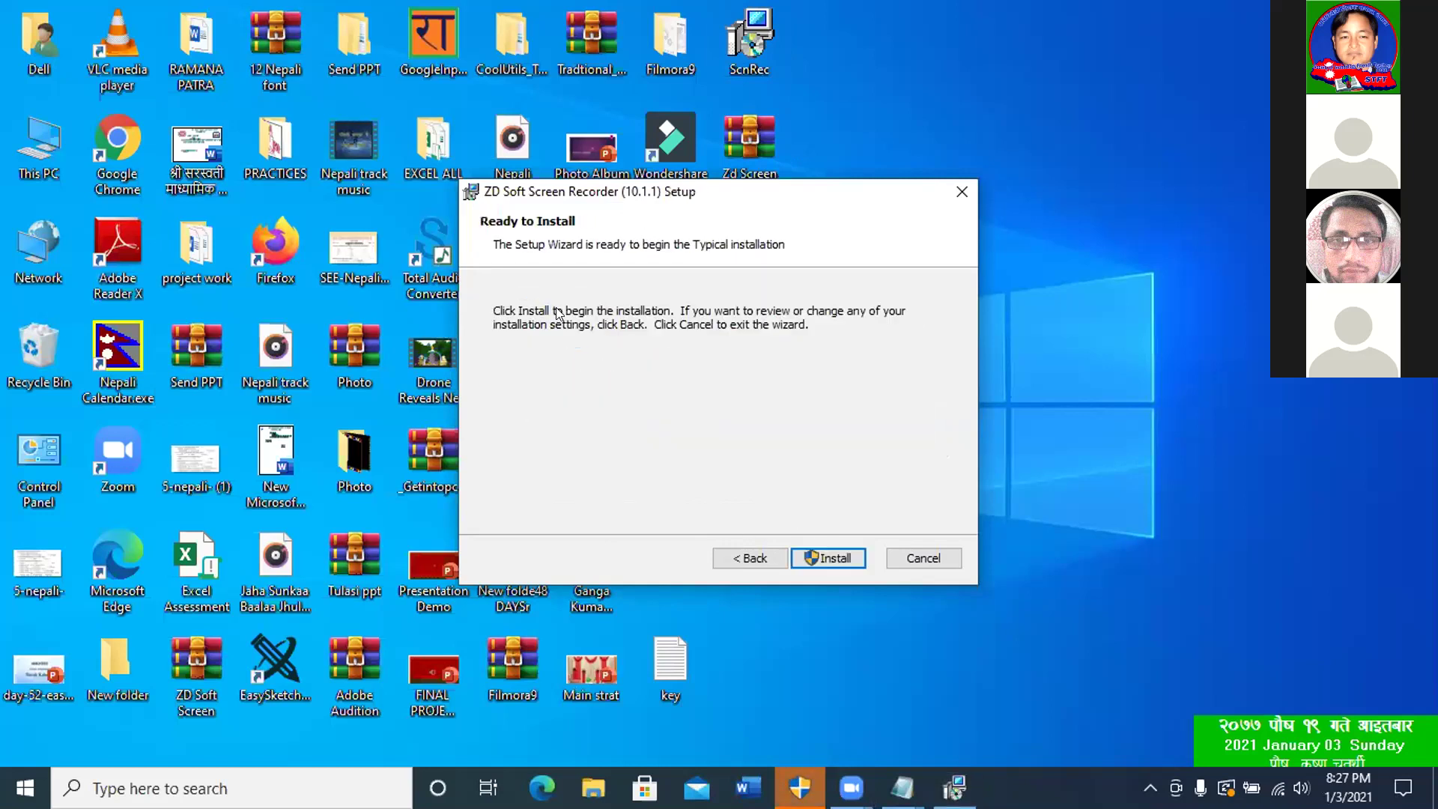
click(827, 554)
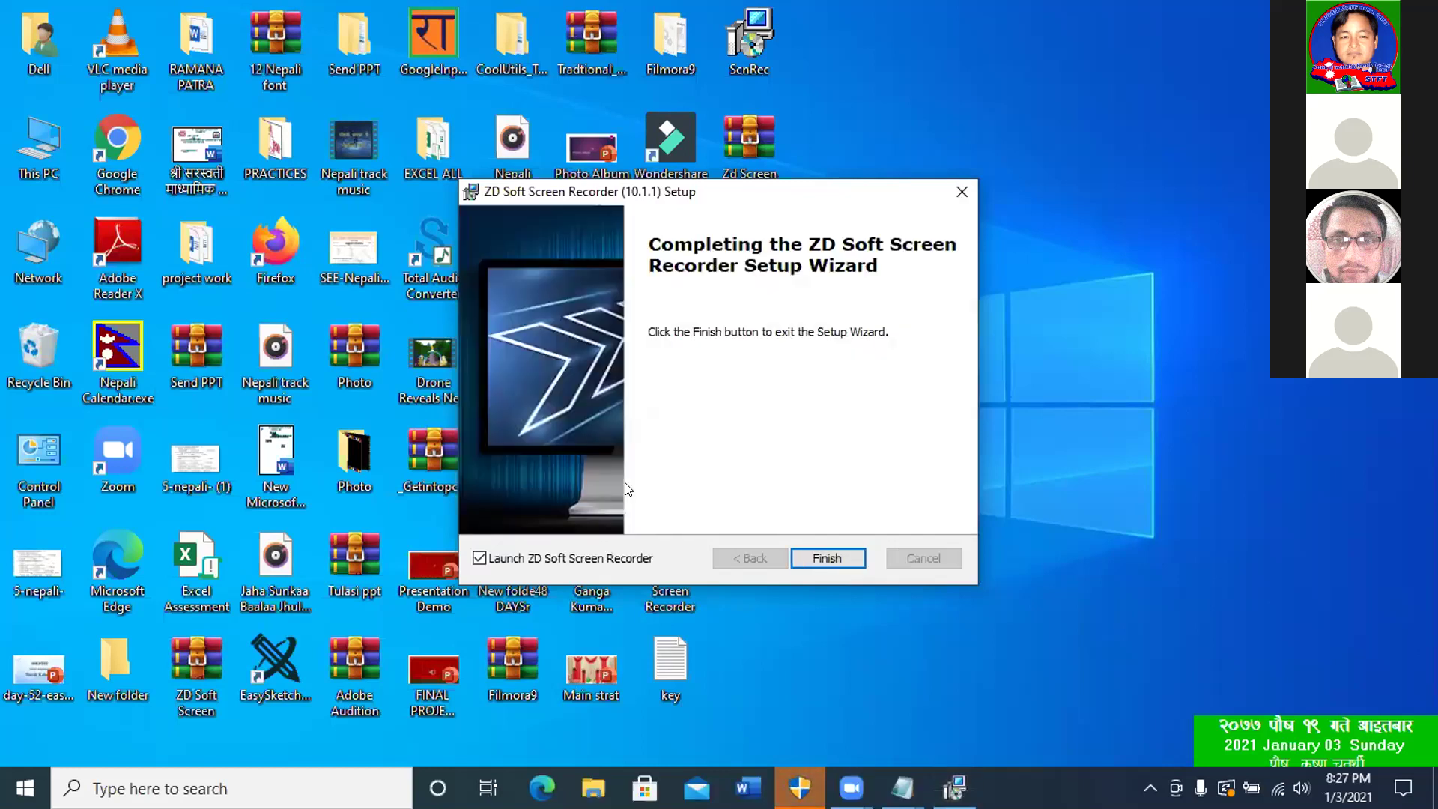
click(820, 555)
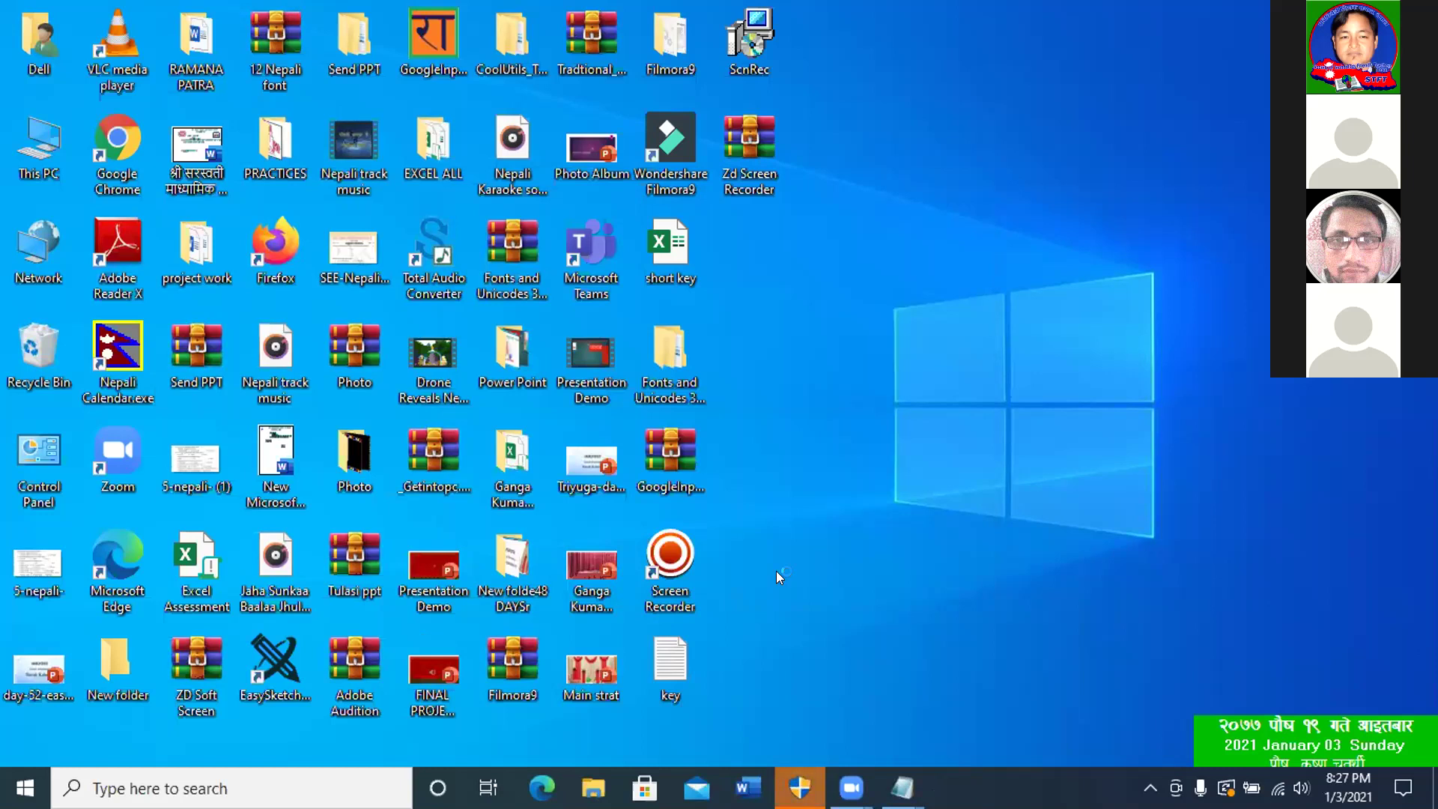
Open the key file in Notepad, select its e-mail address, and open the recorder's Settings
double_click(665, 638)
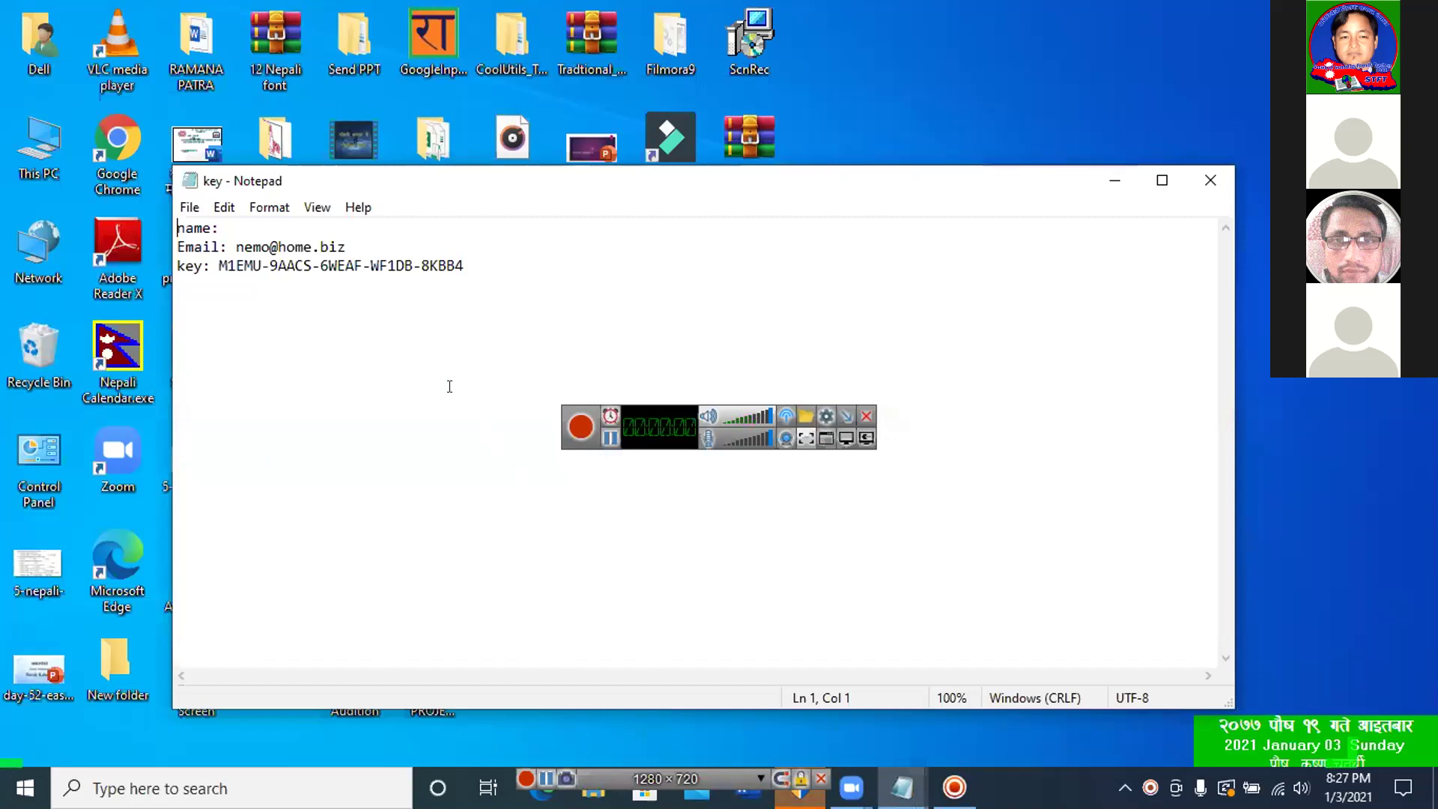
drag(346, 247, 231, 235)
key(ctrl+c)
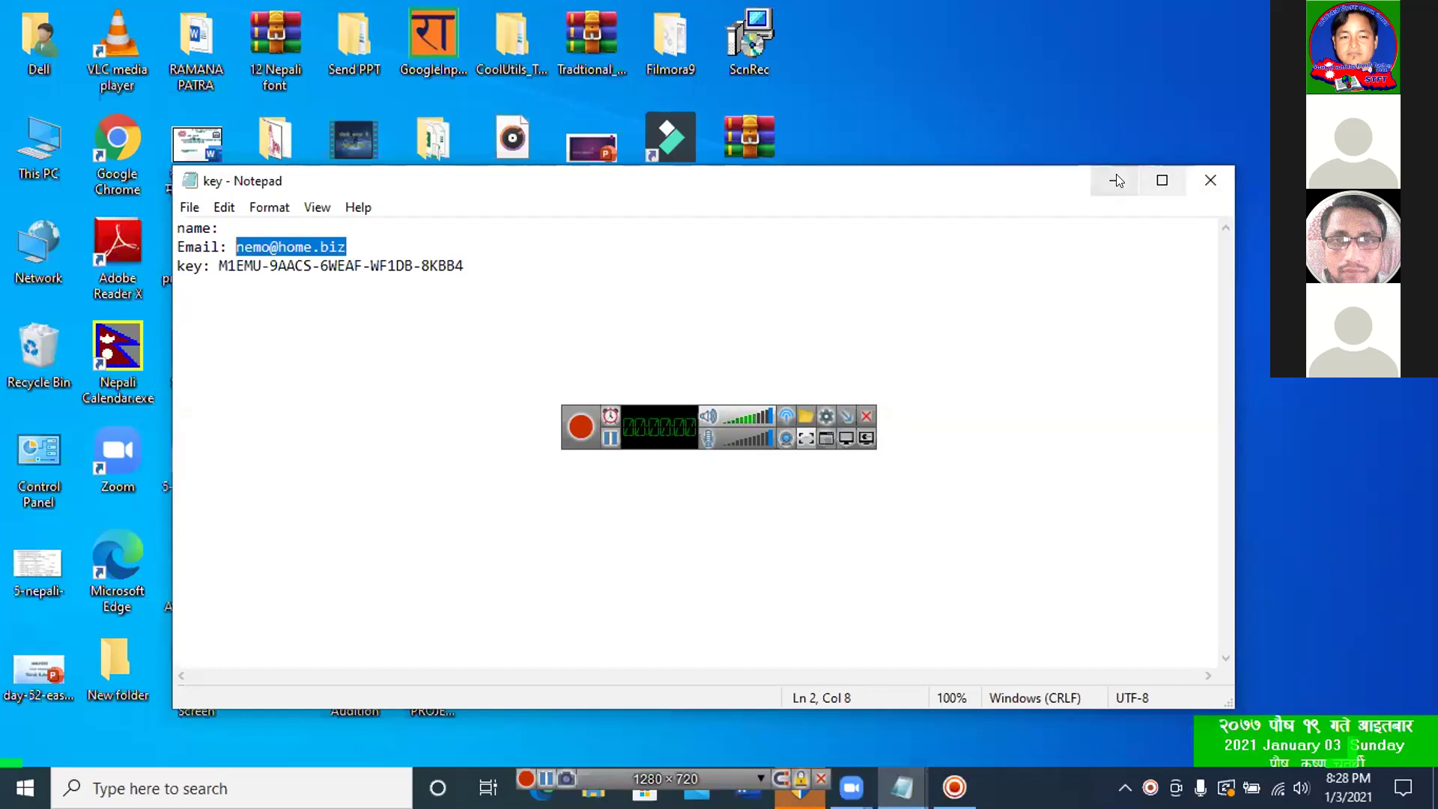
click(822, 414)
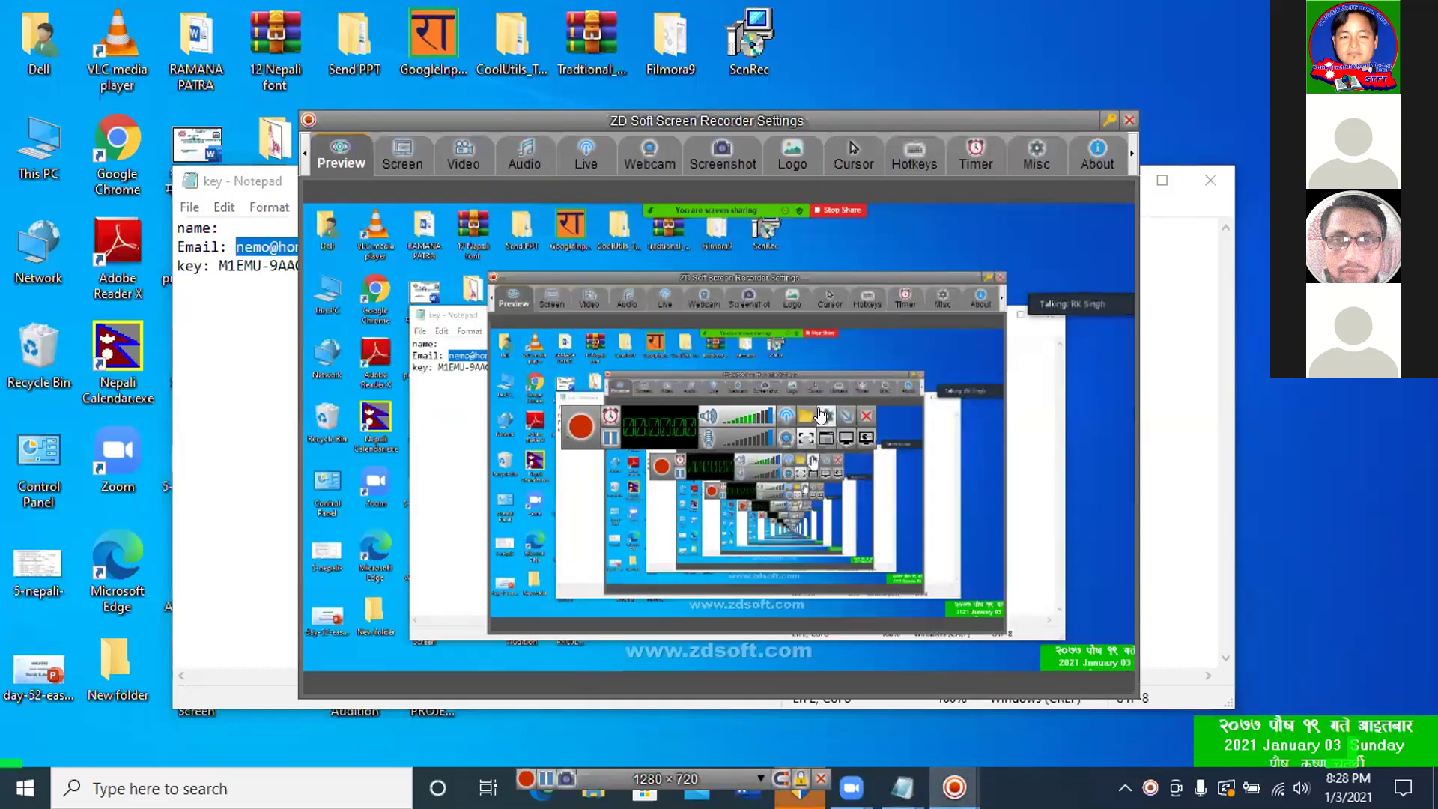
Paste the key file's e-mail address into the About tab's E-mail field, then return to Notepad
click(1093, 154)
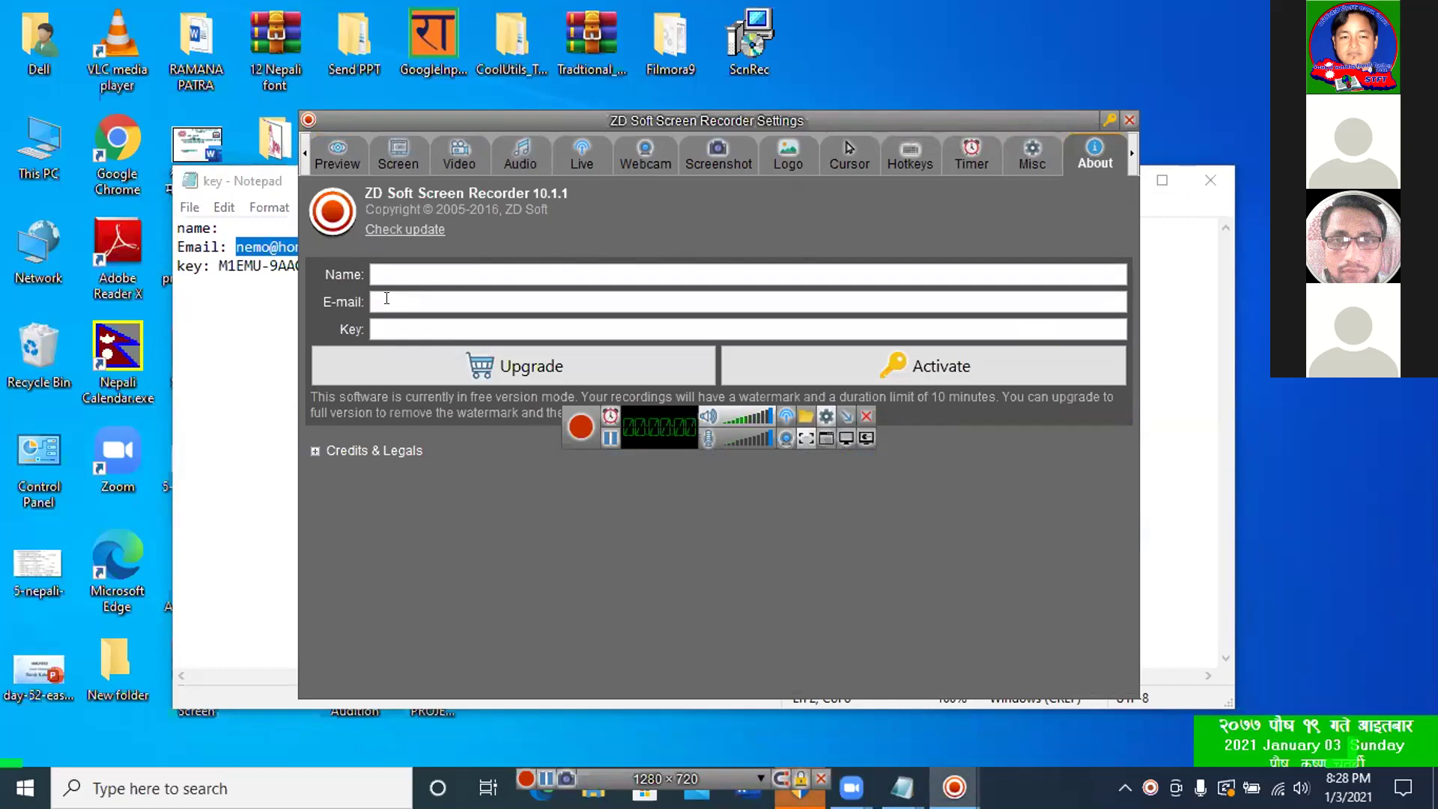
key(ctrl+v)
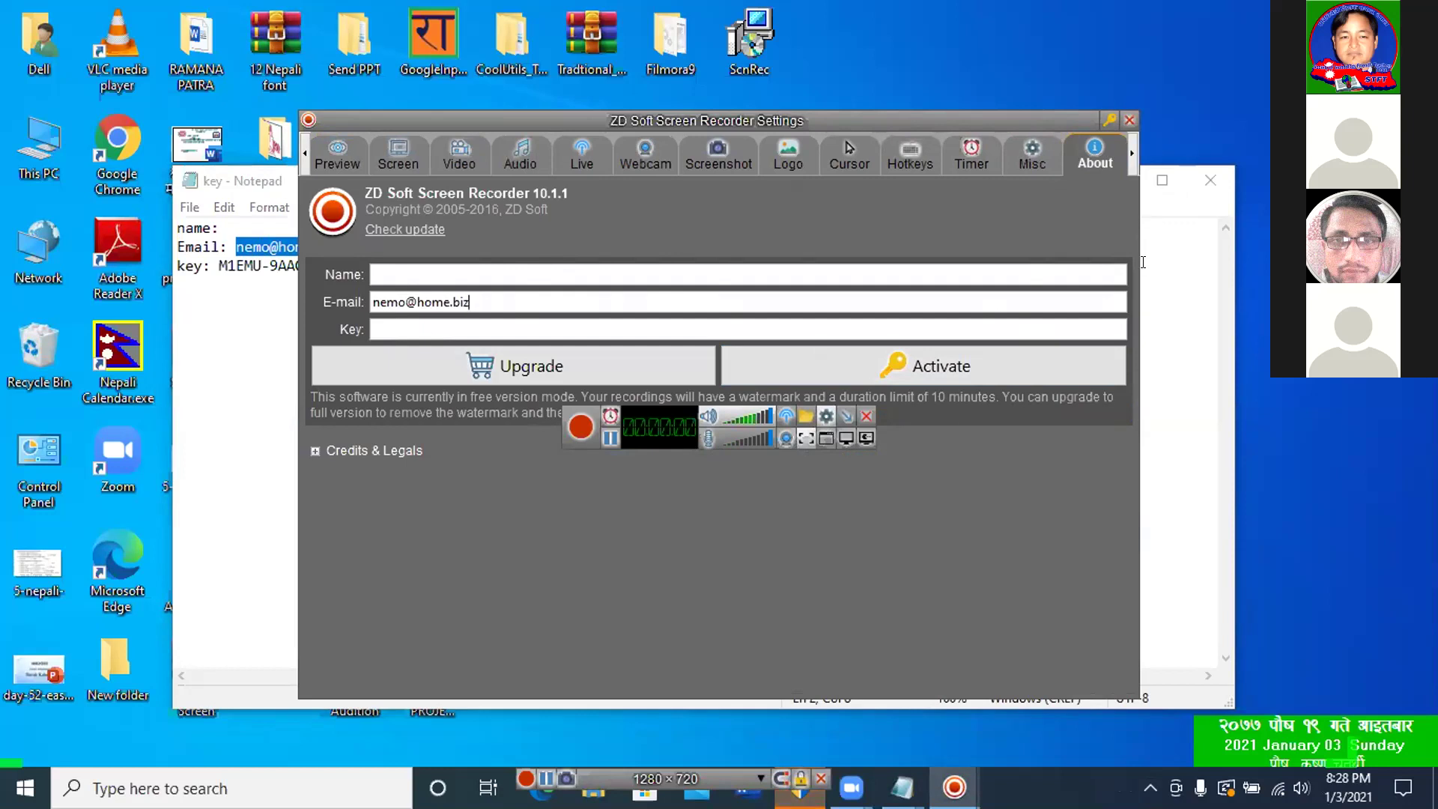
click(1152, 446)
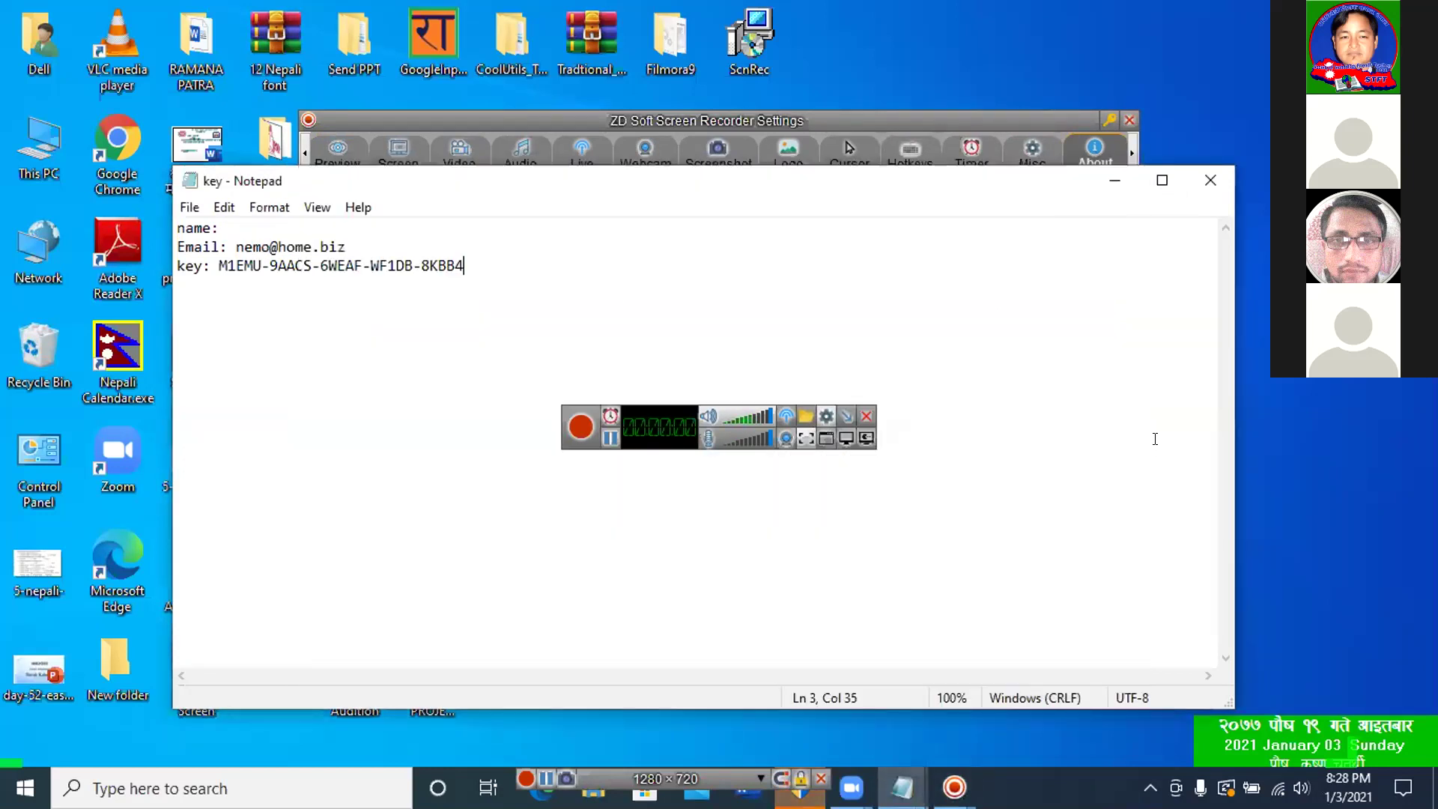
Copy the licence key from Notepad and paste it into the recorder's Key field
drag(466, 265, 219, 265)
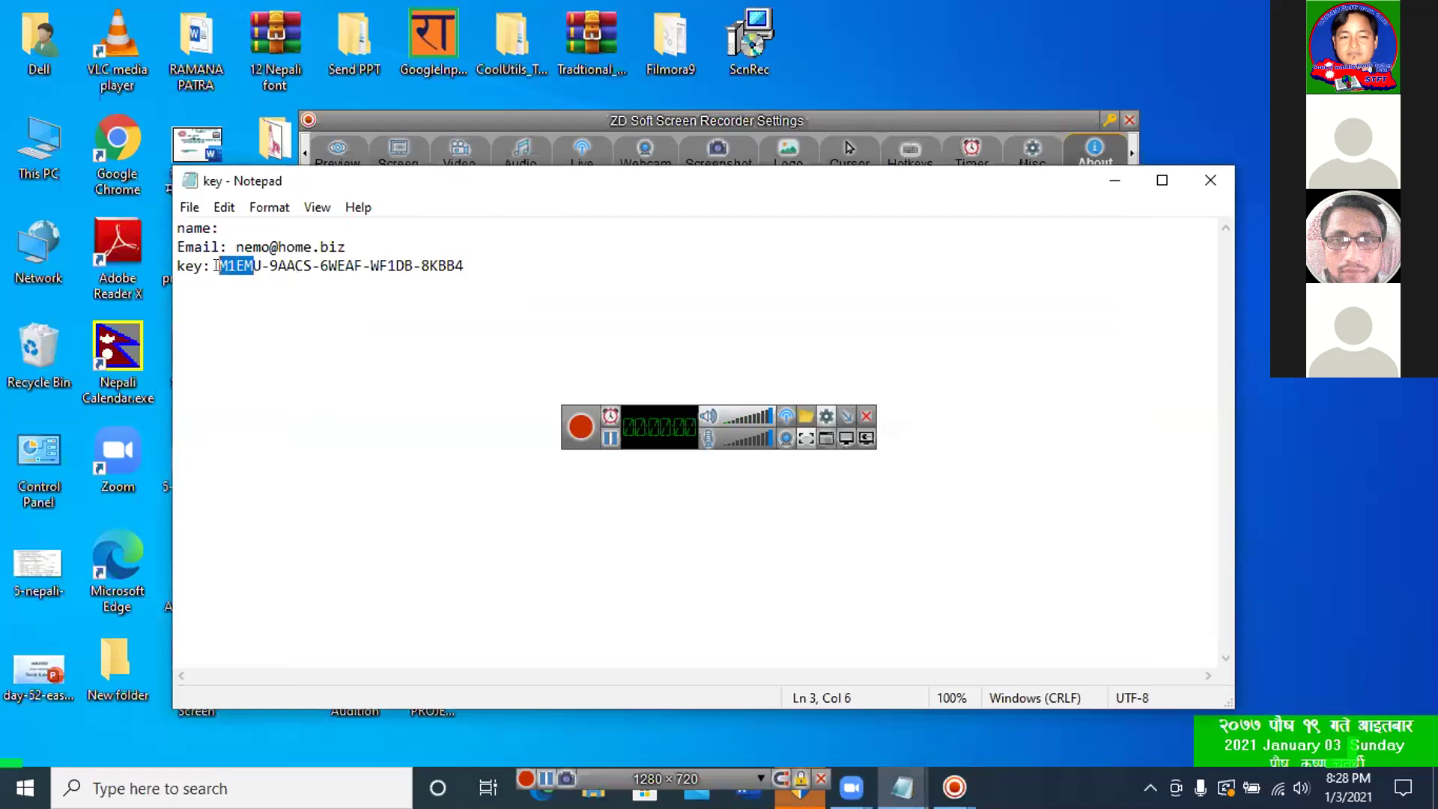
drag(464, 266, 214, 253)
key(ctrl+c)
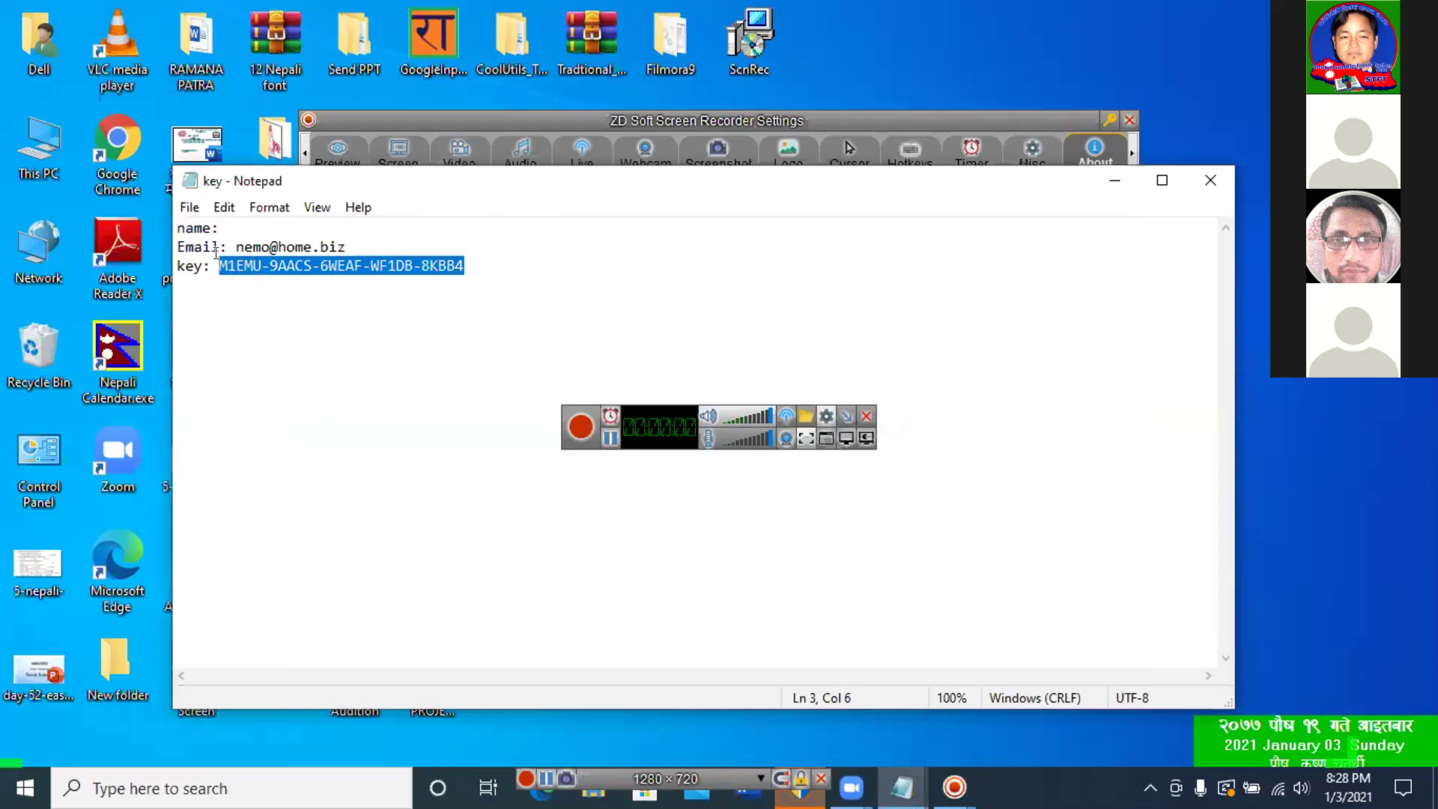
click(907, 147)
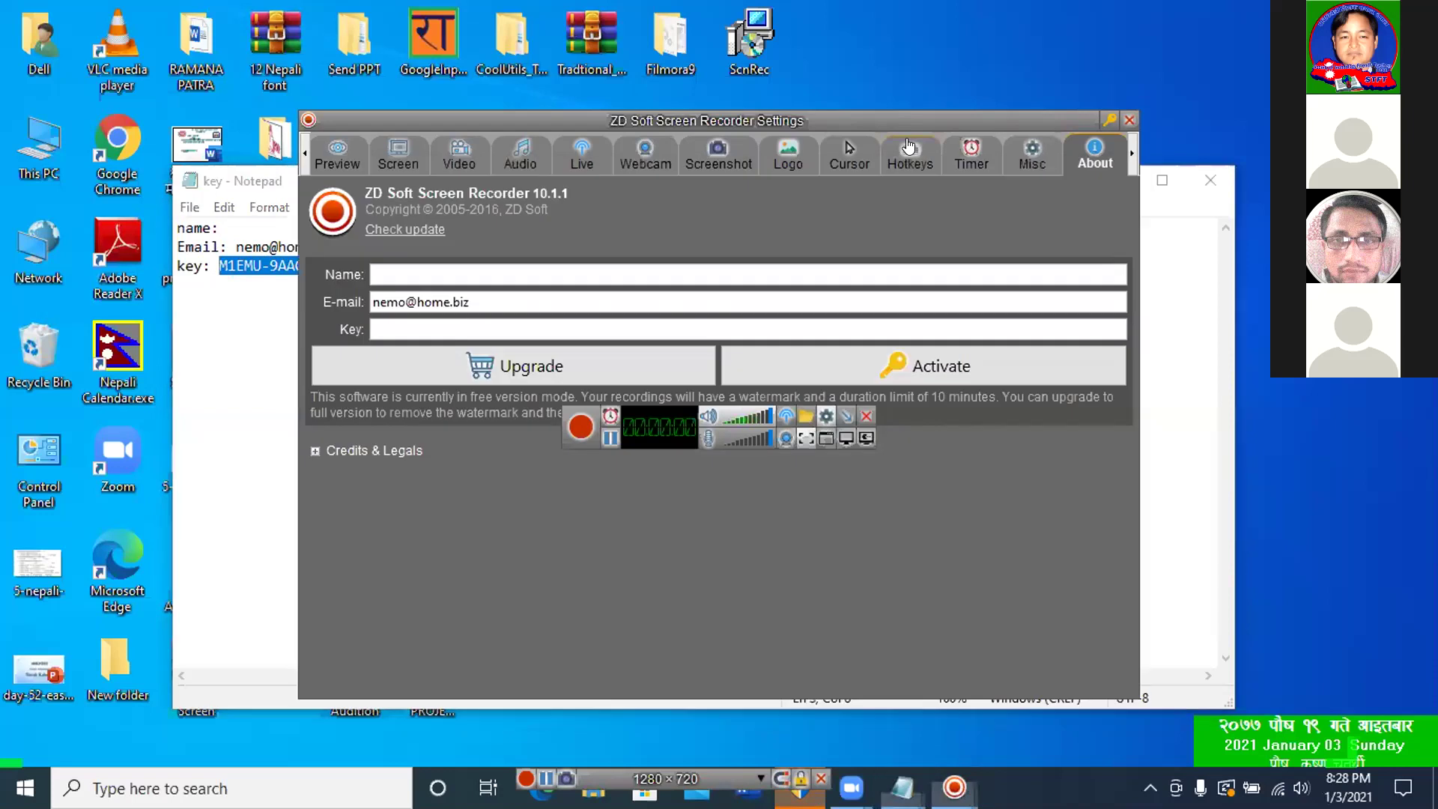
click(907, 147)
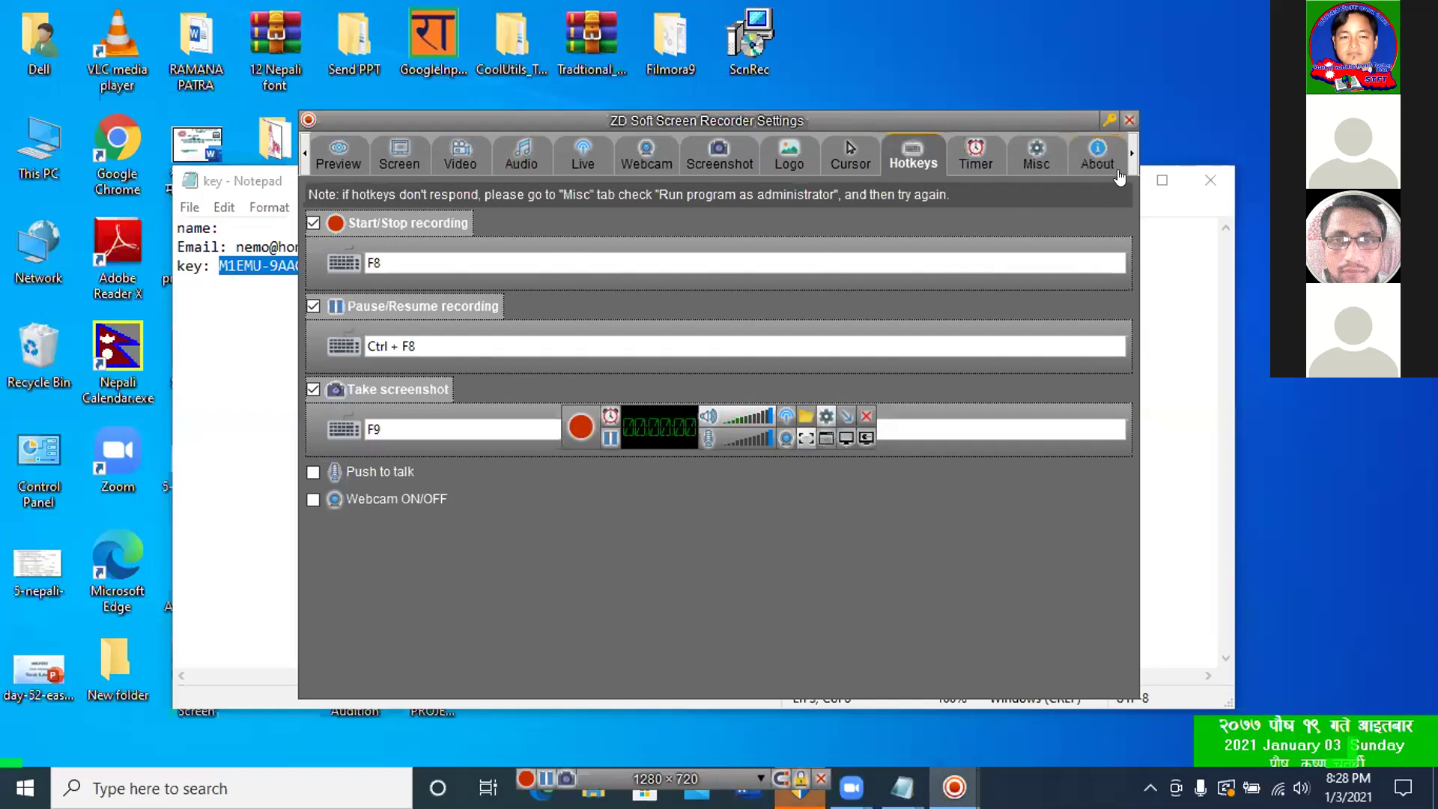
click(1098, 149)
click(396, 327)
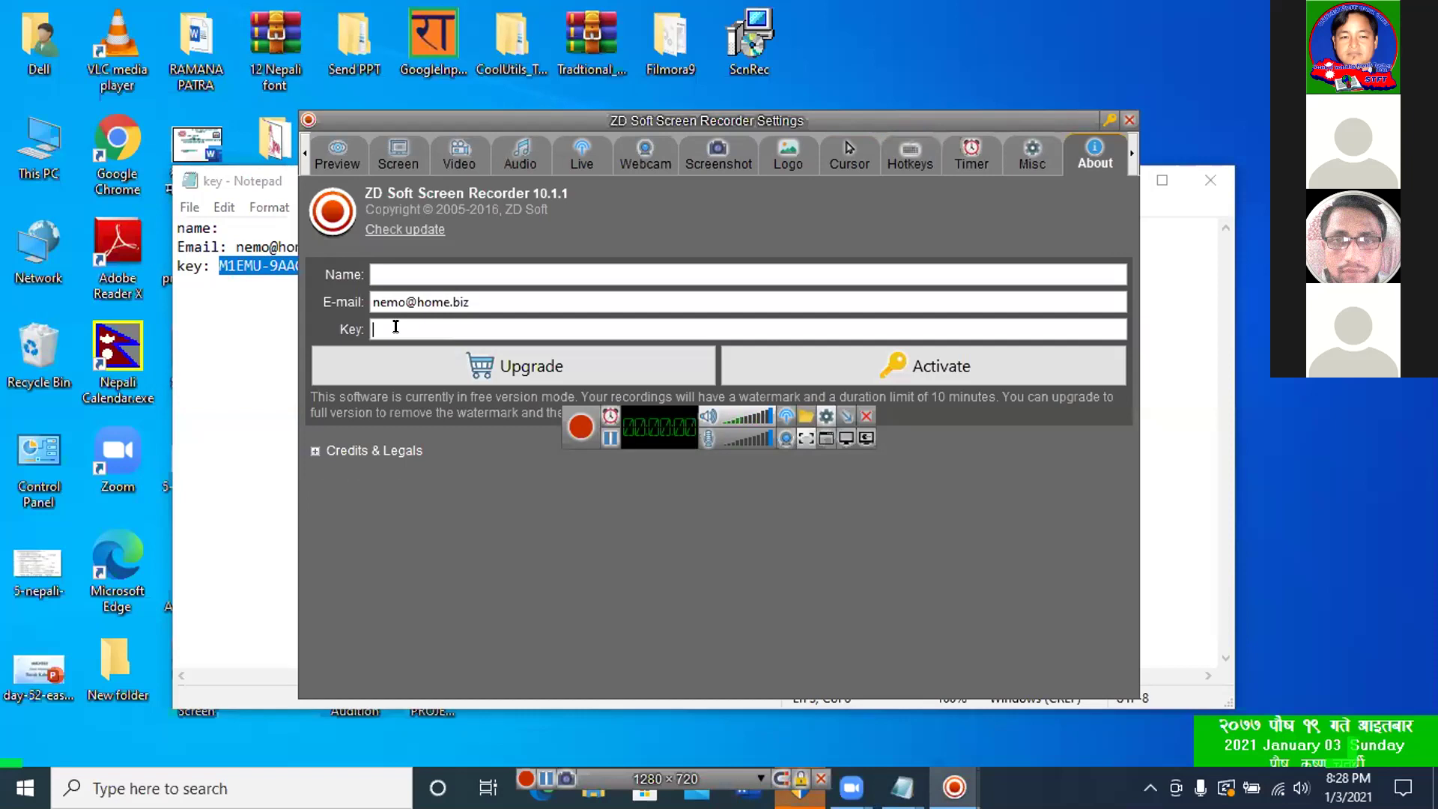
key(ctrl+v)
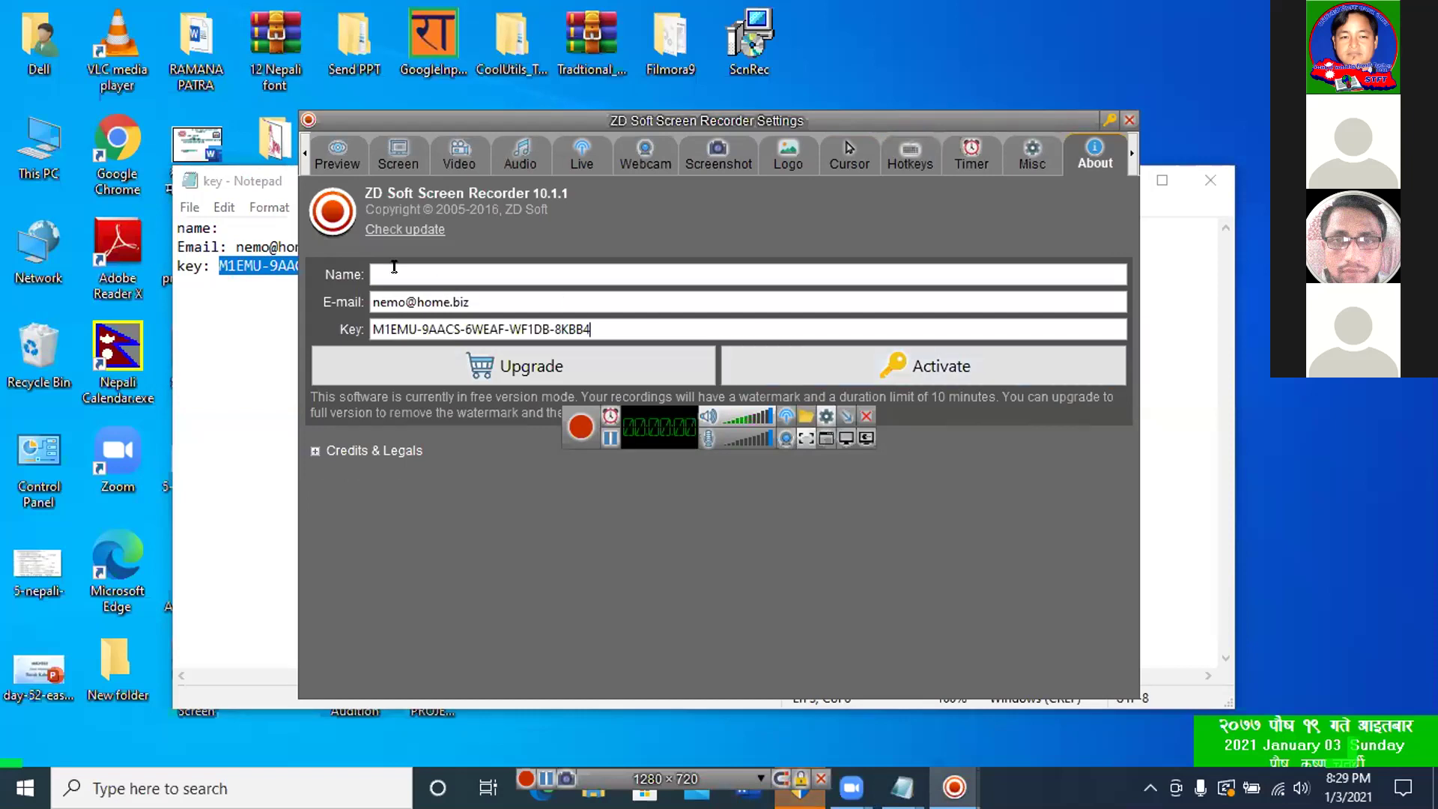
Enter the registrant's name, activate the licence, and confirm the success message
click(372, 265)
text(GANGA)
click(921, 362)
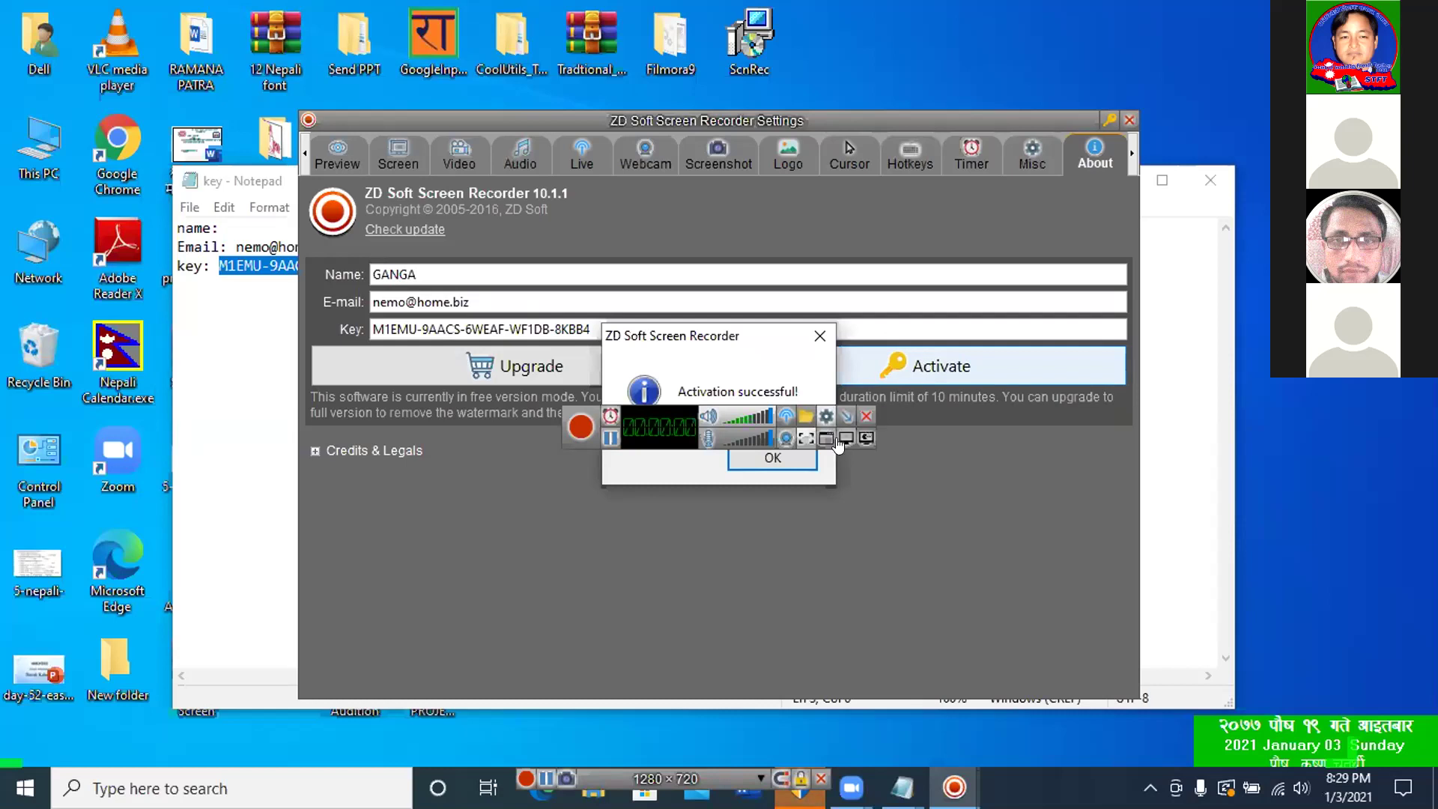
click(765, 452)
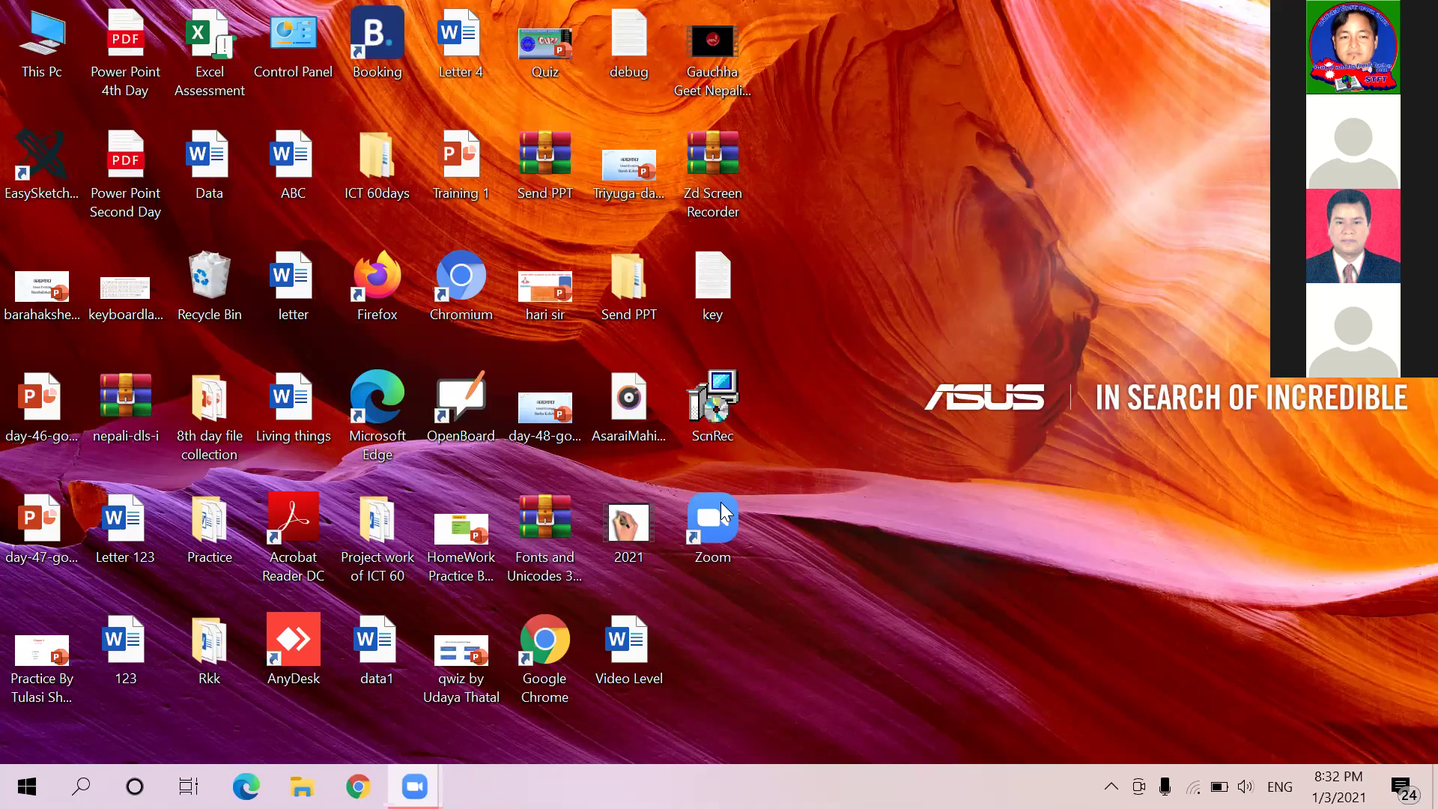
On the second computer's desktop, select the key file icon
click(724, 530)
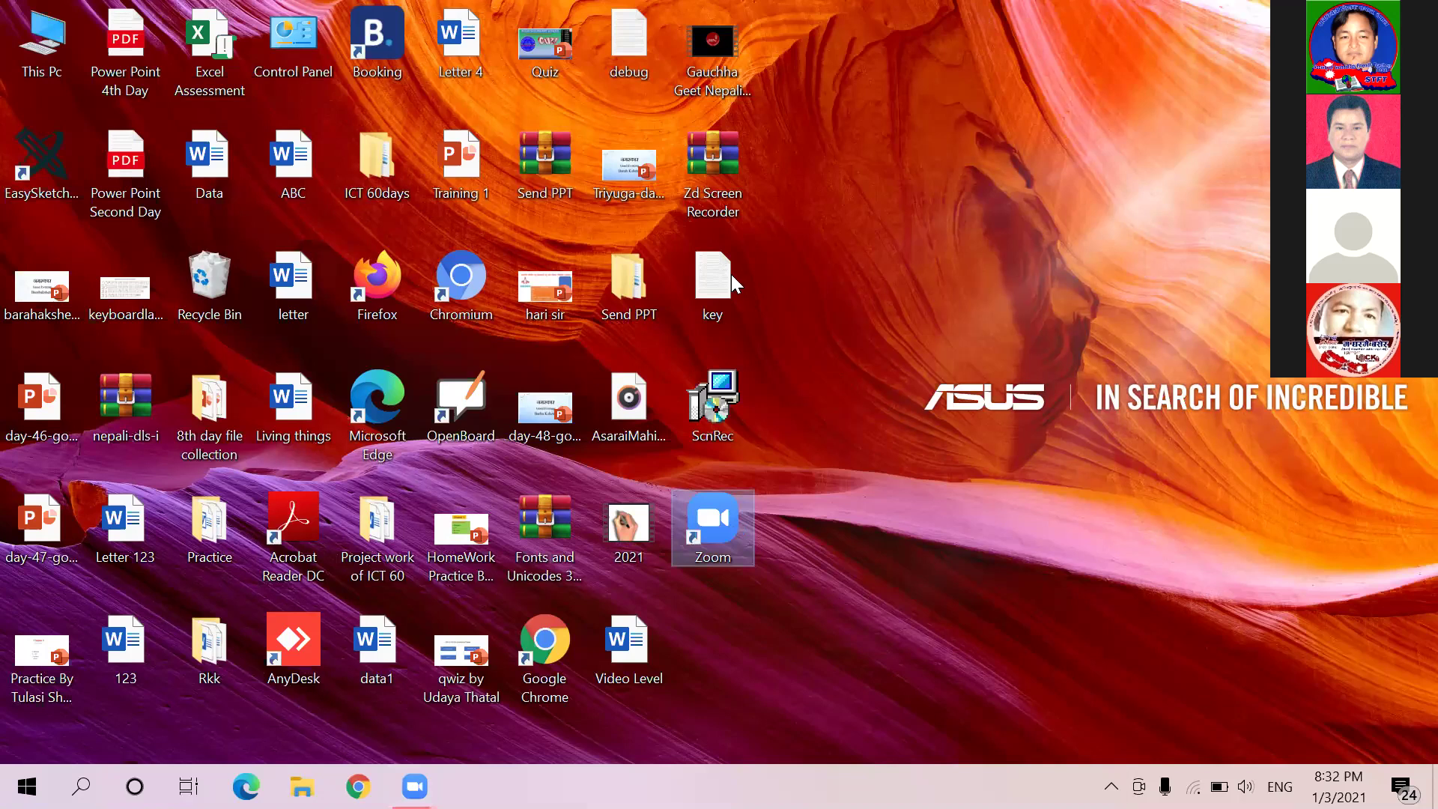
click(731, 274)
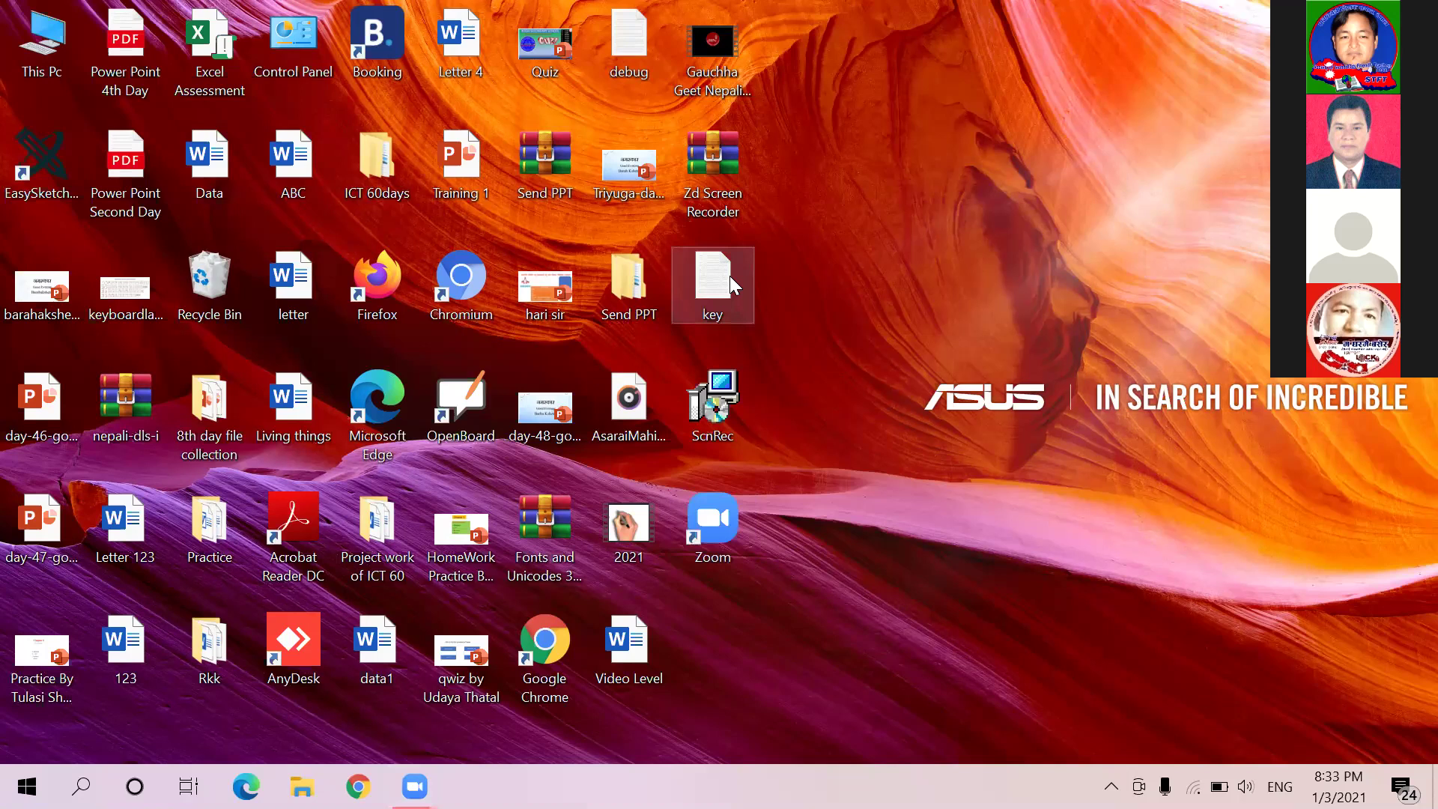
click(729, 276)
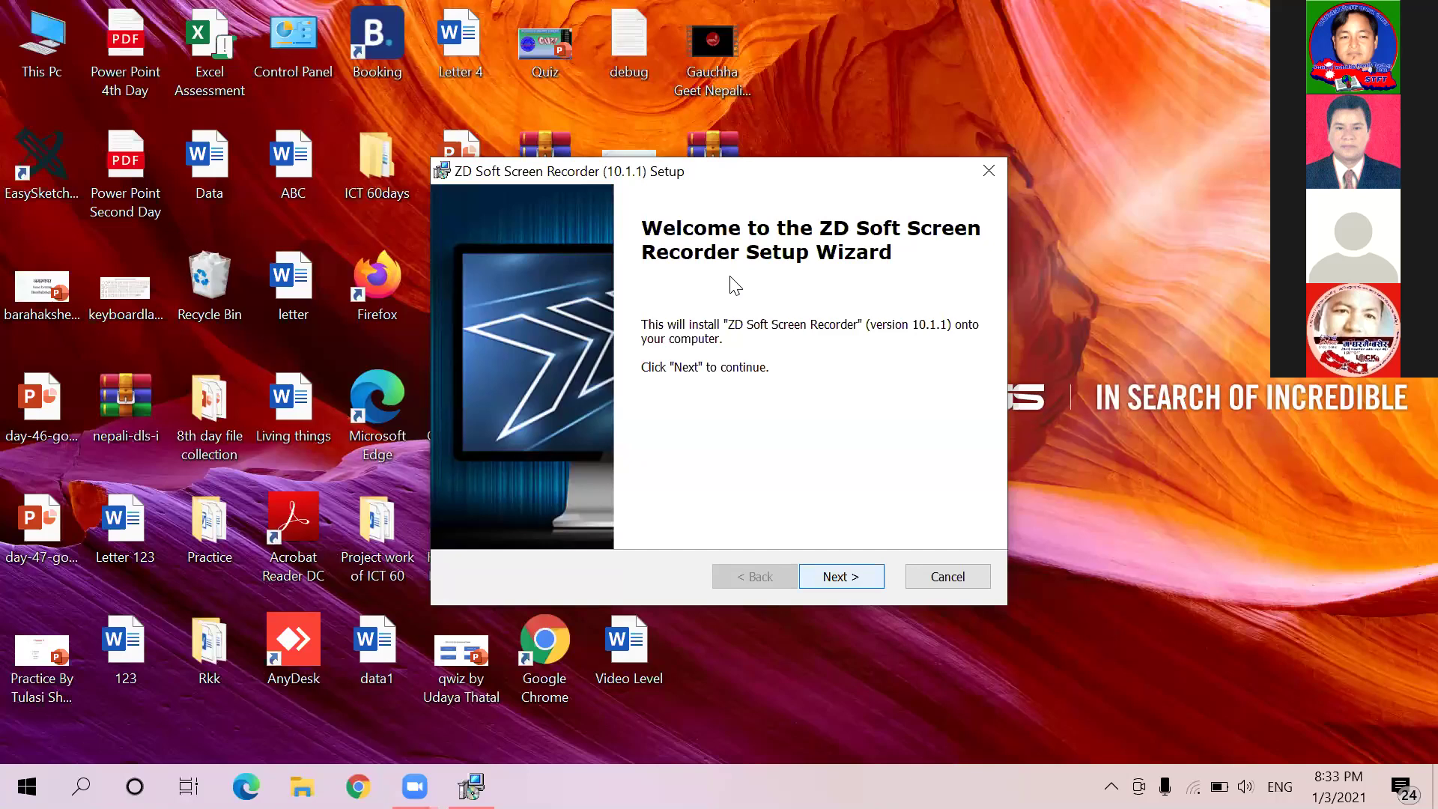
Get past the welcome page and accept the terms of the licence agreement
key(Return)
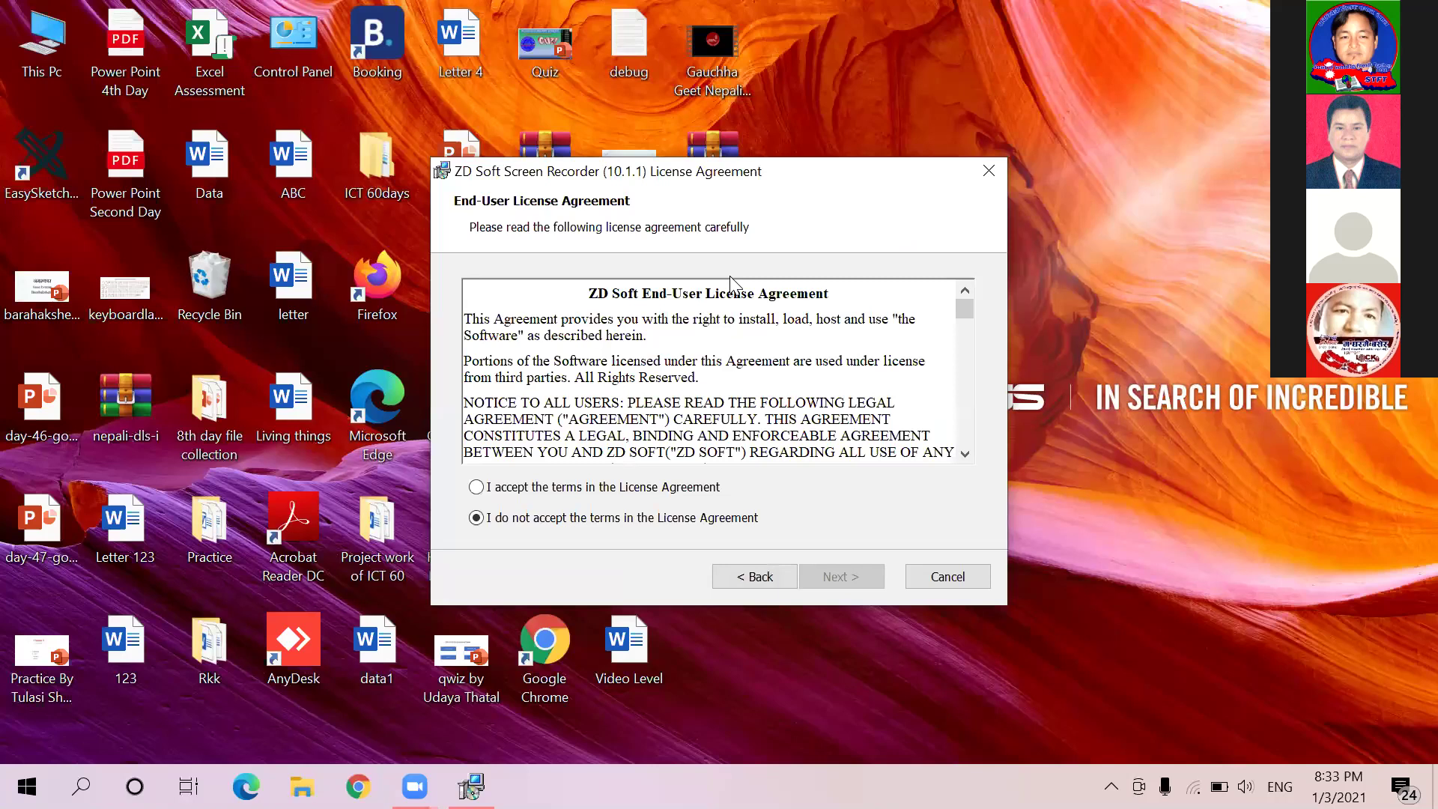
key(Up)
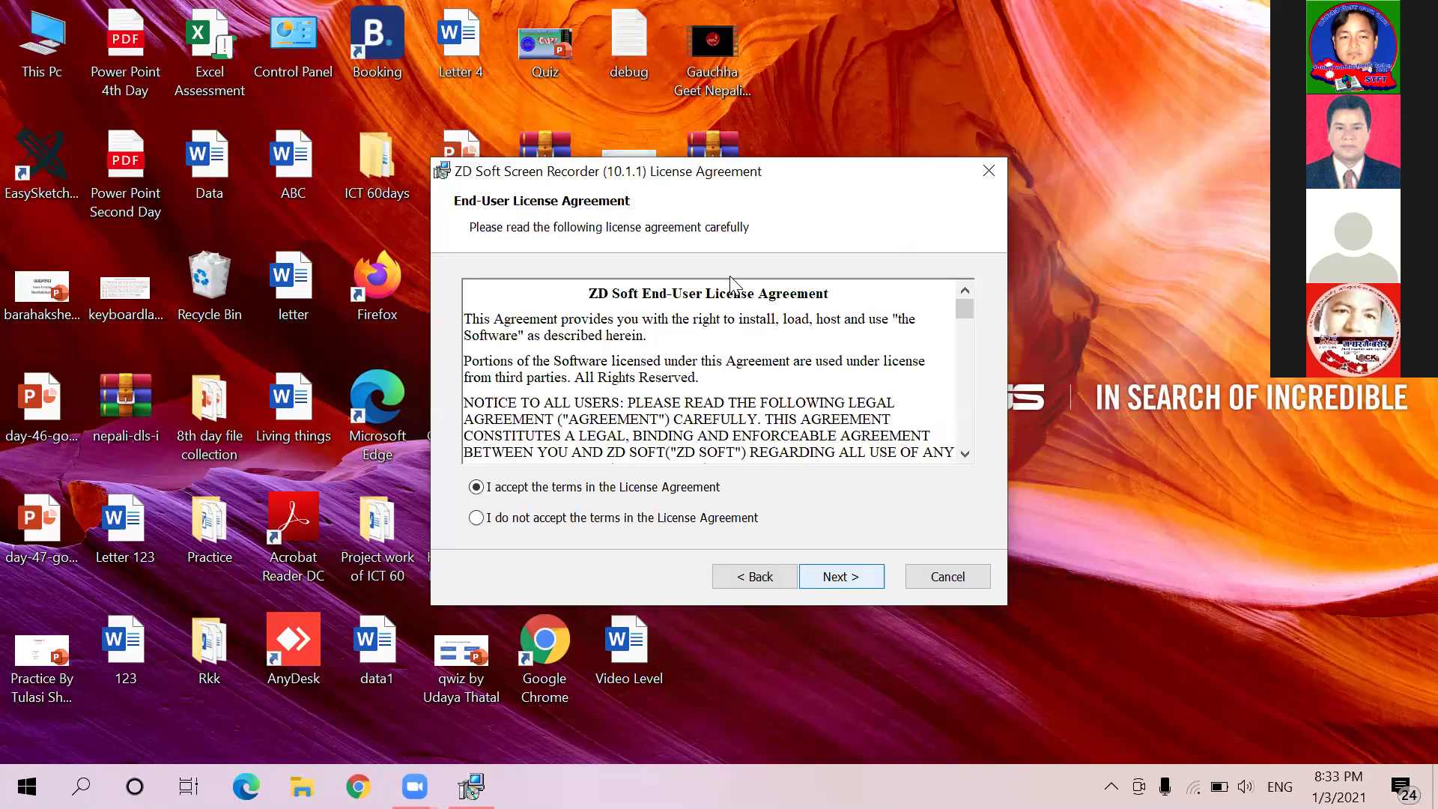
key(Return)
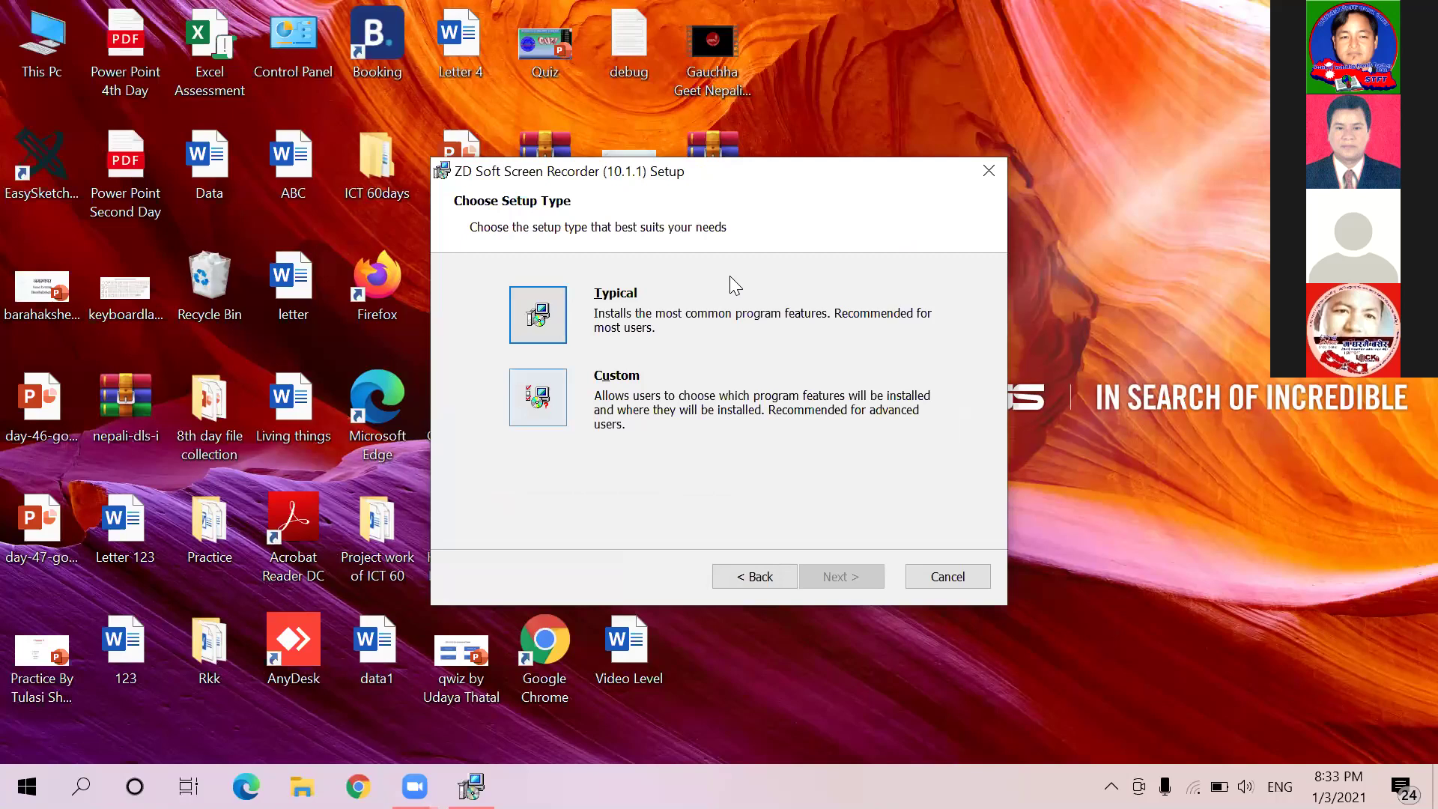
Choose the Typical setup type and start installing Screen Recorder on the second PC
key(Tab)
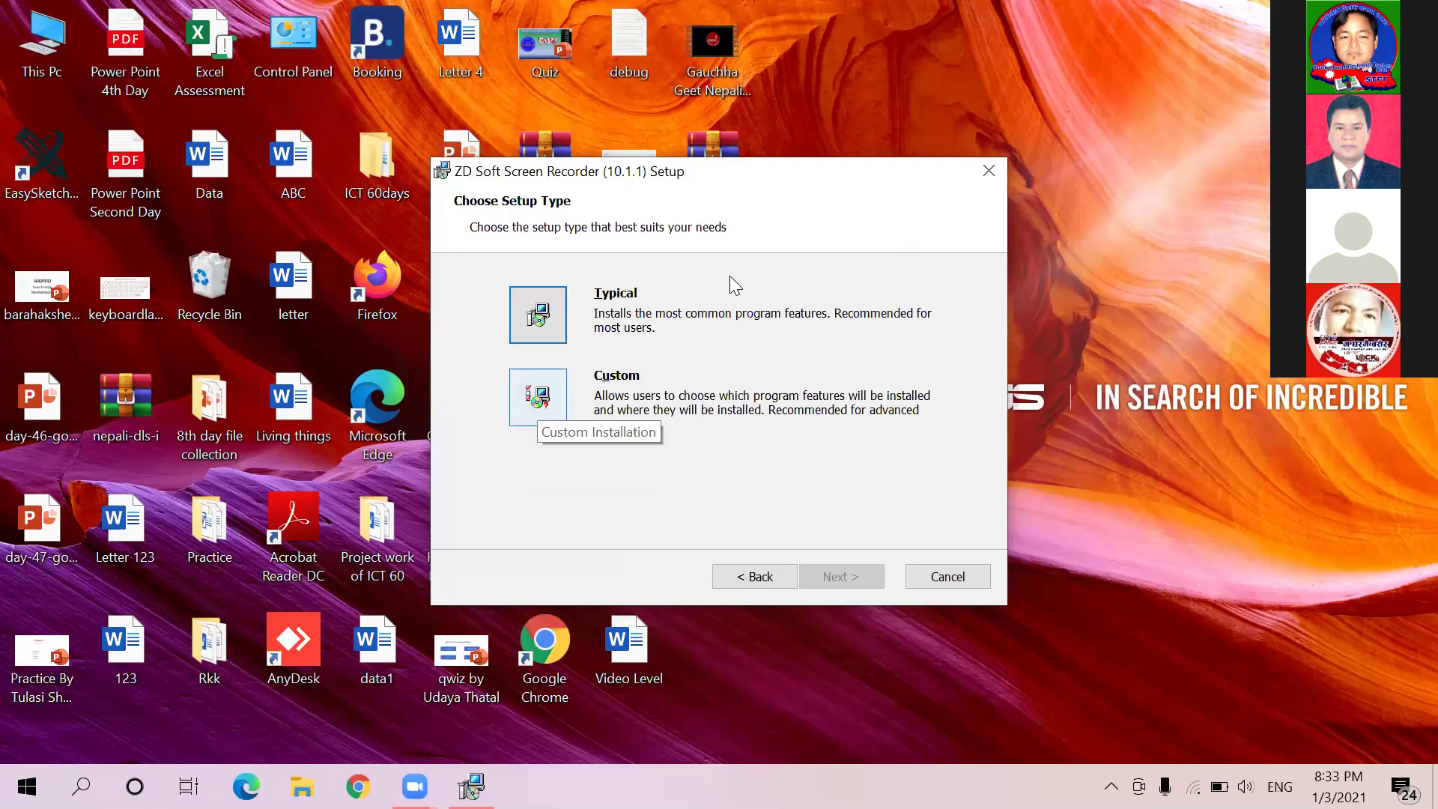
key(Return)
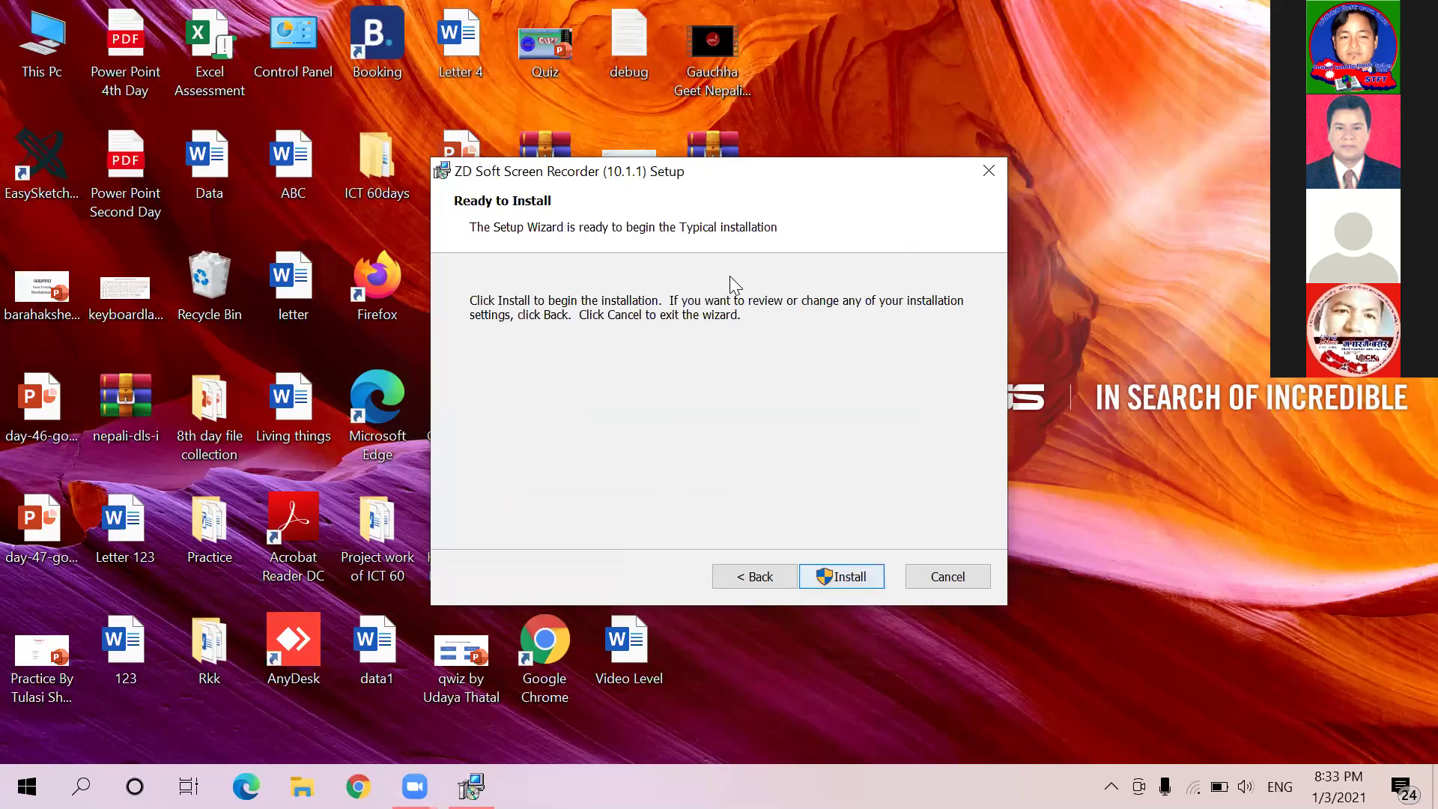
key(Return)
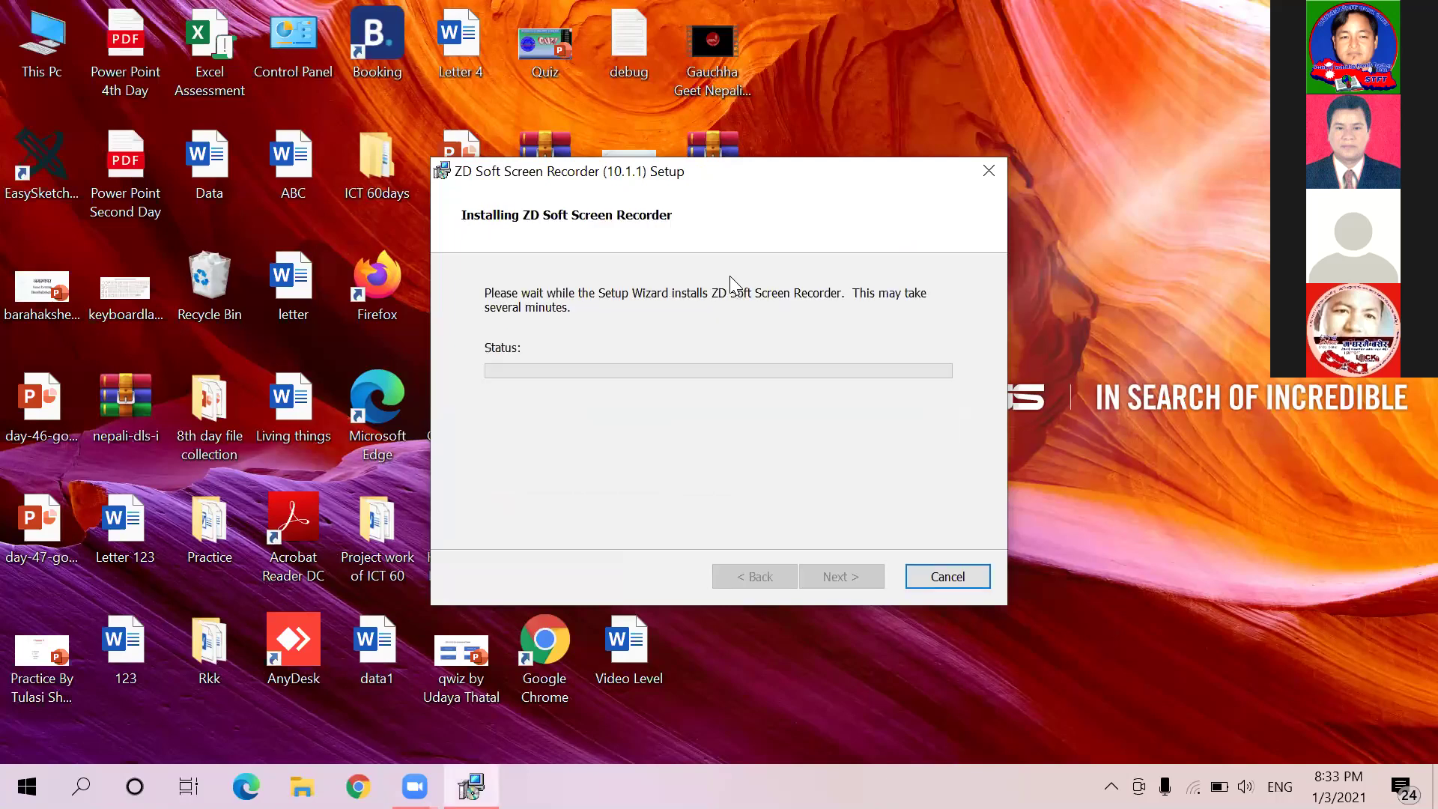